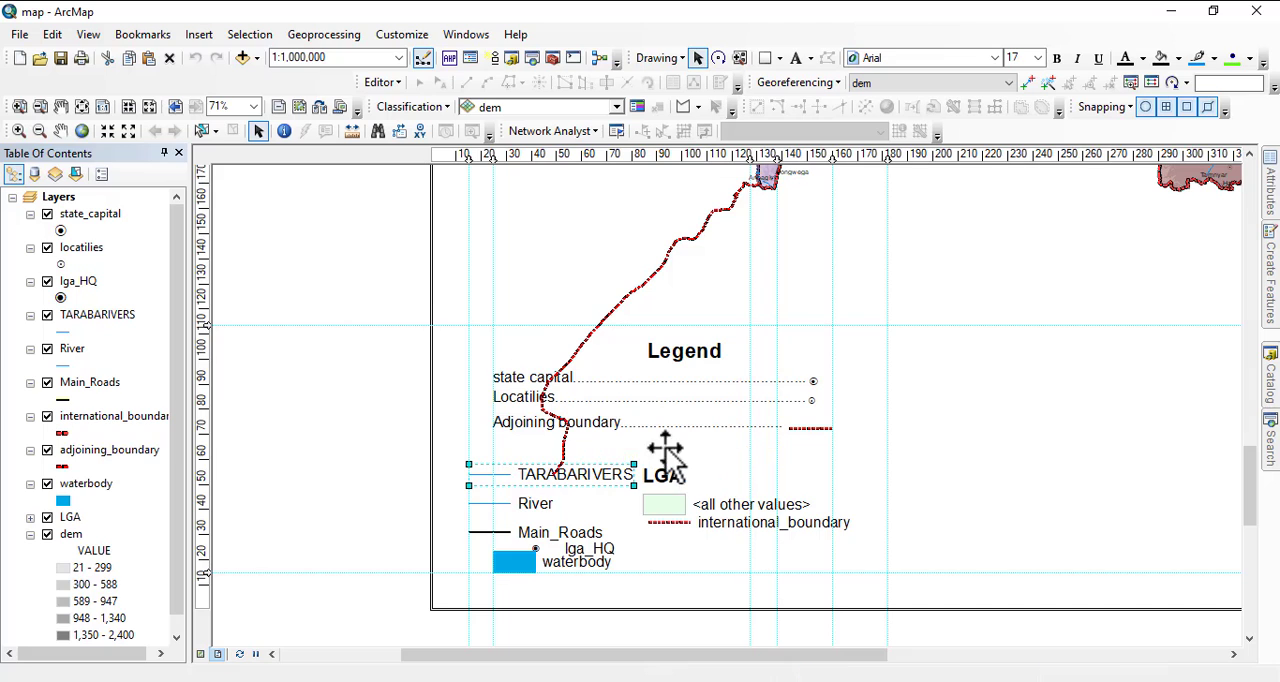
# Delete the TARABARIVERS, LGA heading and waterbody legend elements from the layout.
pyautogui.scroll(-2, 553, 426)
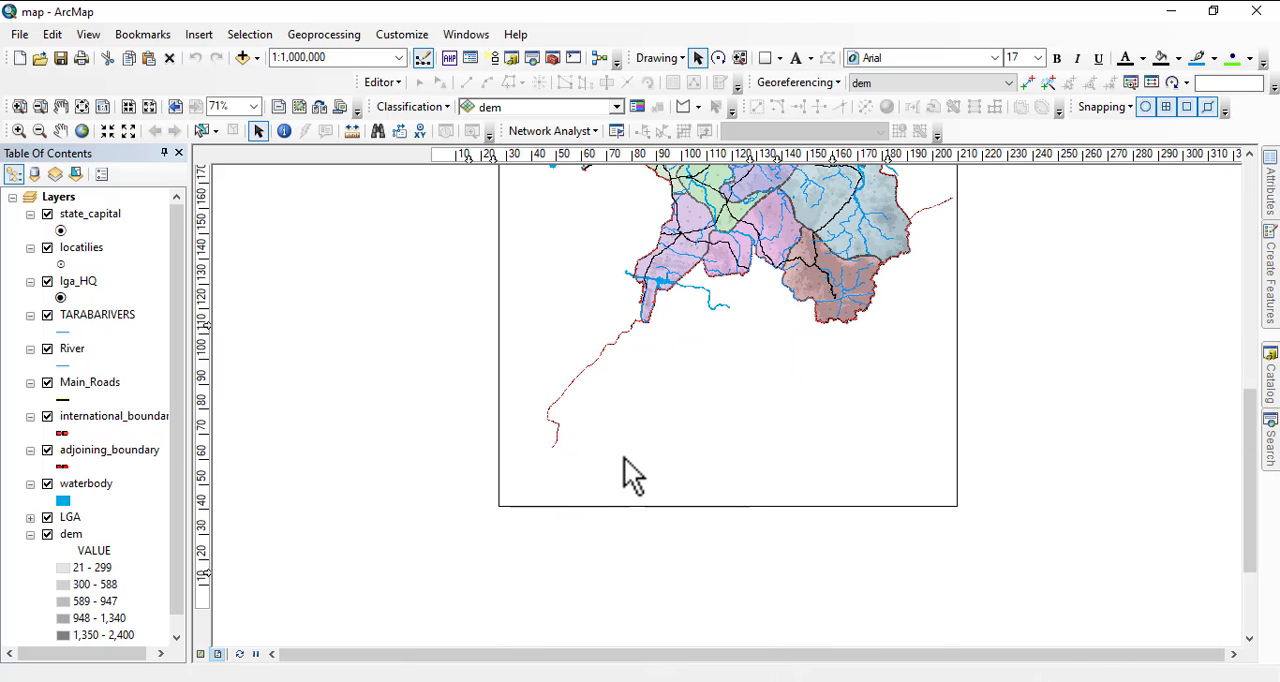
pyautogui.scroll(2, 624, 457)
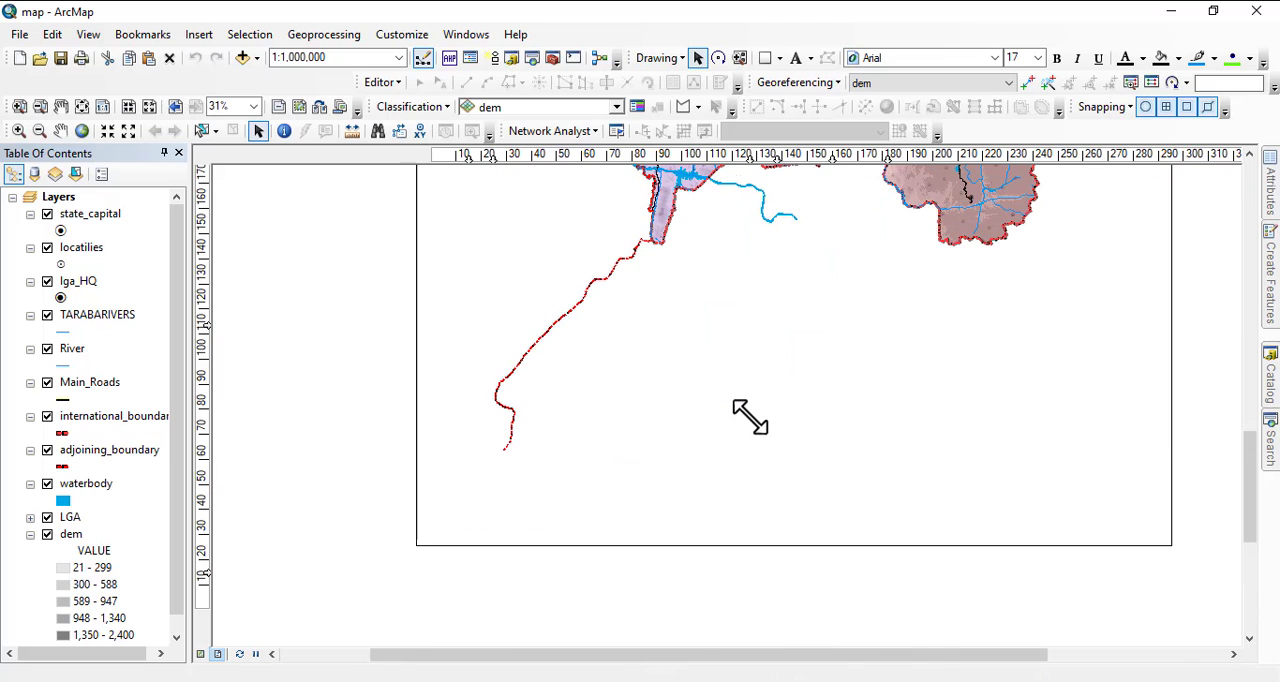
pyautogui.keyDown('shift'); pyautogui.click(683, 473); pyautogui.keyUp('shift')
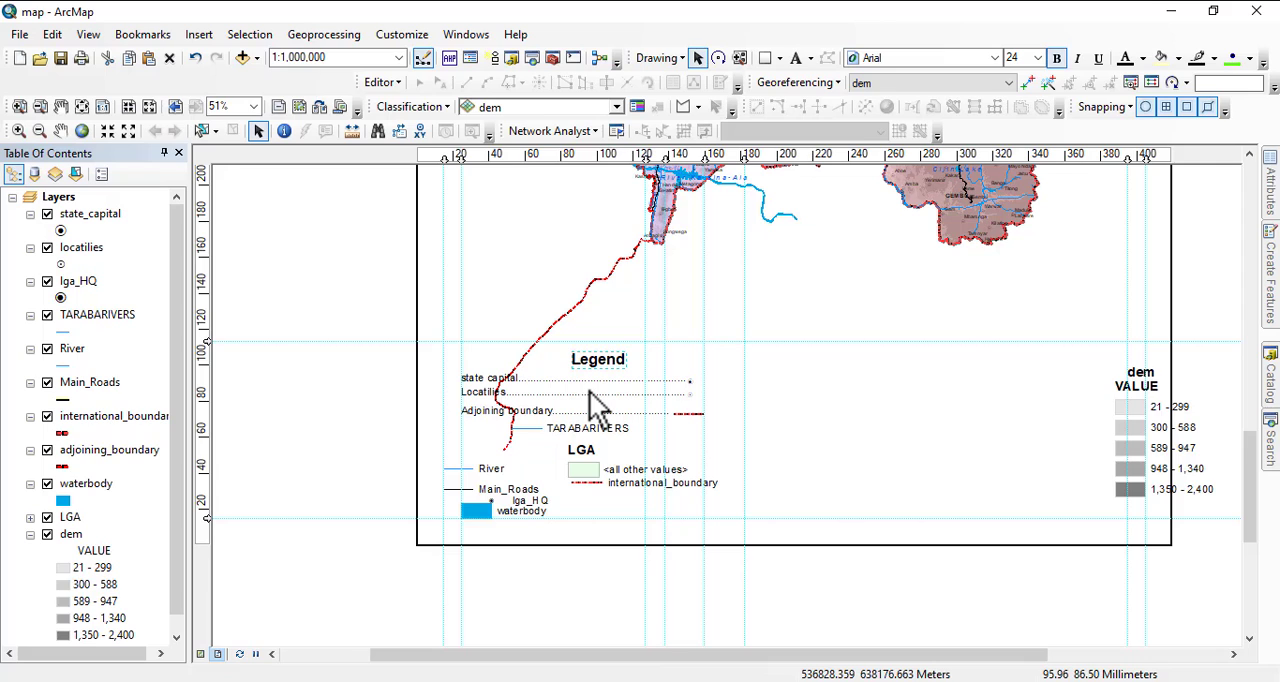
pyautogui.moveTo(483, 383); pyautogui.dragTo(737, 495)
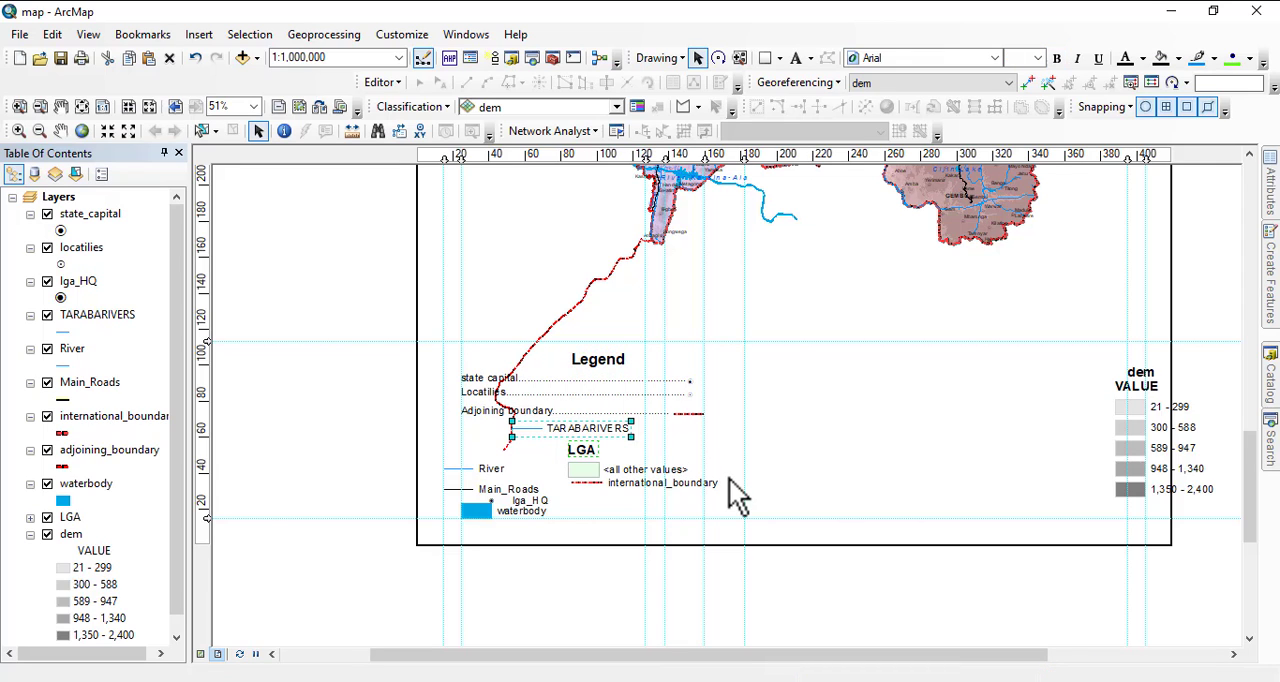
pyautogui.press('Delete')
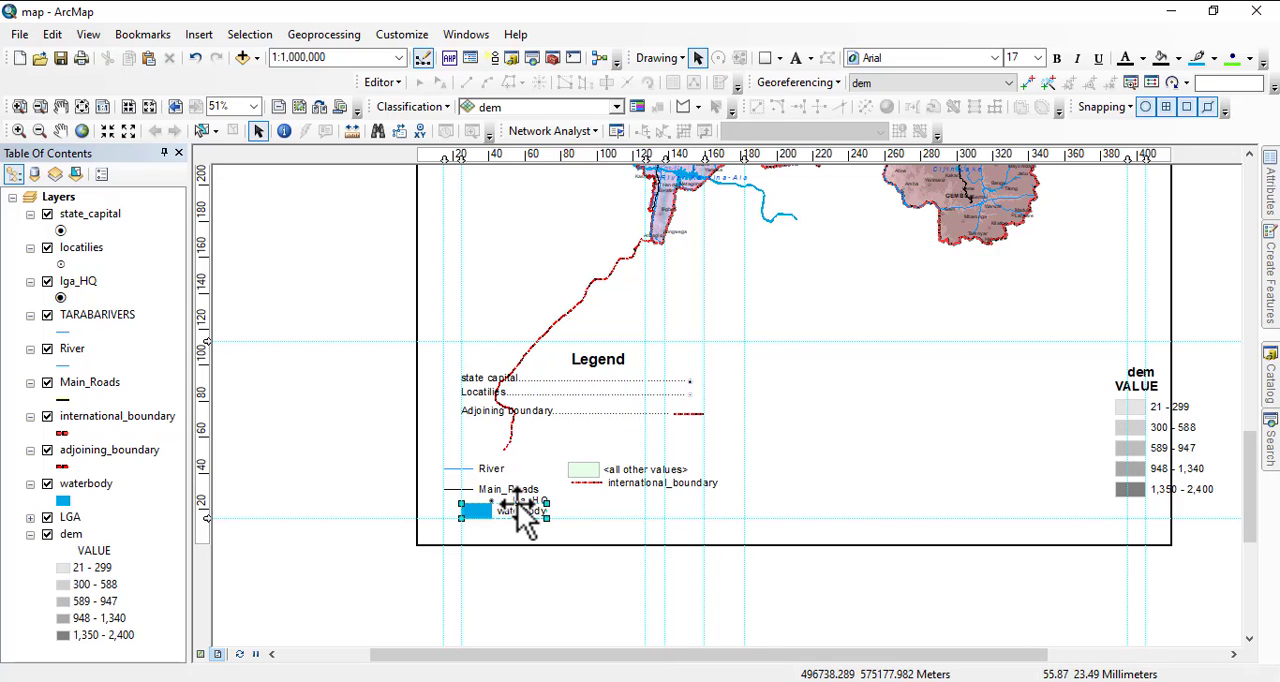
pyautogui.press('Delete')
# Delete the Main_Roads, River and lga_HQ legend entries.
pyautogui.click(494, 487)
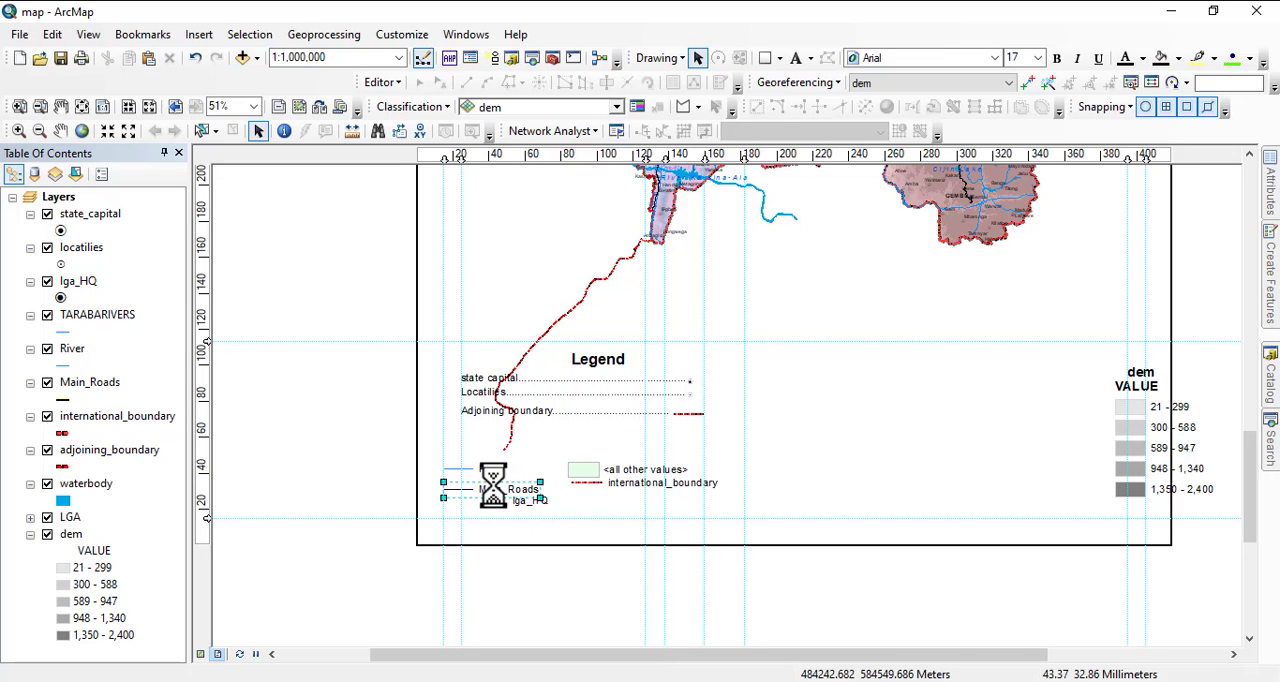
pyautogui.press('Delete')
pyautogui.press('Delete')
pyautogui.click(493, 500)
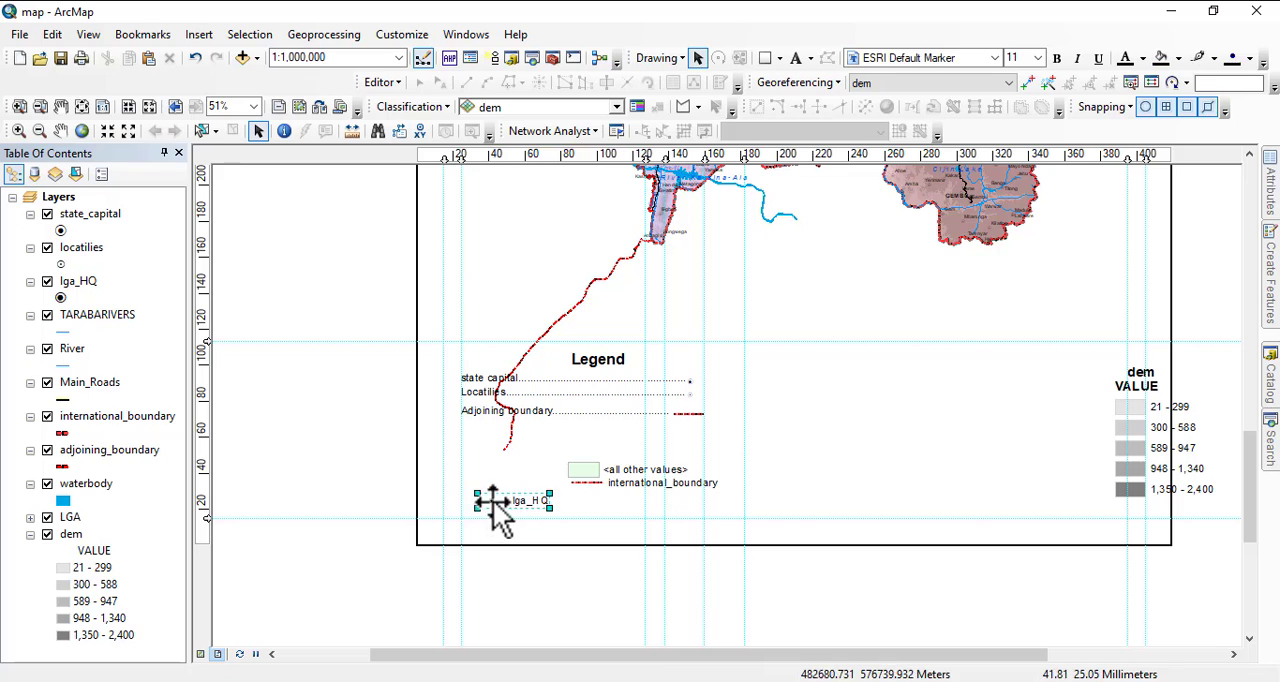
# Delete the <all other values> and international_boundary legend entries.
pyautogui.press('Delete')
pyautogui.click(609, 476)
pyautogui.press('Delete')
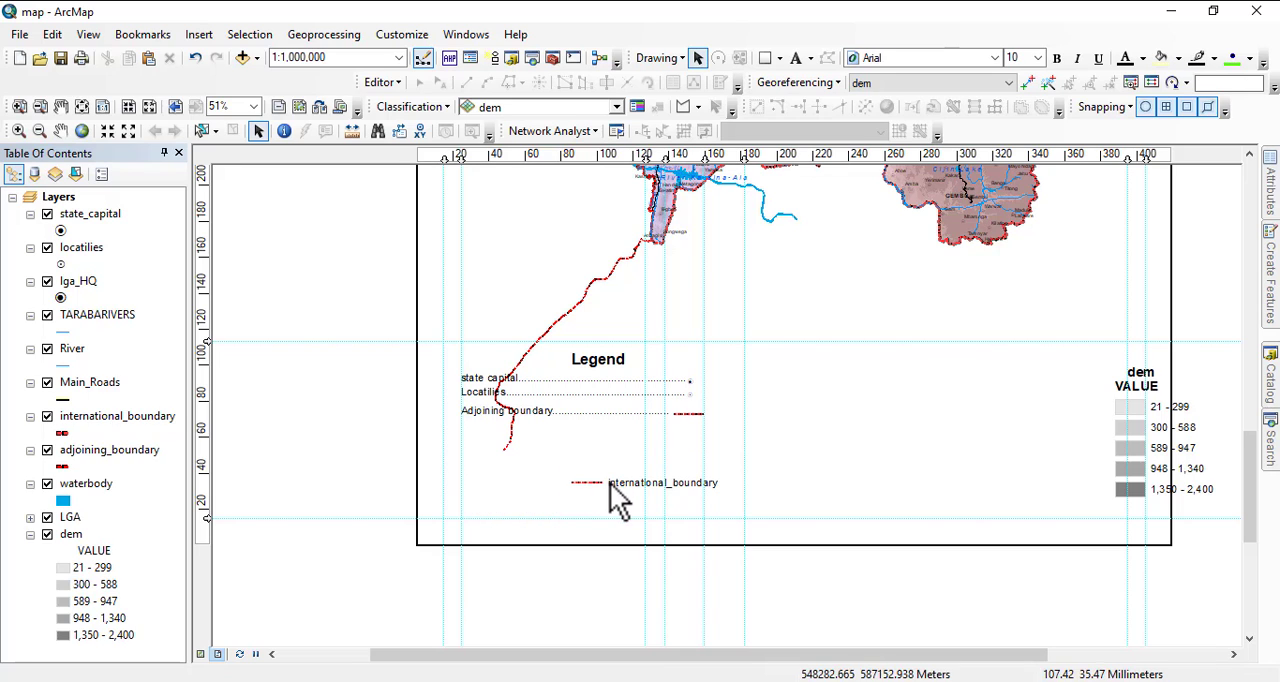
pyautogui.click(610, 485)
# Delete the Adjoining boundary, Locatilies and state capital legend entries along with the Legend title.
pyautogui.press('Delete')
pyautogui.click(565, 413)
pyautogui.press('Delete')
pyautogui.click(555, 397)
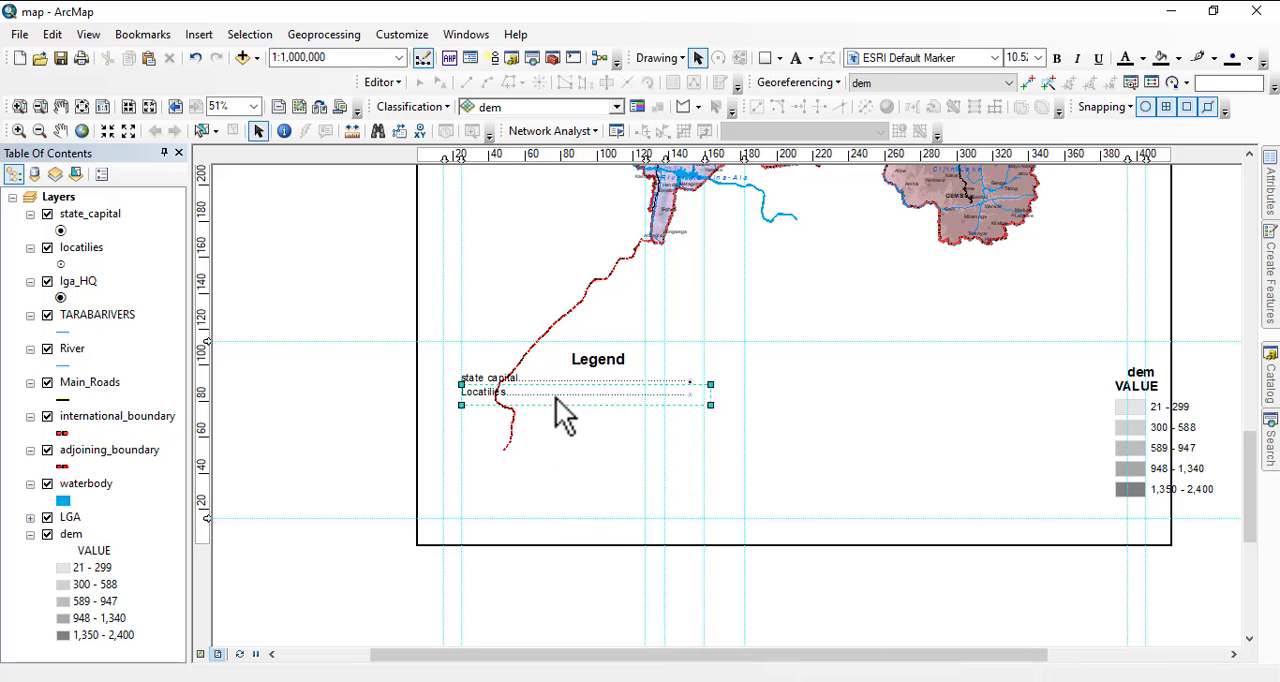
pyautogui.press('Delete')
pyautogui.click(563, 380)
pyautogui.press('Delete')
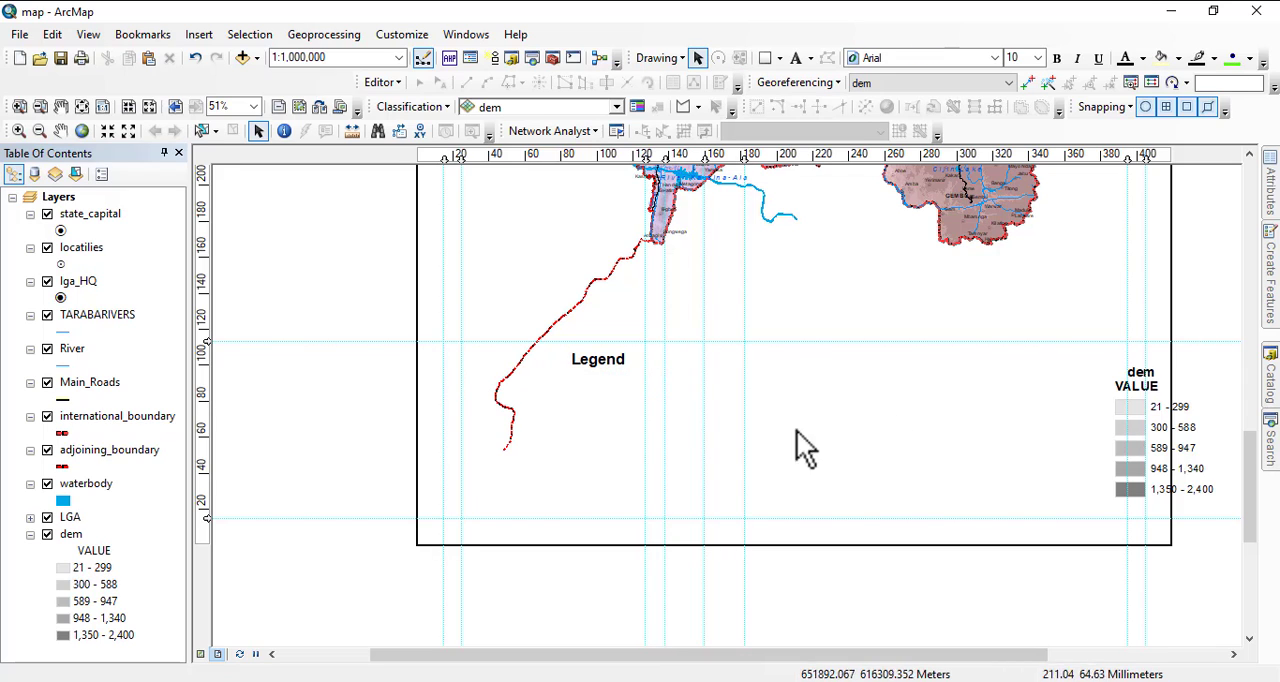
pyautogui.click(597, 361)
pyautogui.press('Delete')
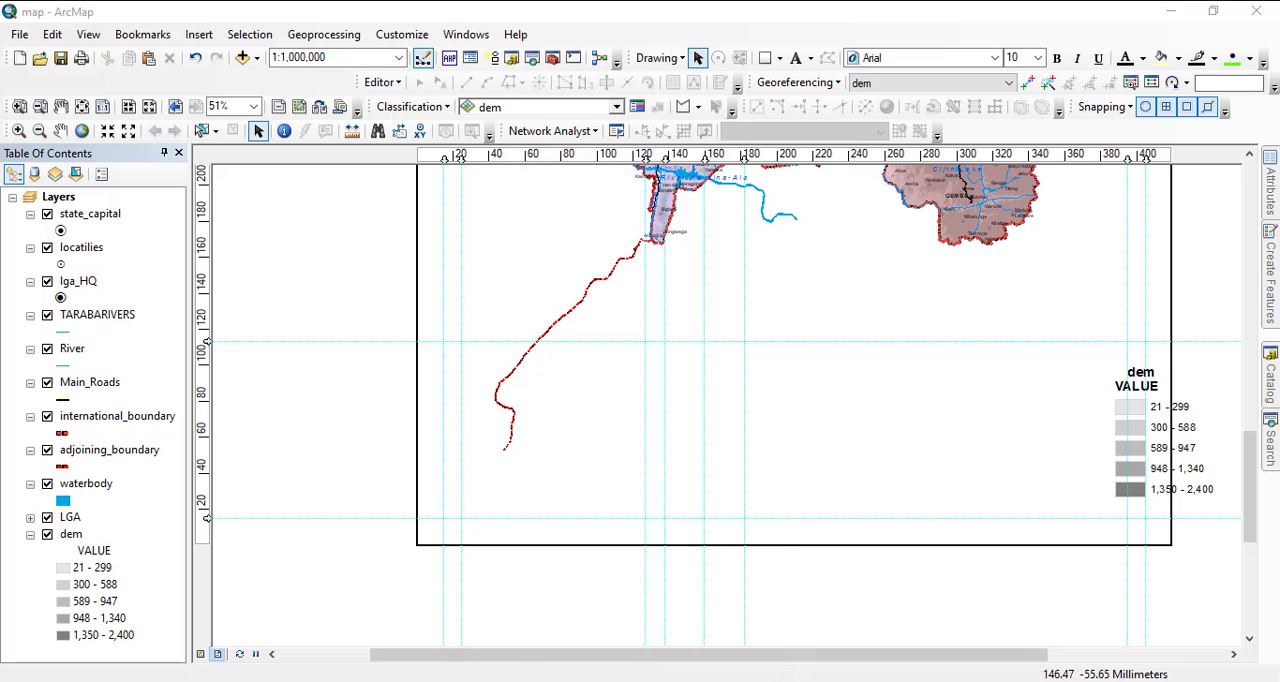
# Open the recent document geopolitical MAP in a separate ArcMap window.
pyautogui.rightClick(664, 681)
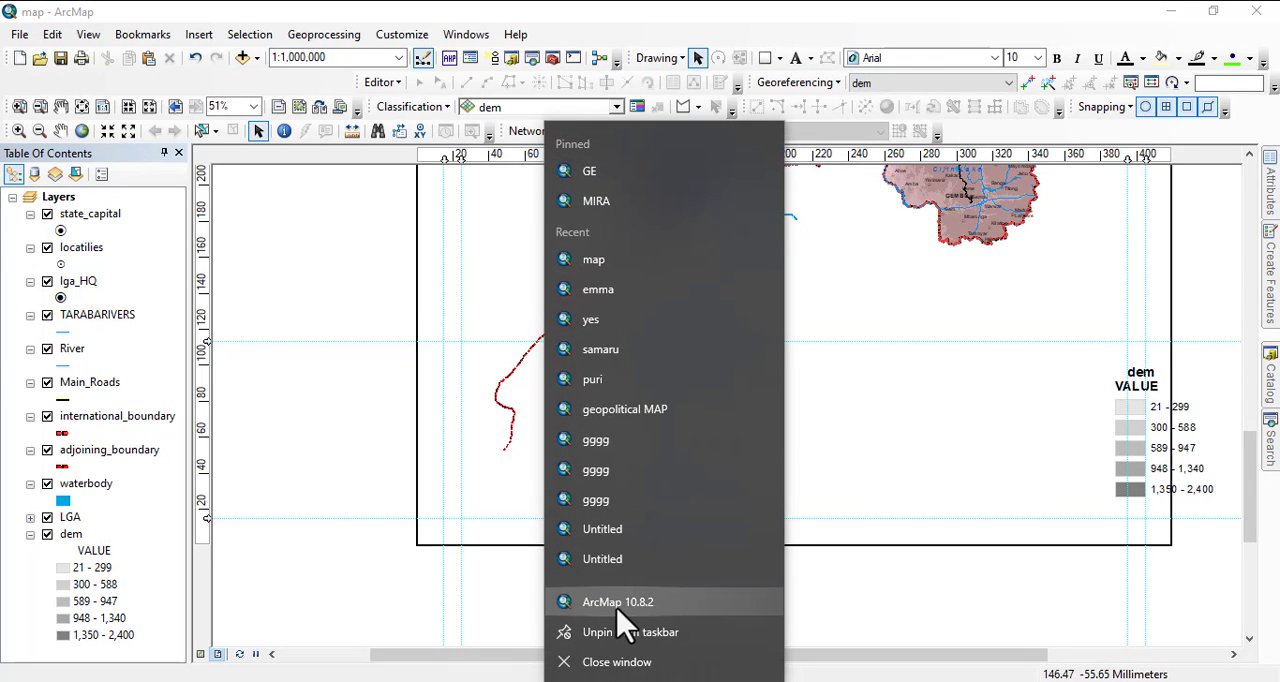
pyautogui.click(622, 409)
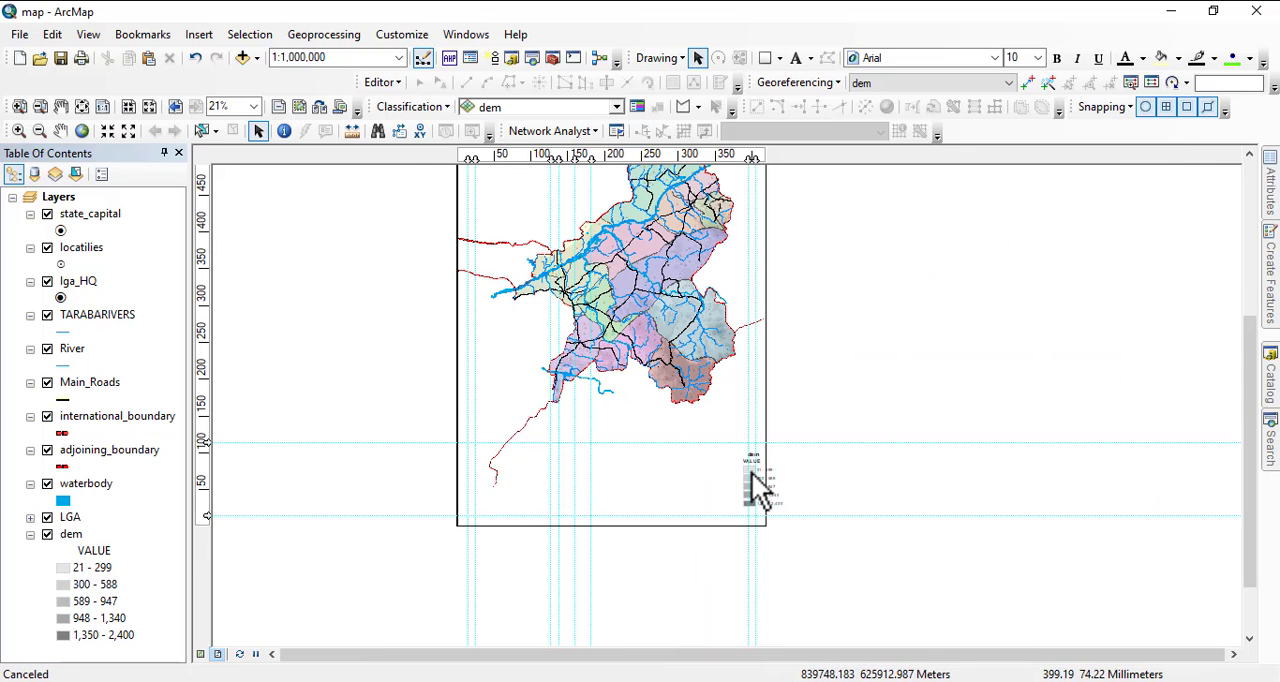
# Examine the locality, river and lake labels across the central part of the map at close range.
pyautogui.click(751, 472)
pyautogui.scroll(-3, 760, 490)
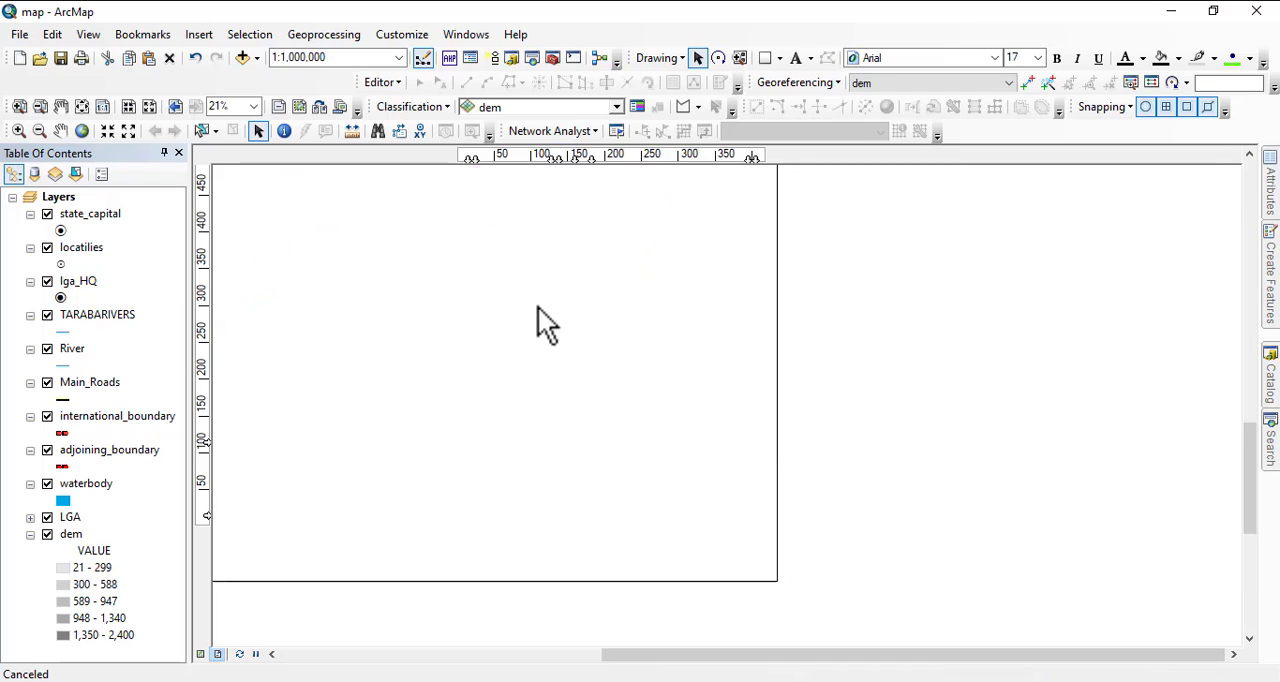
pyautogui.moveTo(540, 305); pyautogui.dragTo(668, 505)
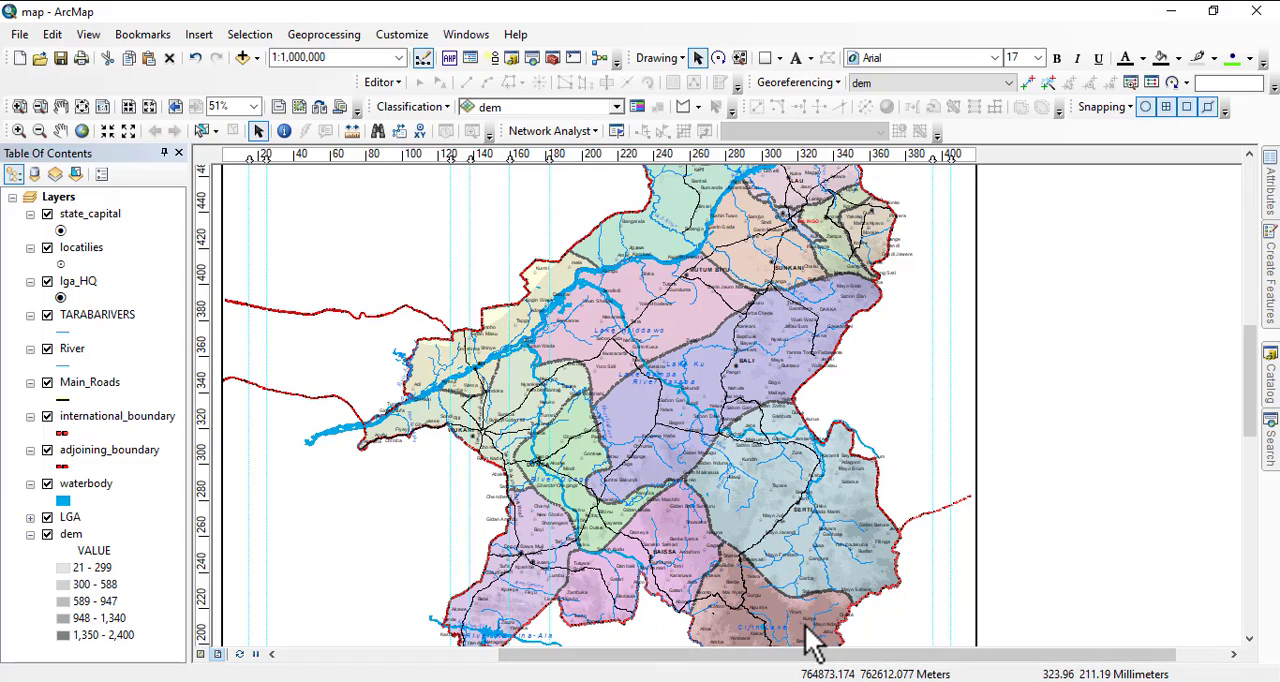
pyautogui.scroll(4, 805, 616)
pyautogui.scroll(-10, 780, 560)
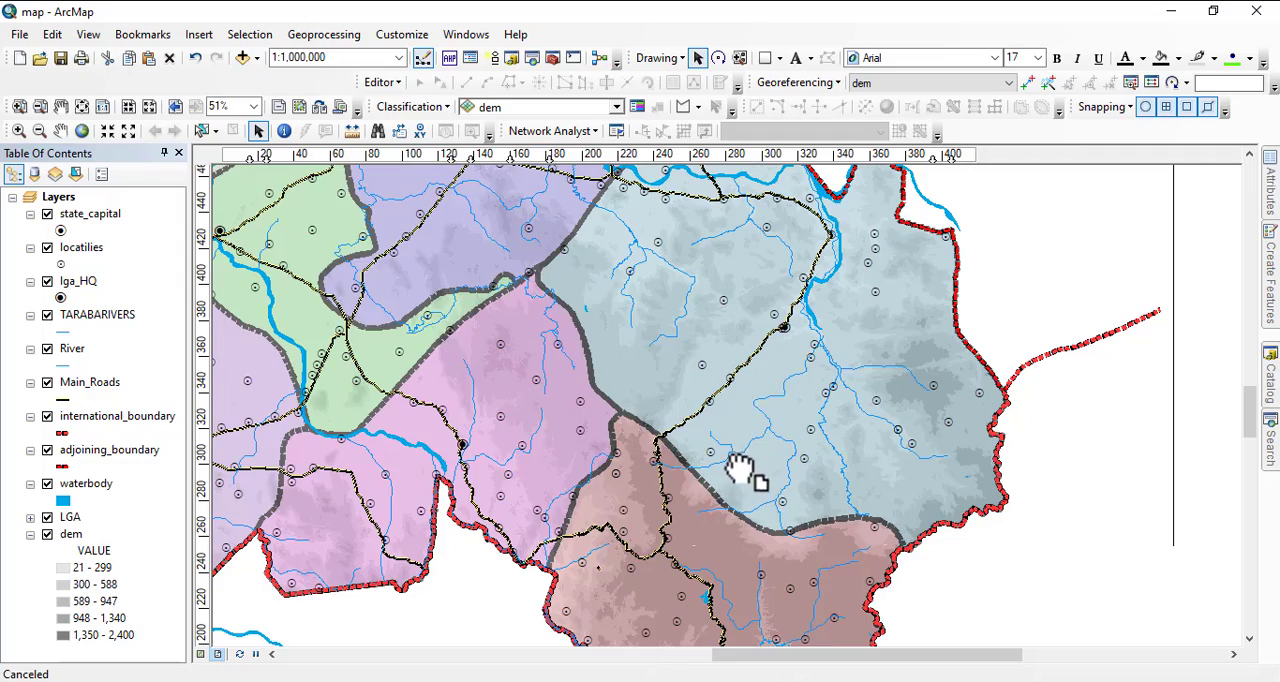
pyautogui.moveTo(680, 332); pyautogui.dragTo(1055, 460)
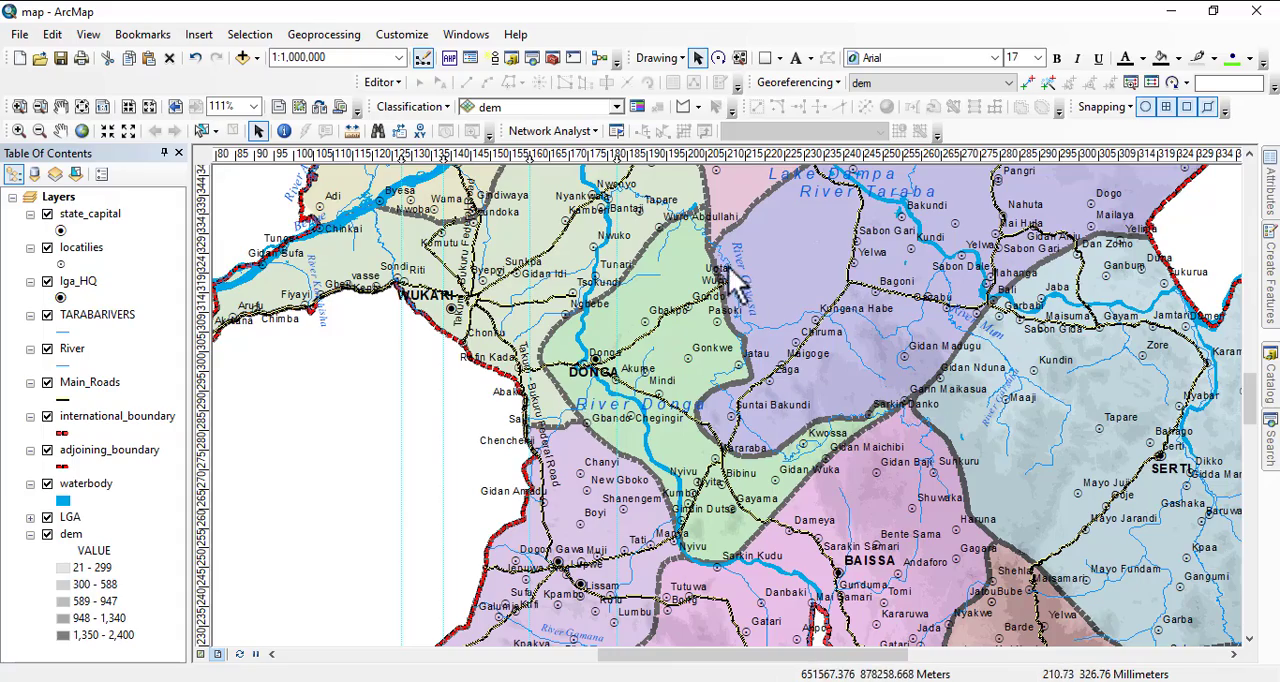
pyautogui.scroll(-3, 731, 270)
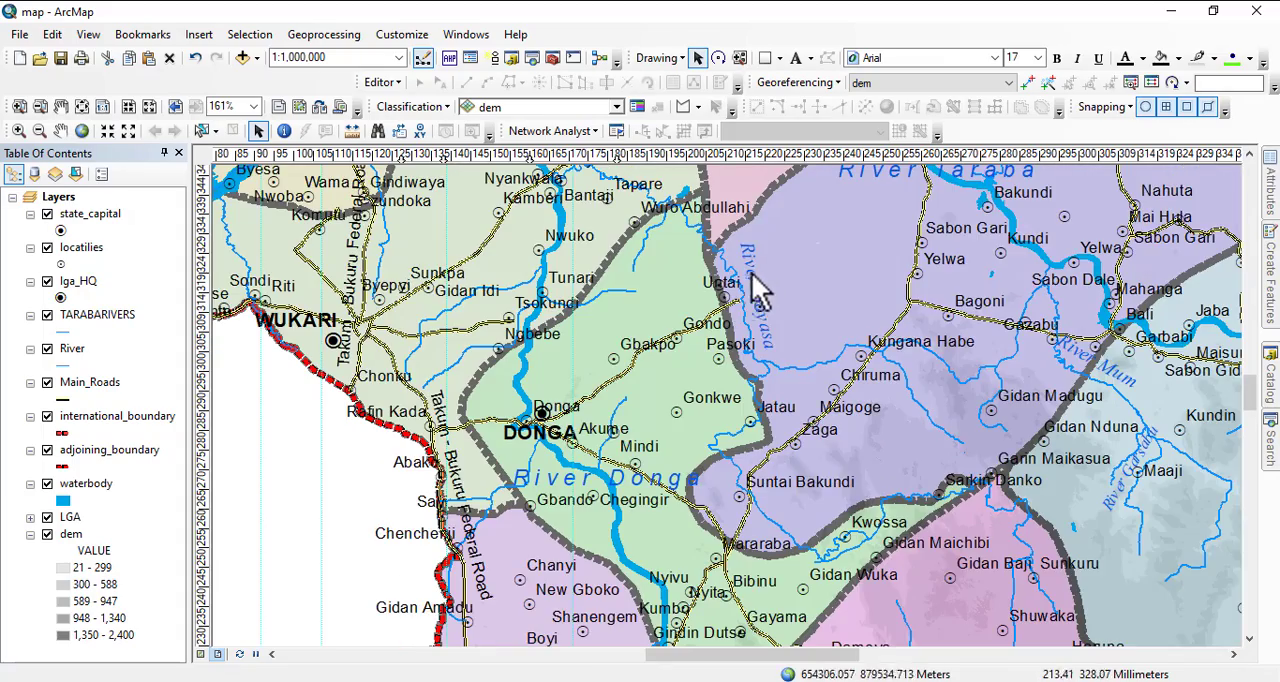
pyautogui.moveTo(1085, 371); pyautogui.dragTo(805, 411)
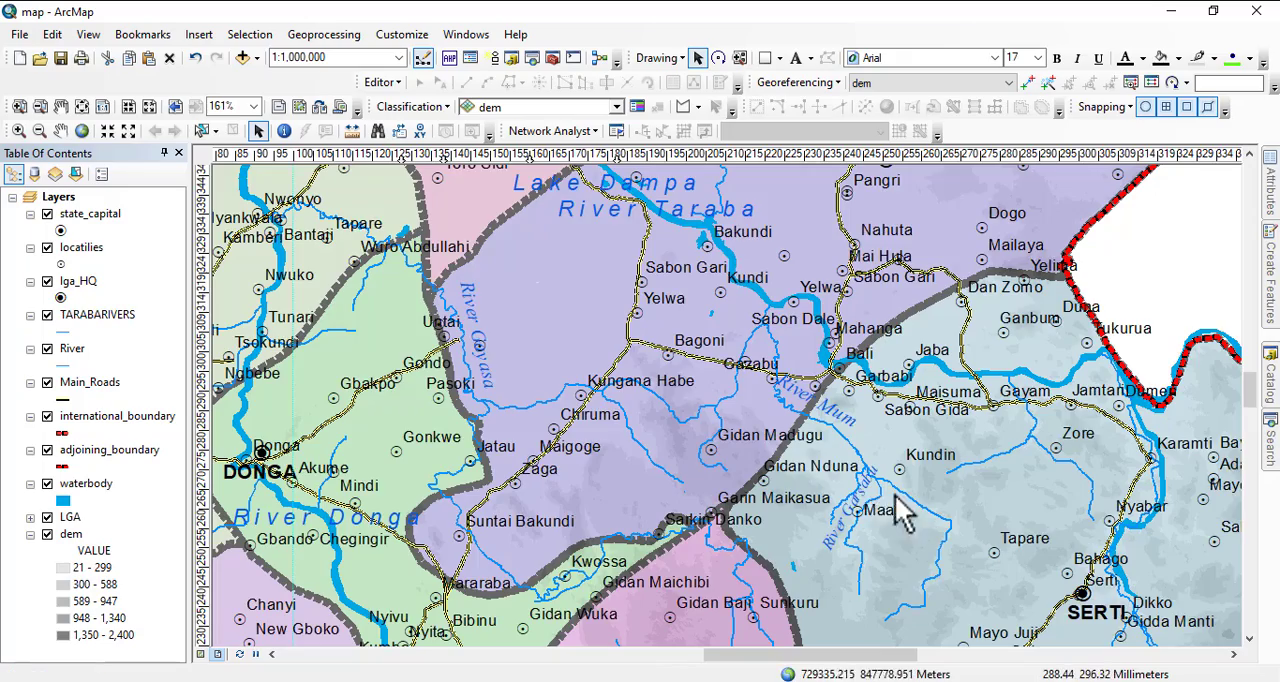
pyautogui.moveTo(690, 335); pyautogui.dragTo(1057, 480)
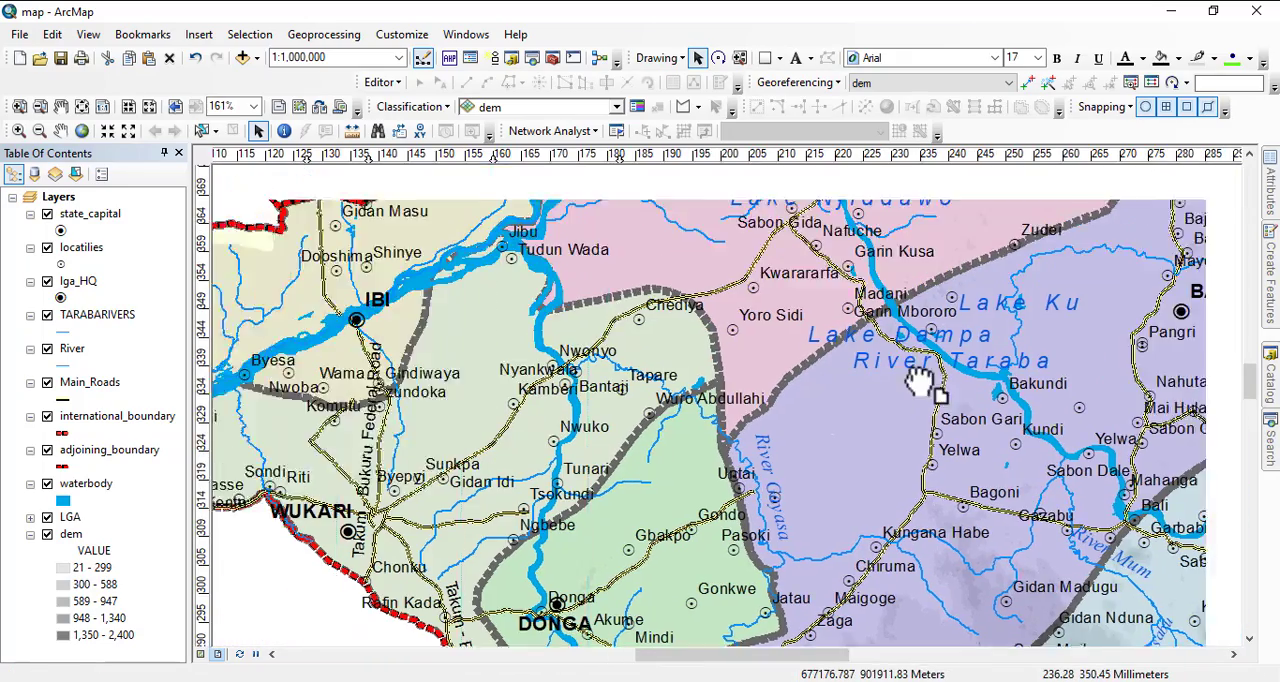
pyautogui.moveTo(918, 380); pyautogui.dragTo(800, 487)
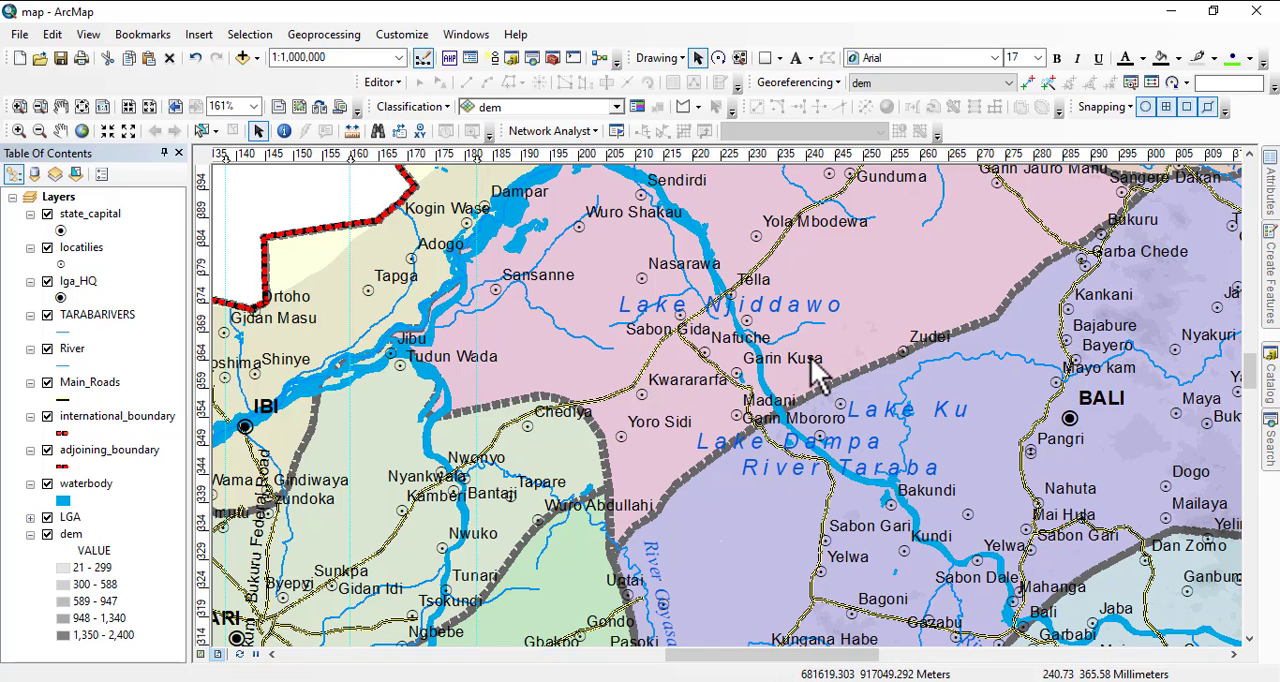
pyautogui.scroll(-1, 818, 375)
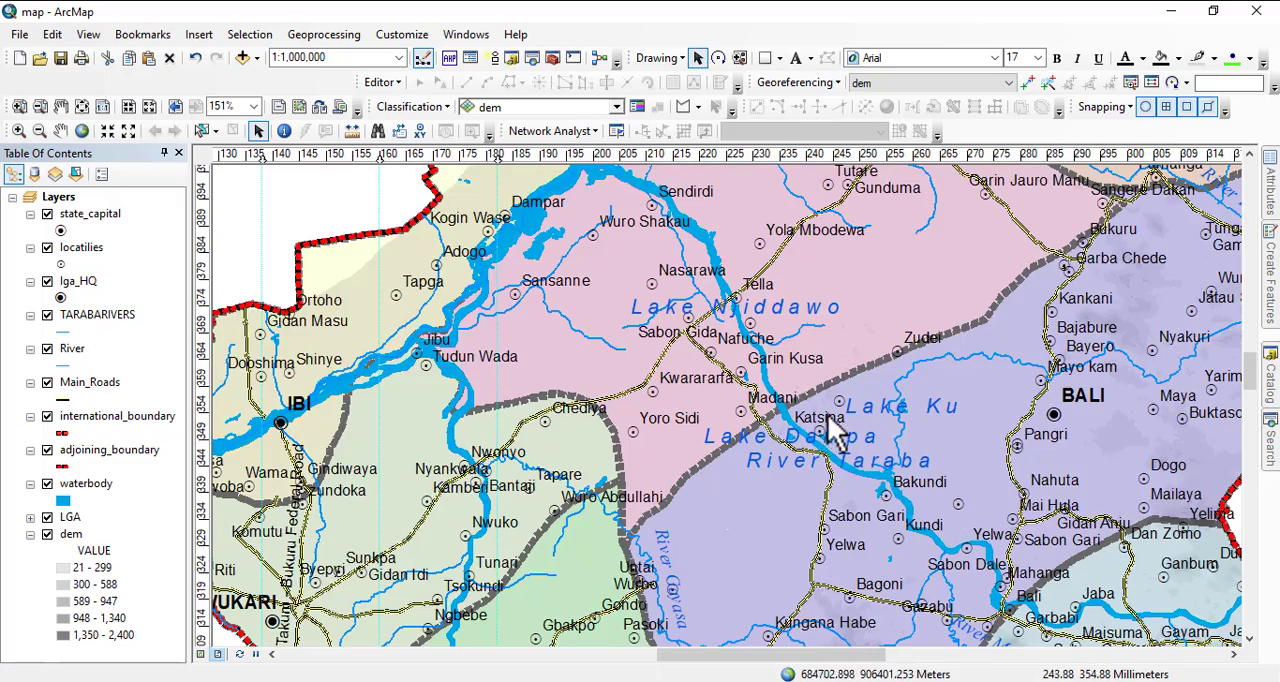
pyautogui.scroll(-4, 812, 390)
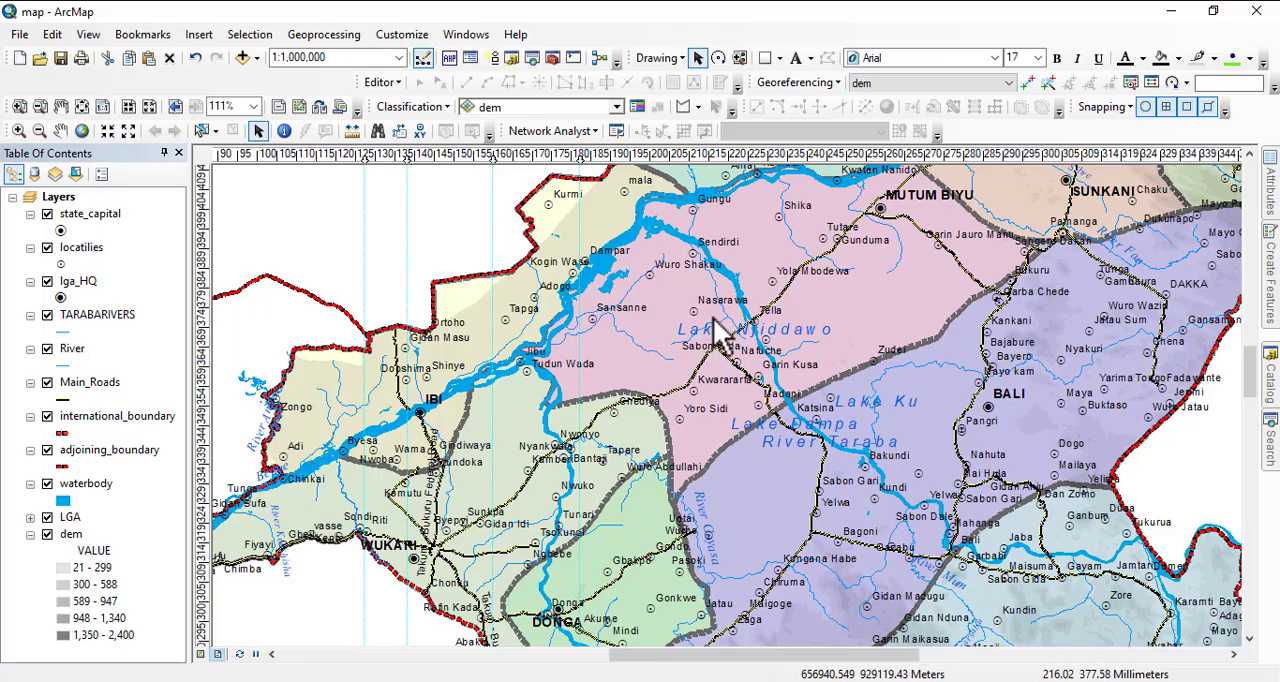
pyautogui.scroll(-3, 752, 378)
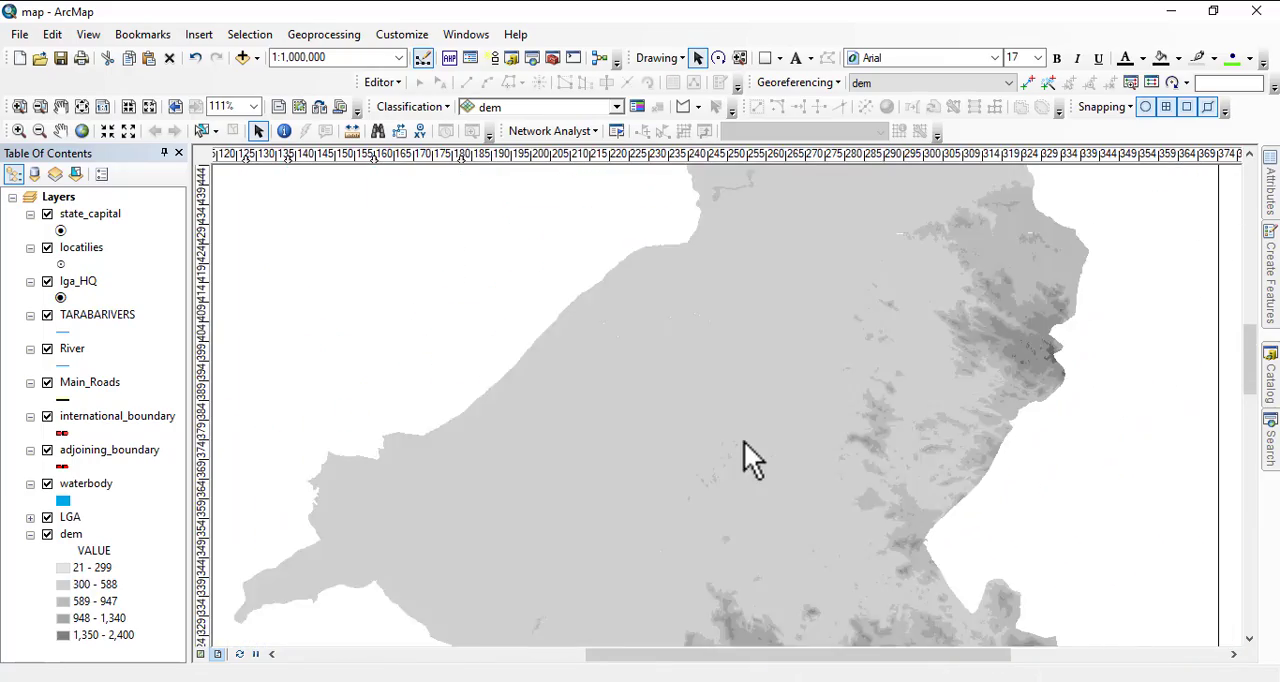
# Examine the southern and northern districts and the overall page layout, dismissing the WhatsApp notification.
pyautogui.moveTo(775, 480); pyautogui.dragTo(845, 314)
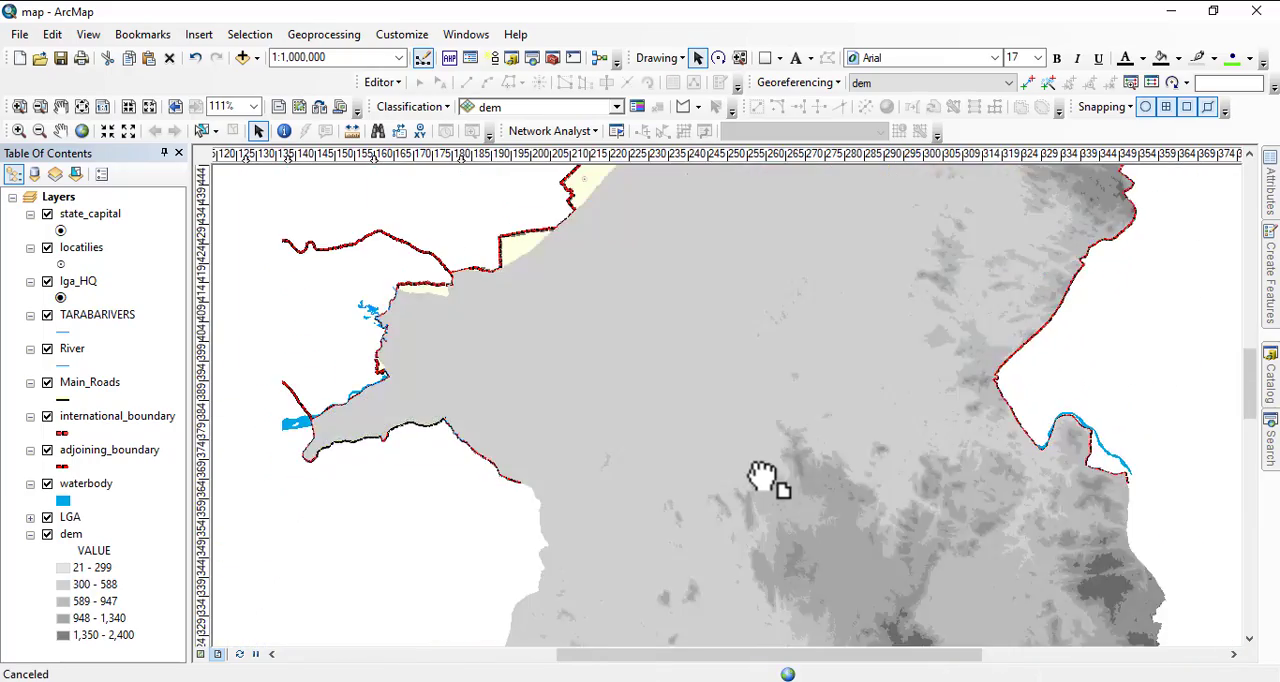
pyautogui.moveTo(748, 490); pyautogui.dragTo(769, 354)
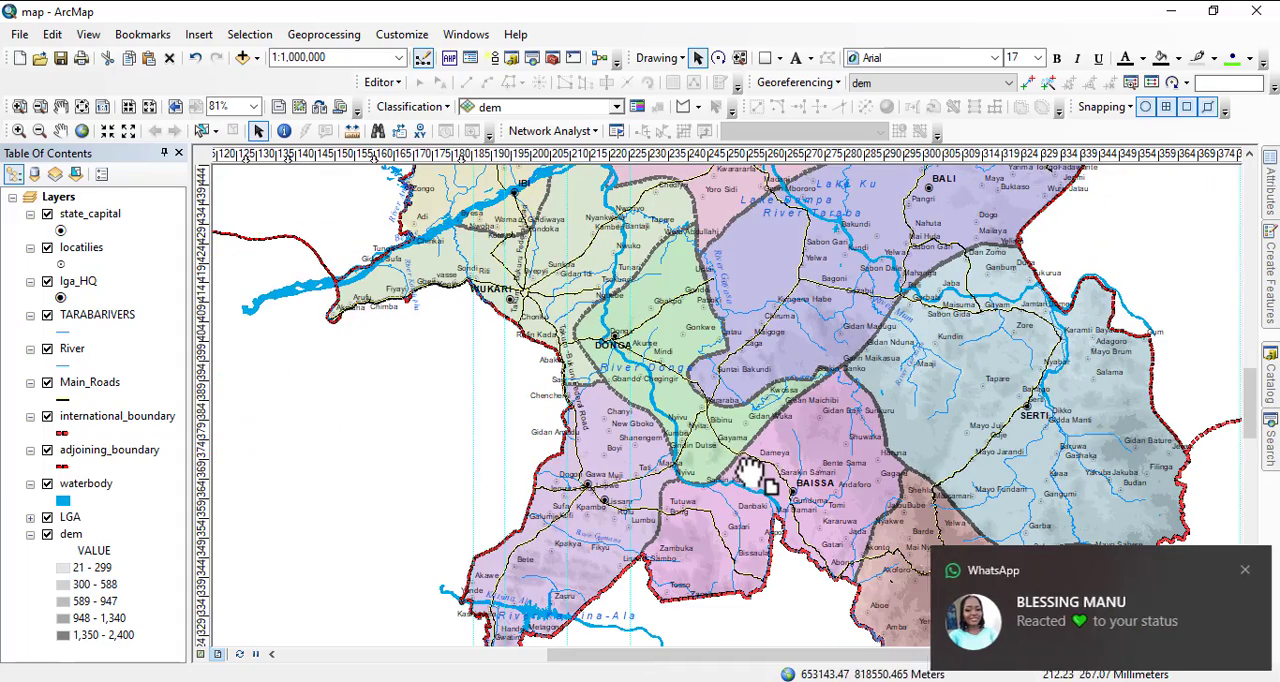
pyautogui.click(1239, 571)
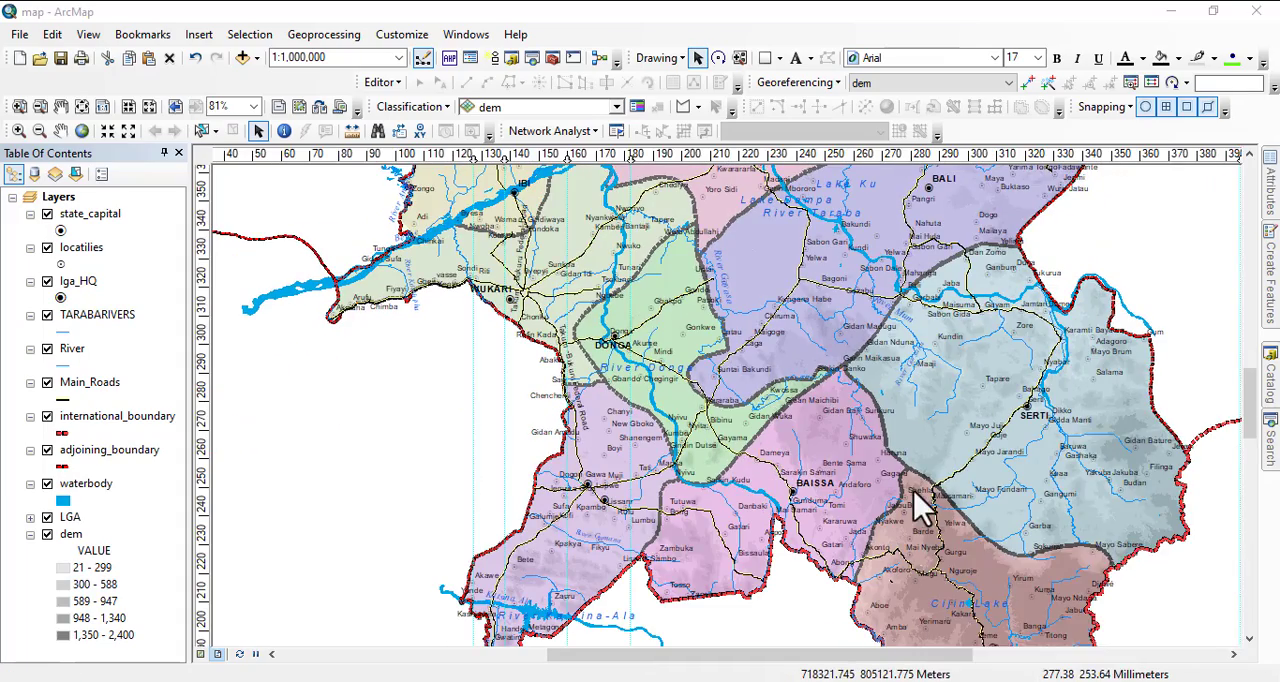
pyautogui.moveTo(914, 500); pyautogui.dragTo(814, 434)
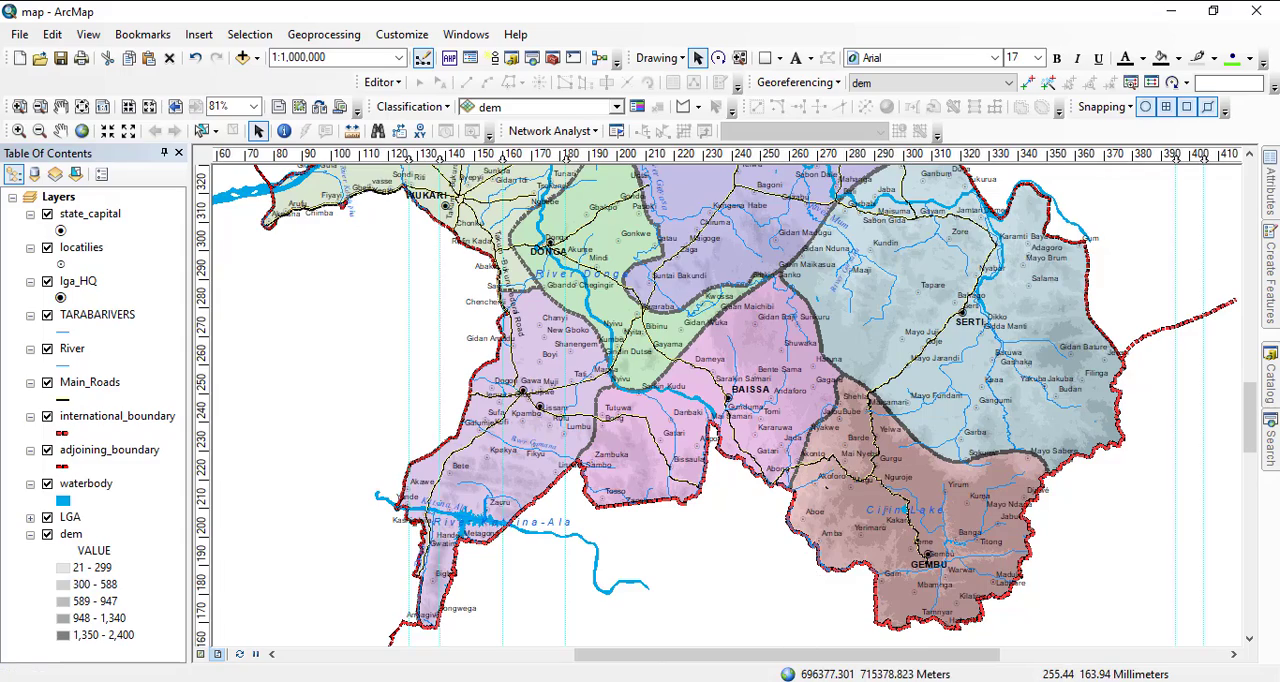
pyautogui.scroll(1, 697, 515)
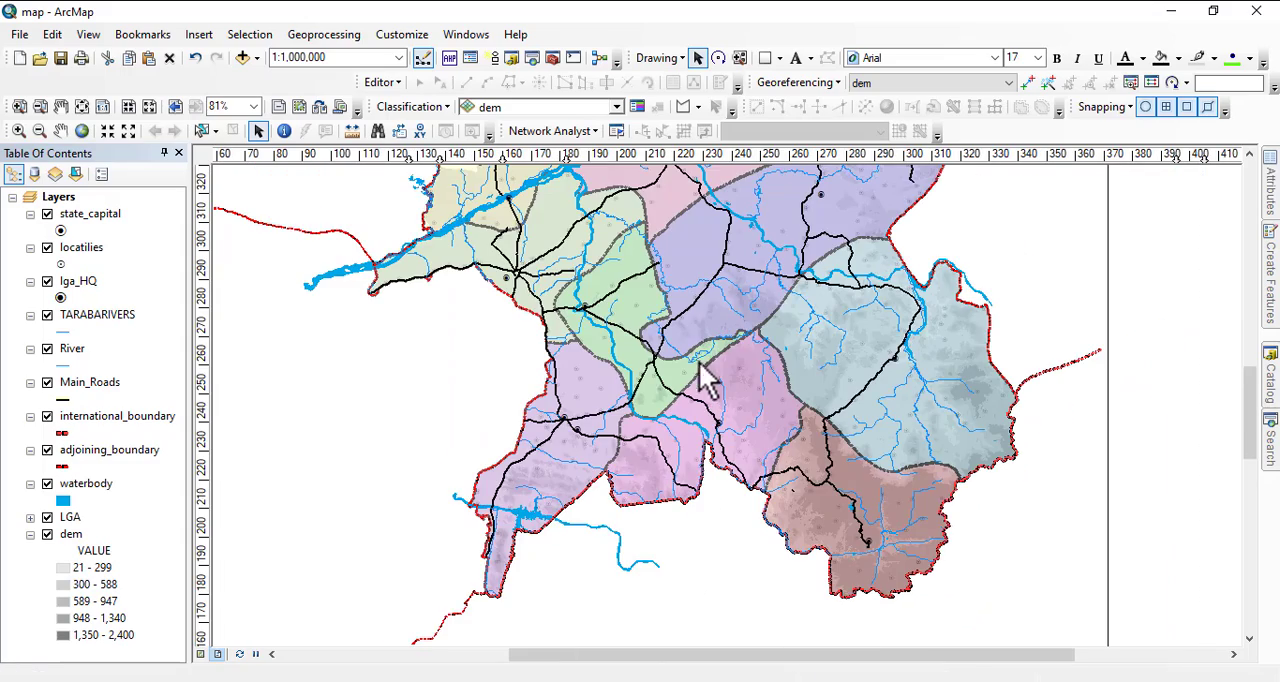
pyautogui.moveTo(706, 368); pyautogui.dragTo(729, 606)
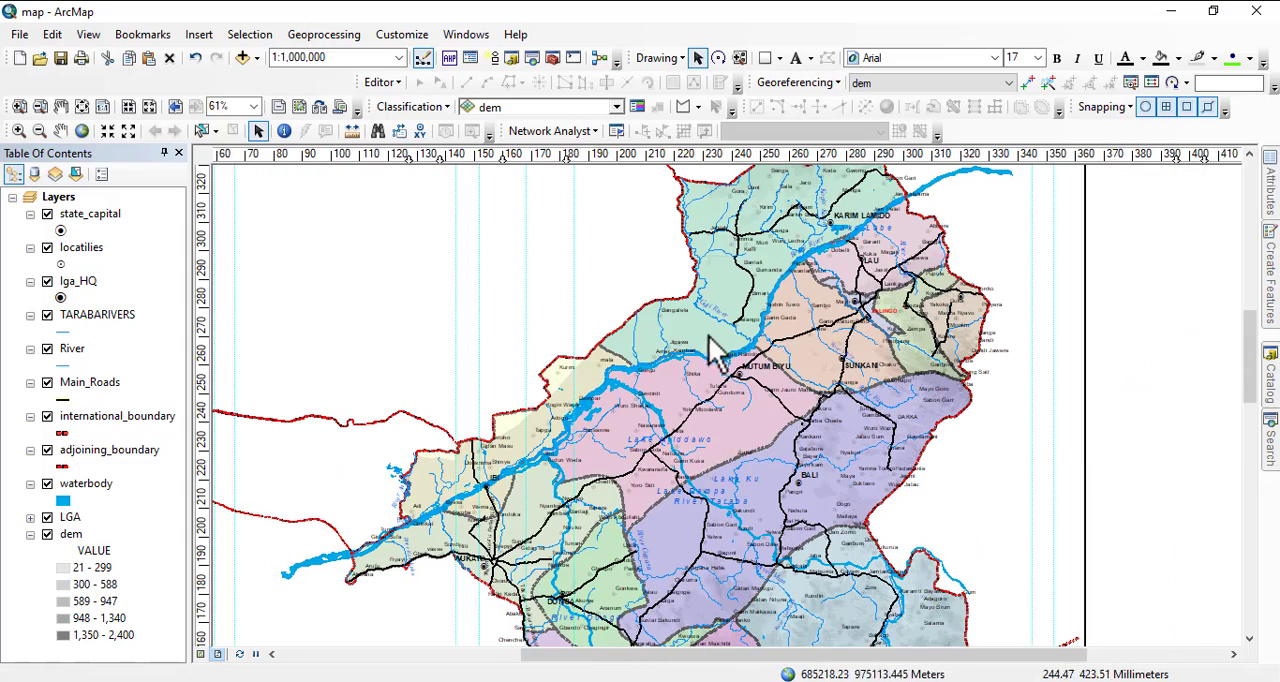
pyautogui.scroll(2, 766, 391)
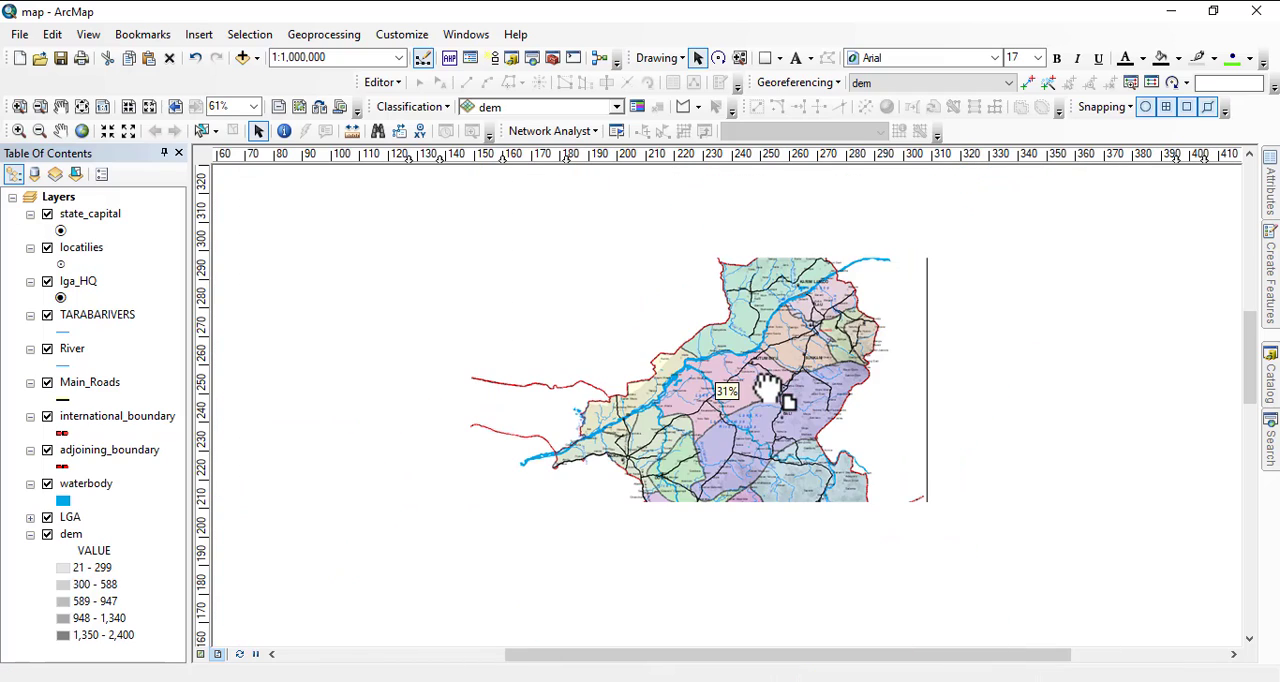
pyautogui.scroll(1, 720, 465)
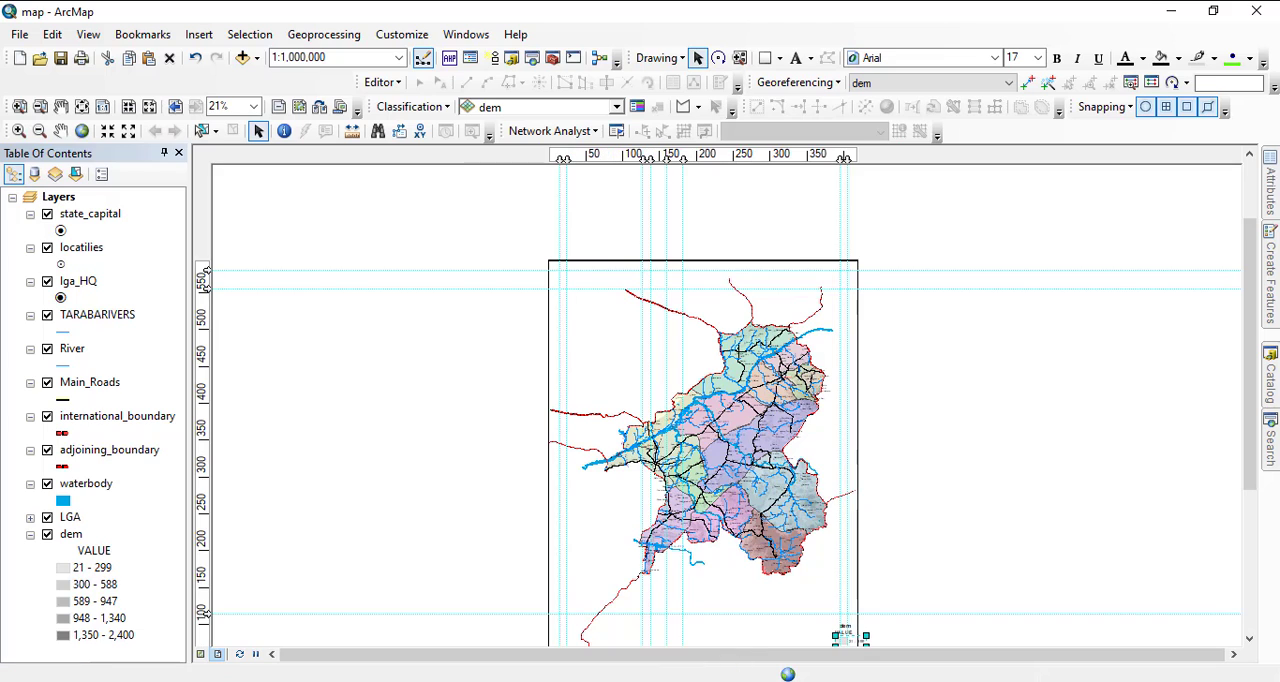
# Draw a graphic rectangle over the map page, from the upper-left guide intersection down to the lower-right area.
pyautogui.moveTo(664, 681)
pyautogui.click(690, 305)
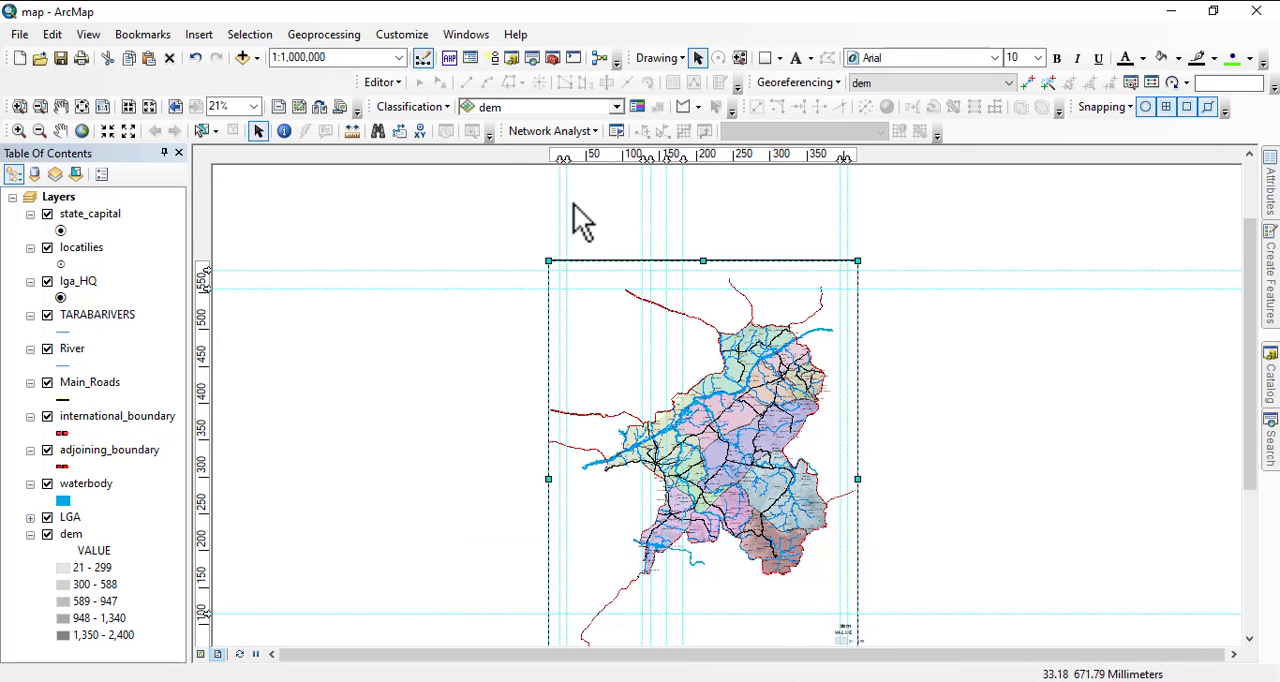
pyautogui.click(766, 60)
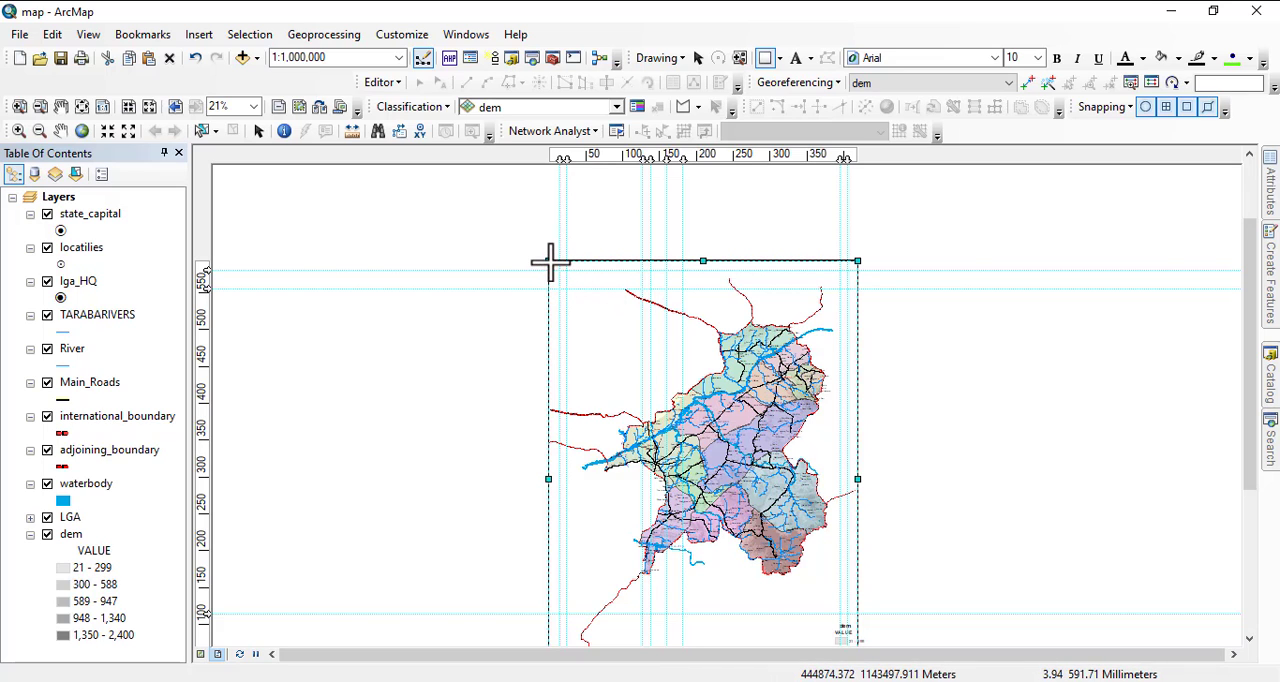
pyautogui.moveTo(546, 260)
pyautogui.mouseDown()
pyautogui.moveTo(651, 270)
pyautogui.moveTo(857, 531)
pyautogui.moveTo(857, 623)
pyautogui.moveTo(838, 632)
pyautogui.mouseUp()
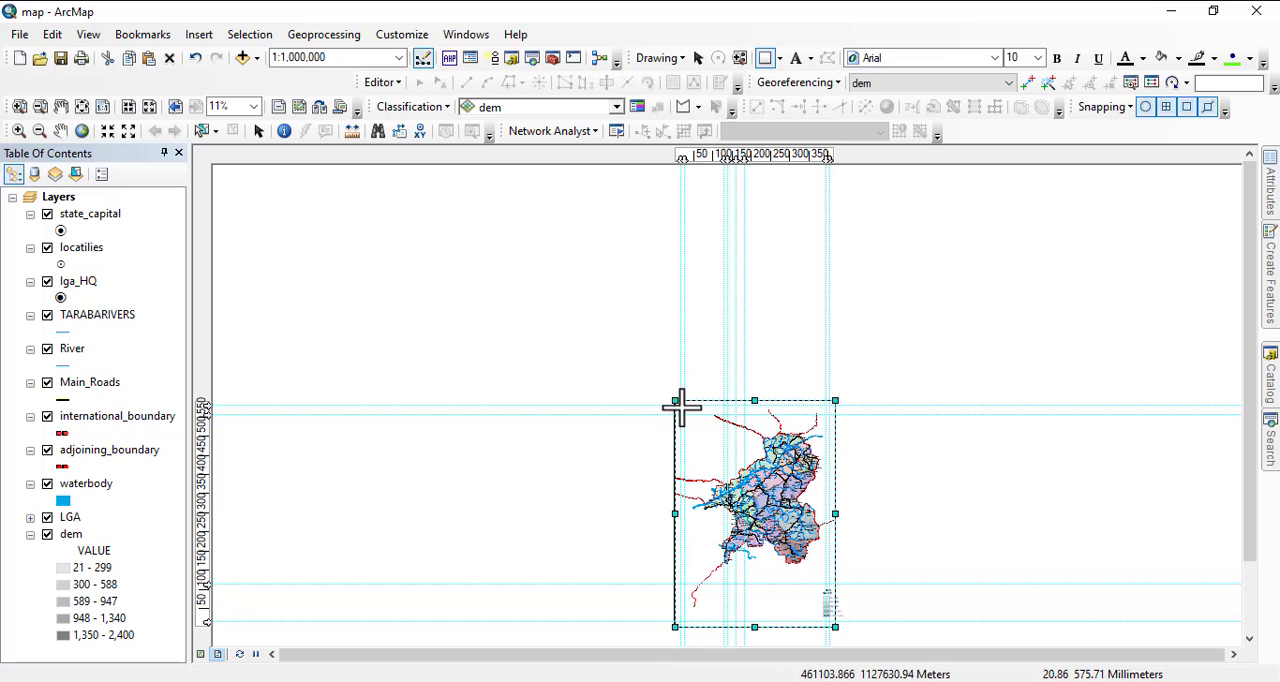
pyautogui.moveTo(678, 404); pyautogui.dragTo(830, 630)
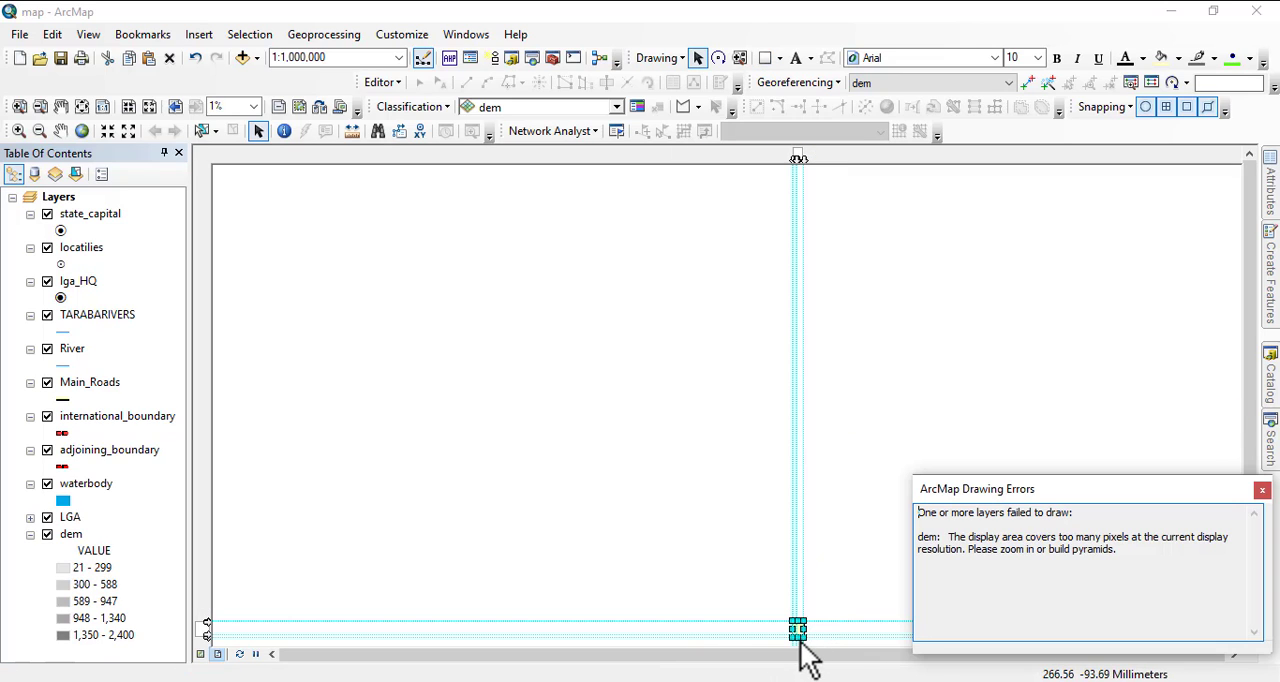
# Dismiss the drawing errors message, then zoom to the full extent and bring the layout page back into view.
pyautogui.click(1262, 490)
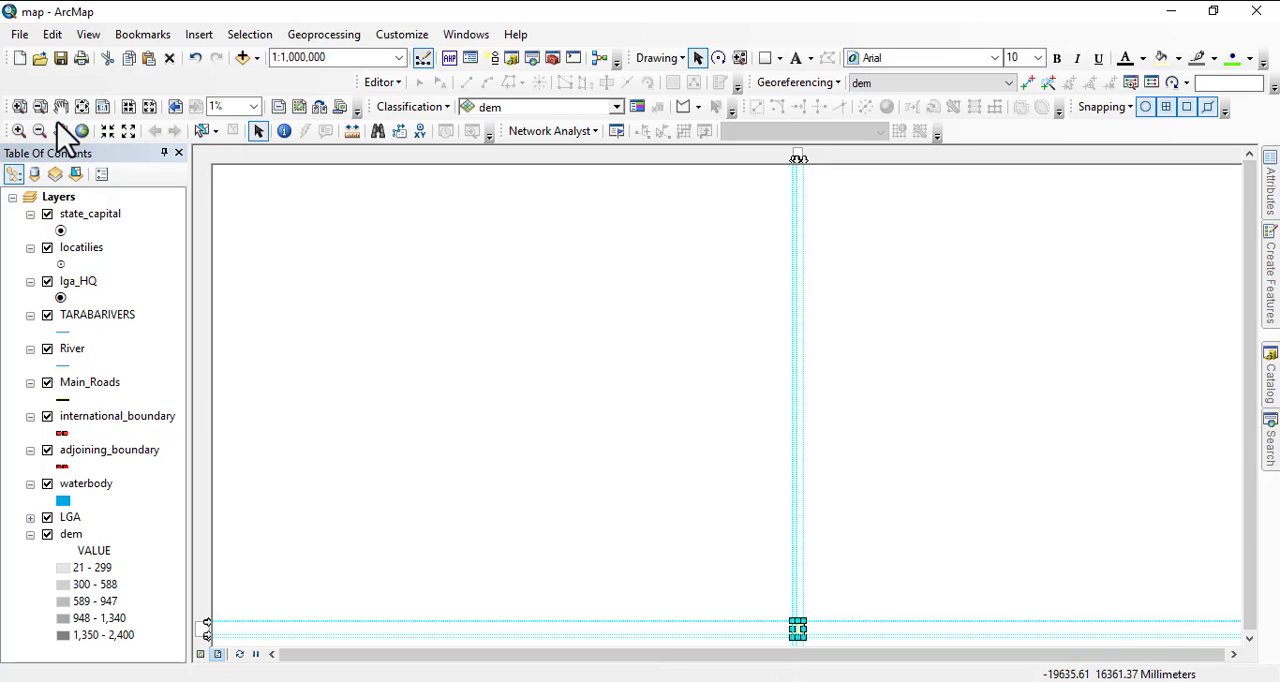
pyautogui.click(84, 133)
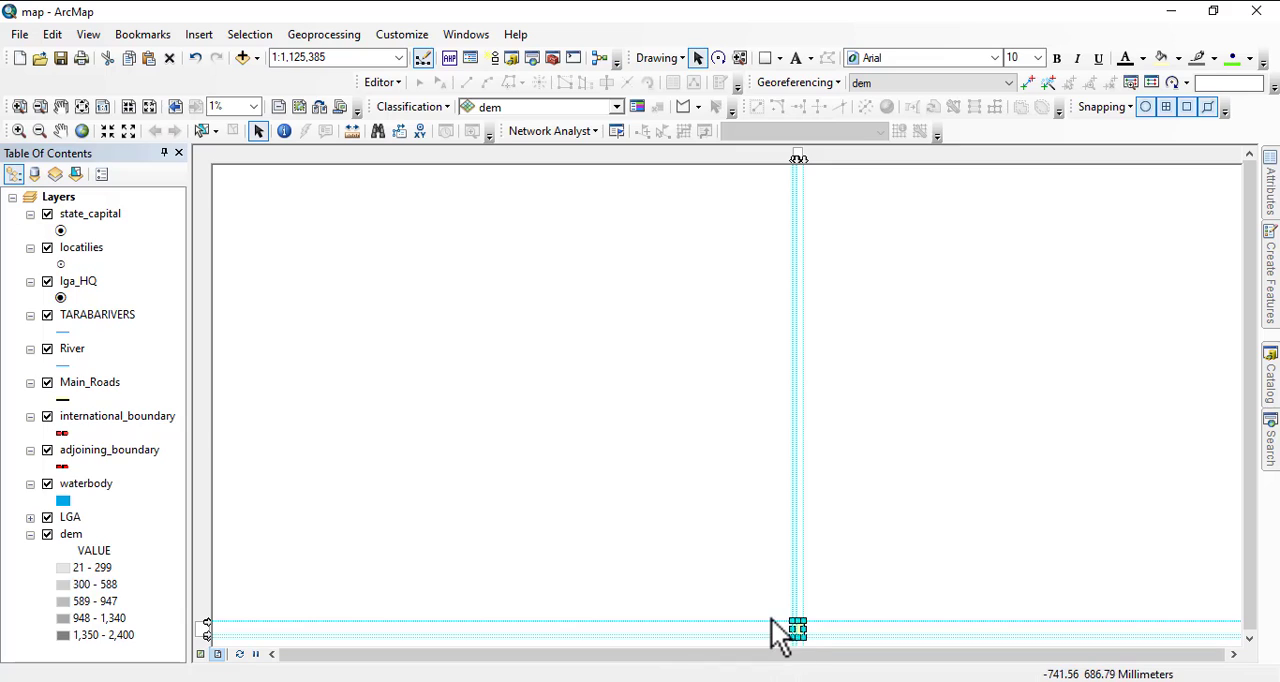
pyautogui.click(17, 131)
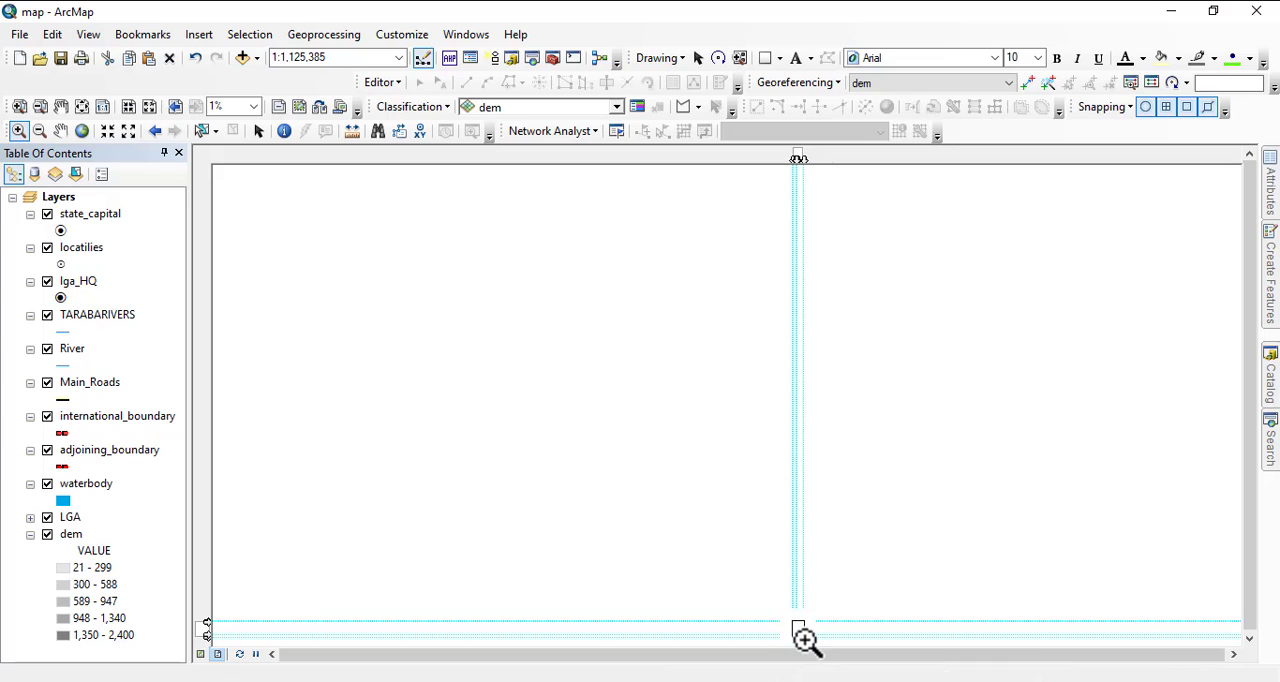
pyautogui.moveTo(795, 625)
pyautogui.mouseDown()
pyautogui.moveTo(813, 650)
pyautogui.moveTo(799, 628)
pyautogui.moveTo(805, 640)
pyautogui.mouseUp()
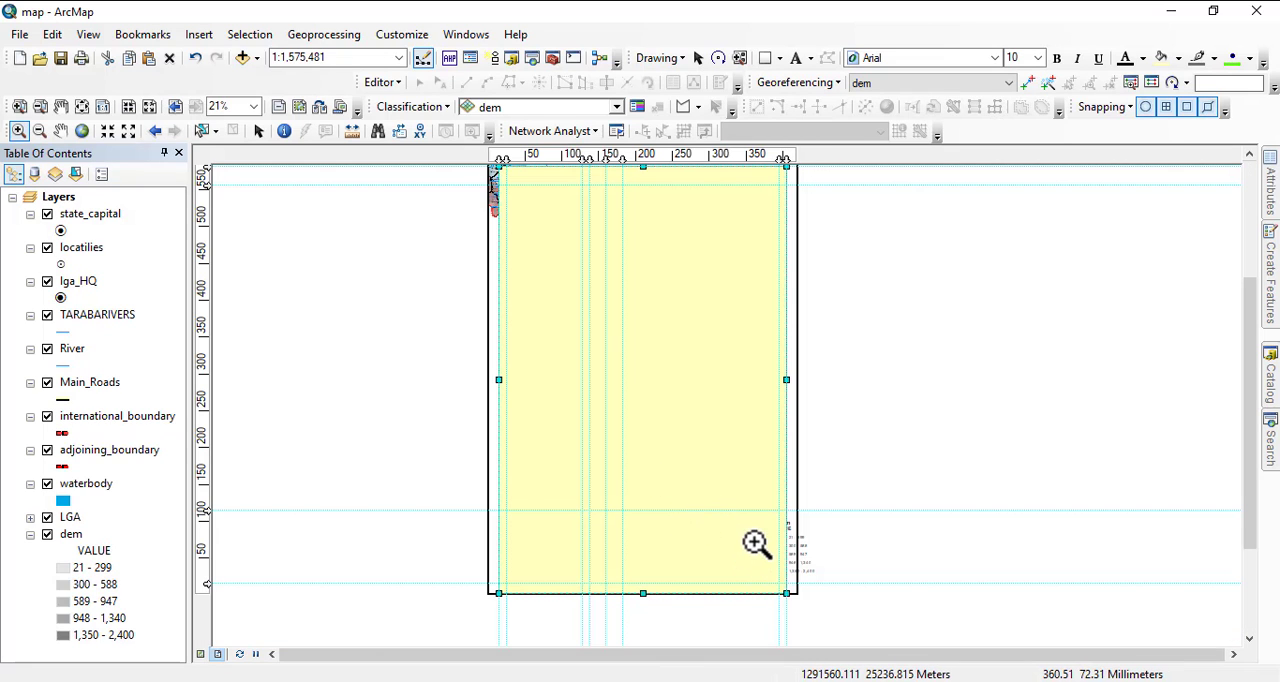
pyautogui.moveTo(754, 542); pyautogui.dragTo(889, 612)
pyautogui.scroll(-3, 748, 537)
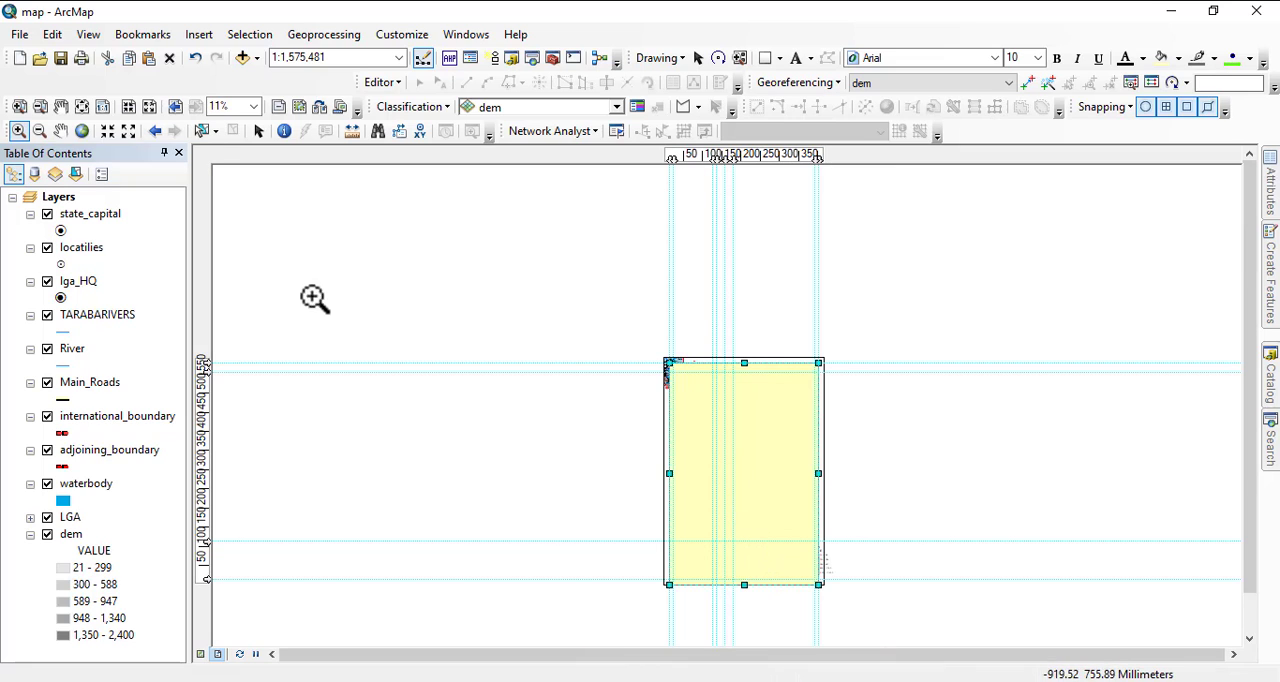
pyautogui.click(257, 133)
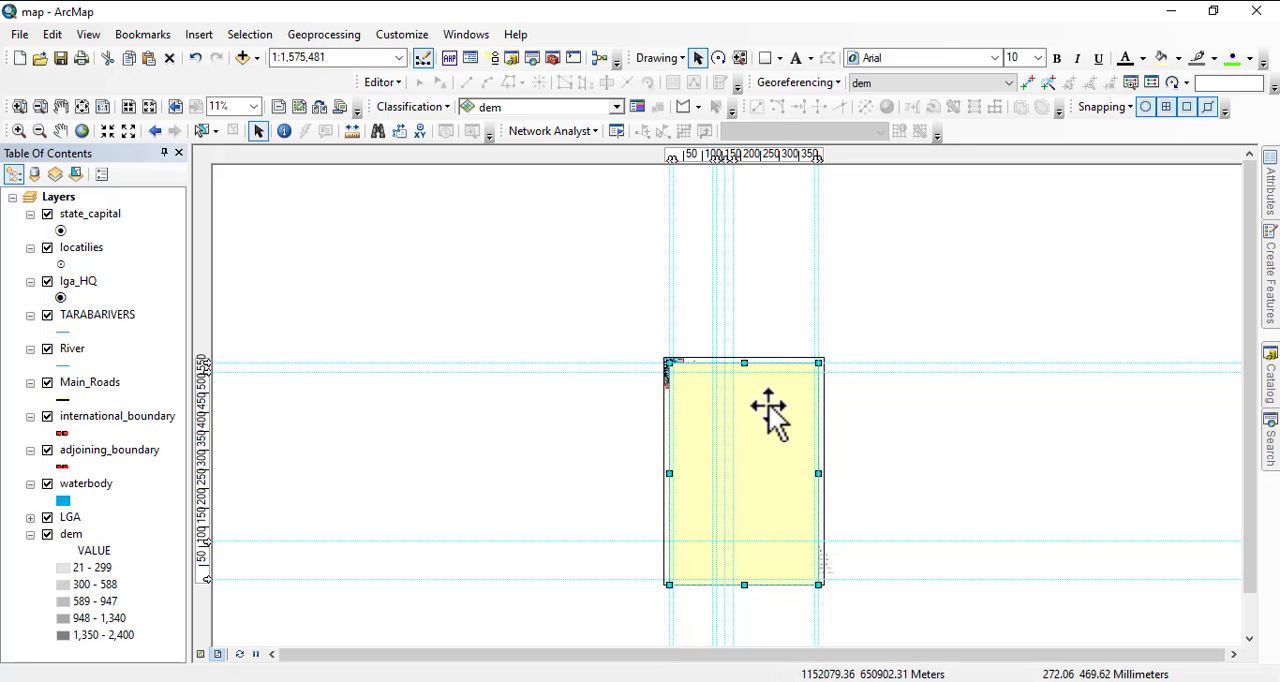
pyautogui.scroll(4, 782, 595)
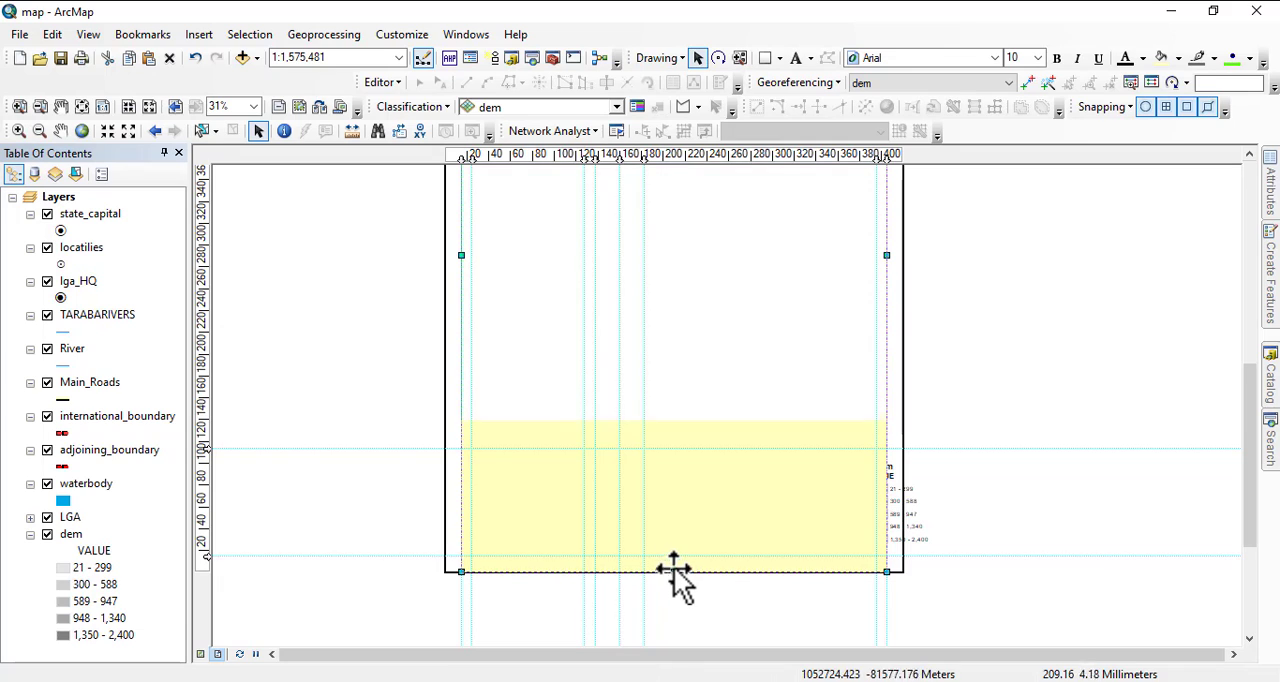
pyautogui.moveTo(673, 570); pyautogui.dragTo(681, 546)
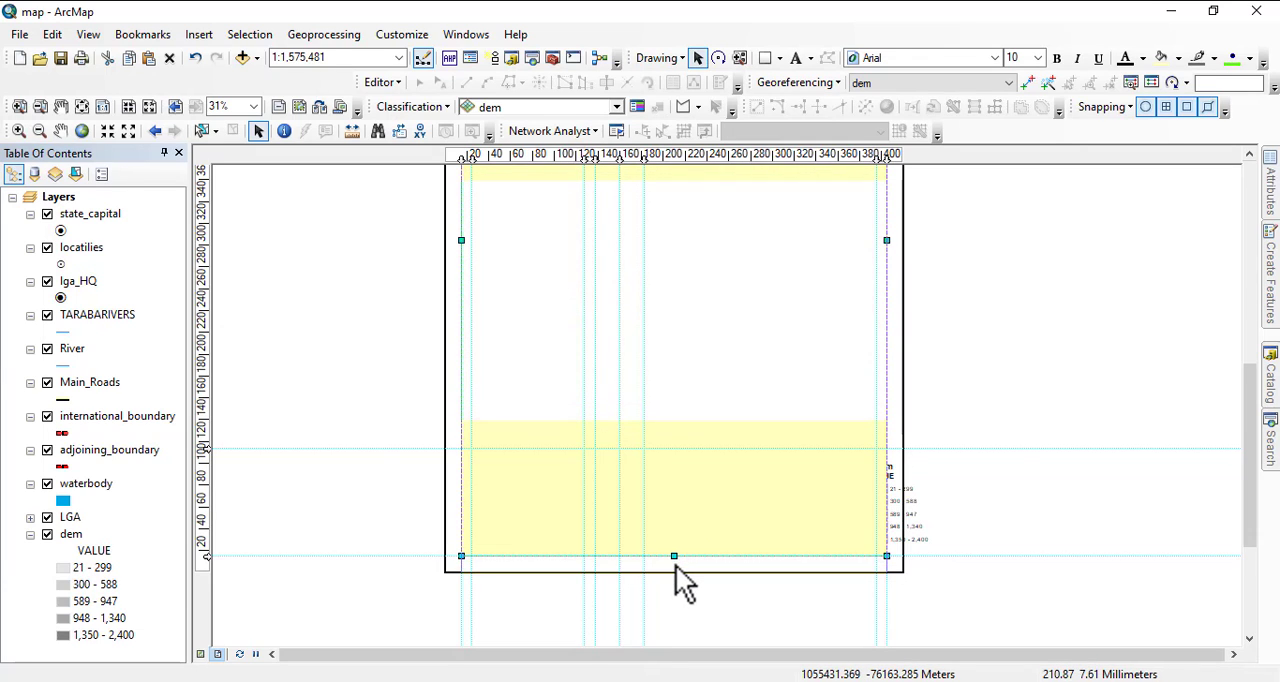
pyautogui.hotkey('ctrl', 'z')
# Stretch the rectangle's left, right and upper edges out to the page edges so it covers the whole page.
pyautogui.moveTo(459, 255); pyautogui.dragTo(443, 255)
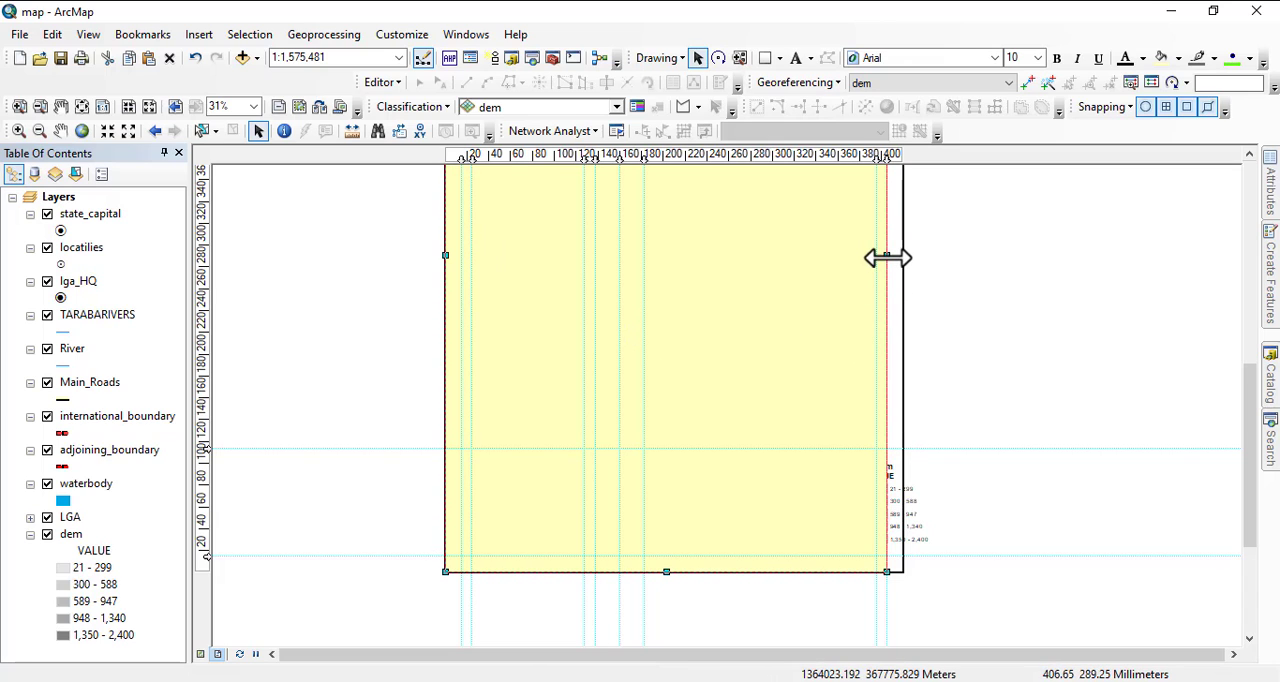
pyautogui.moveTo(888, 258); pyautogui.dragTo(905, 271)
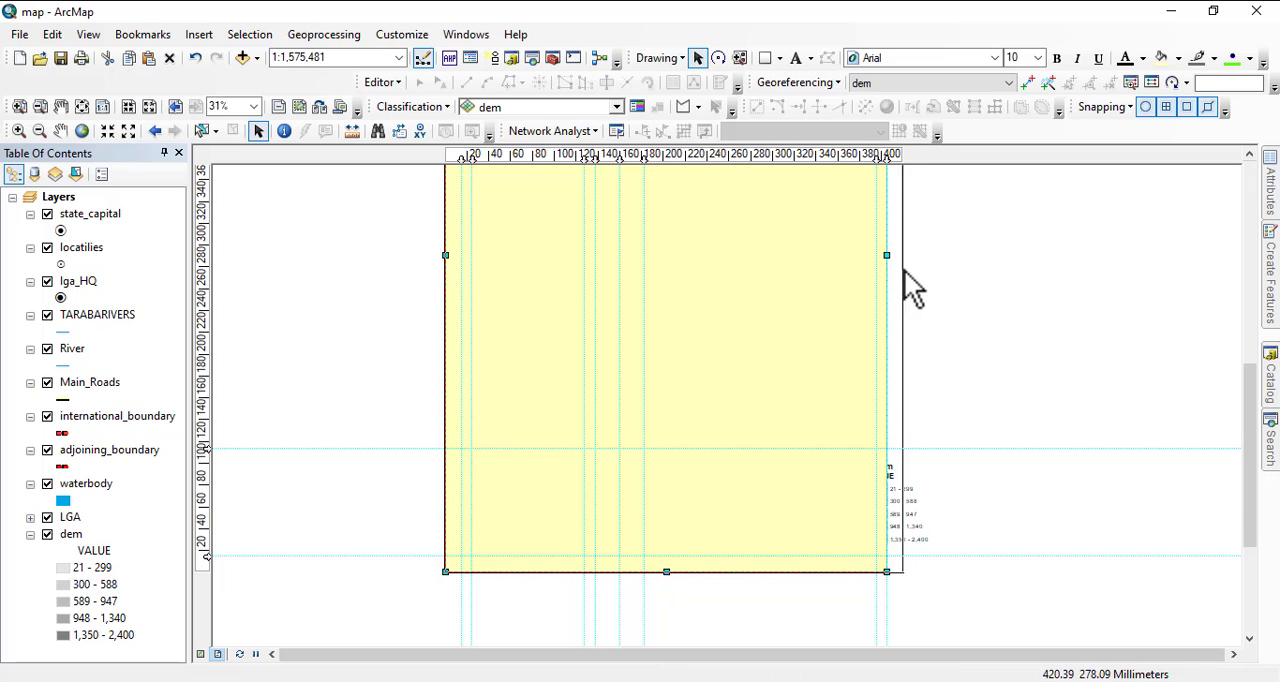
pyautogui.moveTo(991, 267); pyautogui.dragTo(972, 519)
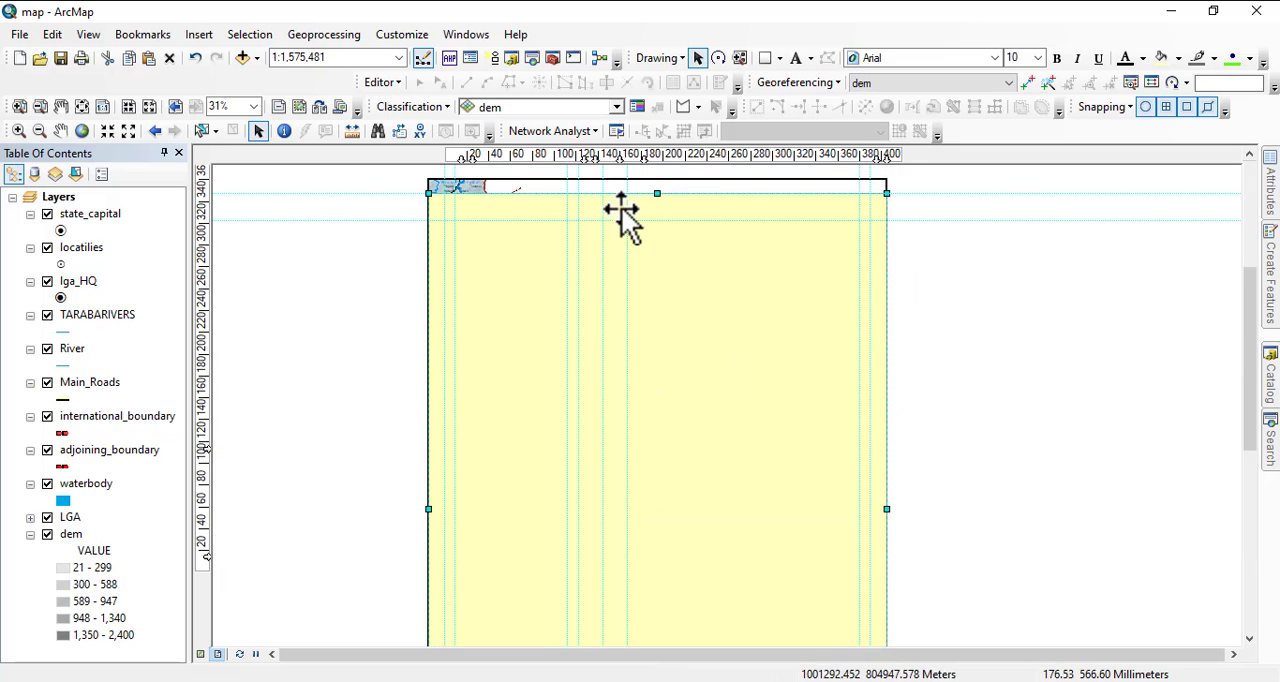
pyautogui.moveTo(655, 194); pyautogui.dragTo(650, 182)
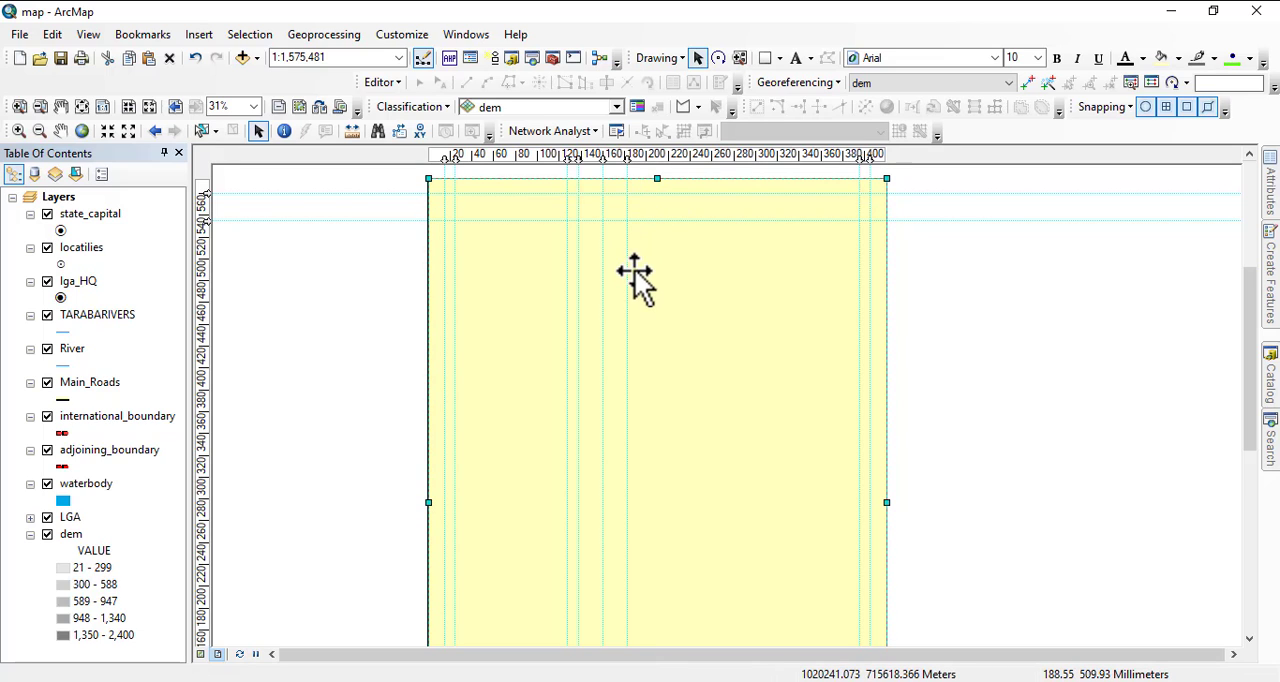
# Change the page-sized rectangle's fill color to a medium dark gray.
pyautogui.rightClick(700, 372)
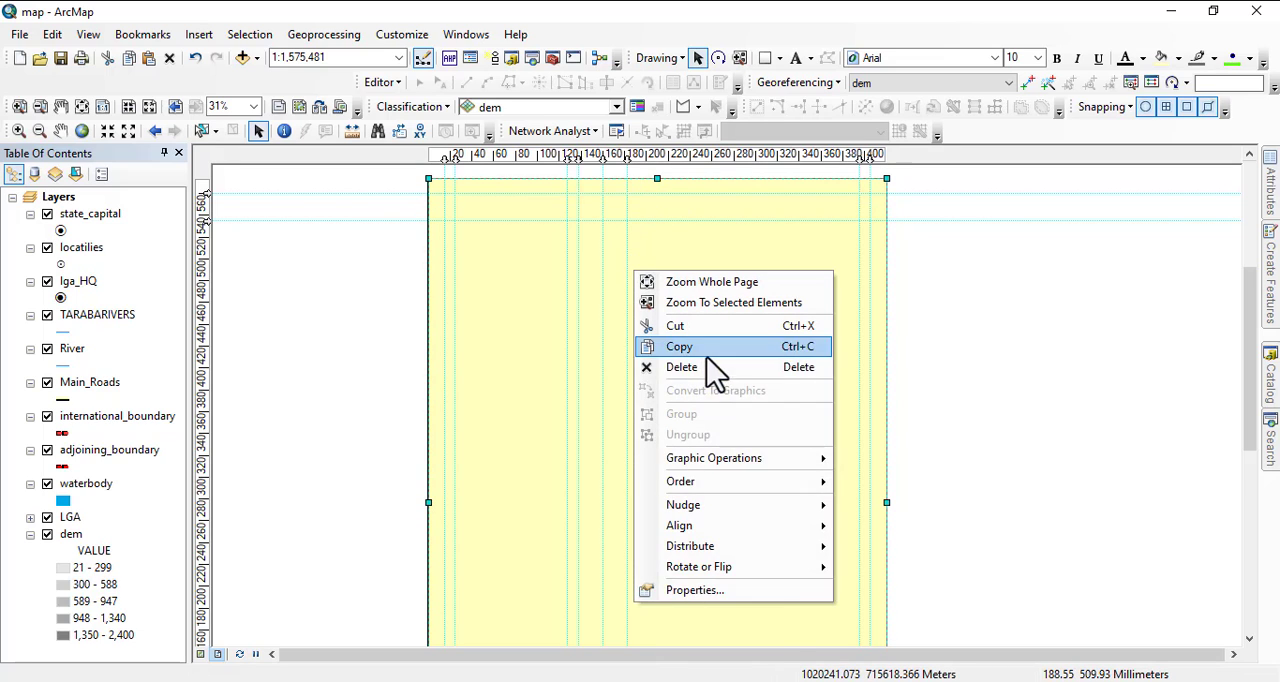
pyautogui.click(737, 588)
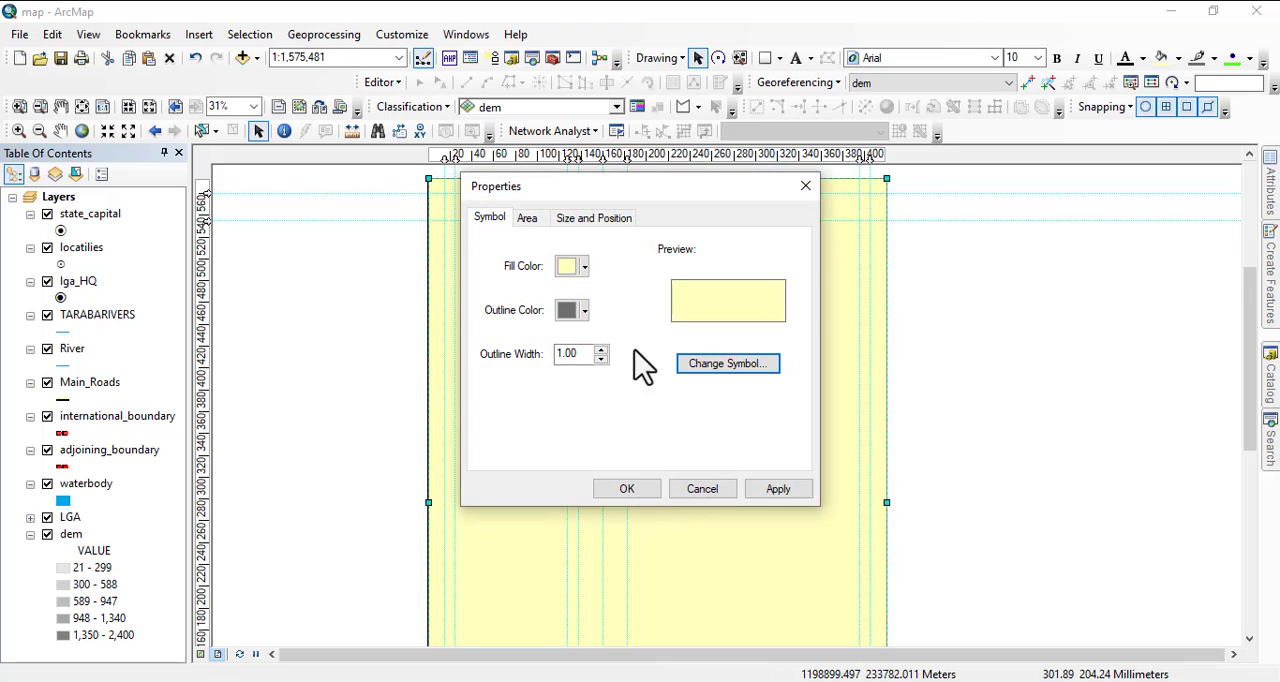
pyautogui.click(588, 270)
pyautogui.click(580, 276)
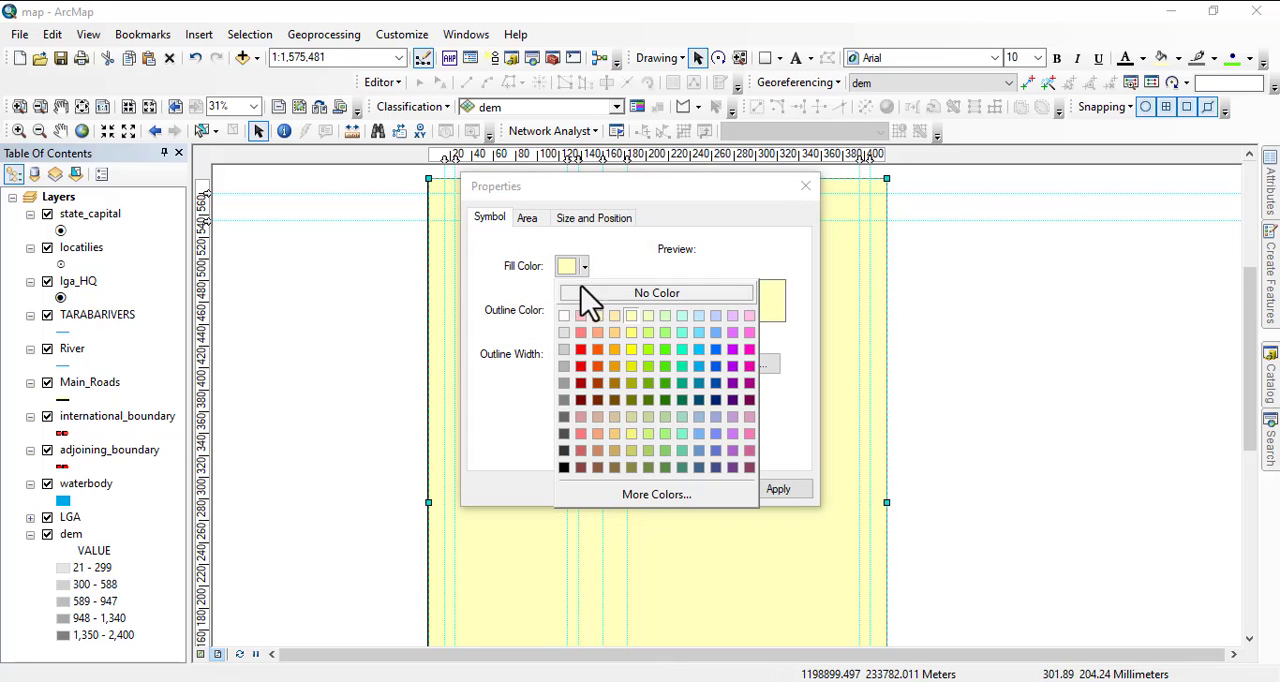
pyautogui.click(565, 367)
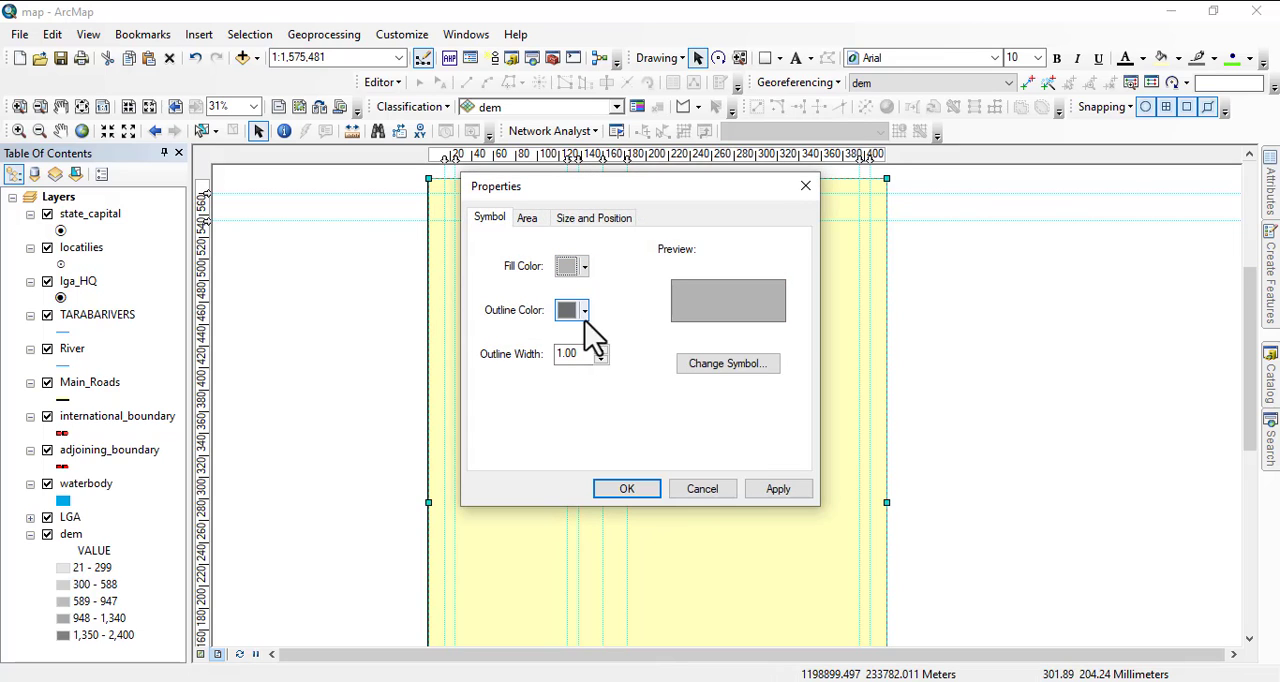
pyautogui.click(584, 266)
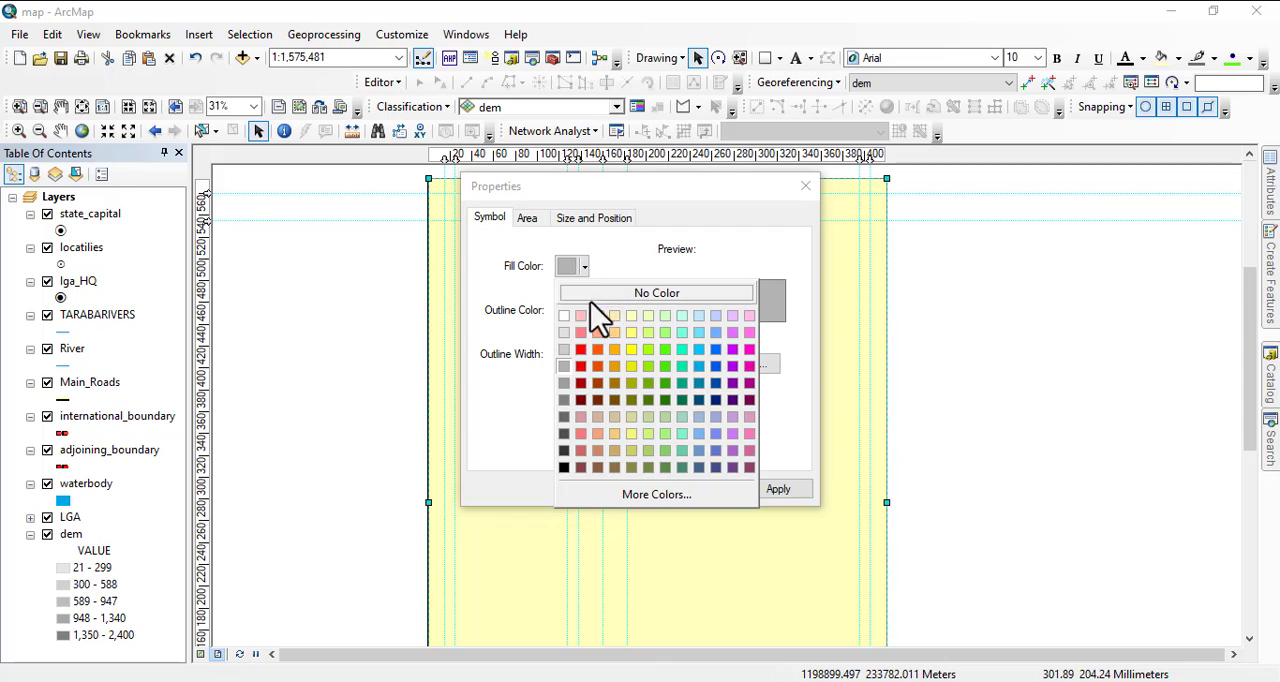
pyautogui.click(563, 400)
pyautogui.click(626, 489)
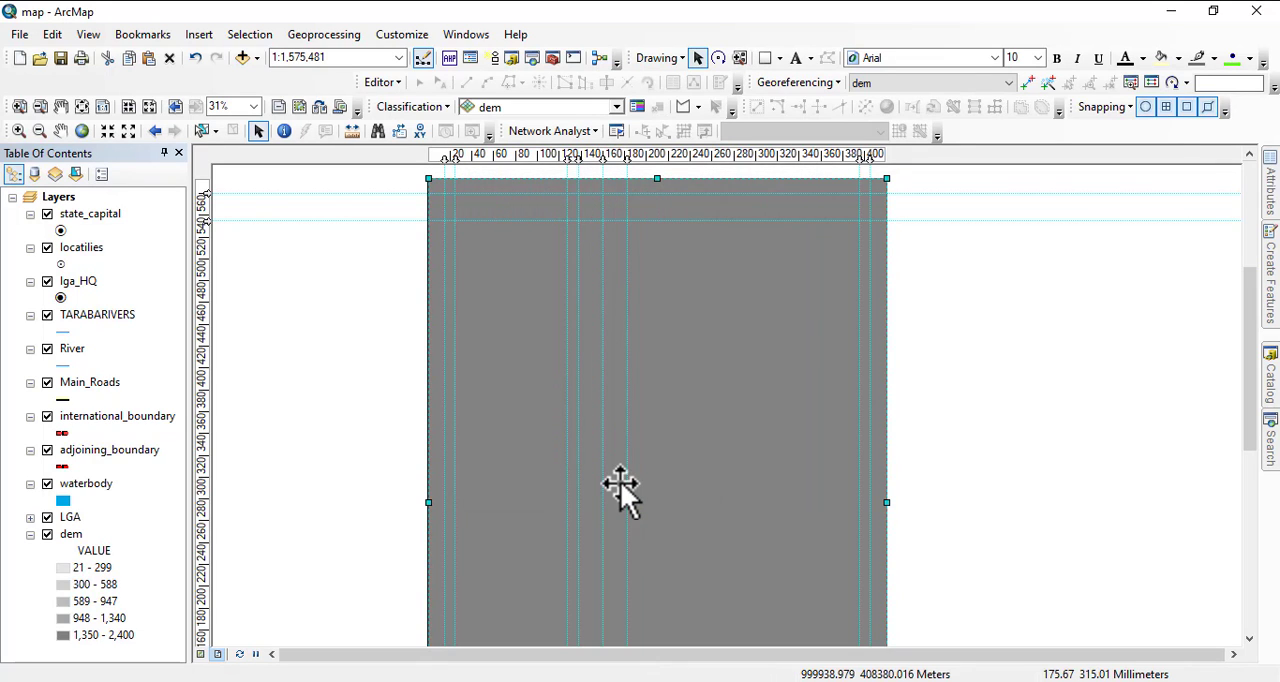
# Draw a second rectangle about 310 by 231 mm inside the gray one, starting at the upper-left guide intersection.
pyautogui.click(766, 60)
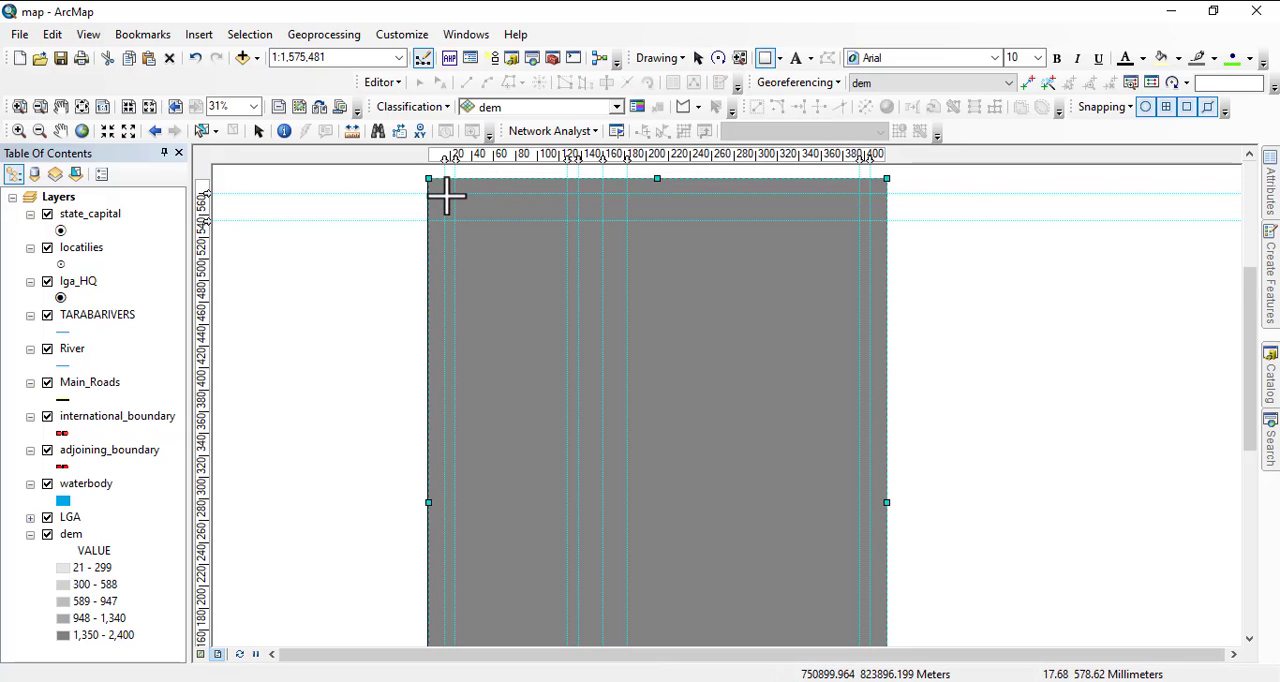
pyautogui.moveTo(444, 196); pyautogui.dragTo(837, 553)
pyautogui.scroll(-1, 837, 553)
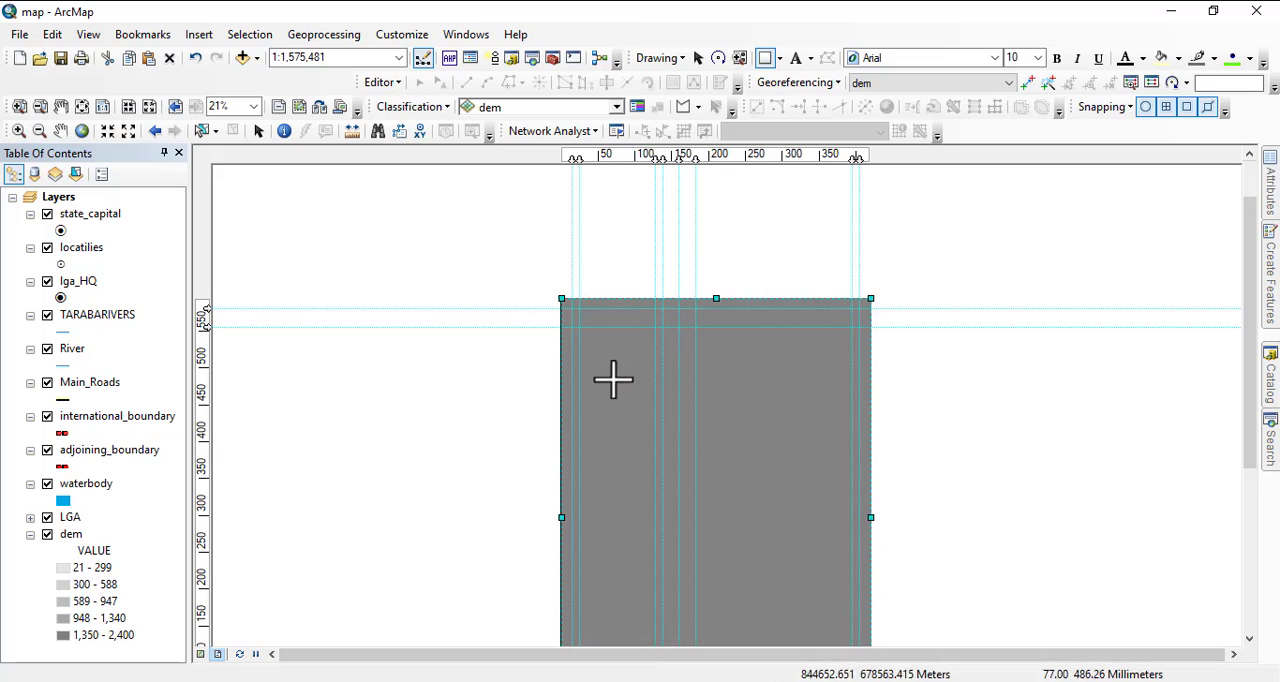
pyautogui.moveTo(615, 381); pyautogui.dragTo(612, 307)
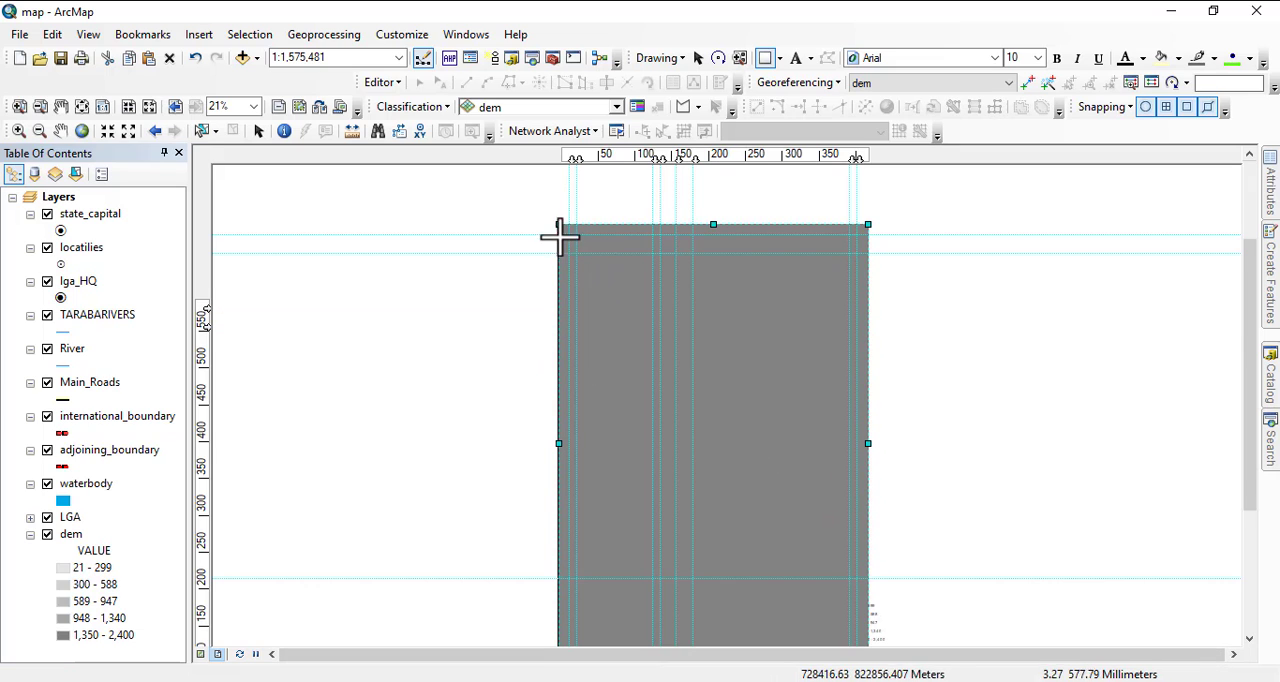
pyautogui.moveTo(570, 235); pyautogui.dragTo(797, 406)
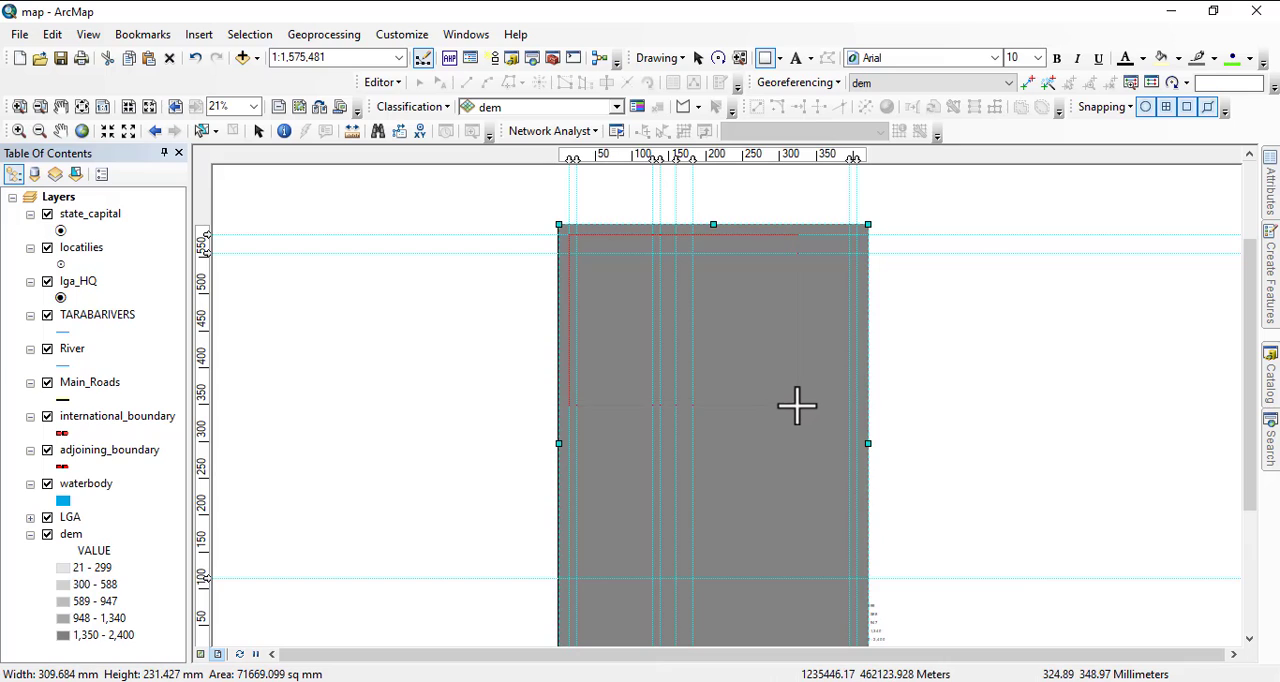
# Stretch the inner rectangle's lower-right corner to the outermost guides, leaving an even margin inside the gray rectangle.
pyautogui.moveTo(783, 352); pyautogui.dragTo(786, 271)
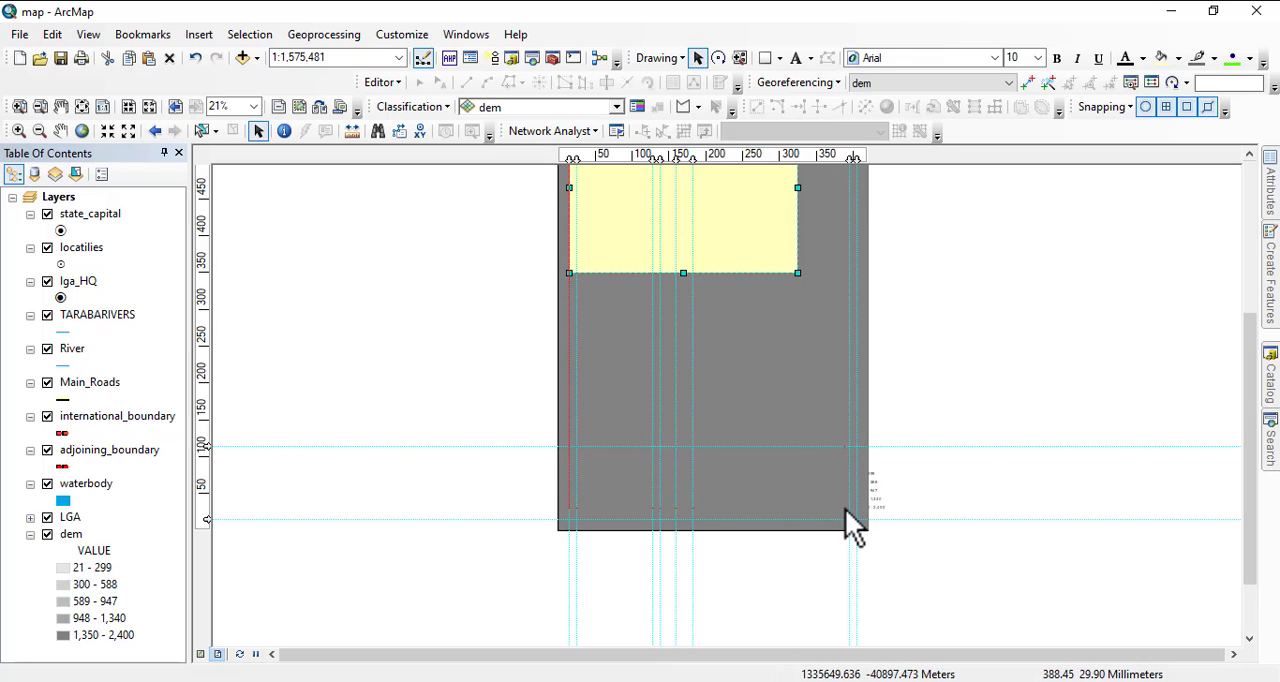
pyautogui.moveTo(847, 514); pyautogui.dragTo(856, 515)
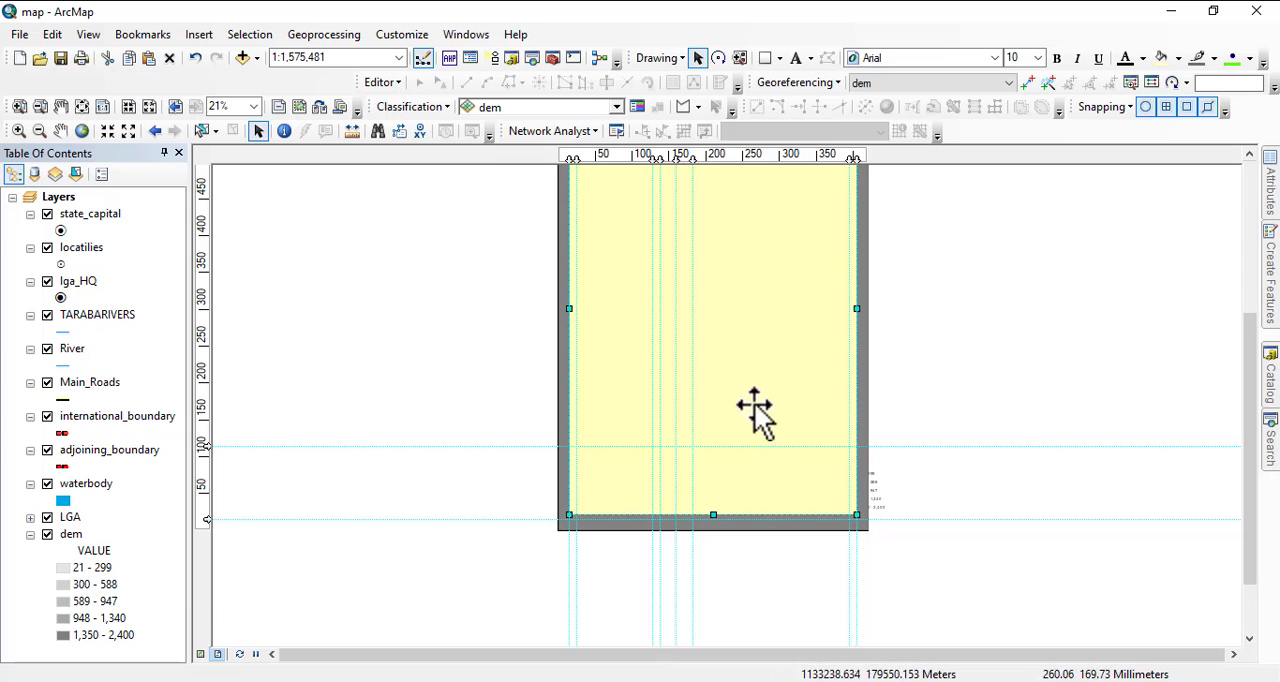
pyautogui.moveTo(986, 471); pyautogui.dragTo(980, 520)
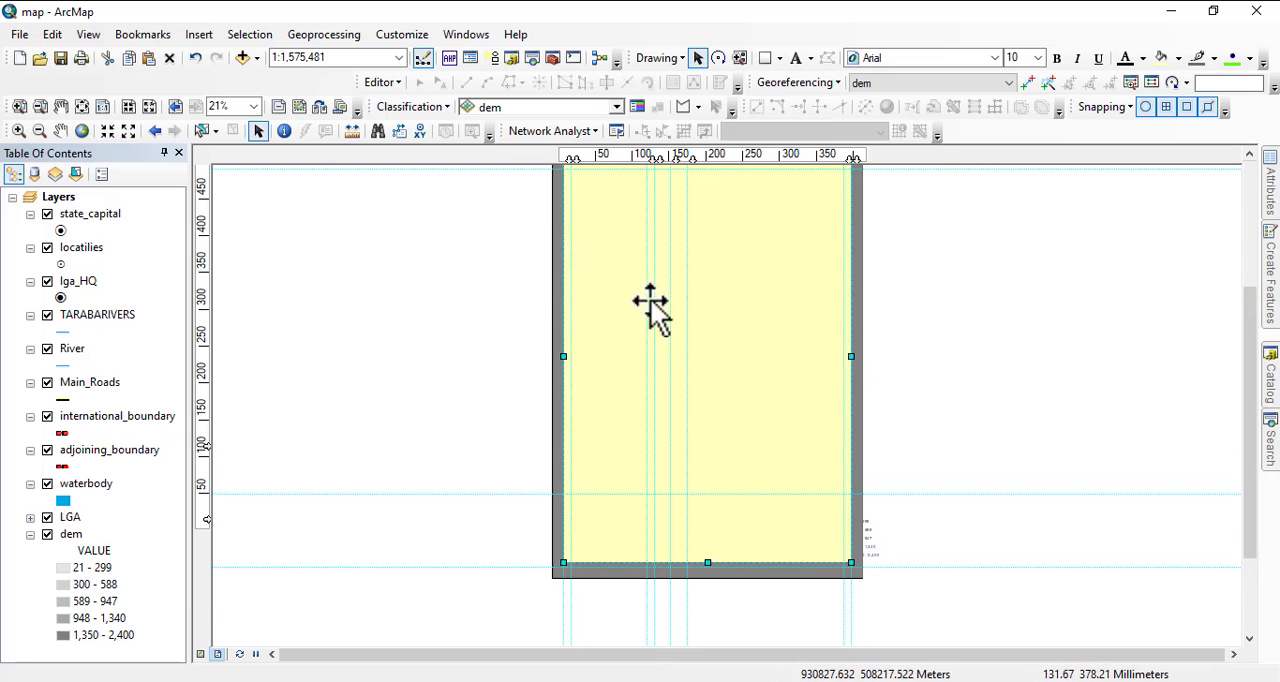
# Set the inner rectangle's fill to No Color.
pyautogui.rightClick(734, 306)
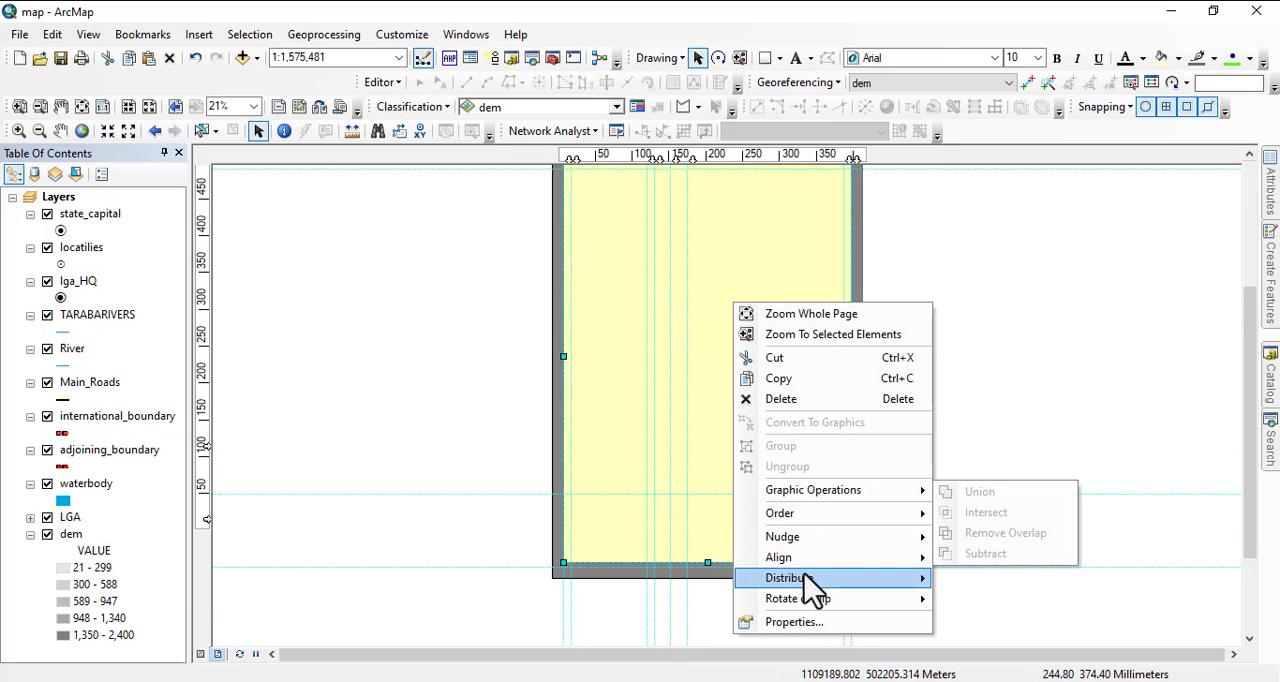
pyautogui.click(794, 622)
pyautogui.click(584, 266)
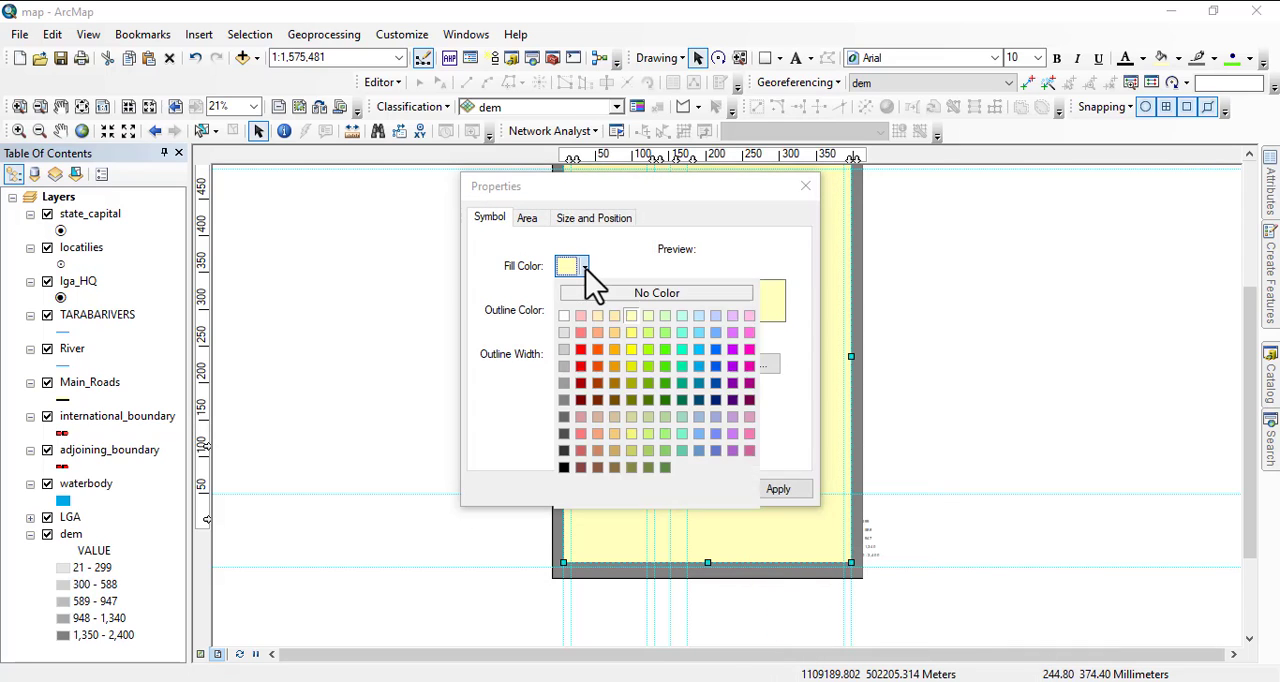
pyautogui.click(612, 292)
pyautogui.click(622, 490)
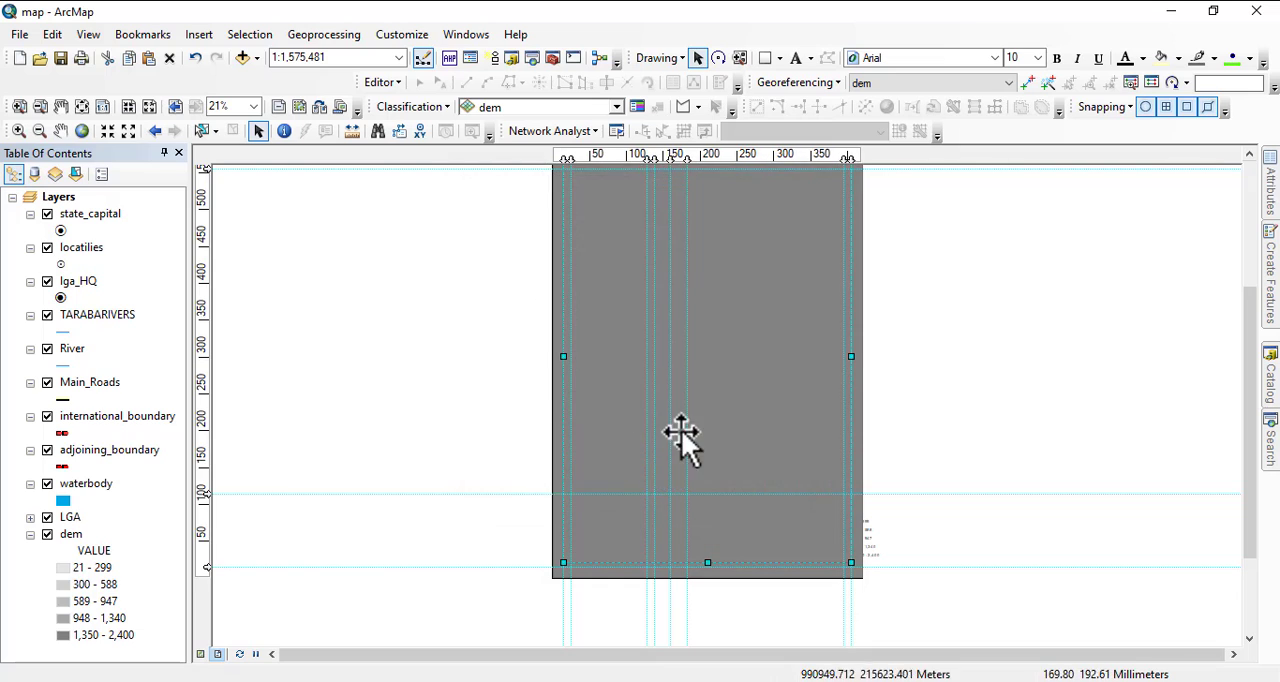
pyautogui.moveTo(700, 365); pyautogui.dragTo(706, 542)
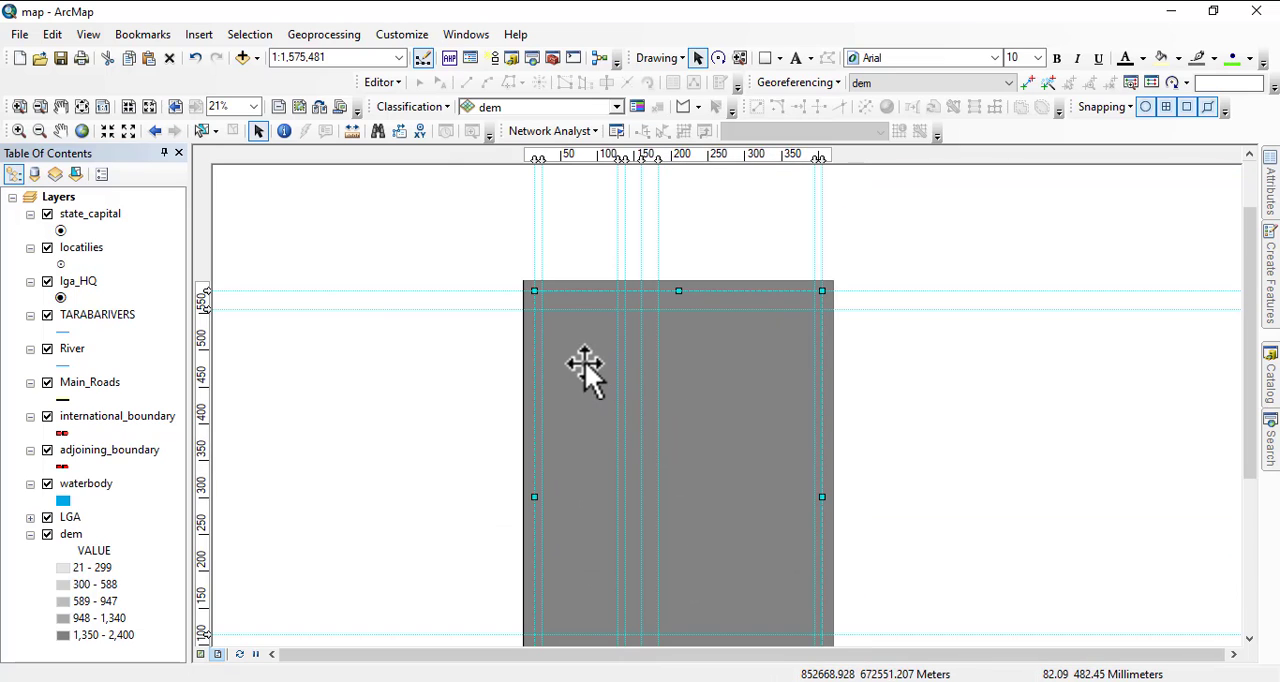
pyautogui.rightClick(618, 369)
pyautogui.click(664, 360)
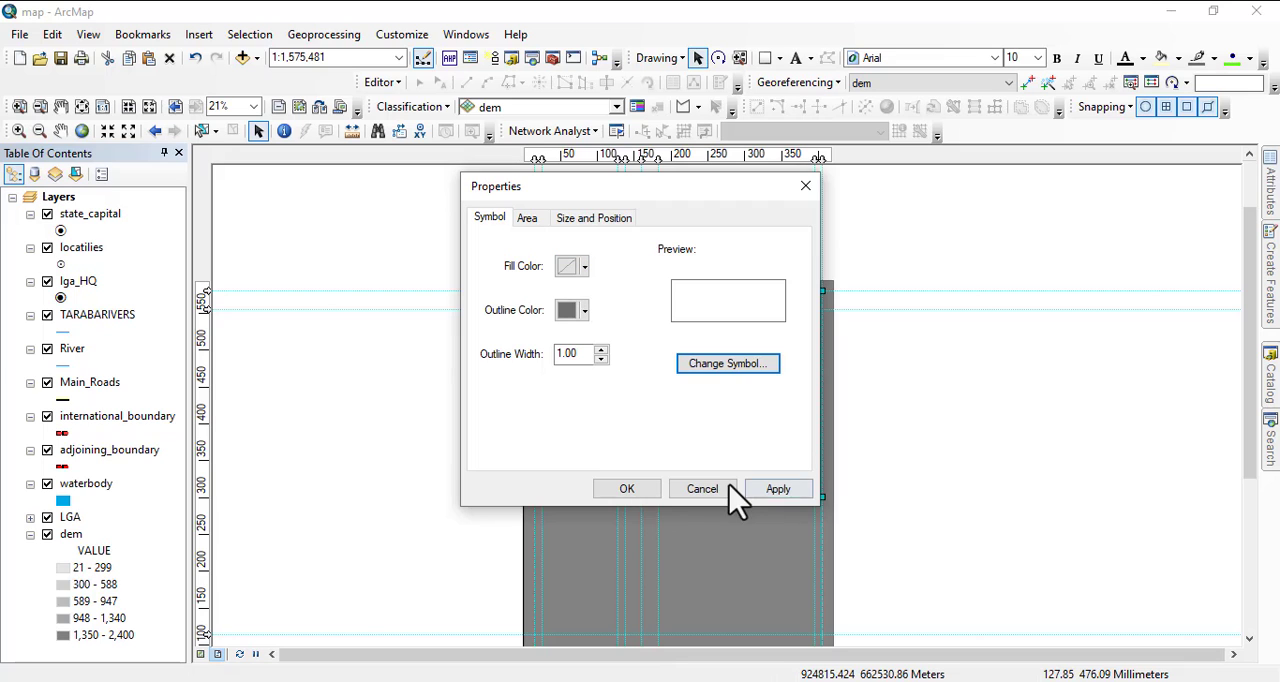
pyautogui.click(704, 489)
# Set the page-sized gray rectangle's fill to No Color and its outline width to 10.
pyautogui.click(527, 411)
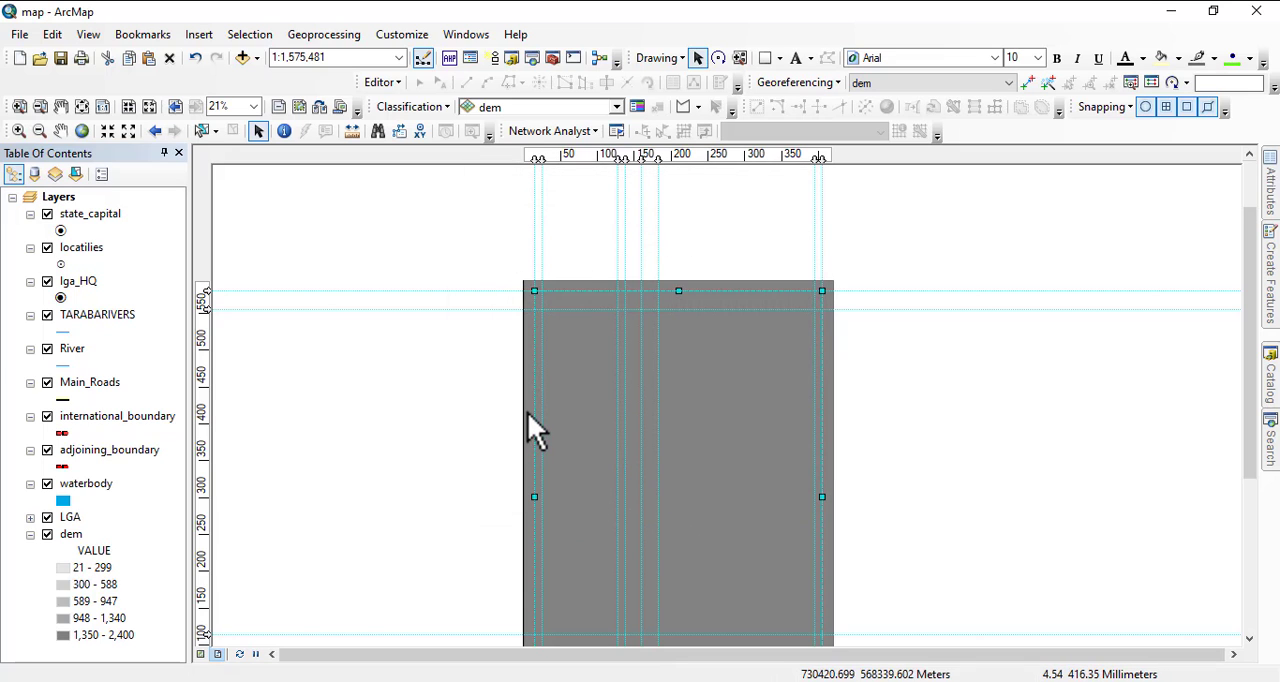
pyautogui.rightClick(652, 393)
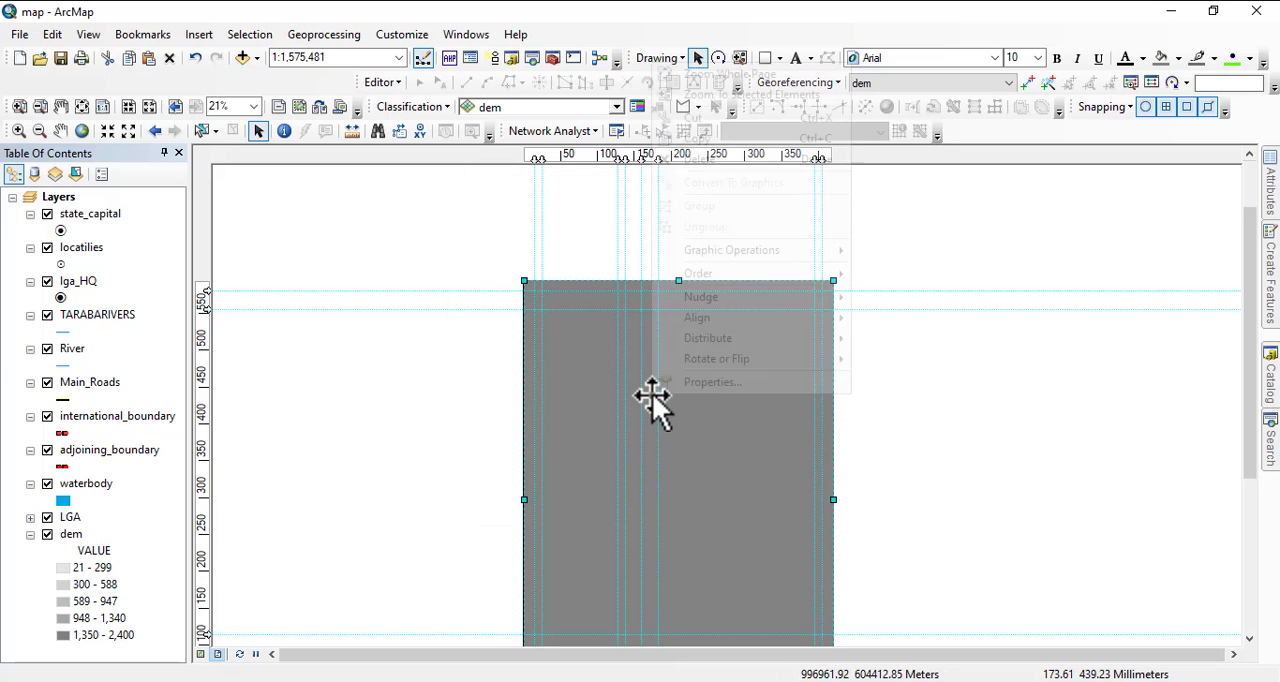
pyautogui.click(710, 384)
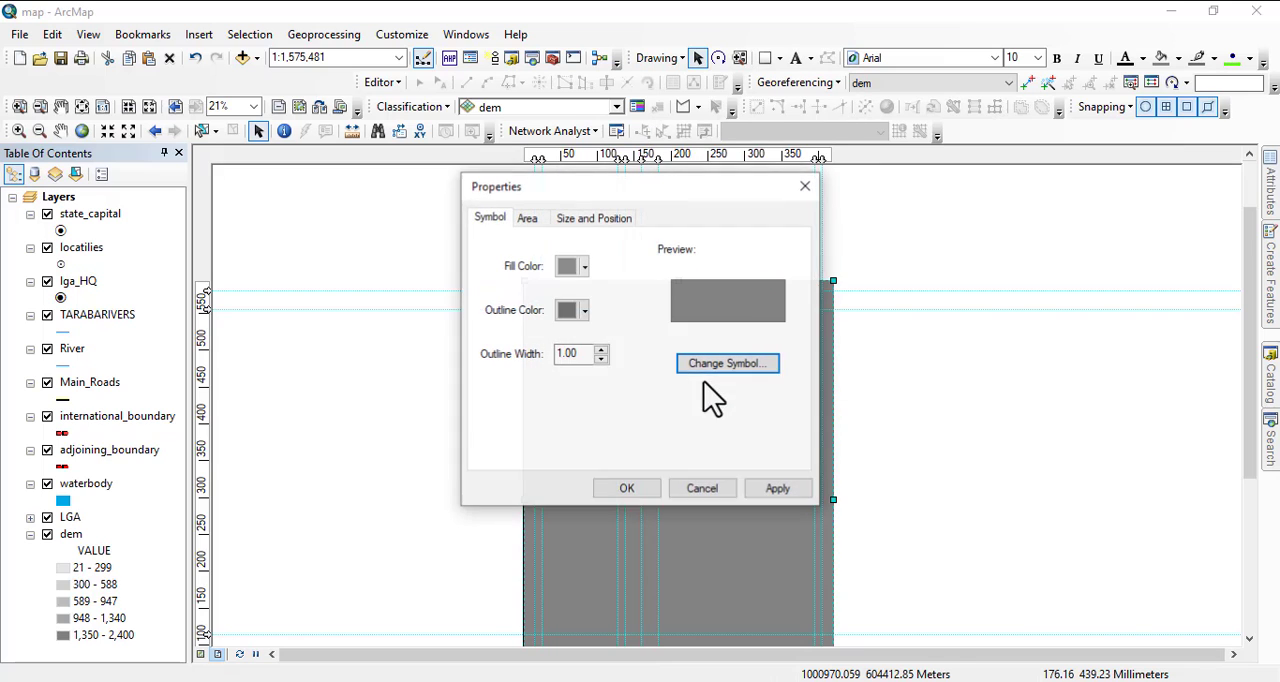
pyautogui.click(585, 267)
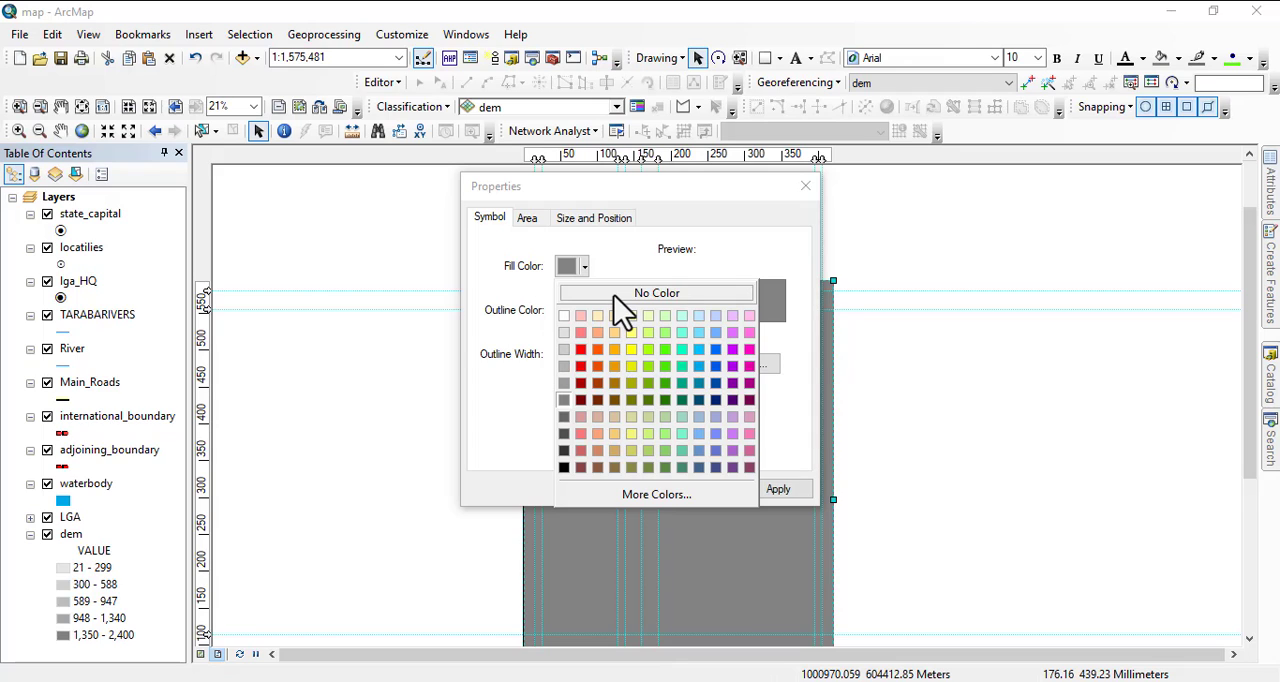
pyautogui.click(565, 316)
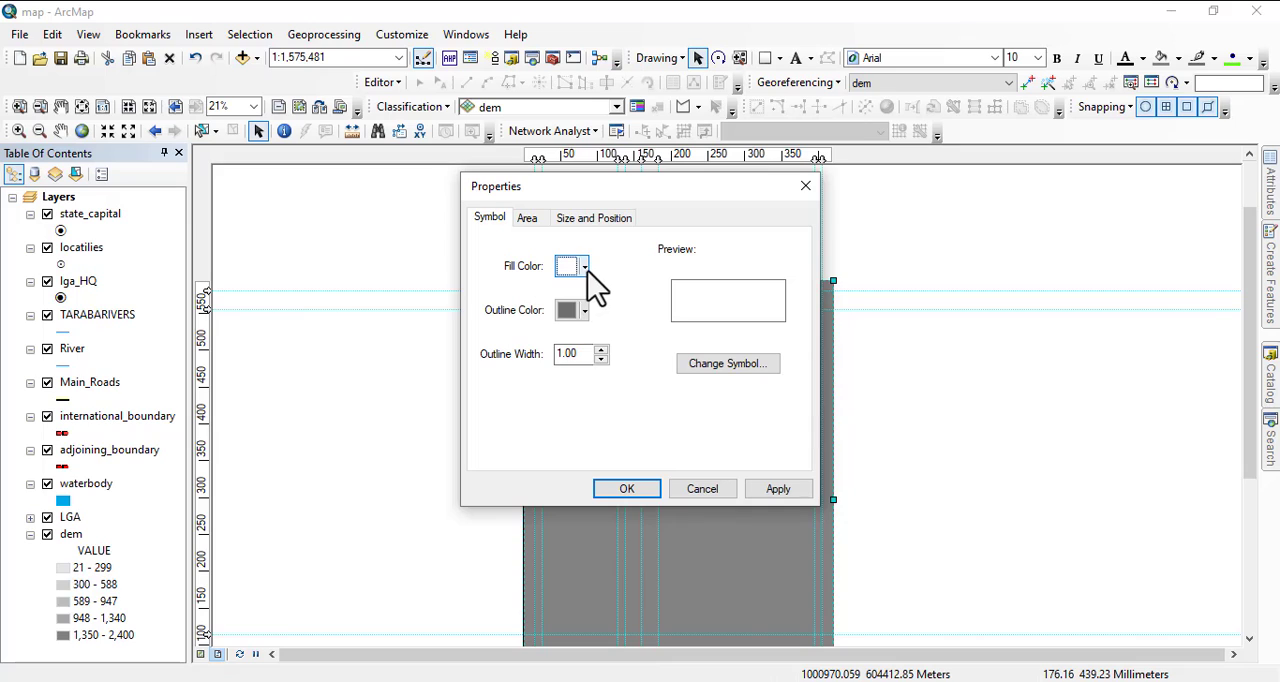
pyautogui.click(586, 266)
pyautogui.click(630, 292)
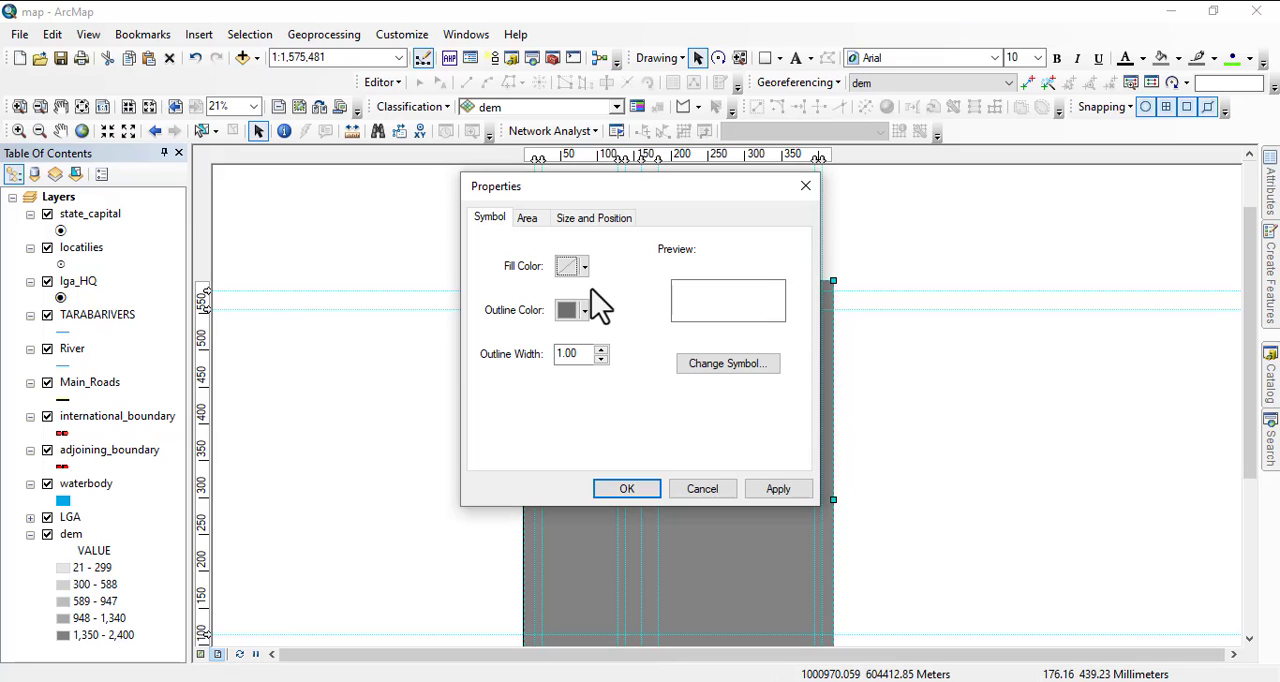
pyautogui.click(601, 350)
pyautogui.click(601, 350)
pyautogui.click(601, 350)
pyautogui.click(601, 350)
pyautogui.click(601, 350)
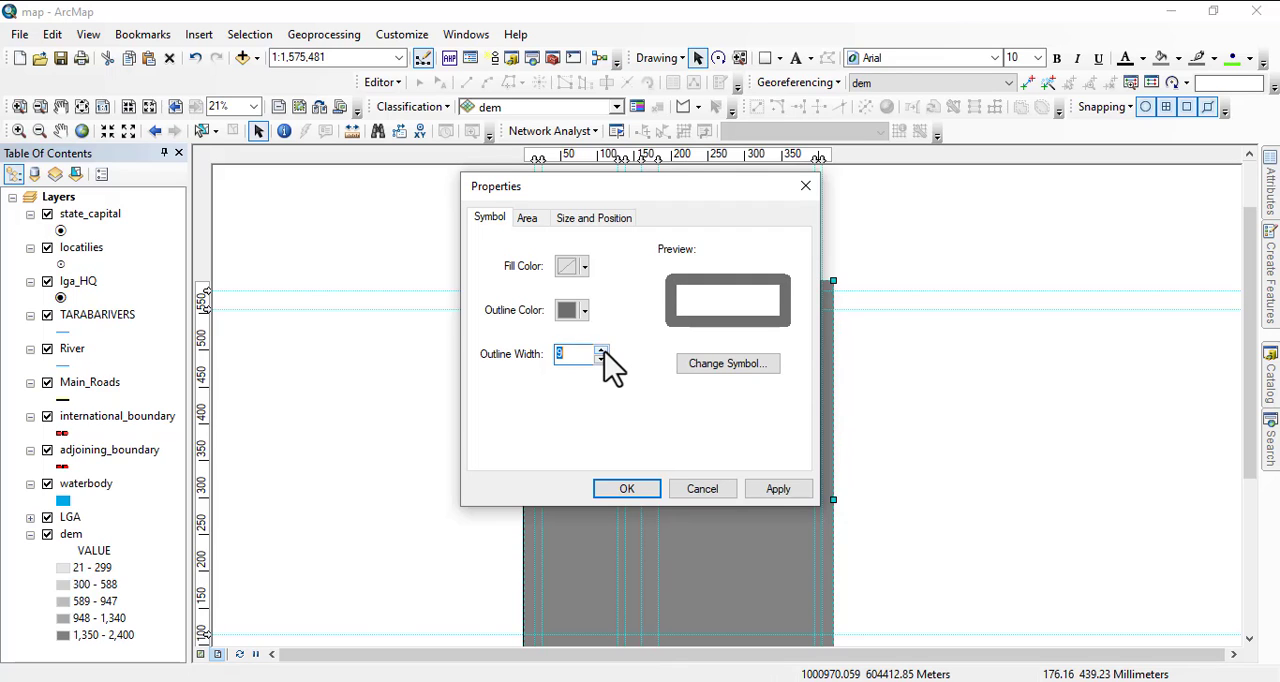
pyautogui.click(634, 488)
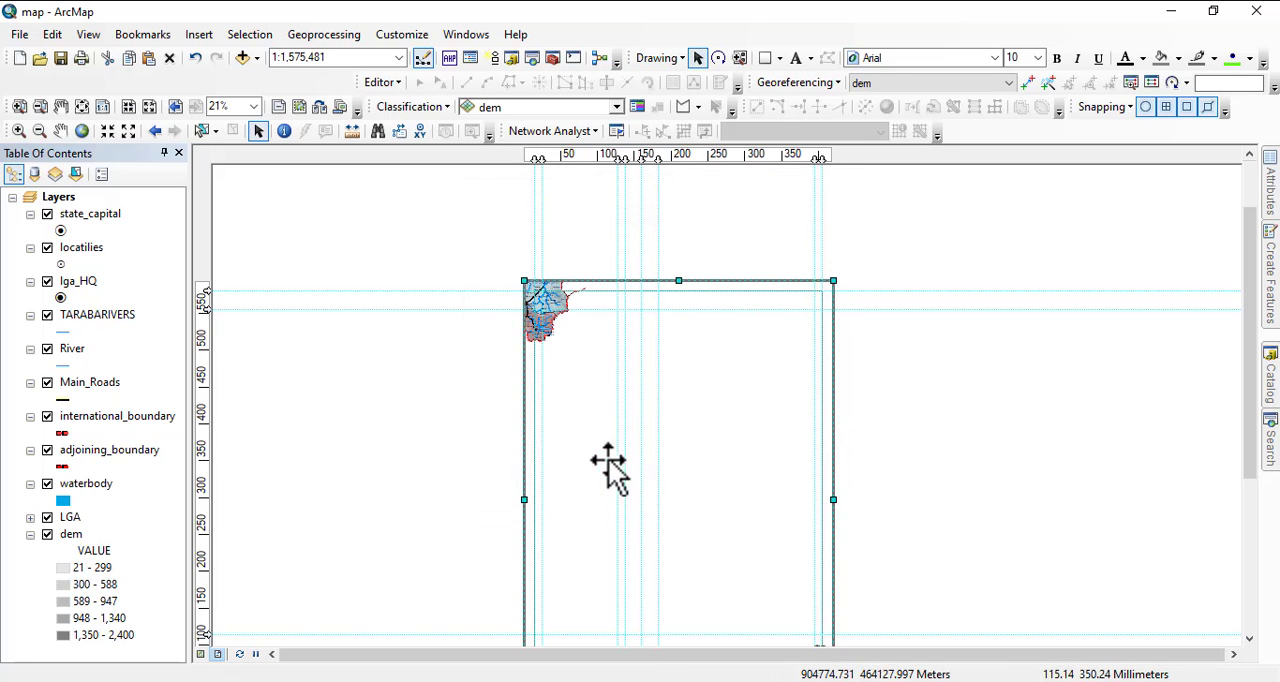
# Increase the page-sized rectangle's outline width to 23.
pyautogui.rightClick(537, 374)
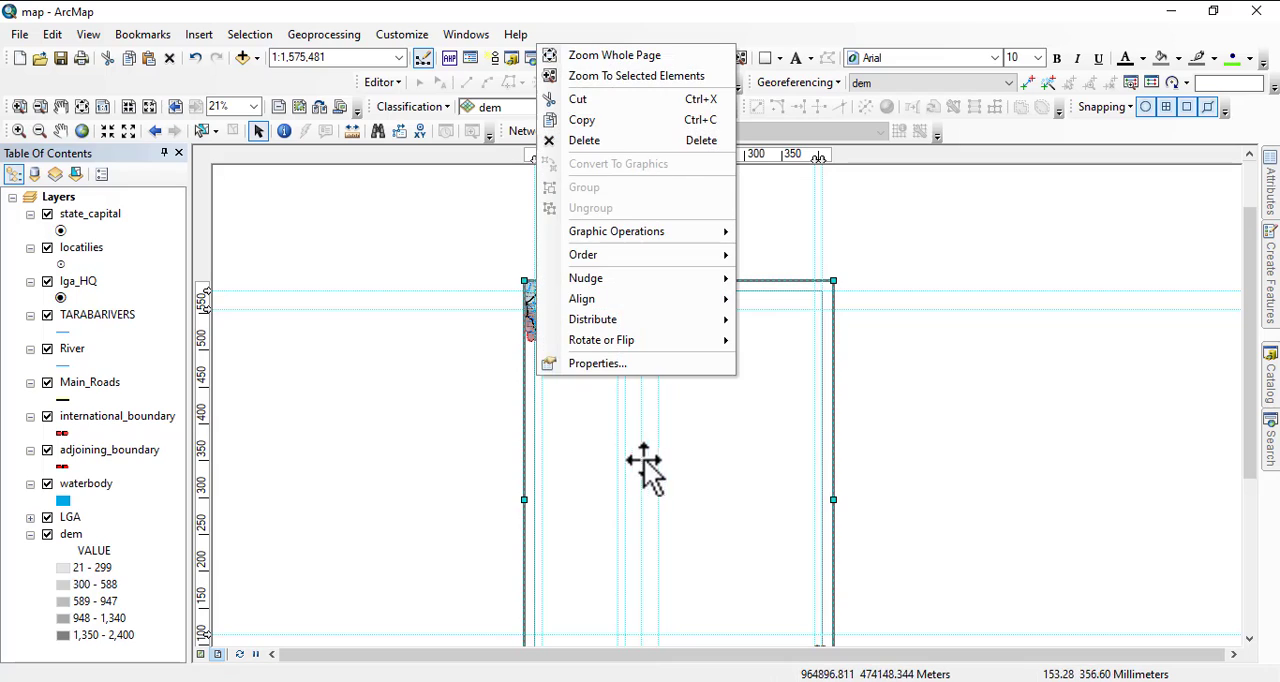
pyautogui.click(598, 364)
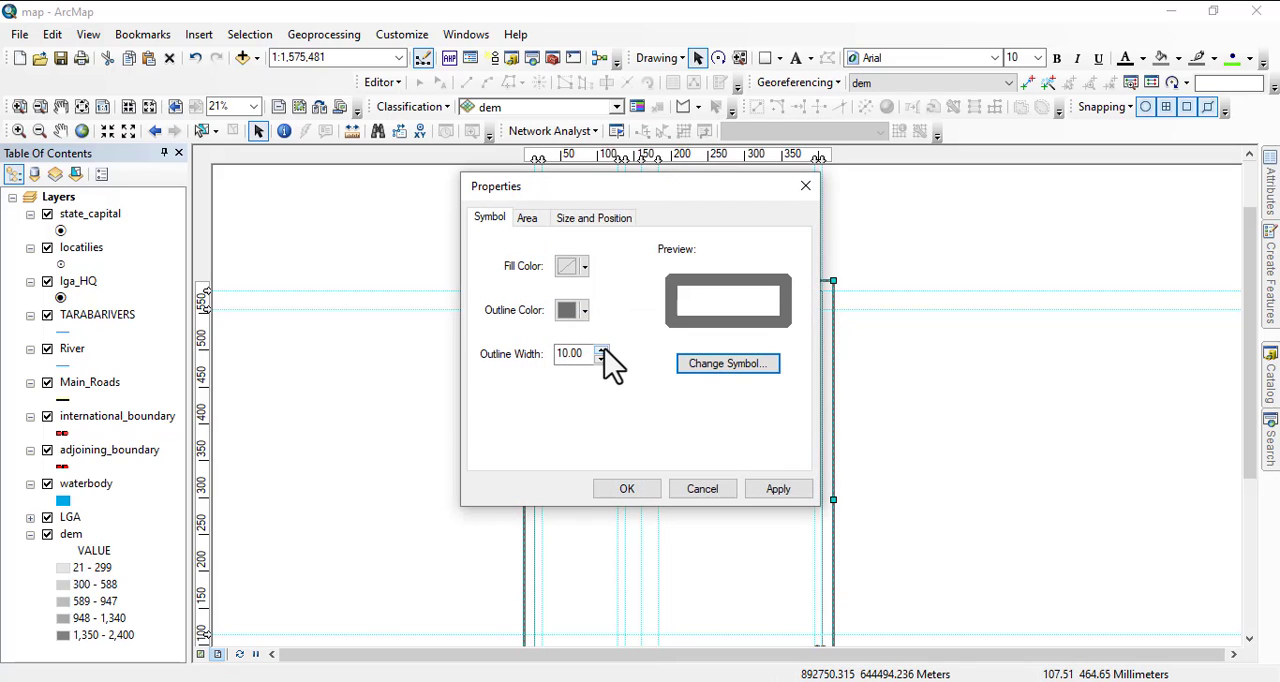
pyautogui.click(602, 350)
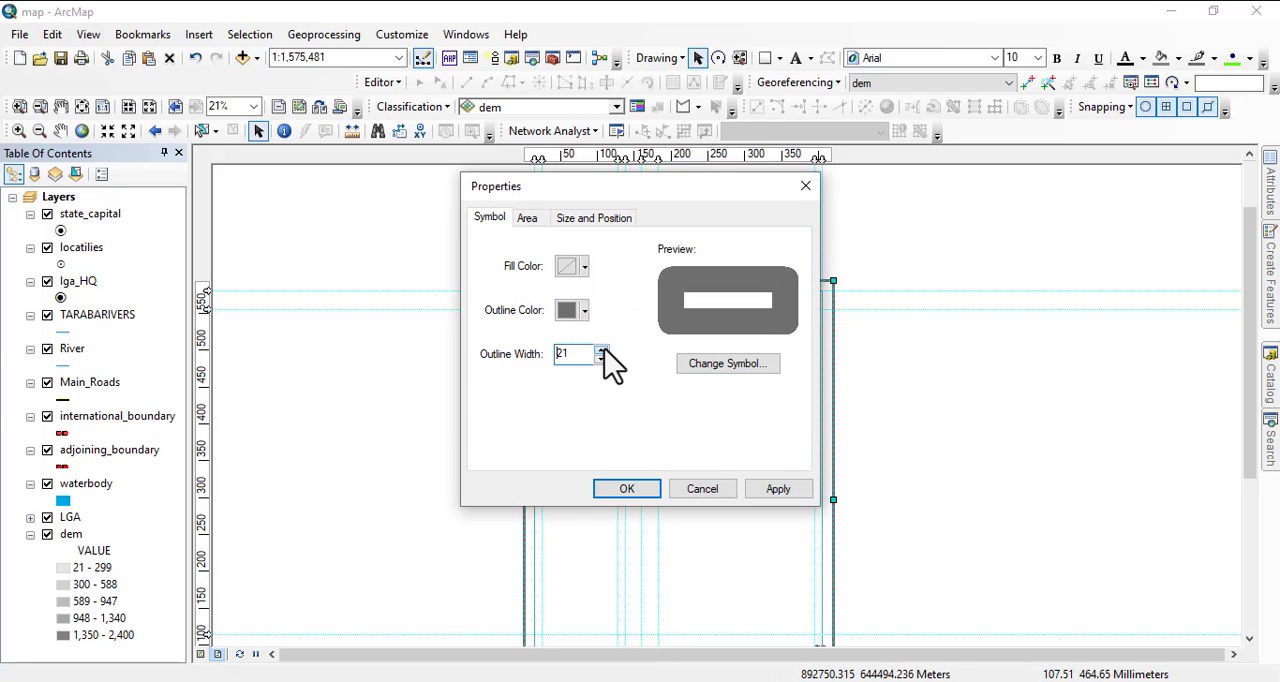
pyautogui.click(602, 350)
pyautogui.click(627, 489)
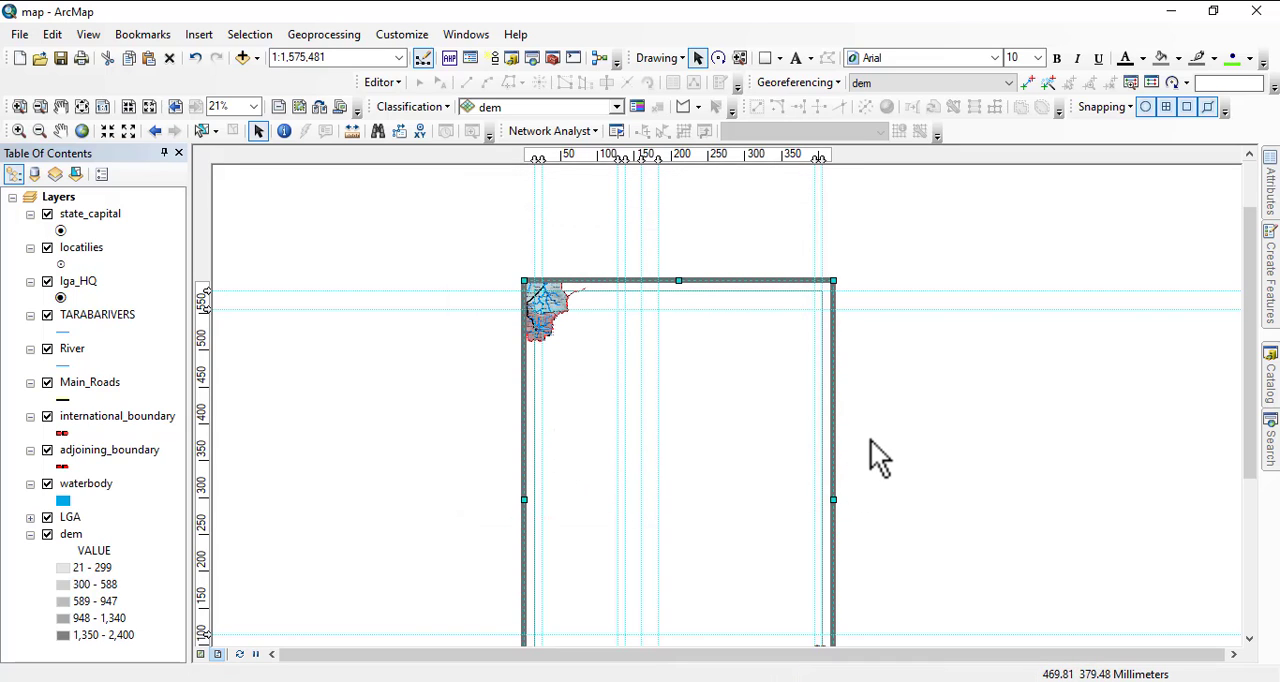
# Thicken the page-sized rectangle's gray outline to a width of 28.
pyautogui.rightClick(524, 414)
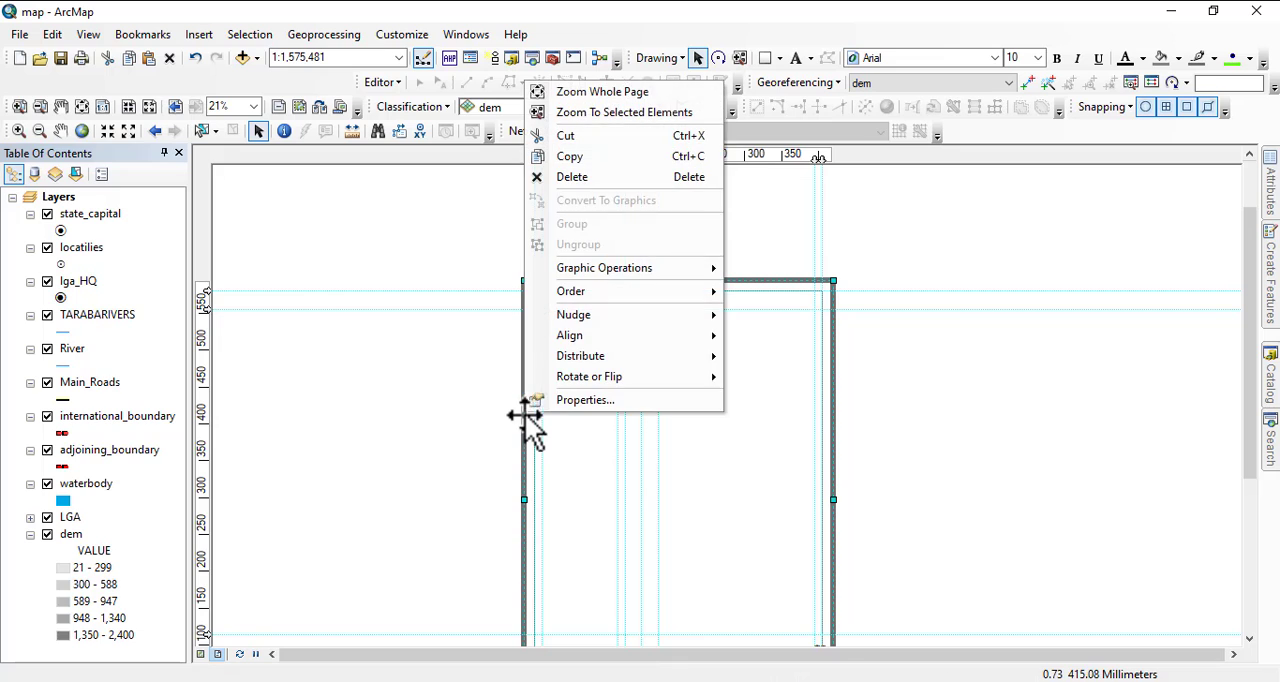
pyautogui.click(565, 402)
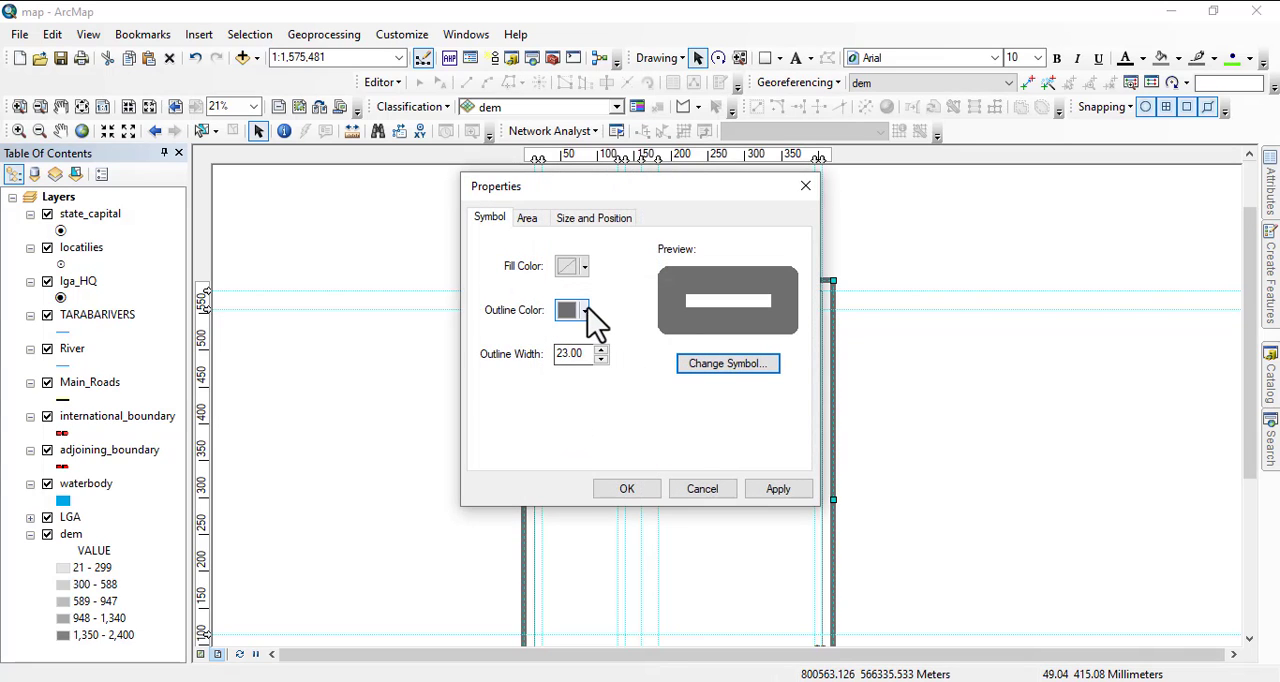
pyautogui.click(601, 349)
pyautogui.click(601, 349)
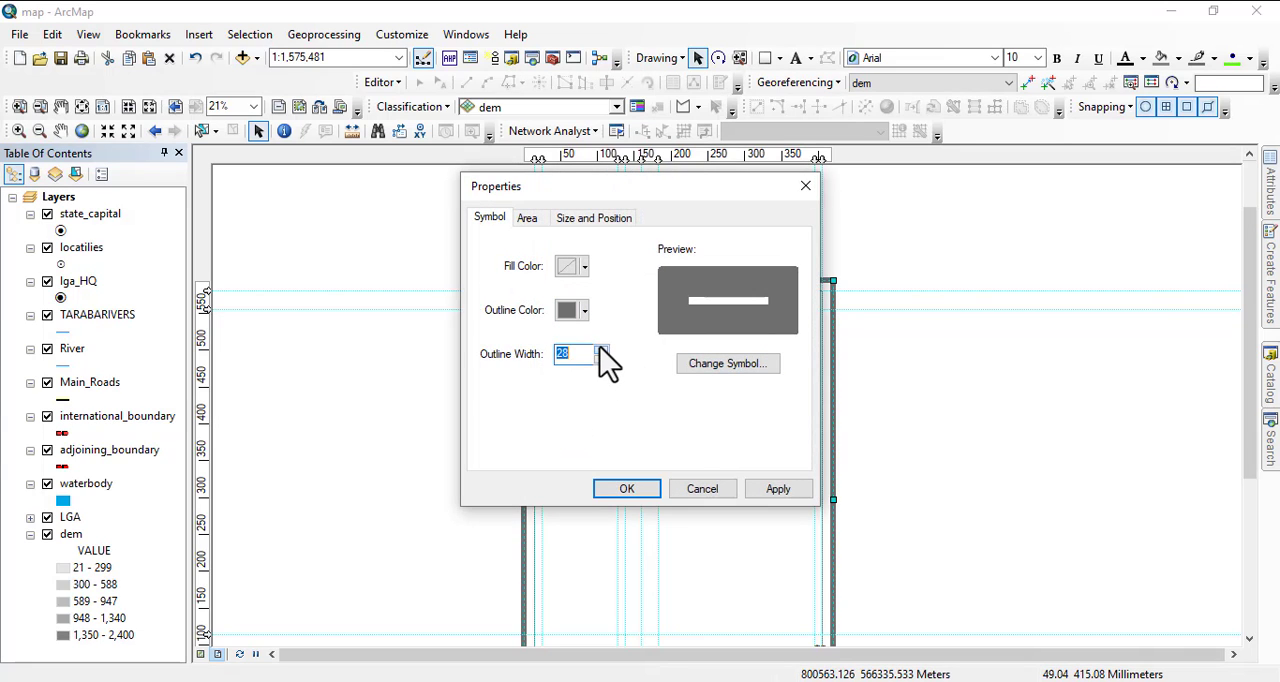
pyautogui.click(624, 489)
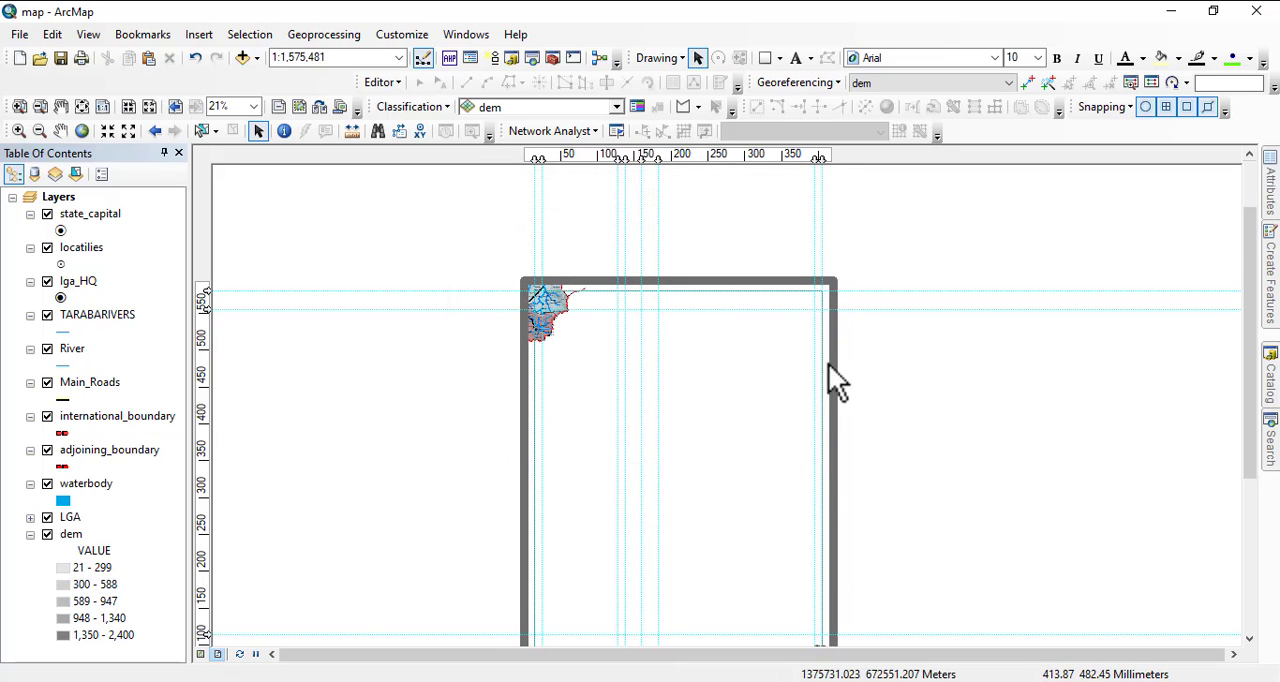
# Pan the Taraba map from the page's upper-left corner to the middle of the border frame.
pyautogui.moveTo(828, 363); pyautogui.dragTo(812, 335)
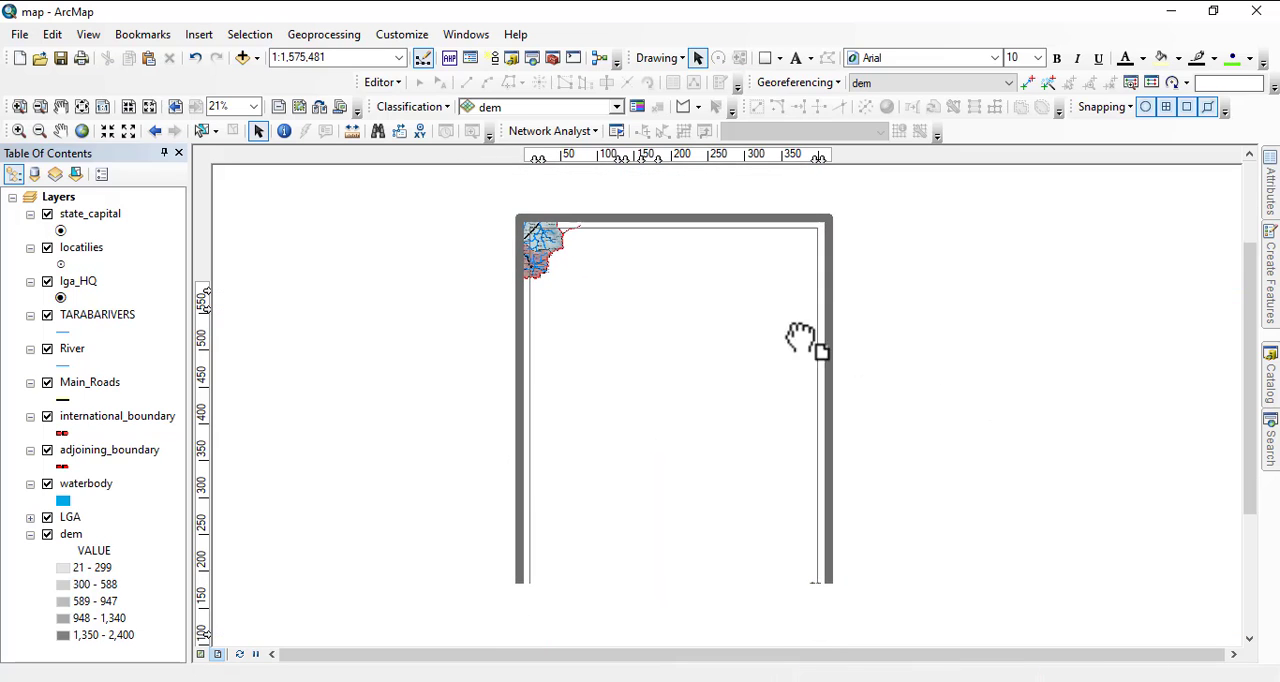
pyautogui.click(60, 131)
pyautogui.moveTo(557, 251); pyautogui.dragTo(730, 430)
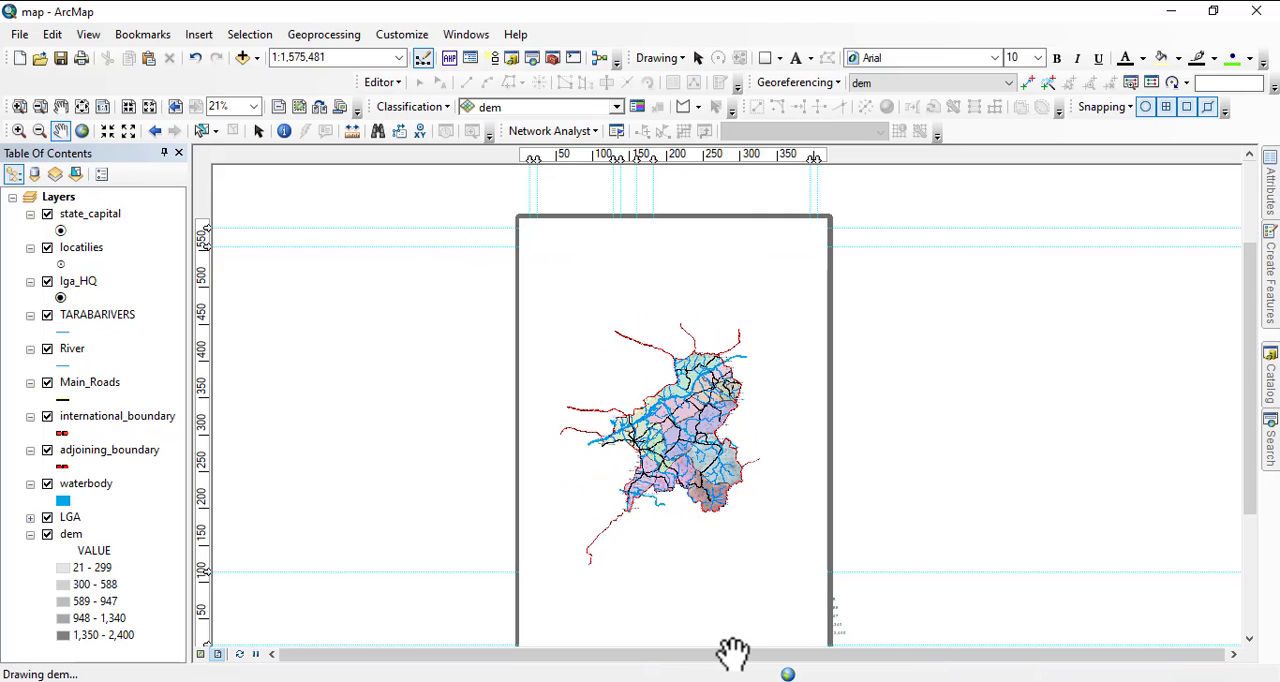
# Switch to the geopolitical MAP document and check the fill and outline settings of its outer gray rectangle.
pyautogui.moveTo(760, 680)
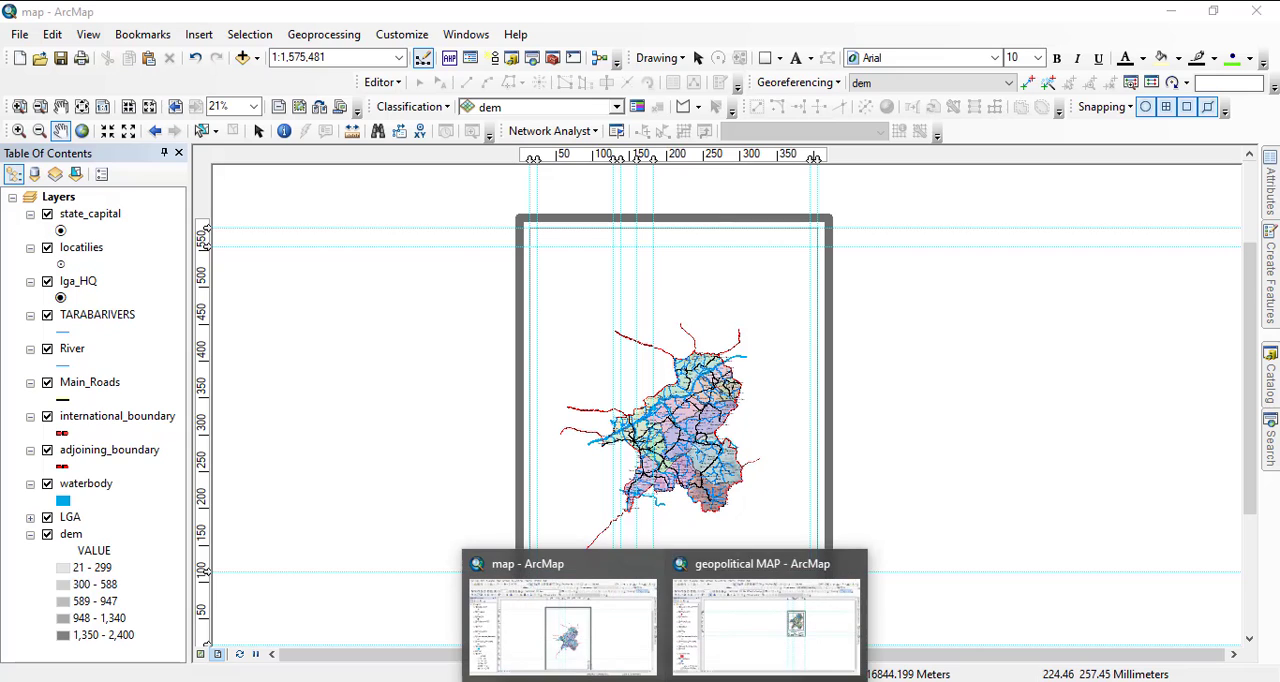
pyautogui.click(766, 657)
pyautogui.scroll(3, 848, 332)
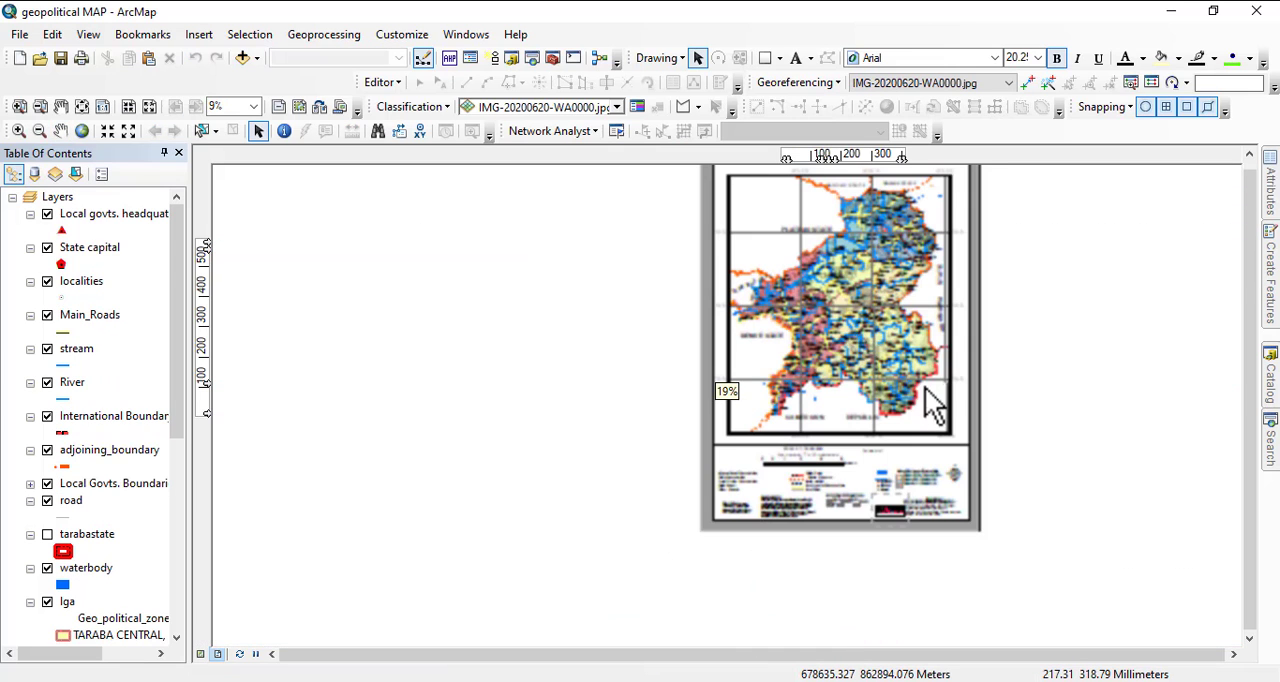
pyautogui.moveTo(829, 363); pyautogui.dragTo(657, 491)
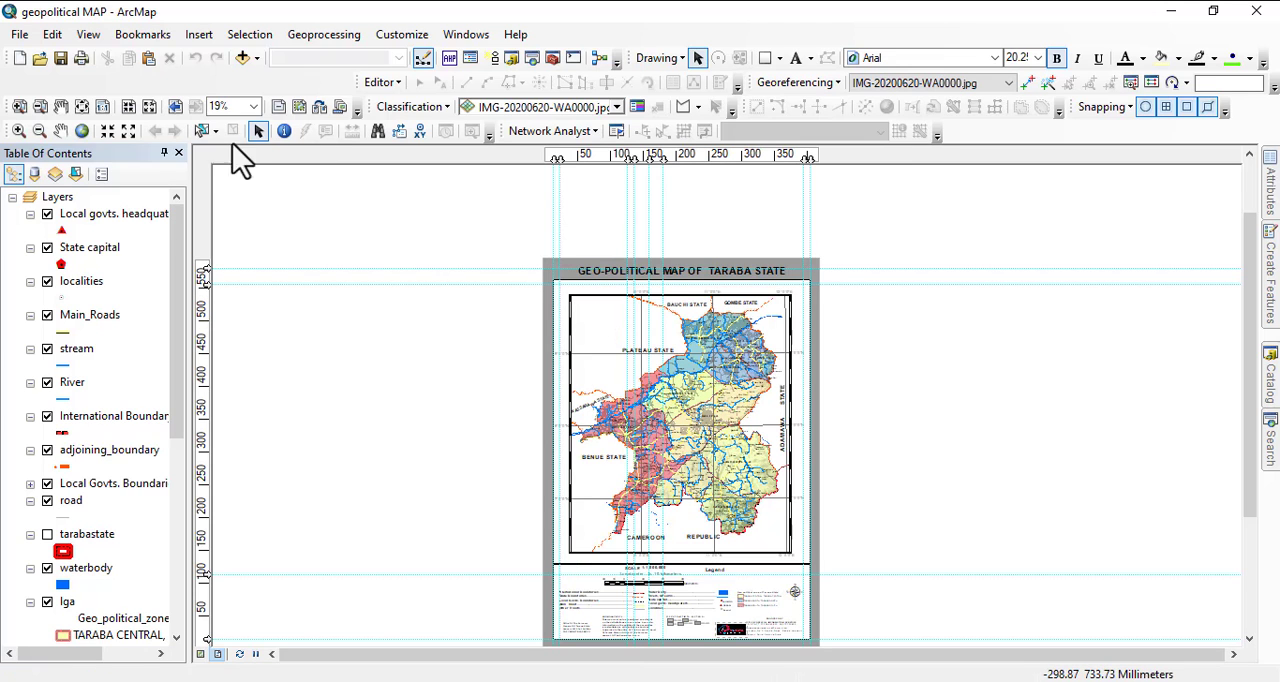
pyautogui.click(258, 131)
pyautogui.click(577, 263)
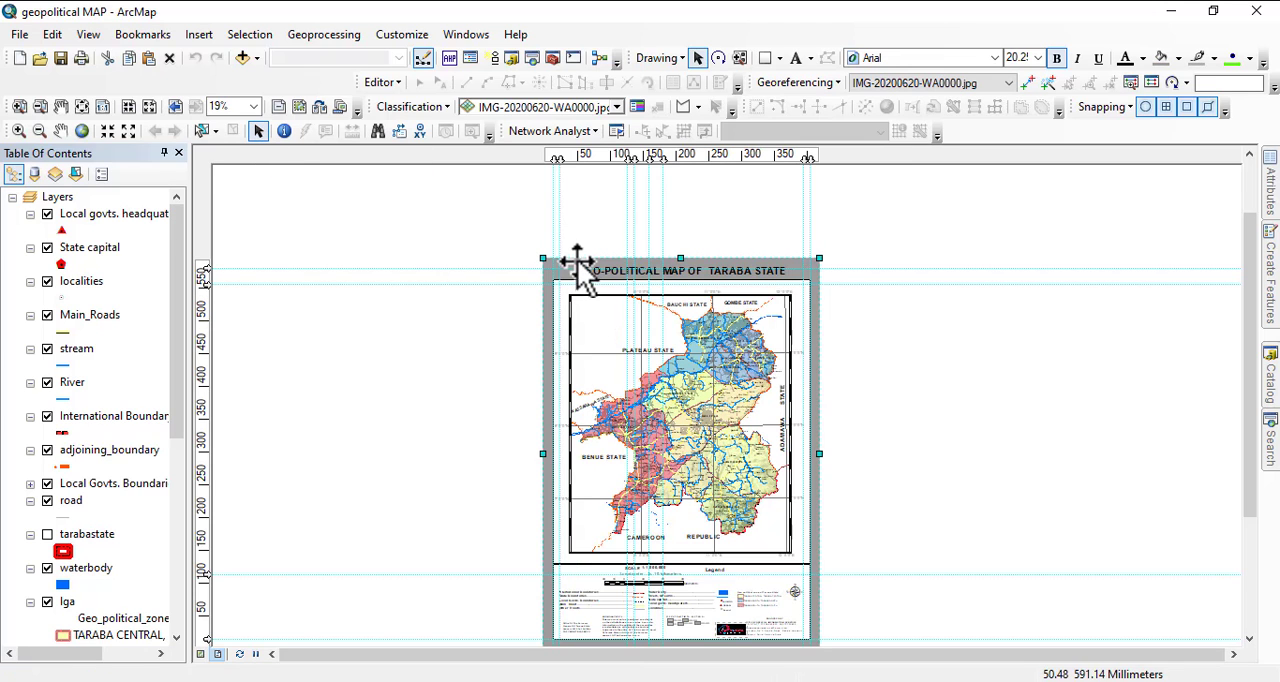
pyautogui.rightClick(577, 263)
pyautogui.click(640, 585)
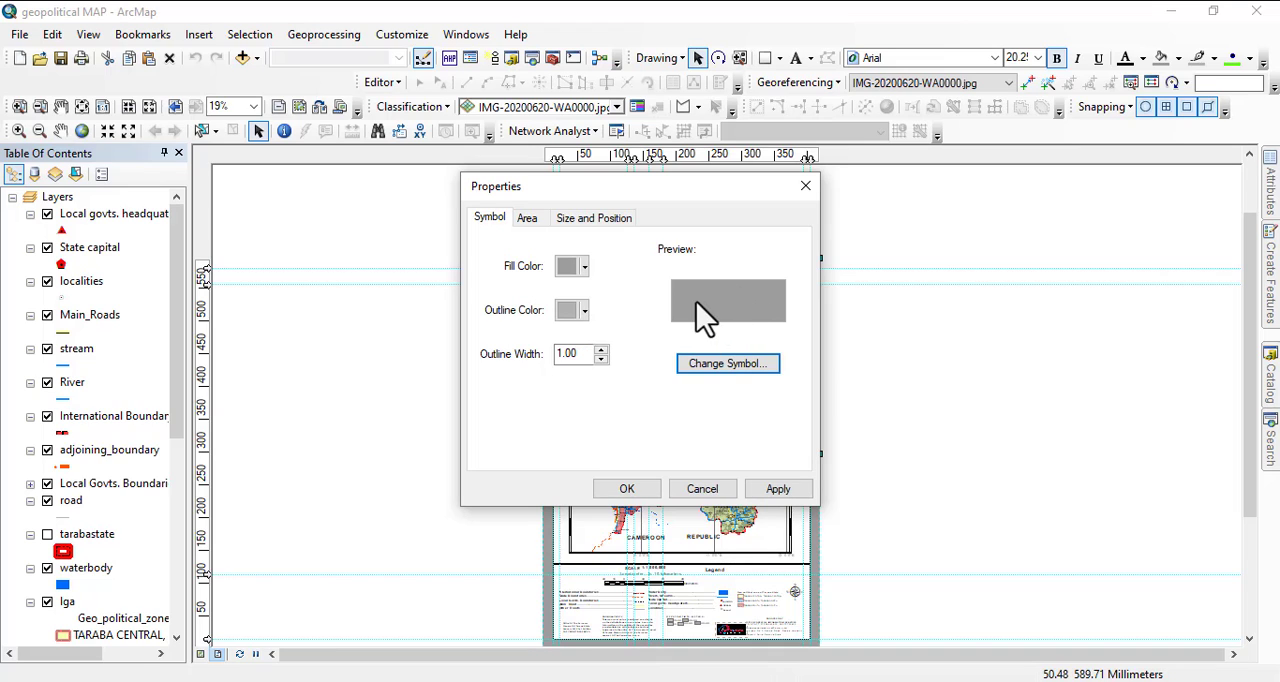
pyautogui.click(703, 490)
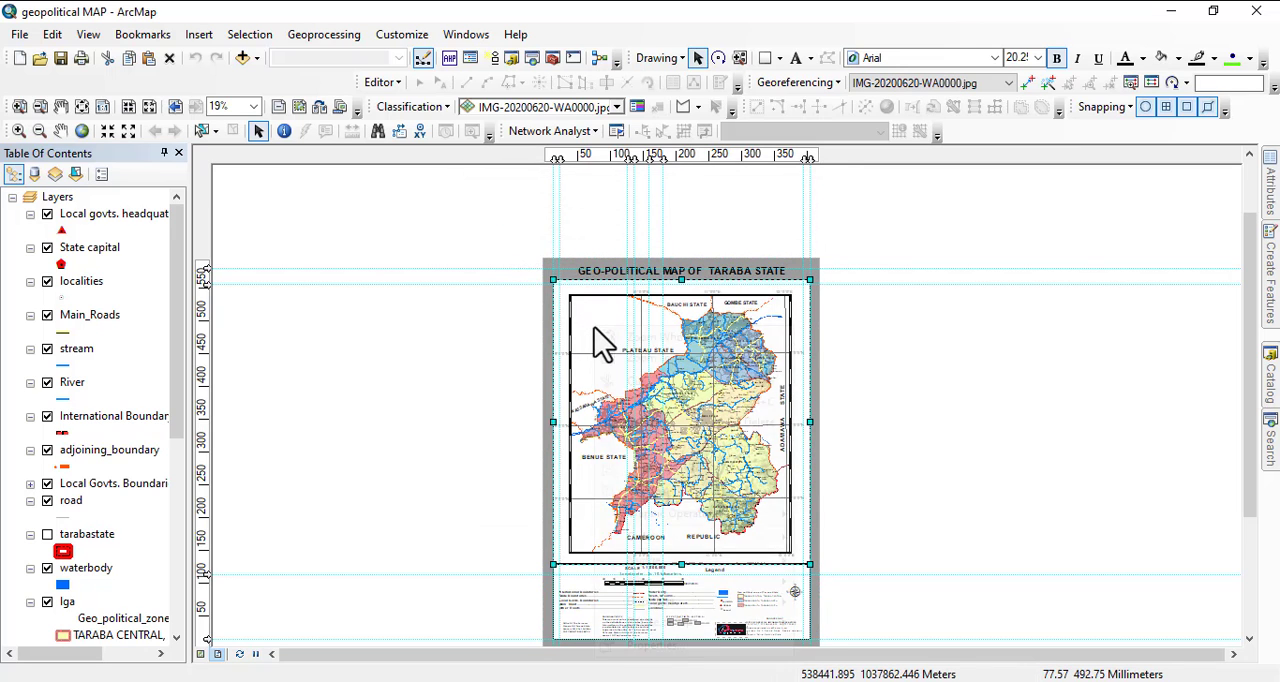
# Check the fill, outline color and outline width of the inner rectangle around the geopolitical map.
pyautogui.rightClick(594, 334)
pyautogui.click(692, 646)
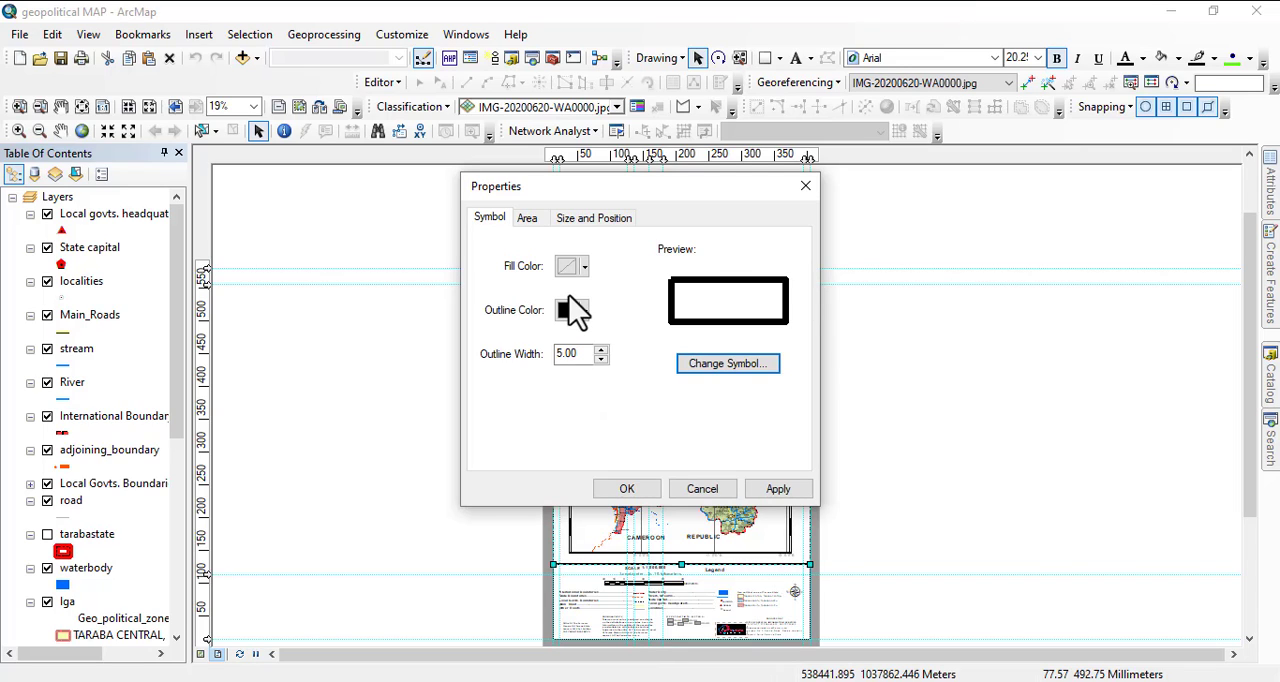
pyautogui.click(703, 489)
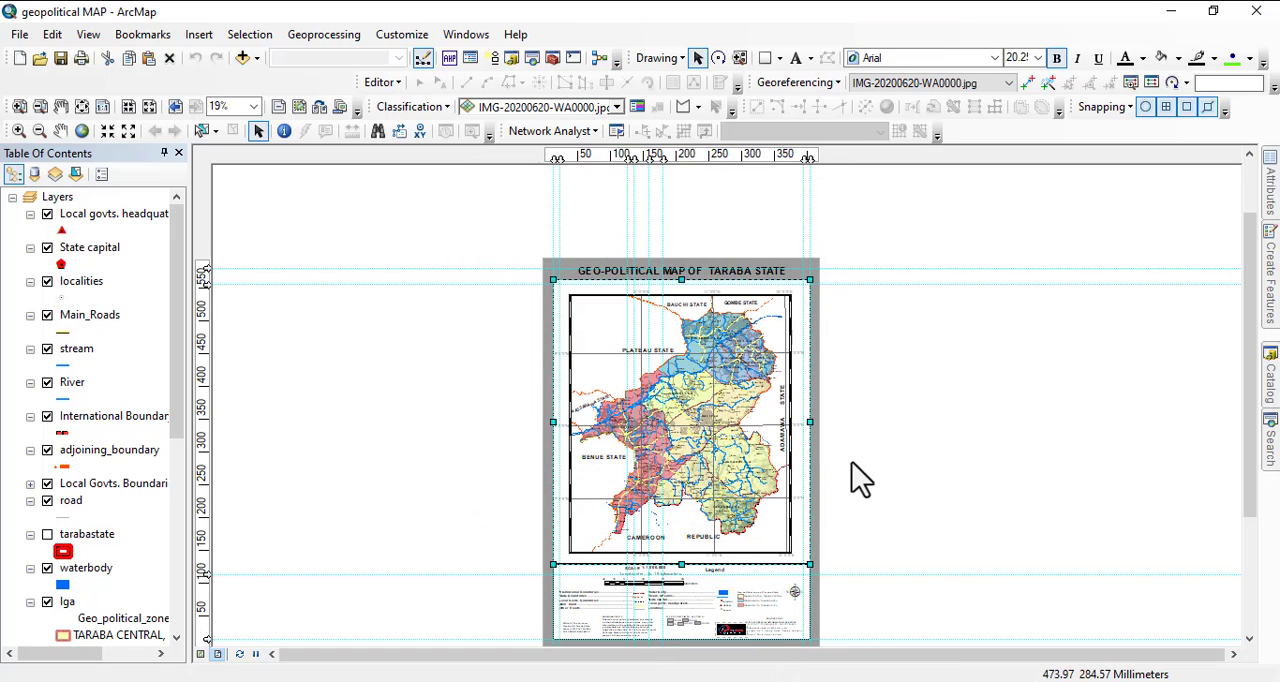
# Review the outer gray rectangle's symbol, area, and size and position properties in the reference layout.
pyautogui.click(818, 452)
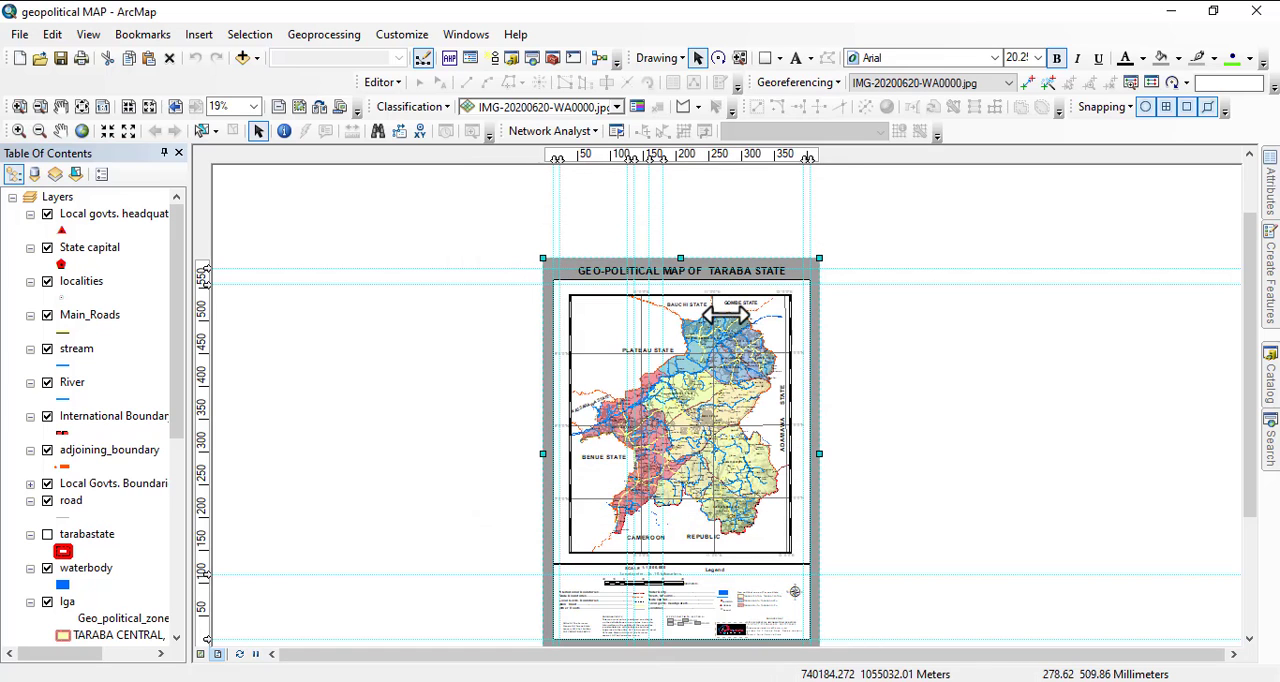
pyautogui.rightClick(727, 265)
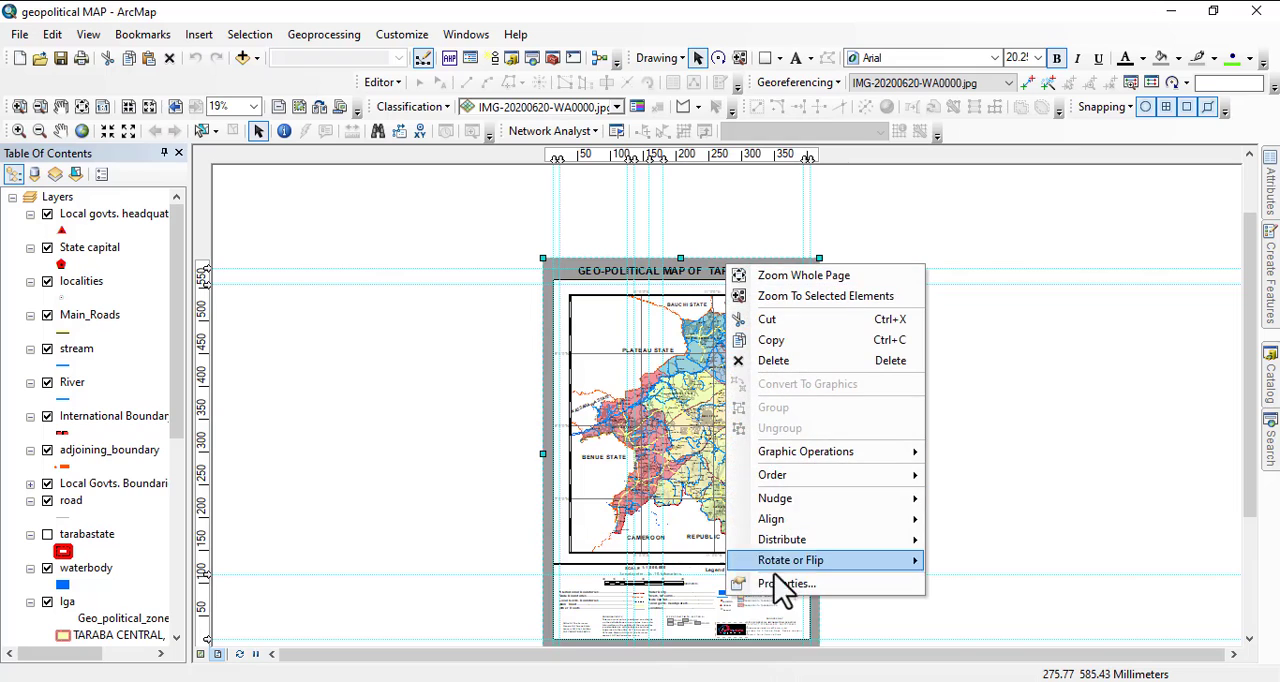
pyautogui.click(777, 601)
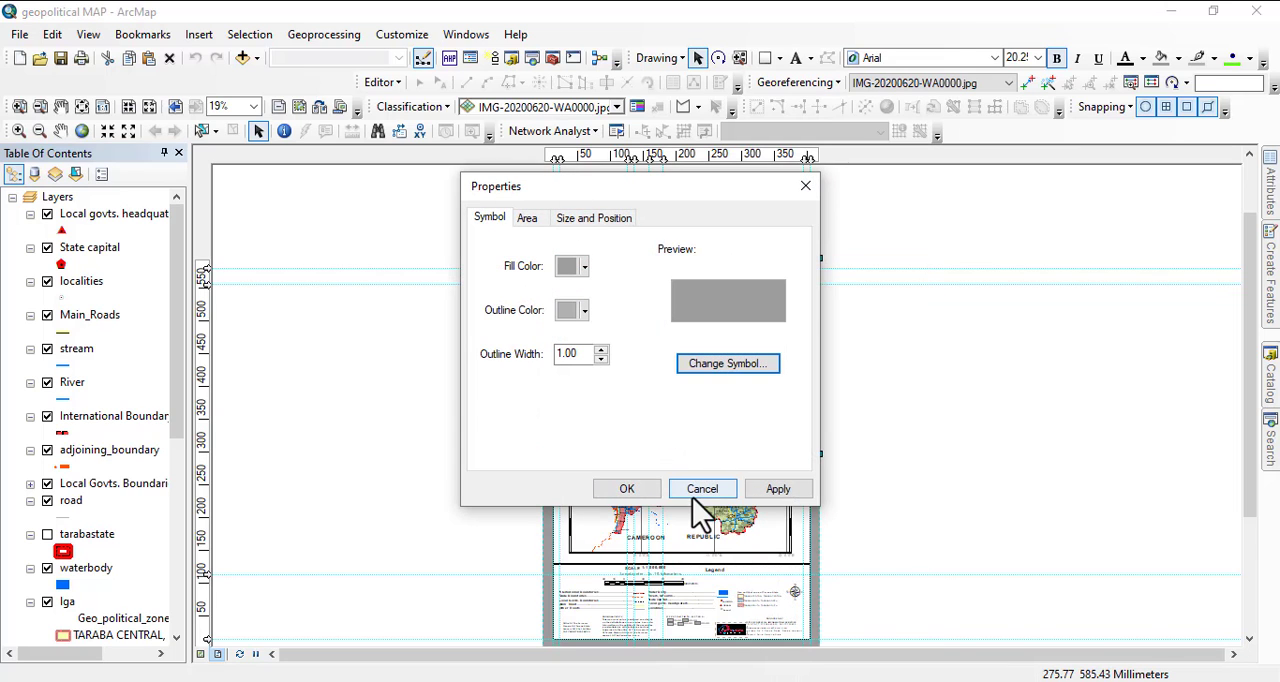
pyautogui.click(525, 218)
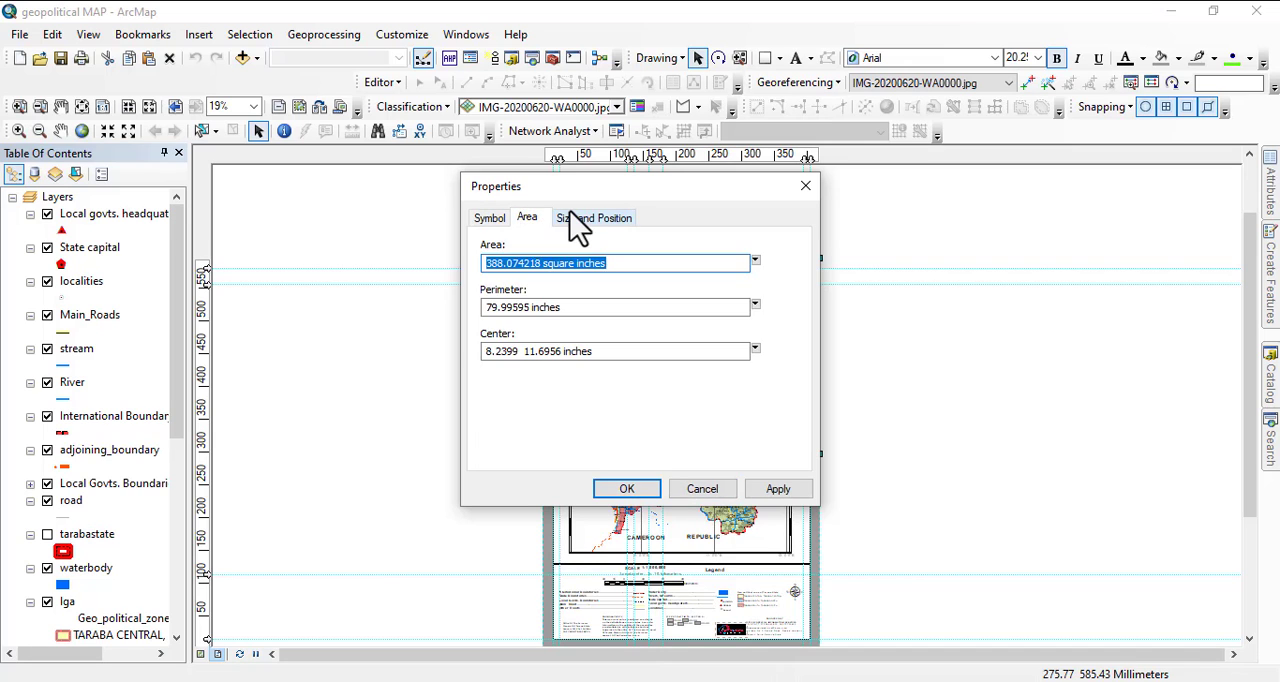
pyautogui.click(578, 220)
pyautogui.click(703, 489)
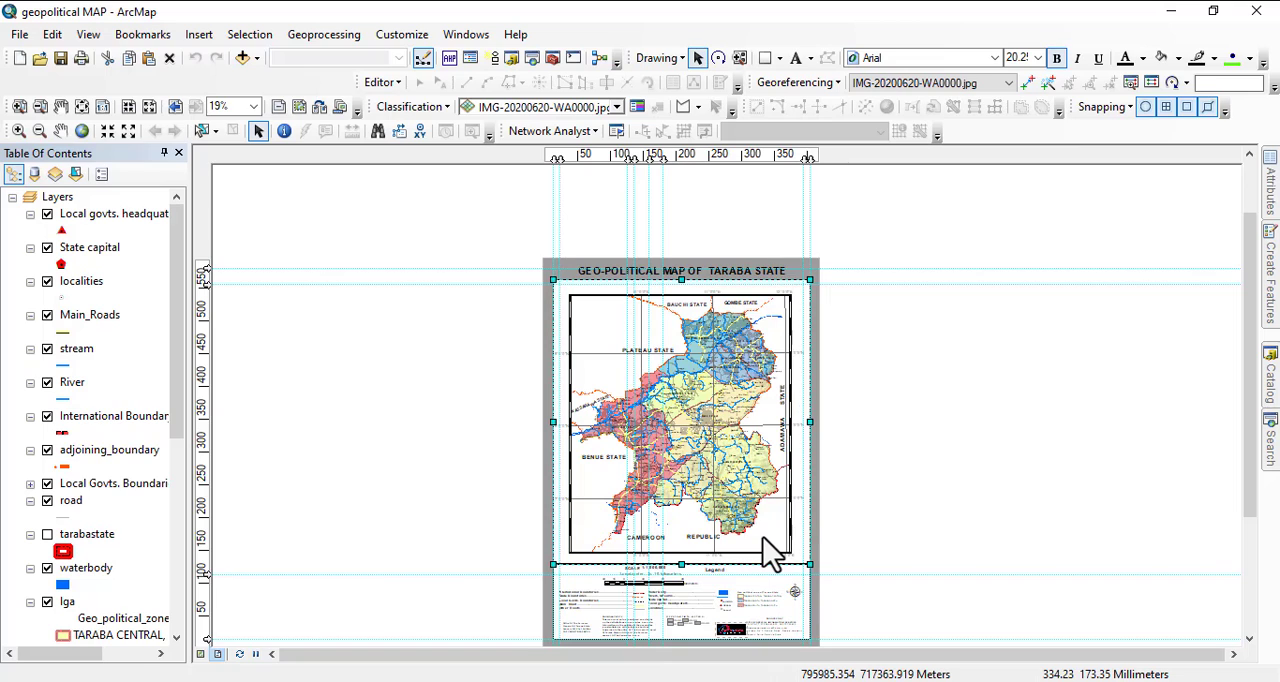
# Review the inner rectangle's size and position, area and symbol properties in the reference layout.
pyautogui.rightClick(763, 539)
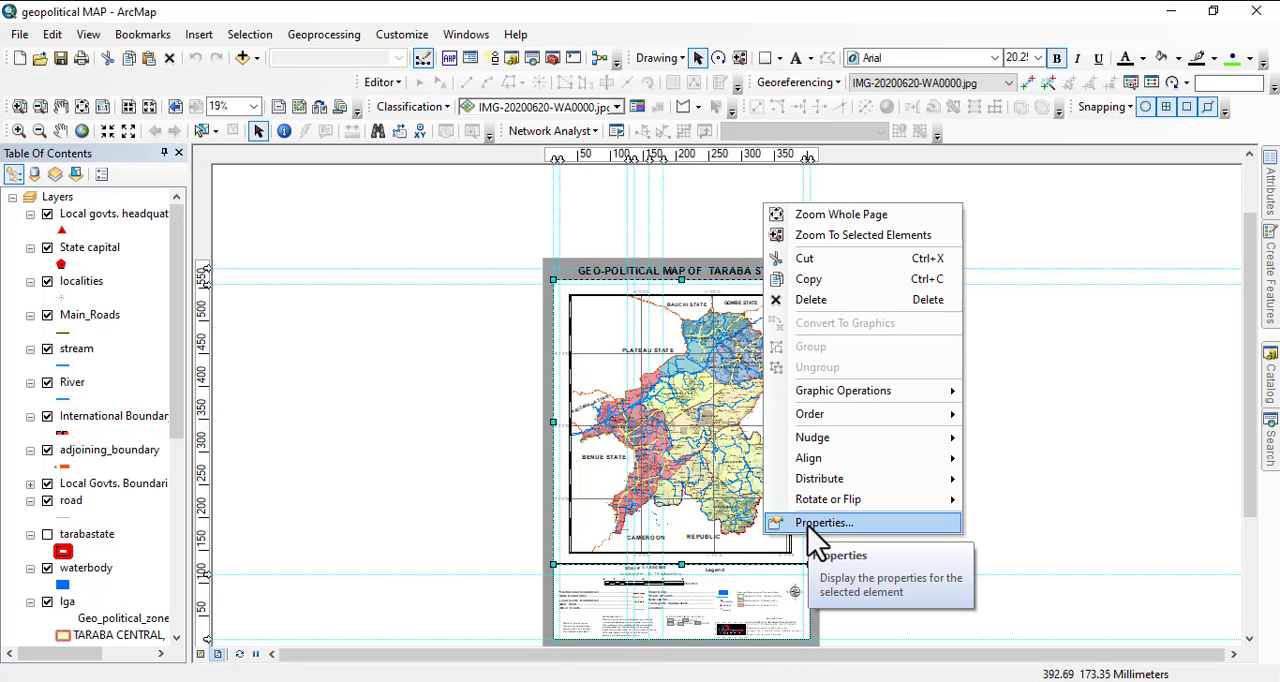
pyautogui.click(812, 528)
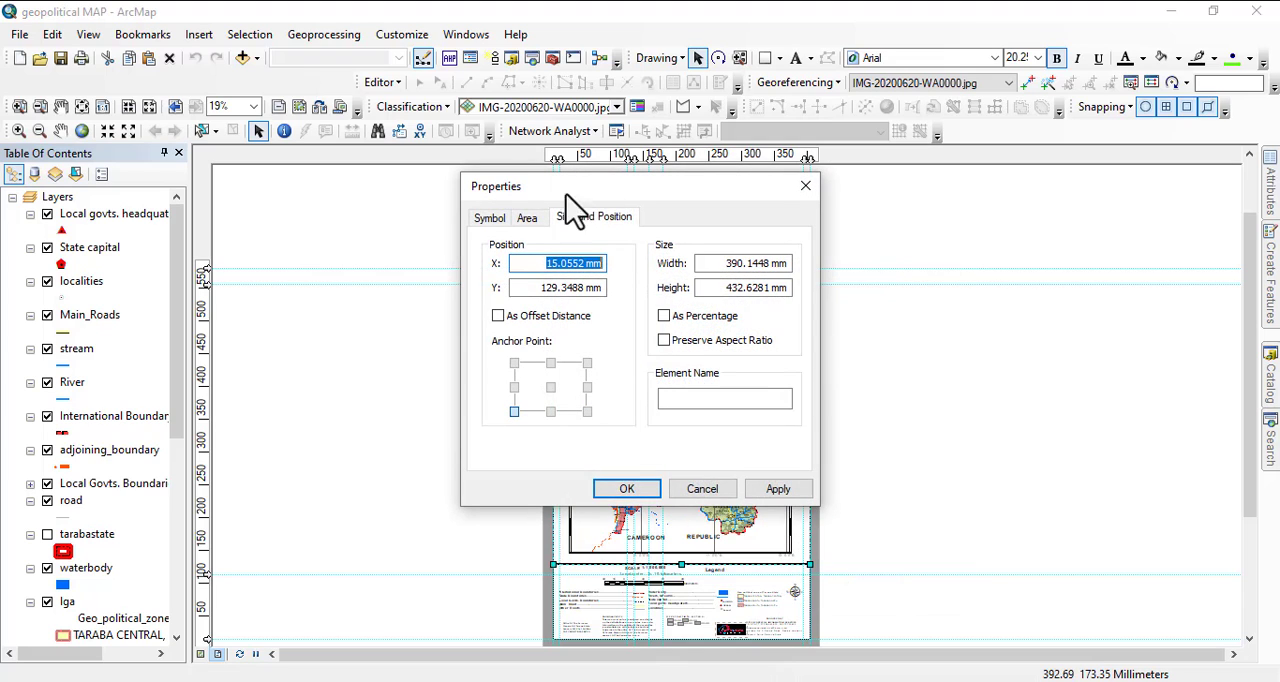
pyautogui.click(527, 218)
pyautogui.click(489, 218)
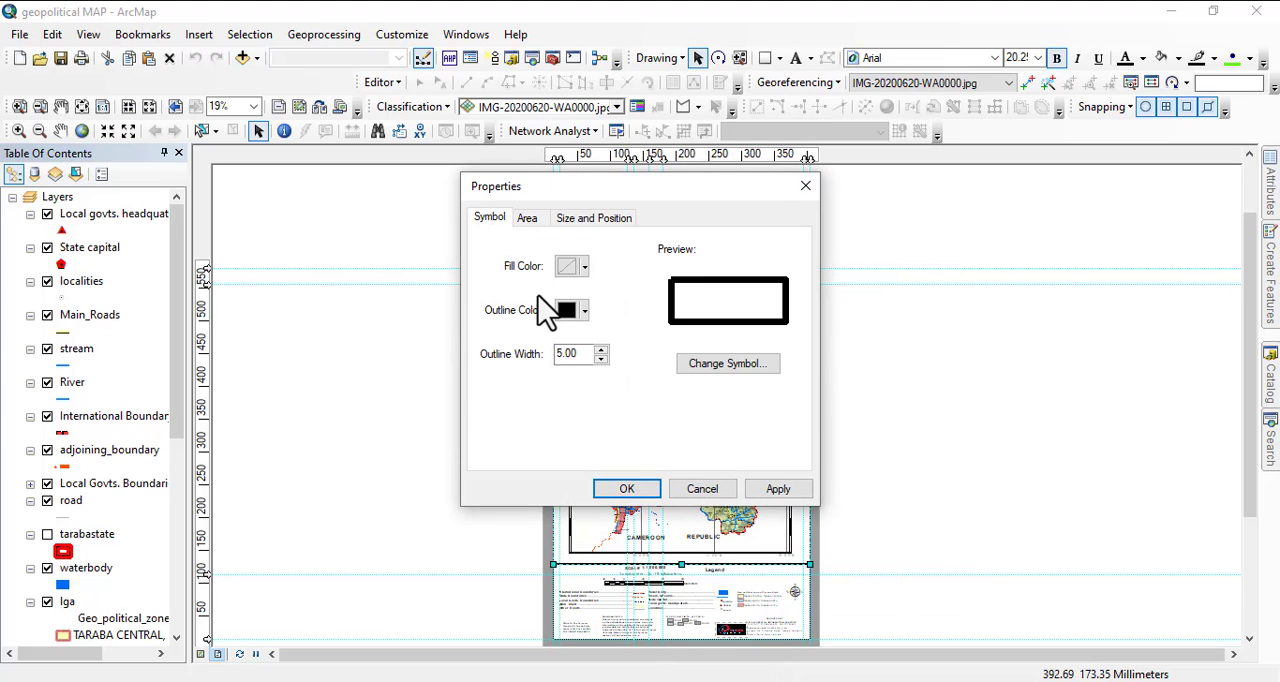
pyautogui.click(703, 489)
pyautogui.moveTo(630, 474); pyautogui.dragTo(616, 362)
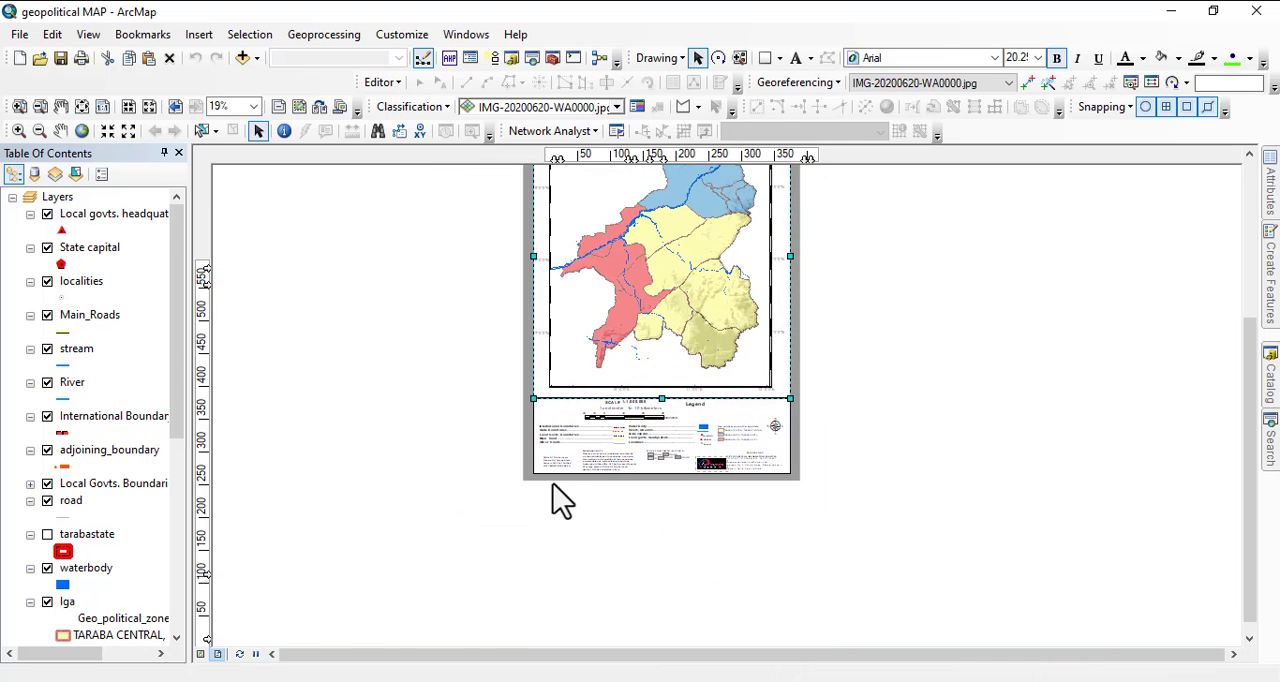
# Try moving the outer gray rectangle away from the reference layout's frame, and undo the two moves.
pyautogui.scroll(5, 554, 471)
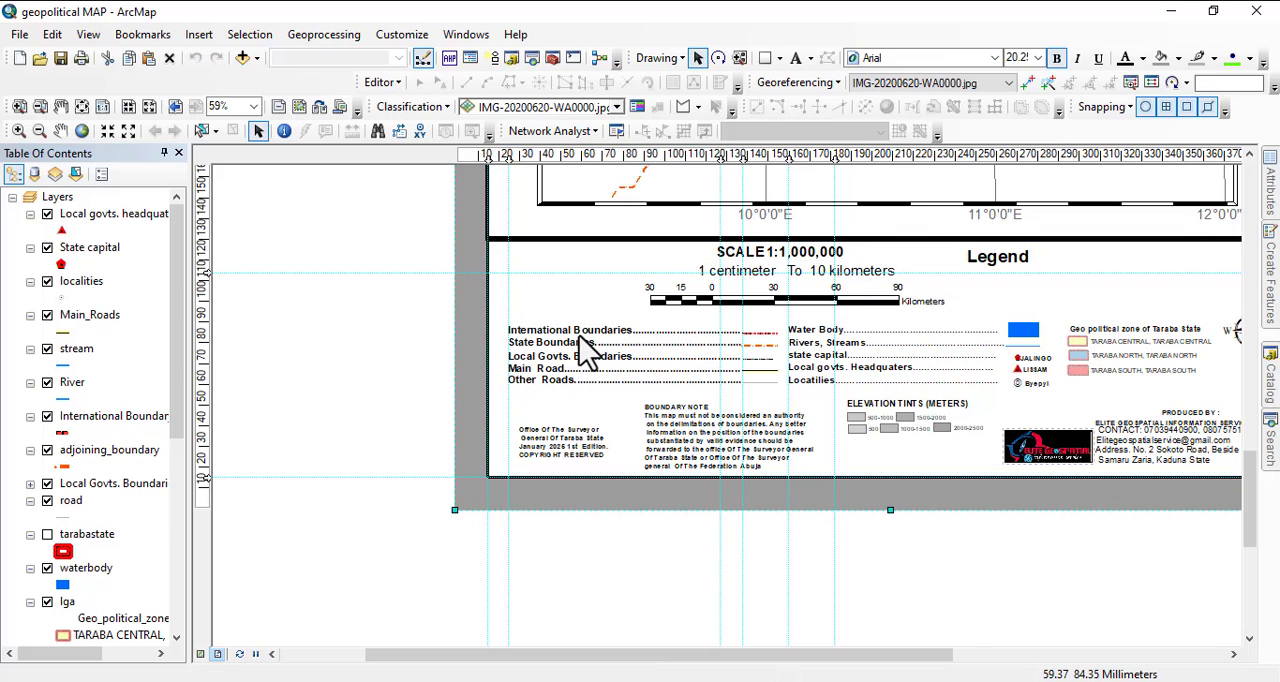
pyautogui.moveTo(590, 350); pyautogui.dragTo(520, 430)
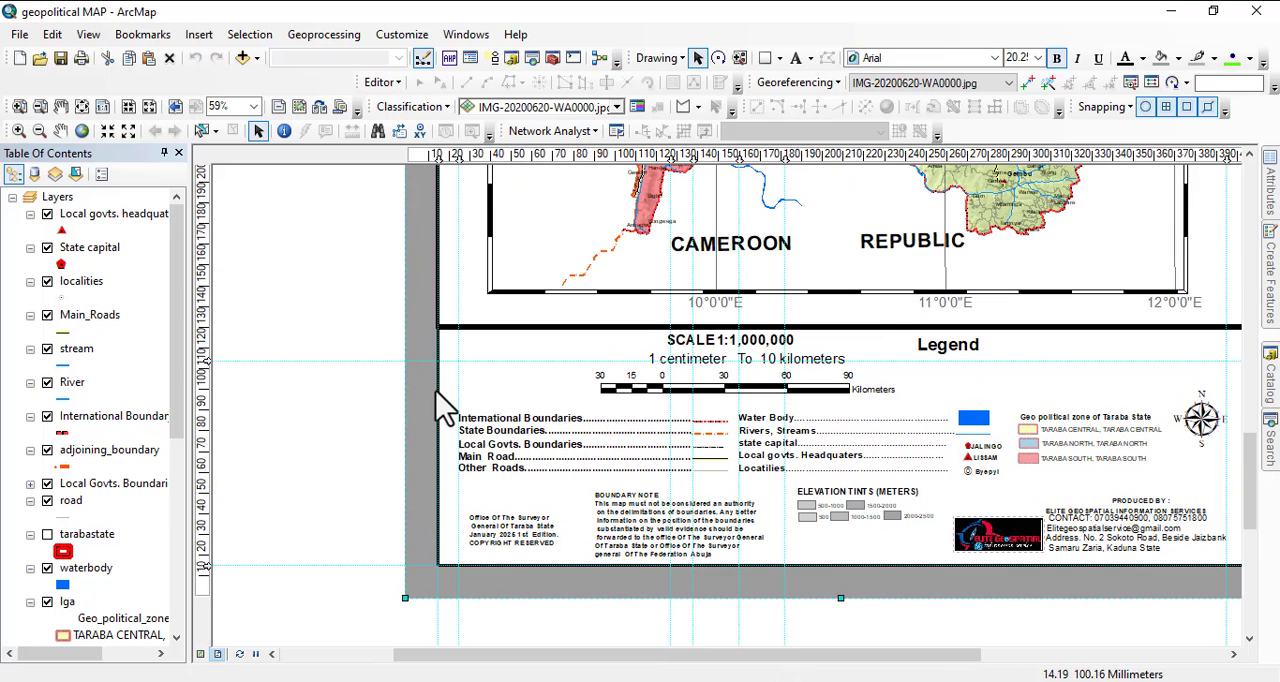
pyautogui.press('Right')
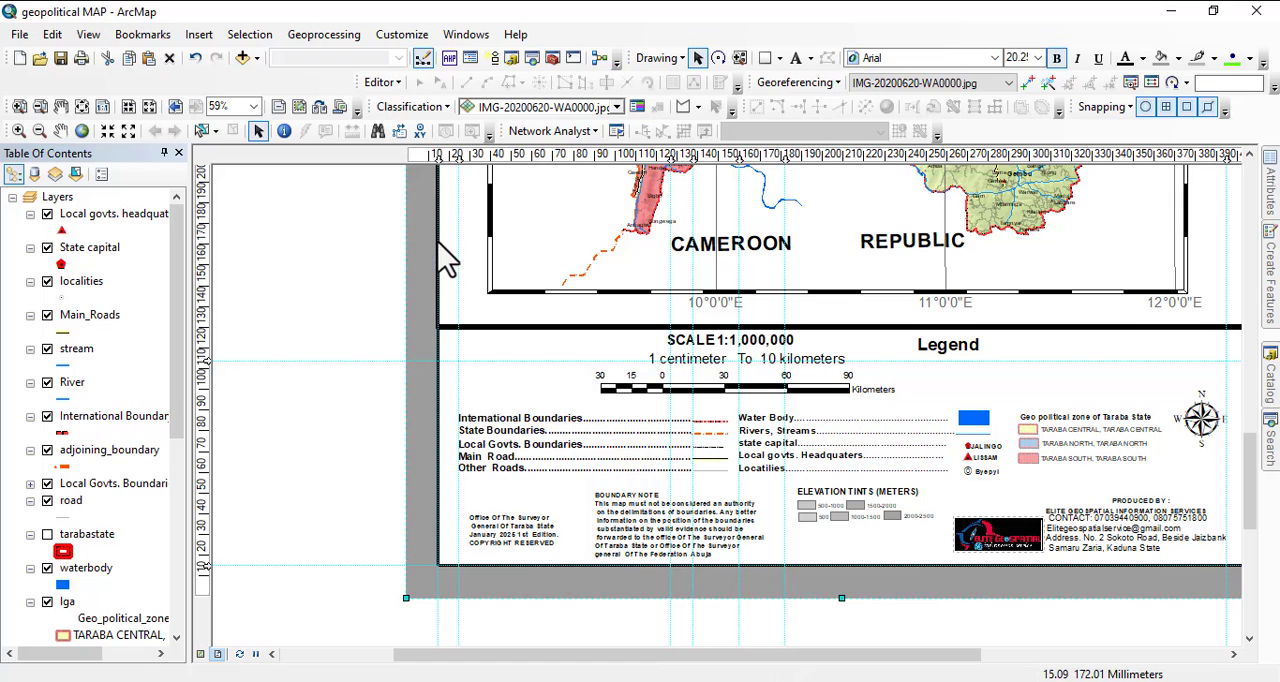
pyautogui.moveTo(445, 258); pyautogui.dragTo(500, 274)
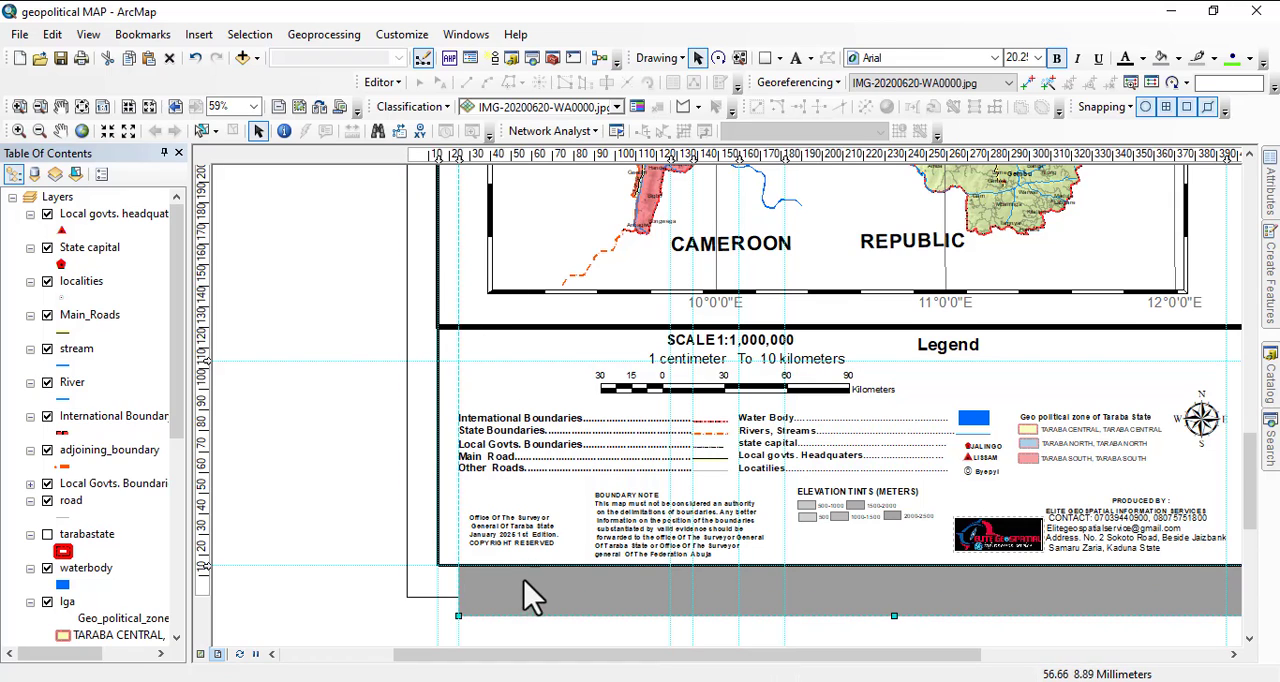
pyautogui.moveTo(530, 597); pyautogui.dragTo(370, 577)
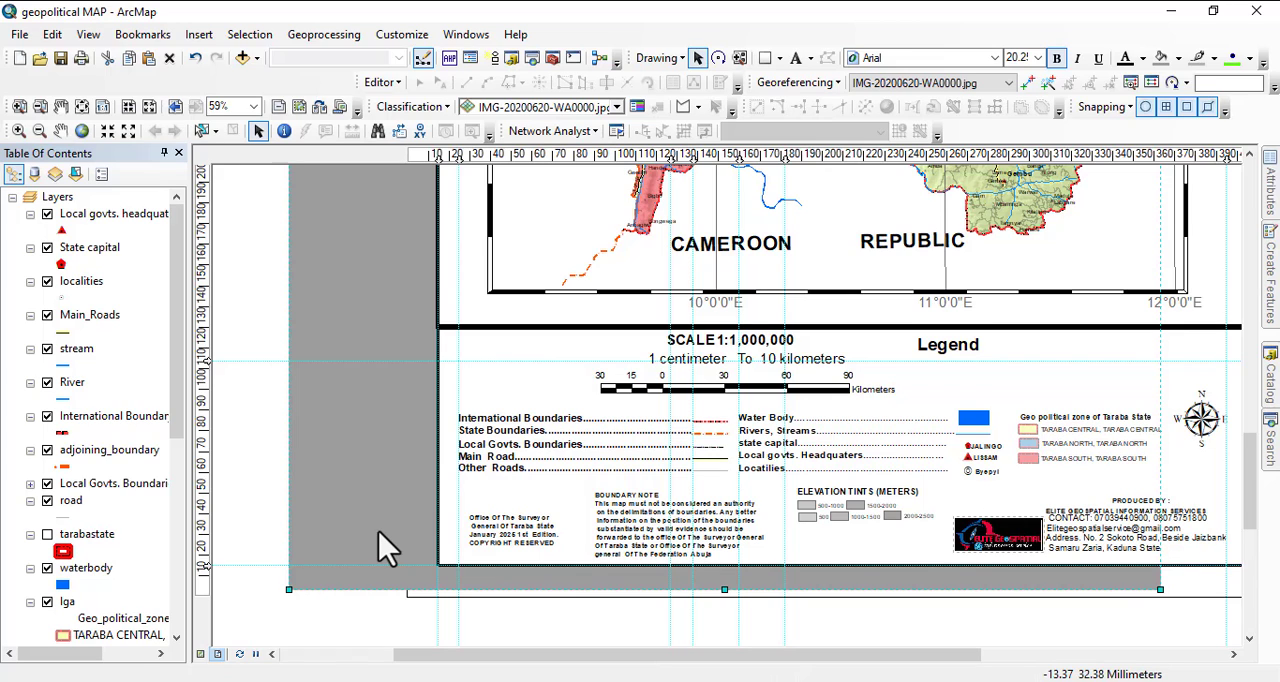
pyautogui.hotkey('ctrl', 'z')
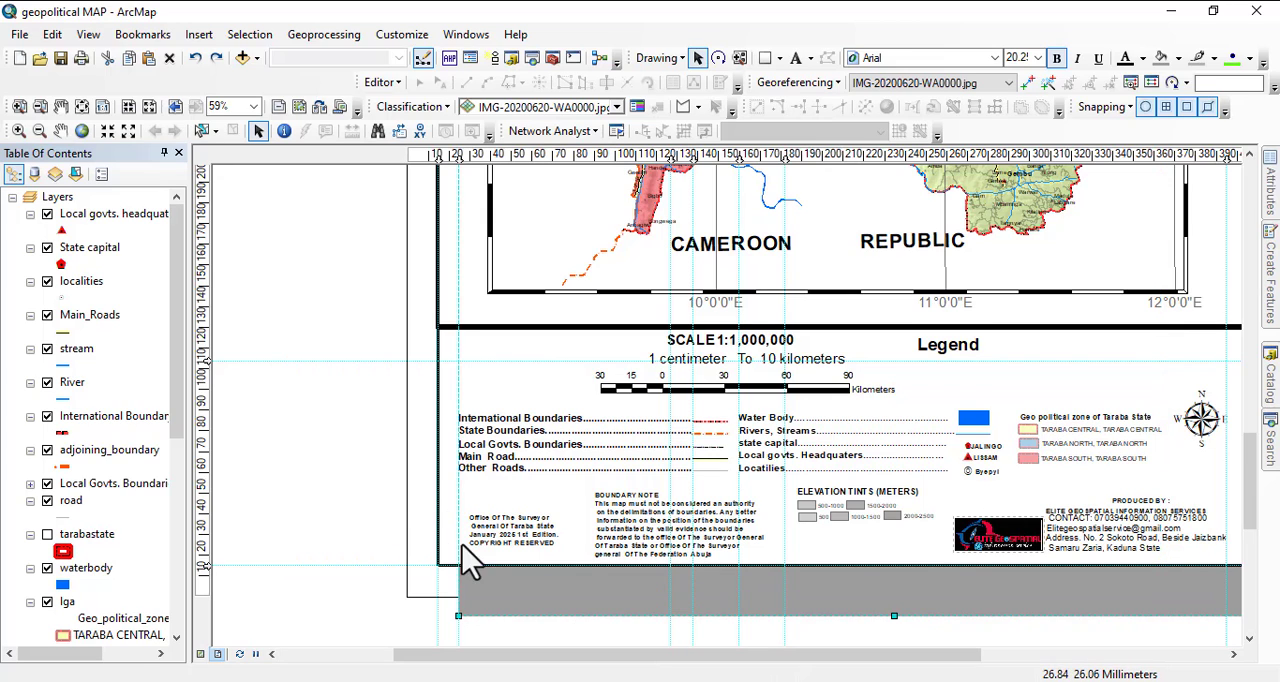
pyautogui.hotkey('ctrl', 'z')
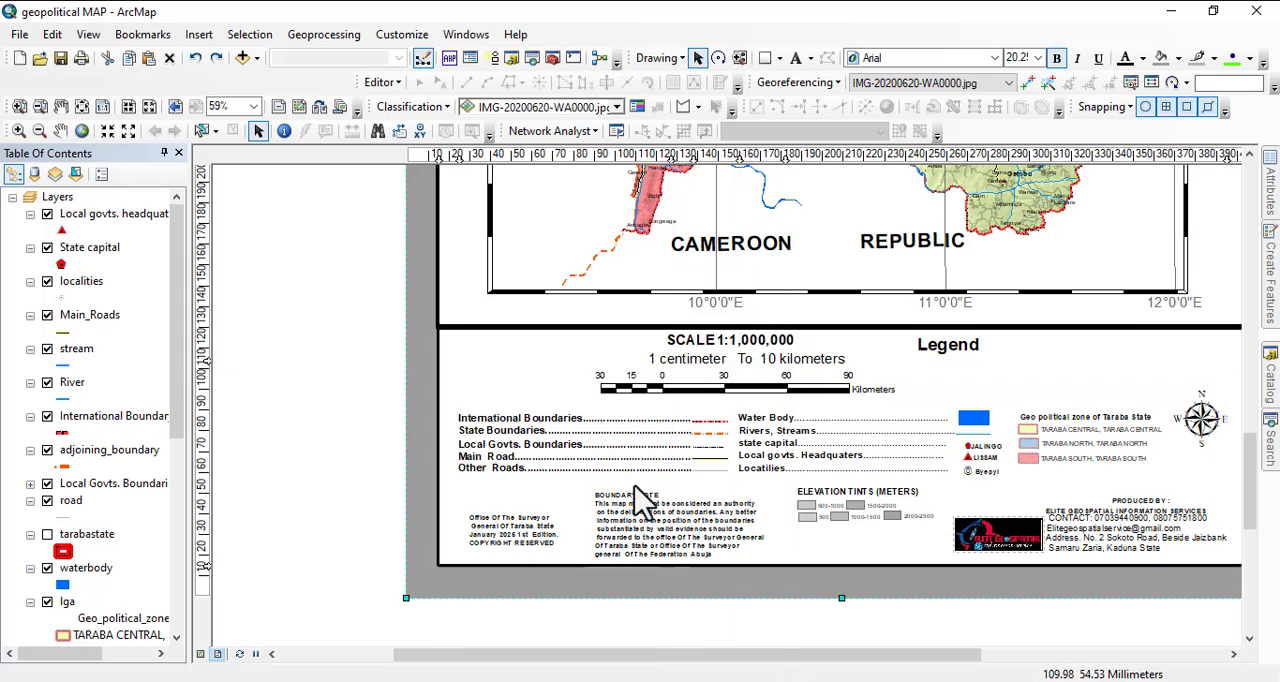
# Bring the reference layout's outer gray rectangle to the front, and send it to the back again.
pyautogui.rightClick(410, 421)
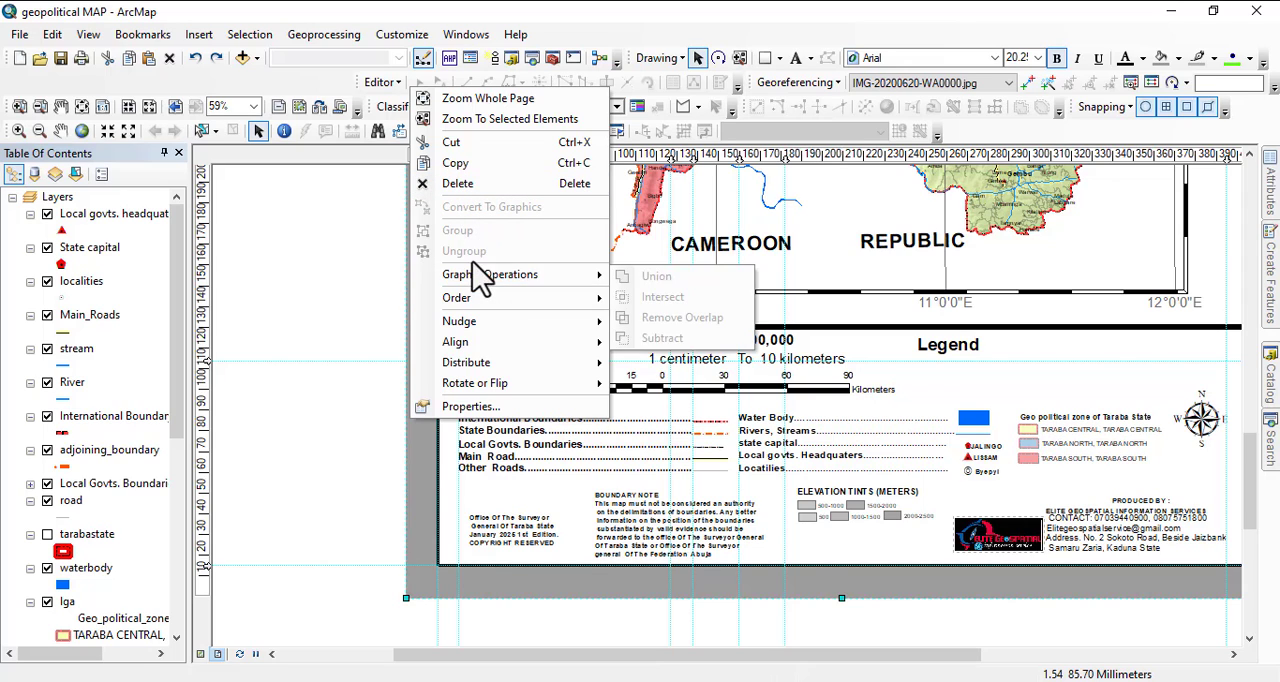
pyautogui.moveTo(479, 297)
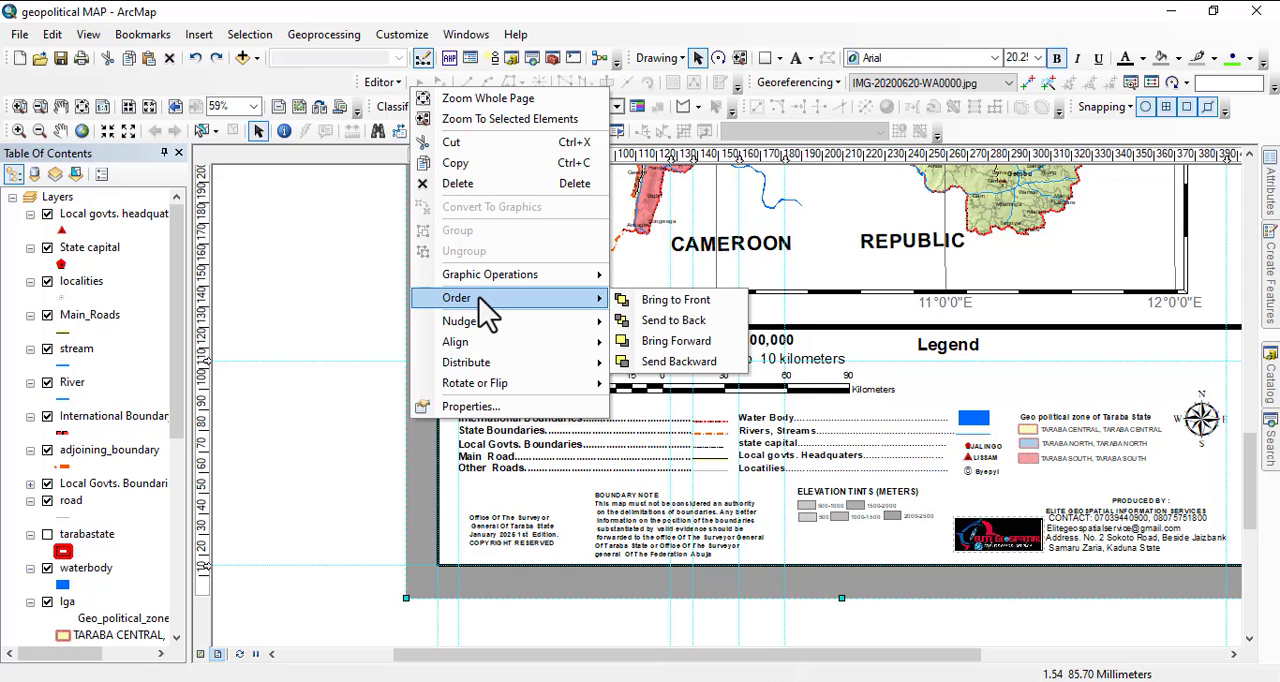
pyautogui.click(650, 300)
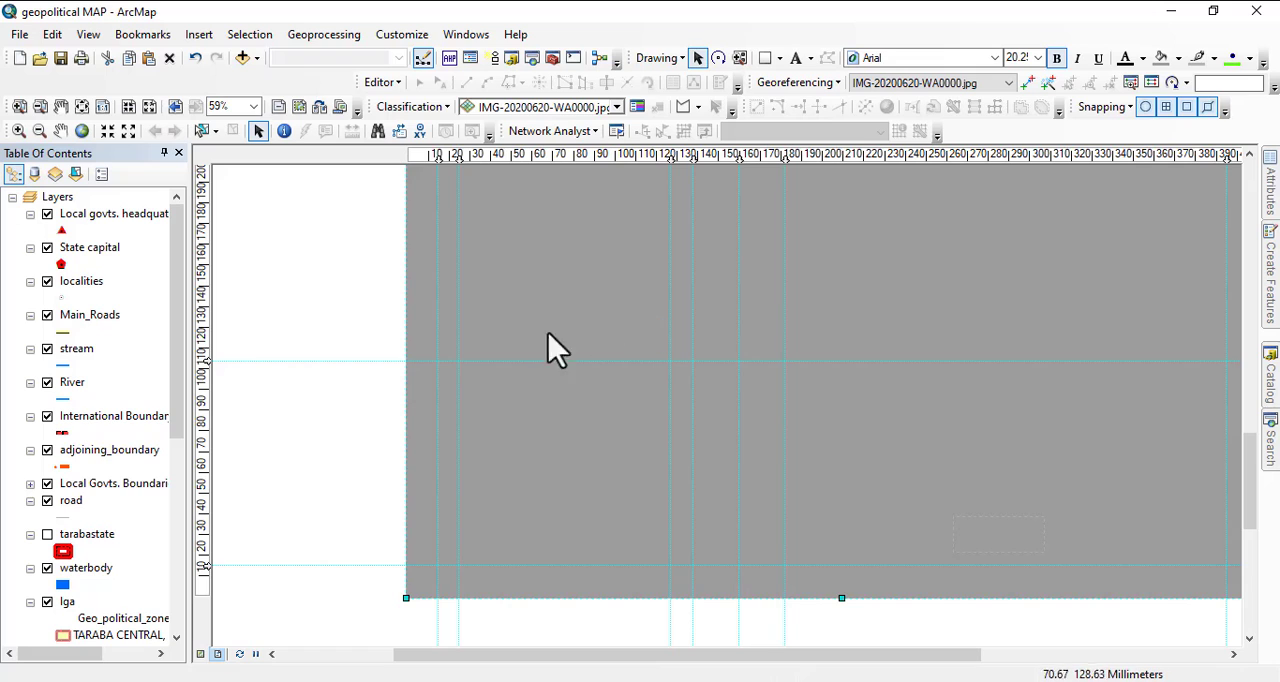
pyautogui.rightClick(427, 303)
pyautogui.moveTo(519, 596)
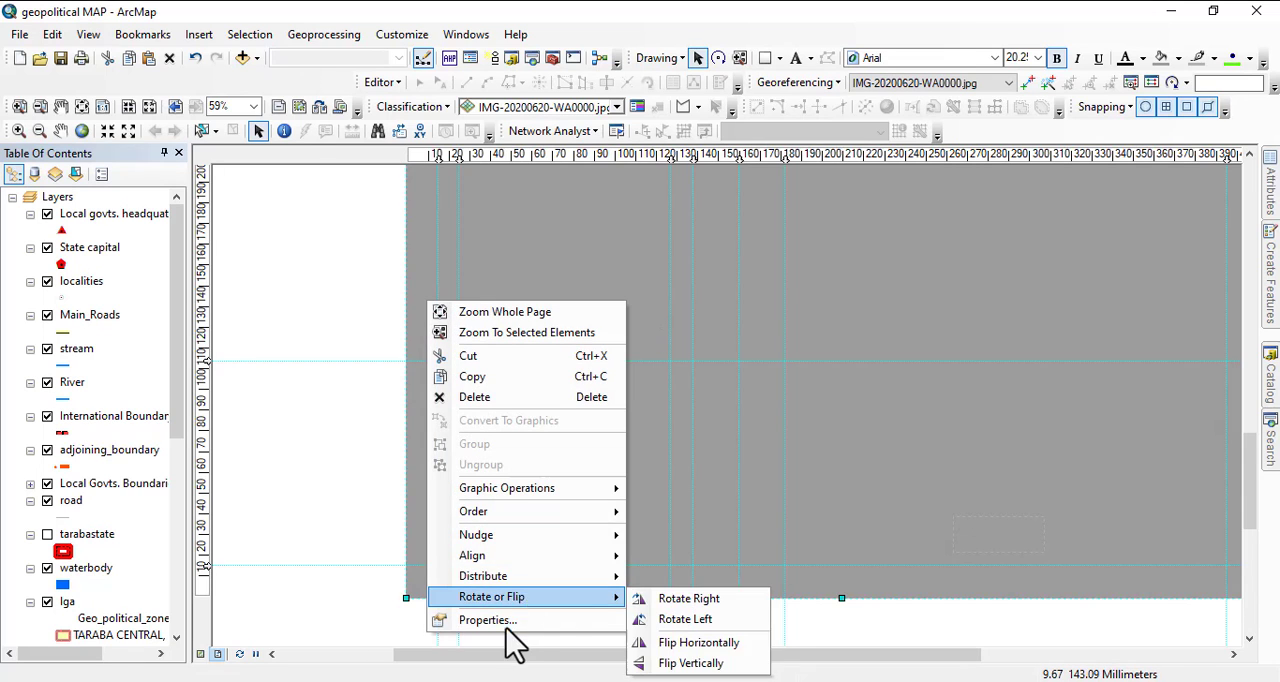
pyautogui.moveTo(507, 509)
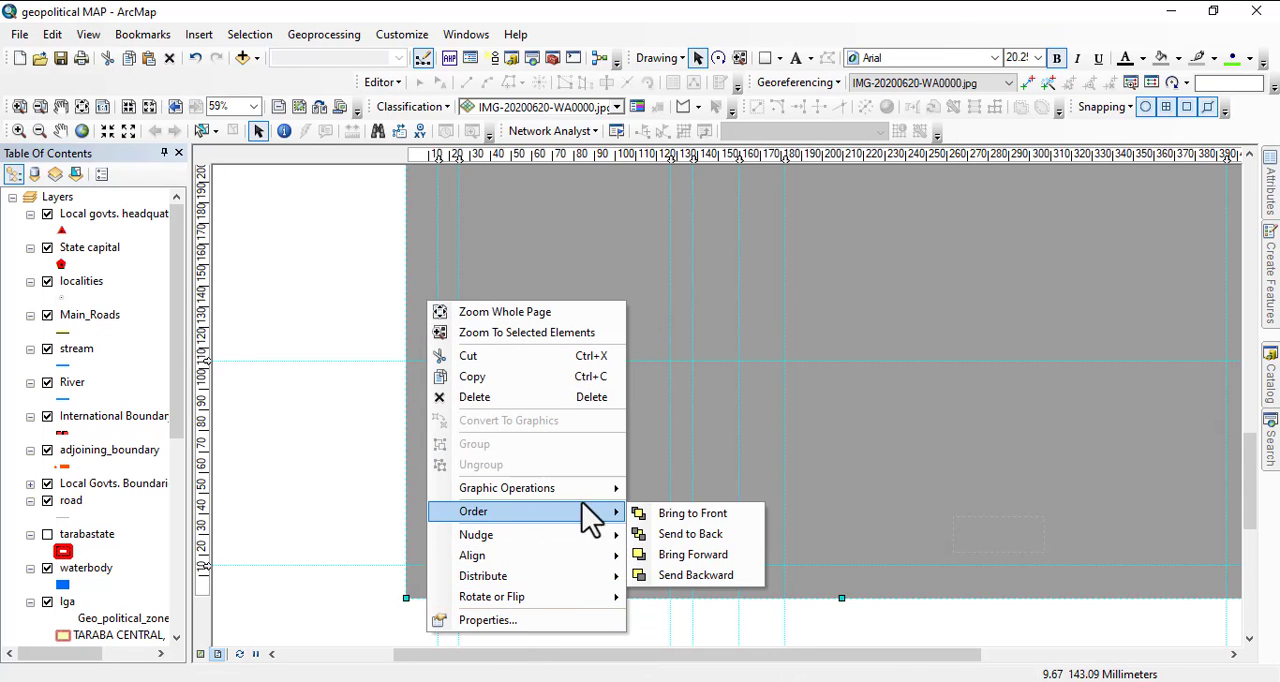
pyautogui.click(716, 536)
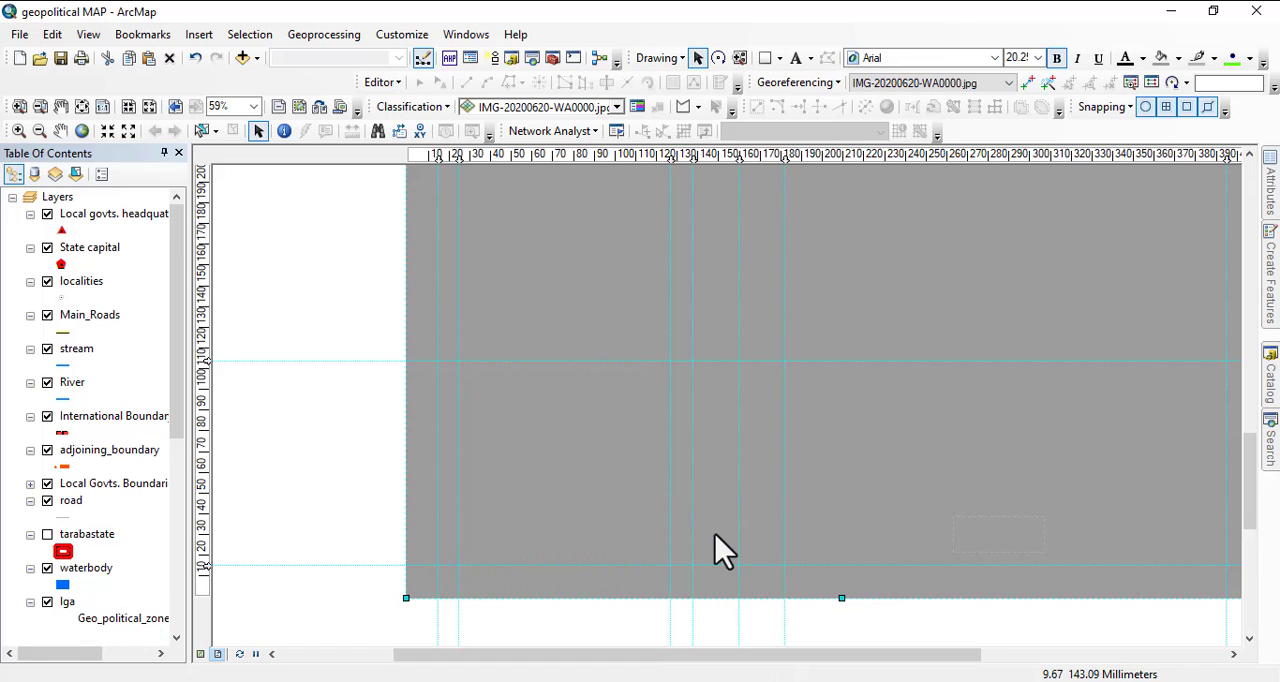
pyautogui.scroll(-3, 609, 601)
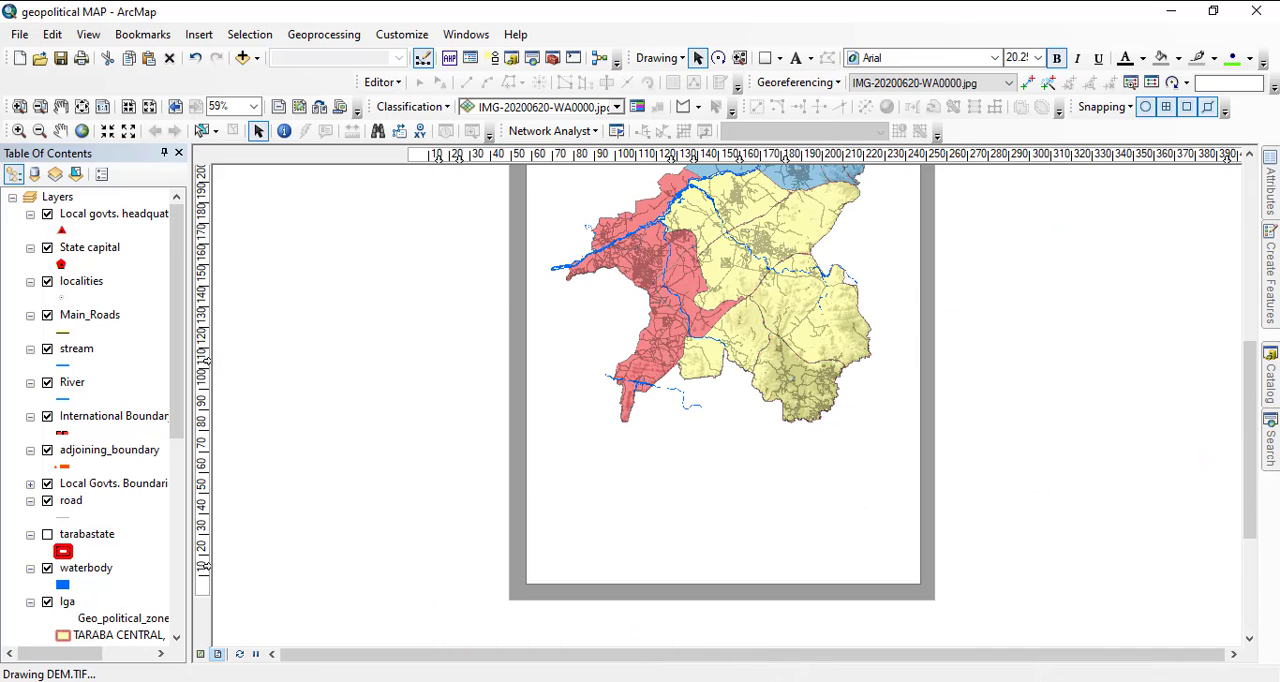
# Switch to the map document and give its outer rectangle an outline width of 1 and a light gray fill.
pyautogui.click(665, 681)
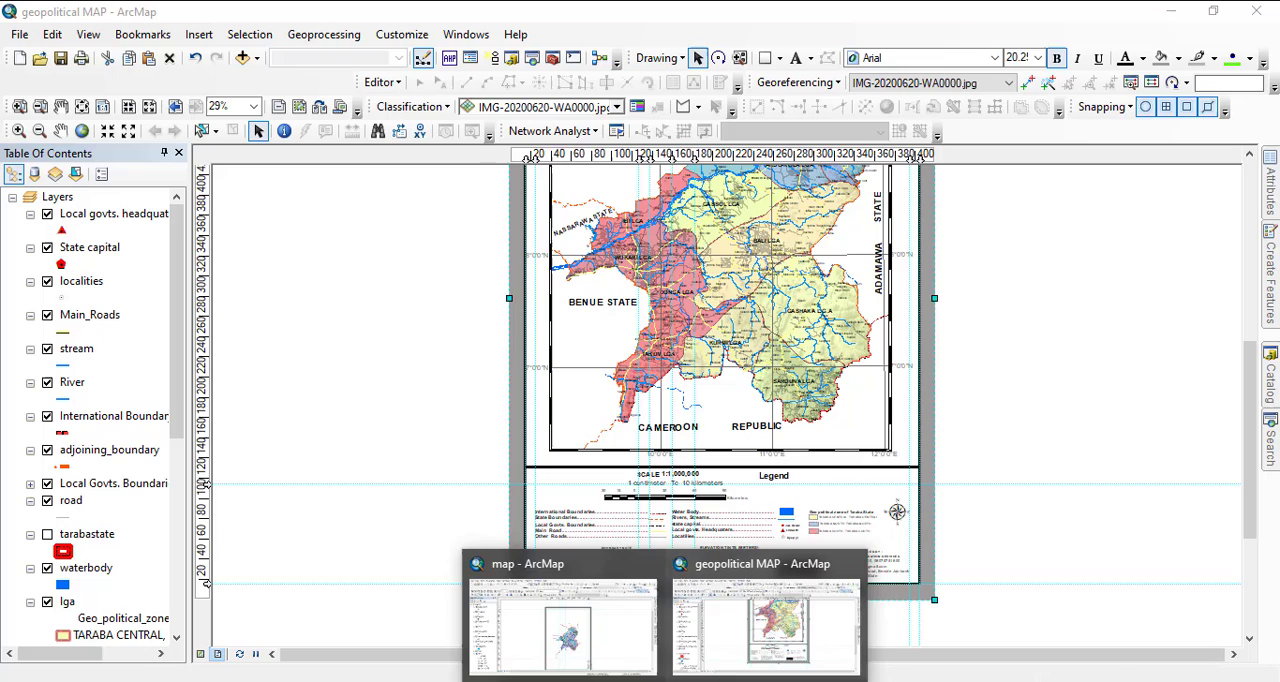
pyautogui.click(571, 640)
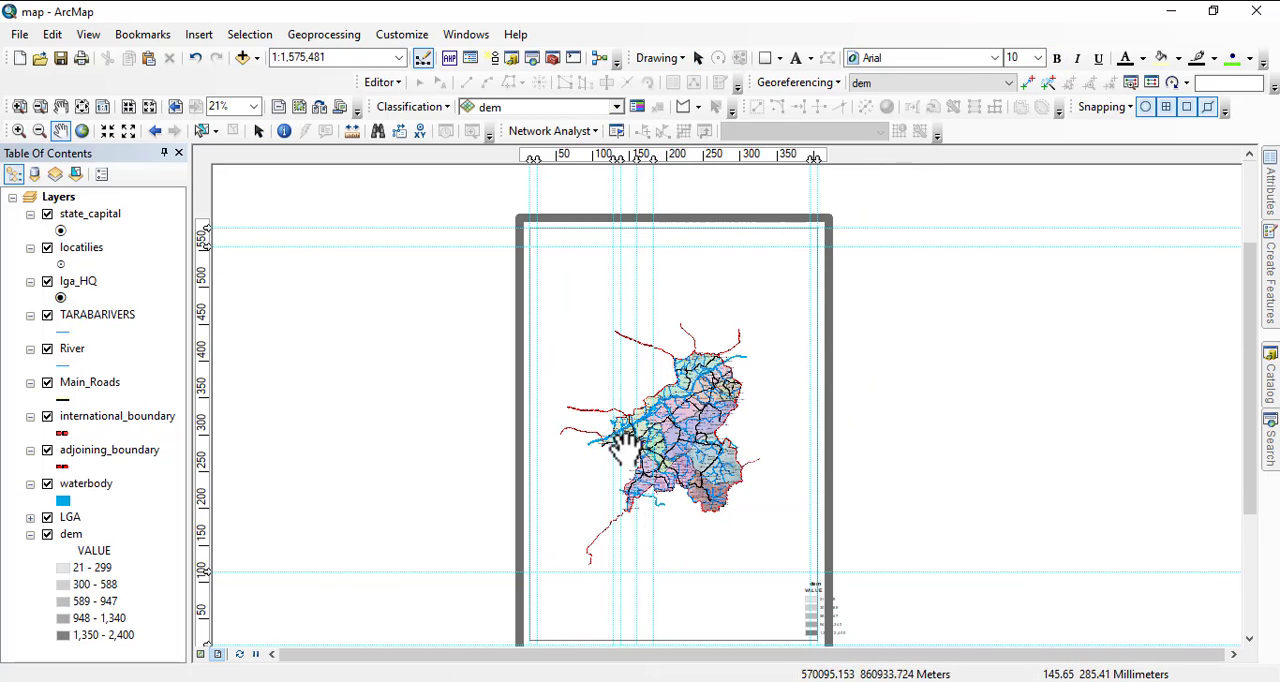
pyautogui.click(257, 131)
pyautogui.click(572, 276)
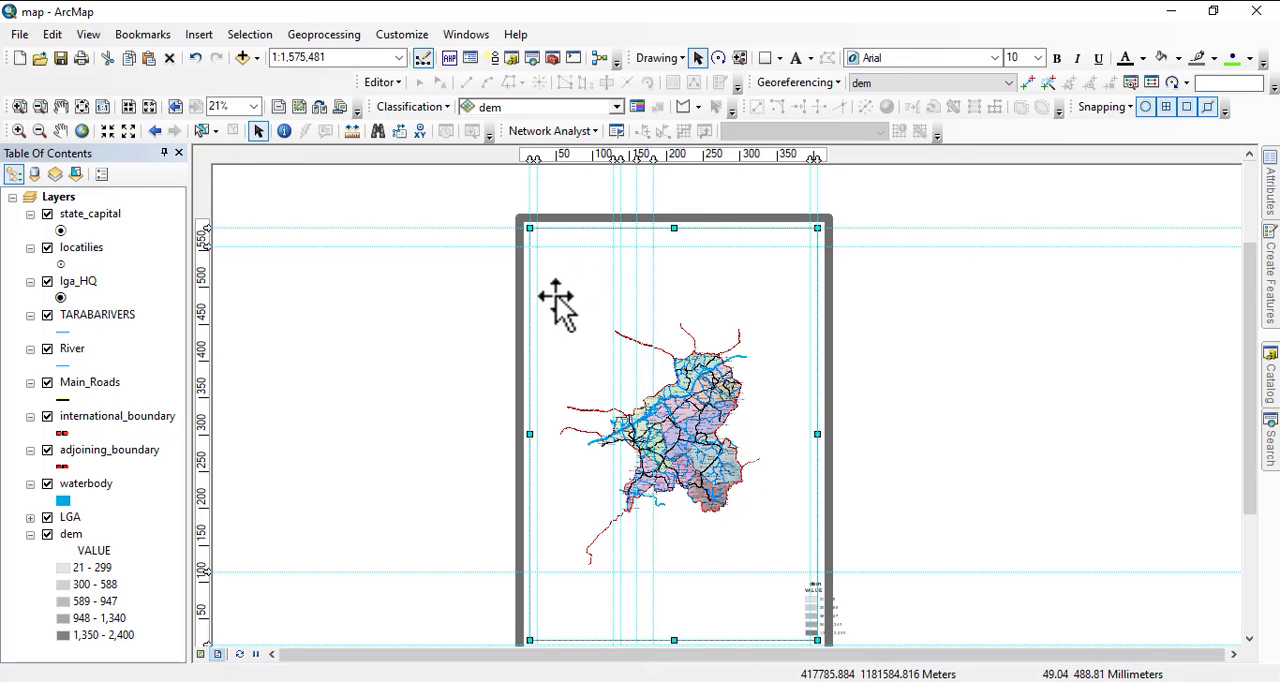
pyautogui.click(522, 308)
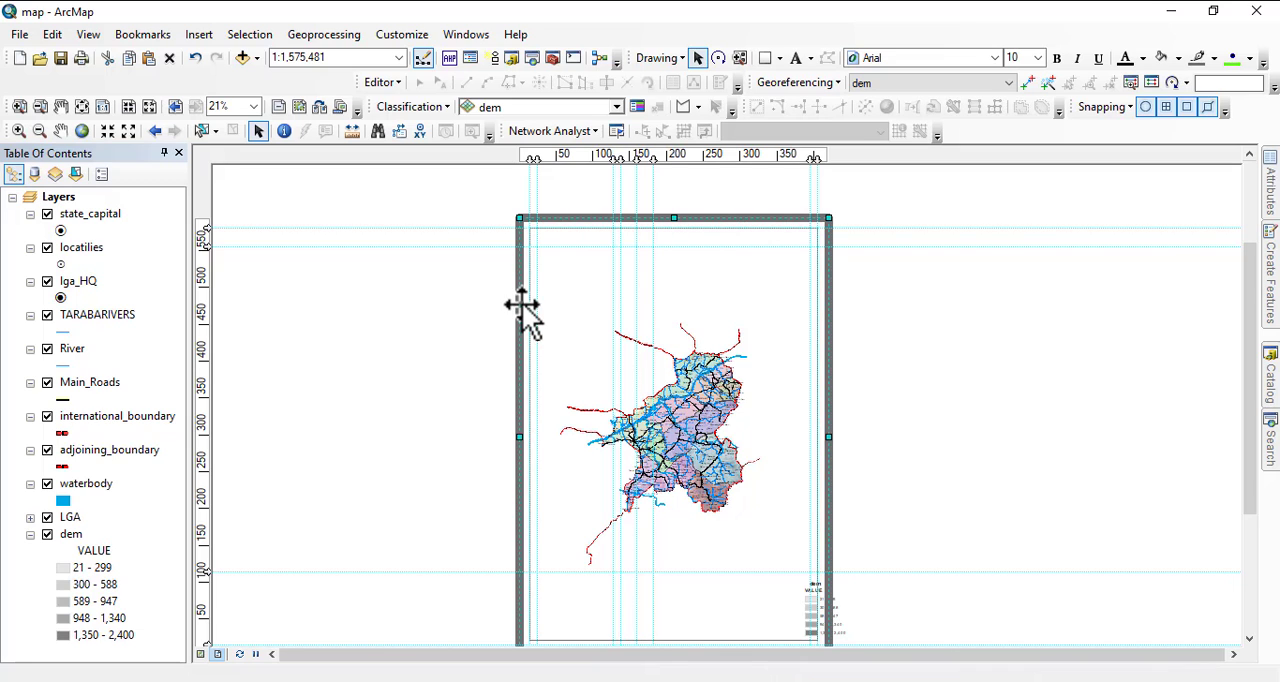
pyautogui.rightClick(522, 308)
pyautogui.click(571, 624)
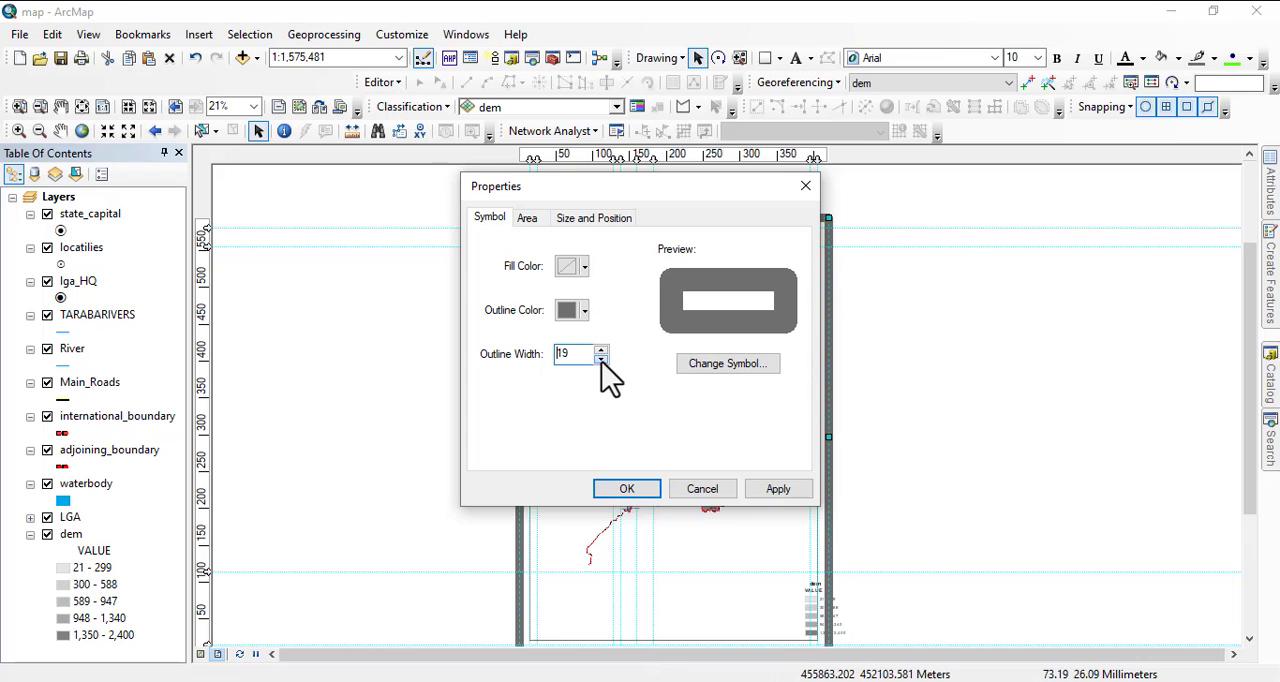
pyautogui.click(602, 361)
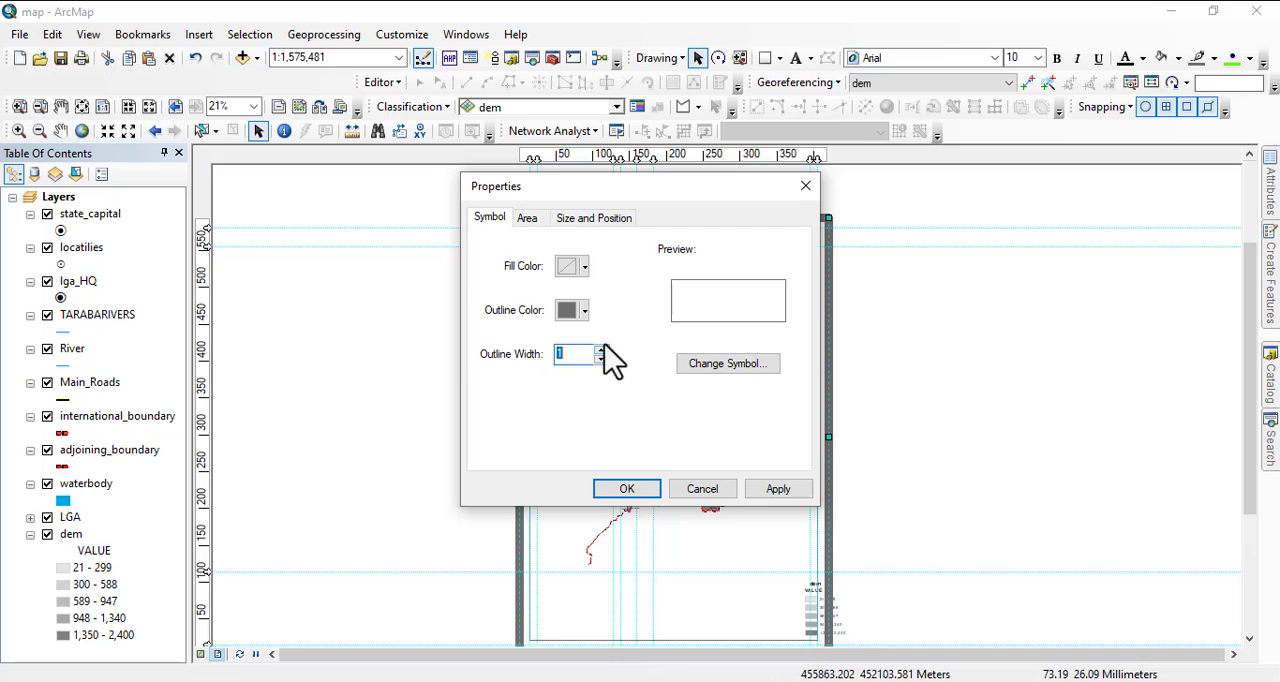
pyautogui.click(572, 266)
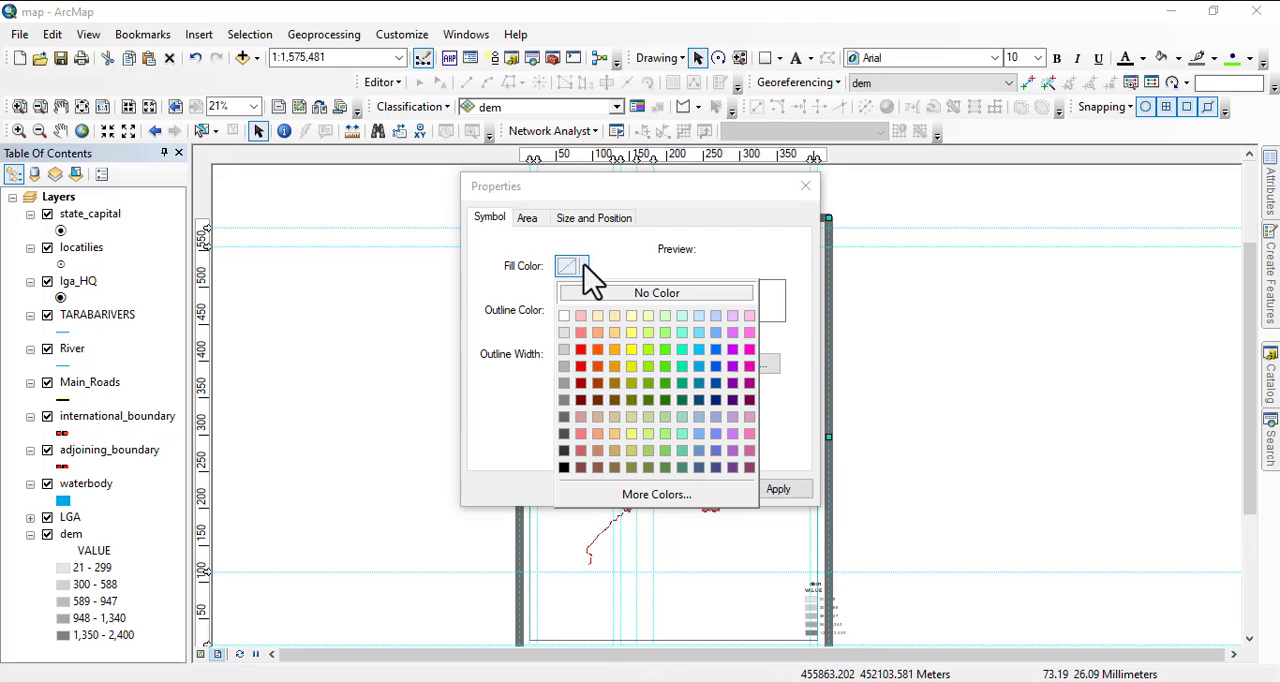
pyautogui.click(566, 367)
pyautogui.click(625, 487)
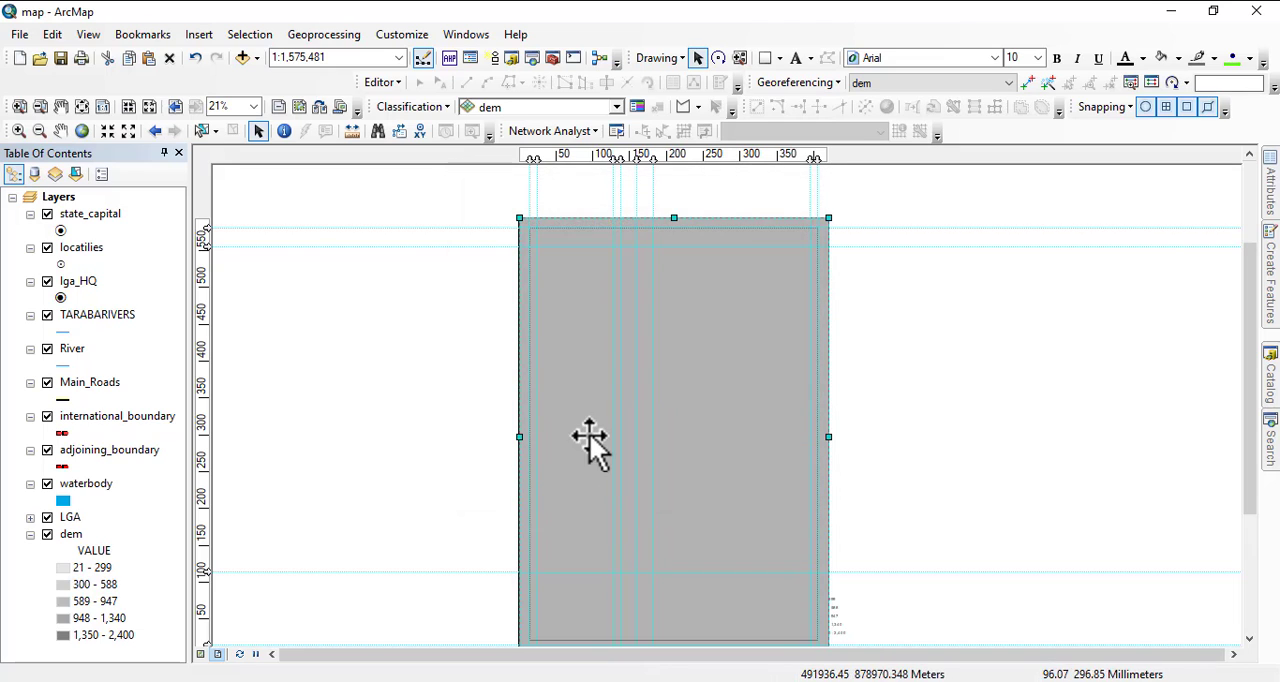
# Send the gray-filled outer rectangle to the back, behind the map.
pyautogui.rightClick(568, 369)
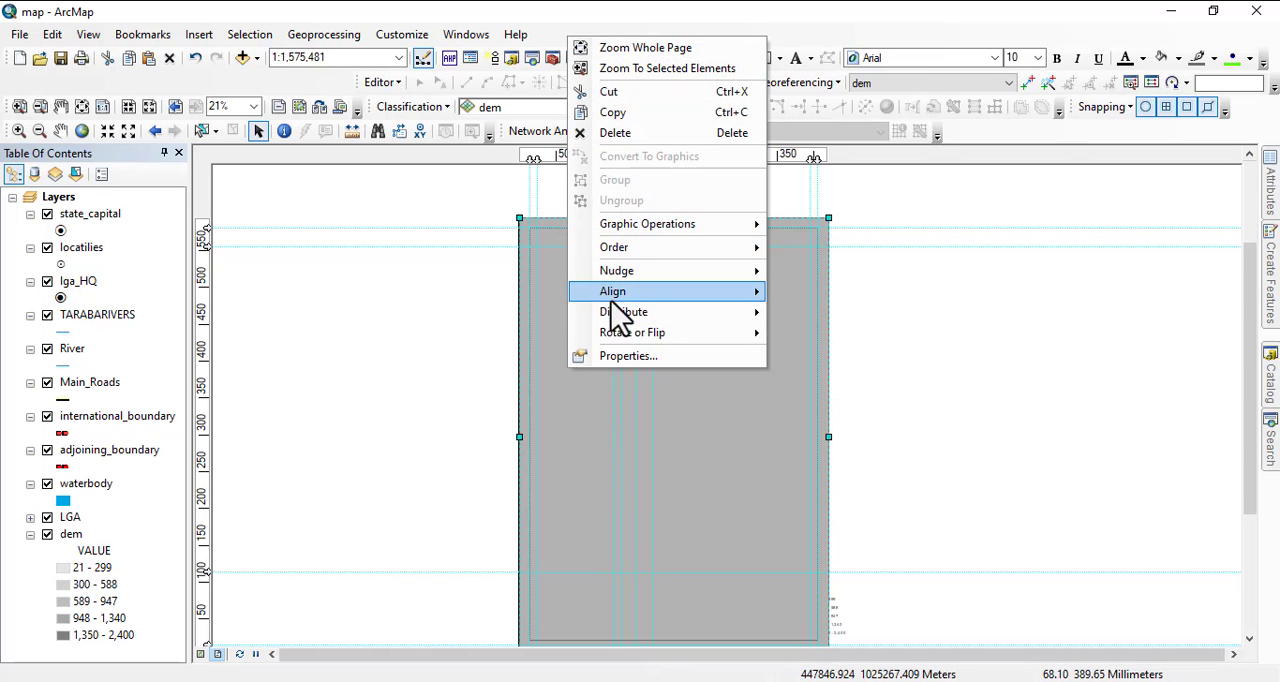
pyautogui.moveTo(617, 250)
pyautogui.click(817, 279)
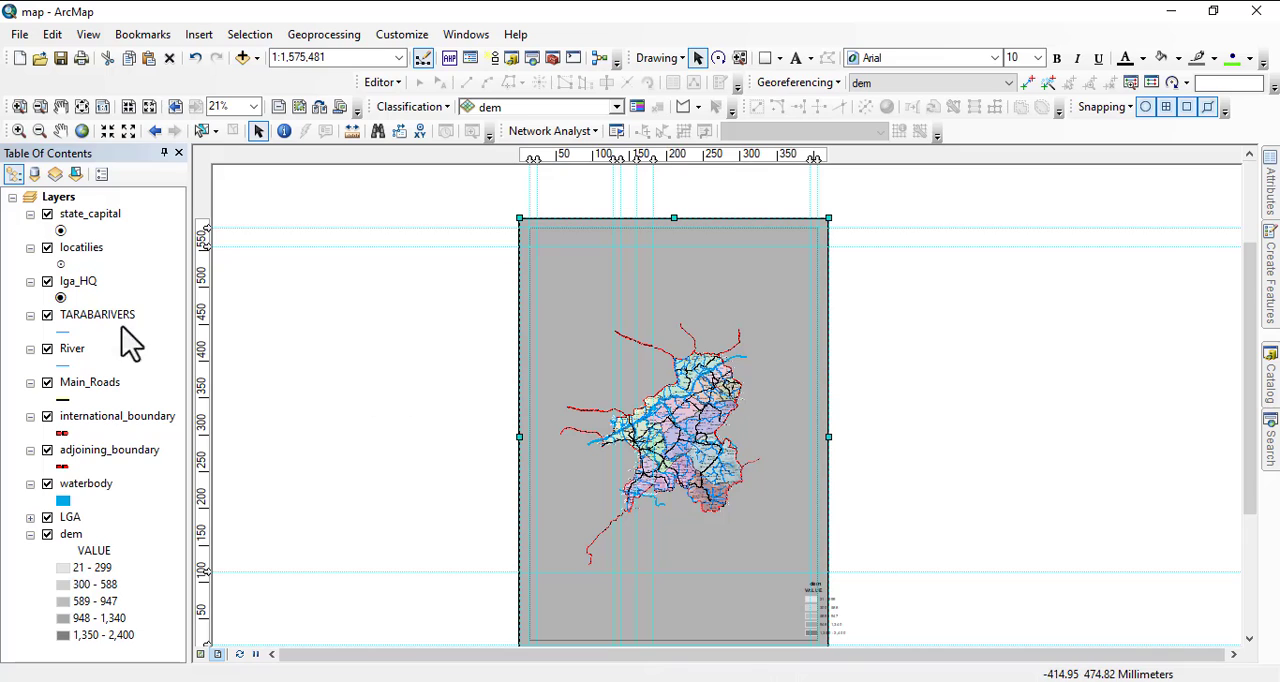
# Fill the inner rectangle around the Taraba map with white and deselect it.
pyautogui.click(575, 345)
pyautogui.rightClick(576, 282)
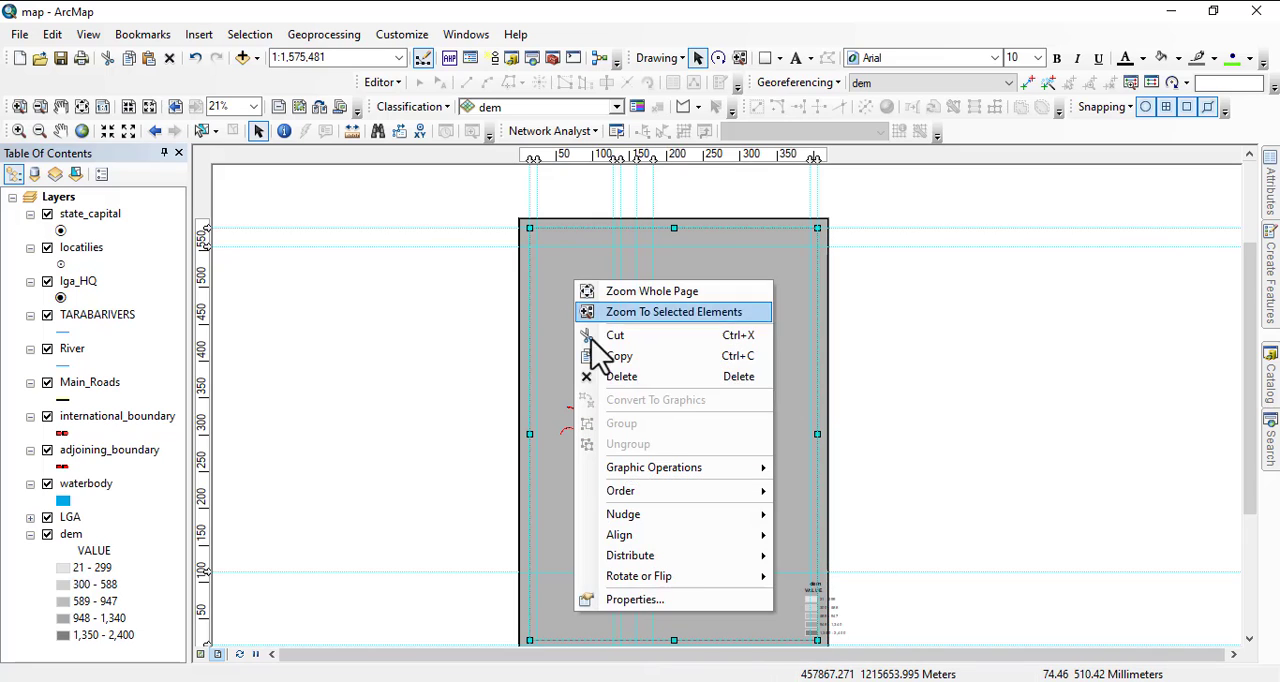
pyautogui.click(632, 599)
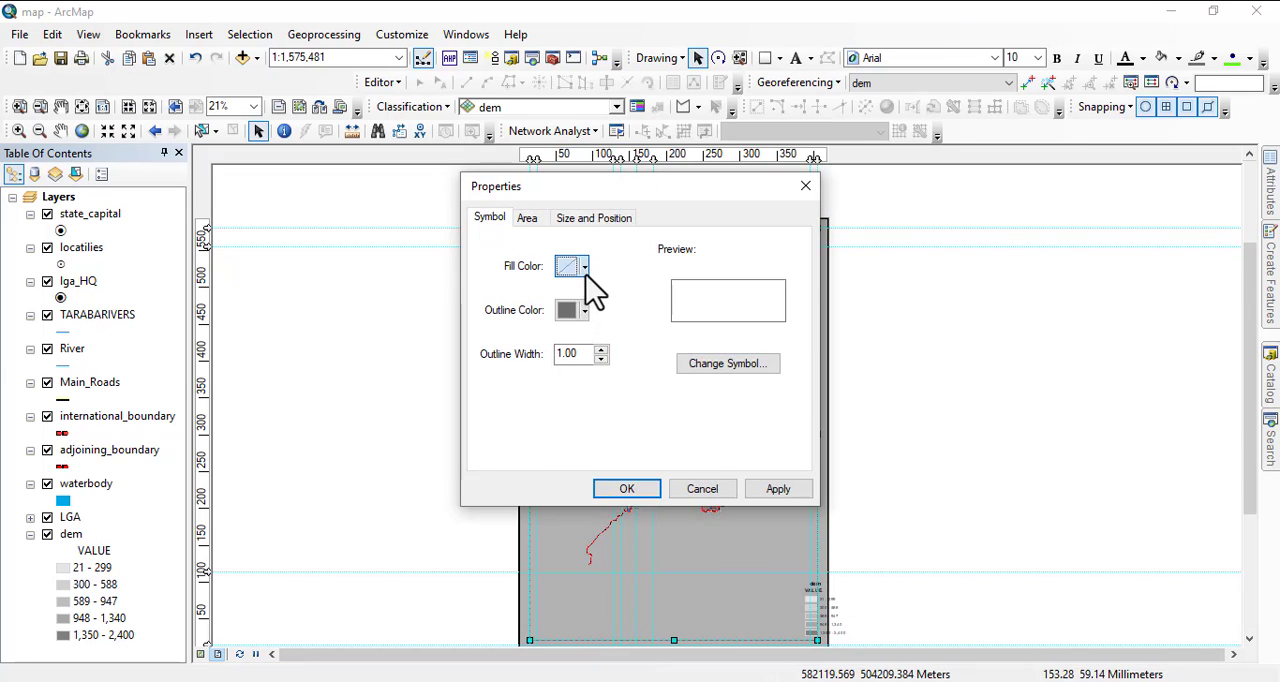
pyautogui.click(584, 268)
pyautogui.click(564, 316)
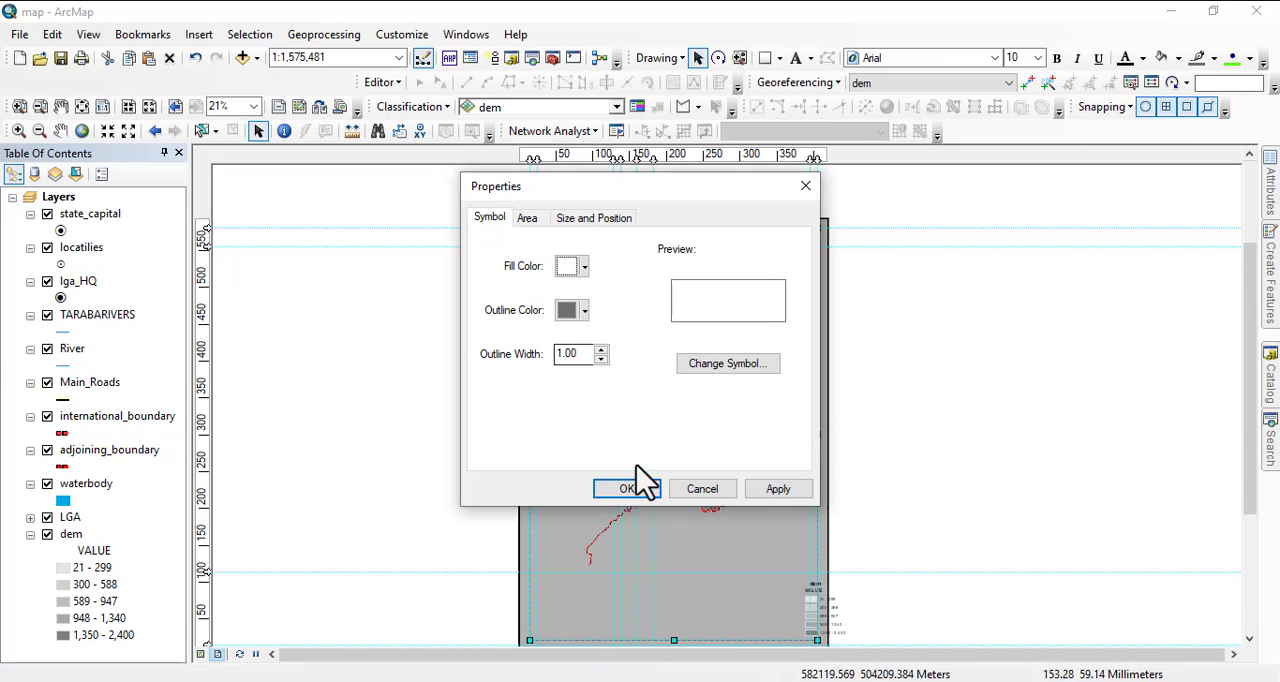
pyautogui.click(628, 488)
pyautogui.rightClick(558, 330)
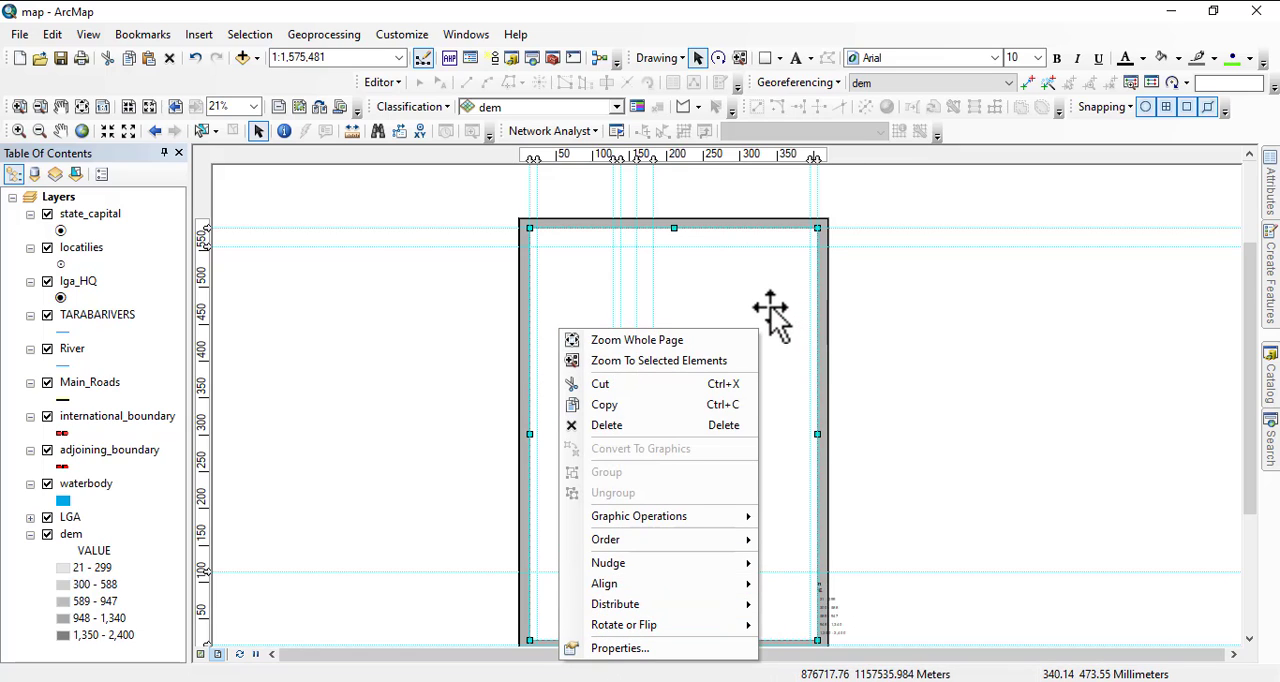
pyautogui.click(985, 373)
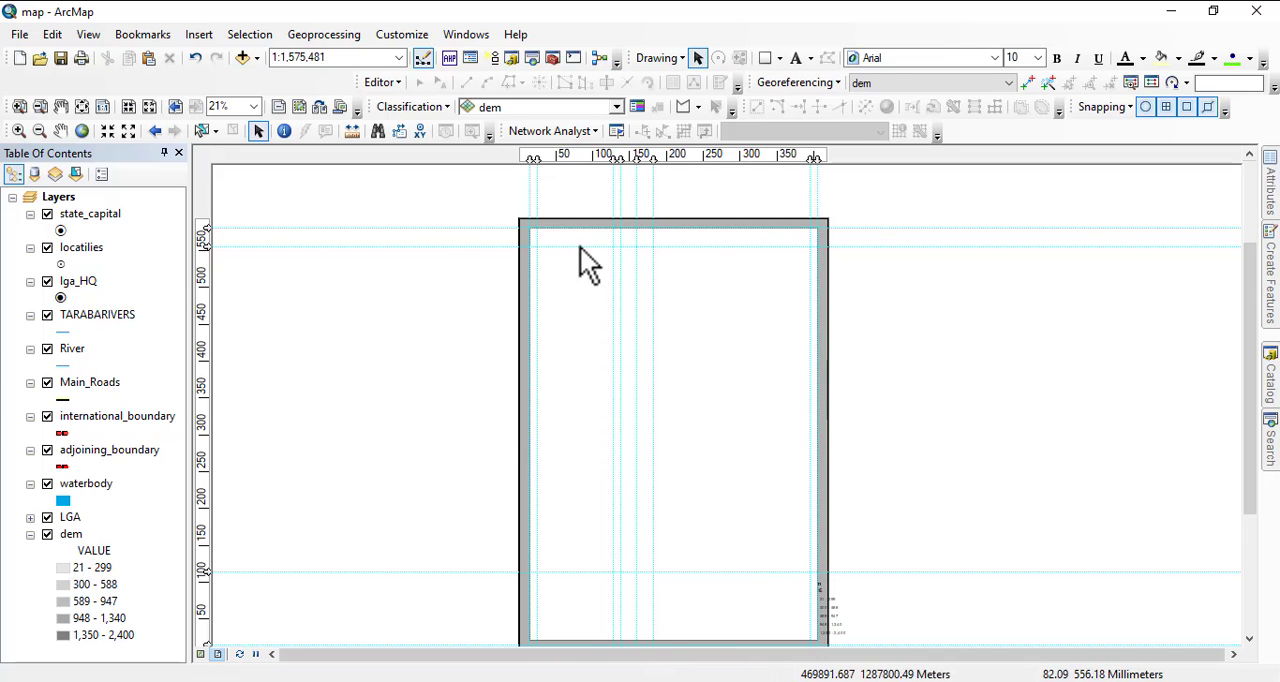
# Select the outer gray rectangle again and send it to the very back of the layout.
pyautogui.click(683, 291)
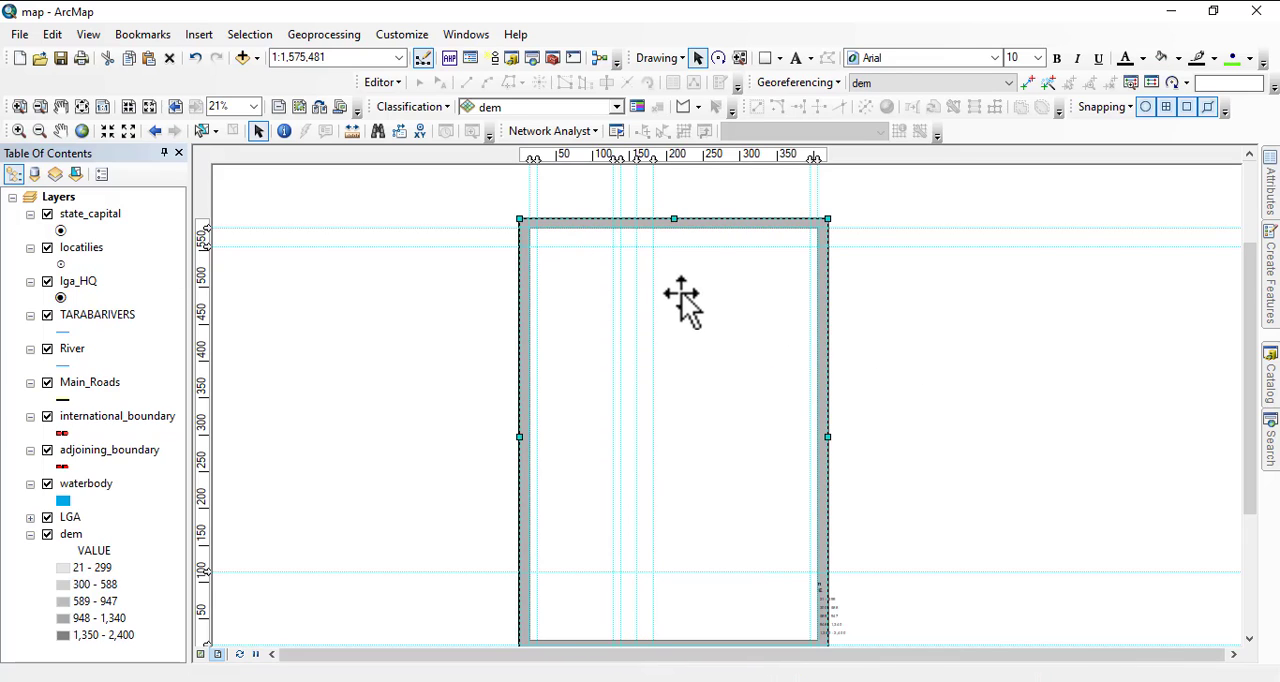
pyautogui.rightClick(664, 291)
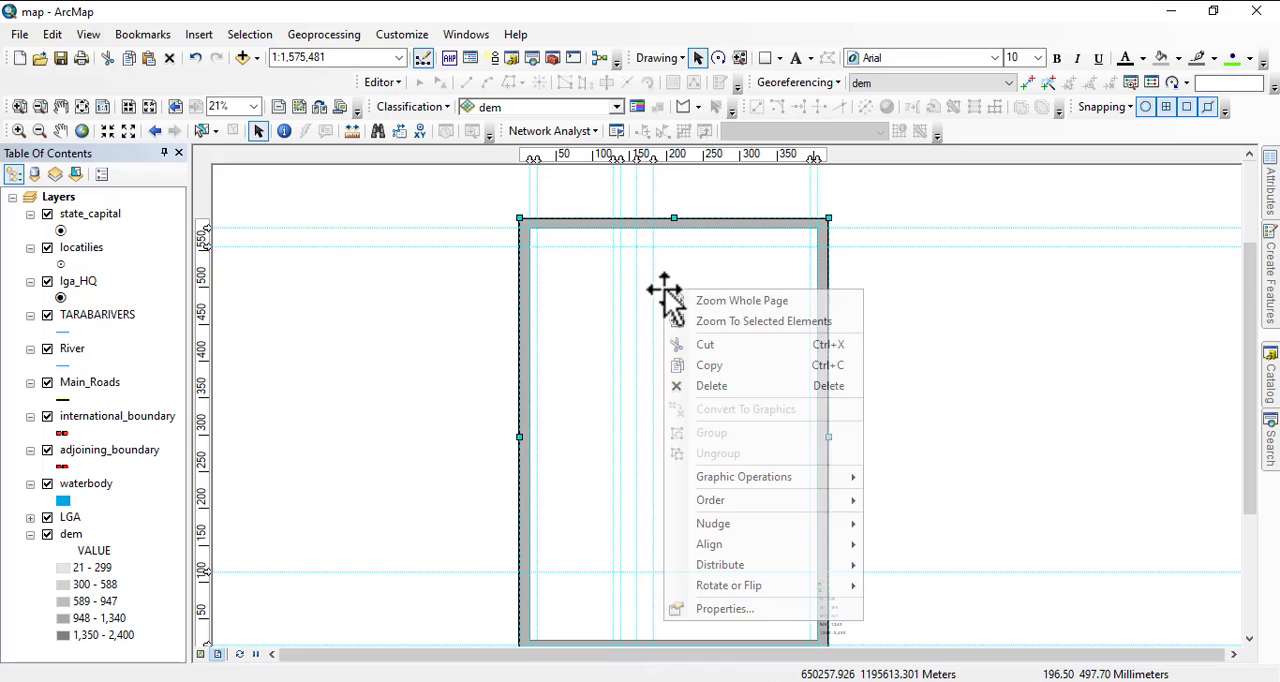
pyautogui.moveTo(727, 501)
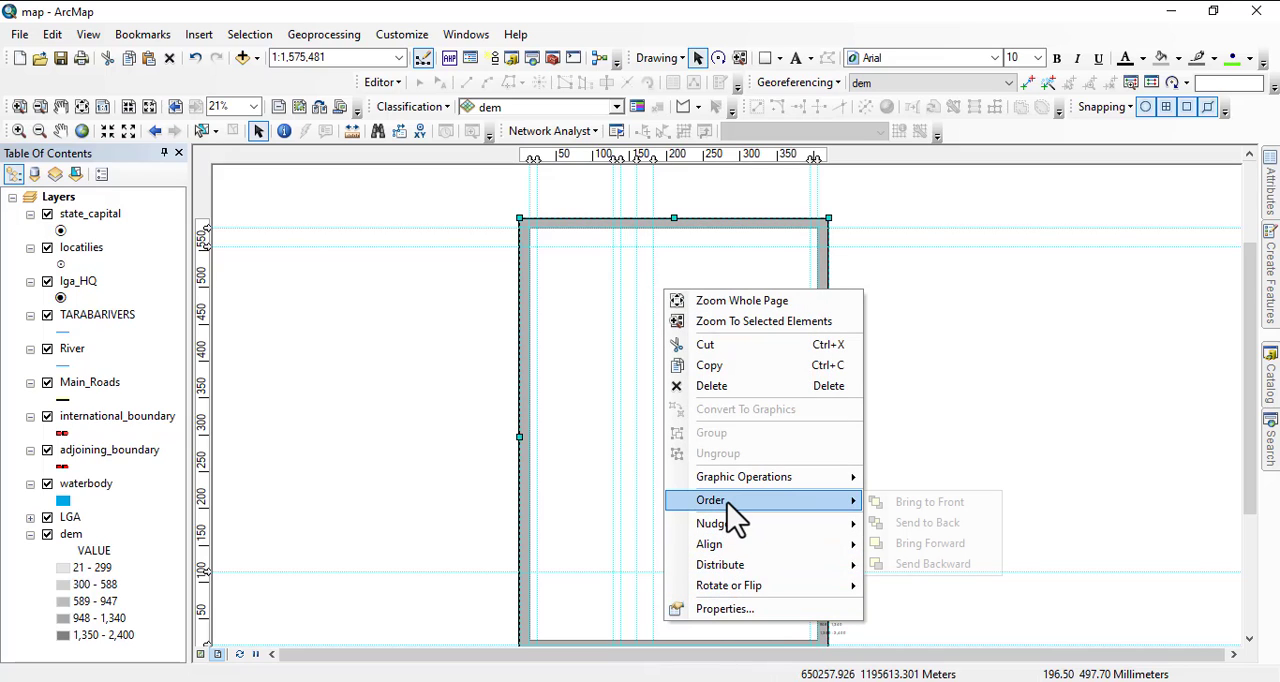
pyautogui.click(941, 524)
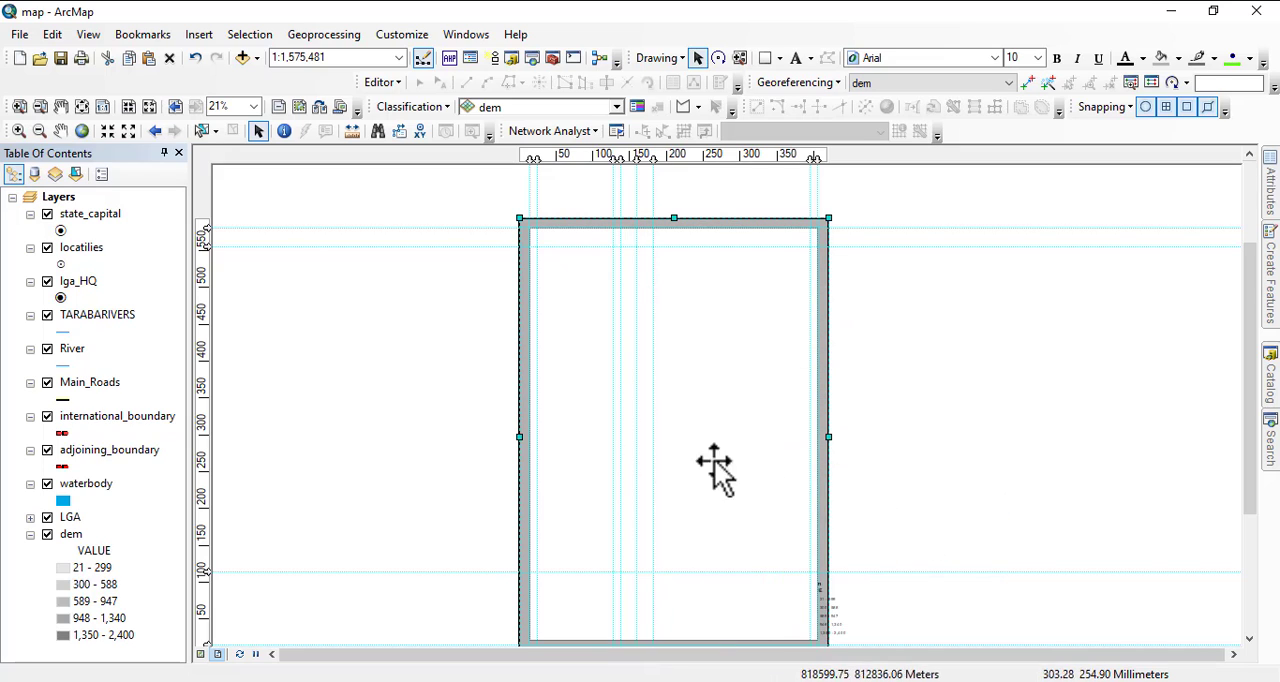
# Send the white inner rectangle to the back of the layout.
pyautogui.rightClick(585, 384)
pyautogui.moveTo(777, 263)
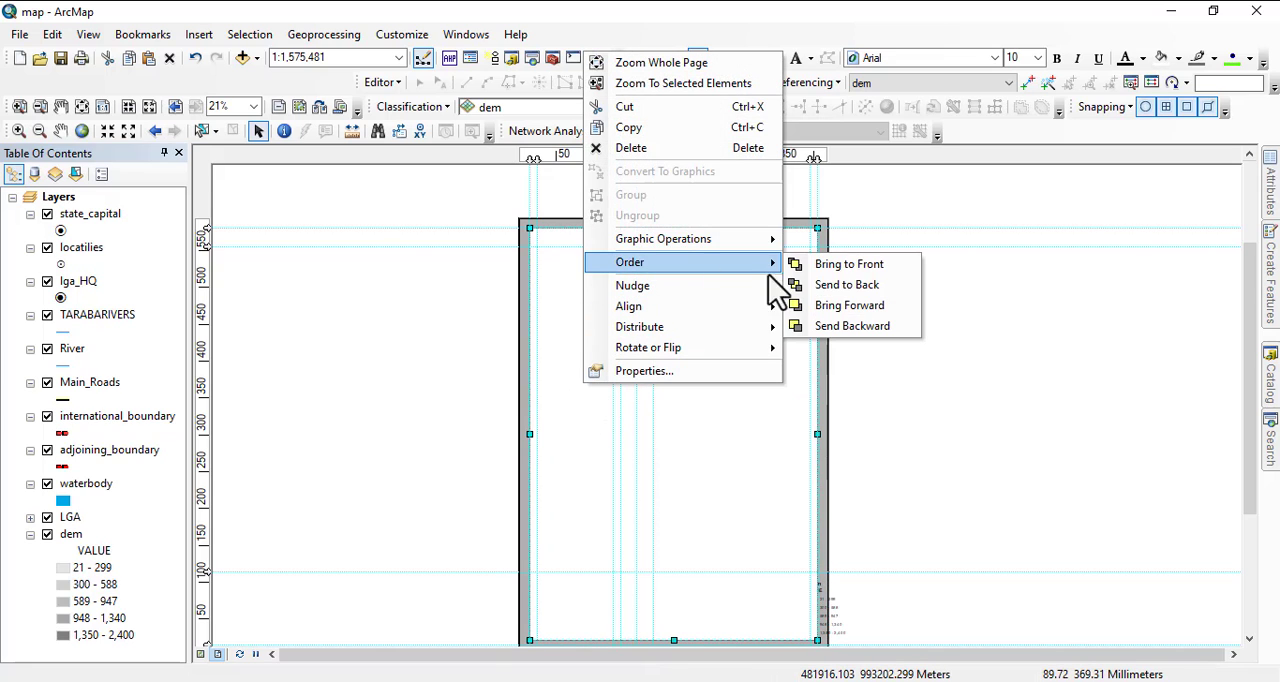
pyautogui.click(868, 290)
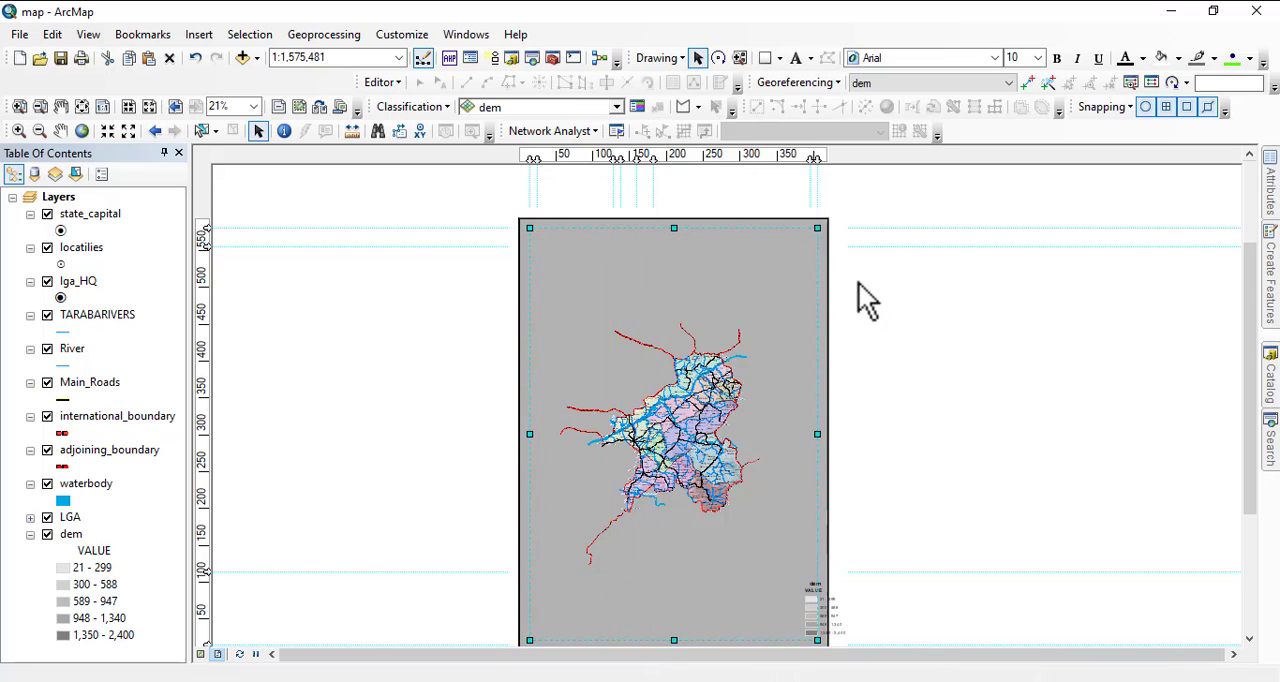
# Send the selected inner rectangle around the Taraba map to the back once more.
pyautogui.rightClick(569, 325)
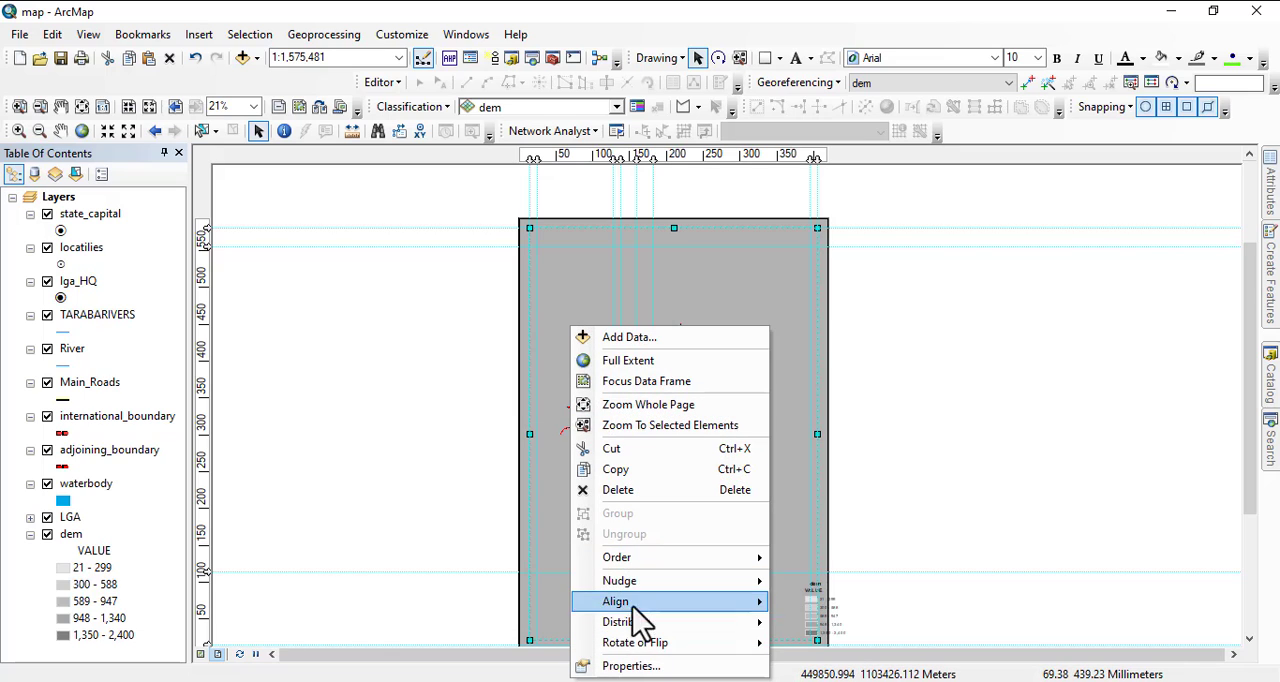
pyautogui.moveTo(632, 563)
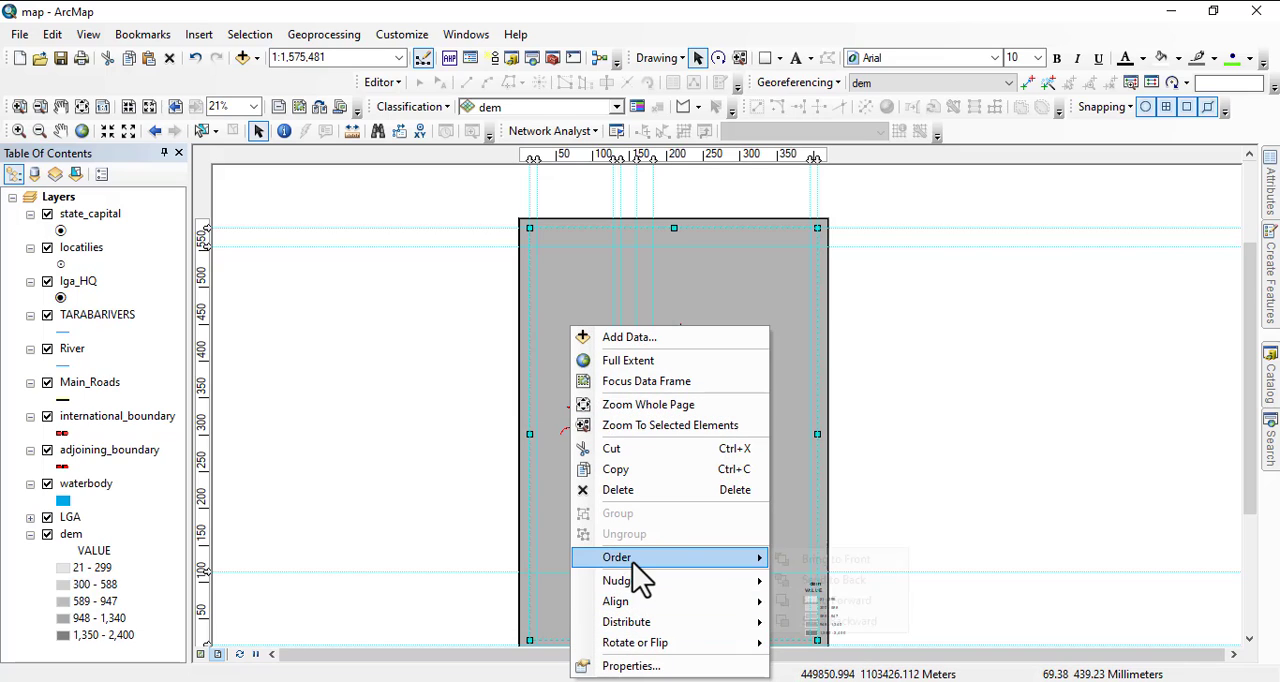
pyautogui.click(826, 582)
pyautogui.moveTo(702, 588); pyautogui.dragTo(747, 374)
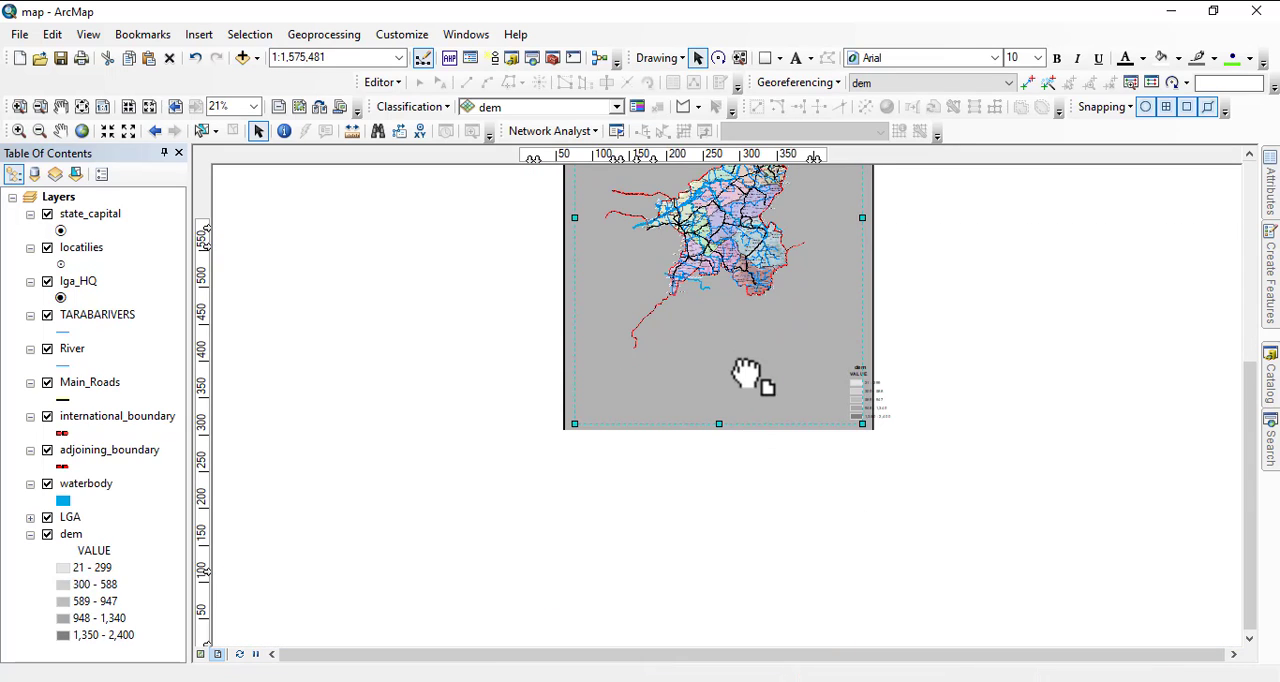
# Send the Taraba map data frame to the back of the layout.
pyautogui.rightClick(572, 336)
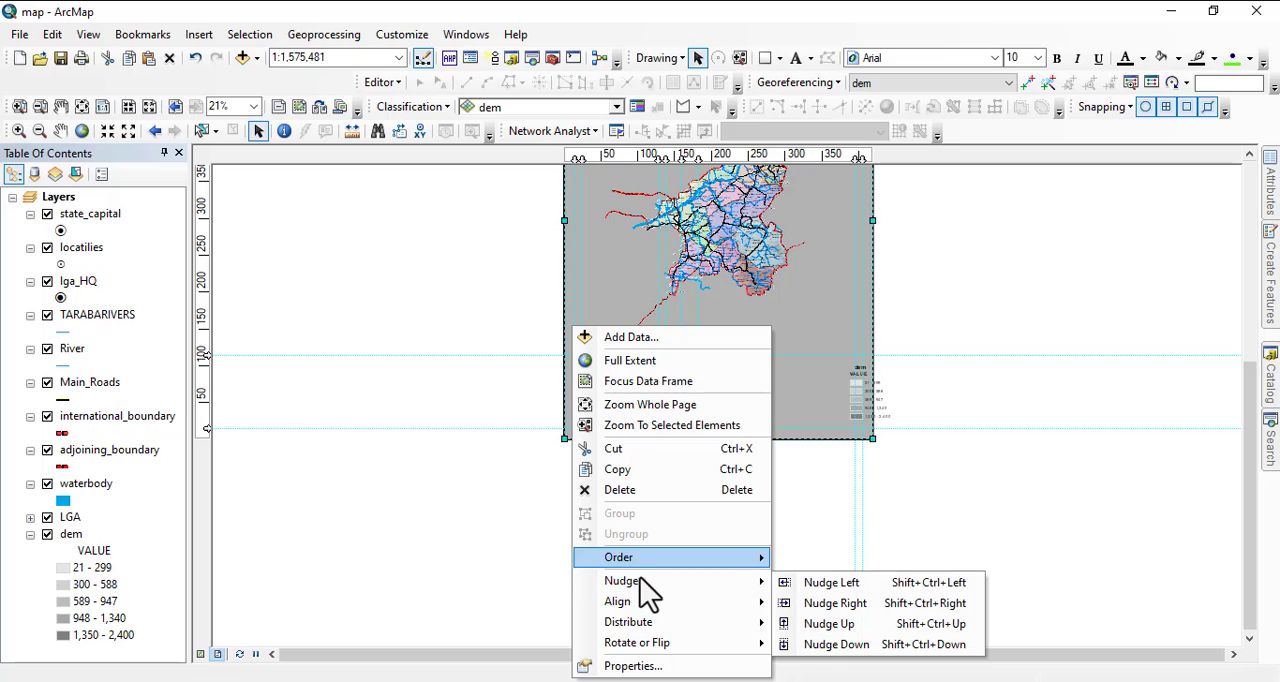
pyautogui.moveTo(637, 559)
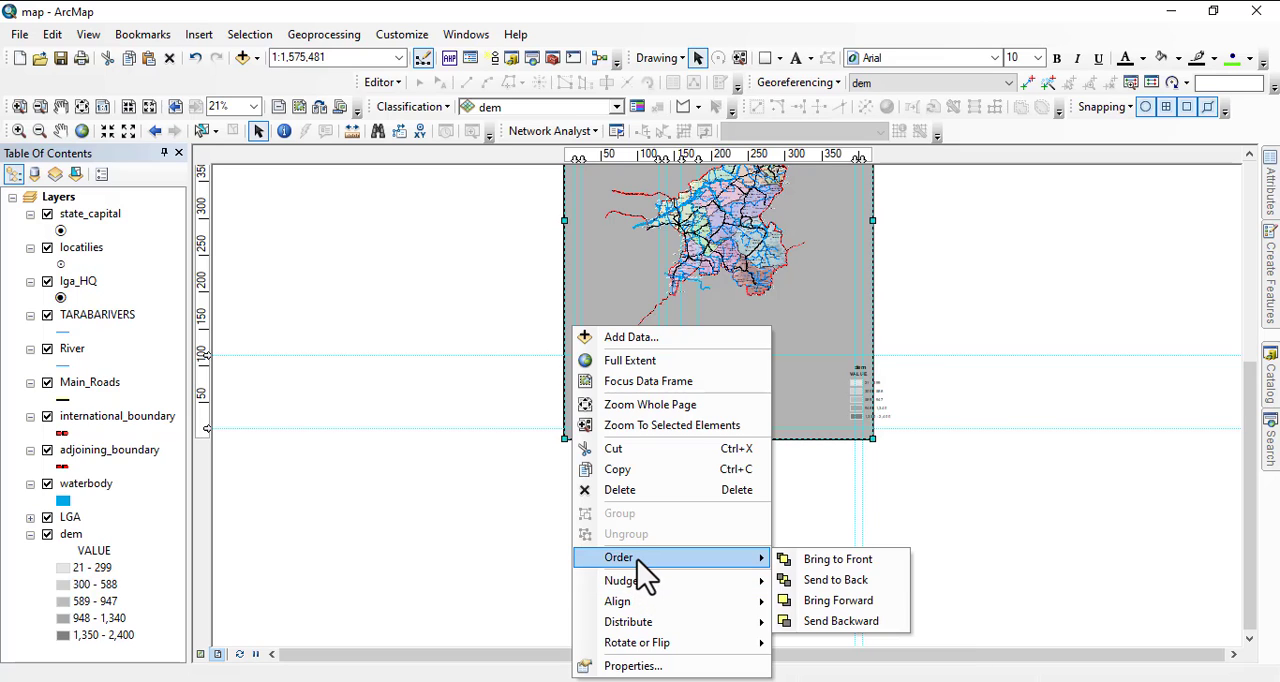
pyautogui.click(829, 584)
pyautogui.moveTo(731, 394); pyautogui.dragTo(747, 491)
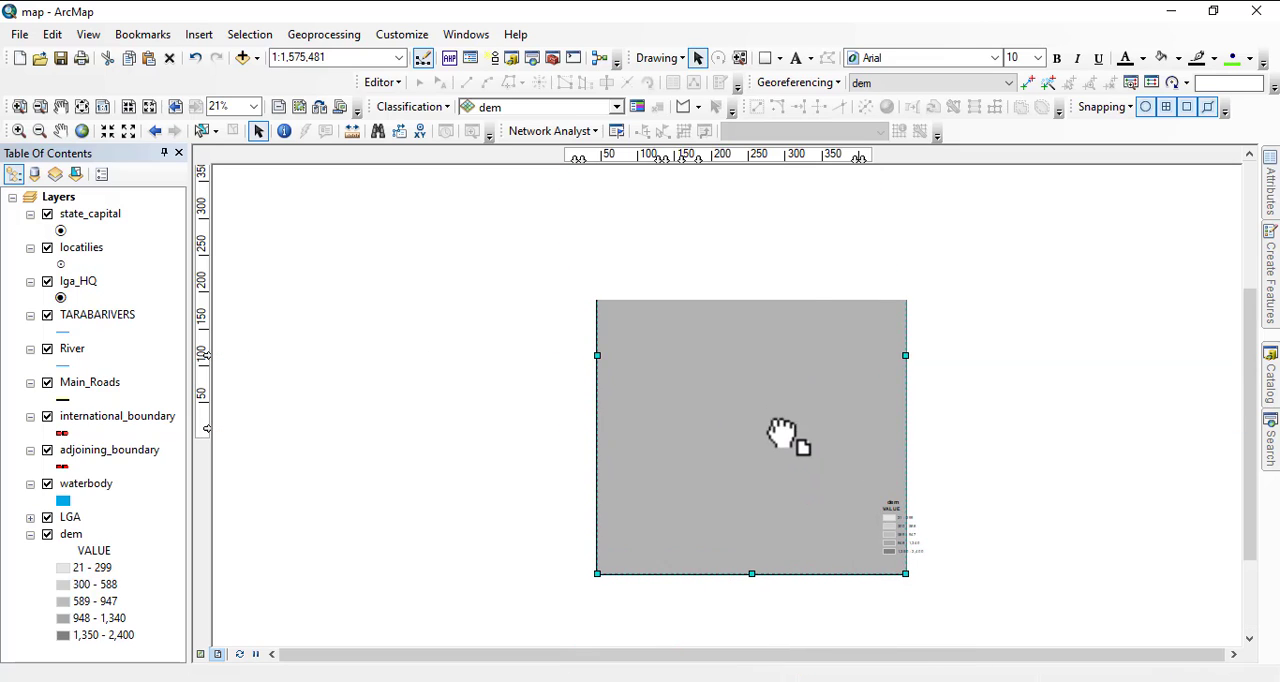
# Send the gray outer rectangle to the back, behind the Taraba data frame.
pyautogui.rightClick(817, 362)
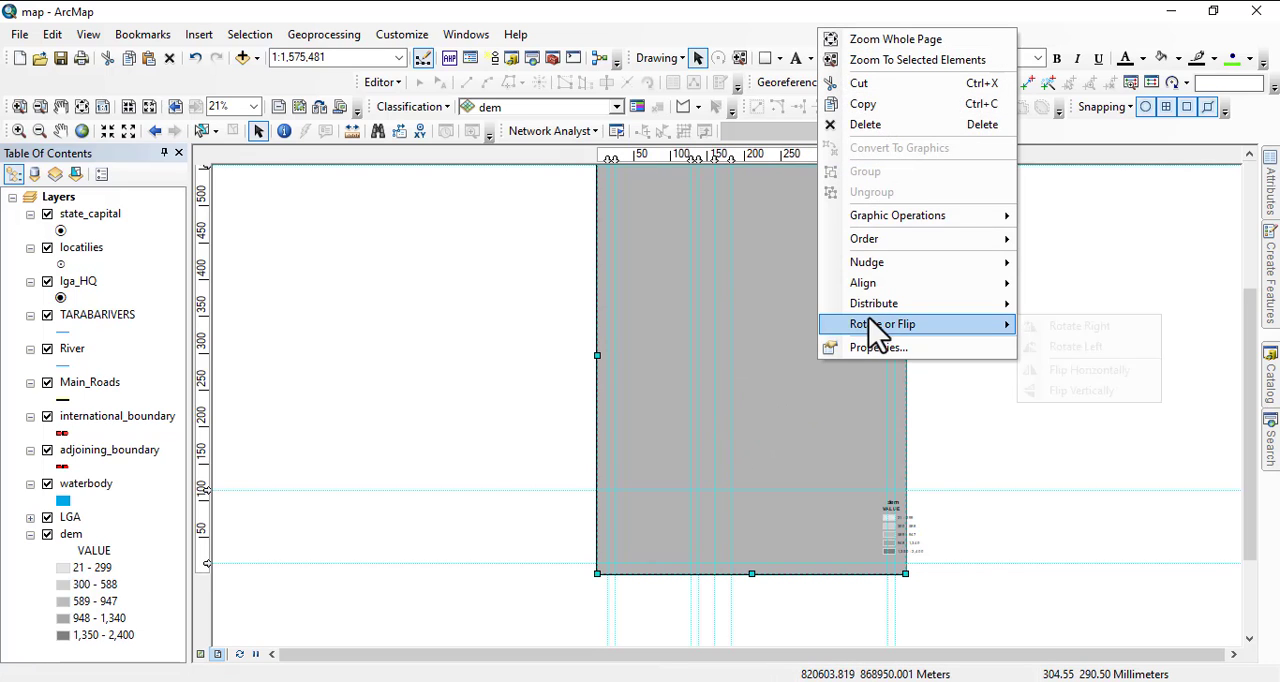
pyautogui.moveTo(872, 303)
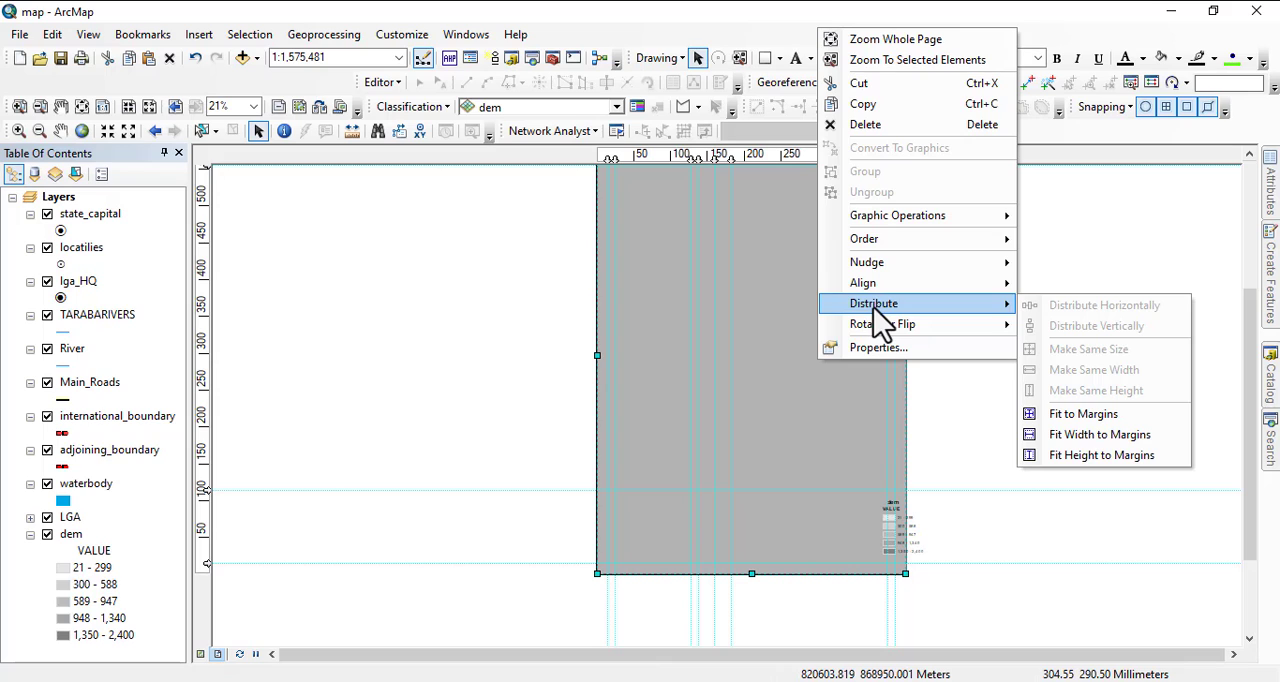
pyautogui.moveTo(890, 242)
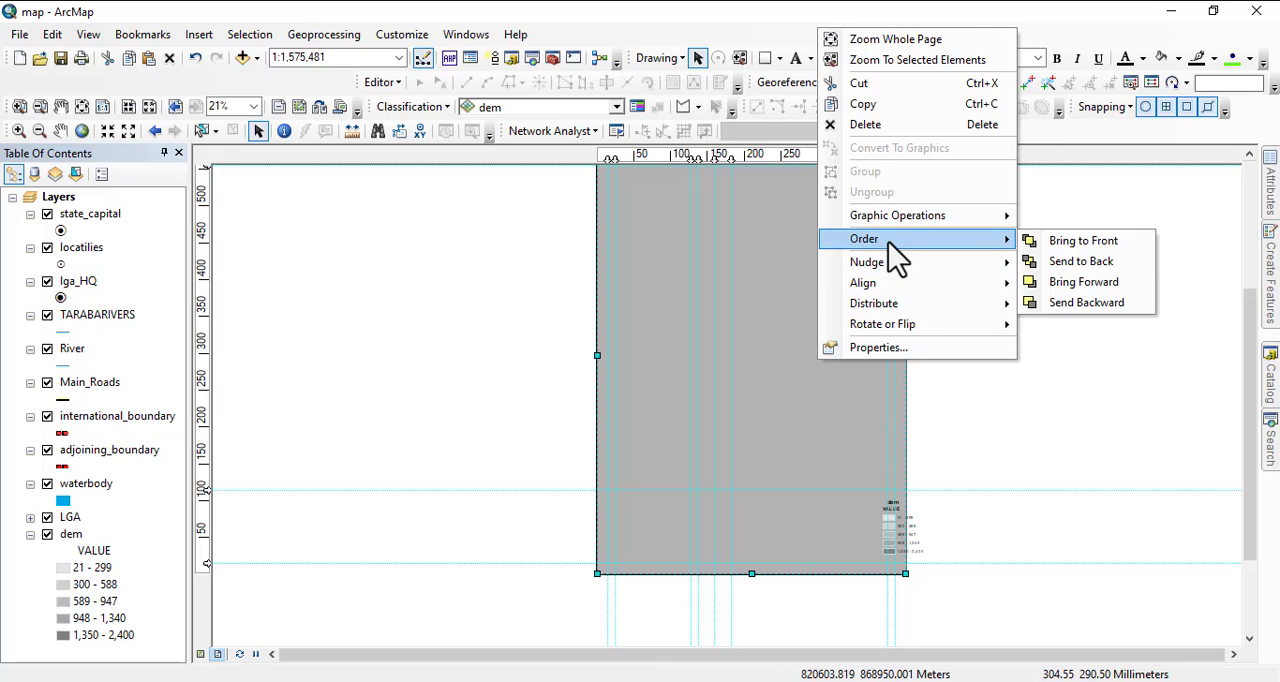
pyautogui.click(1098, 264)
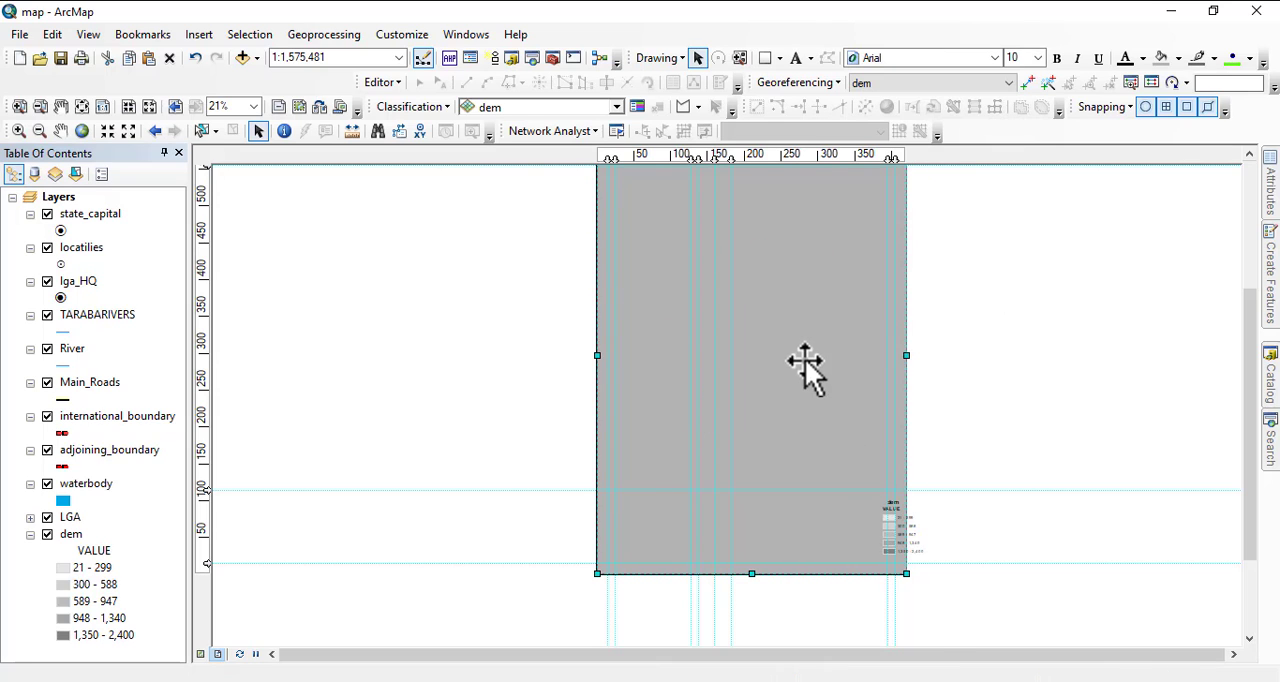
# Move the white inner rectangle and the gray outer rectangle off the page, into the empty area to its left.
pyautogui.moveTo(815, 309); pyautogui.dragTo(499, 362)
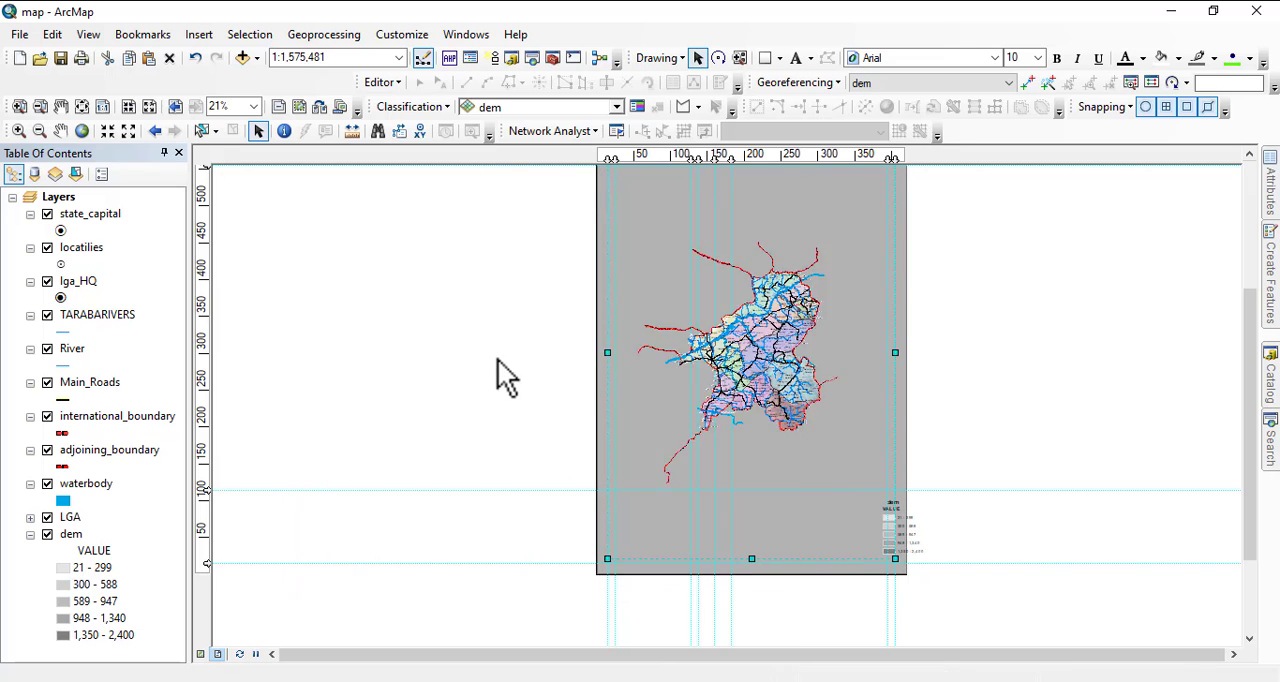
pyautogui.moveTo(830, 318); pyautogui.dragTo(460, 336)
# Select the Taraba map data frame and bring it to the front of the layout.
pyautogui.rightClick(775, 313)
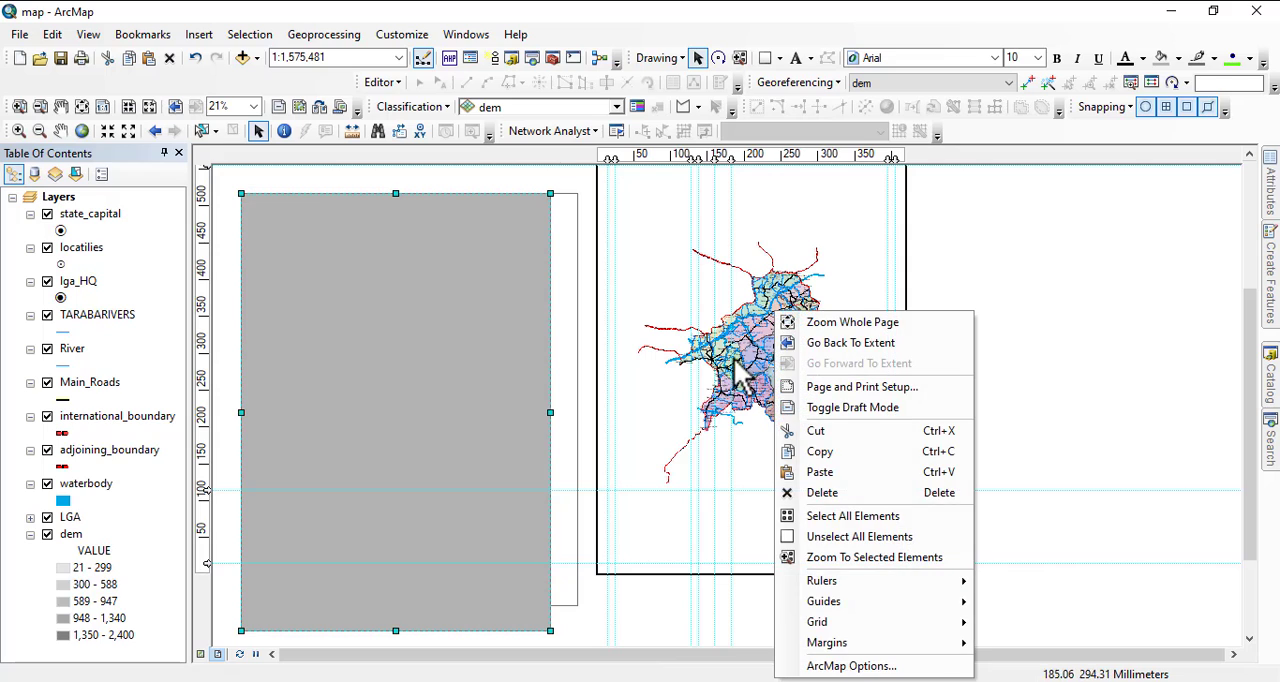
pyautogui.click(655, 403)
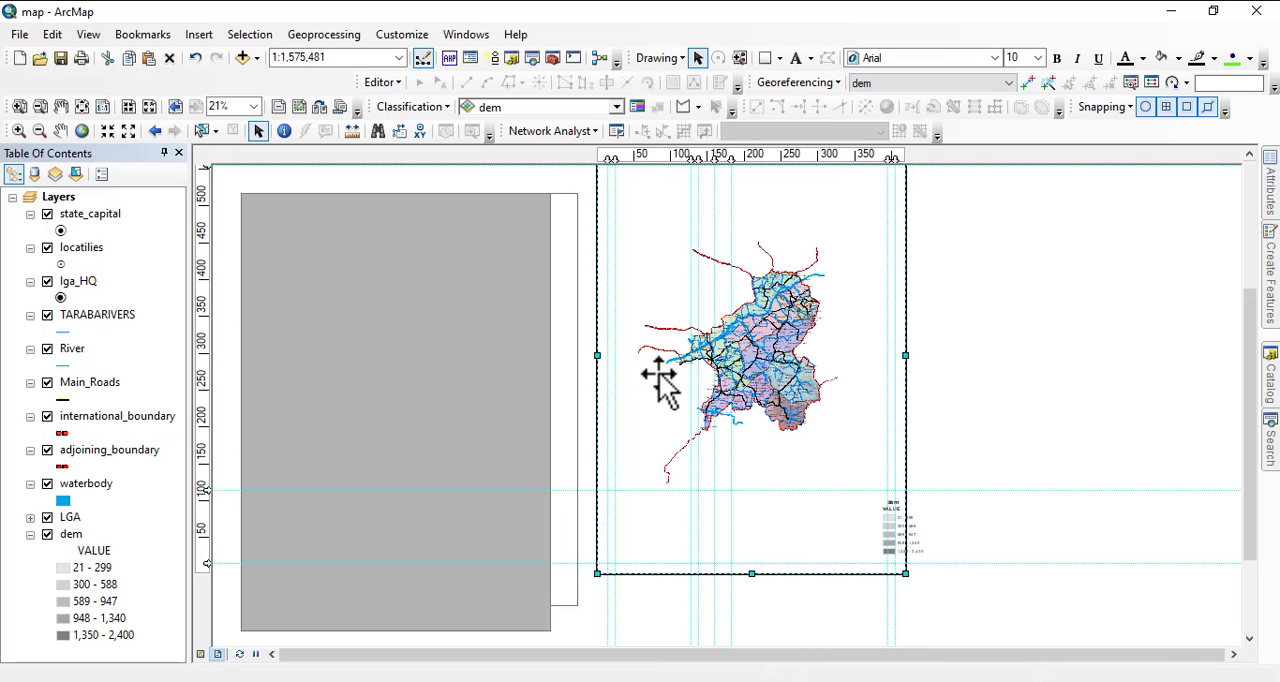
pyautogui.rightClick(660, 378)
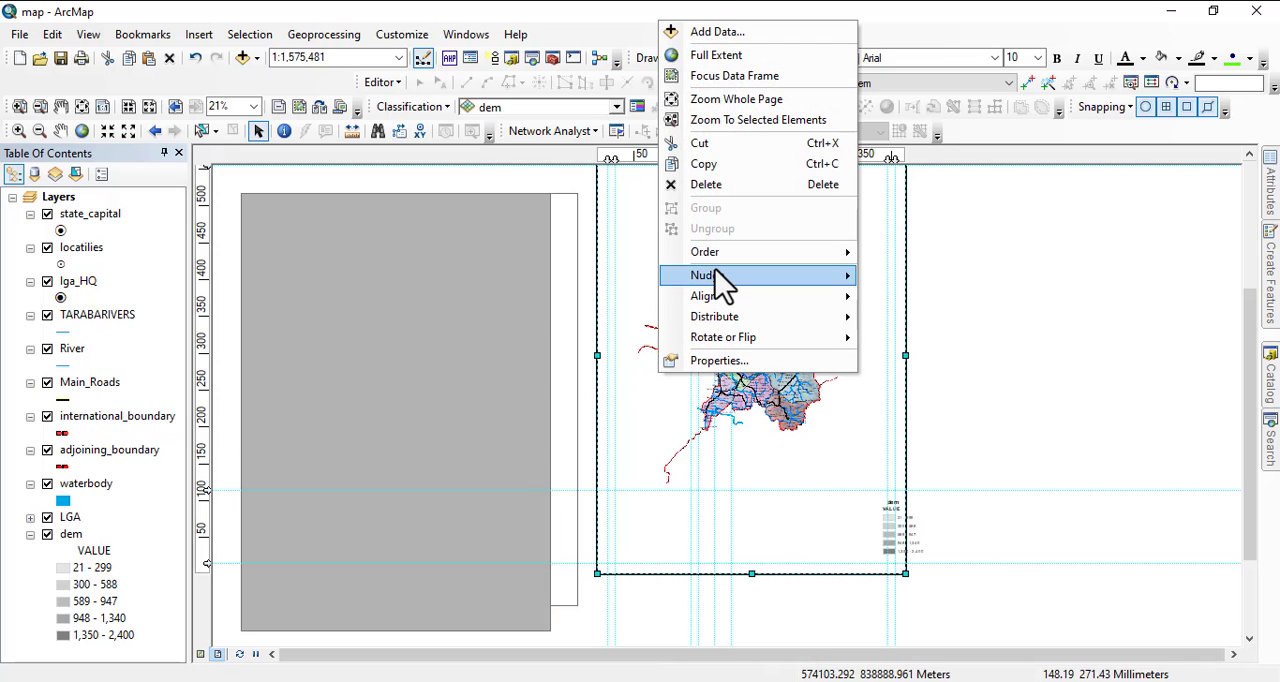
pyautogui.moveTo(714, 268)
pyautogui.moveTo(808, 252)
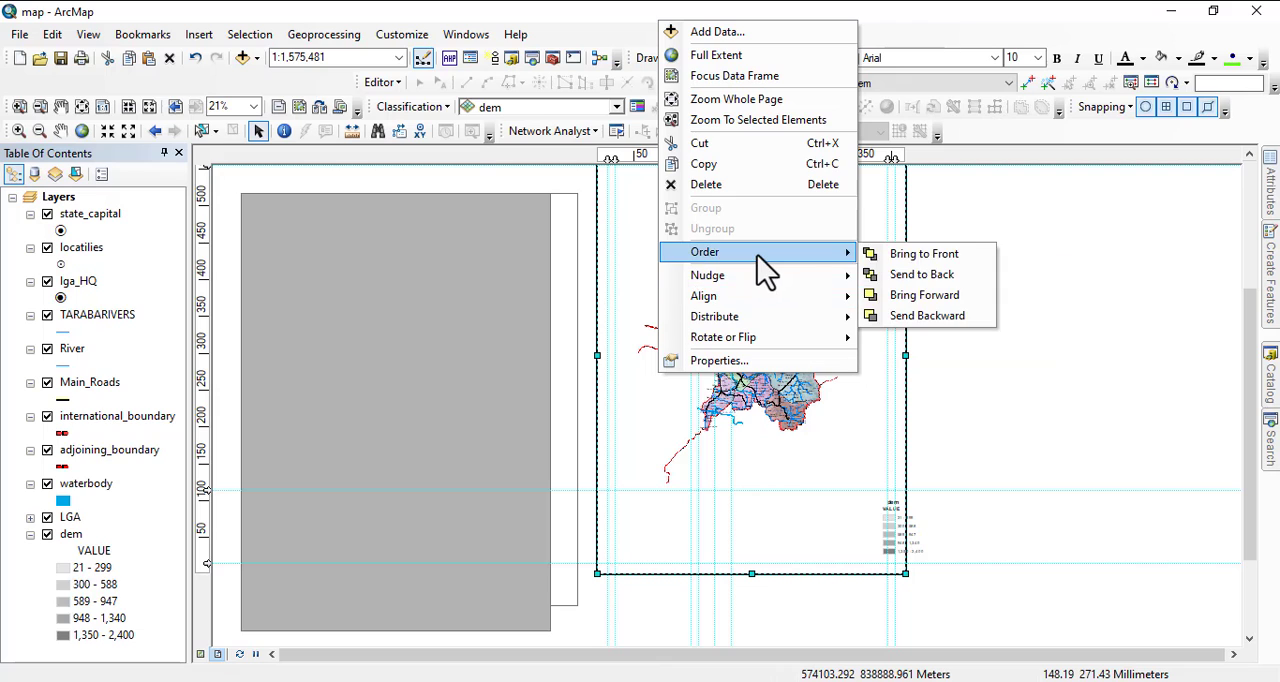
pyautogui.click(910, 258)
# Move the gray rectangle back onto the page over the map frame and send it to the back.
pyautogui.click(428, 346)
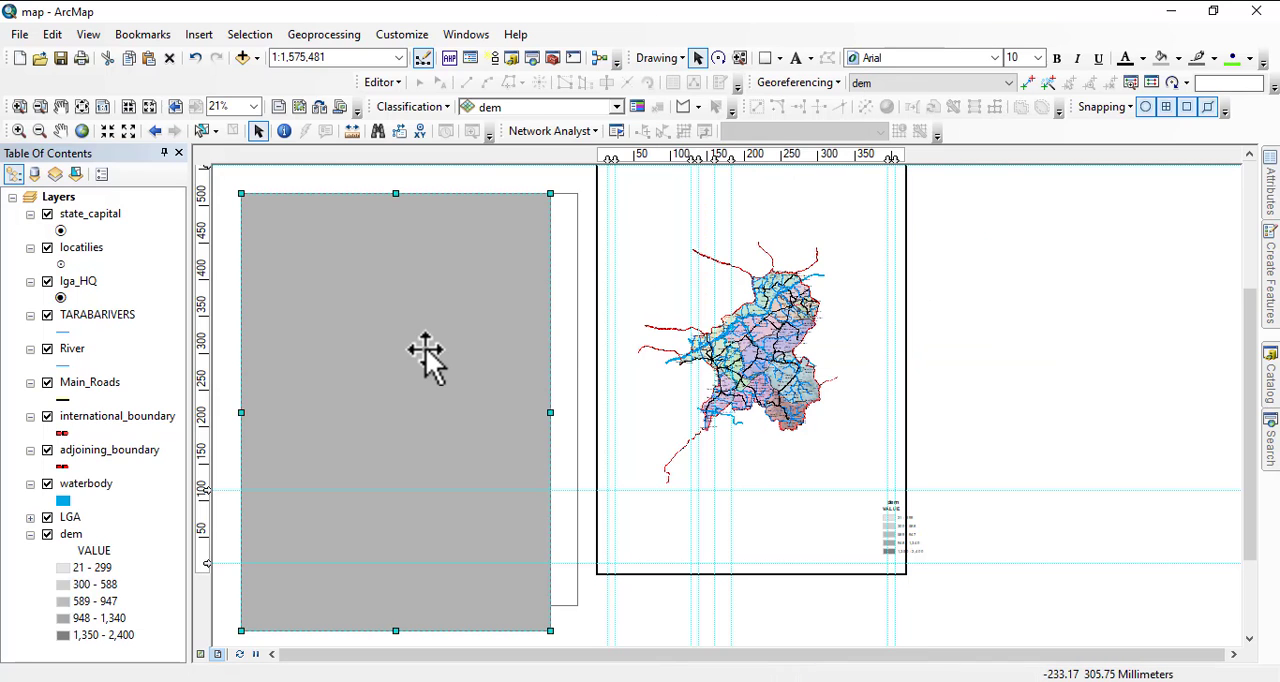
pyautogui.moveTo(425, 348); pyautogui.dragTo(789, 303)
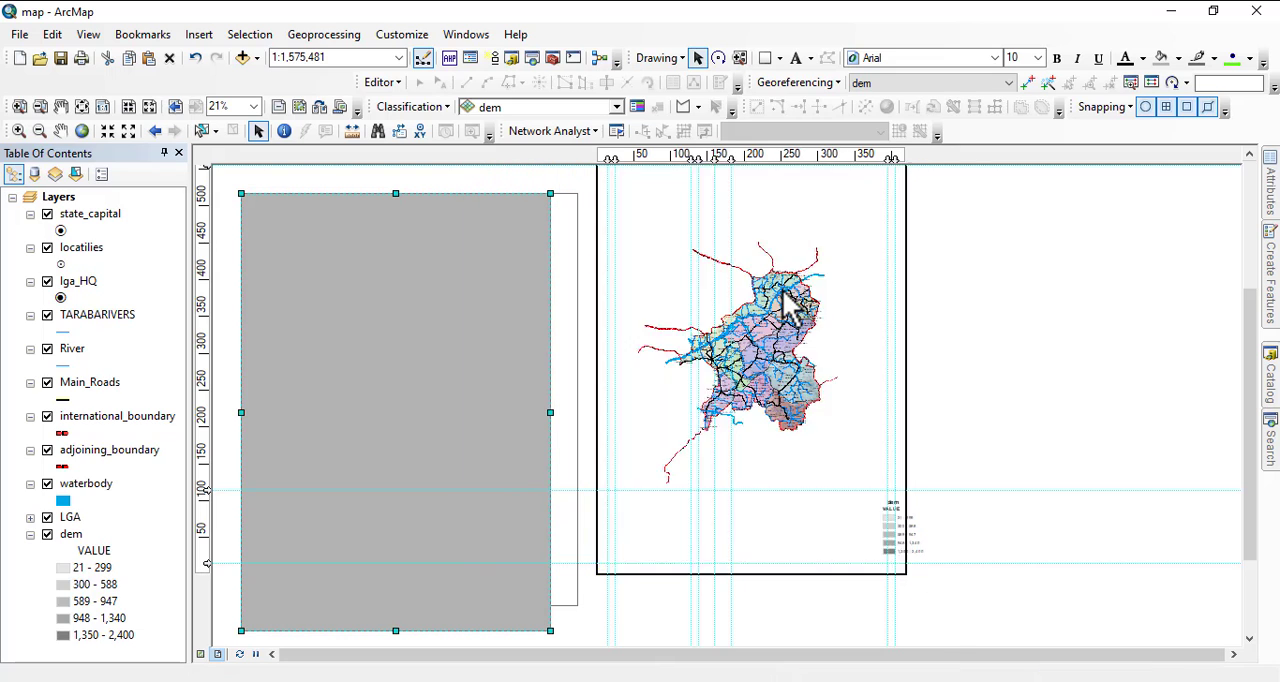
pyautogui.rightClick(665, 267)
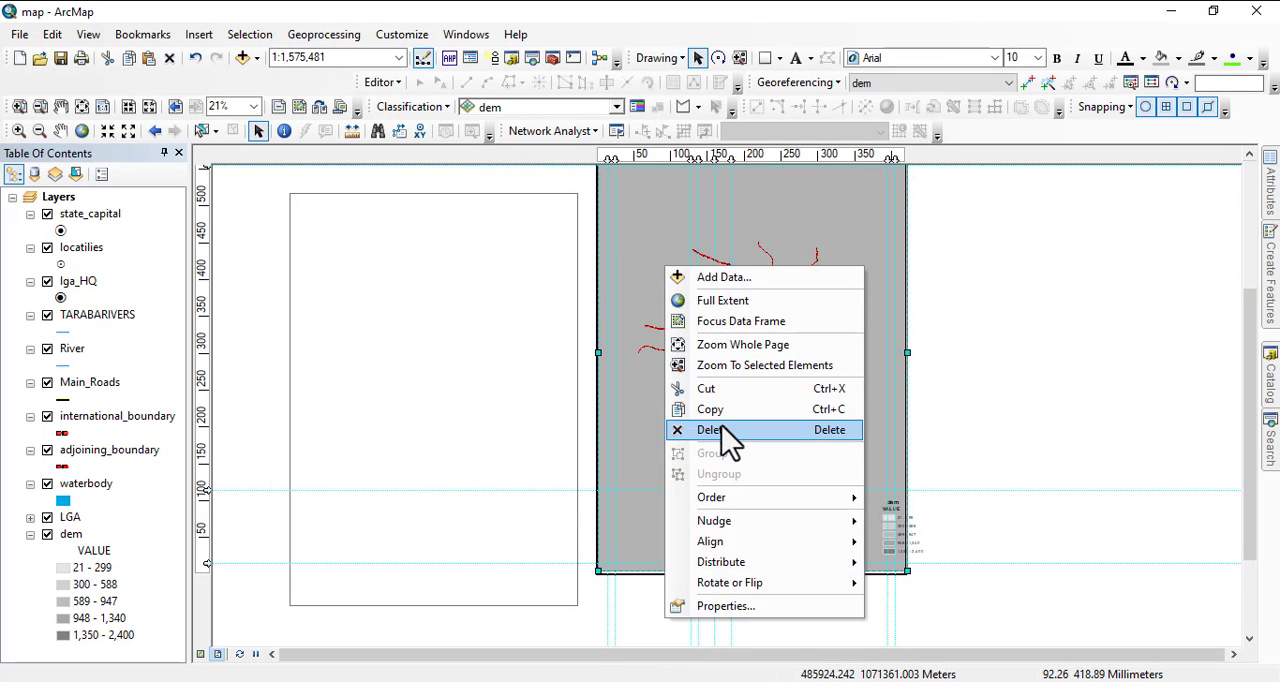
pyautogui.moveTo(735, 497)
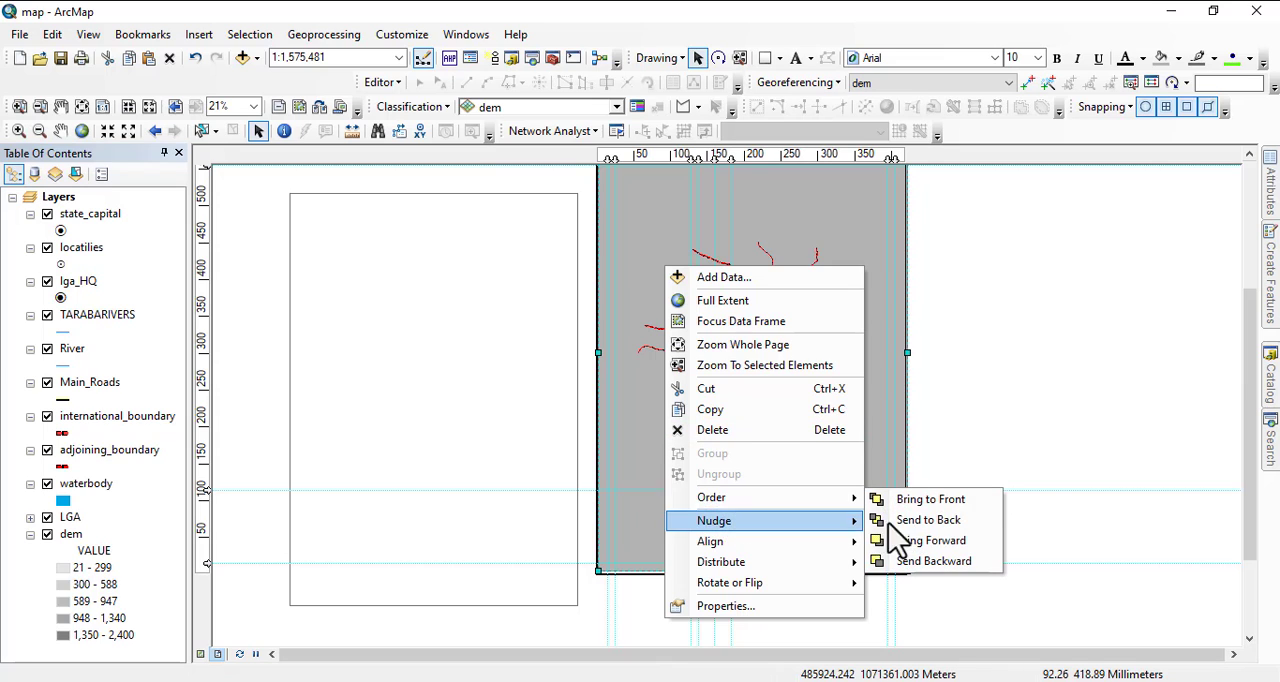
pyautogui.click(911, 522)
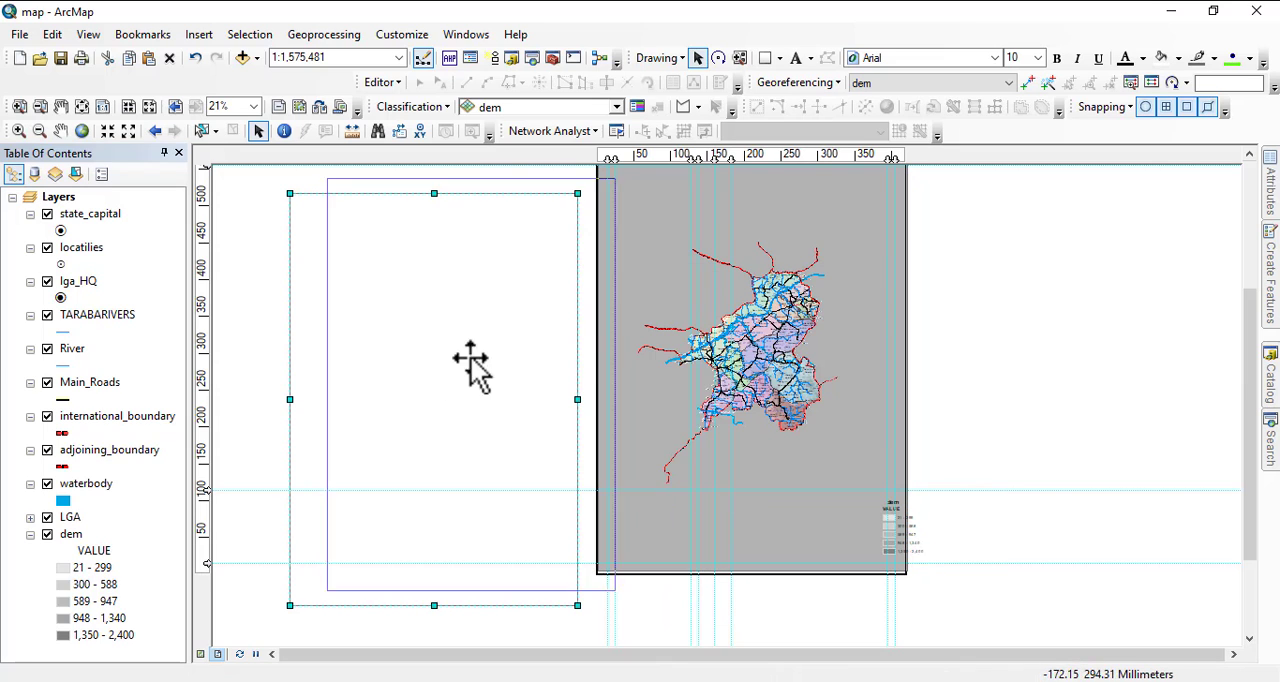
# Move the white inner rectangle back onto the page, between the gray rectangle and the map.
pyautogui.click(752, 318)
pyautogui.moveTo(765, 368); pyautogui.dragTo(733, 457)
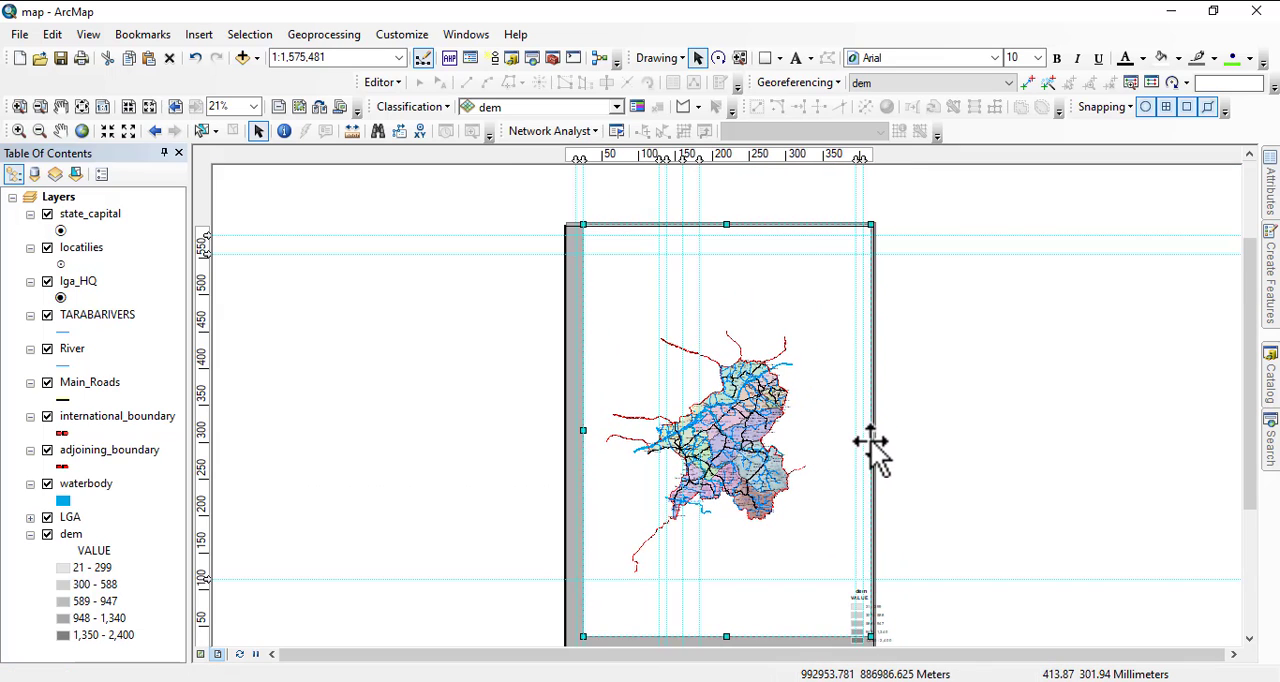
pyautogui.moveTo(777, 450); pyautogui.dragTo(931, 463)
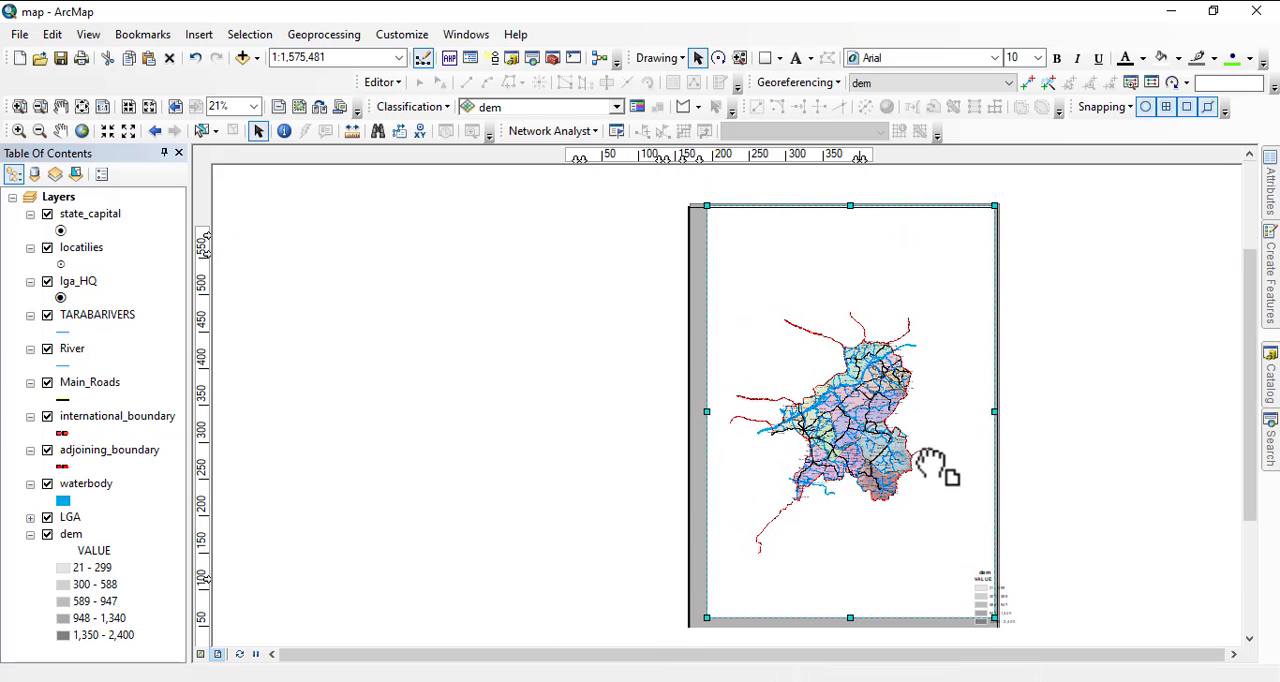
# Move the white rectangle and the Taraba data frame off to the left of the page and the gray rectangle toward the right.
pyautogui.moveTo(920, 309); pyautogui.dragTo(600, 318)
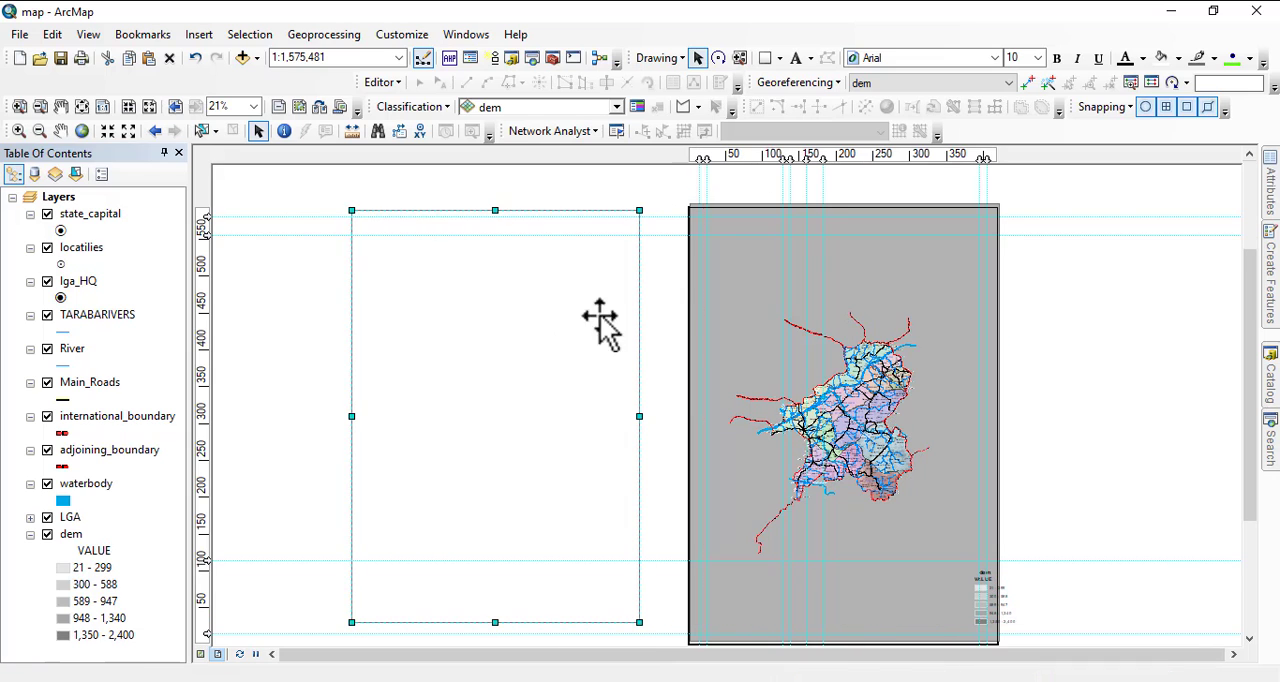
pyautogui.click(729, 295)
pyautogui.moveTo(733, 294); pyautogui.dragTo(401, 267)
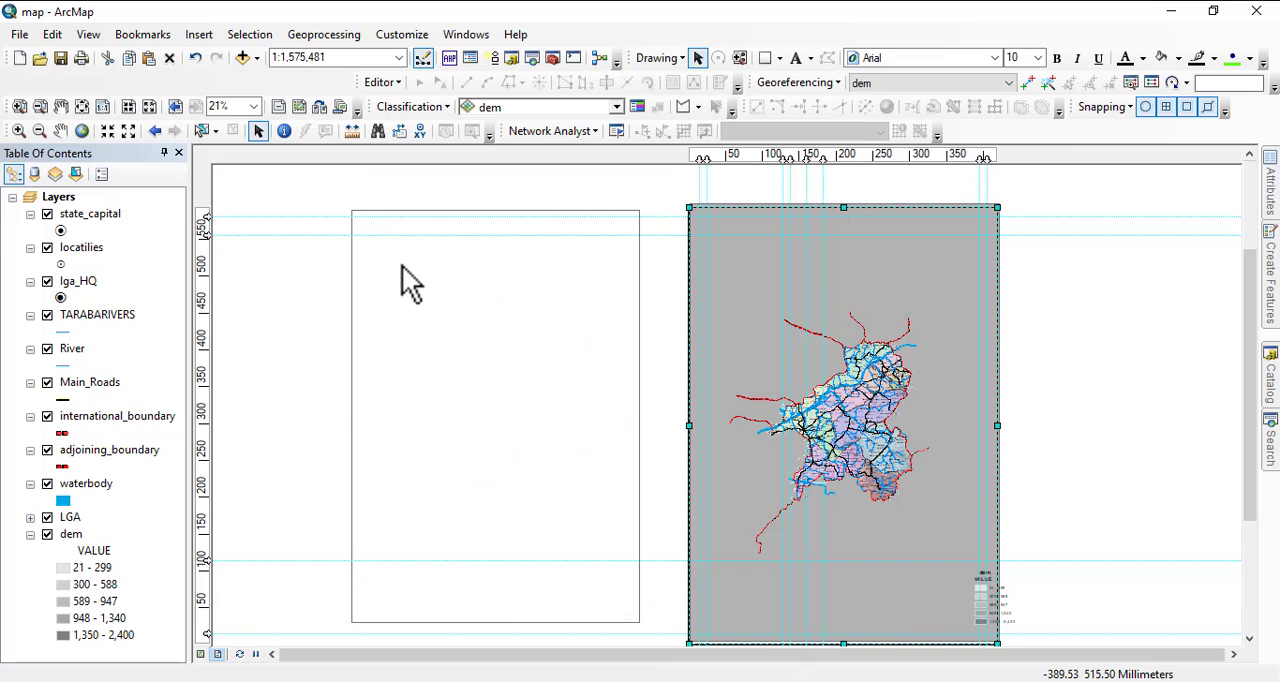
pyautogui.click(878, 313)
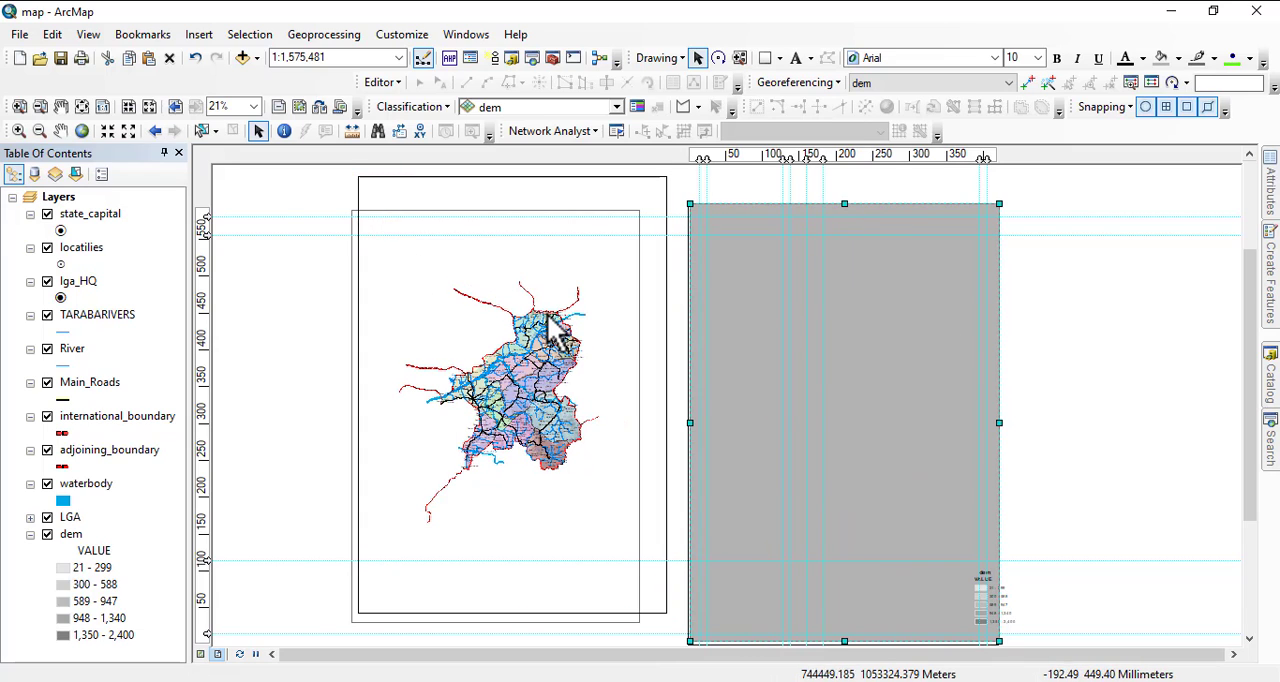
pyautogui.moveTo(755, 338); pyautogui.dragTo(1012, 358)
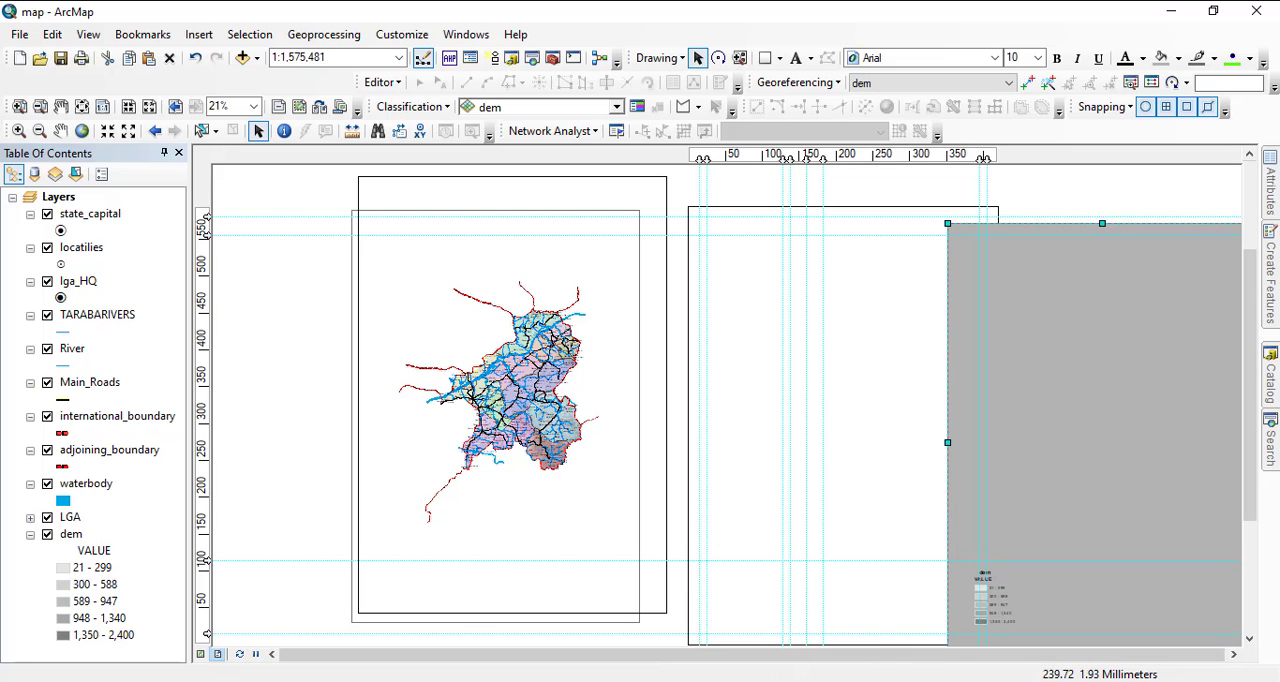
# Switch to the geopolitical MAP document, examine its gray border, title and inner frame, and return to the map document.
pyautogui.click(777, 643)
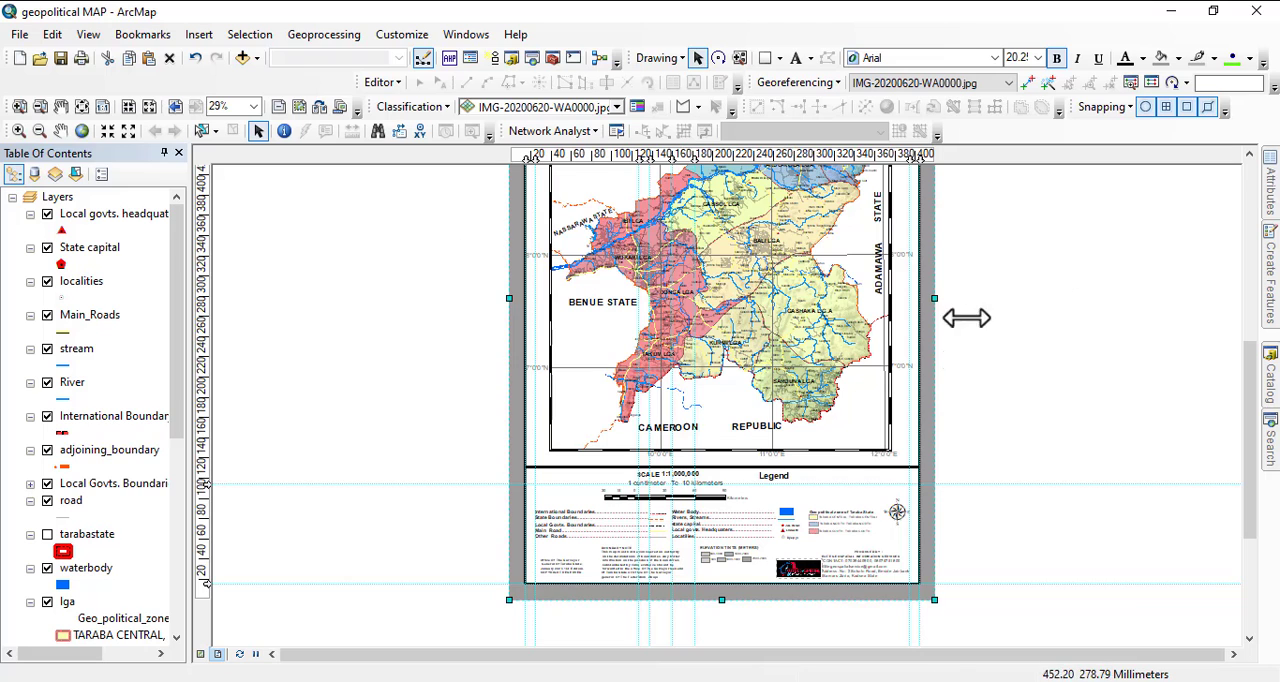
pyautogui.moveTo(887, 371); pyautogui.dragTo(905, 485)
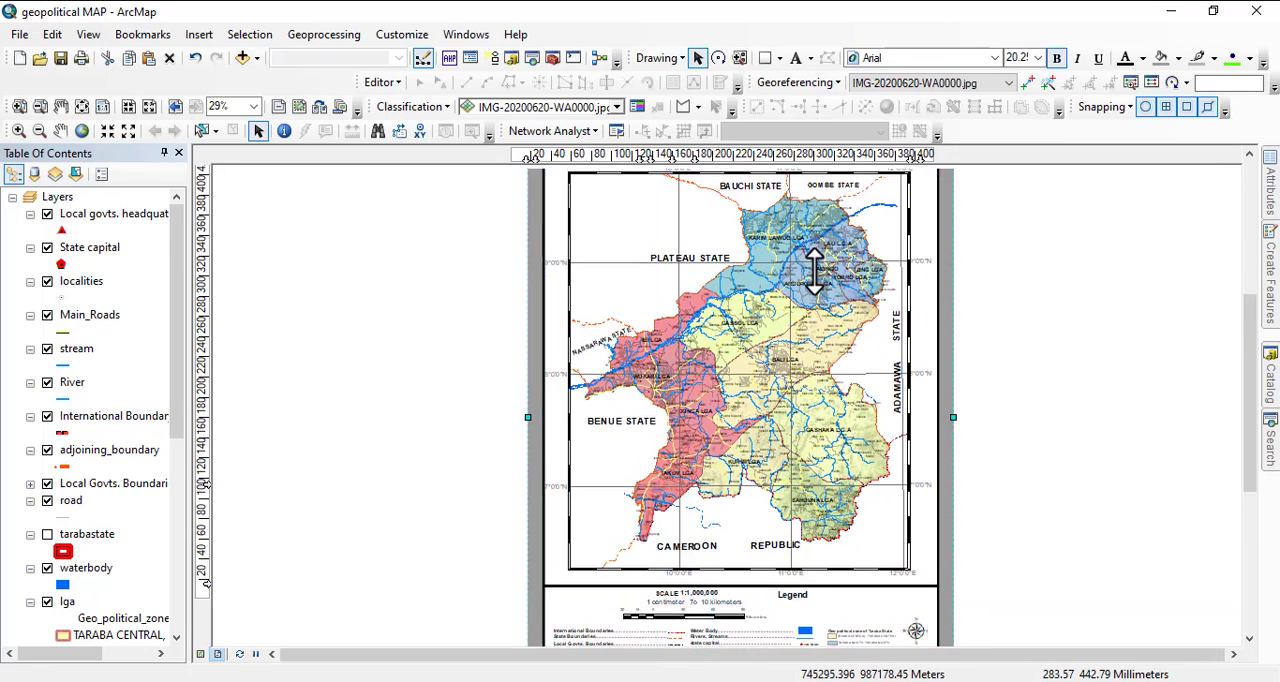
pyautogui.moveTo(811, 266); pyautogui.dragTo(843, 409)
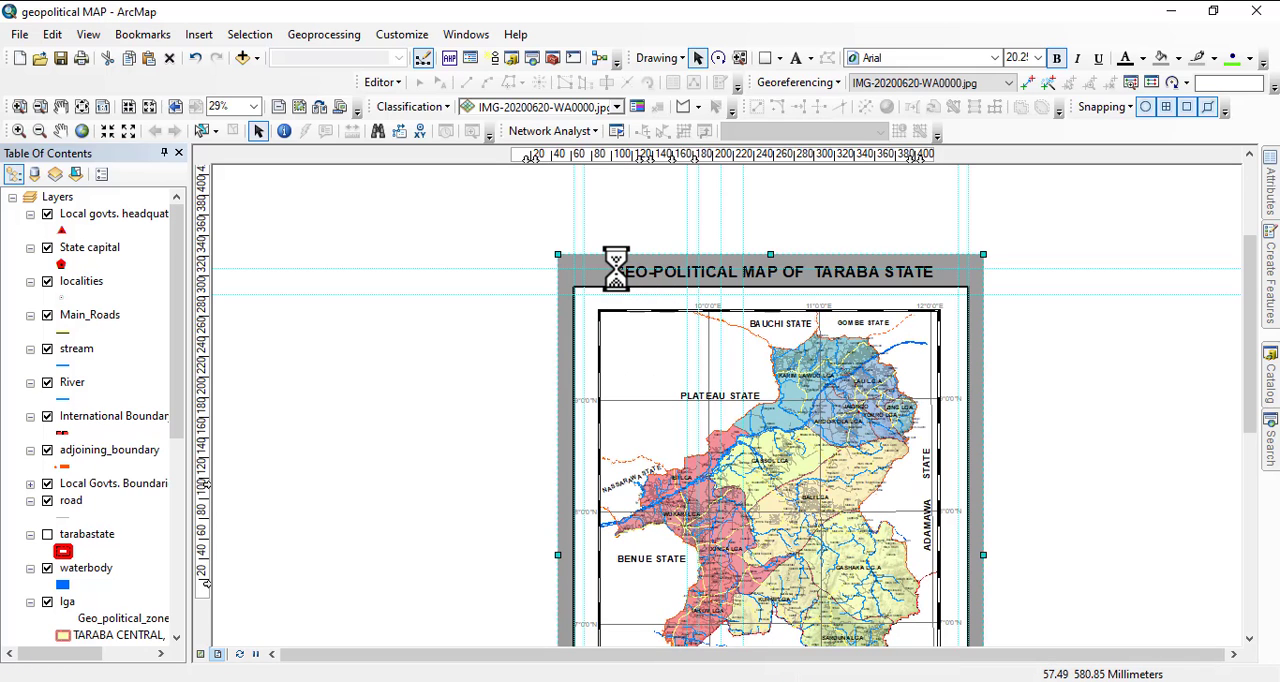
pyautogui.moveTo(901, 434); pyautogui.dragTo(935, 358)
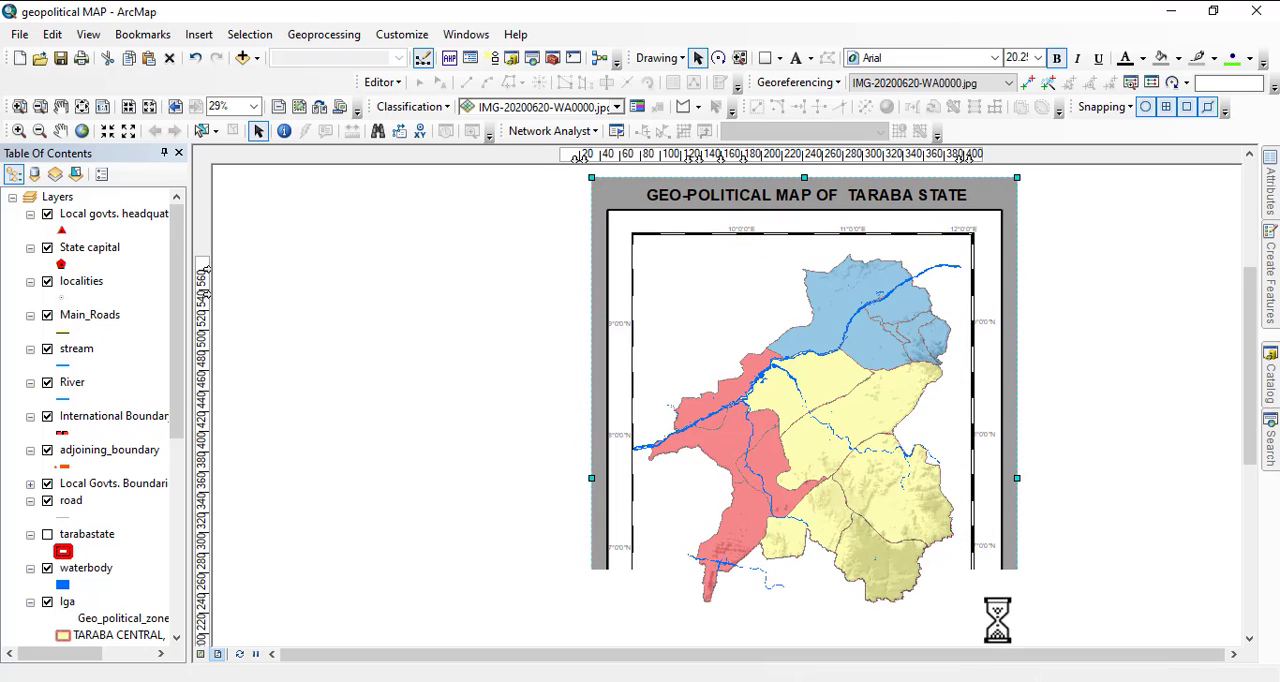
pyautogui.click(665, 681)
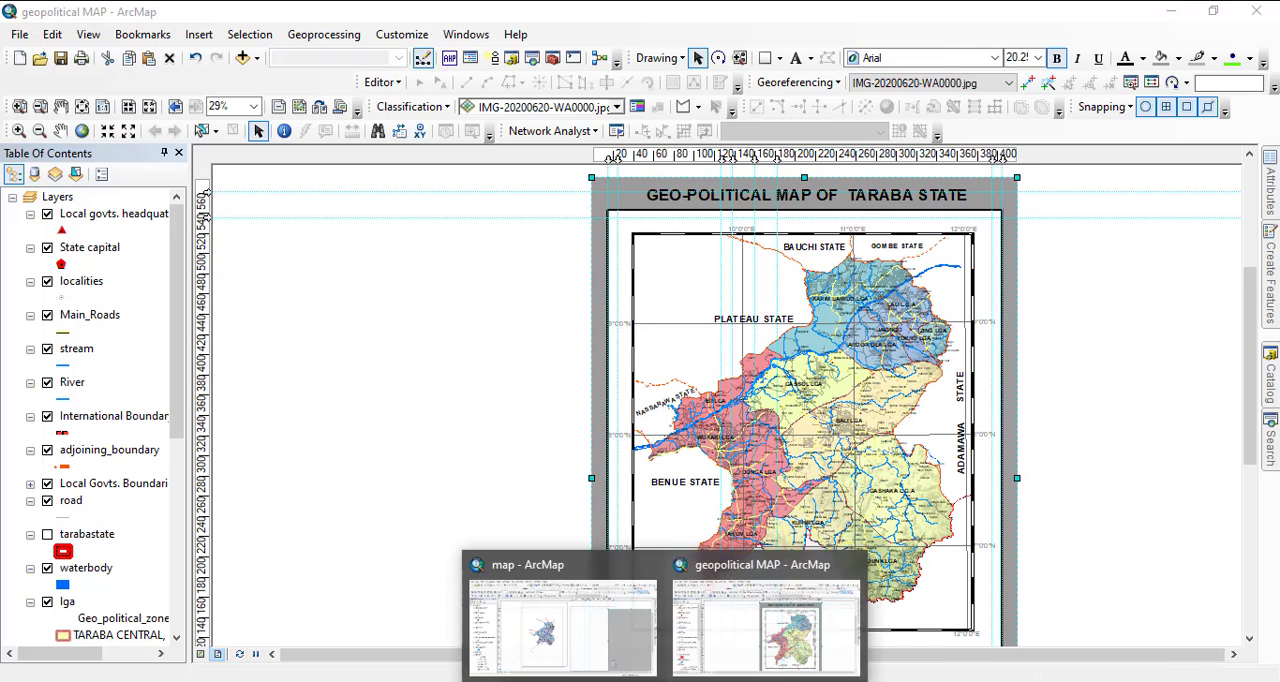
pyautogui.click(617, 650)
# Move the Taraba data frame back onto the page and the gray rectangle off to the left beside the white one.
pyautogui.moveTo(642, 419); pyautogui.dragTo(907, 432)
pyautogui.moveTo(1005, 421); pyautogui.dragTo(700, 357)
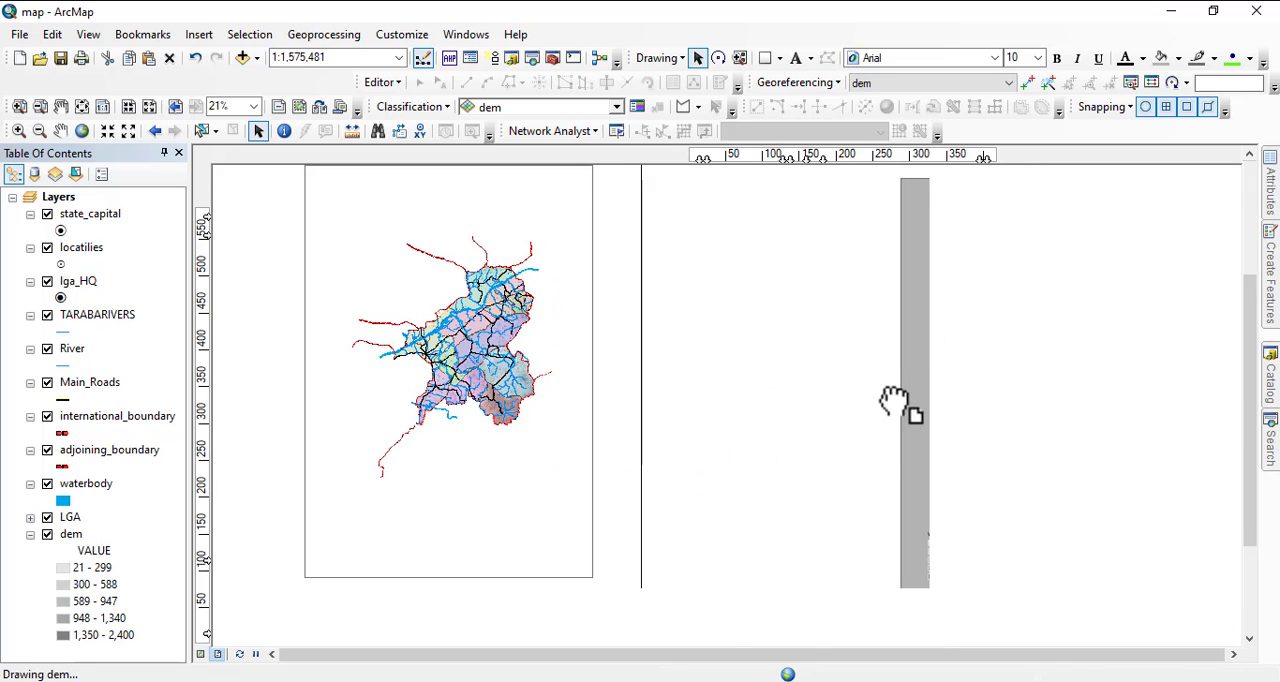
pyautogui.scroll(3, 835, 380)
pyautogui.click(630, 346)
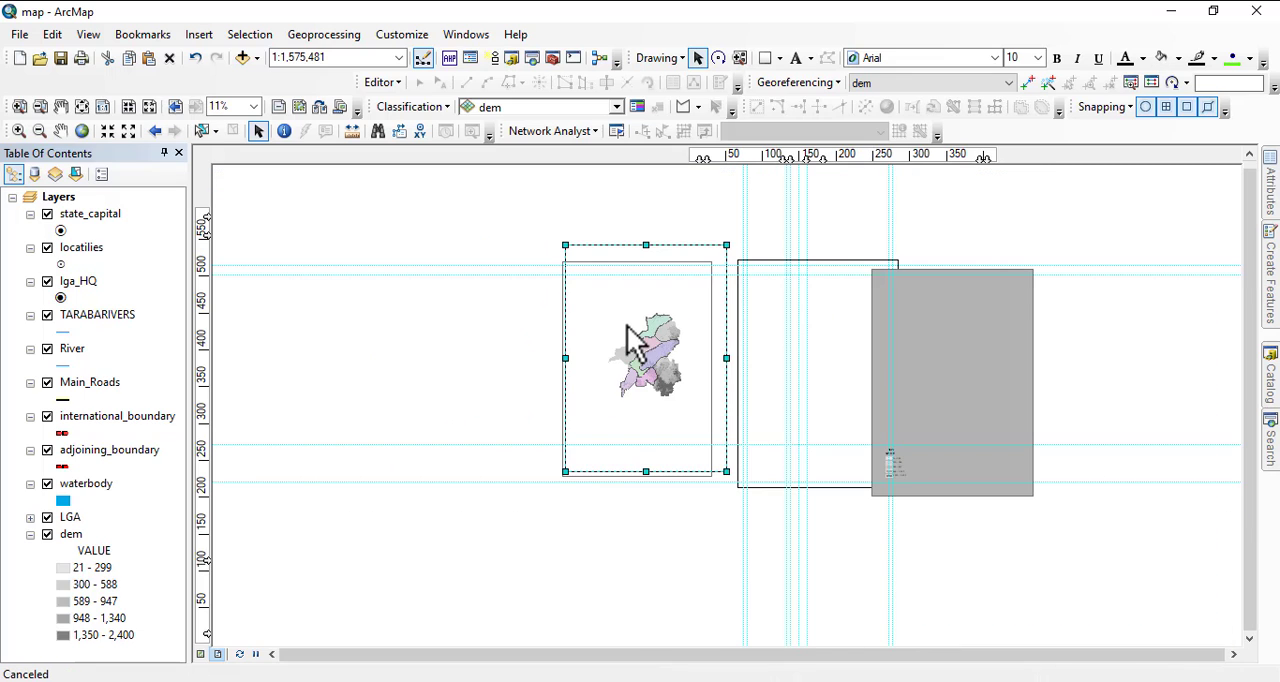
pyautogui.moveTo(770, 325); pyautogui.dragTo(803, 325)
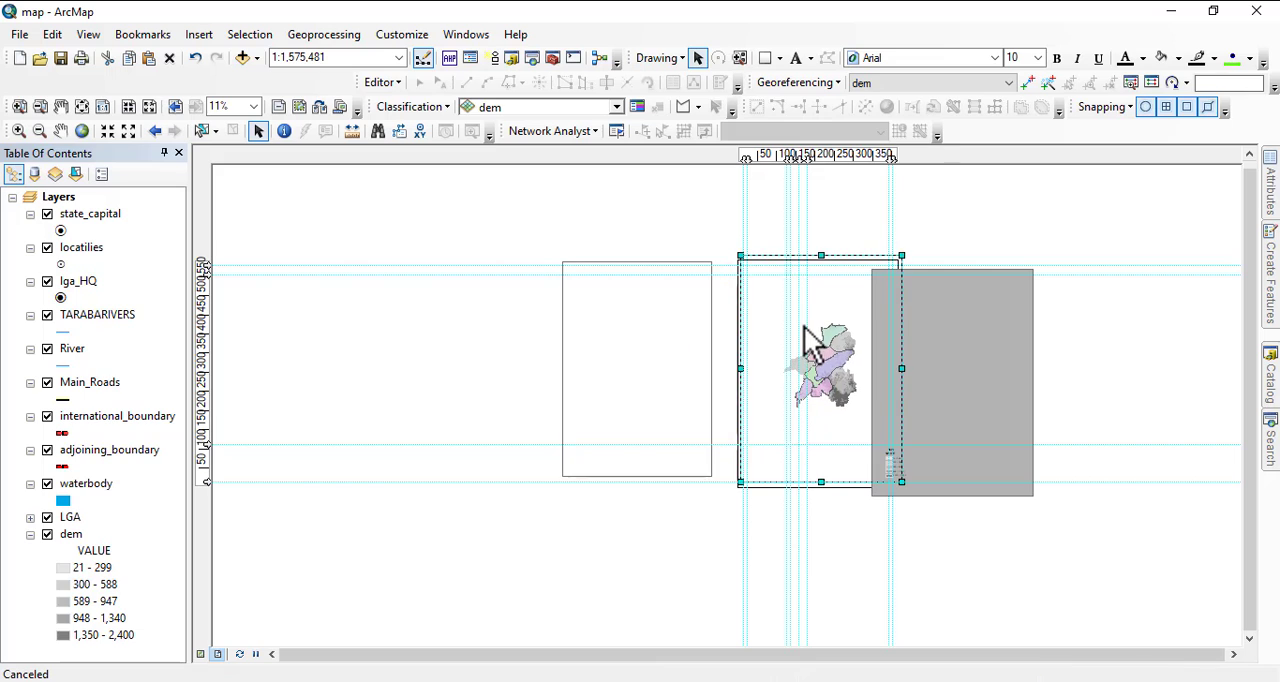
pyautogui.moveTo(997, 340); pyautogui.dragTo(558, 350)
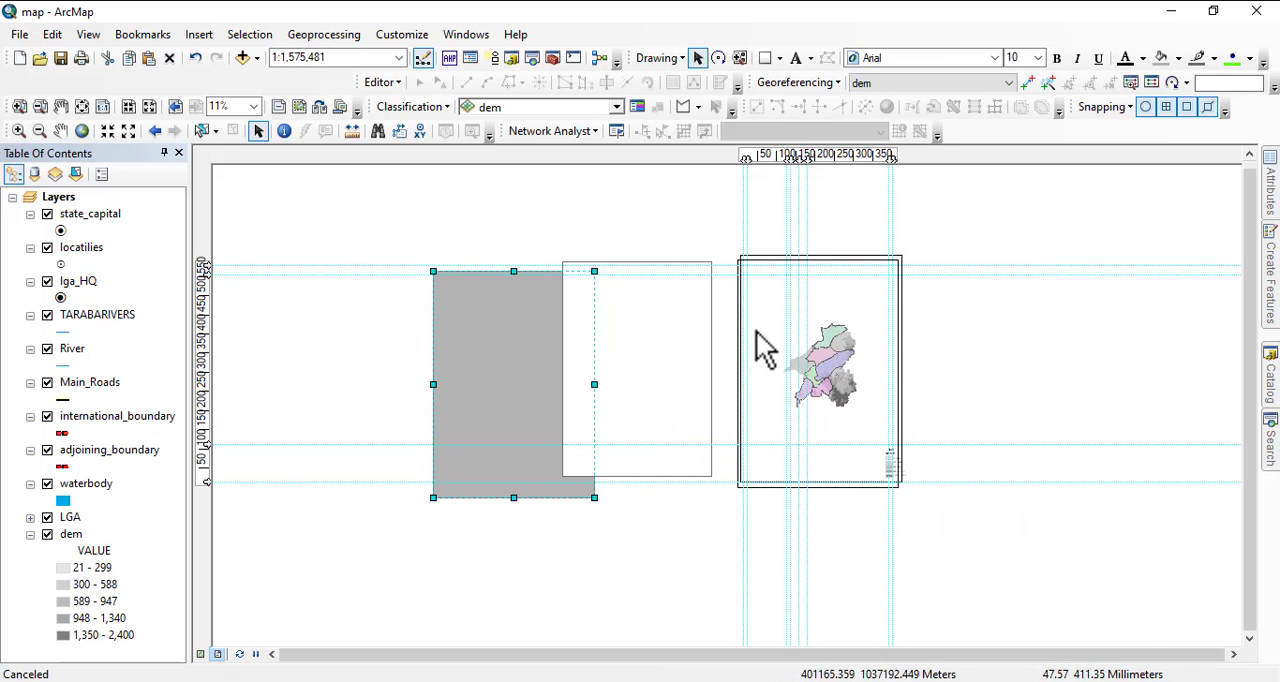
# Resize the Taraba data frame so its right edge sits just inside the page and its top edge meets the lower of the two top guides.
pyautogui.scroll(-4, 760, 343)
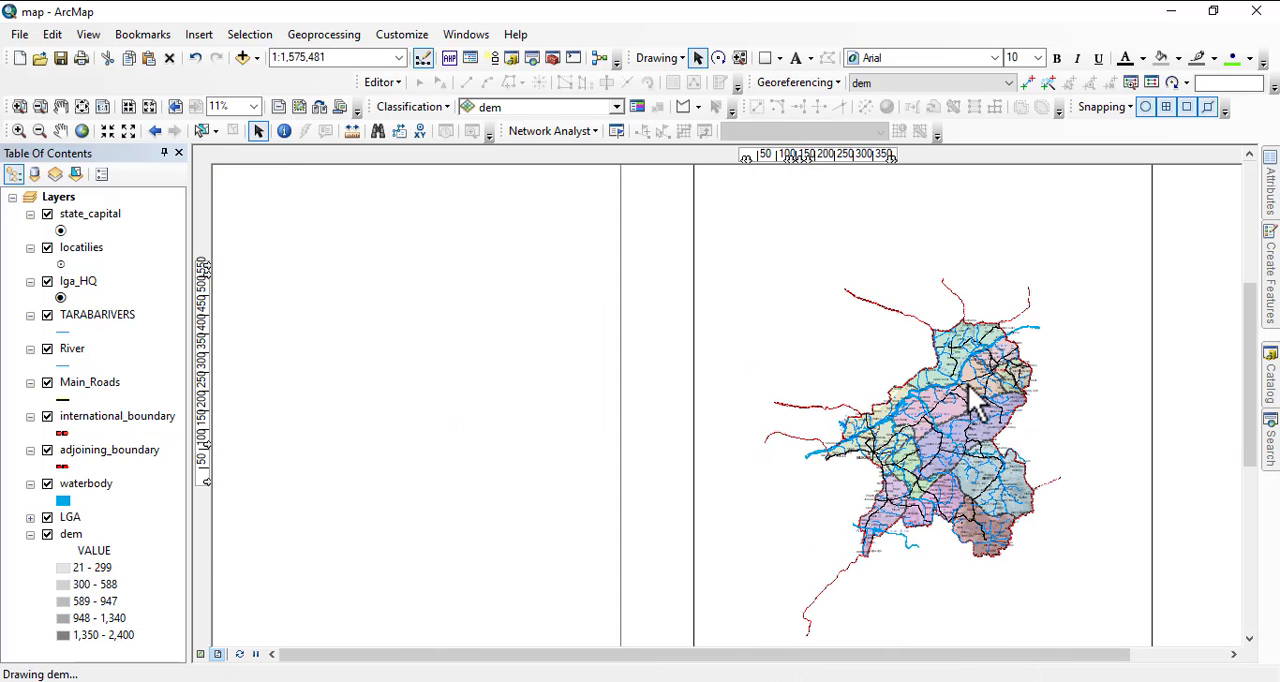
pyautogui.moveTo(1158, 442); pyautogui.dragTo(1147, 443)
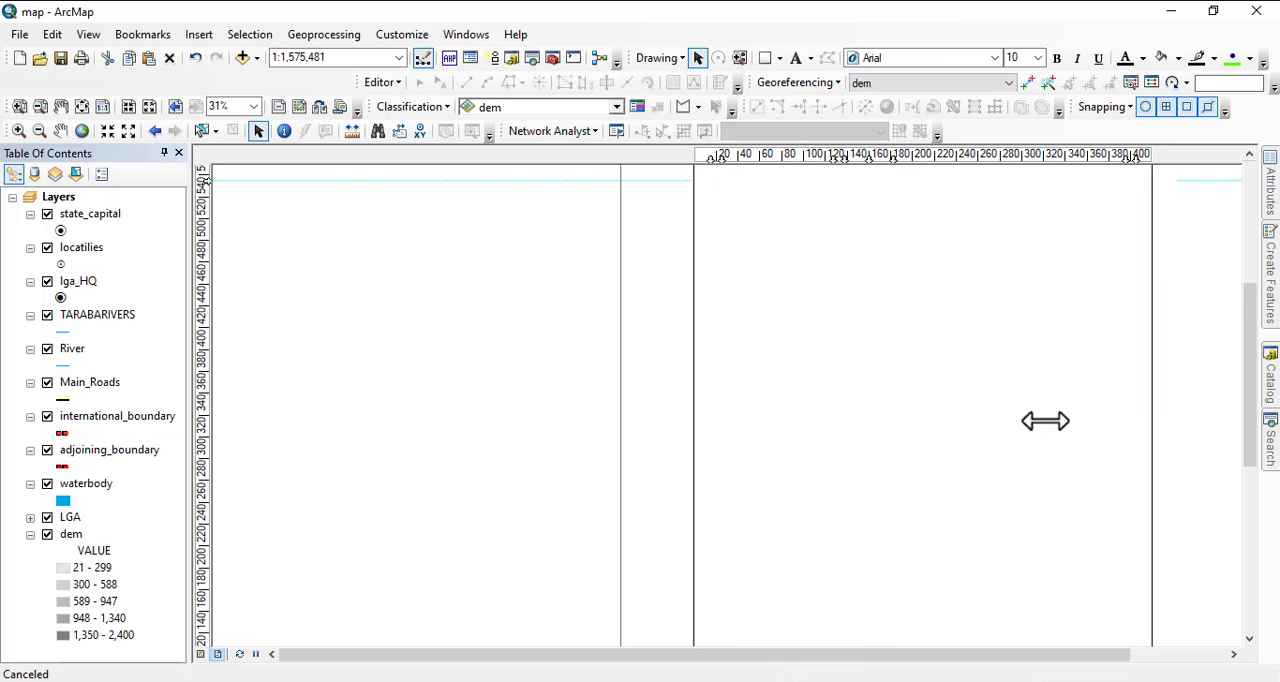
pyautogui.moveTo(1000, 400); pyautogui.dragTo(978, 554)
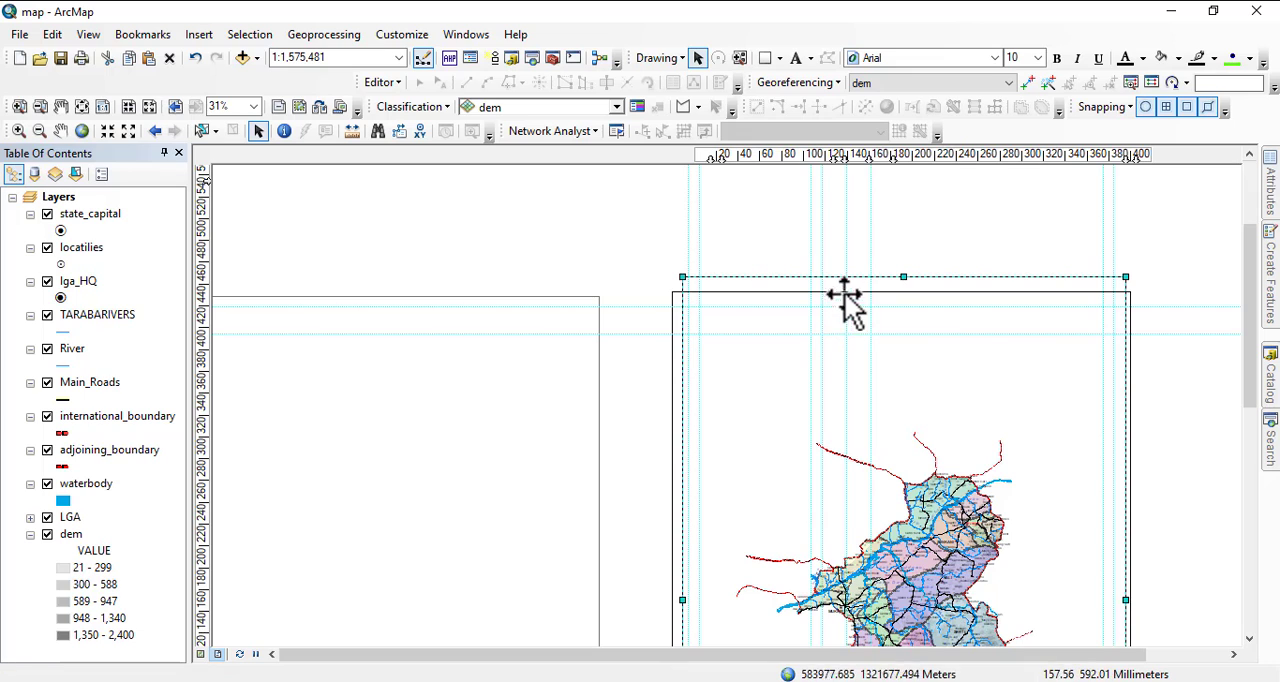
pyautogui.moveTo(906, 276); pyautogui.dragTo(911, 336)
pyautogui.moveTo(940, 467); pyautogui.dragTo(943, 331)
pyautogui.moveTo(905, 564); pyautogui.dragTo(904, 445)
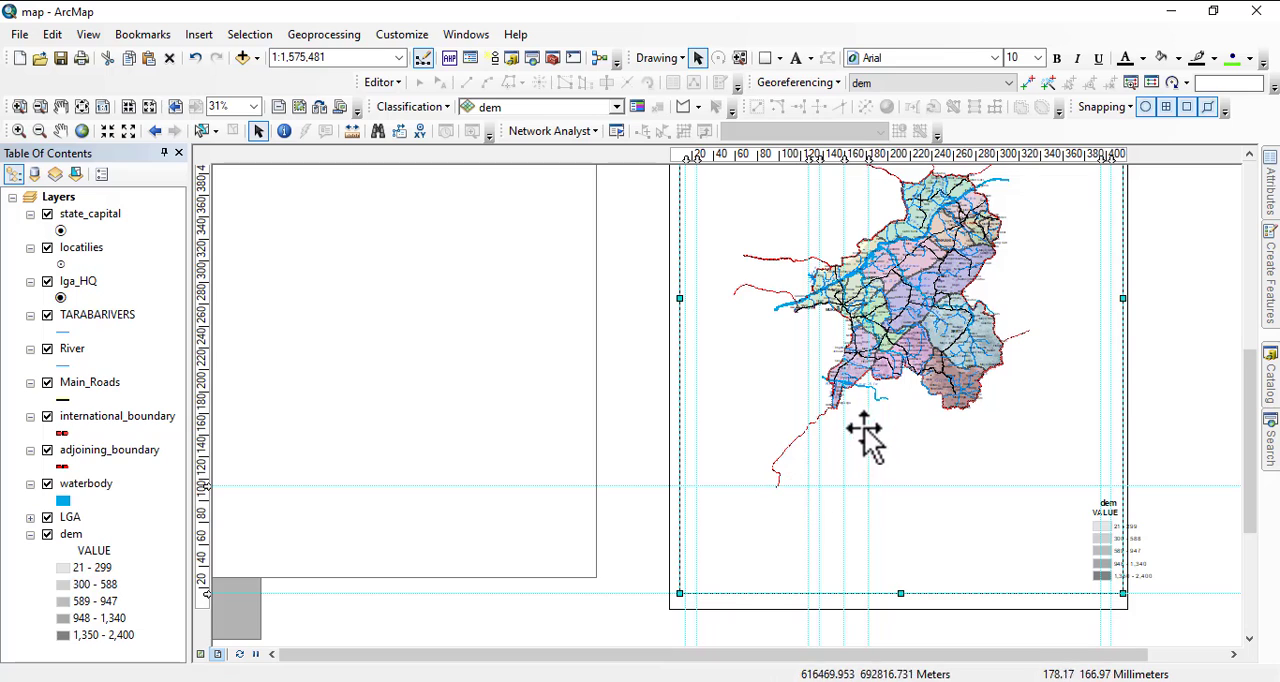
# Move the gray rectangle onto the page so that it covers the whole sheet, edge to edge.
pyautogui.scroll(2, 885, 475)
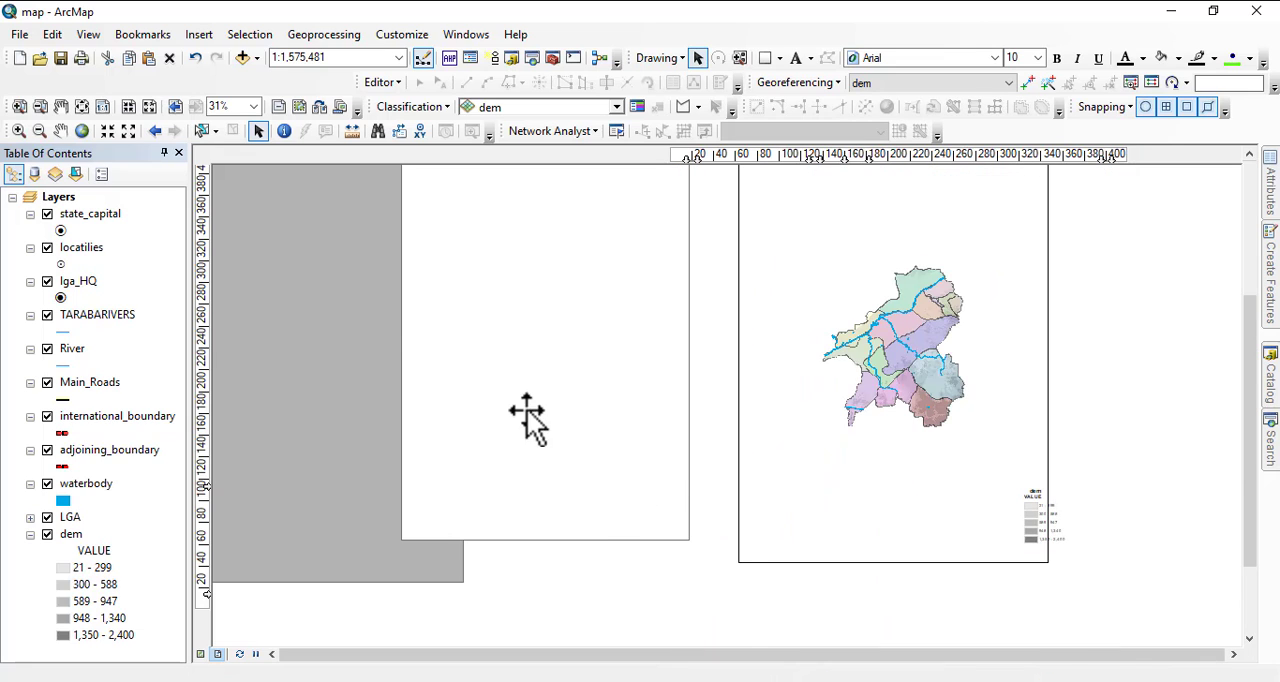
pyautogui.click(519, 383)
pyautogui.click(320, 342)
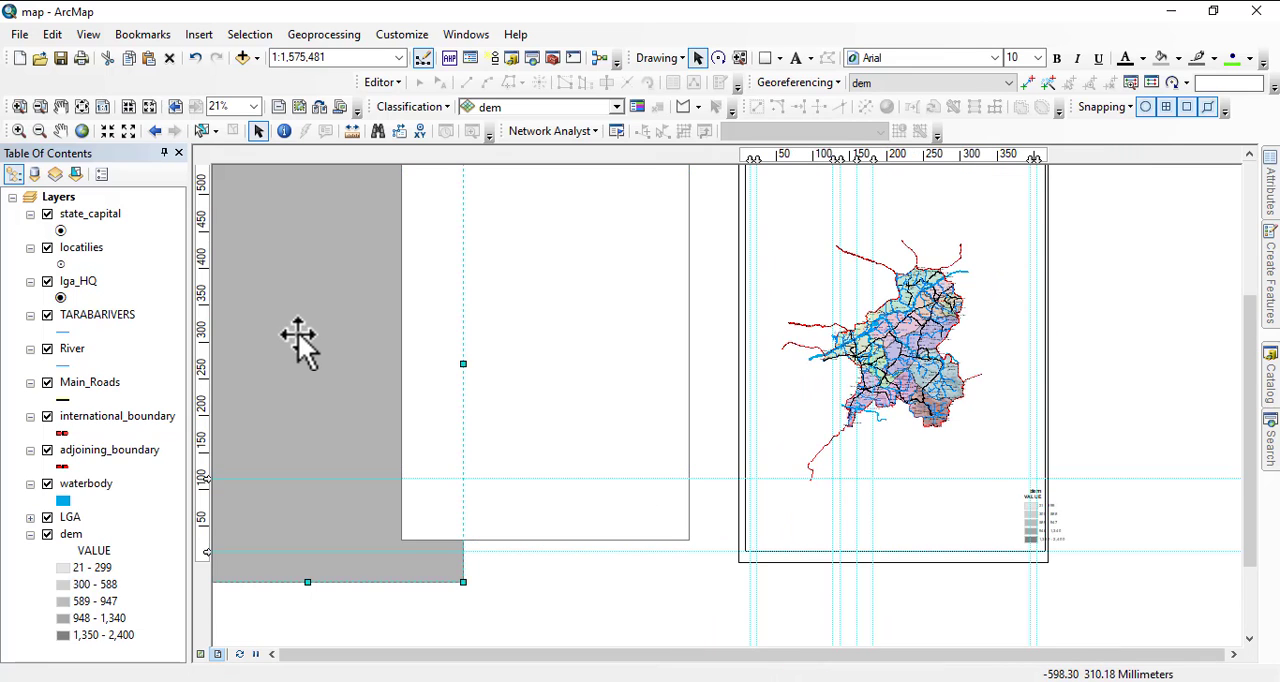
pyautogui.moveTo(298, 332); pyautogui.dragTo(824, 427)
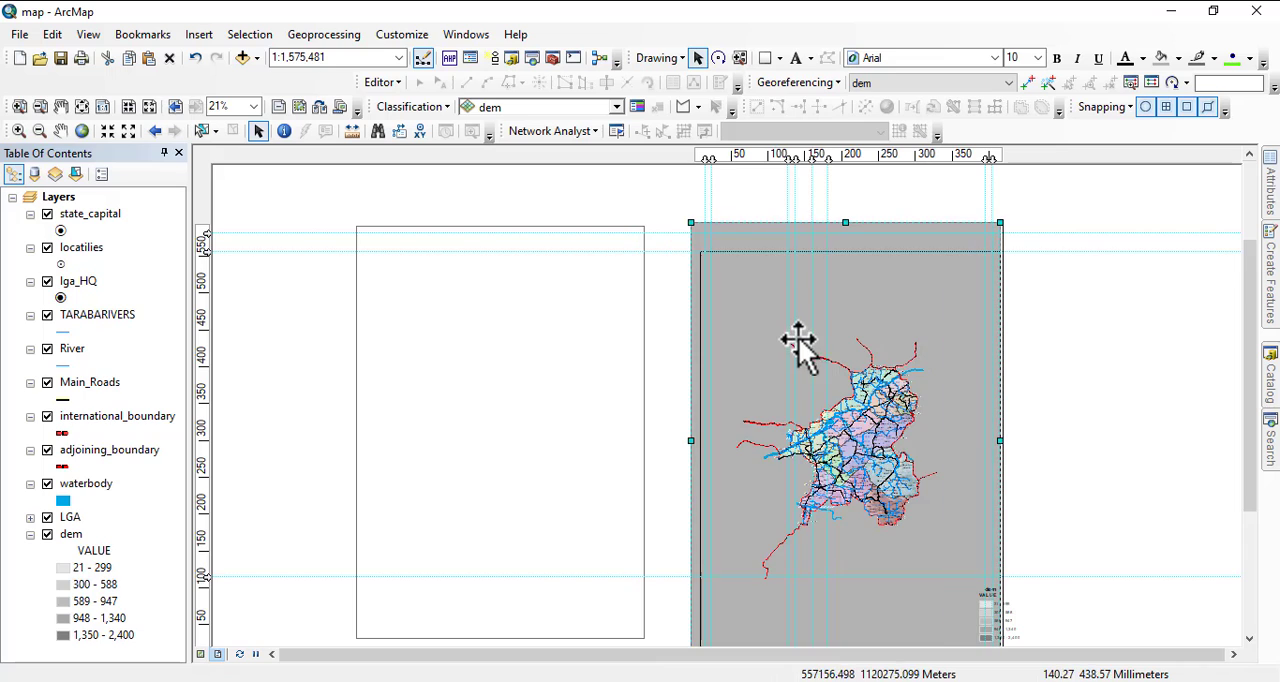
pyautogui.moveTo(788, 340); pyautogui.dragTo(790, 339)
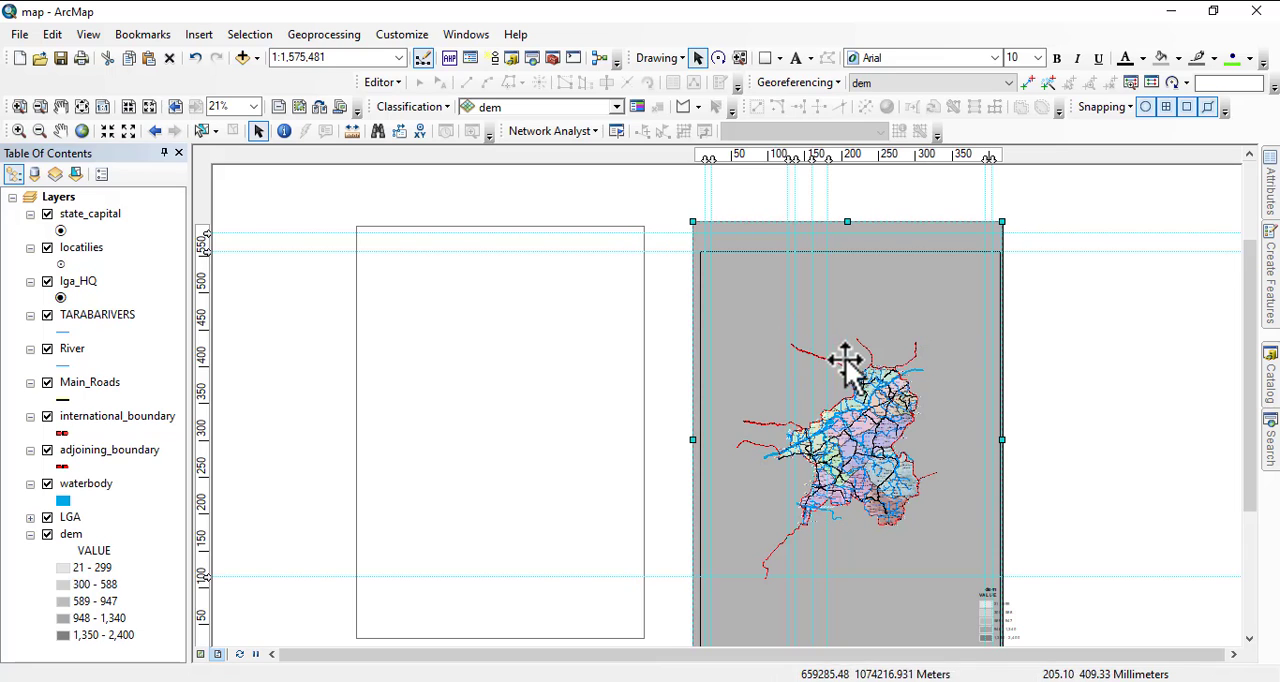
# Send the gray rectangle to the back of the layout order, behind the map.
pyautogui.moveTo(841, 473); pyautogui.dragTo(851, 391)
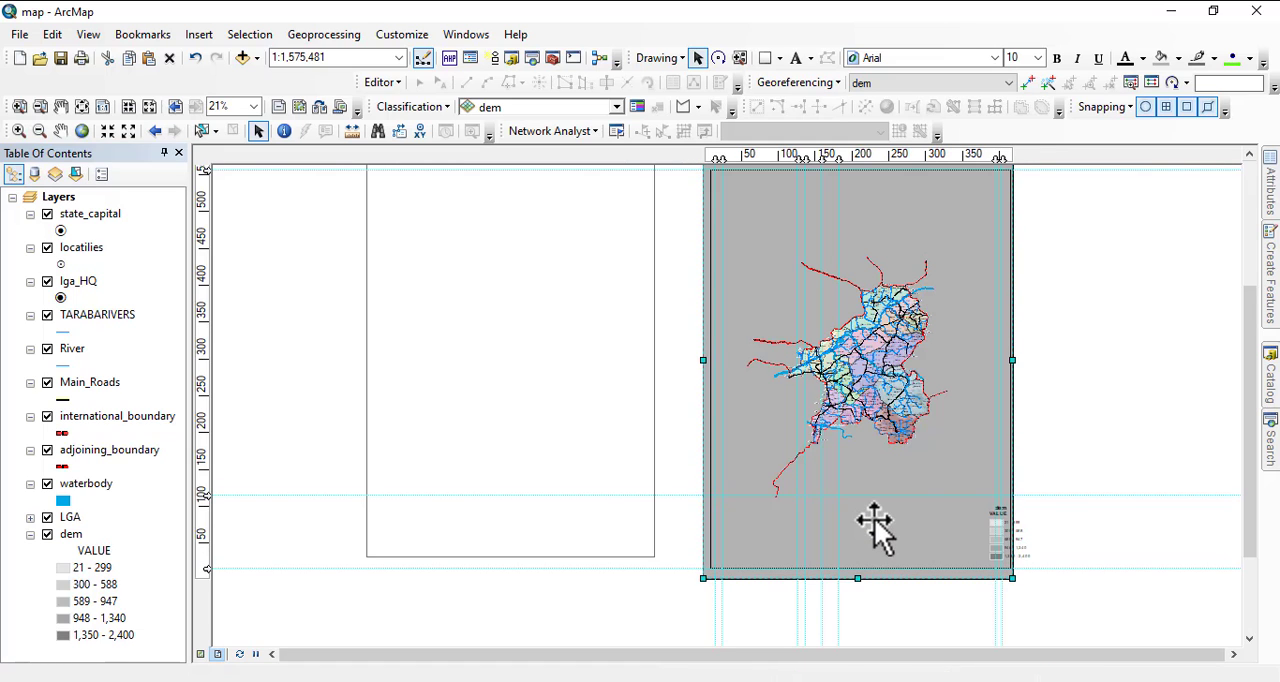
pyautogui.rightClick(930, 467)
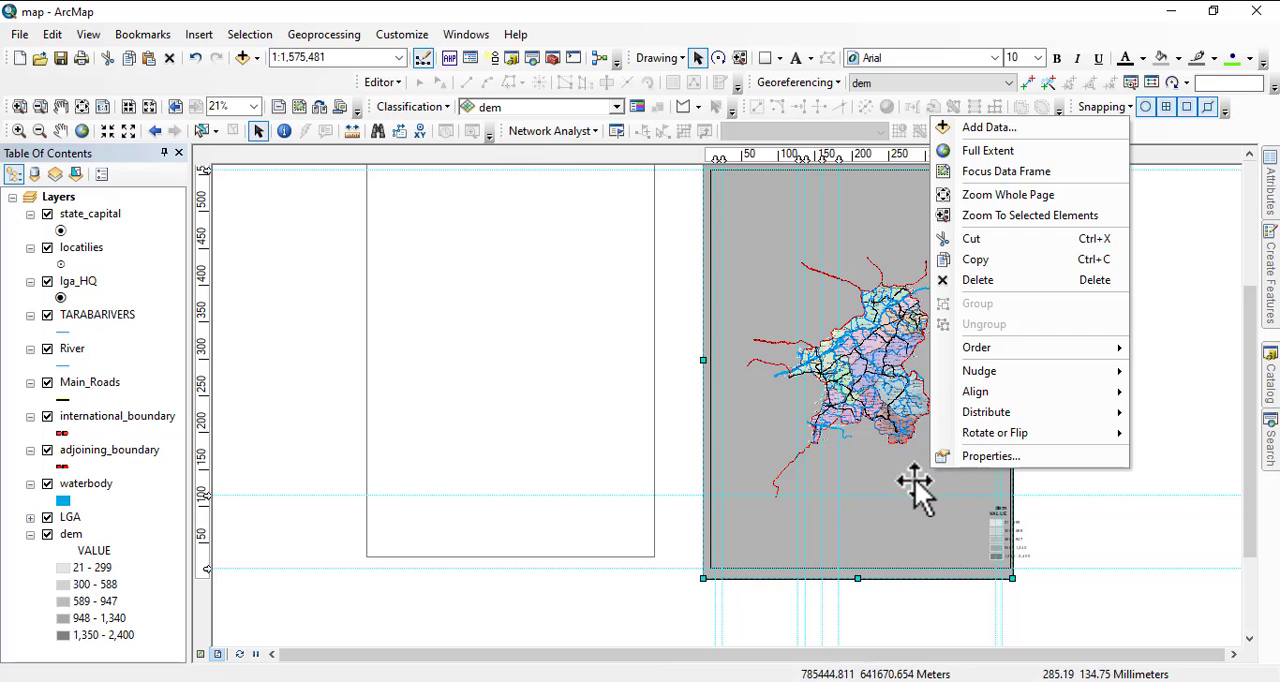
pyautogui.moveTo(995, 350)
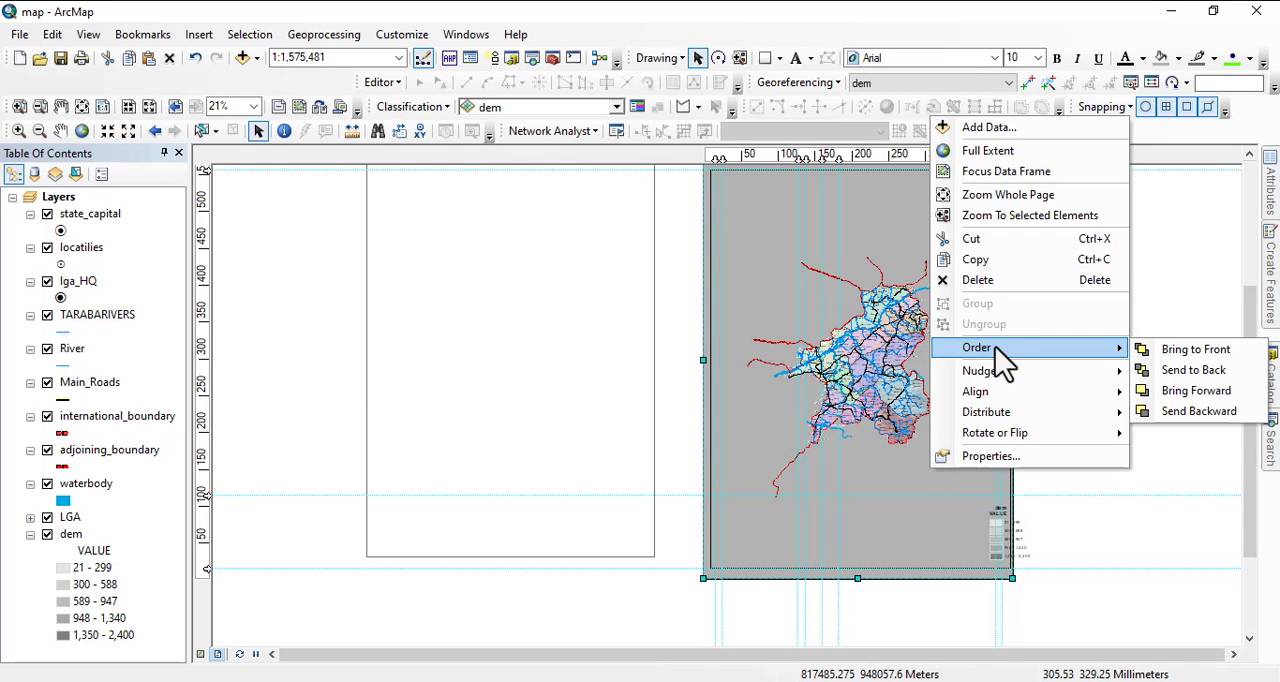
pyautogui.click(1197, 371)
# Move the white rectangle onto the page, centered over the gray rectangle and behind the map.
pyautogui.click(547, 338)
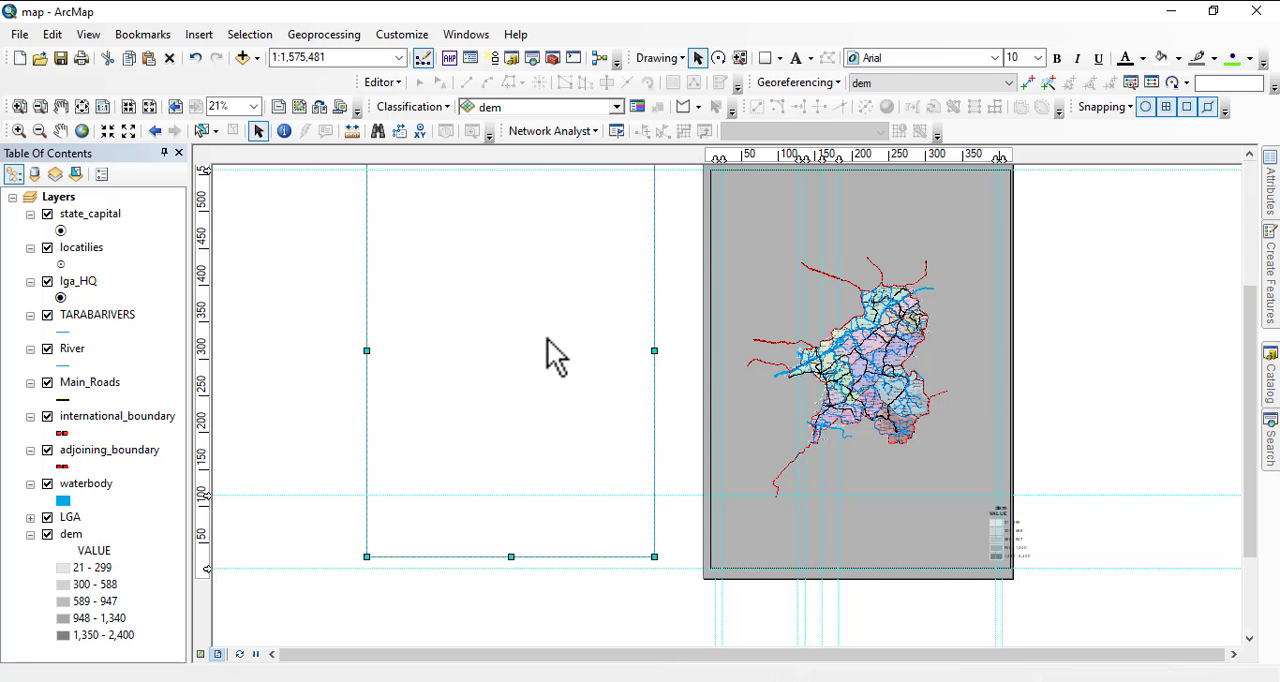
pyautogui.moveTo(543, 337); pyautogui.dragTo(889, 345)
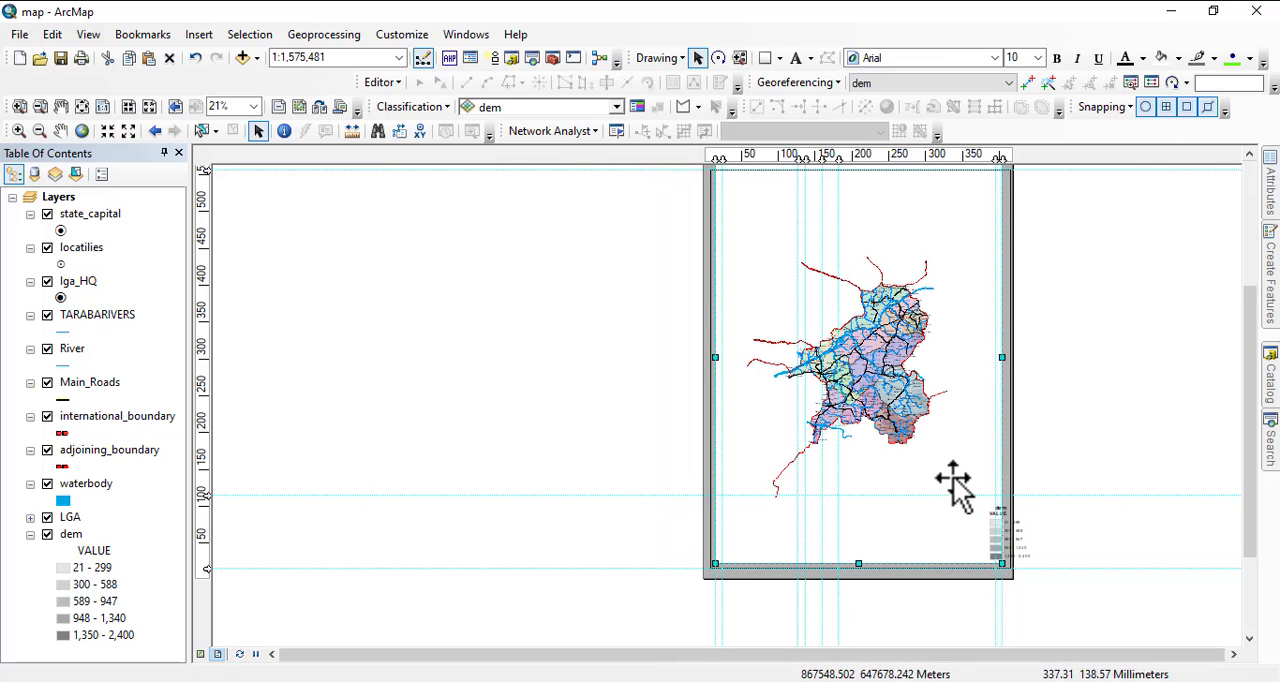
pyautogui.moveTo(922, 449); pyautogui.dragTo(904, 545)
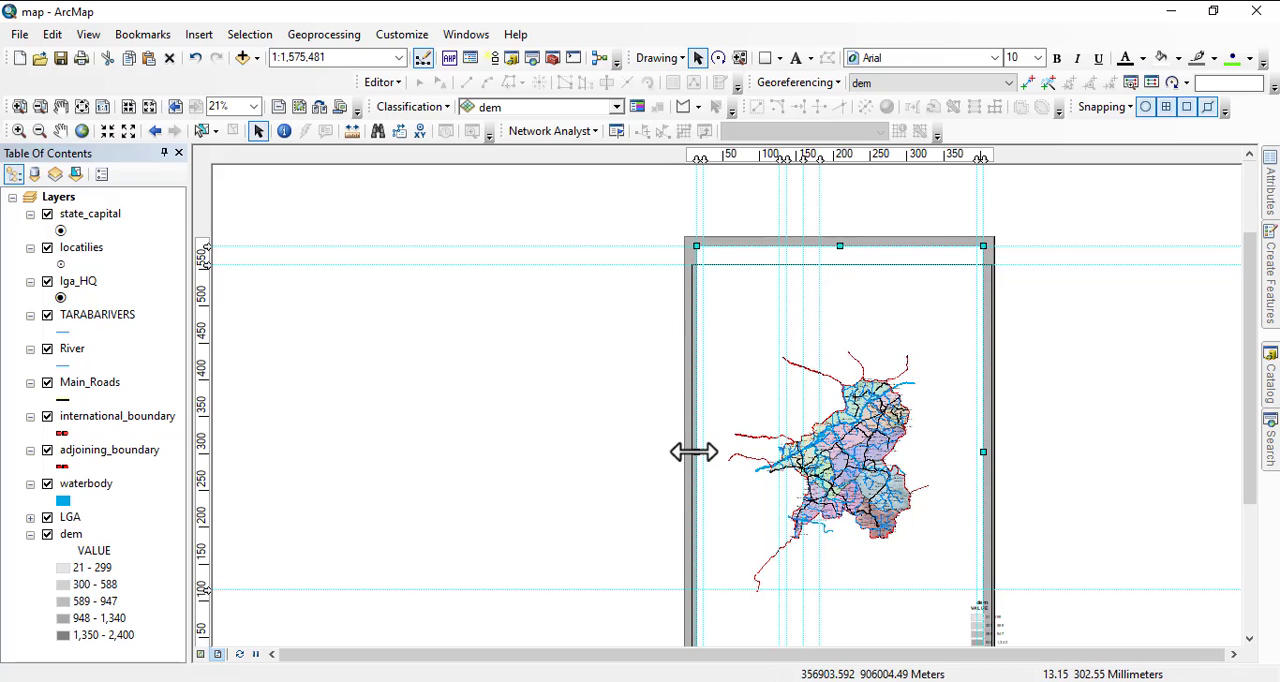
# Resize the white rectangle, bringing its left and right edges to the vertical guides and its top edge down to the data frame's top.
pyautogui.moveTo(694, 452); pyautogui.dragTo(697, 452)
pyautogui.moveTo(681, 460); pyautogui.dragTo(679, 453)
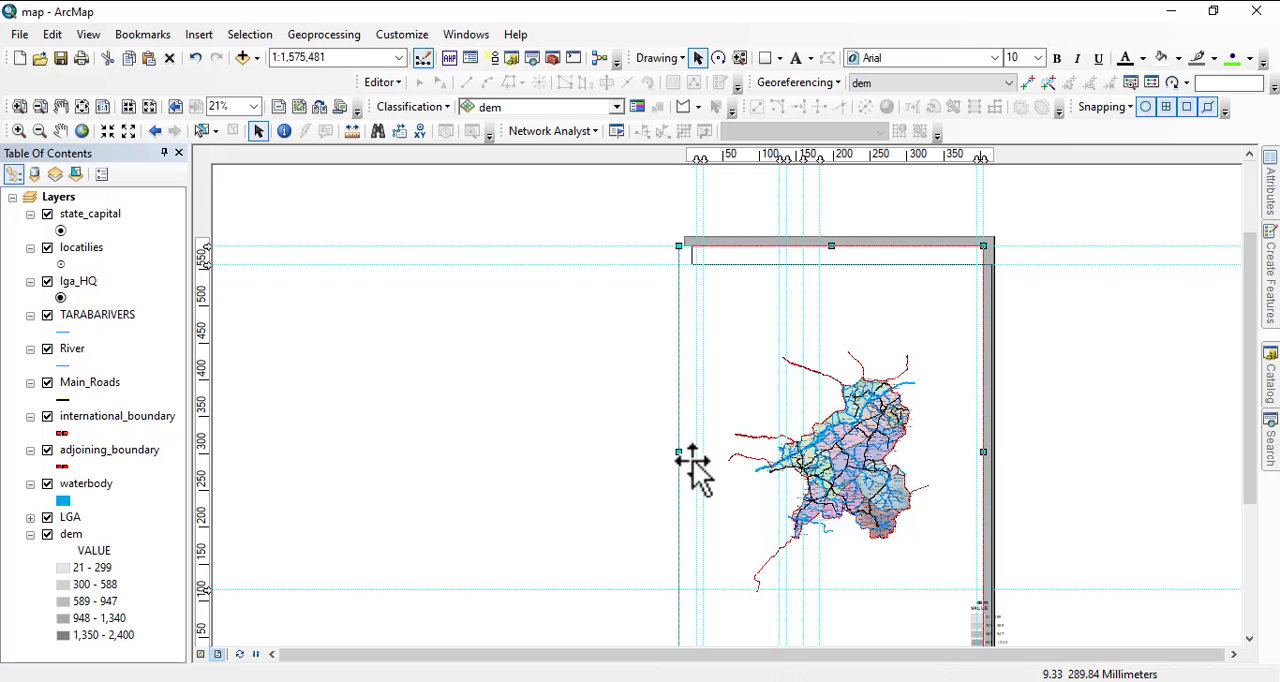
pyautogui.moveTo(691, 461); pyautogui.dragTo(692, 461)
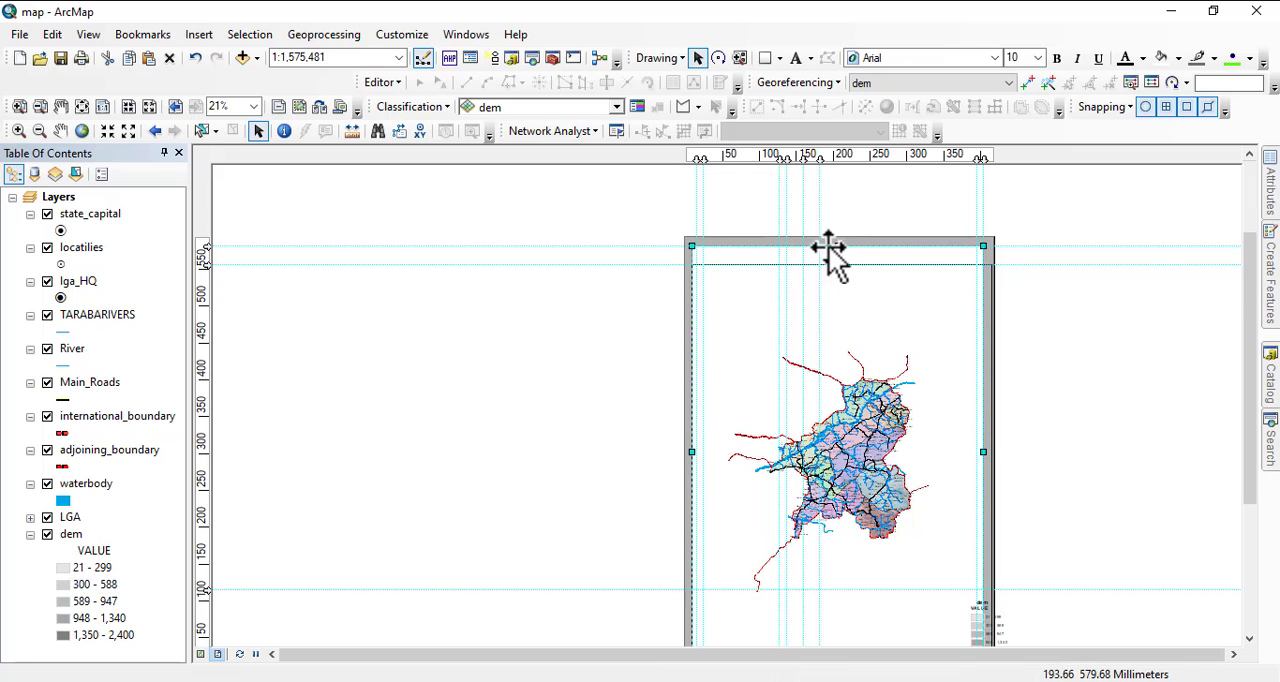
pyautogui.moveTo(840, 251); pyautogui.dragTo(840, 265)
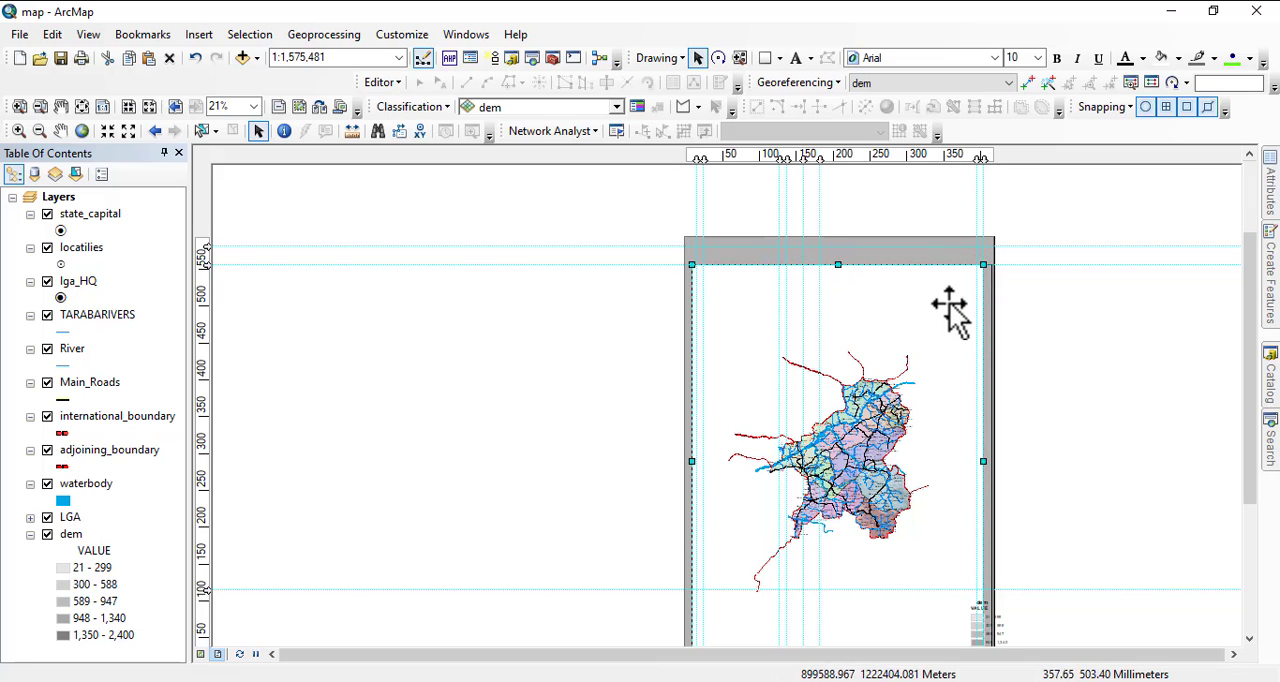
pyautogui.moveTo(984, 462); pyautogui.dragTo(977, 465)
pyautogui.moveTo(1130, 507); pyautogui.dragTo(1184, 296)
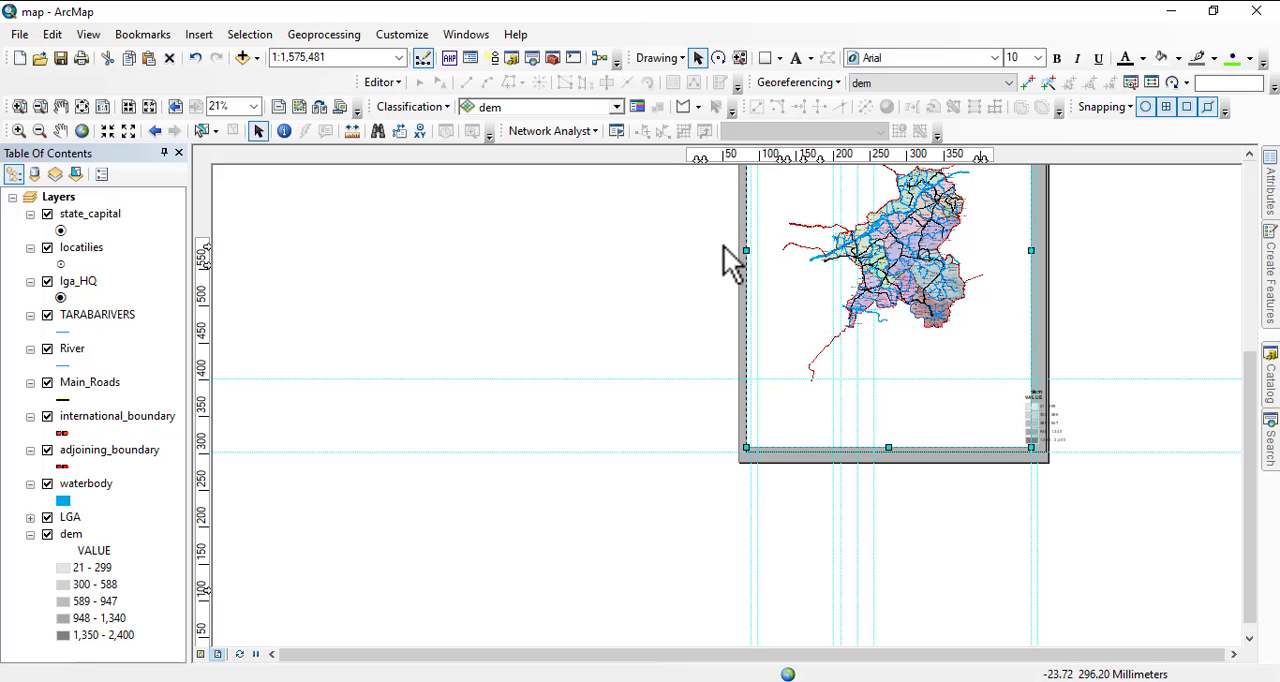
pyautogui.moveTo(741, 250); pyautogui.dragTo(751, 251)
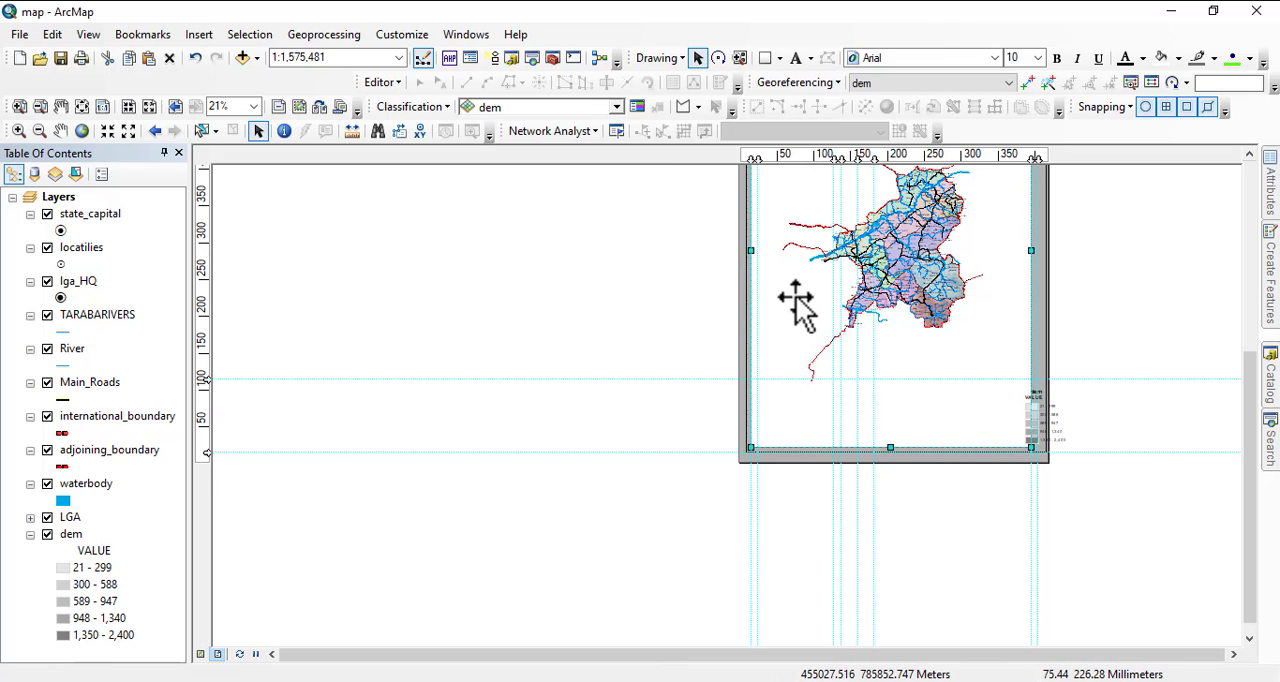
# Resize the data frame so its left edge lines up with the white rectangle's left edge on the outermost vertical guide.
pyautogui.moveTo(744, 289); pyautogui.dragTo(806, 394)
pyautogui.scroll(5, 808, 371)
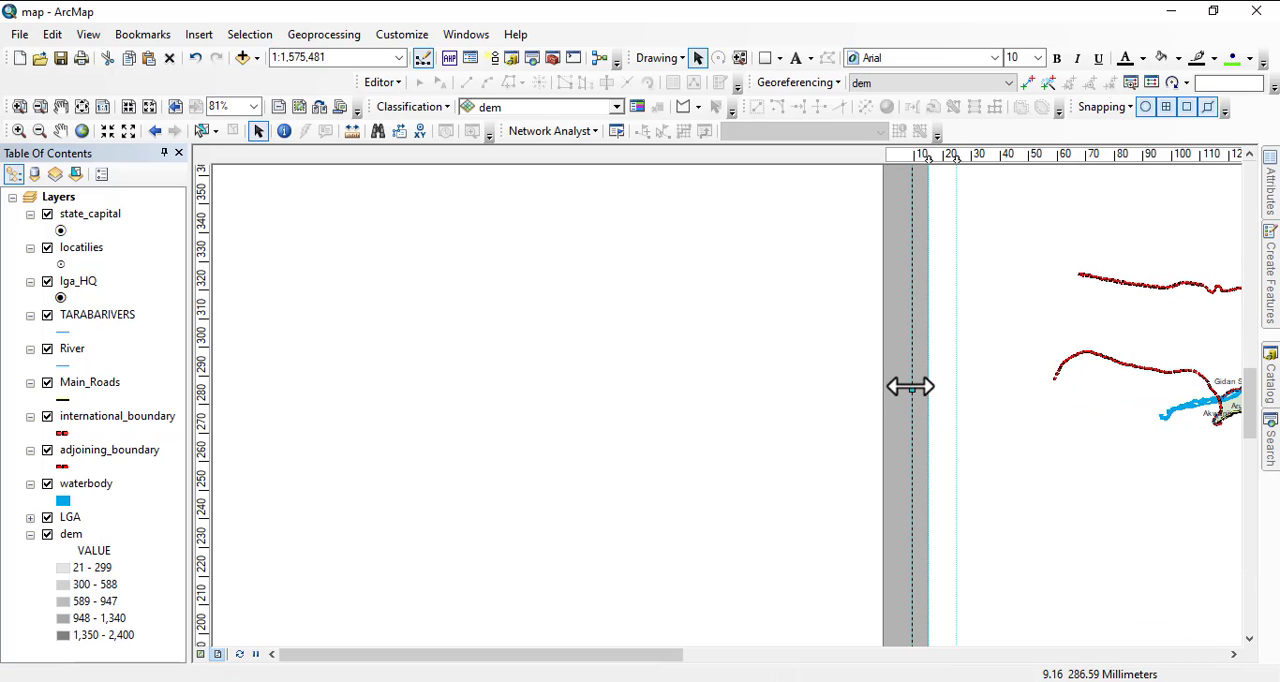
pyautogui.moveTo(943, 397); pyautogui.dragTo(959, 398)
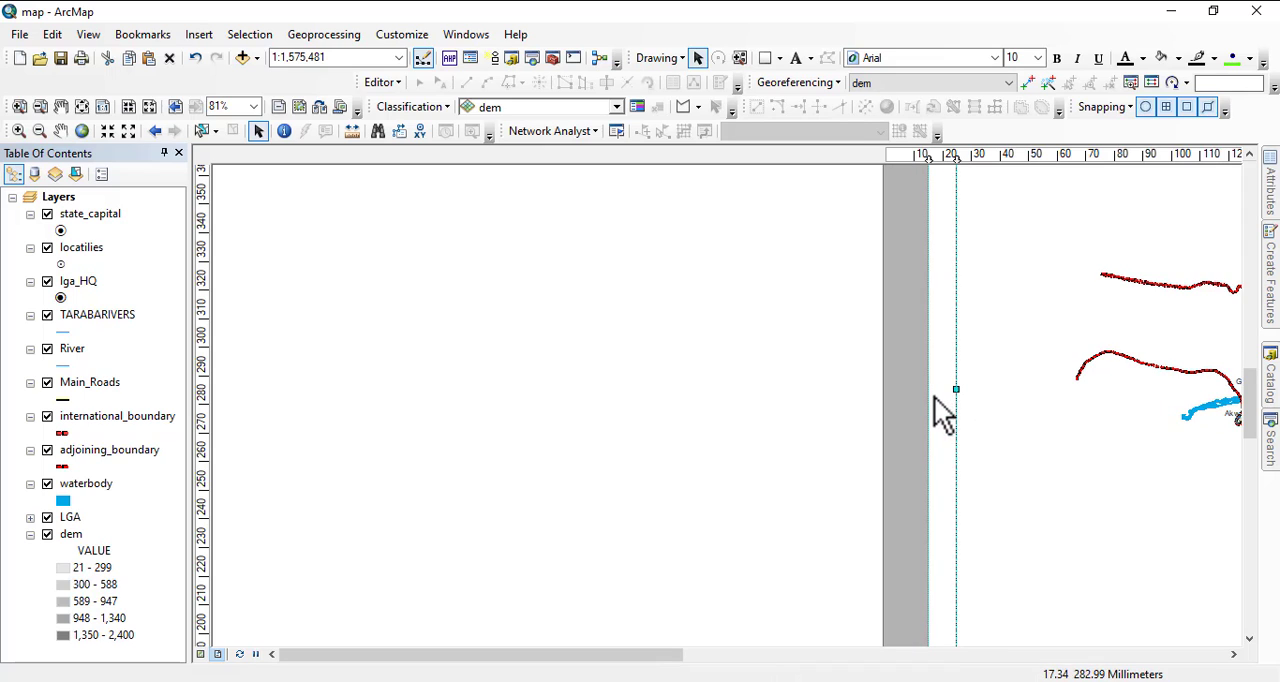
pyautogui.moveTo(944, 415); pyautogui.dragTo(928, 392)
pyautogui.scroll(-2, 675, 255)
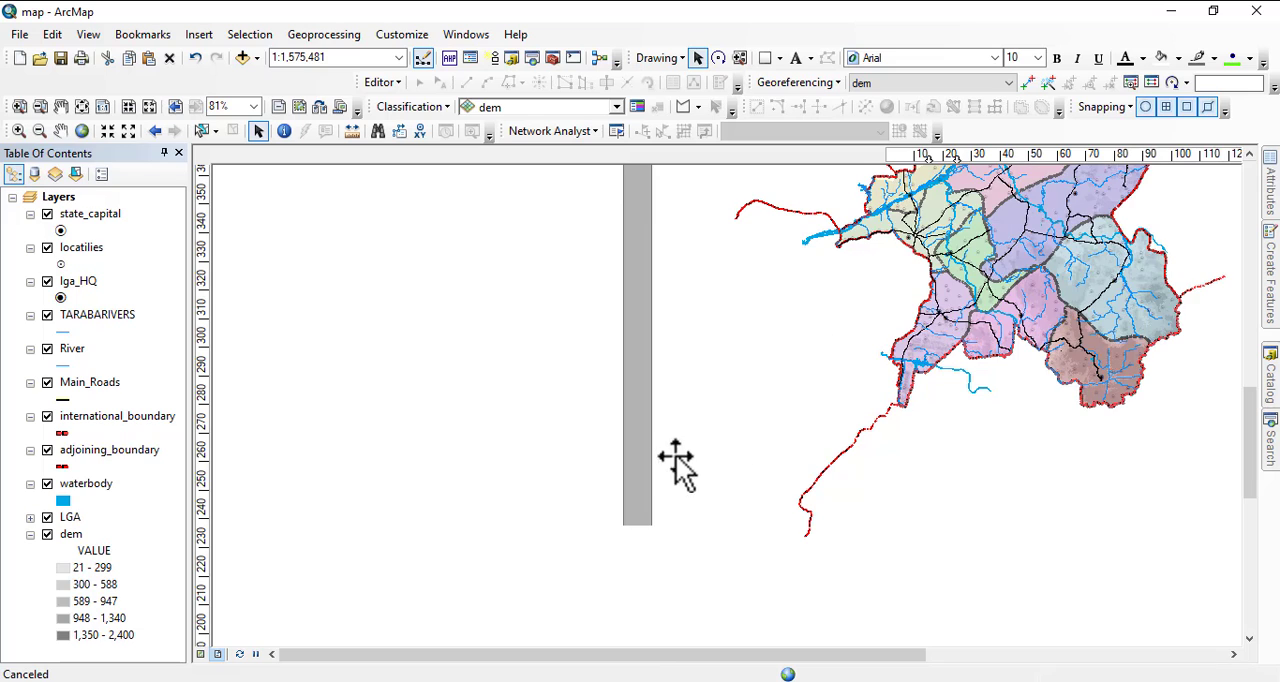
pyautogui.scroll(-2, 645, 278)
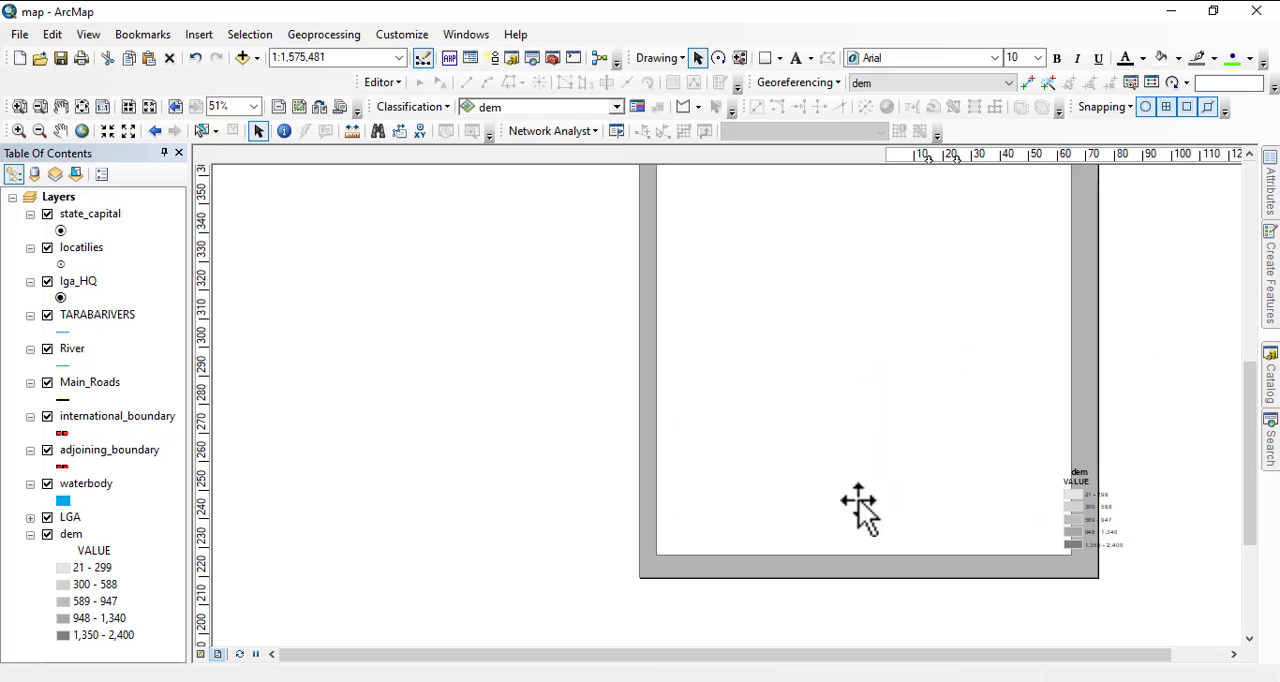
pyautogui.click(1095, 517)
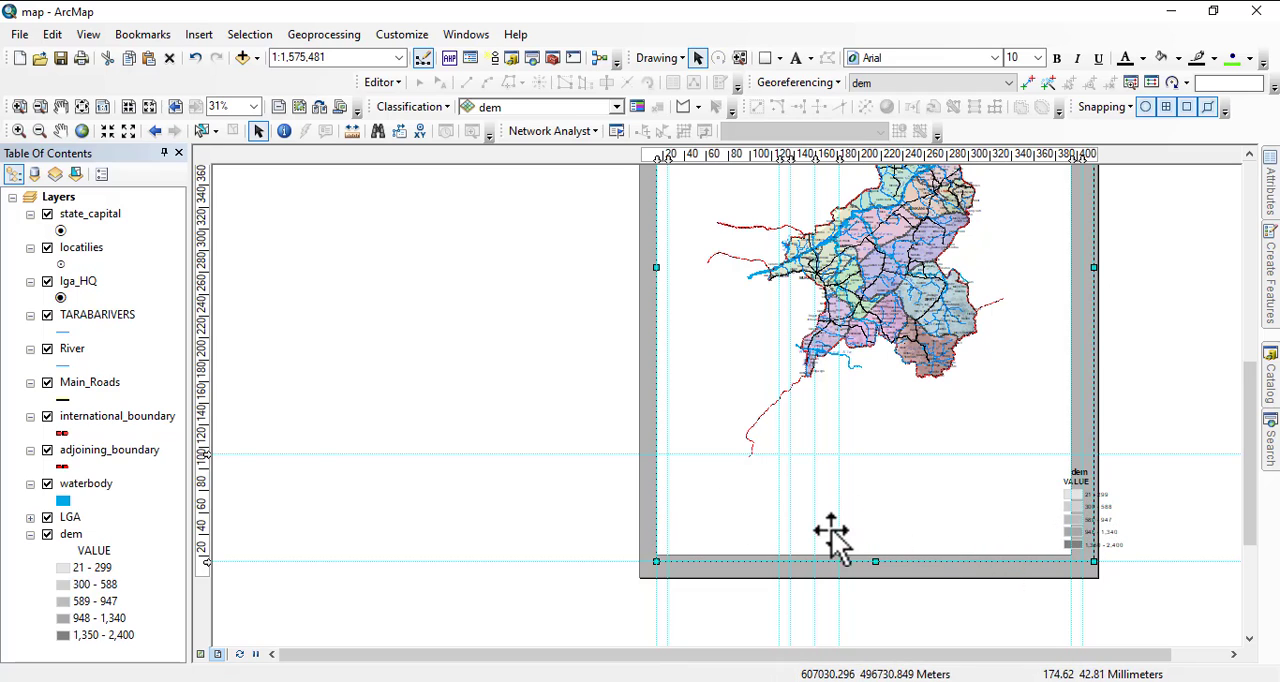
pyautogui.click(1106, 522)
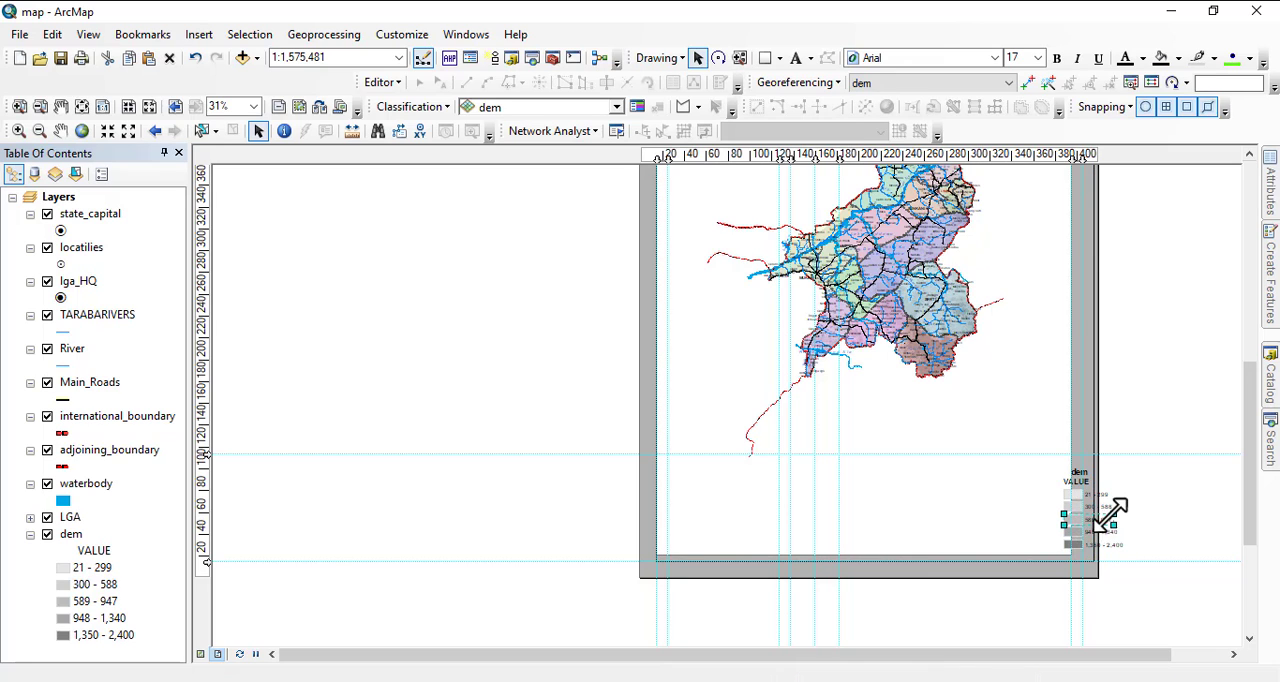
pyautogui.click(1083, 484)
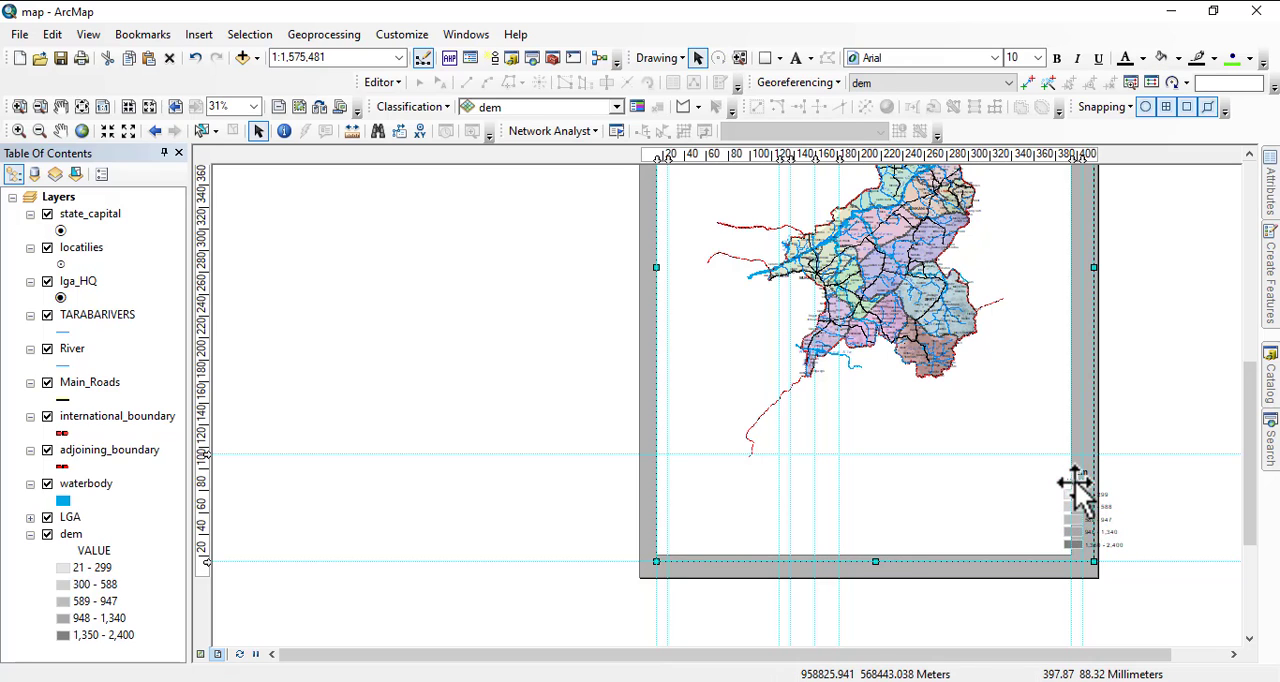
# Bring the right edges of the white rectangle and the data frame to the same outermost right vertical guide.
pyautogui.moveTo(888, 420); pyautogui.dragTo(909, 628)
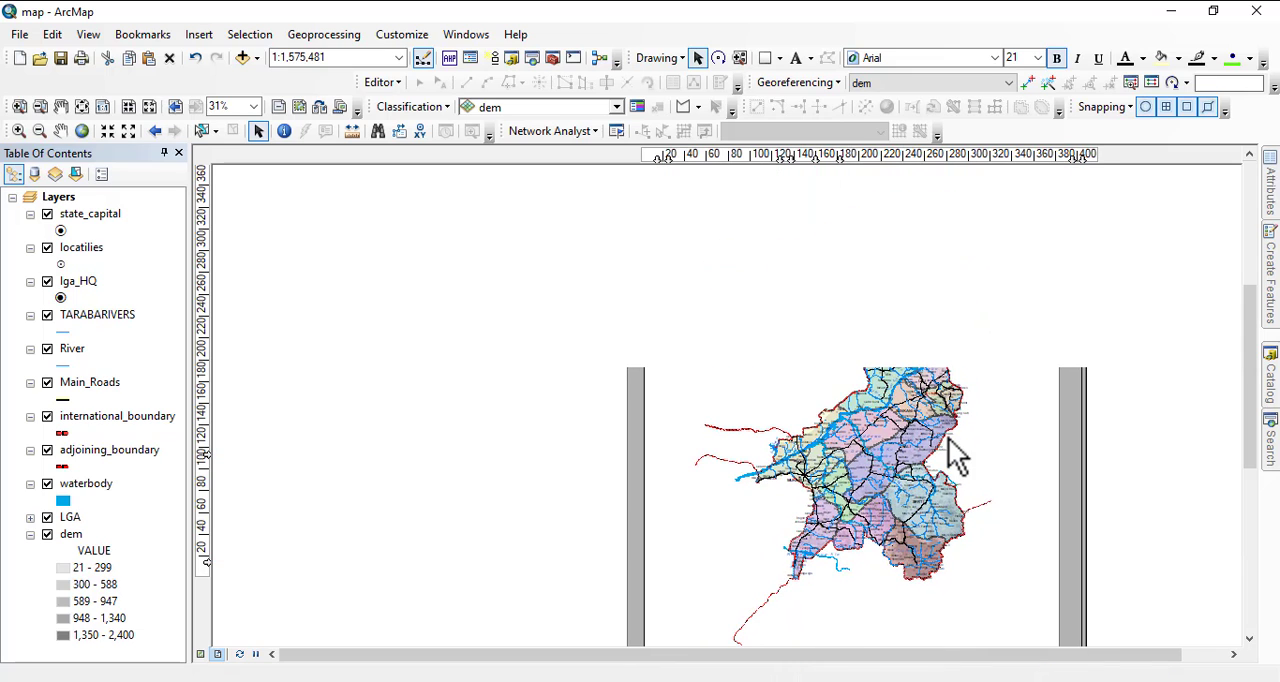
pyautogui.click(1065, 385)
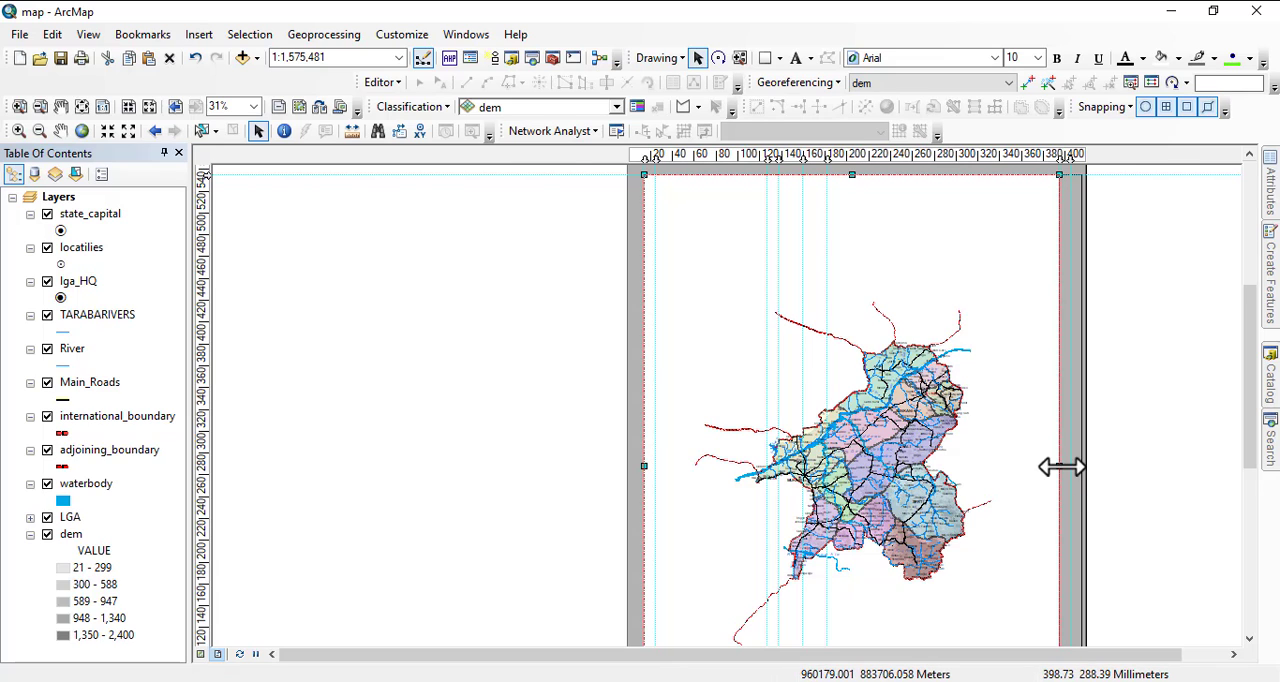
pyautogui.click(1068, 464)
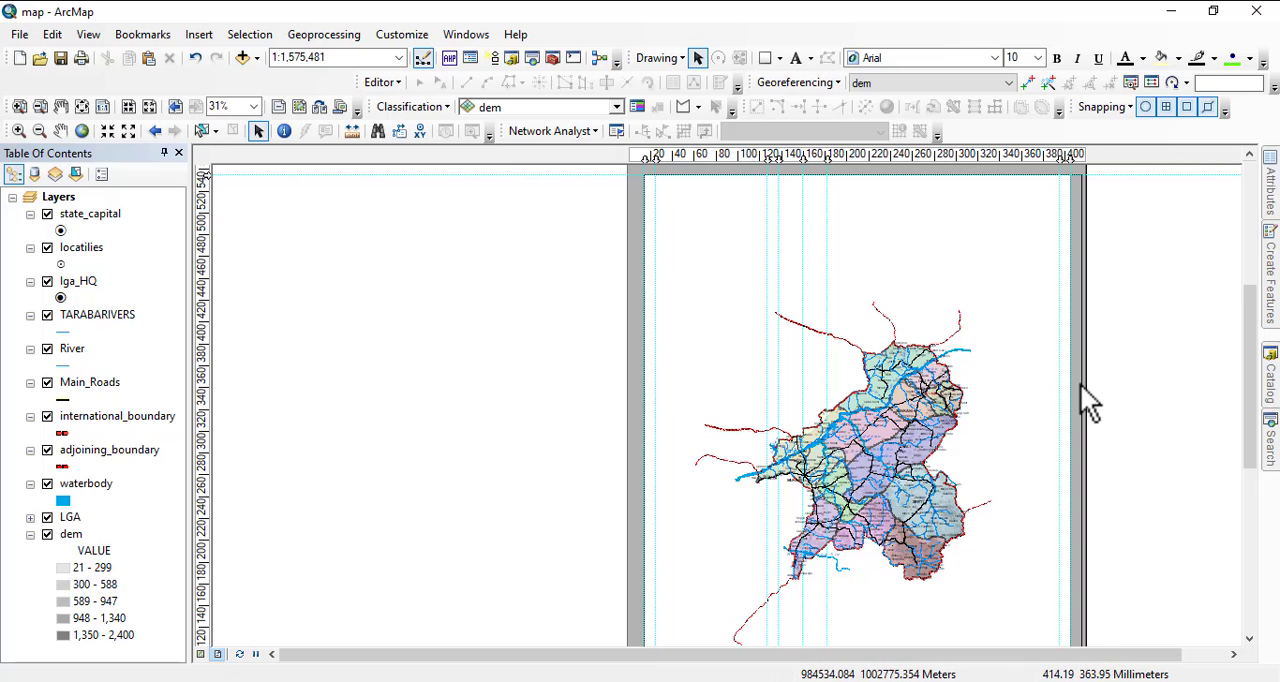
pyautogui.click(1081, 466)
pyautogui.moveTo(1081, 470); pyautogui.dragTo(1070, 478)
# Switch to the geopolitical MAP document and copy its boundaries and roads, water body and localities, and geo political zone legend groups together.
pyautogui.scroll(-4, 905, 292)
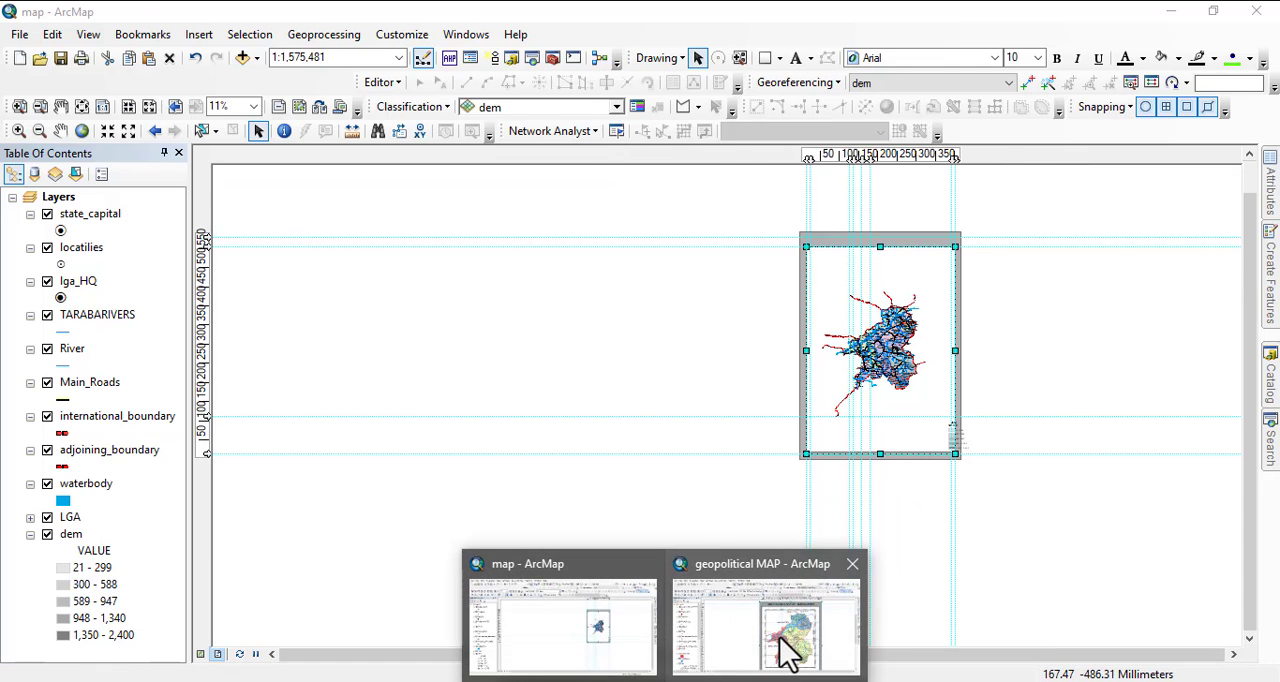
pyautogui.click(783, 645)
pyautogui.scroll(-2, 764, 384)
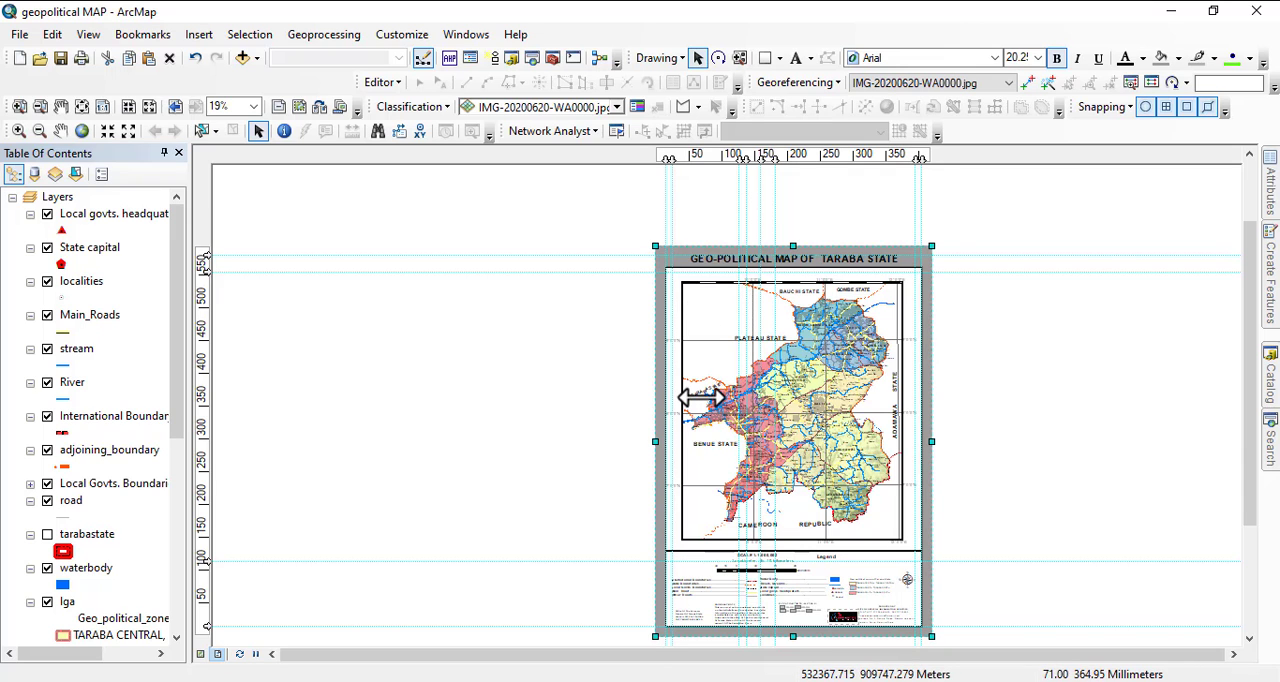
pyautogui.scroll(3, 737, 645)
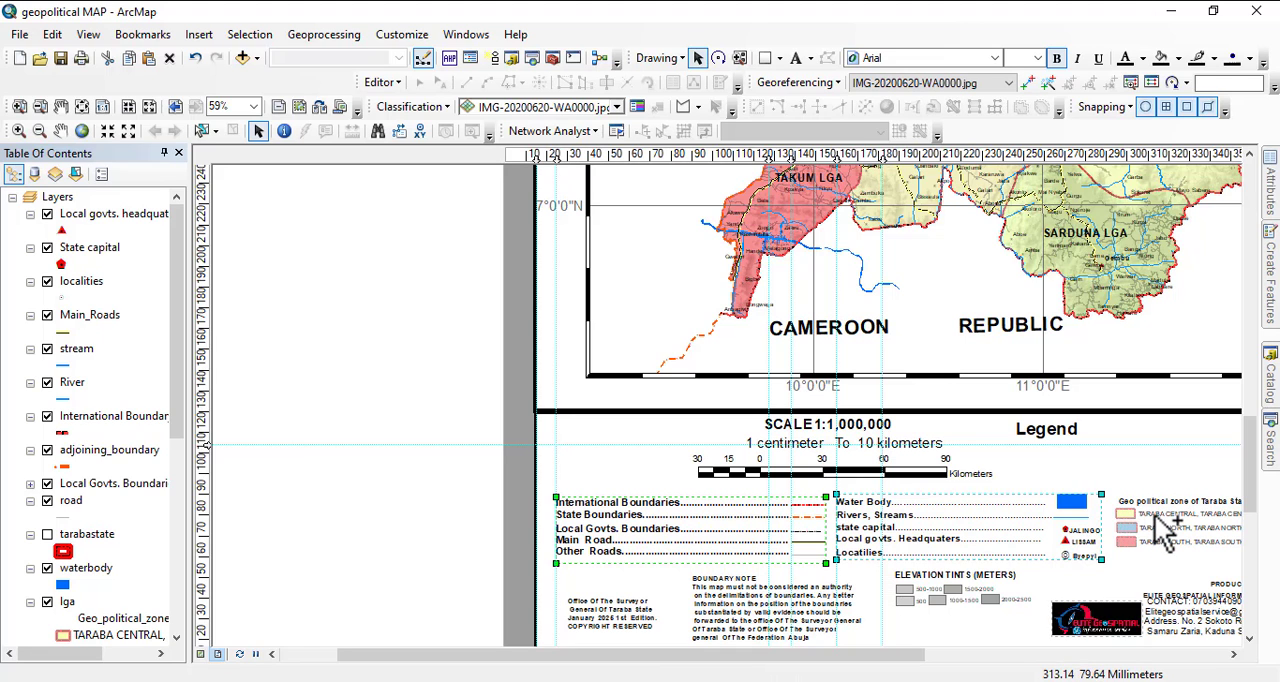
pyautogui.scroll(-1, 903, 542)
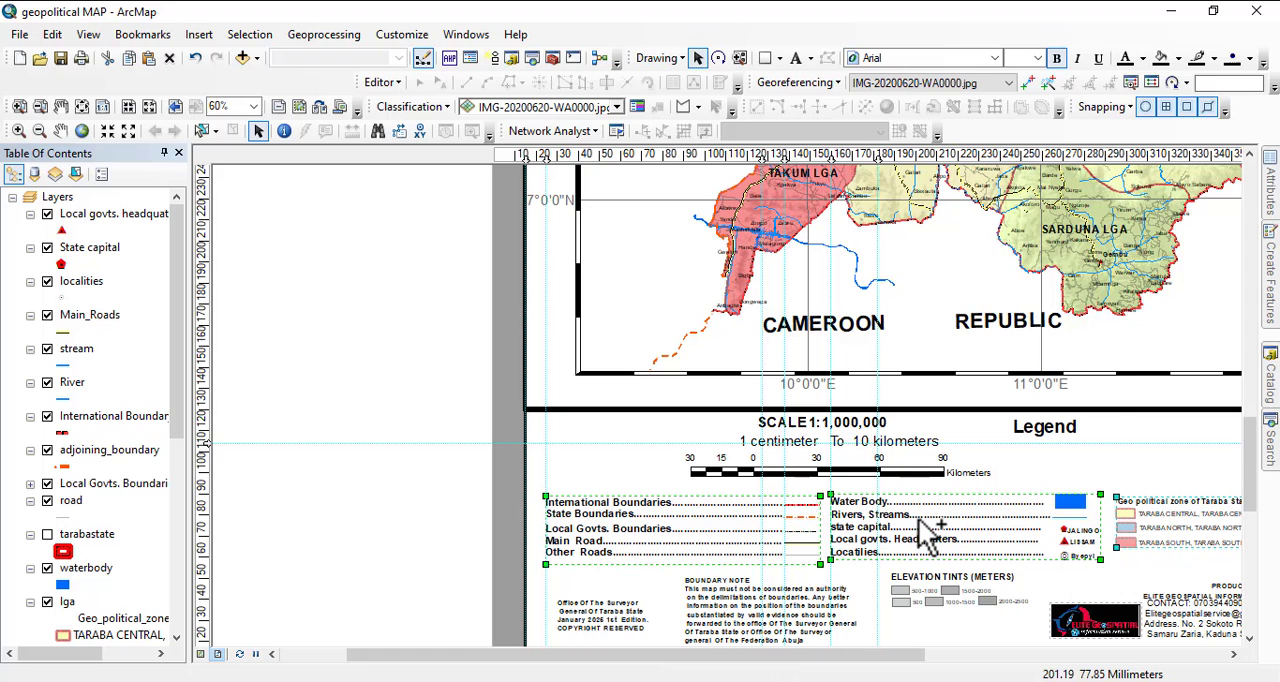
pyautogui.rightClick(920, 518)
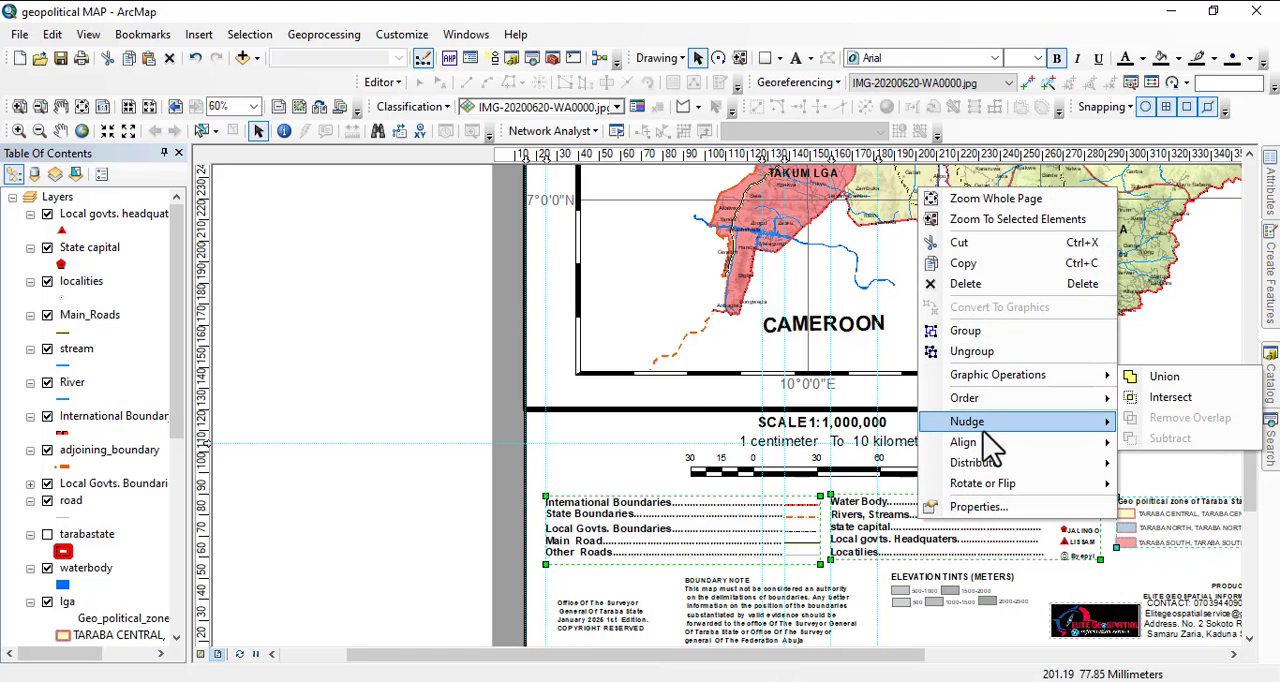
pyautogui.click(962, 265)
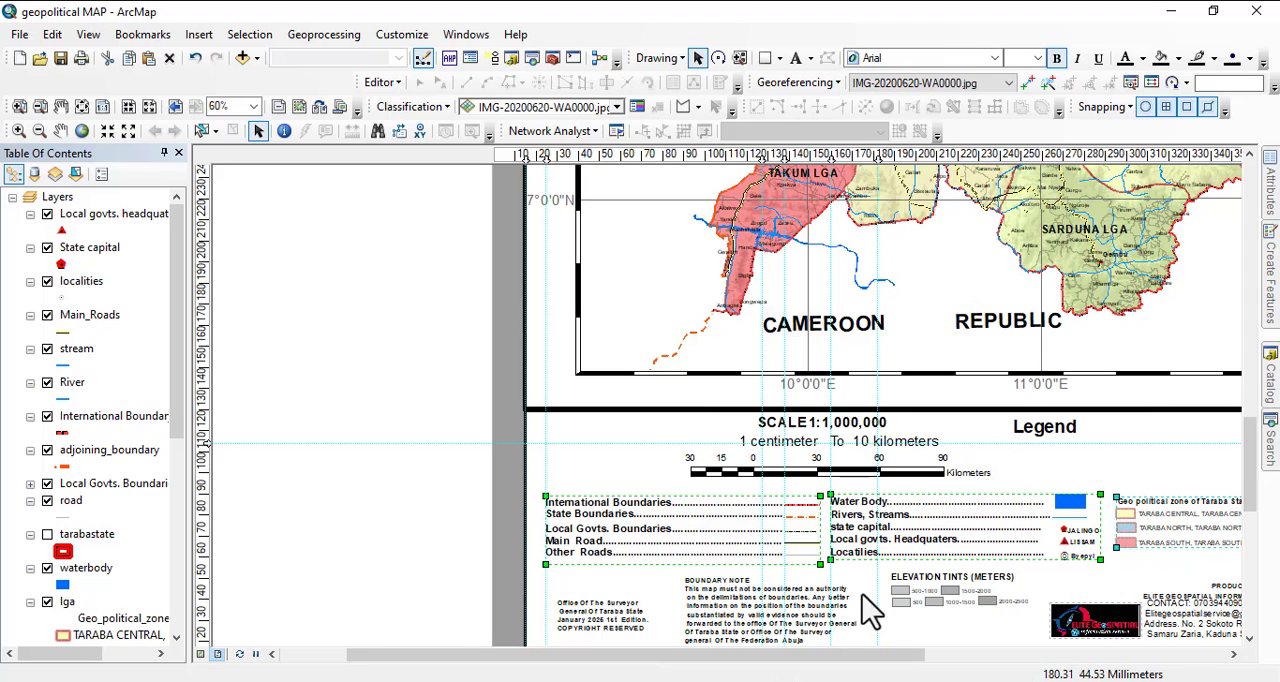
# Switch to the map document and paste the three copied legend groups into the blank area below the map.
pyautogui.click(608, 651)
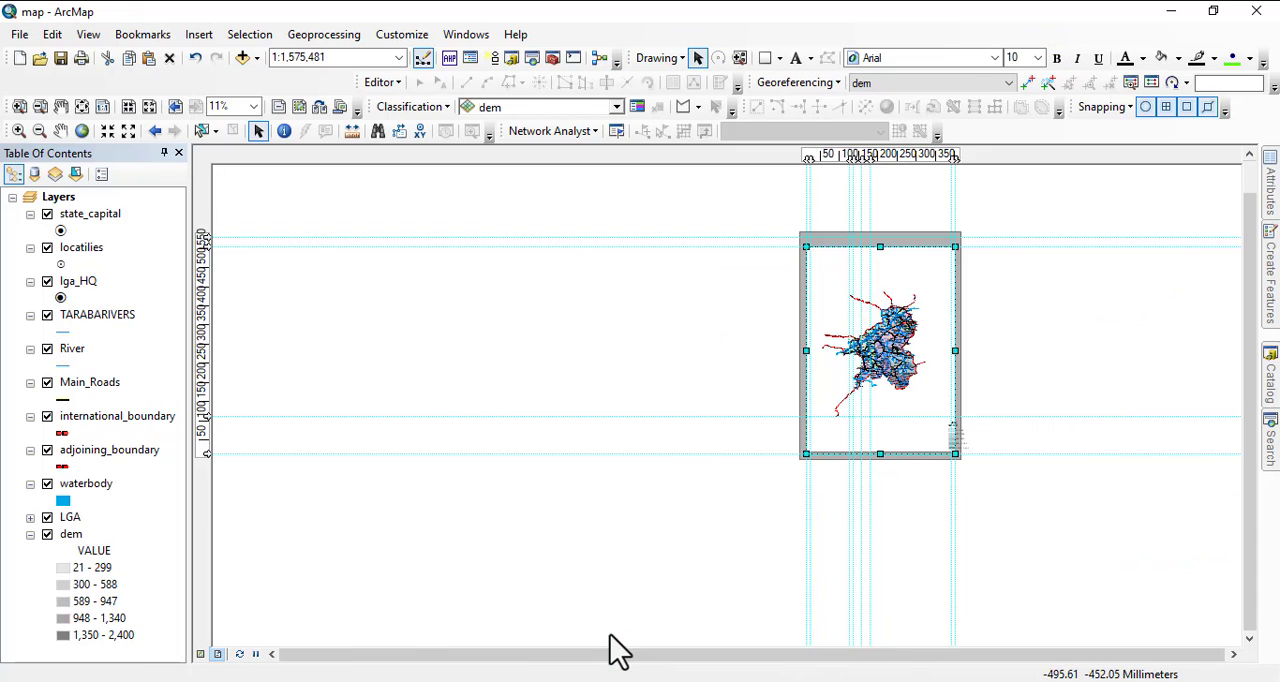
pyautogui.scroll(2, 897, 440)
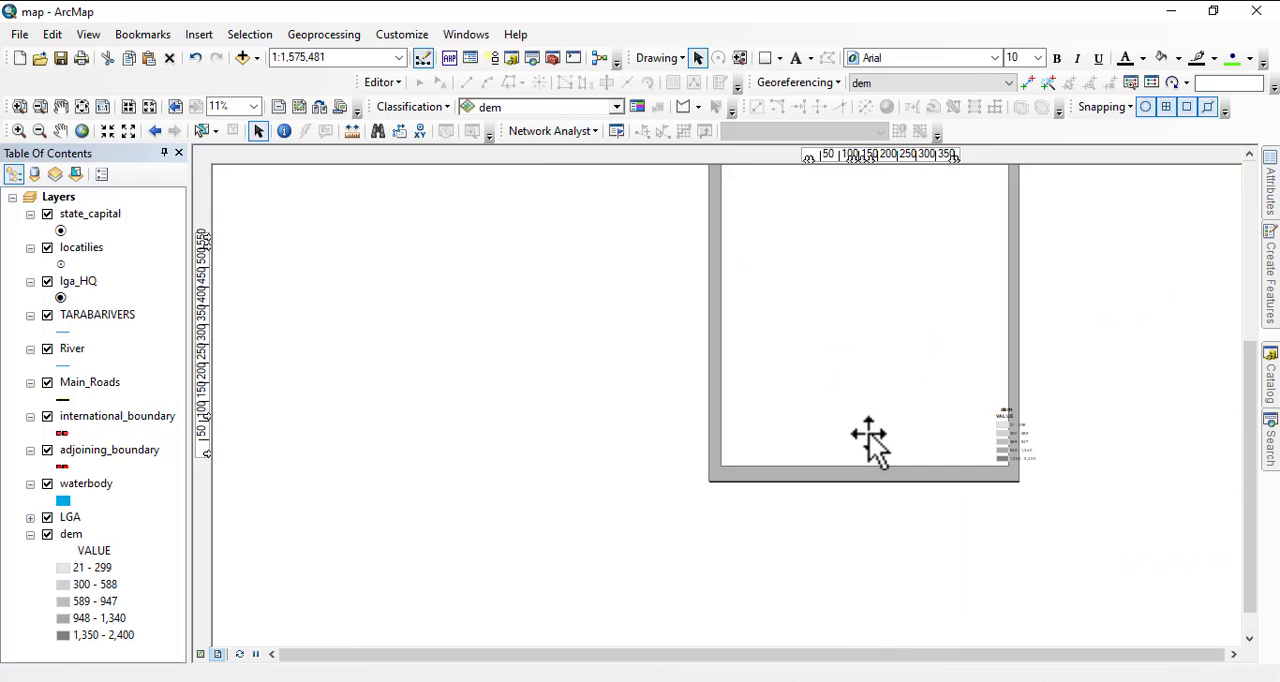
pyautogui.rightClick(897, 440)
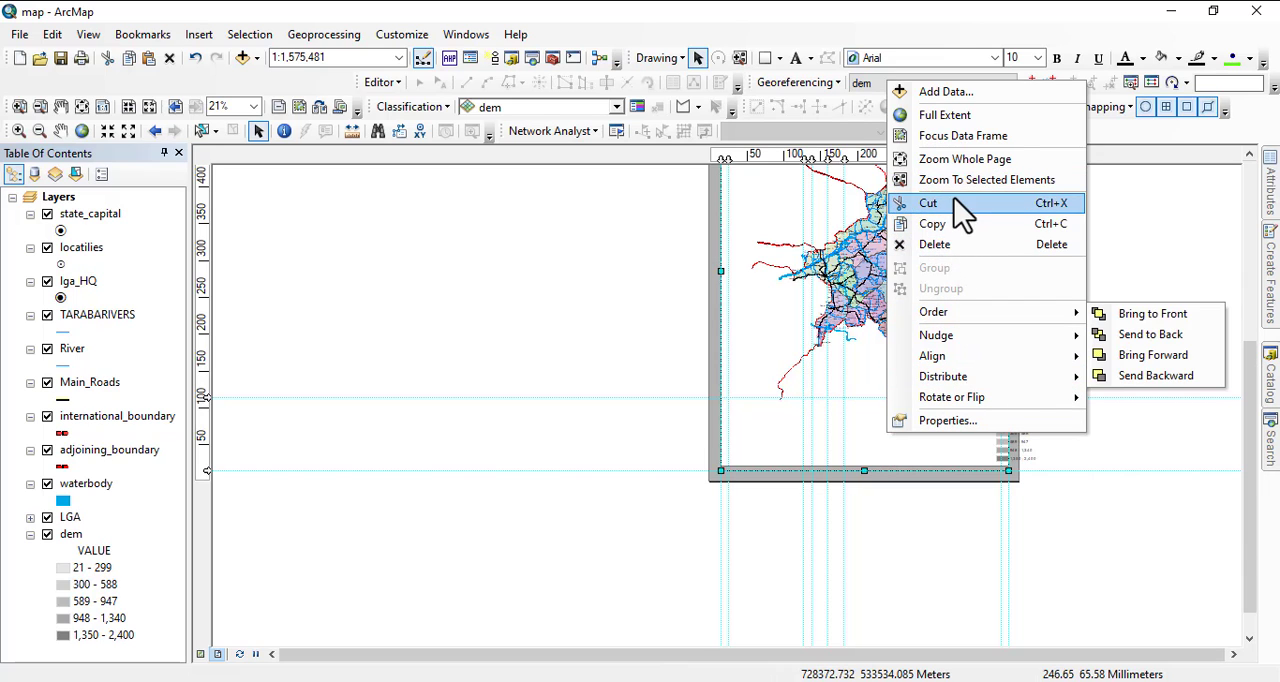
pyautogui.click(1160, 425)
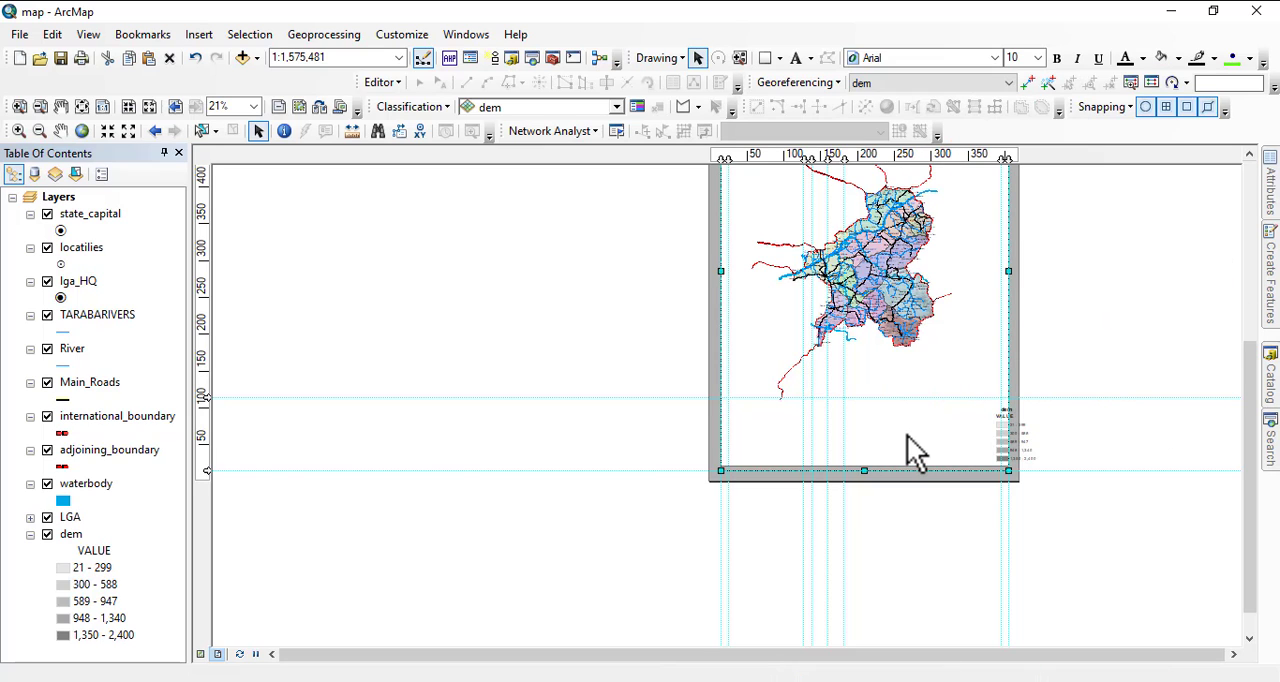
pyautogui.hotkey('ctrl', 'v')
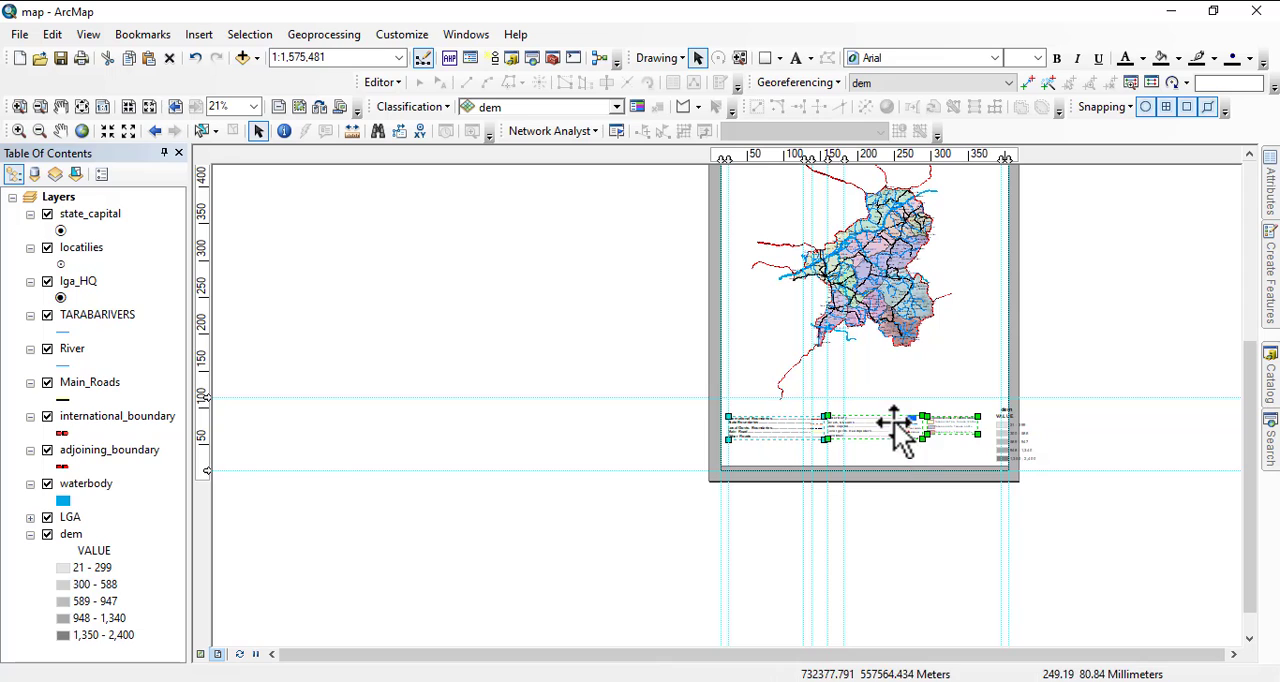
pyautogui.scroll(4, 868, 418)
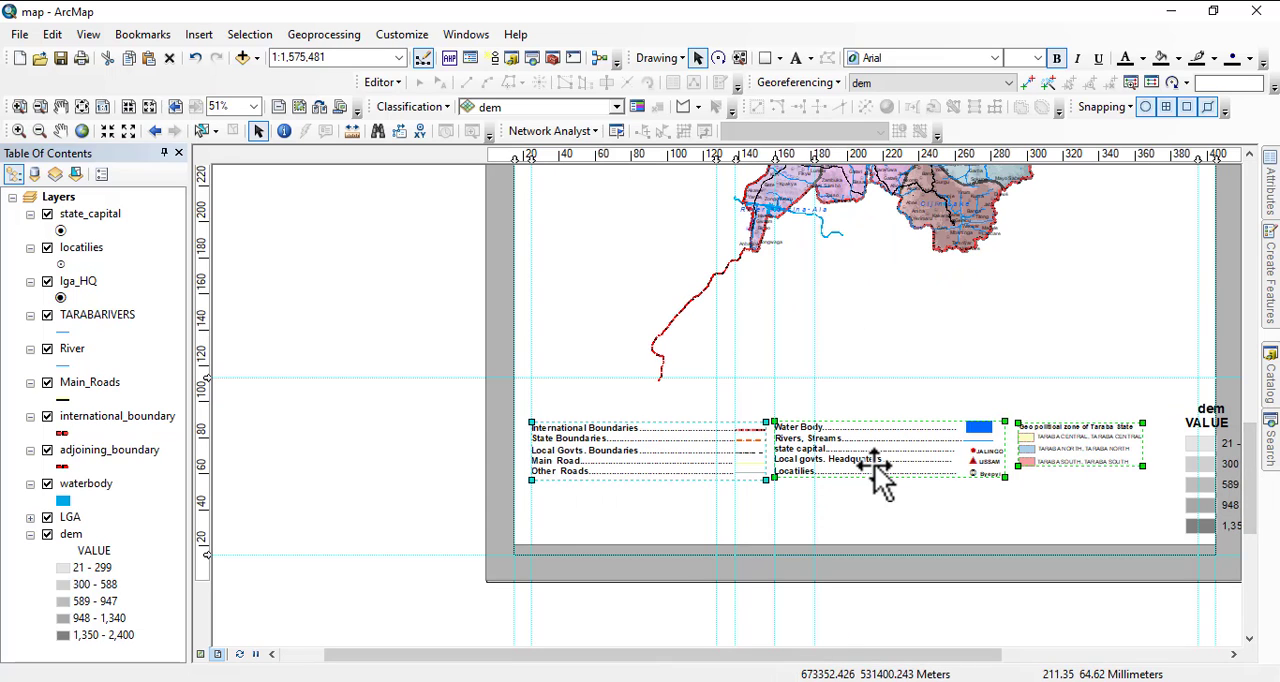
pyautogui.moveTo(988, 514); pyautogui.dragTo(848, 522)
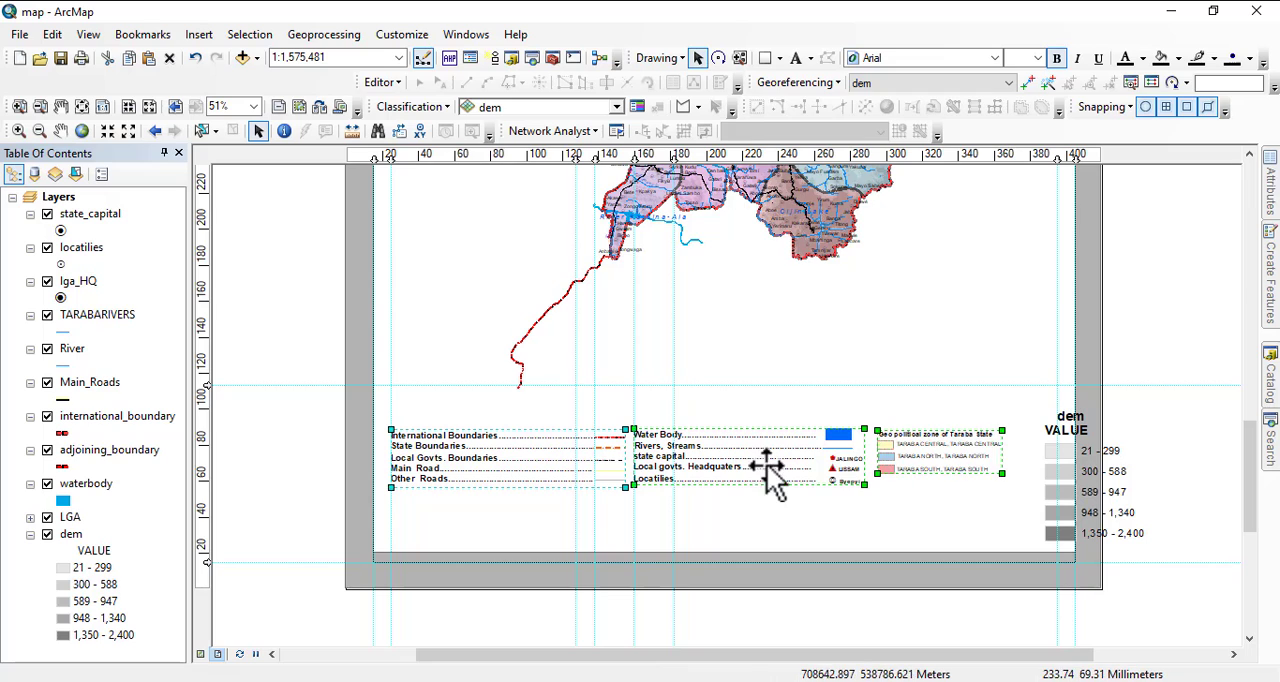
pyautogui.rightClick(733, 455)
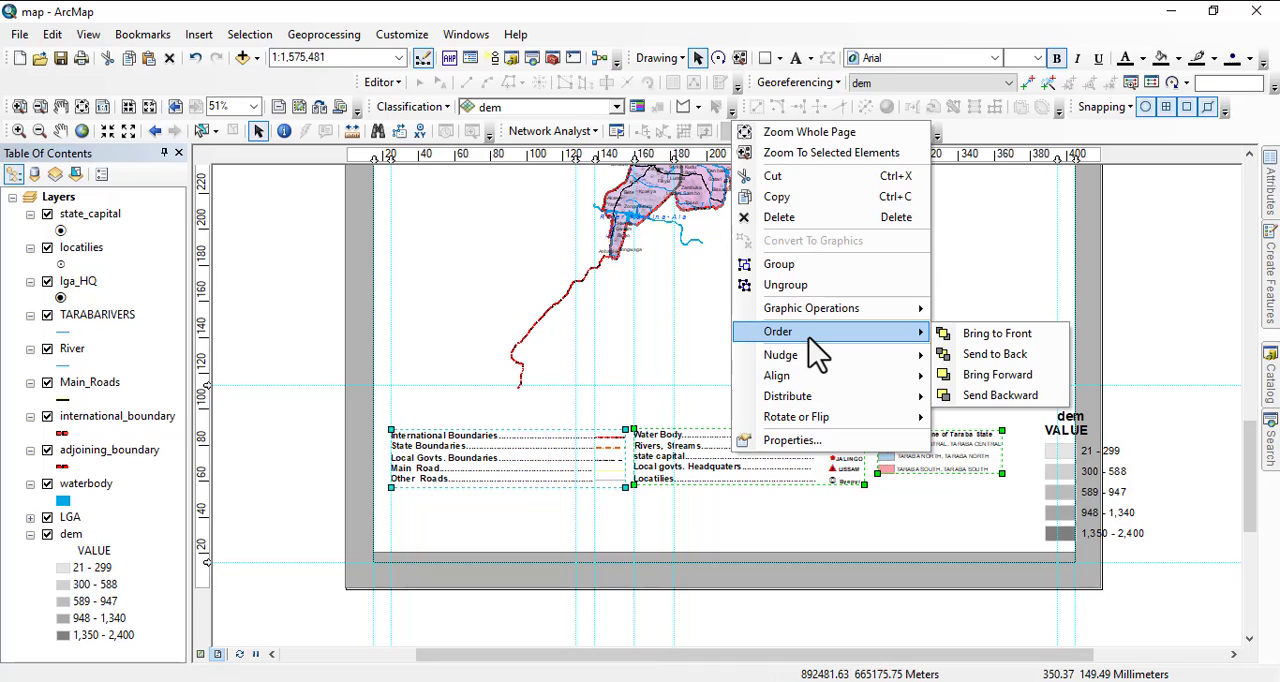
pyautogui.click(1144, 329)
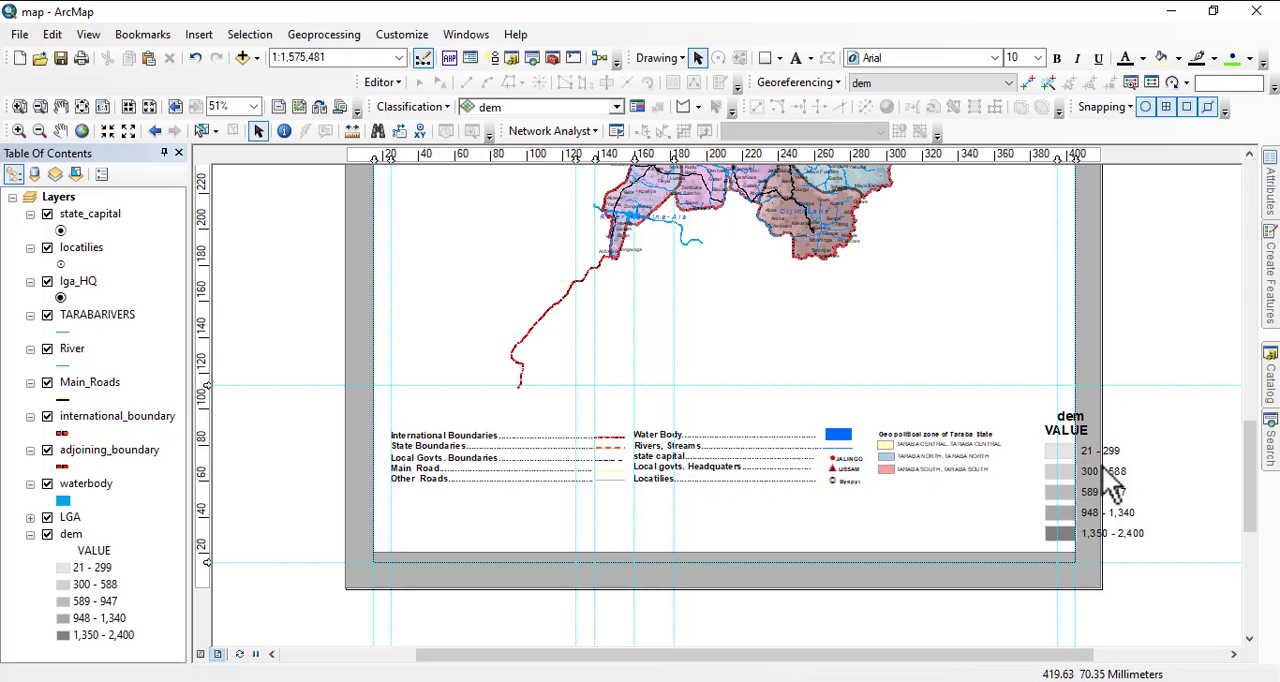
pyautogui.click(1088, 492)
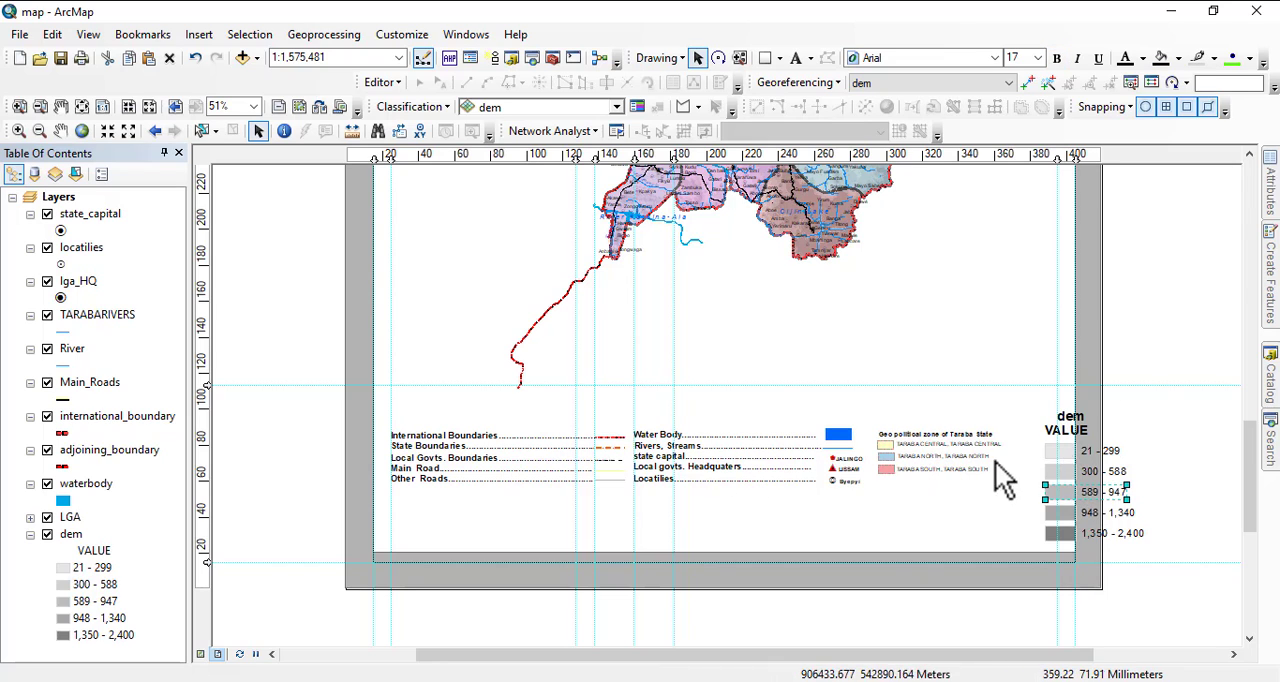
pyautogui.click(1070, 432)
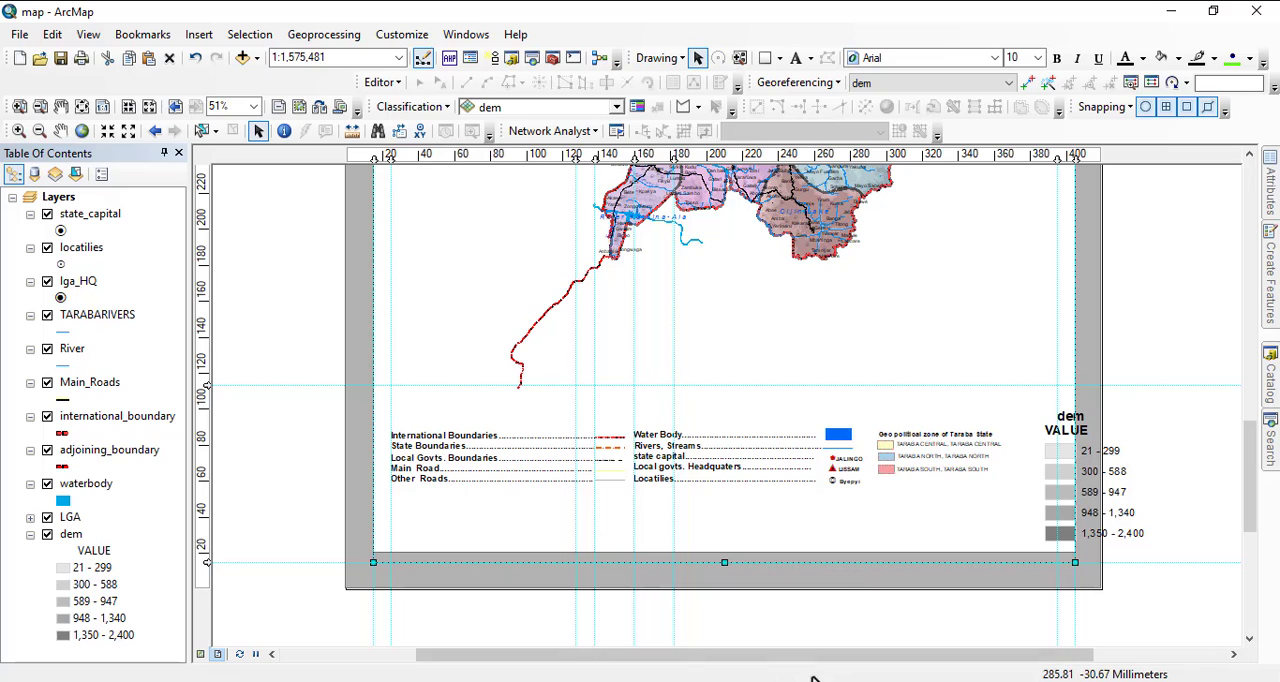
# Switch to the geopolitical MAP document and copy its ELEVATION TINTS (METERS) legend group.
pyautogui.click(786, 634)
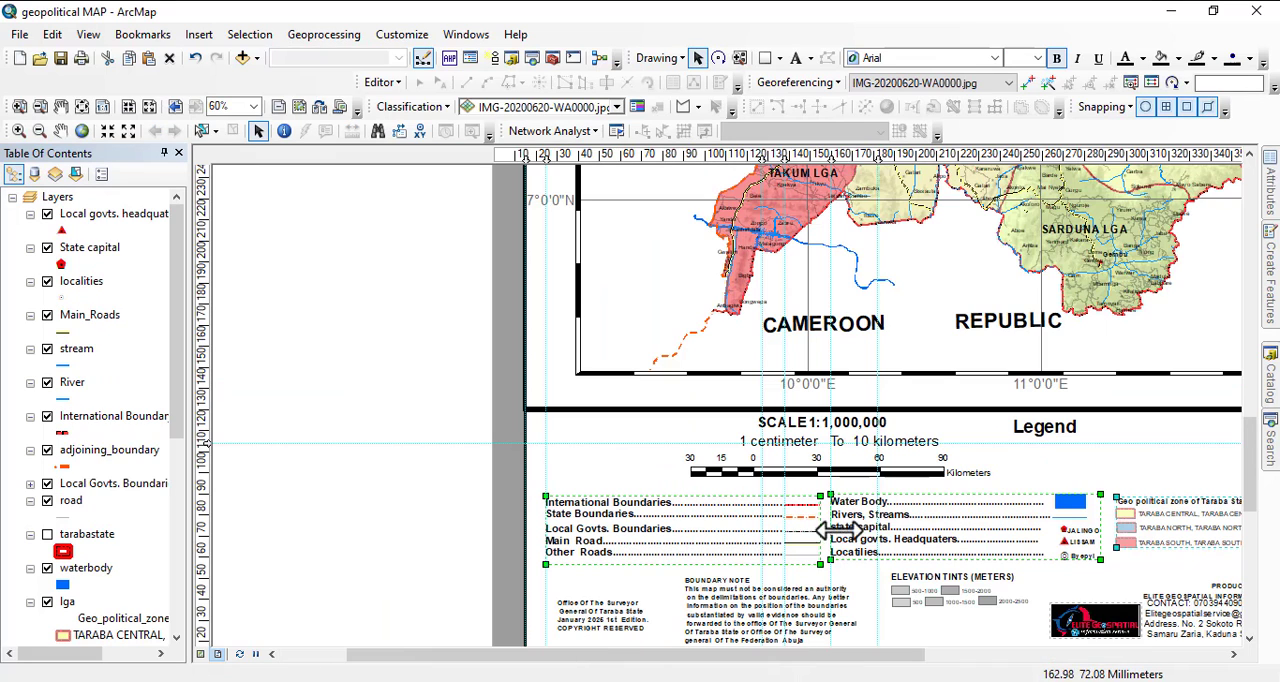
pyautogui.moveTo(1043, 557); pyautogui.dragTo(918, 501)
pyautogui.click(801, 526)
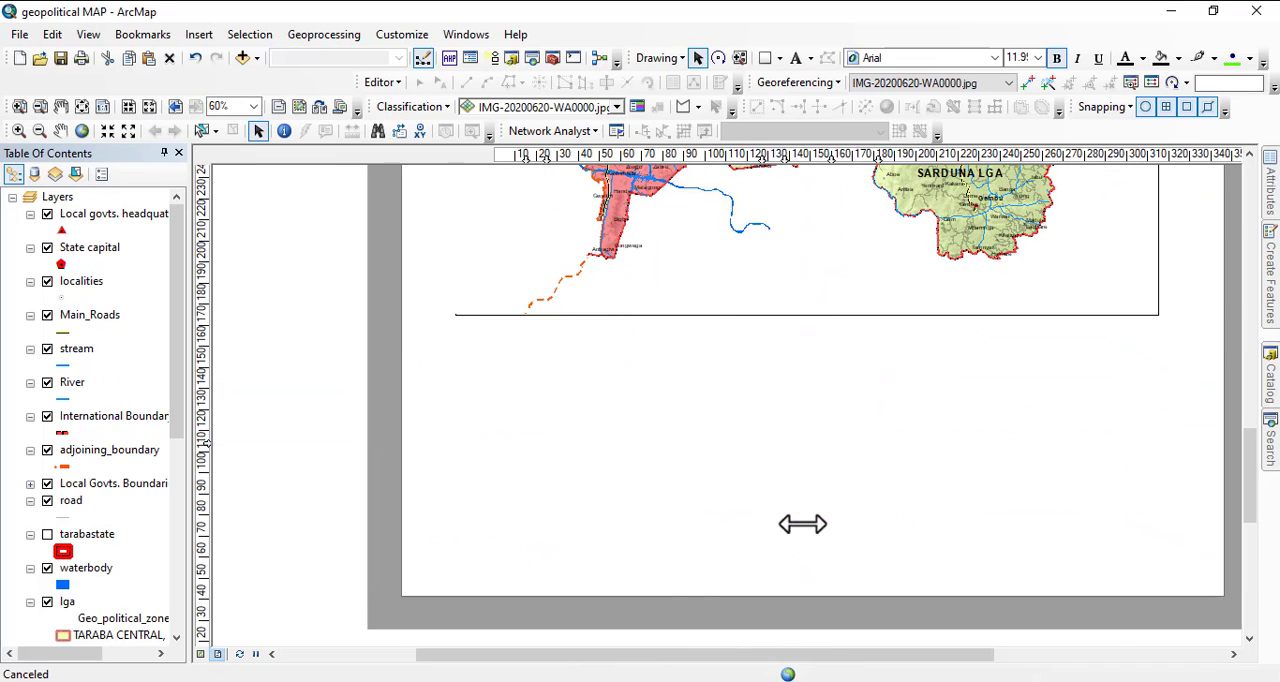
pyautogui.rightClick(830, 530)
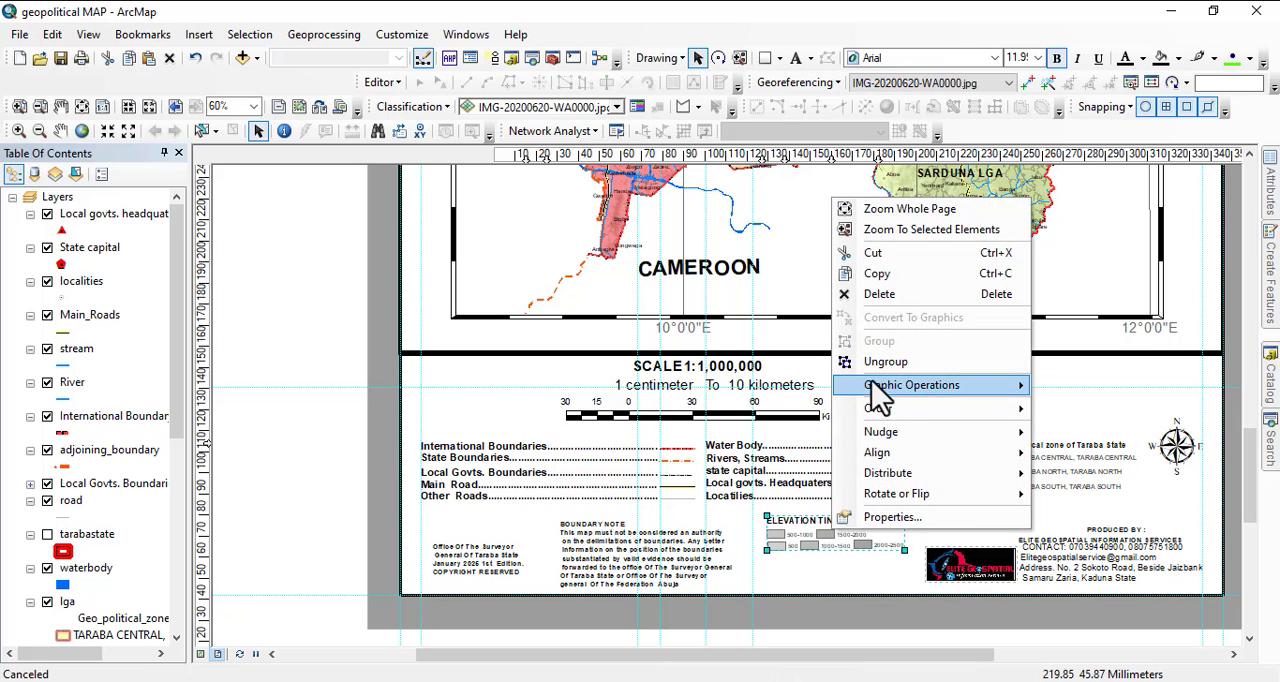
pyautogui.click(878, 271)
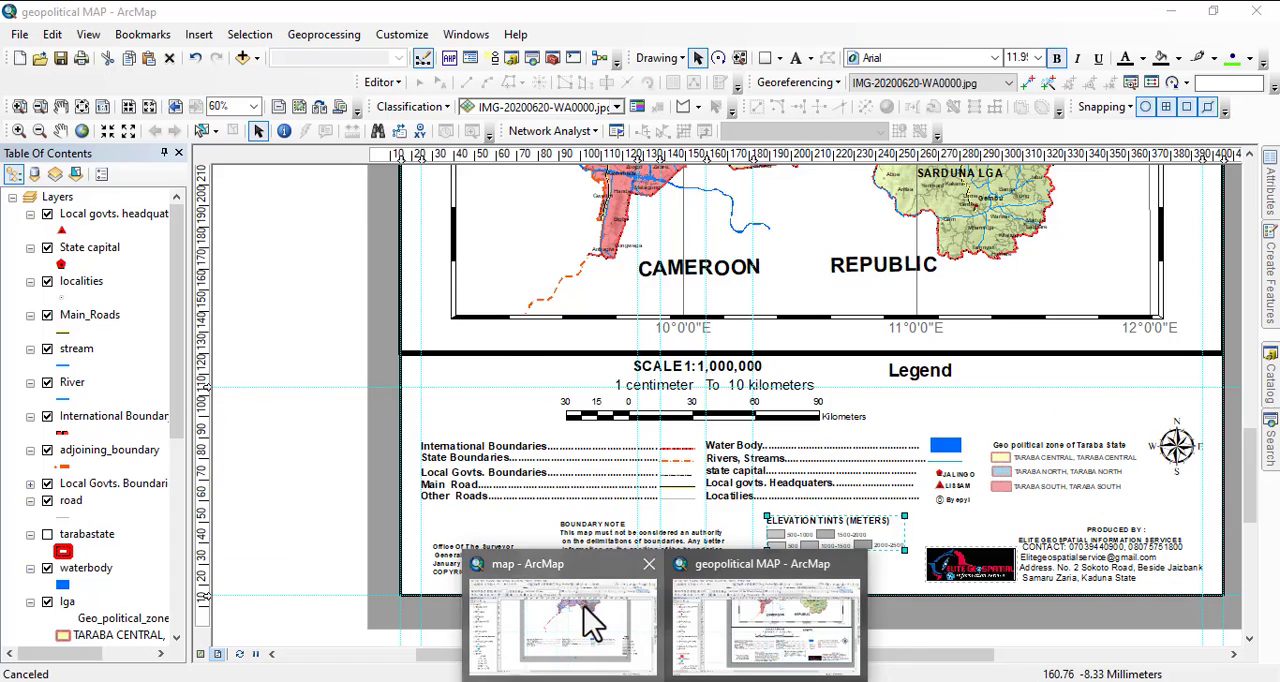
# Paste the elevation tints group into the map document's layout and line up its left edge with the nearby vertical guide.
pyautogui.click(584, 606)
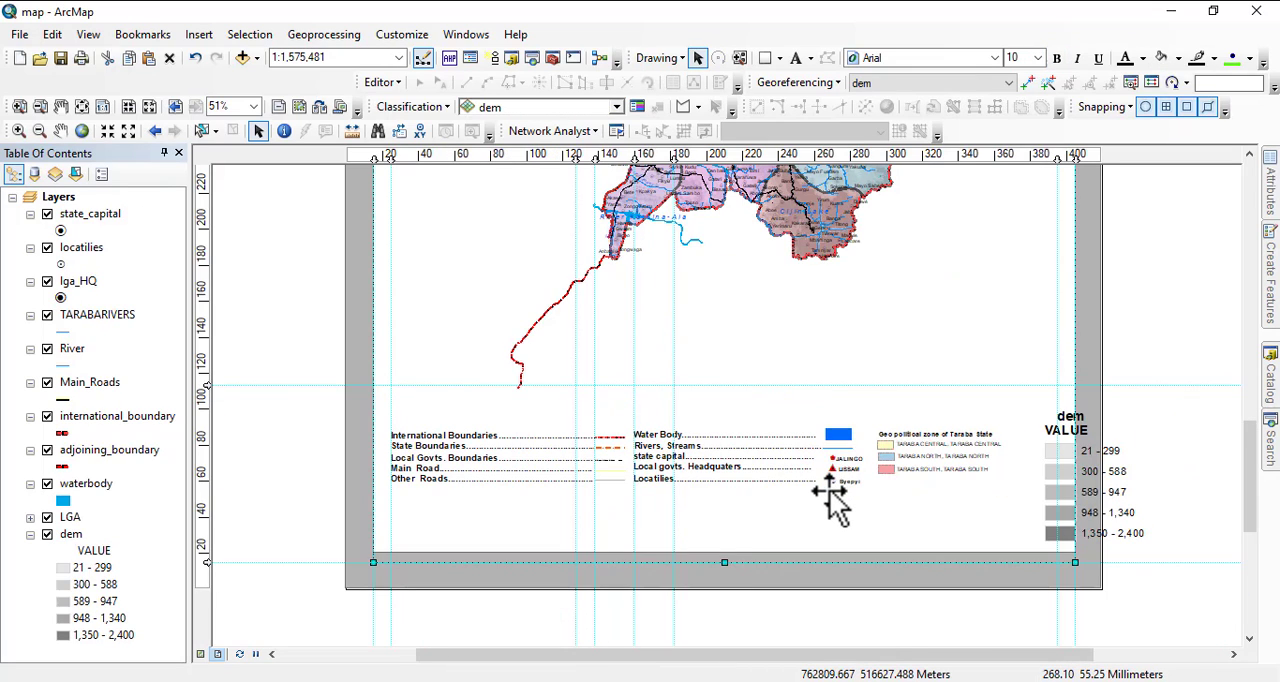
pyautogui.hotkey('ctrl', 'v')
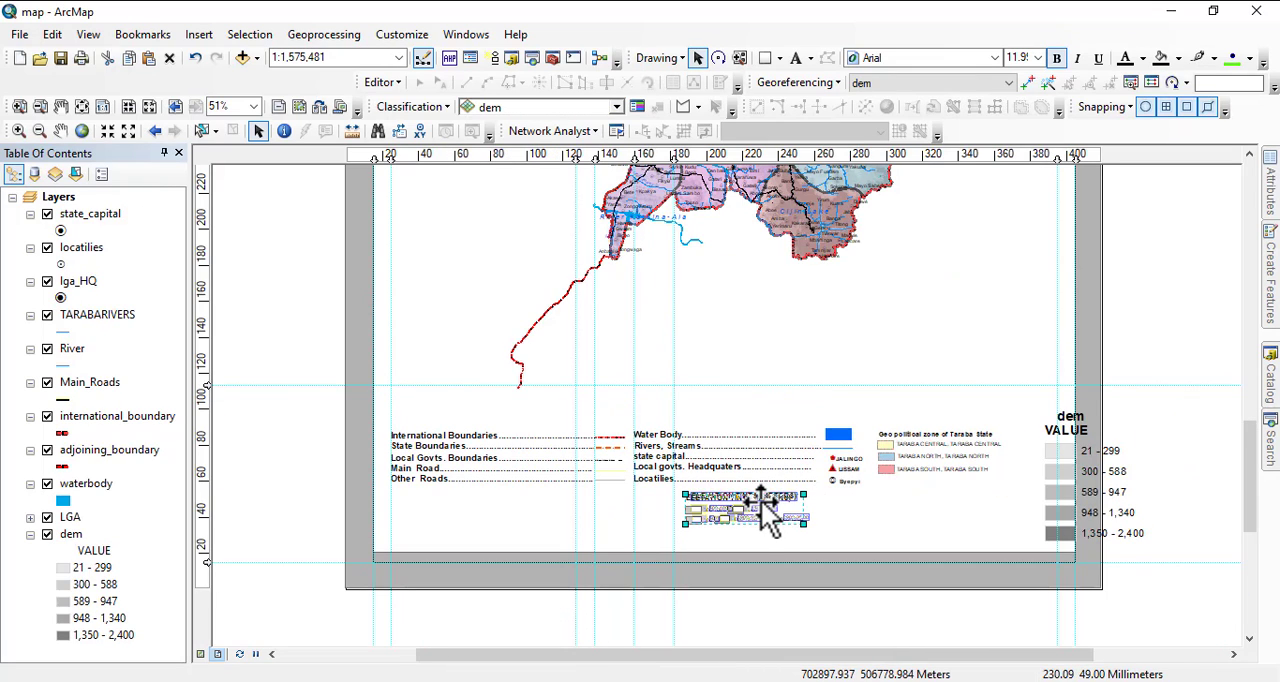
pyautogui.moveTo(761, 500); pyautogui.dragTo(749, 500)
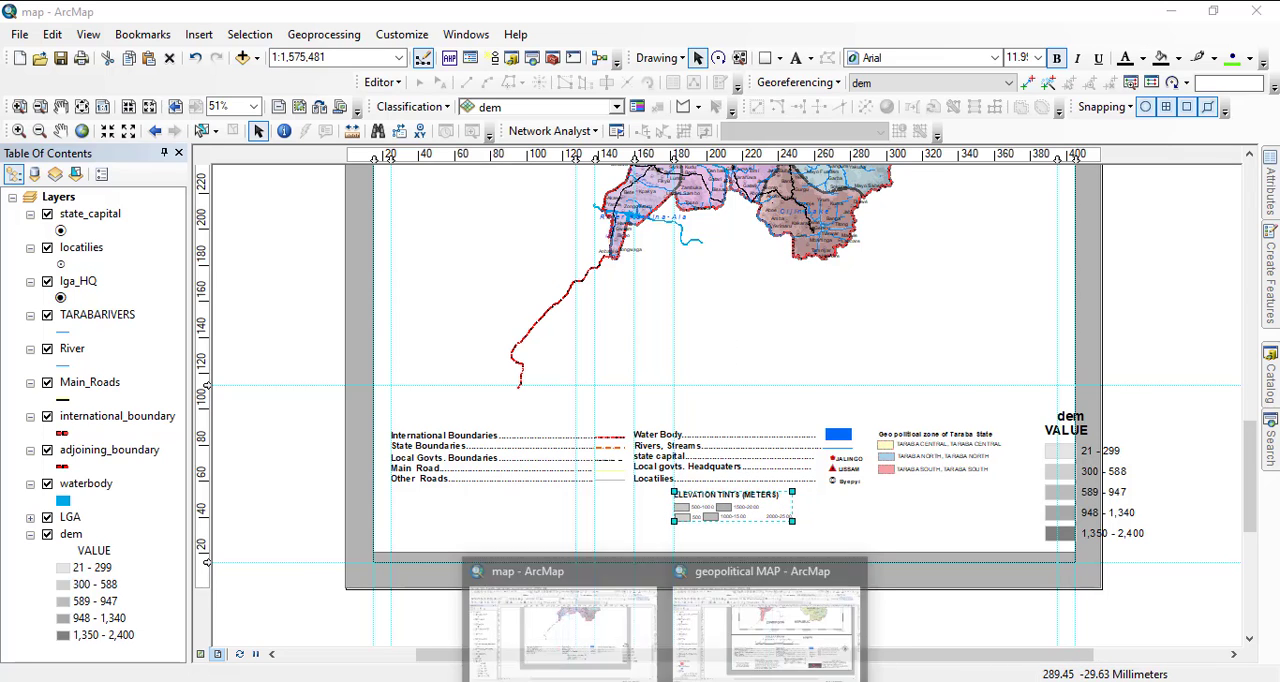
# Copy the BOUNDARY NOTE text together with the legend's black frame from the geopolitical MAP document and paste them into the map document.
pyautogui.click(781, 642)
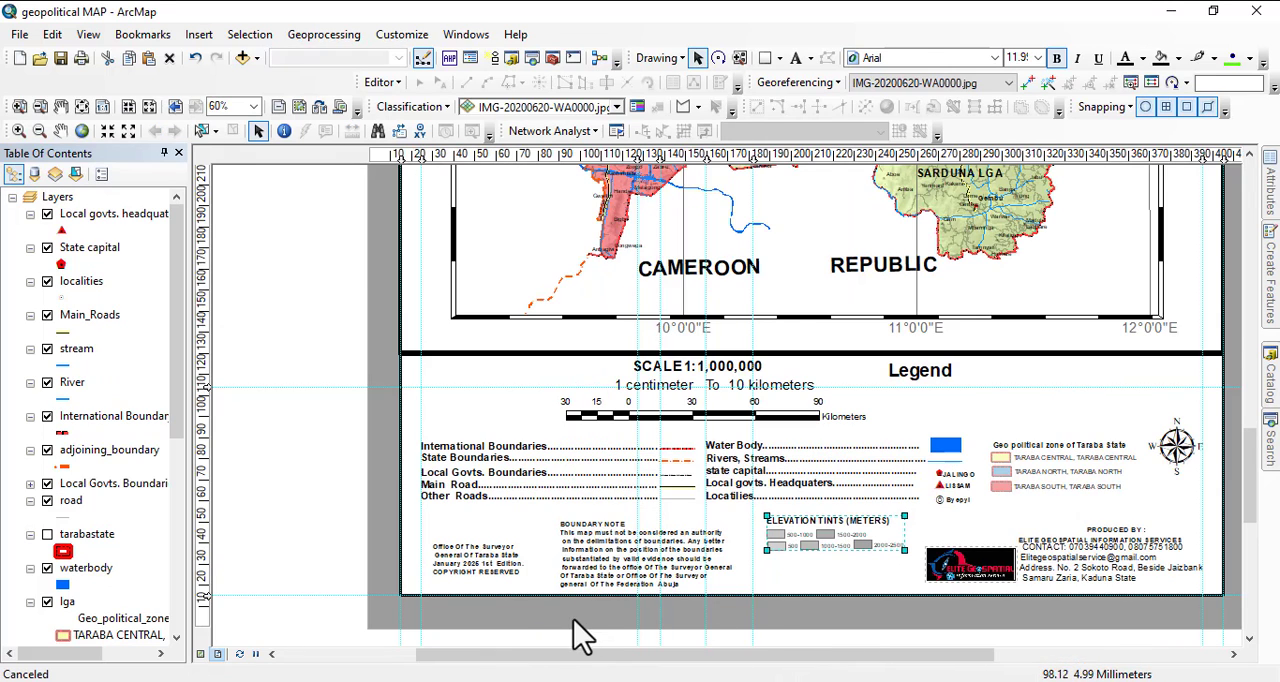
pyautogui.click(481, 568)
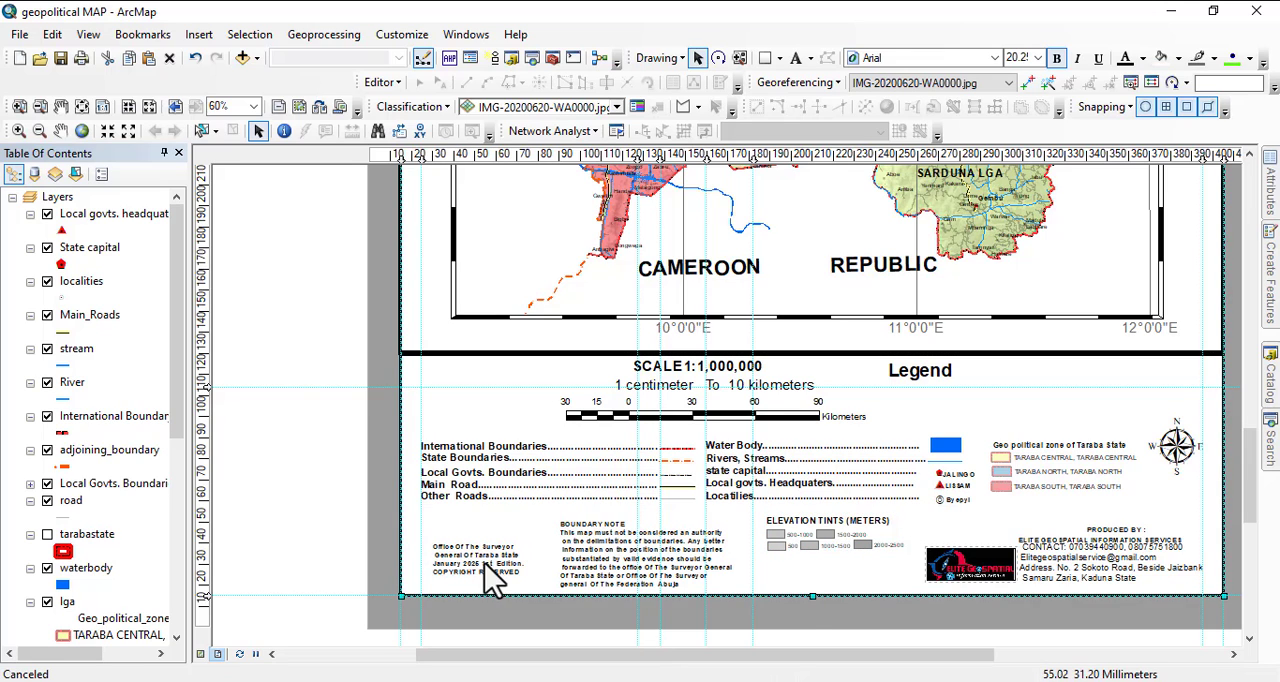
pyautogui.click(483, 558)
pyautogui.click(478, 558)
pyautogui.click(465, 557)
pyautogui.click(466, 558)
pyautogui.scroll(-3, 575, 550)
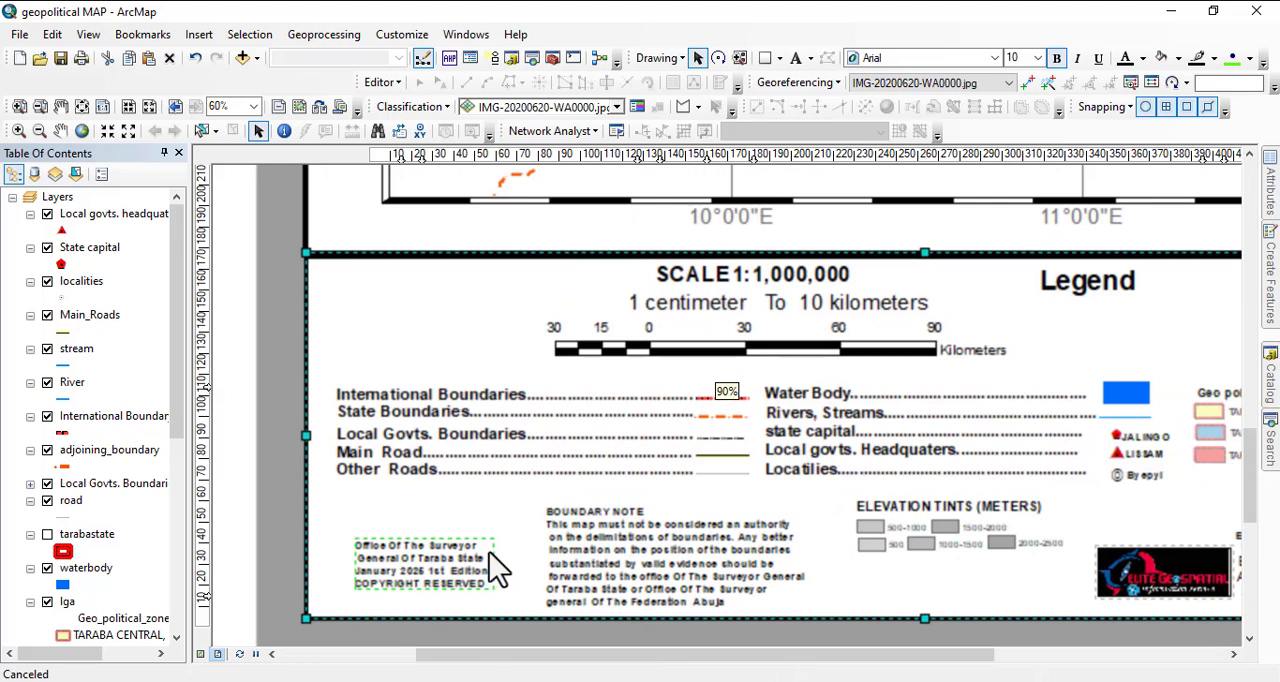
pyautogui.click(605, 540)
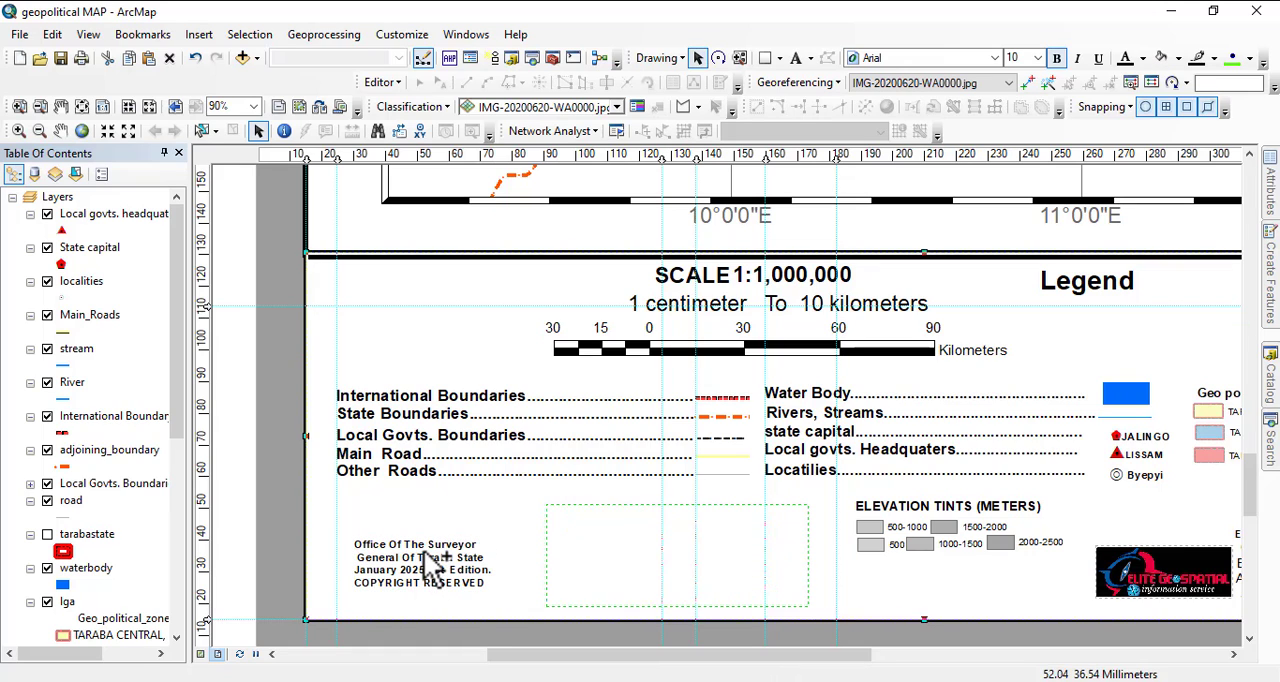
pyautogui.rightClick(619, 539)
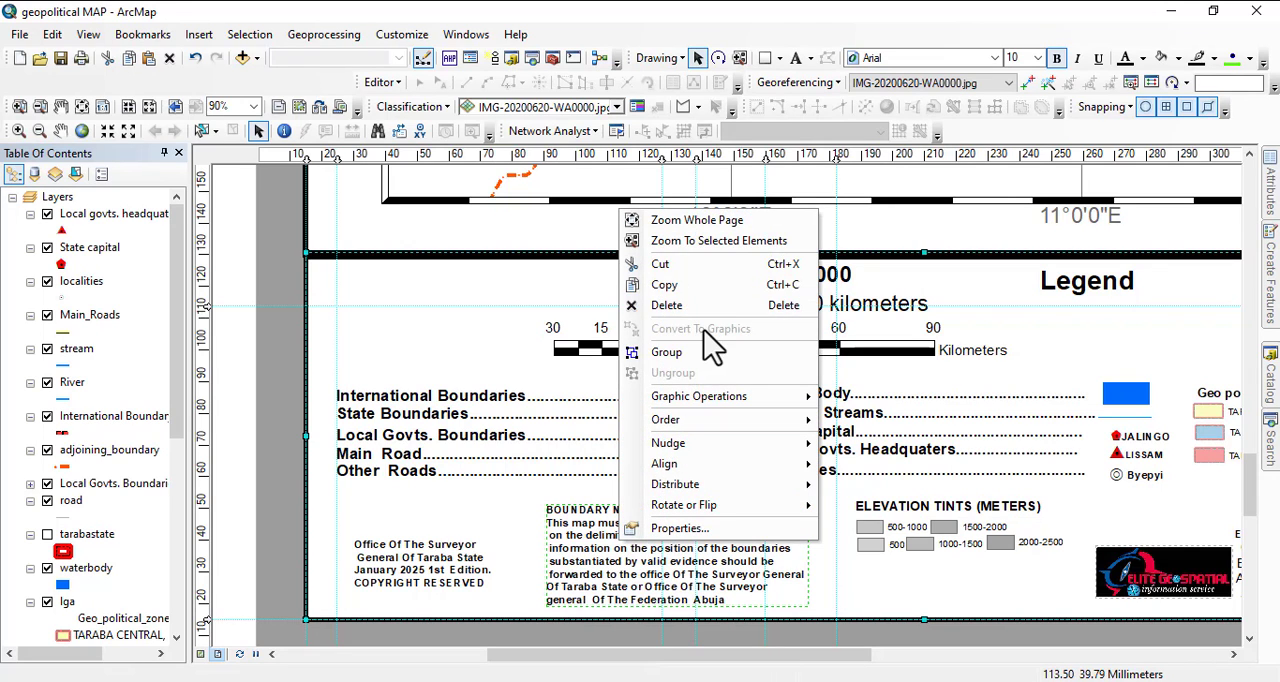
pyautogui.click(664, 285)
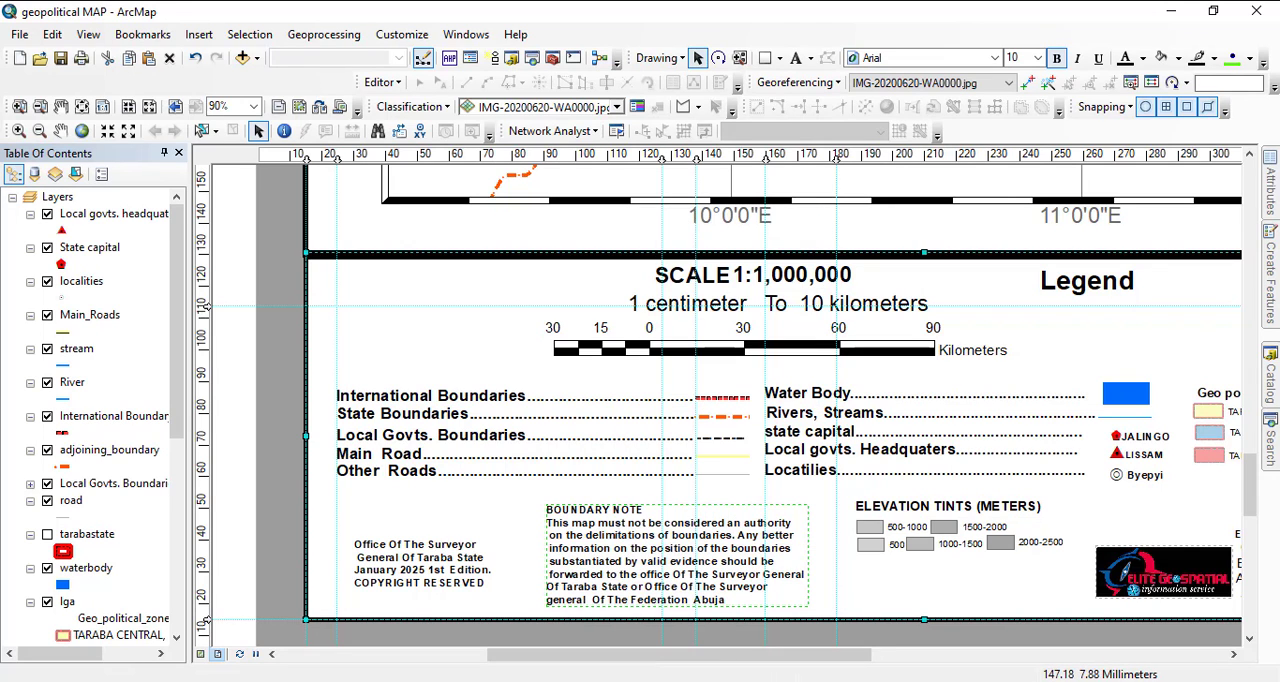
pyautogui.click(600, 634)
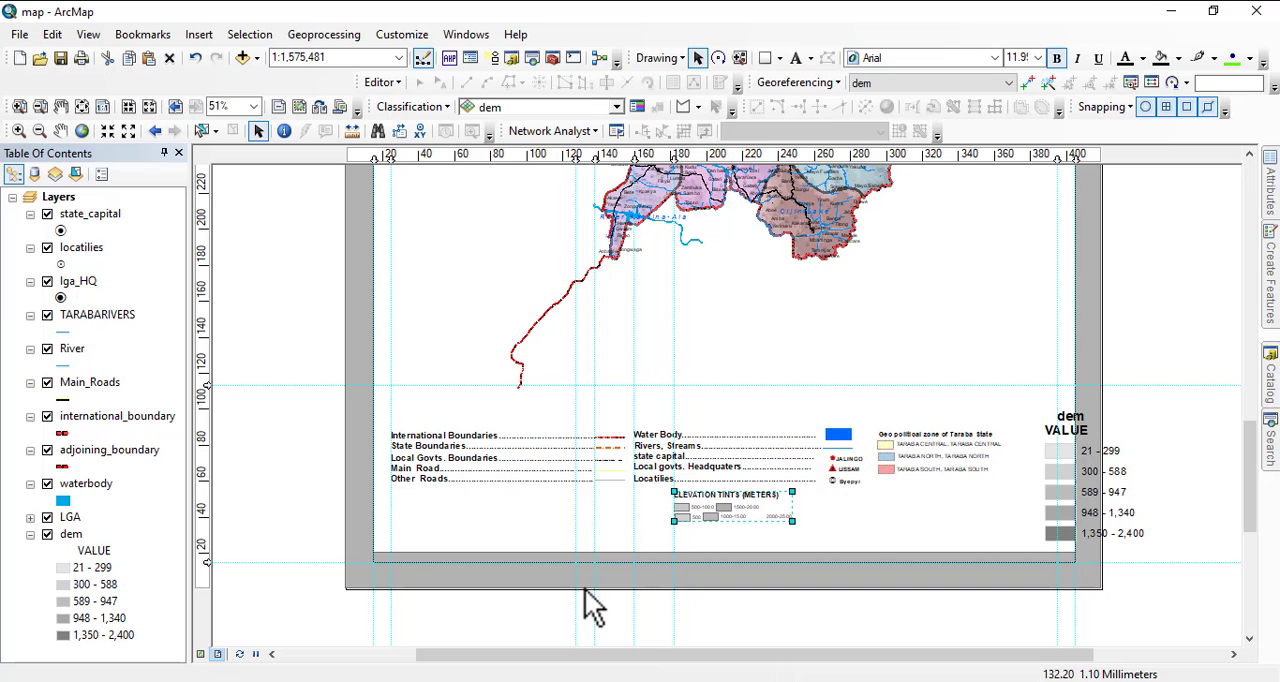
pyautogui.hotkey('ctrl', 'v')
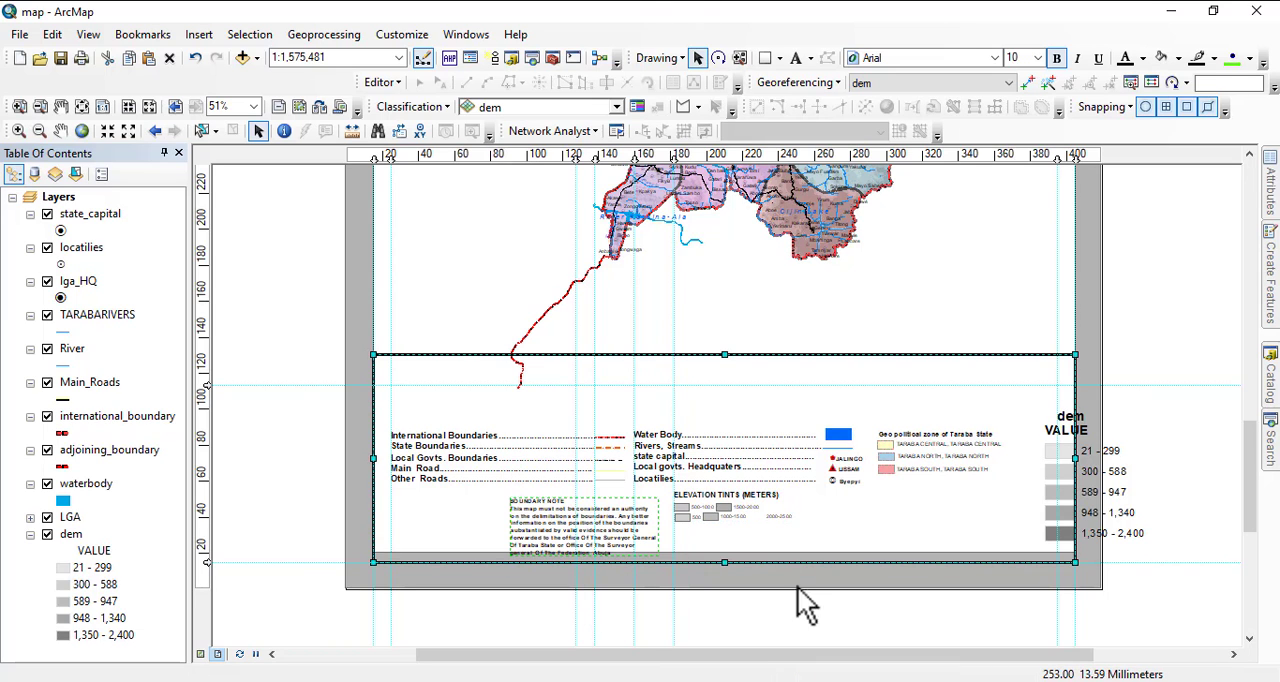
# Copy the Office Of The Surveyor General copyright text from the geopolitical MAP document and paste it into the map document.
pyautogui.click(810, 634)
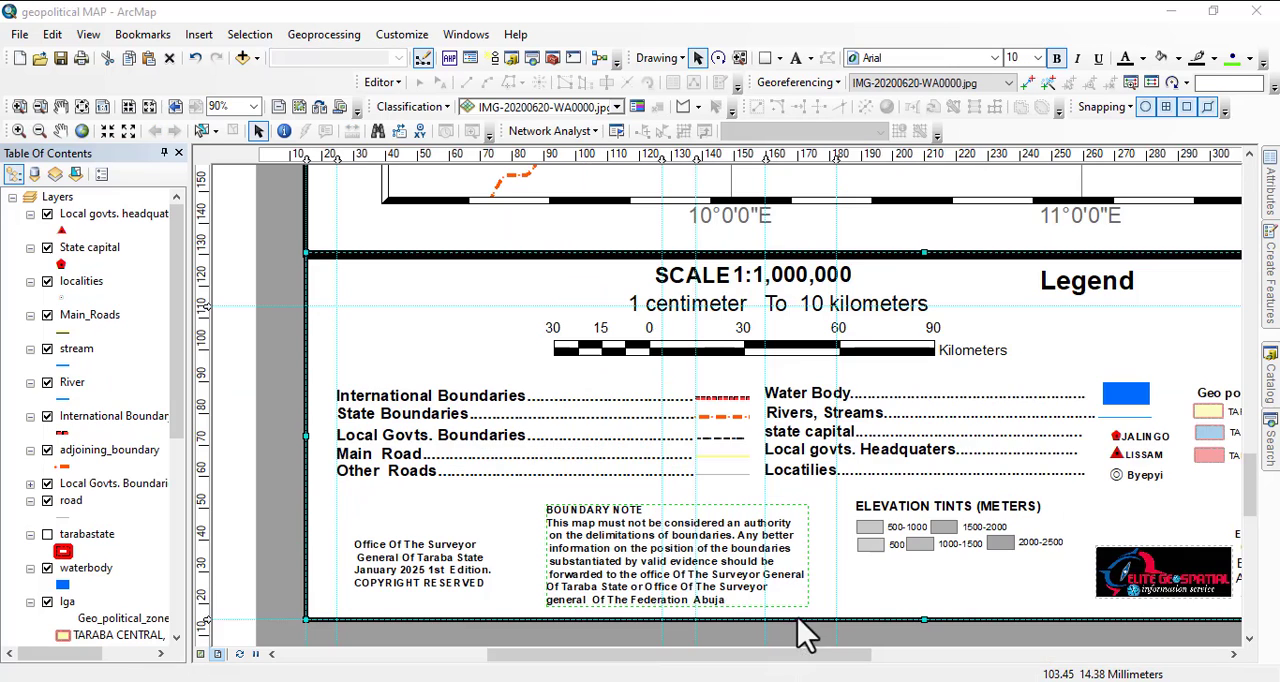
pyautogui.click(440, 584)
pyautogui.rightClick(421, 555)
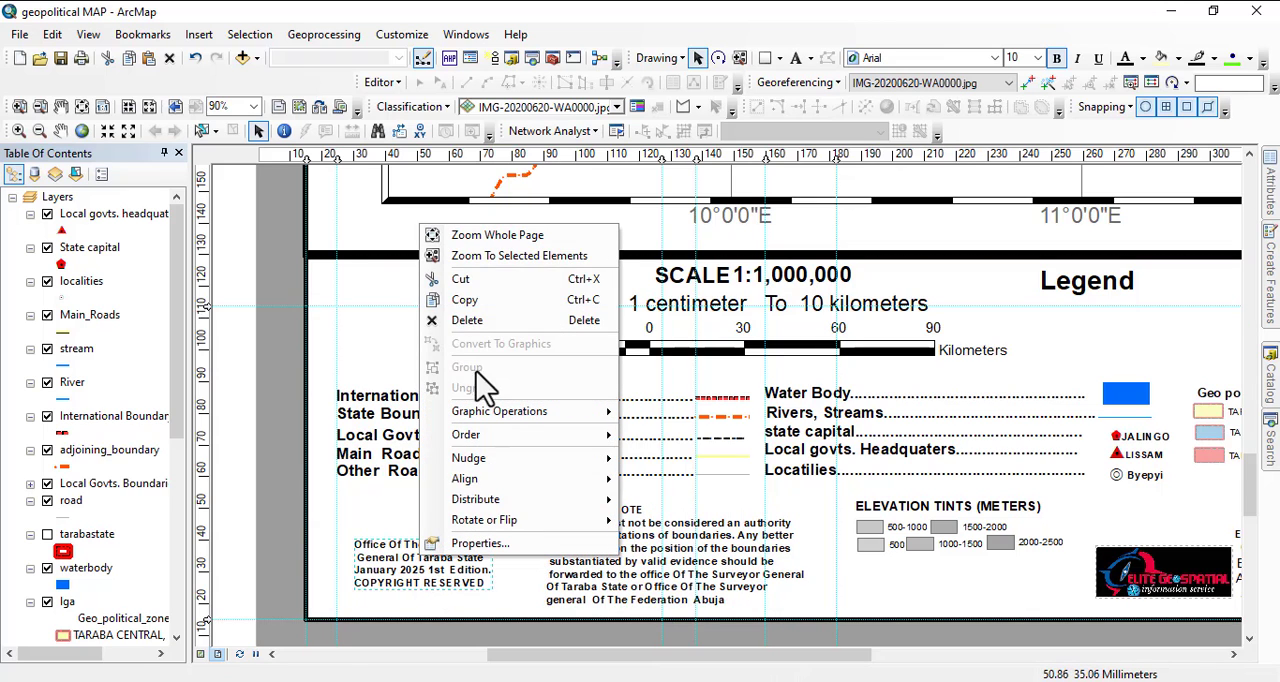
pyautogui.click(470, 292)
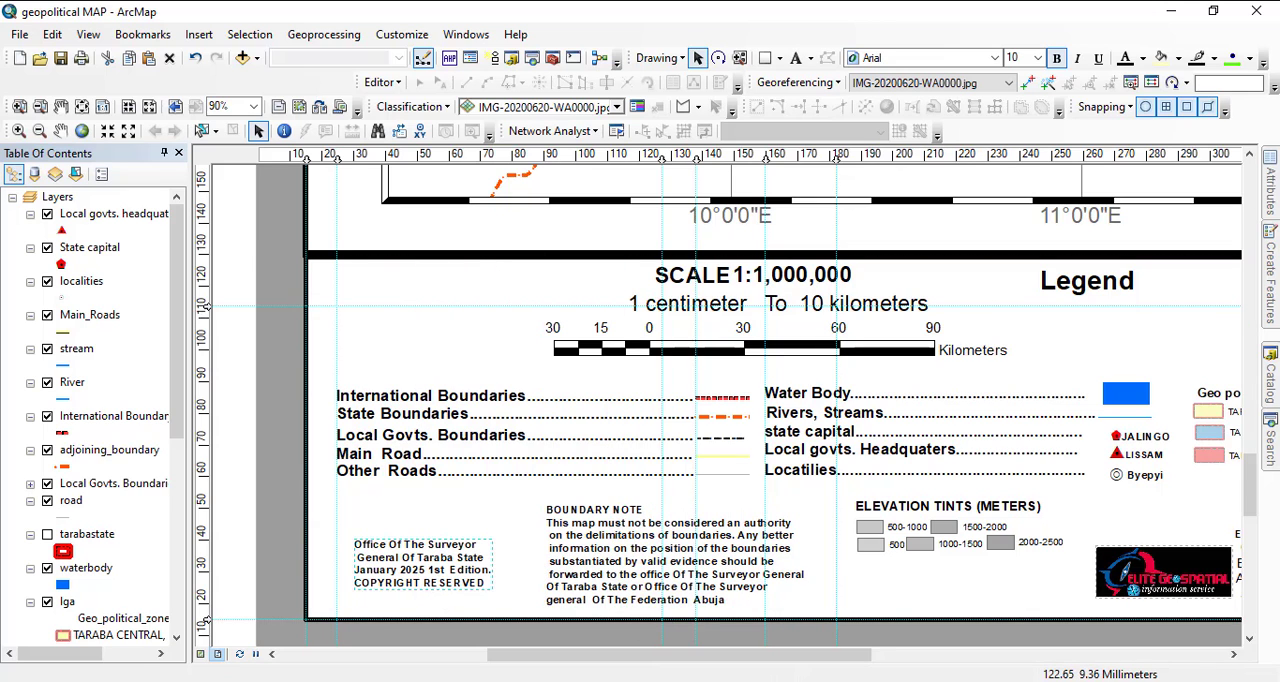
pyautogui.click(575, 645)
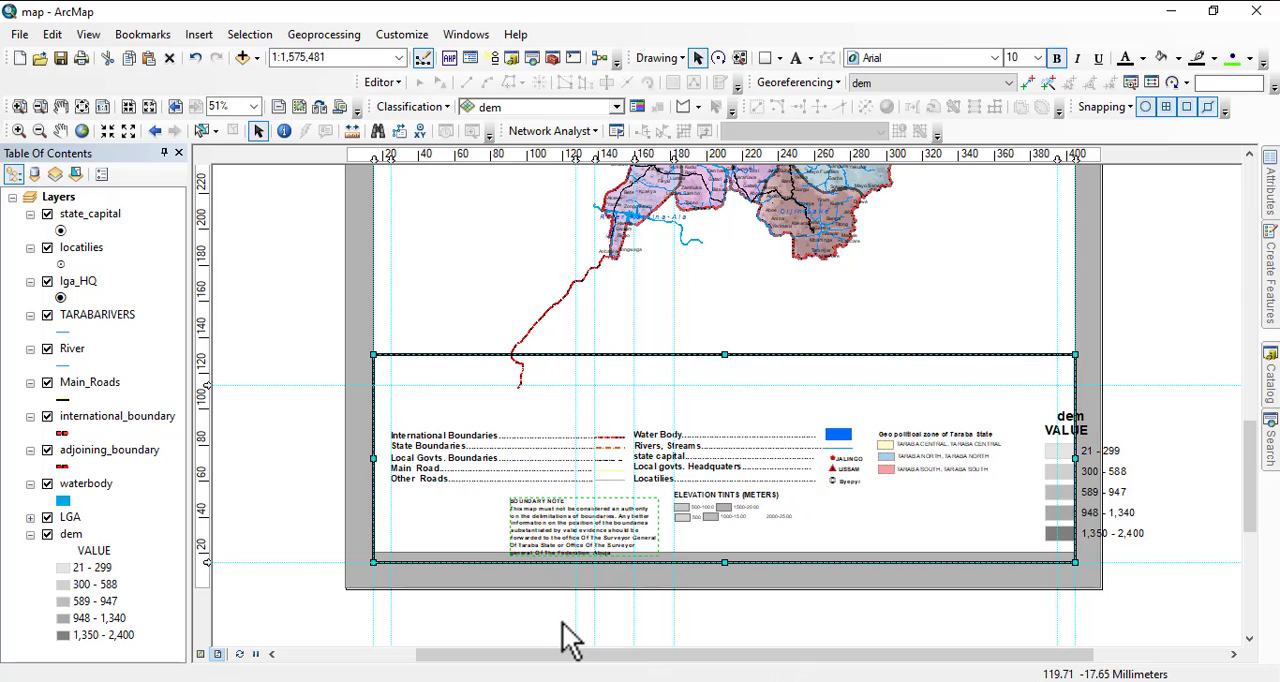
pyautogui.hotkey('ctrl', 'v')
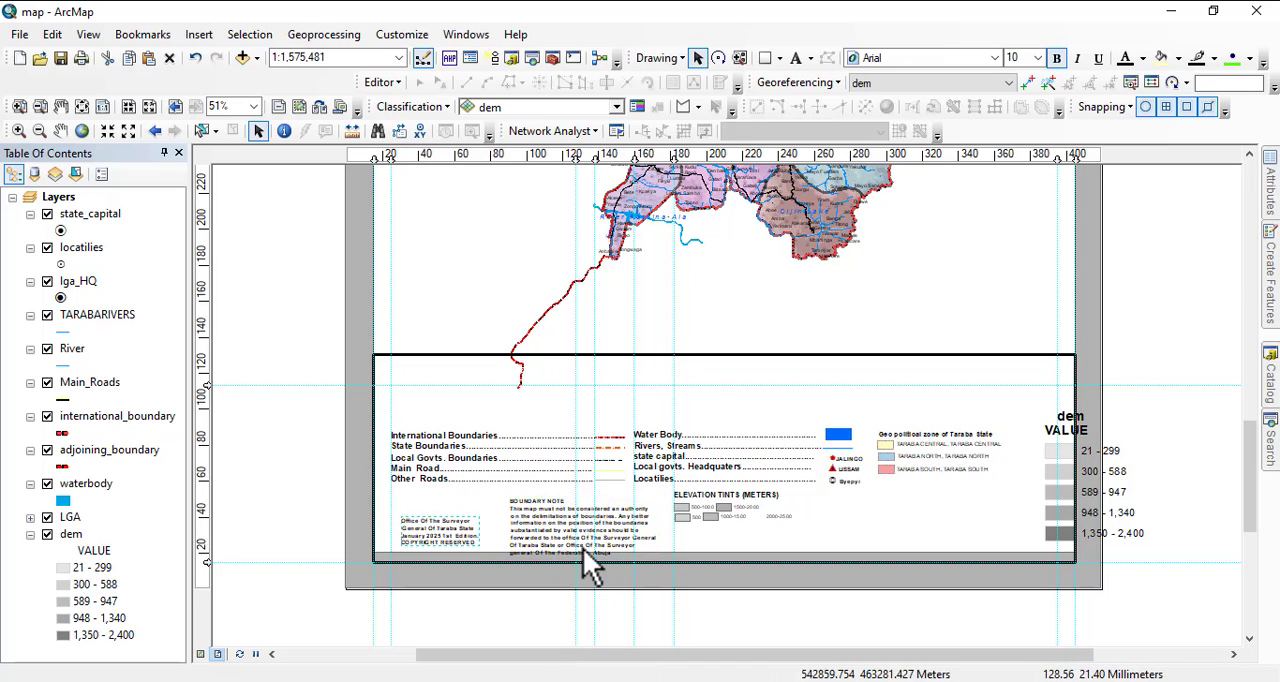
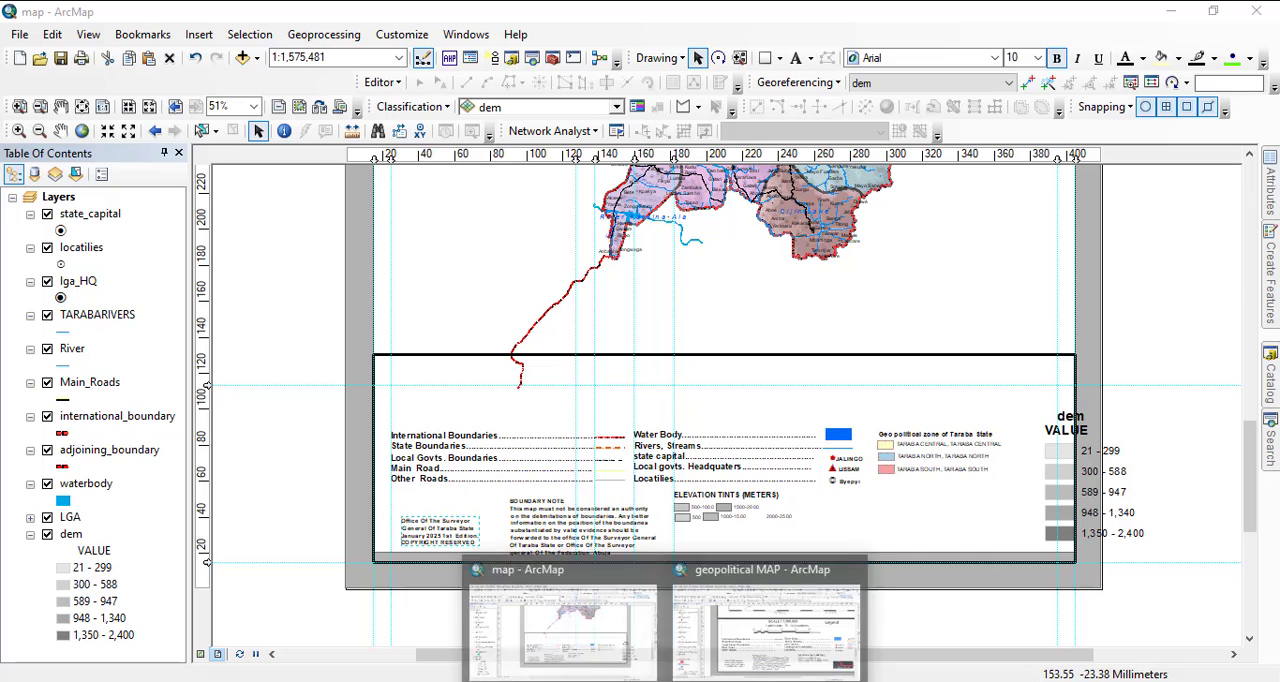
# Copy the producer's contact and address text block from the geopolitical MAP document and paste it into the map document.
pyautogui.click(766, 560)
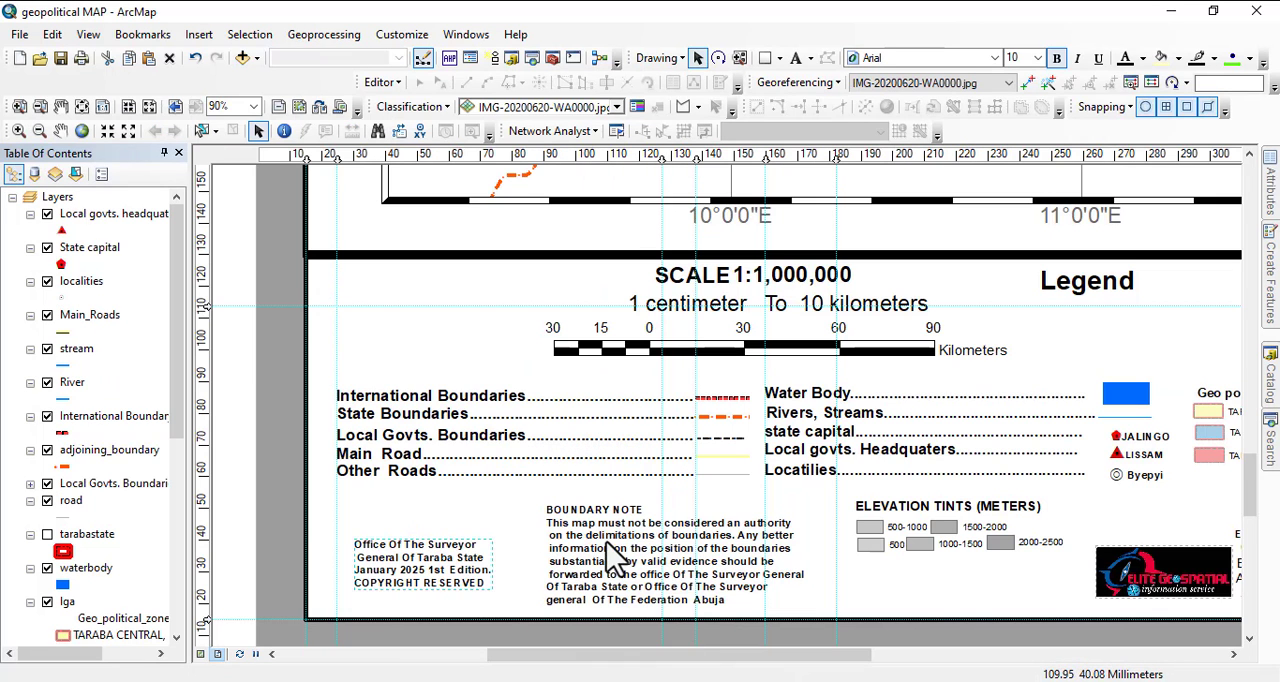
pyautogui.moveTo(1025, 587); pyautogui.dragTo(677, 546)
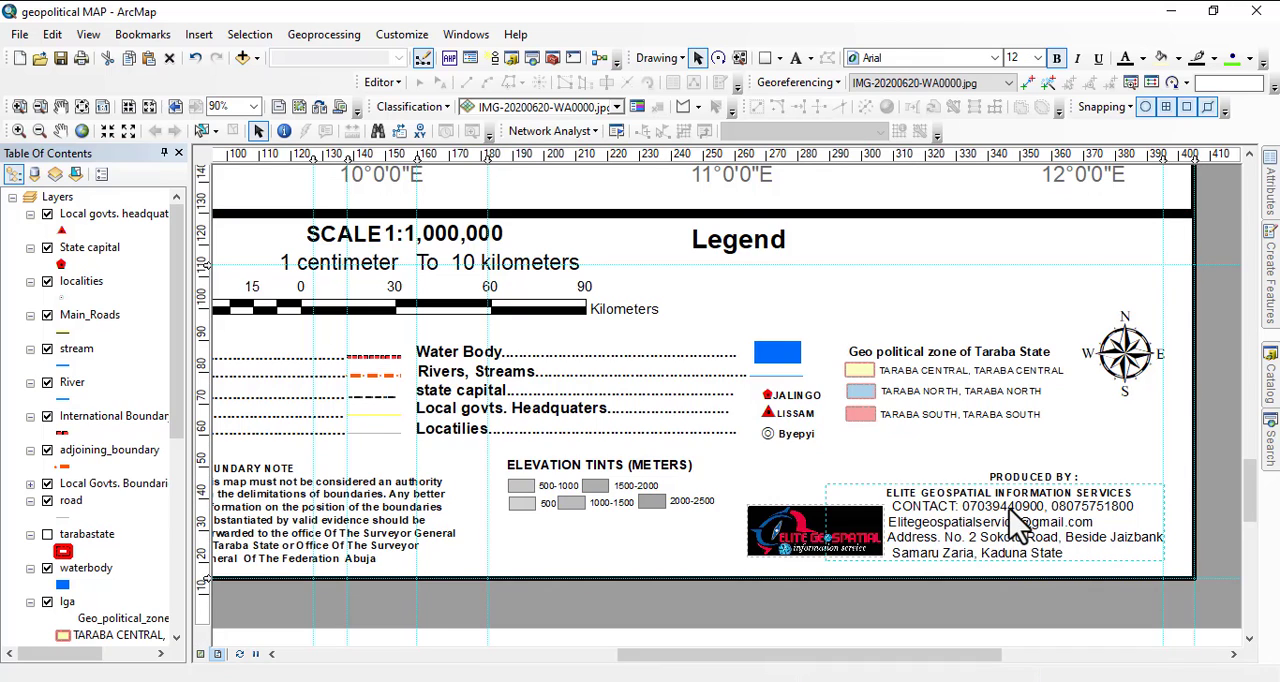
pyautogui.click(1020, 522)
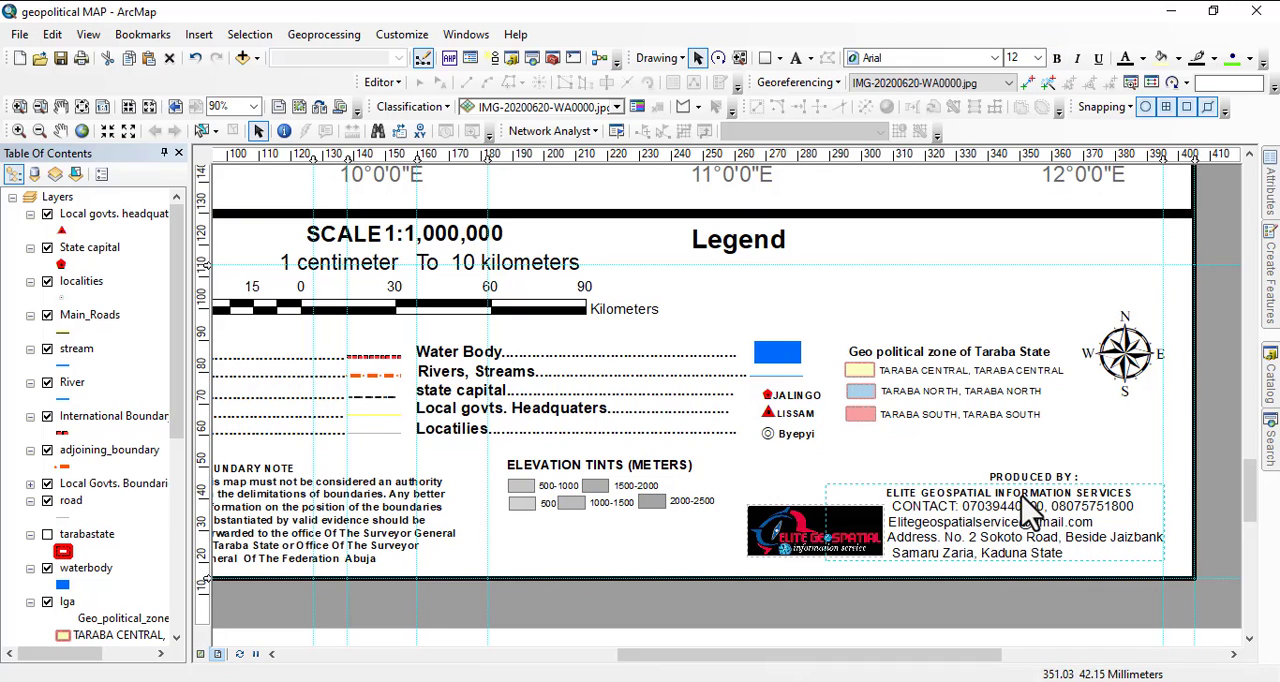
pyautogui.rightClick(1012, 510)
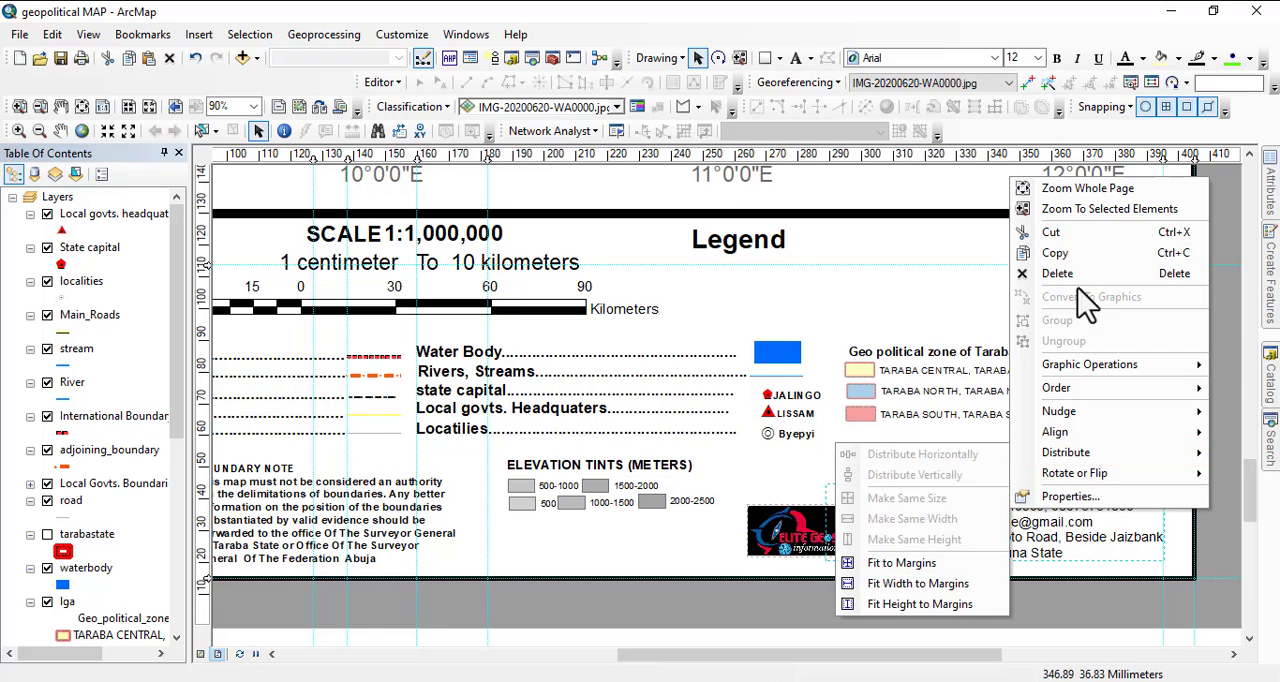
pyautogui.click(1055, 253)
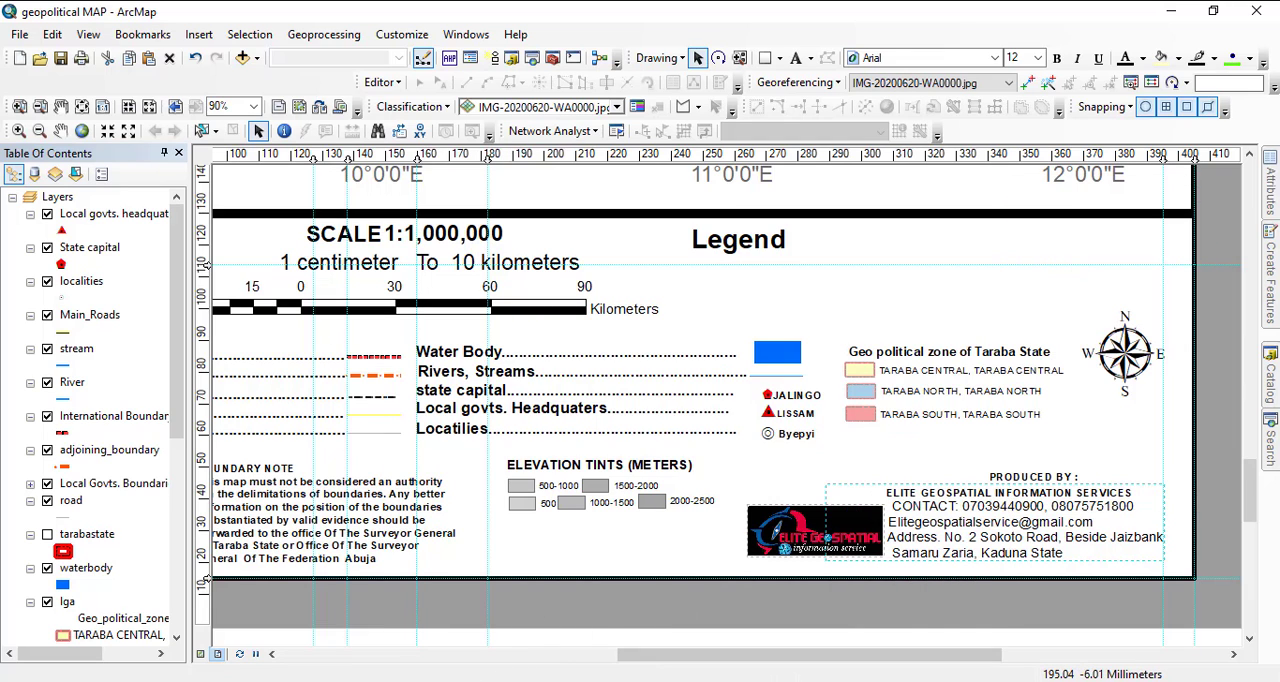
pyautogui.click(453, 681)
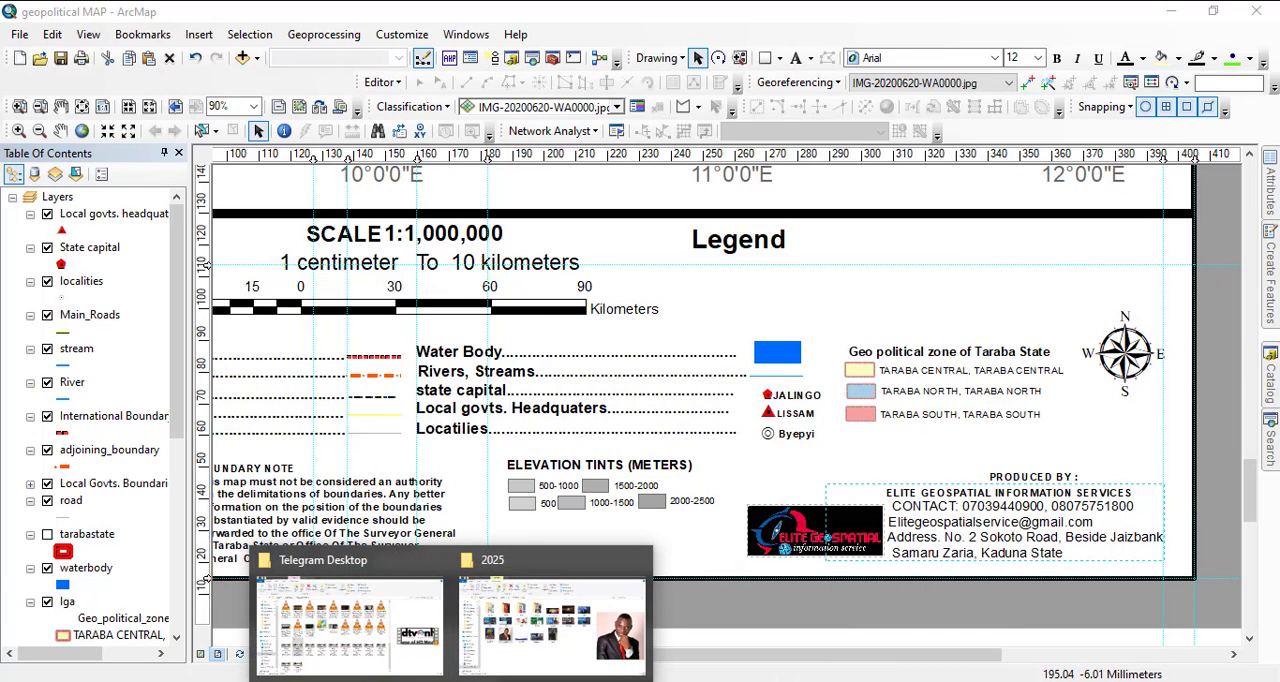
pyautogui.moveTo(601, 681)
pyautogui.click(596, 632)
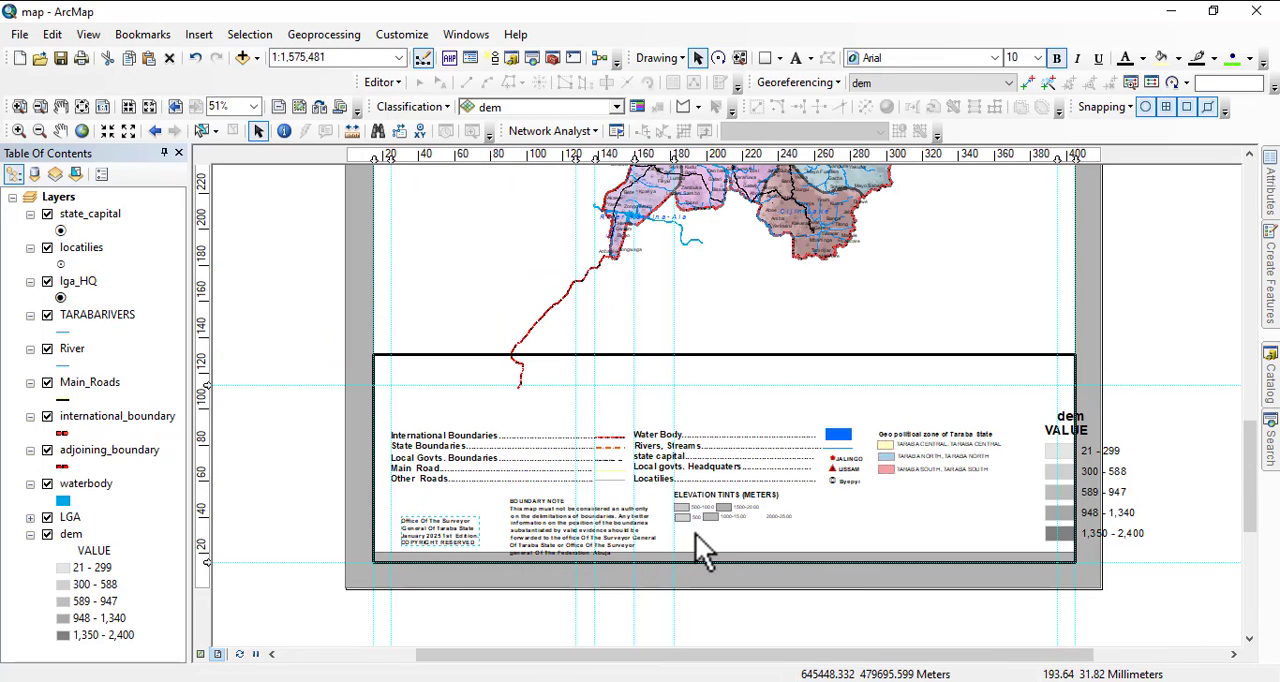
pyautogui.hotkey('ctrl', 'v')
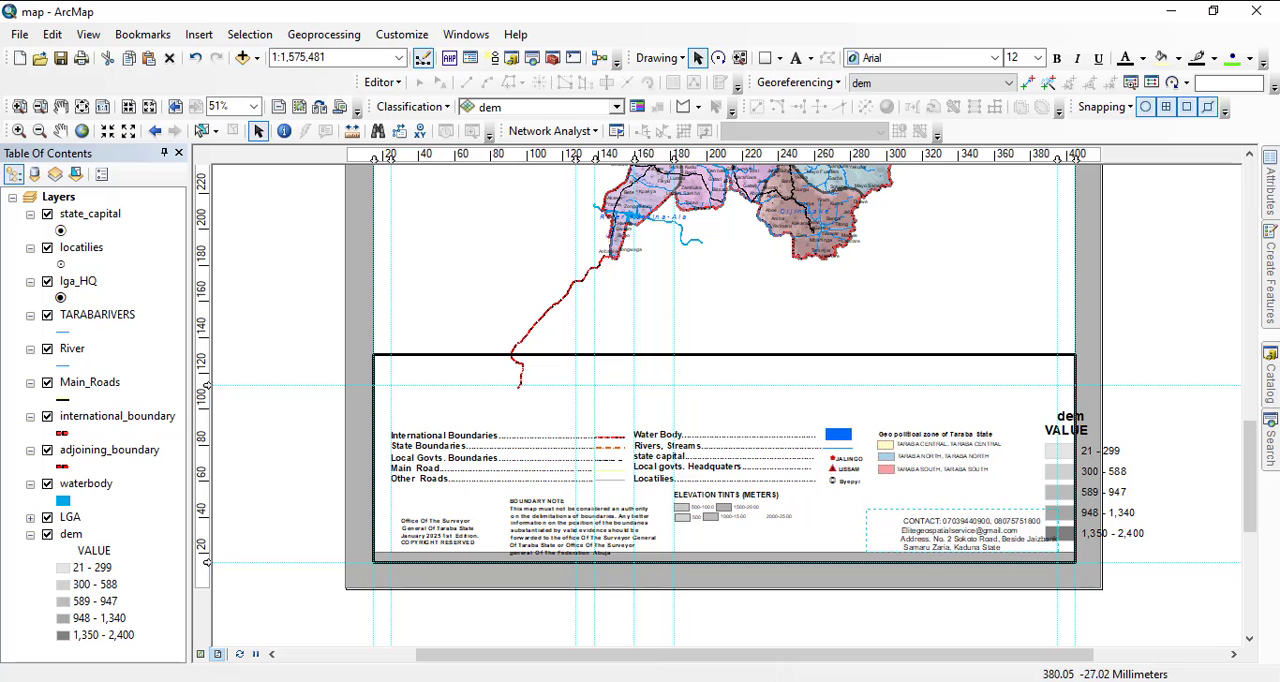
# Copy the Elite Geospatial logo from the geopolitical MAP document and paste it into the map document at its original position.
pyautogui.click(749, 634)
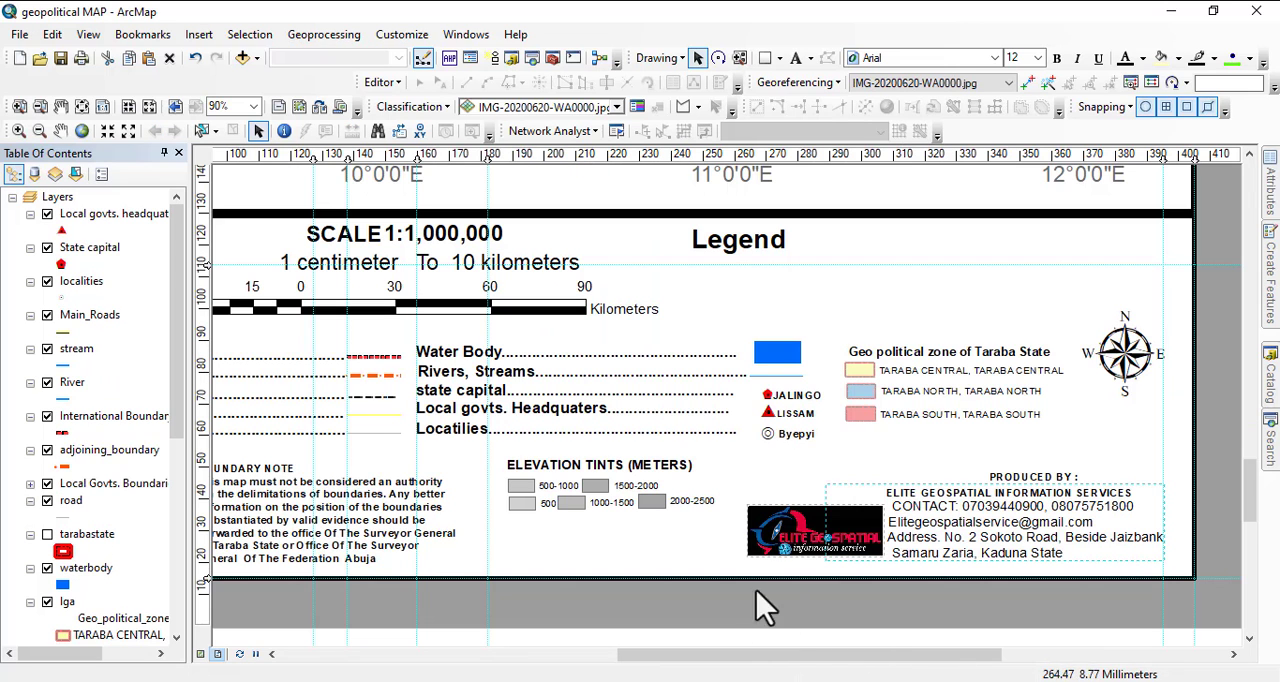
pyautogui.click(790, 548)
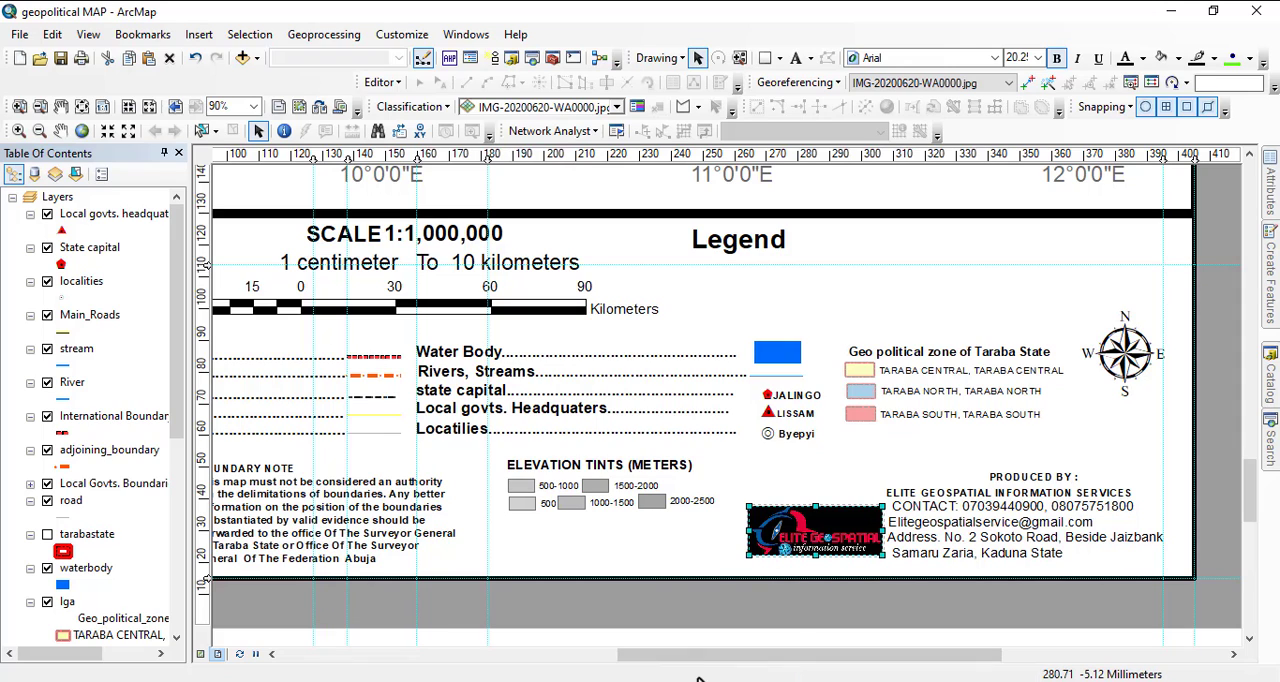
pyautogui.click(665, 680)
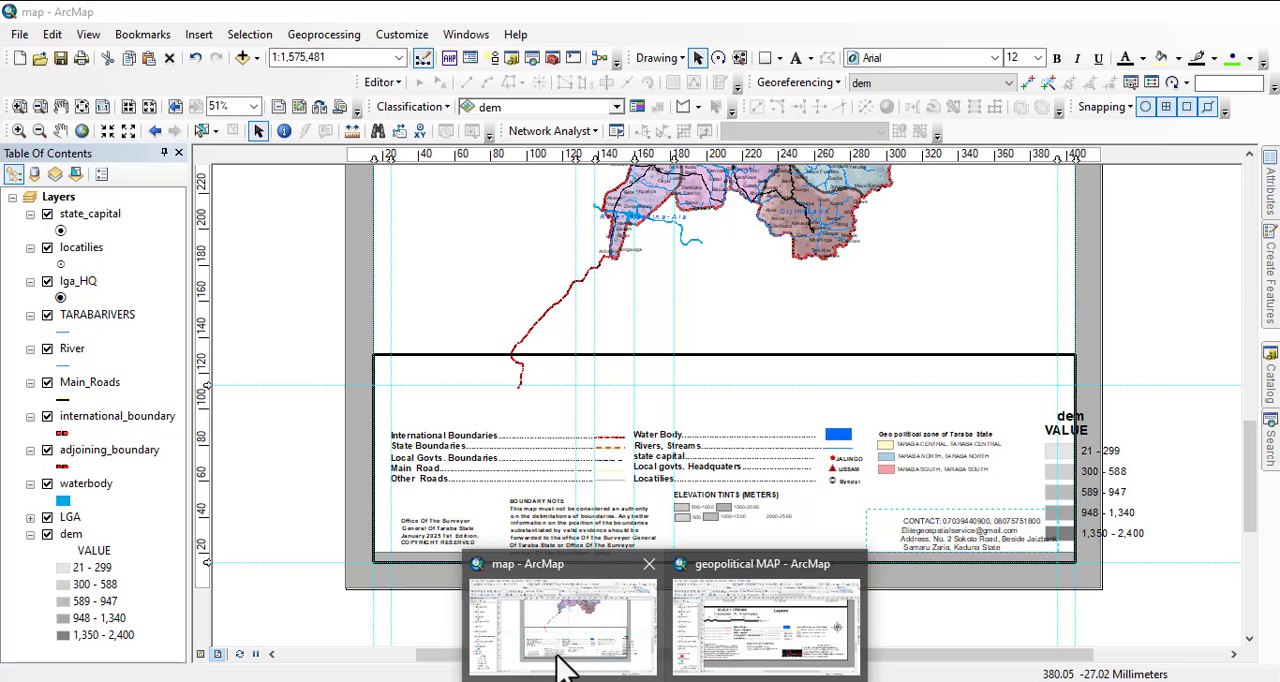
pyautogui.click(563, 640)
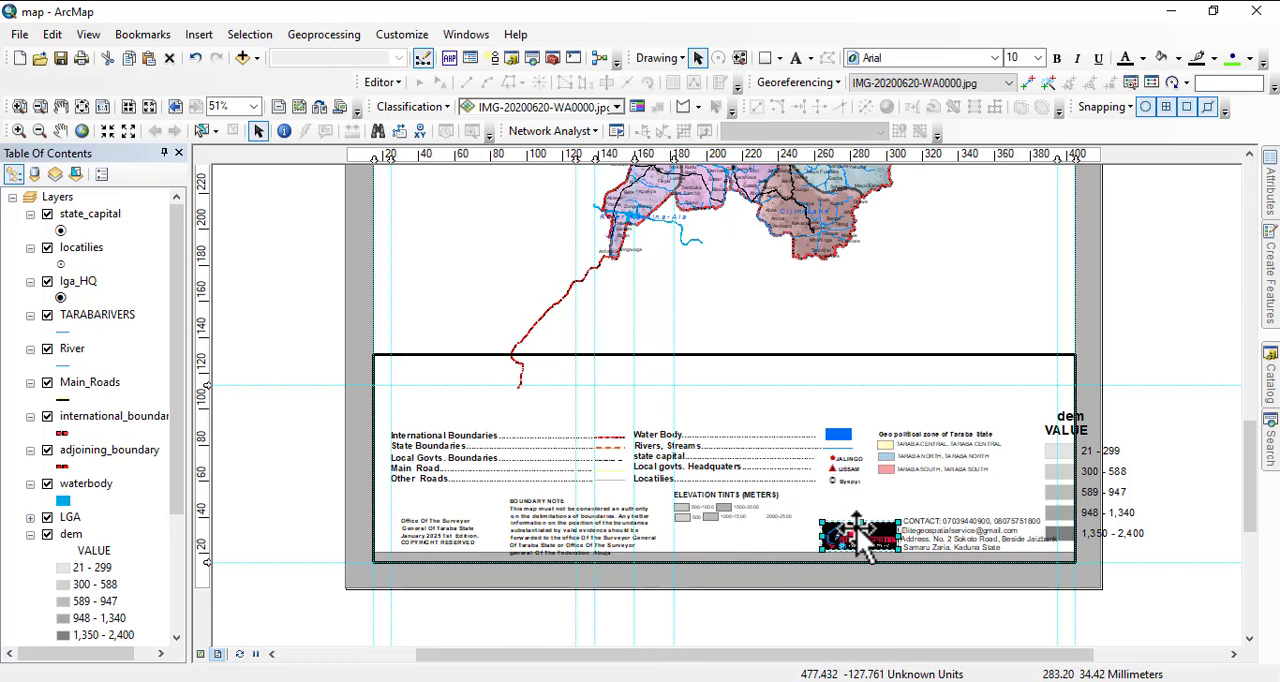
pyautogui.moveTo(859, 529); pyautogui.dragTo(853, 525)
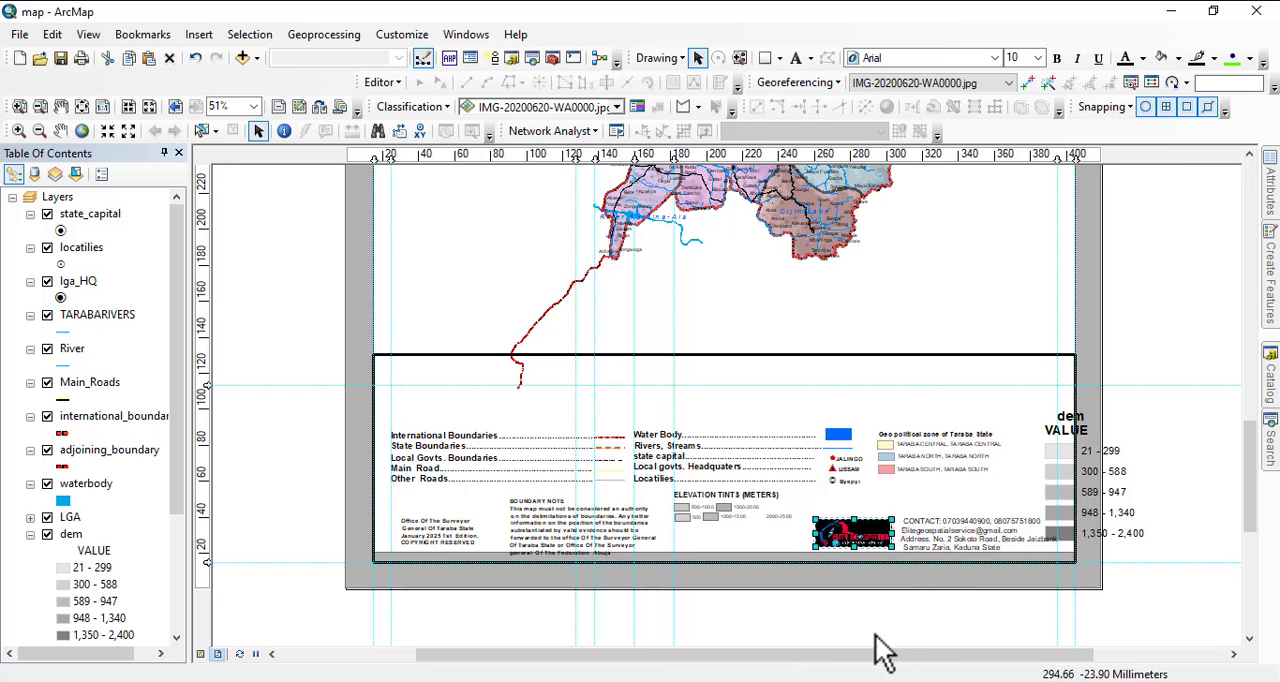
pyautogui.hotkey('ctrl', 'z')
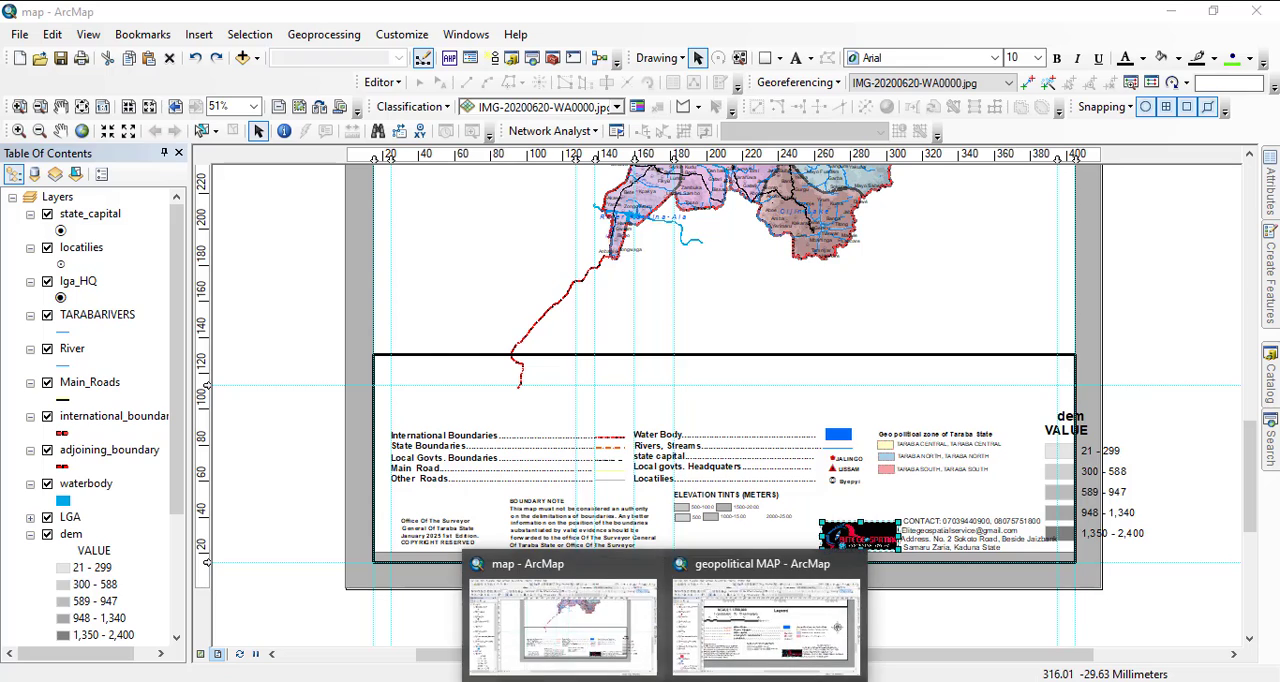
# Copy the PRODUCED BY : heading from the geopolitical MAP document and paste it above the contact text in the map document.
pyautogui.click(783, 605)
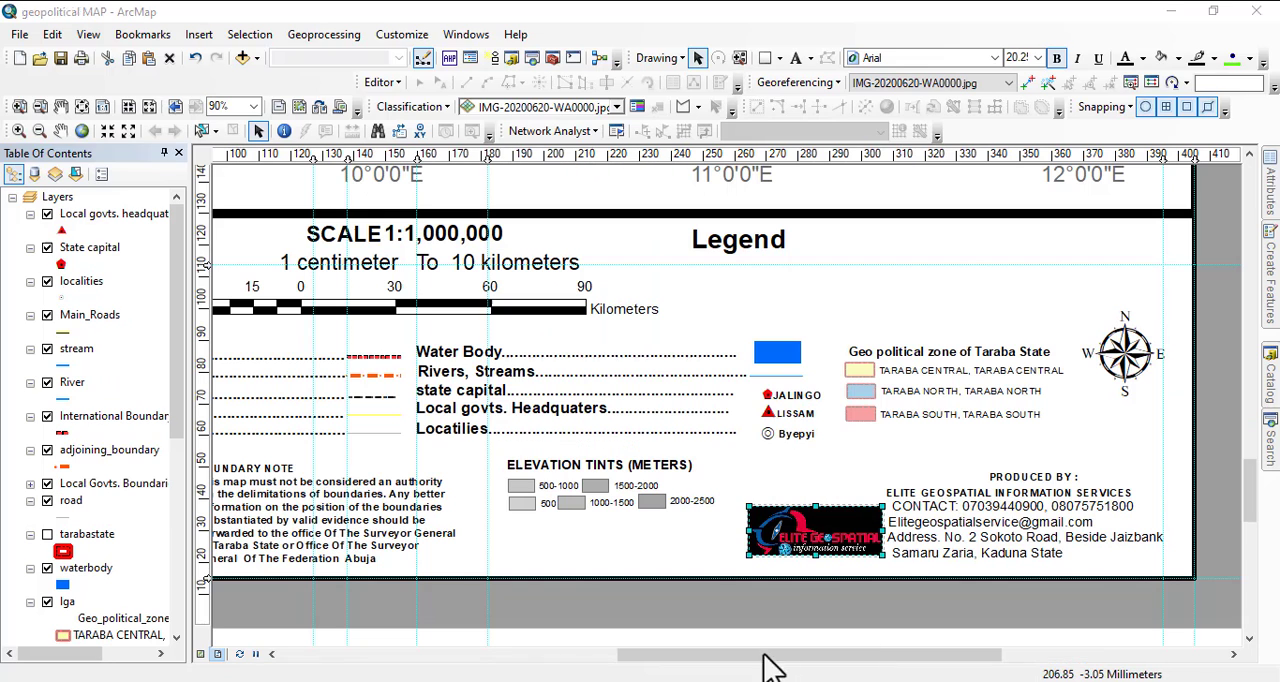
pyautogui.click(1033, 479)
pyautogui.rightClick(1038, 487)
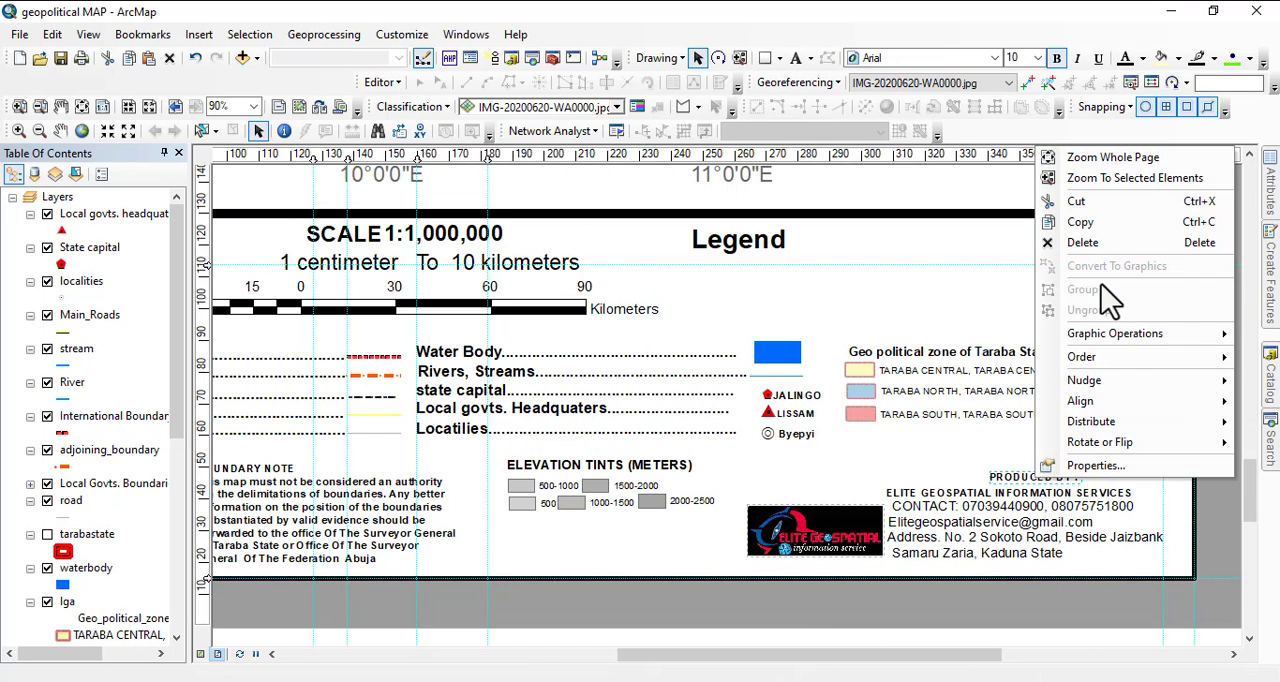
pyautogui.click(1083, 223)
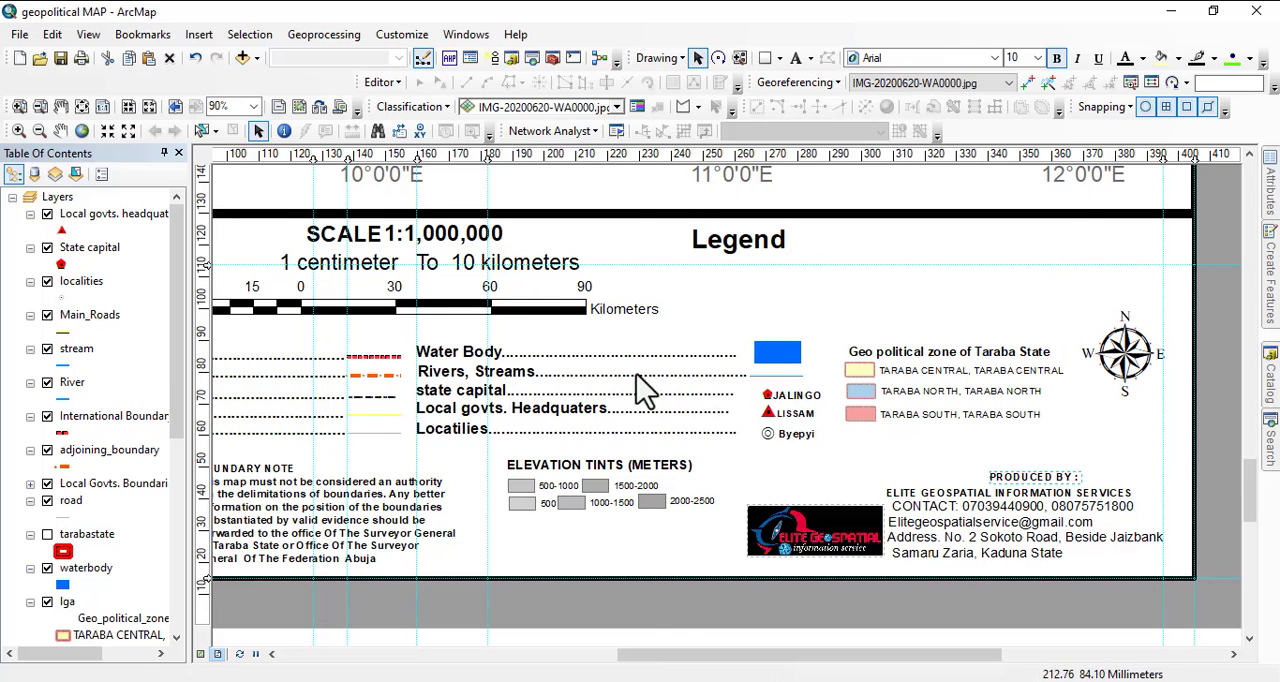
pyautogui.moveTo(654, 678)
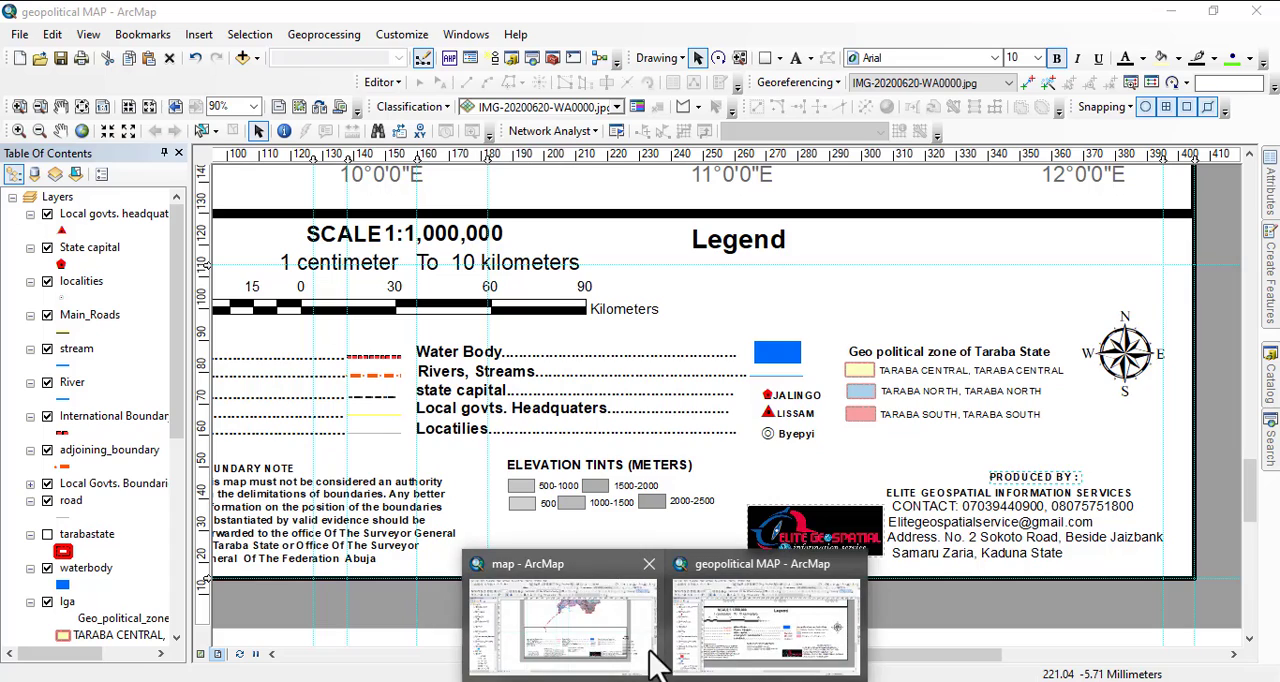
pyautogui.click(600, 655)
pyautogui.hotkey('ctrl', 'v')
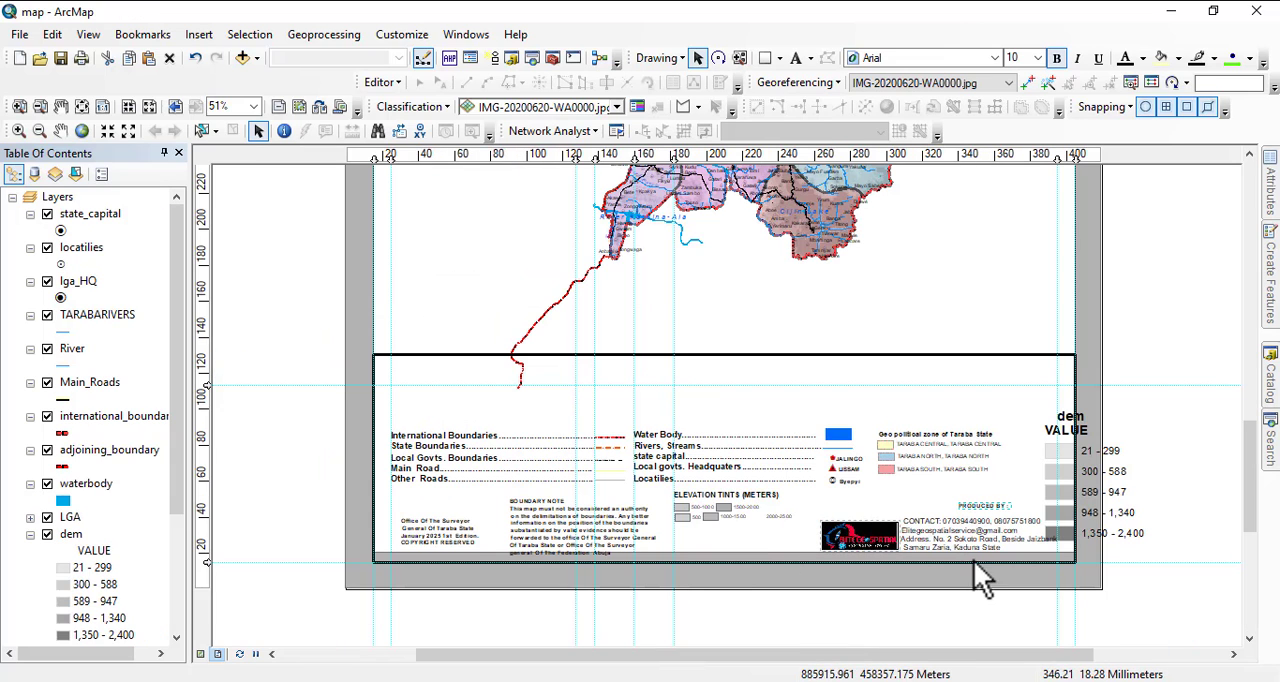
# Try raising the bottom edge of the legend's black frame to the bottom of the white map area.
pyautogui.click(716, 576)
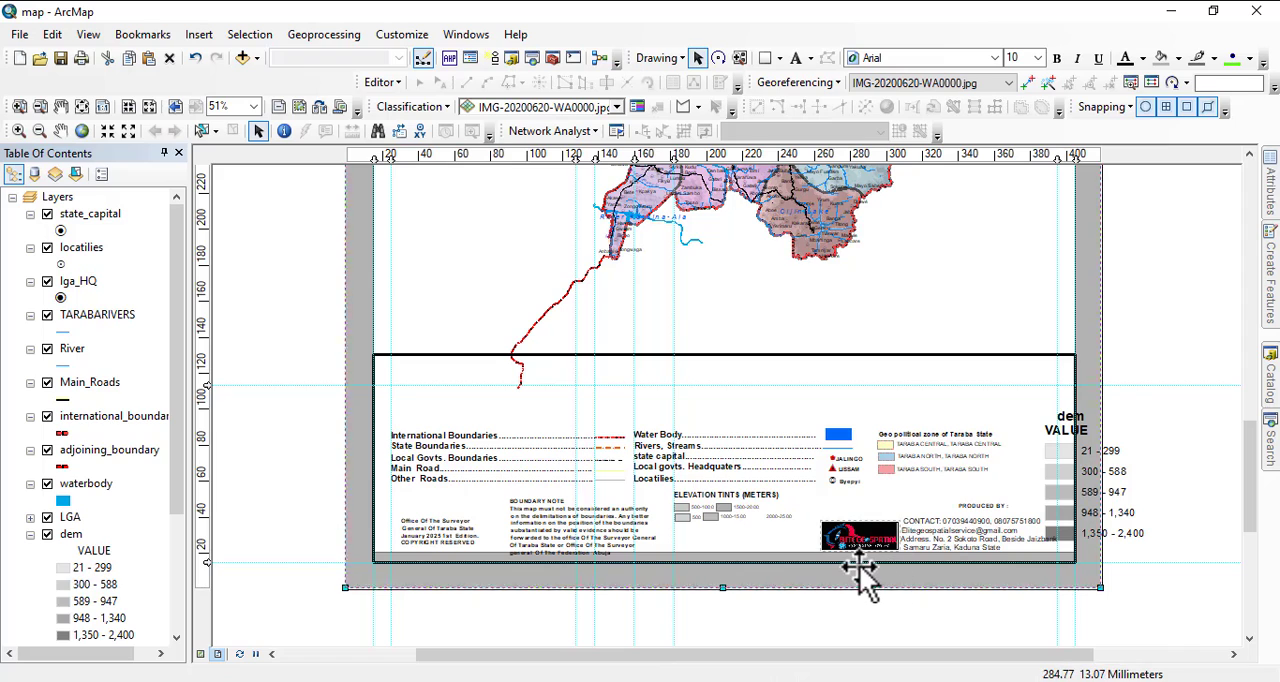
pyautogui.click(727, 560)
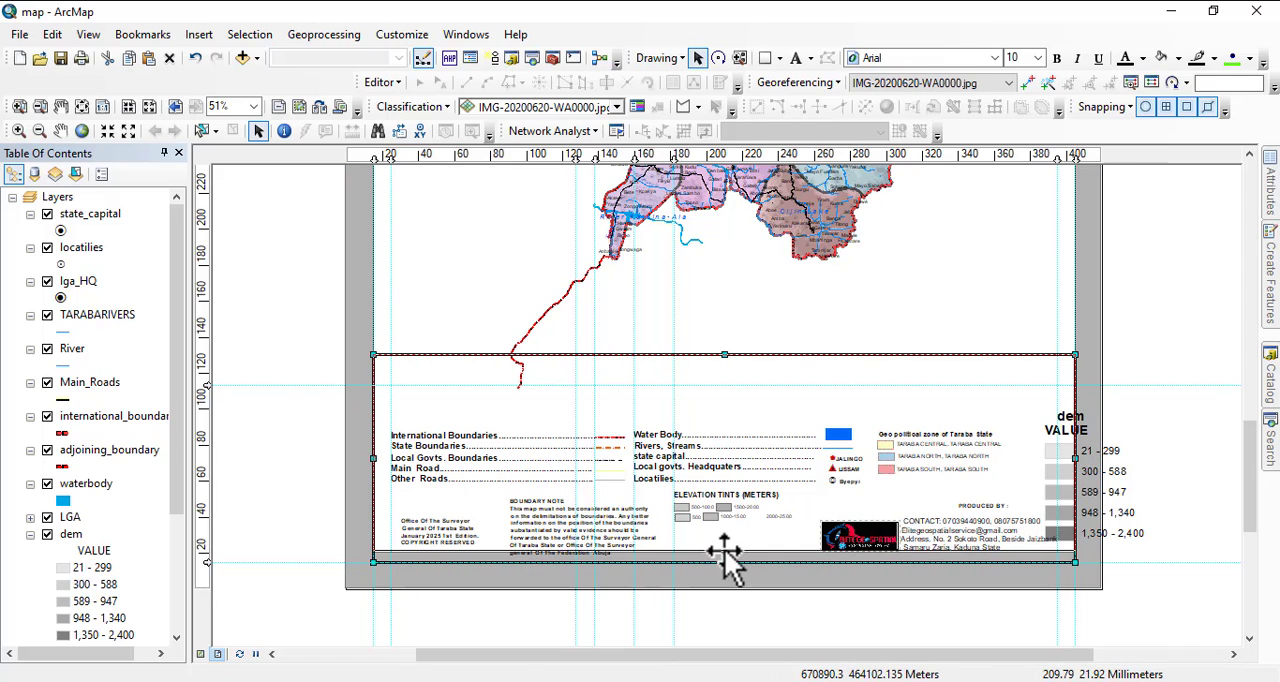
pyautogui.moveTo(724, 562); pyautogui.dragTo(724, 551)
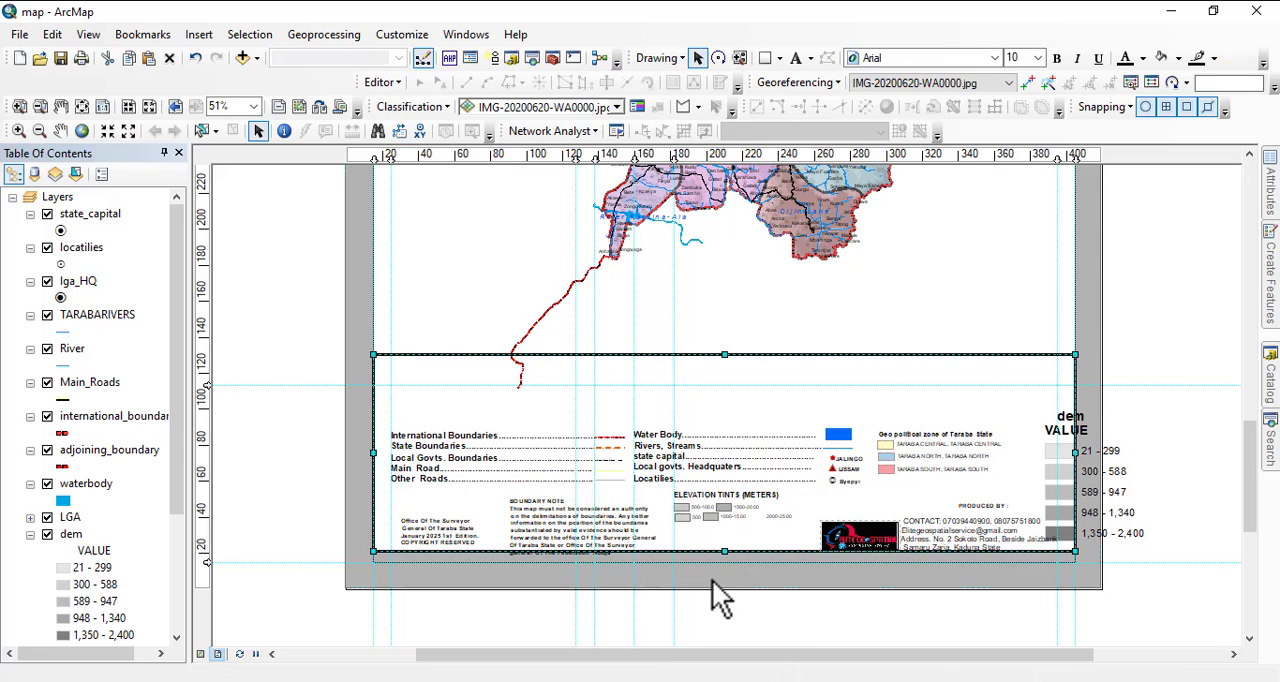
pyautogui.click(714, 577)
# Stretch the bottom edges of the legend's black frame and the white rectangle behind the map down to the lowest horizontal guide.
pyautogui.click(719, 553)
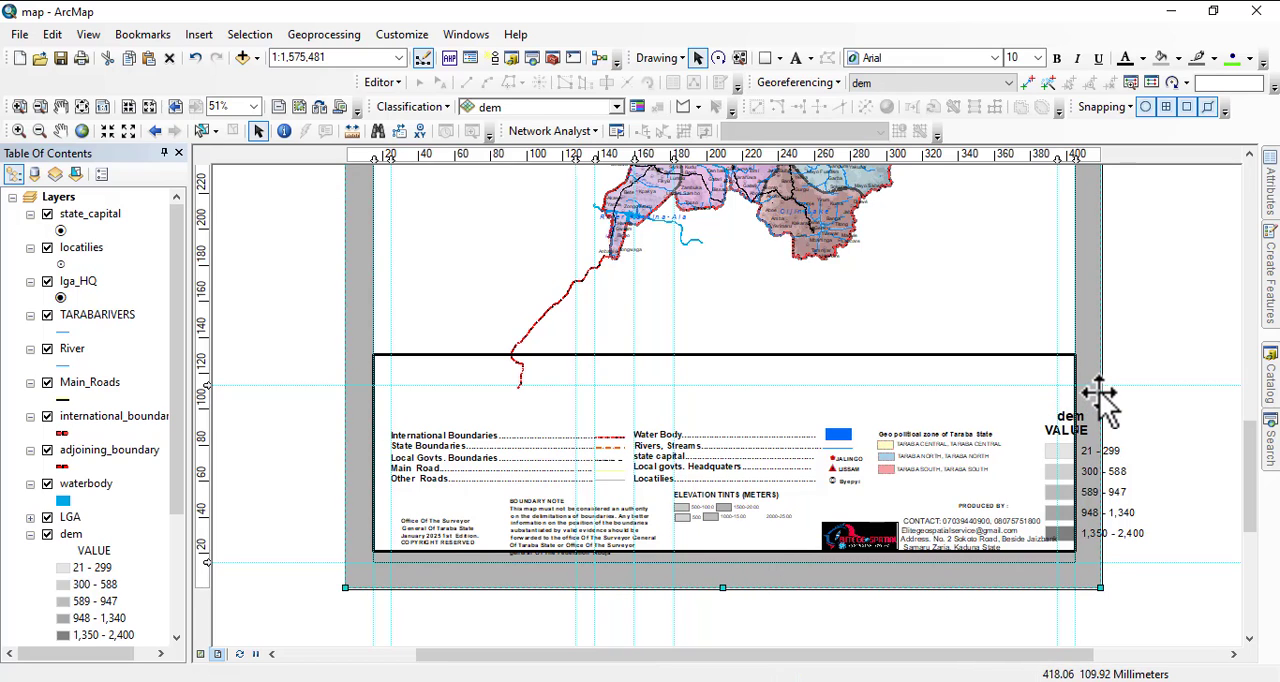
pyautogui.click(1059, 341)
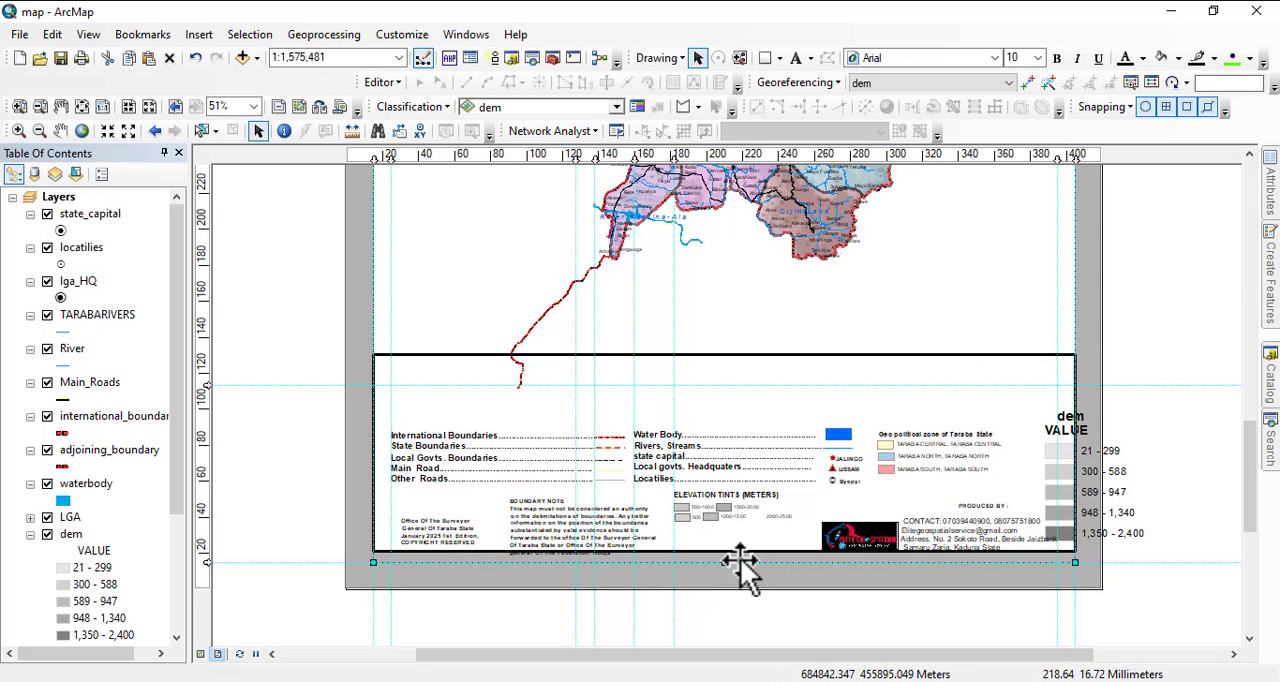
pyautogui.click(436, 574)
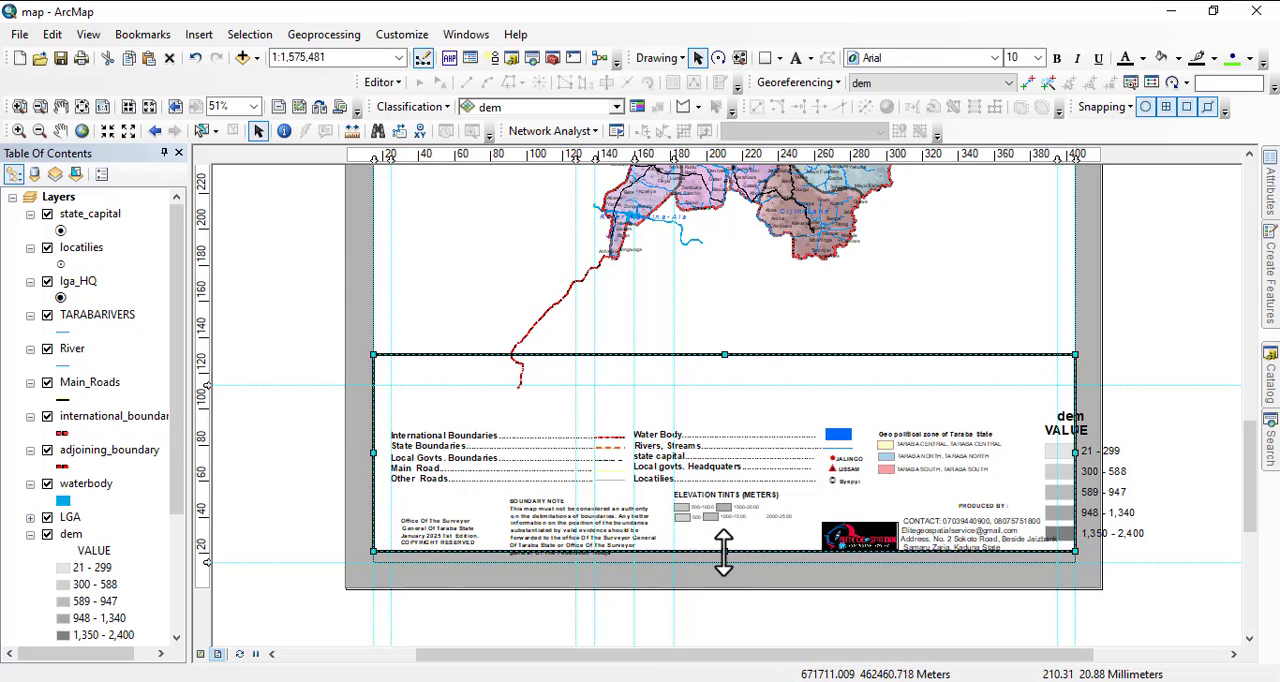
pyautogui.moveTo(724, 553); pyautogui.dragTo(729, 564)
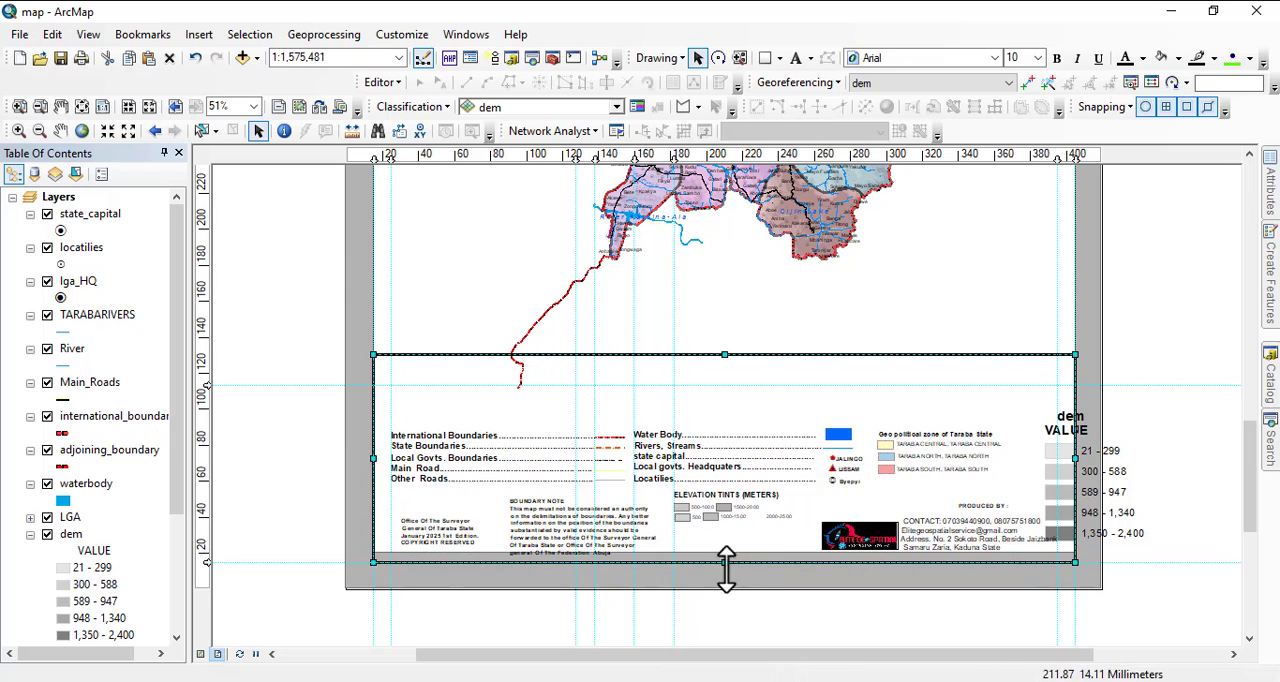
pyautogui.click(726, 553)
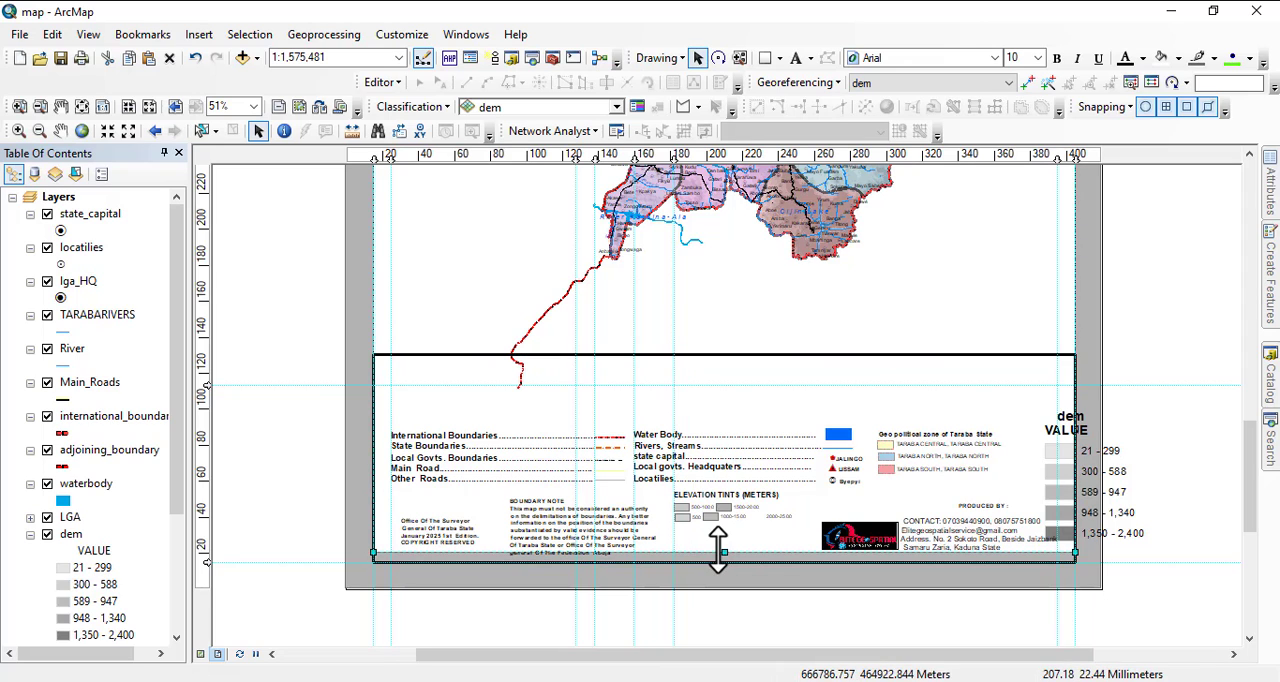
pyautogui.moveTo(724, 551); pyautogui.dragTo(727, 563)
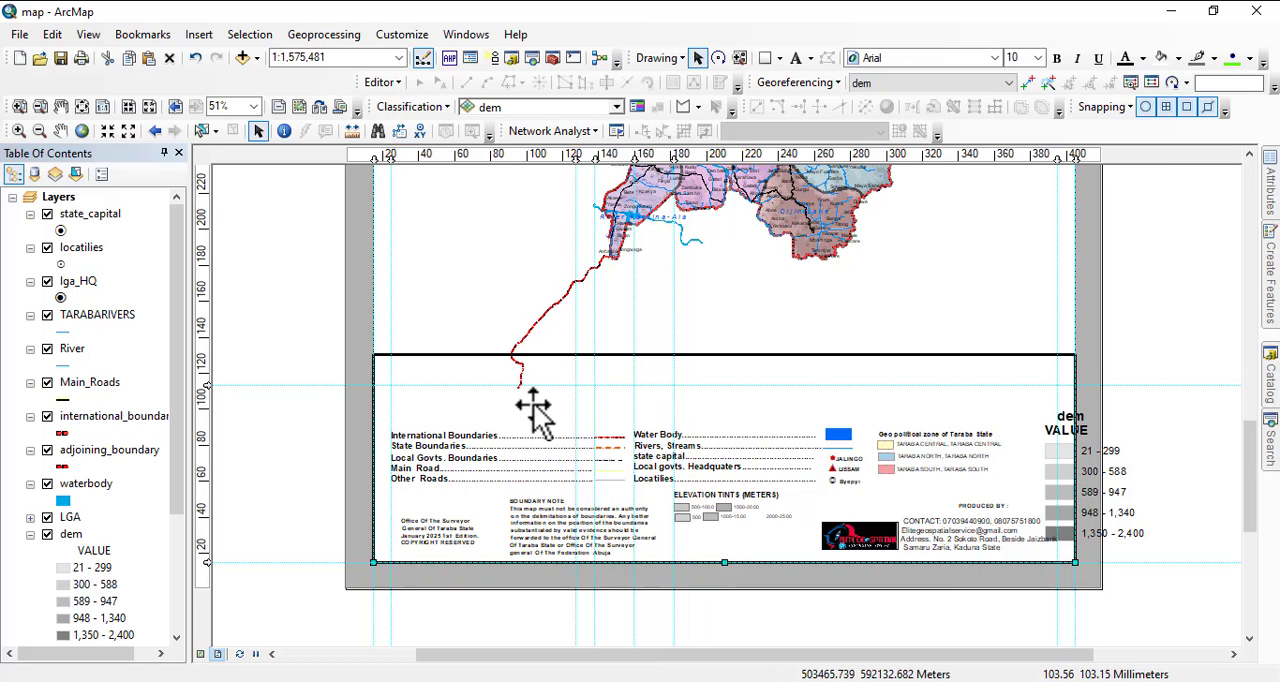
# Delete the black frame surrounding the legend and notes.
pyautogui.click(600, 358)
pyautogui.click(786, 368)
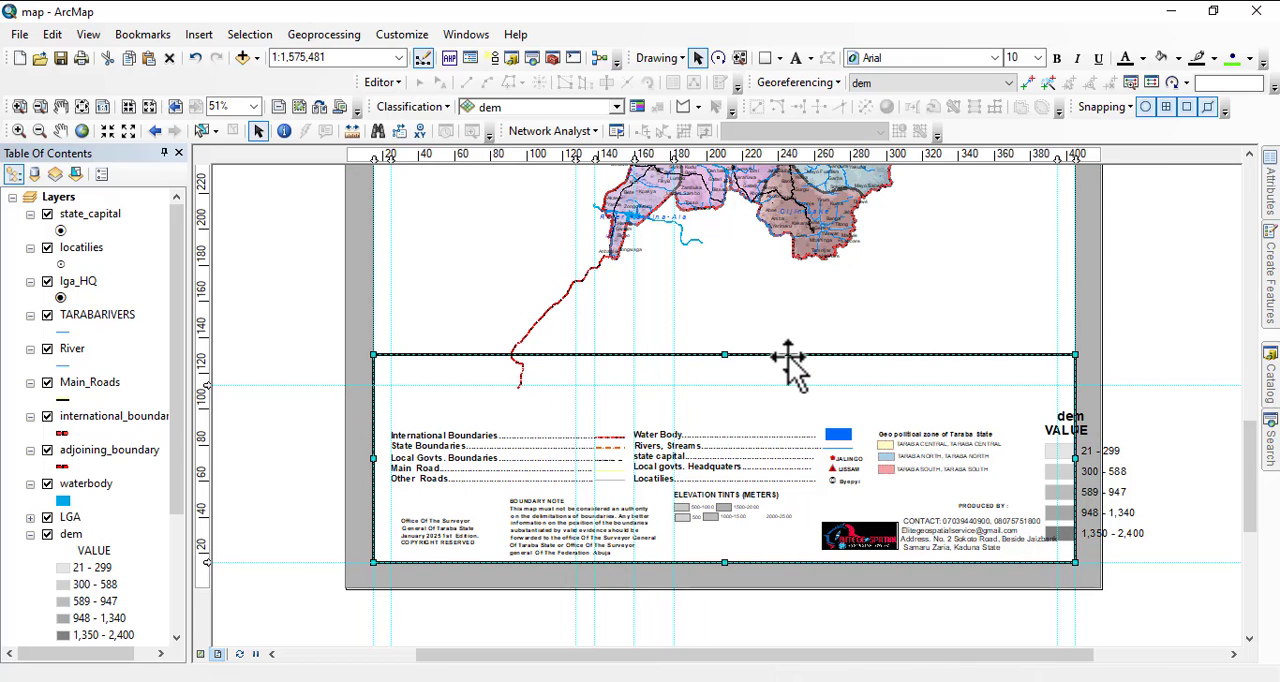
pyautogui.moveTo(789, 366); pyautogui.dragTo(590, 324)
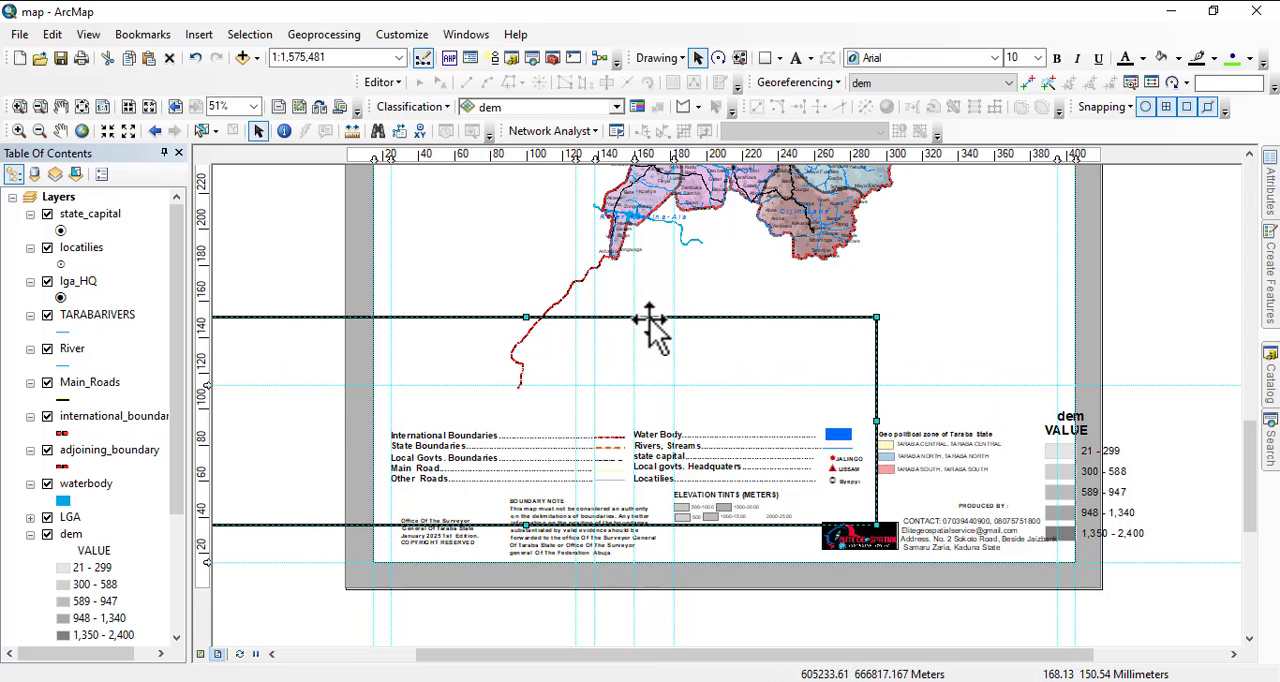
pyautogui.press('Delete')
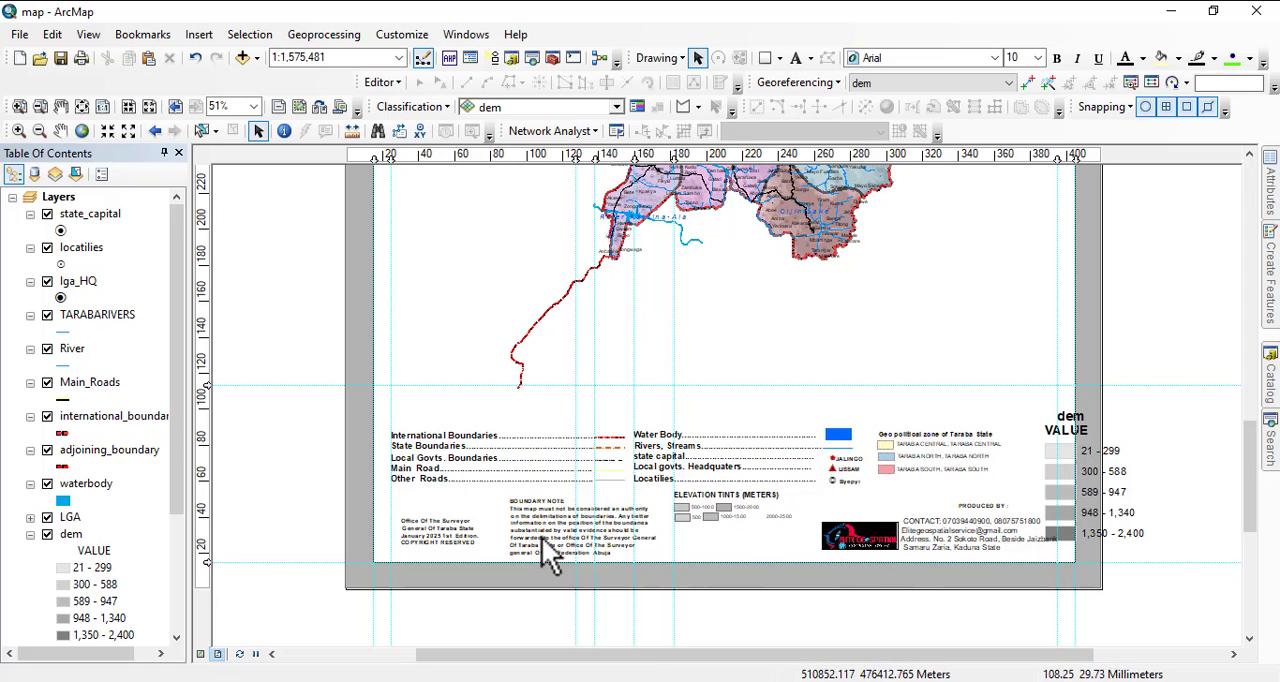
pyautogui.scroll(-1, 620, 523)
pyautogui.scroll(-2, 563, 434)
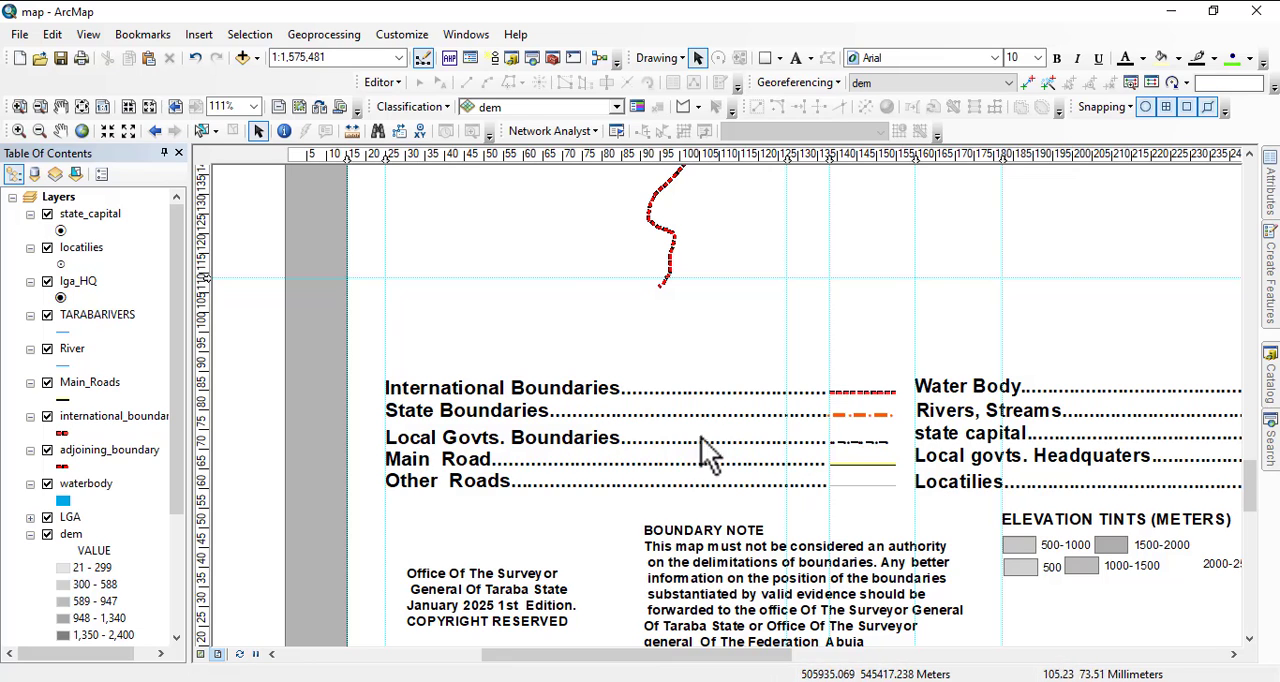
pyautogui.moveTo(905, 457); pyautogui.dragTo(333, 485)
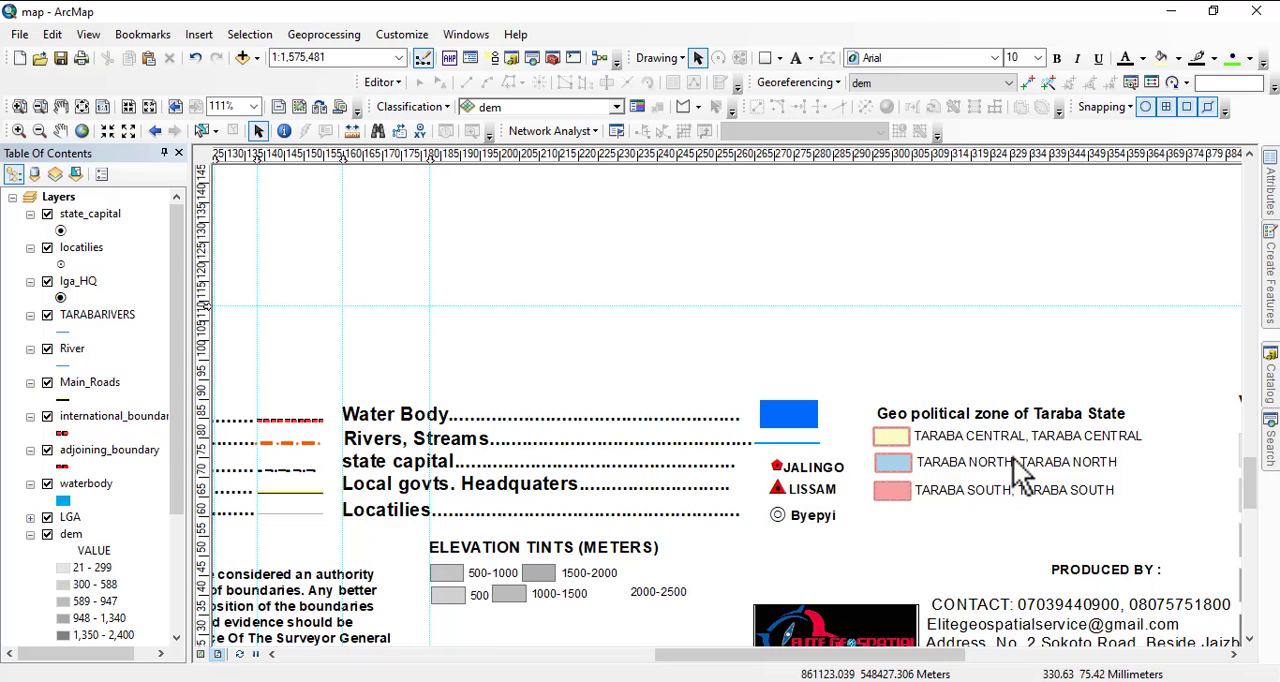
pyautogui.moveTo(968, 478); pyautogui.dragTo(1158, 395)
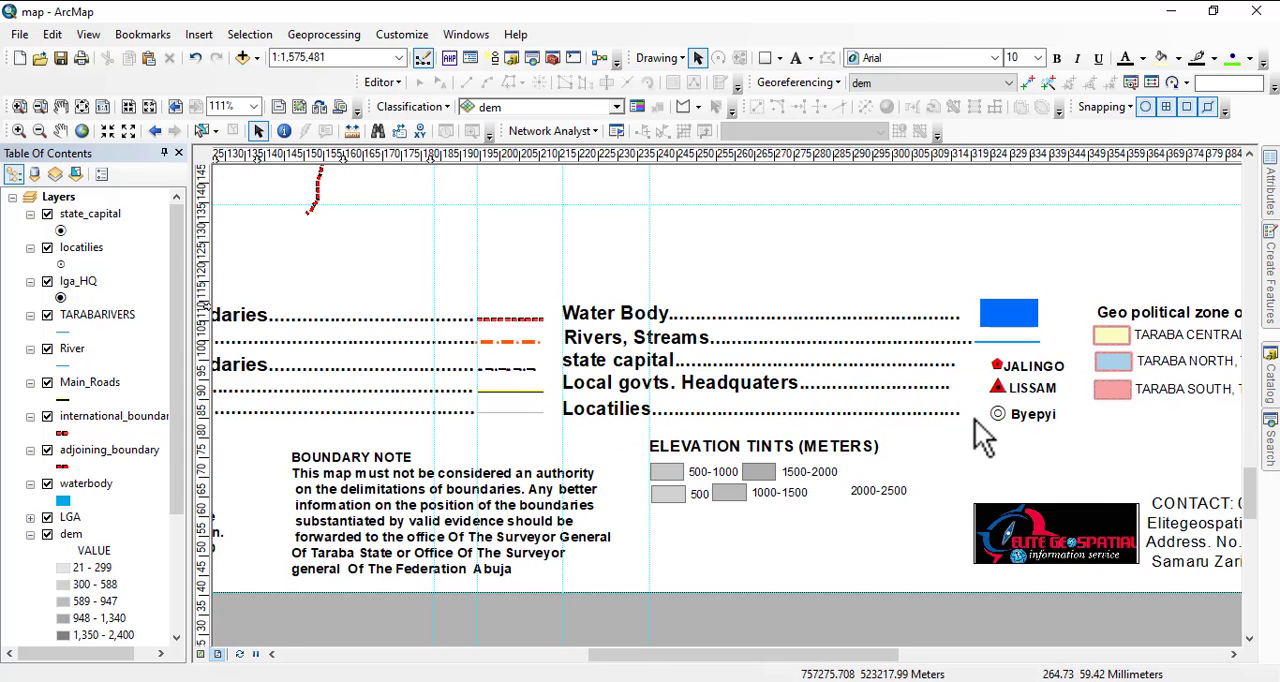
pyautogui.scroll(-1, 814, 615)
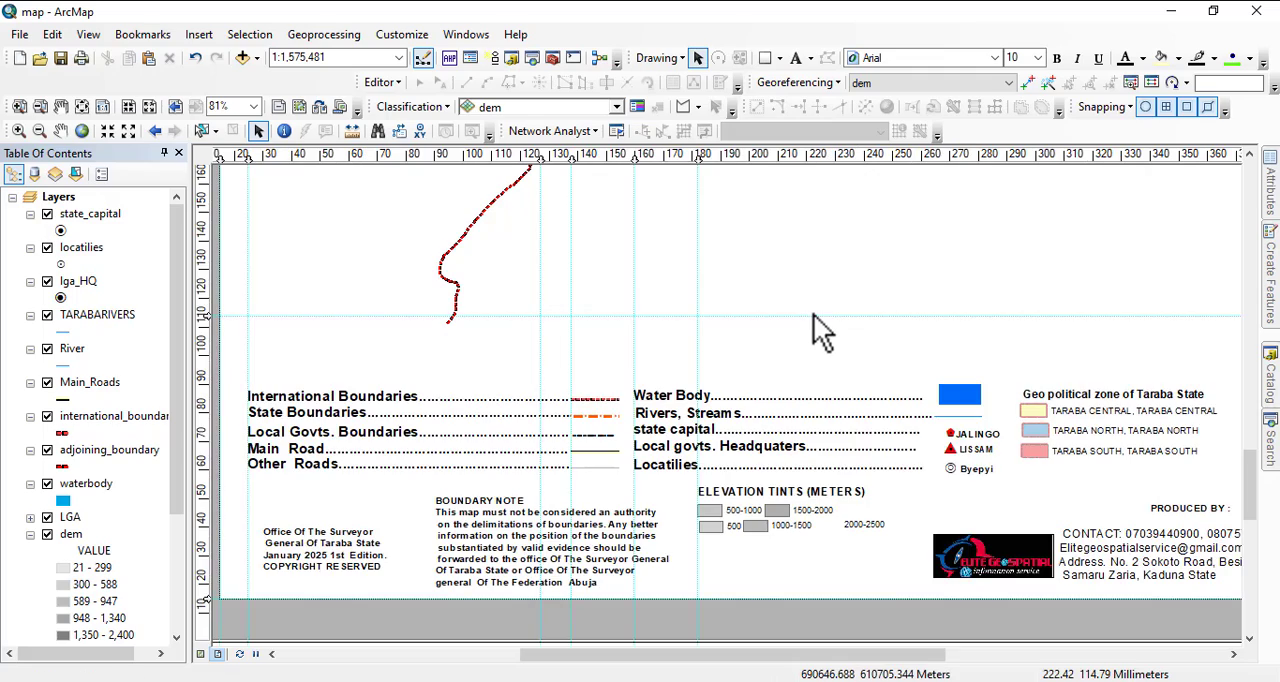
# Delete the Geo political zone of Taraba State group from the legend.
pyautogui.moveTo(813, 313); pyautogui.dragTo(703, 634)
pyautogui.moveTo(762, 462); pyautogui.dragTo(748, 626)
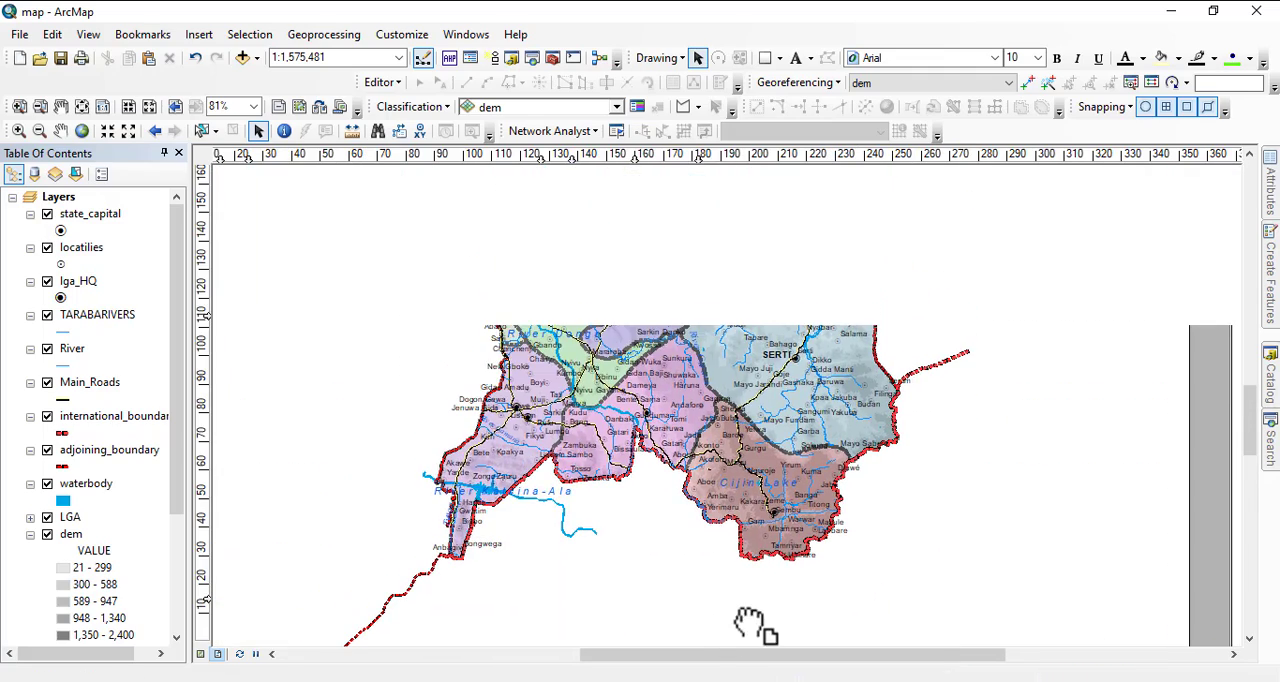
pyautogui.moveTo(760, 545); pyautogui.dragTo(825, 187)
pyautogui.moveTo(840, 557); pyautogui.dragTo(665, 301)
pyautogui.click(851, 293)
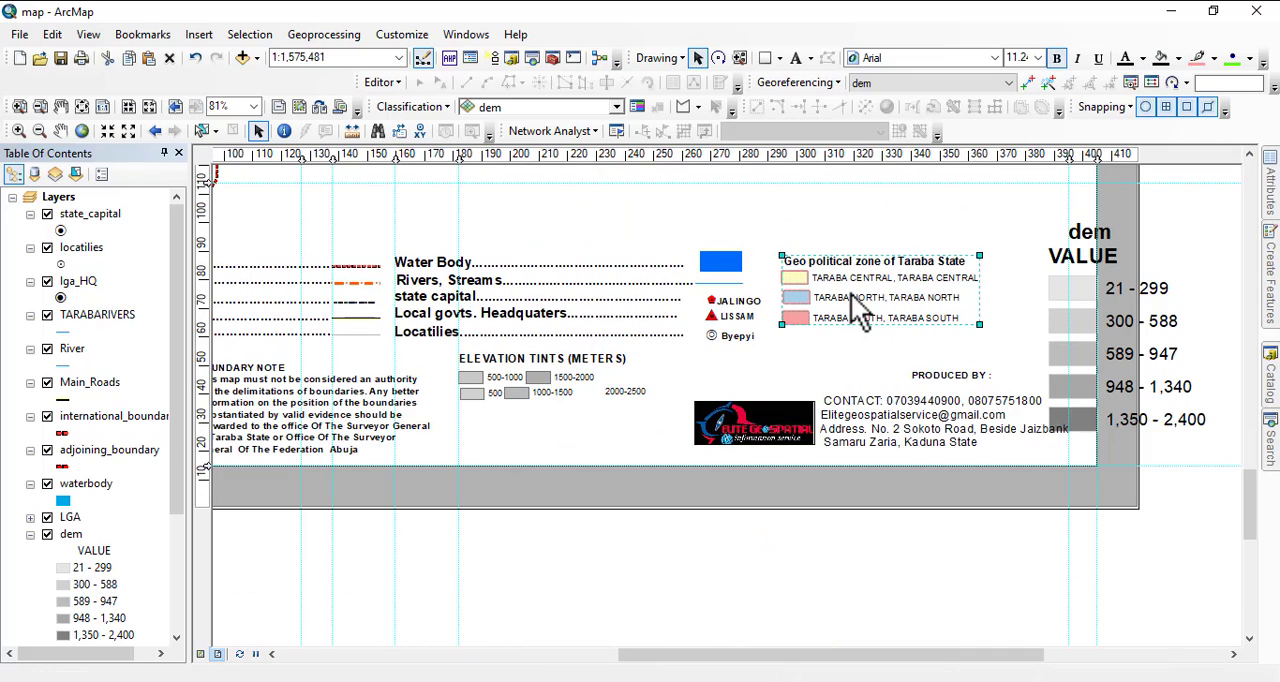
pyautogui.press('Delete')
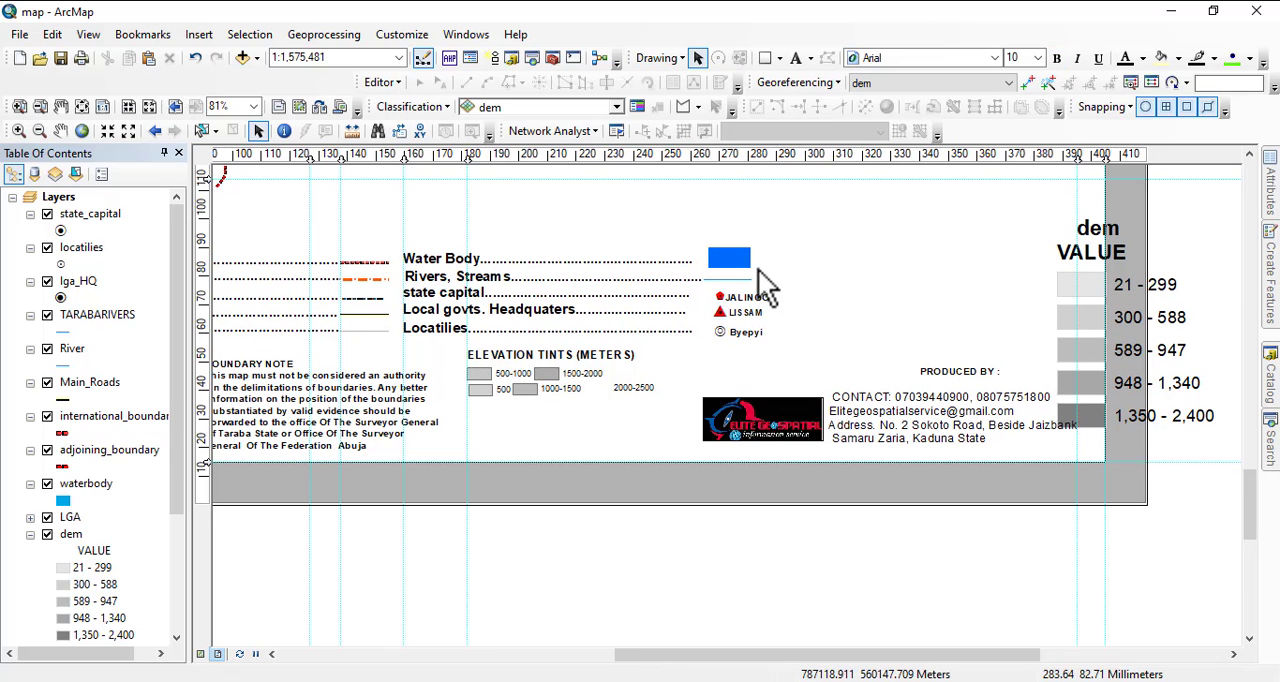
# Delete the loose dem elevation class entries, from 21 - 299 through 1,350 - 2,400, beside the contact text.
pyautogui.moveTo(766, 280); pyautogui.dragTo(1150, 395)
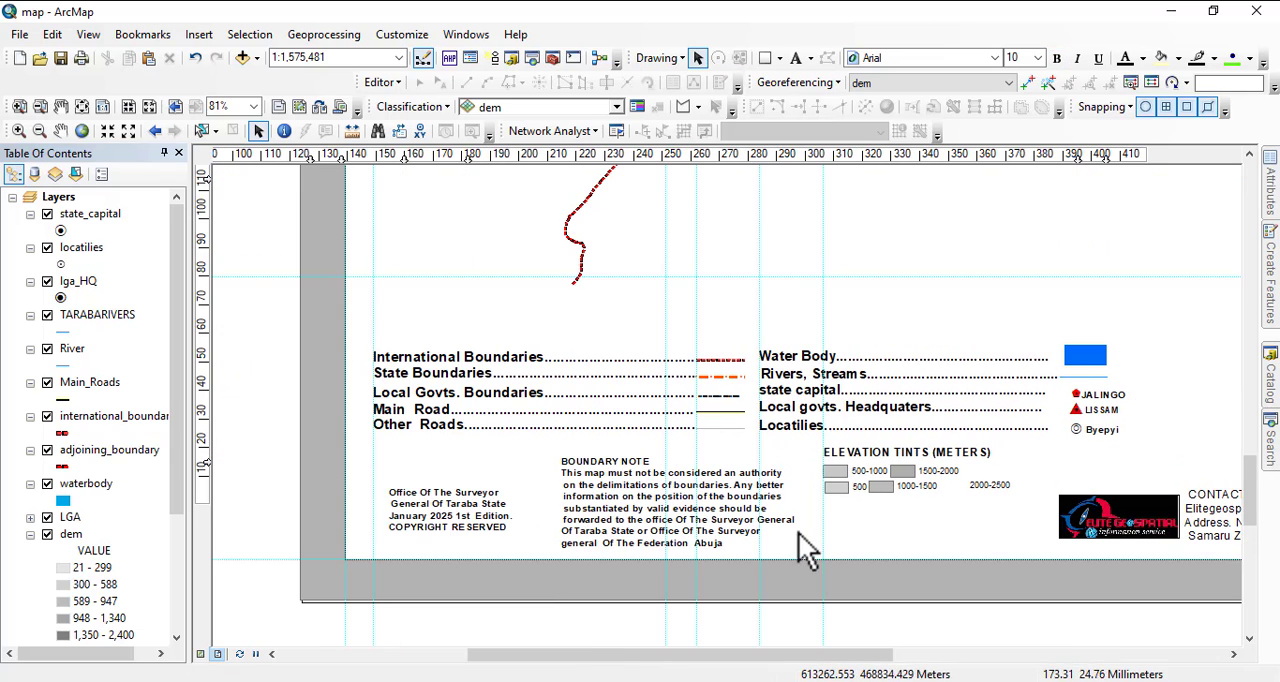
pyautogui.moveTo(1023, 541); pyautogui.dragTo(884, 490)
pyautogui.click(775, 430)
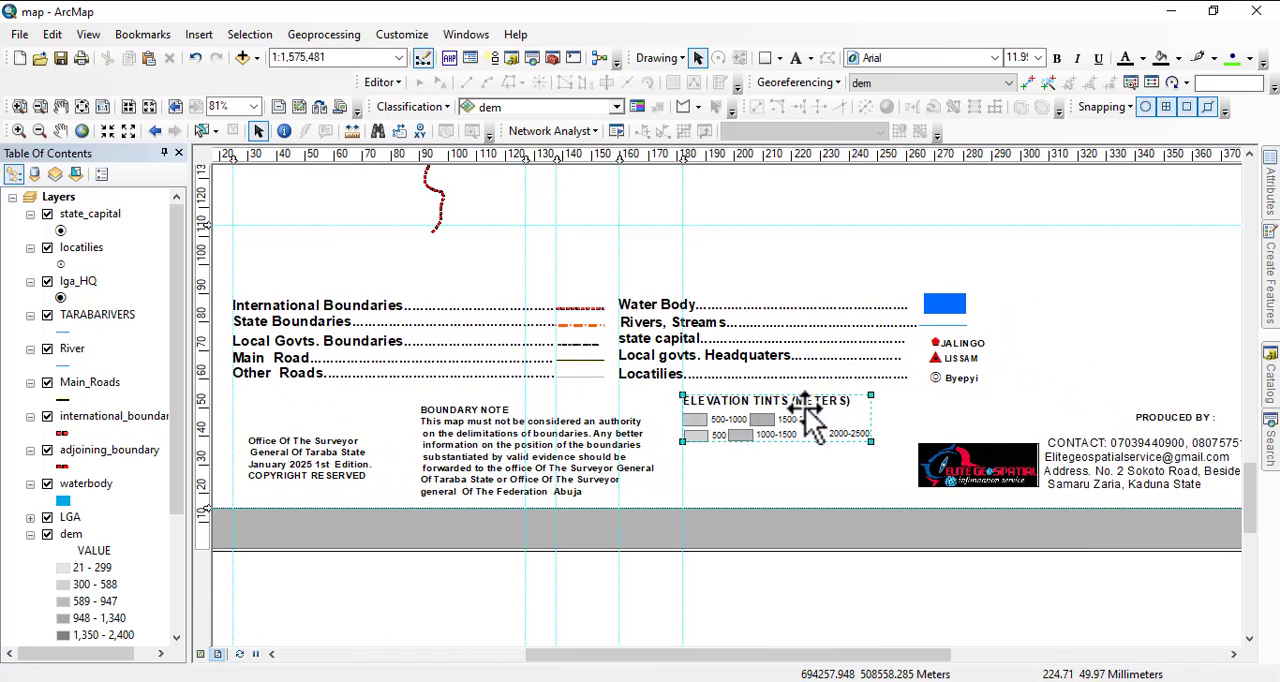
pyautogui.moveTo(1011, 437); pyautogui.dragTo(854, 475)
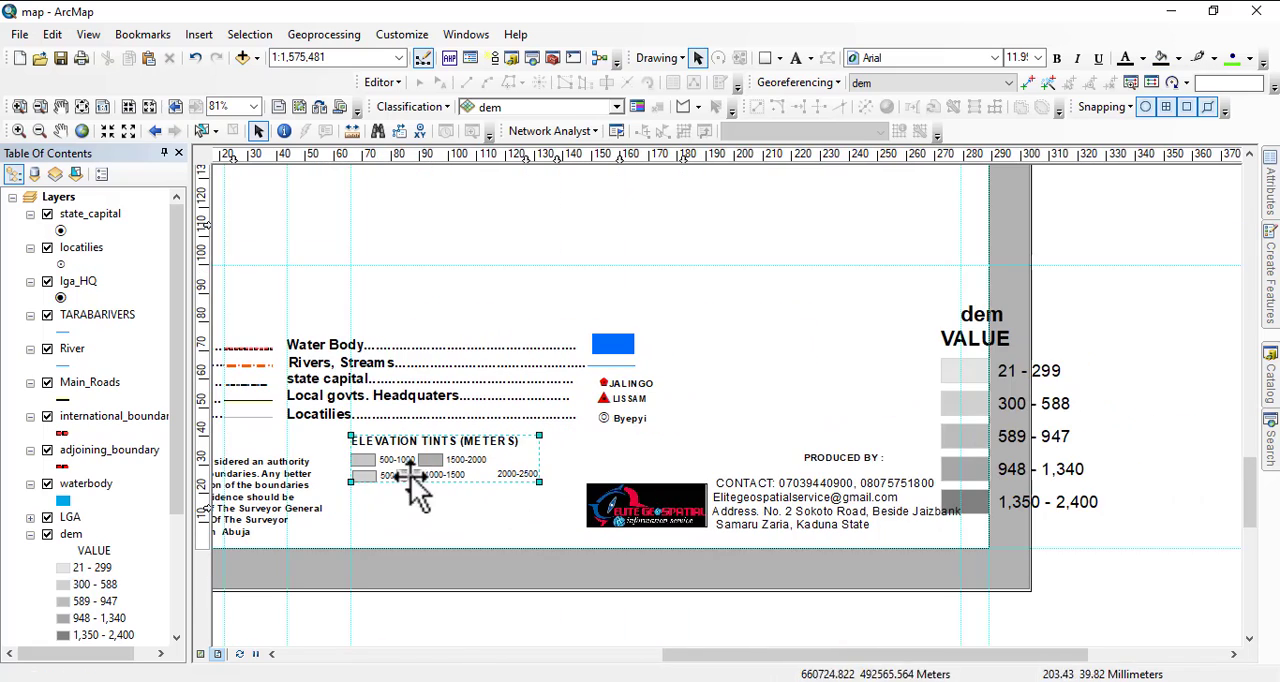
pyautogui.click(971, 368)
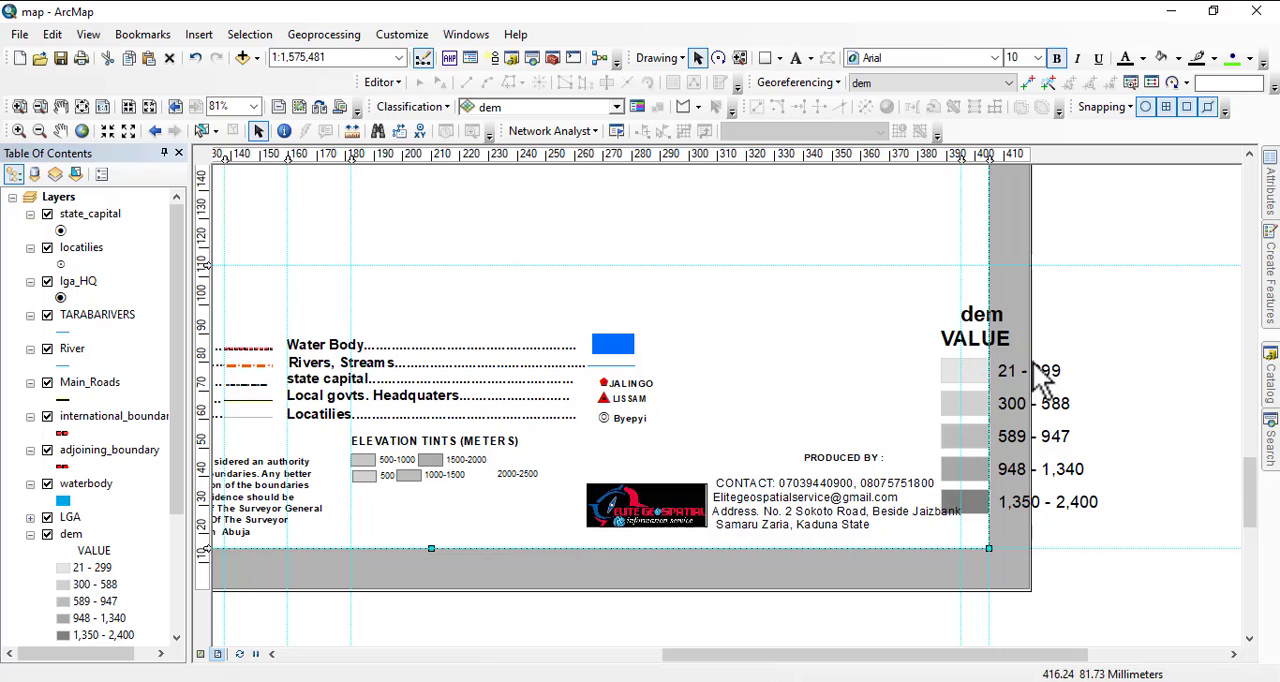
pyautogui.click(1062, 373)
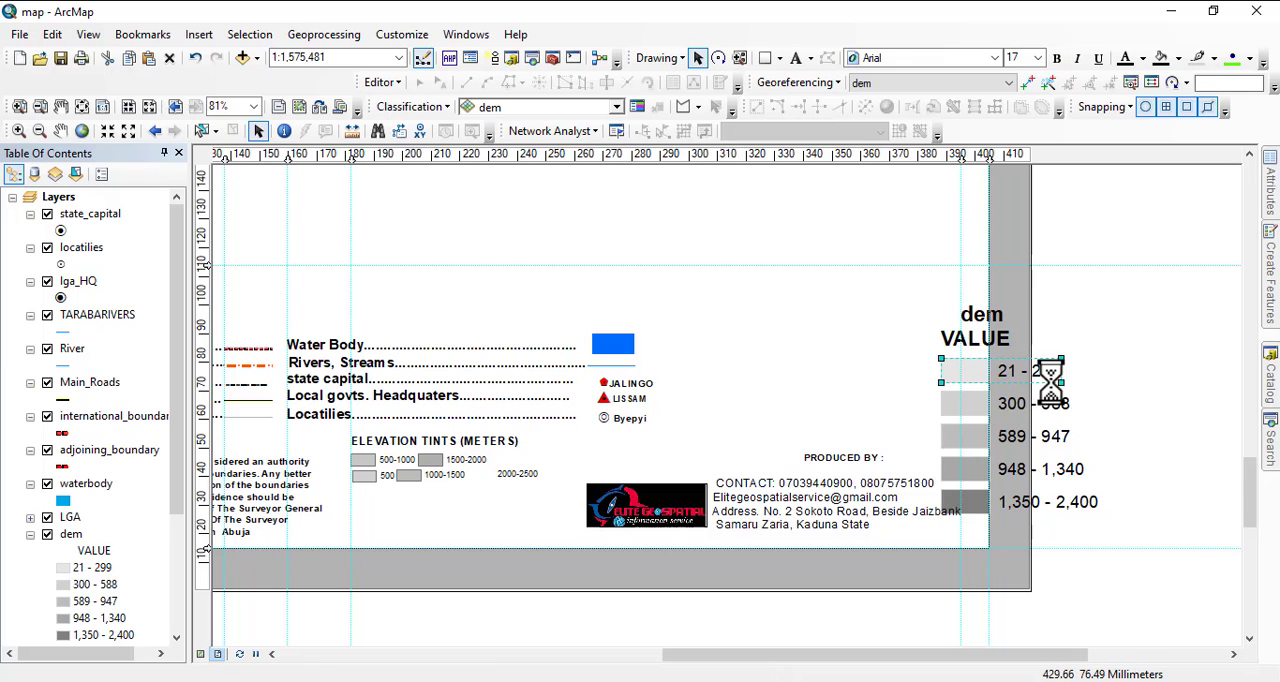
pyautogui.press('Delete')
pyautogui.press('Delete')
pyautogui.press('Delete')
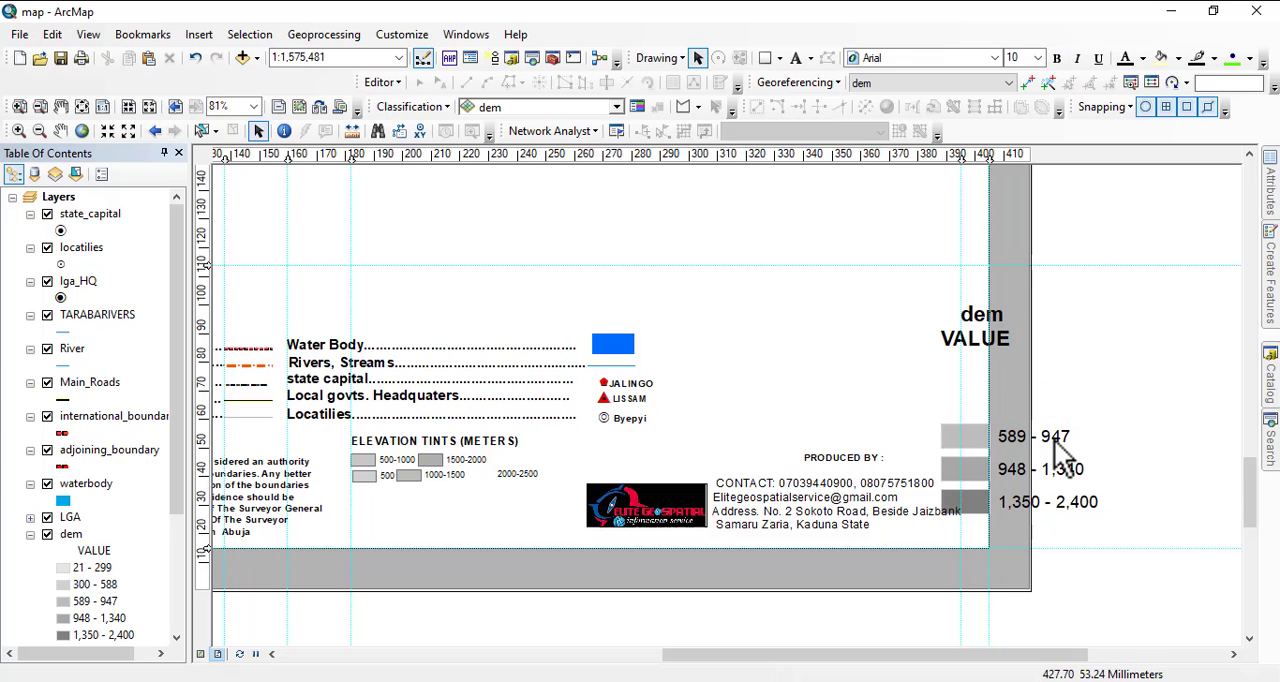
pyautogui.press('Delete')
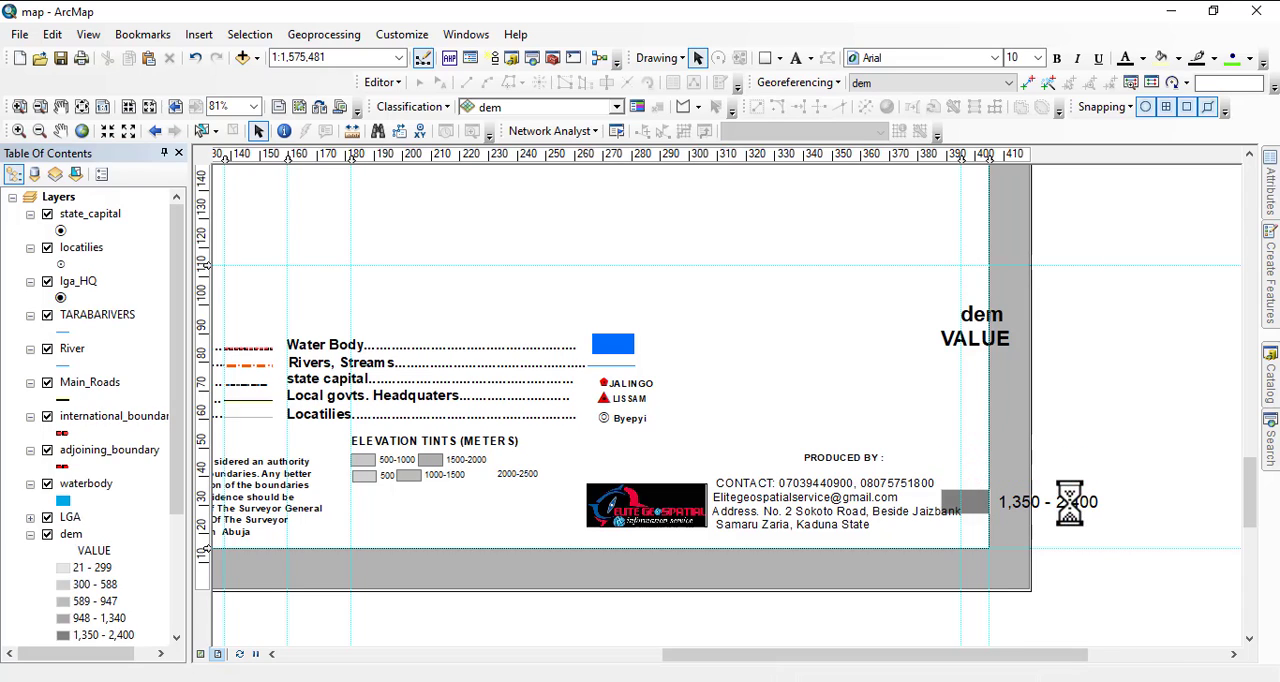
pyautogui.press('Delete')
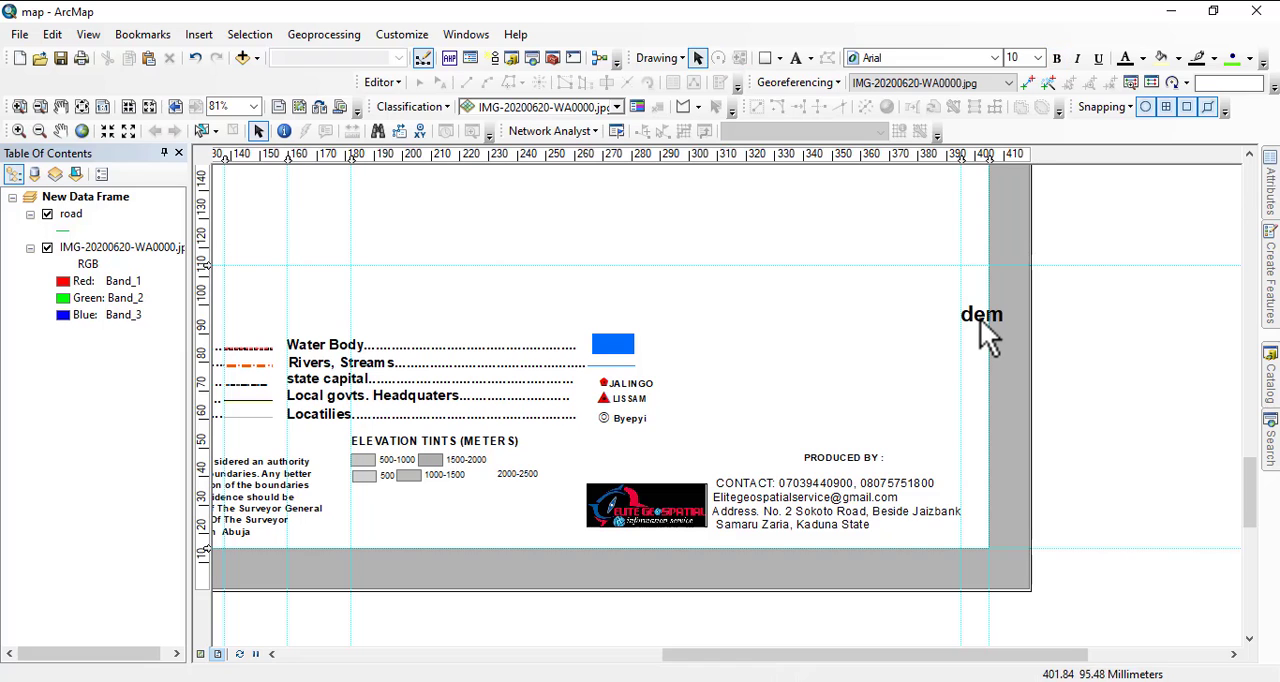
# Try to delete the dem heading, and undo the recent deletions back to the point before the map data frame was removed.
pyautogui.click(980, 318)
pyautogui.press('Delete')
pyautogui.scroll(2, 1099, 400)
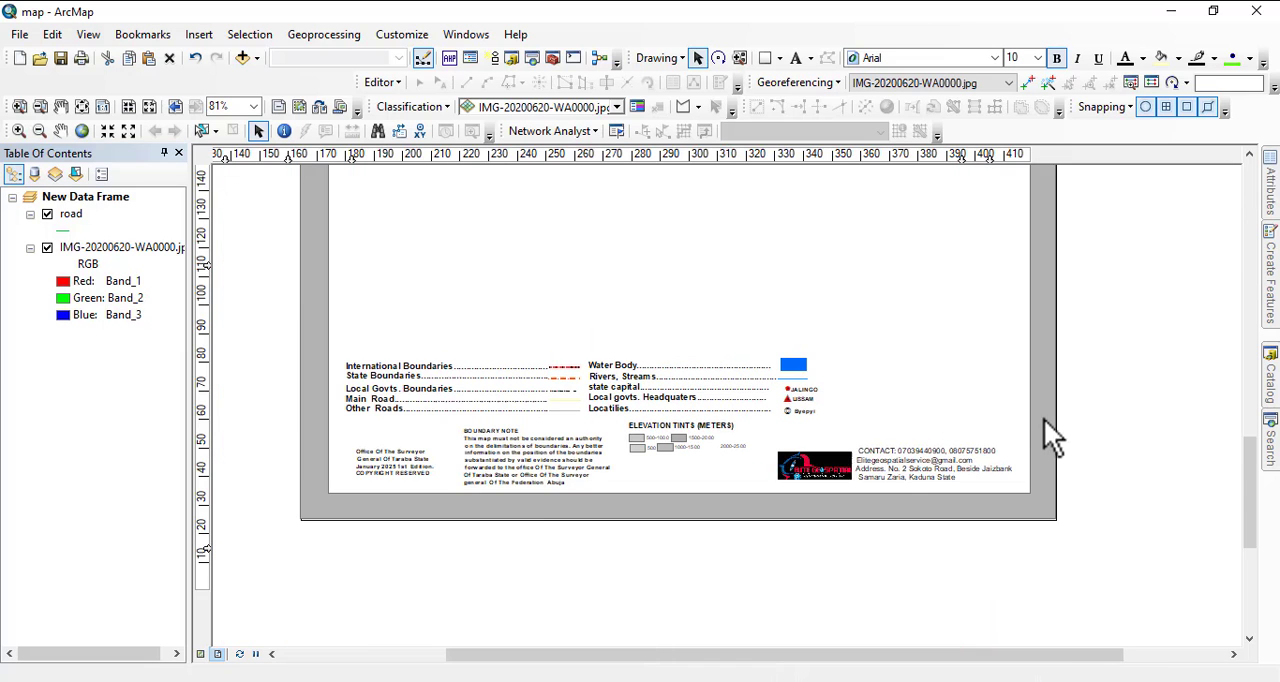
pyautogui.moveTo(1054, 488); pyautogui.dragTo(1191, 543)
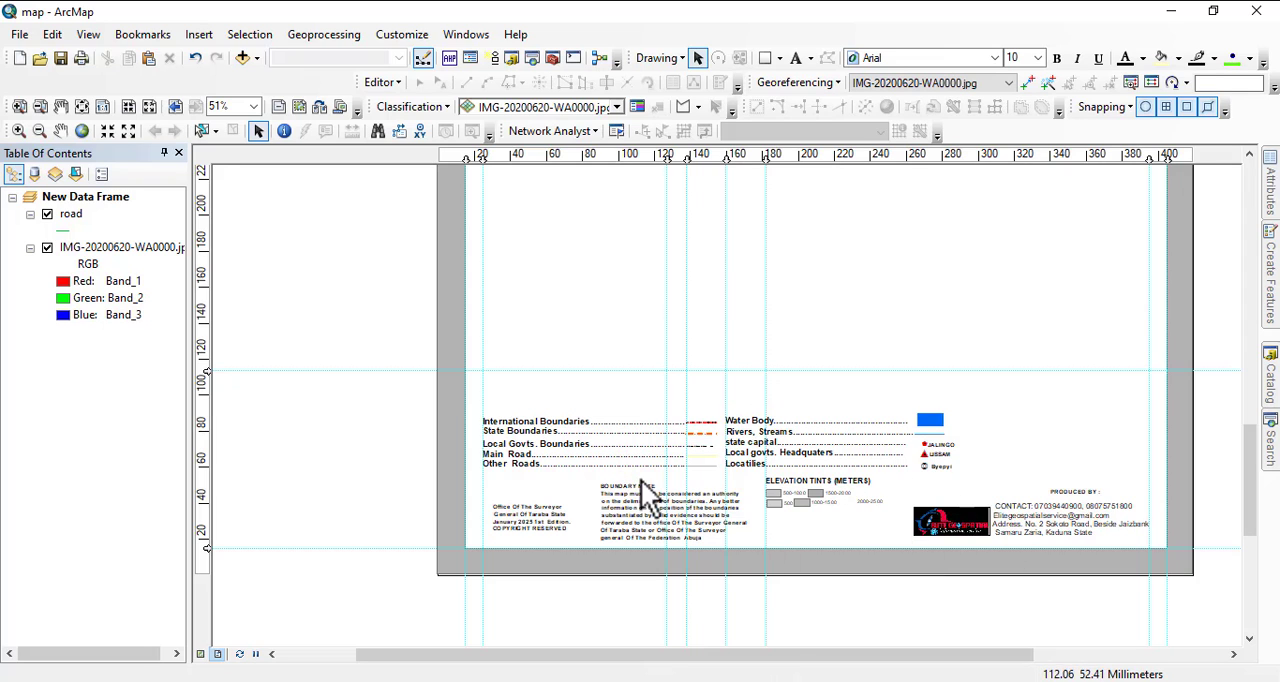
pyautogui.moveTo(740, 402); pyautogui.dragTo(742, 598)
pyautogui.scroll(2, 741, 492)
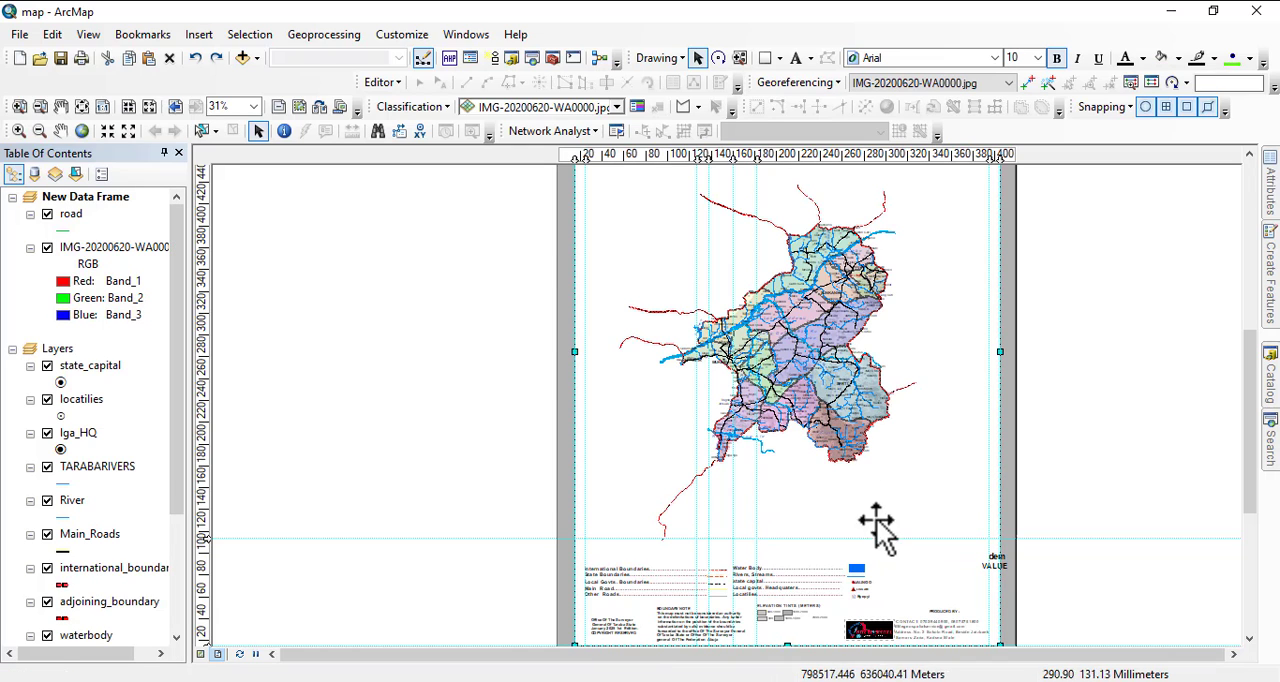
# Delete the leftover VALUE and dem headings at the right edge of the map sheet.
pyautogui.click(1001, 560)
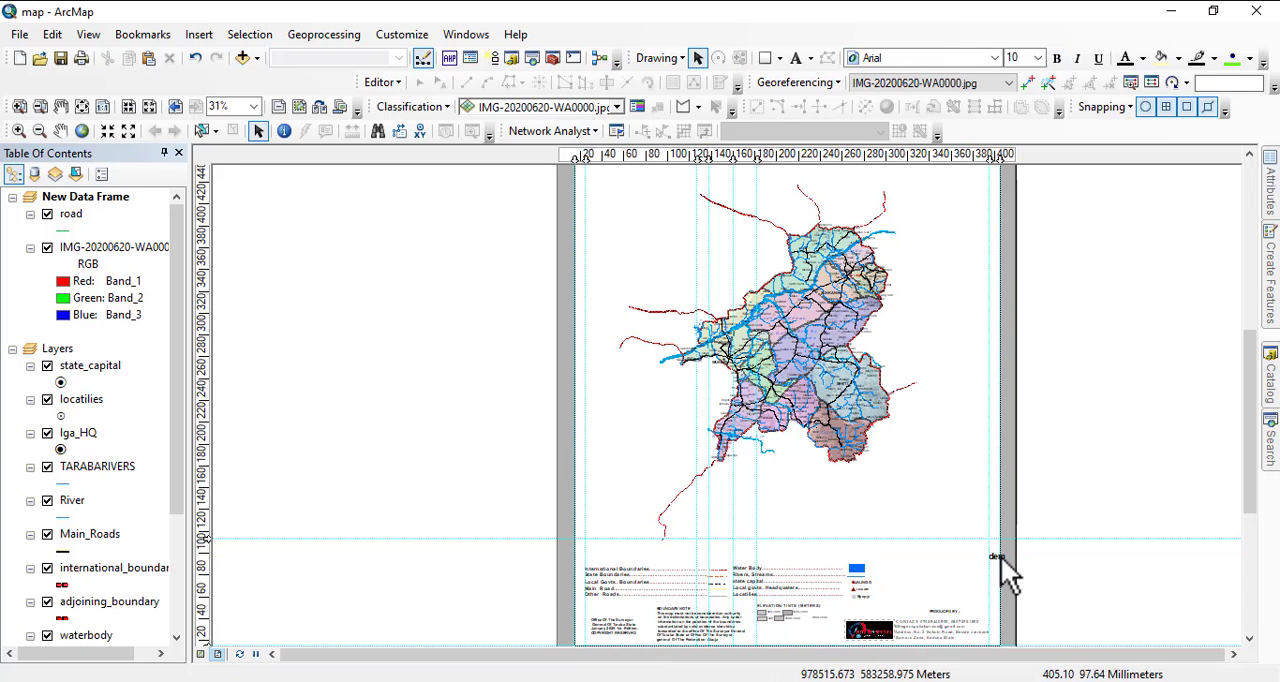
pyautogui.scroll(5, 1000, 575)
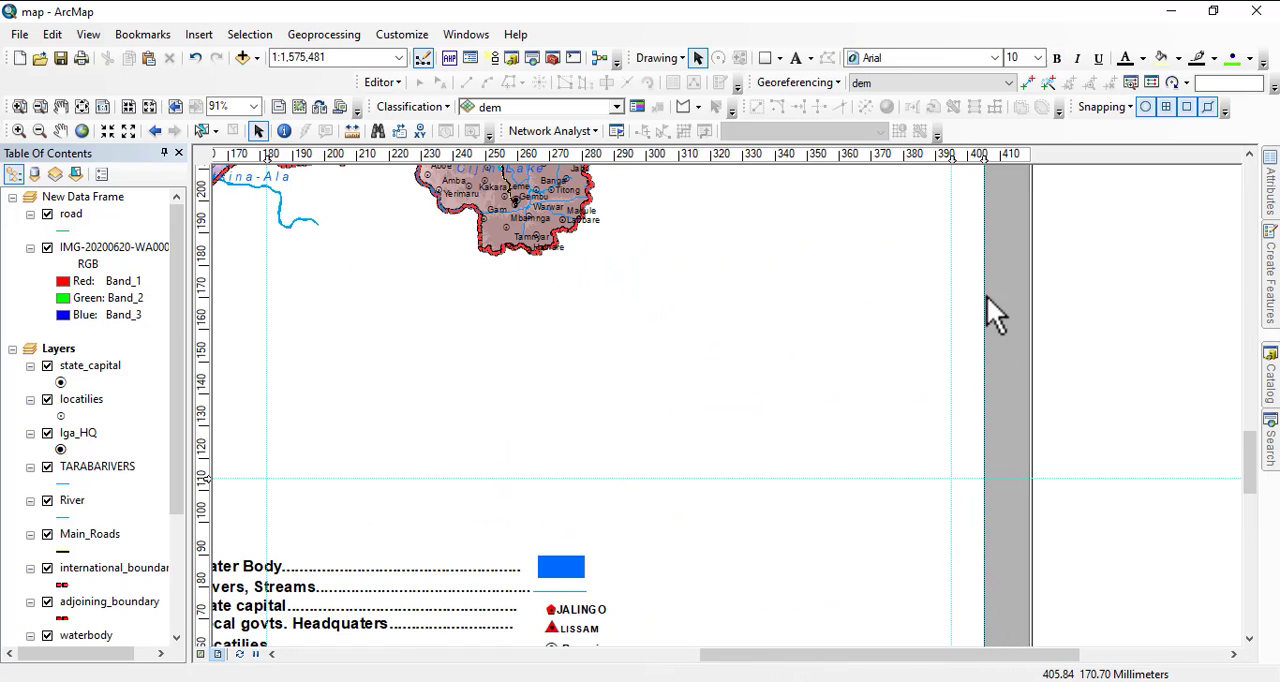
pyautogui.scroll(-3, 1122, 515)
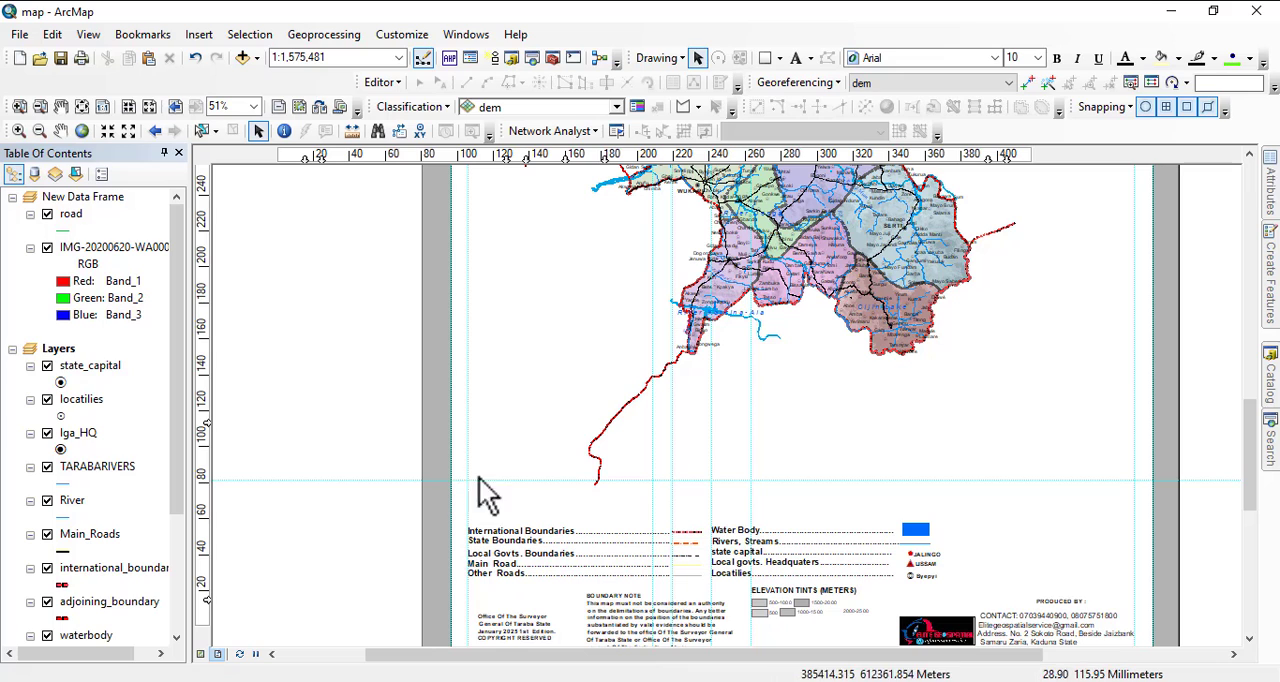
# Switch to the geopolitical MAP document and examine how the scale, legend and surrounding frame are arranged below the map.
pyautogui.moveTo(1122, 530); pyautogui.dragTo(1098, 333)
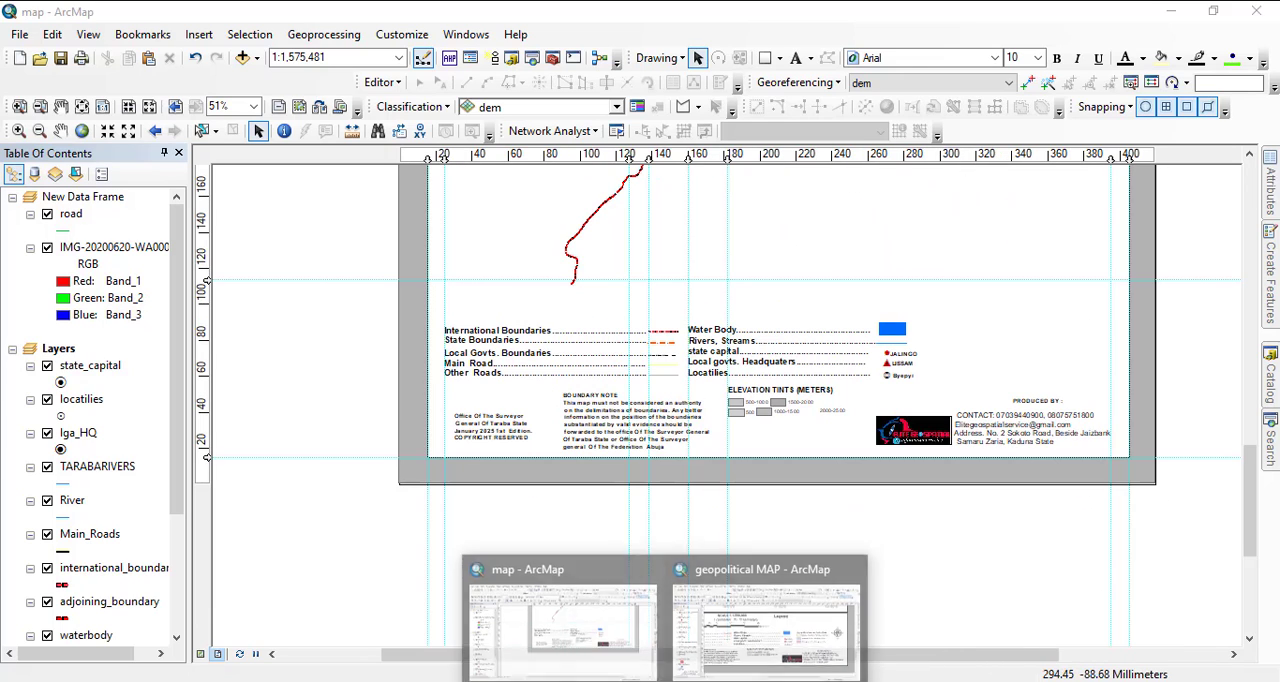
pyautogui.click(814, 662)
pyautogui.moveTo(876, 483); pyautogui.dragTo(1041, 647)
pyautogui.click(845, 482)
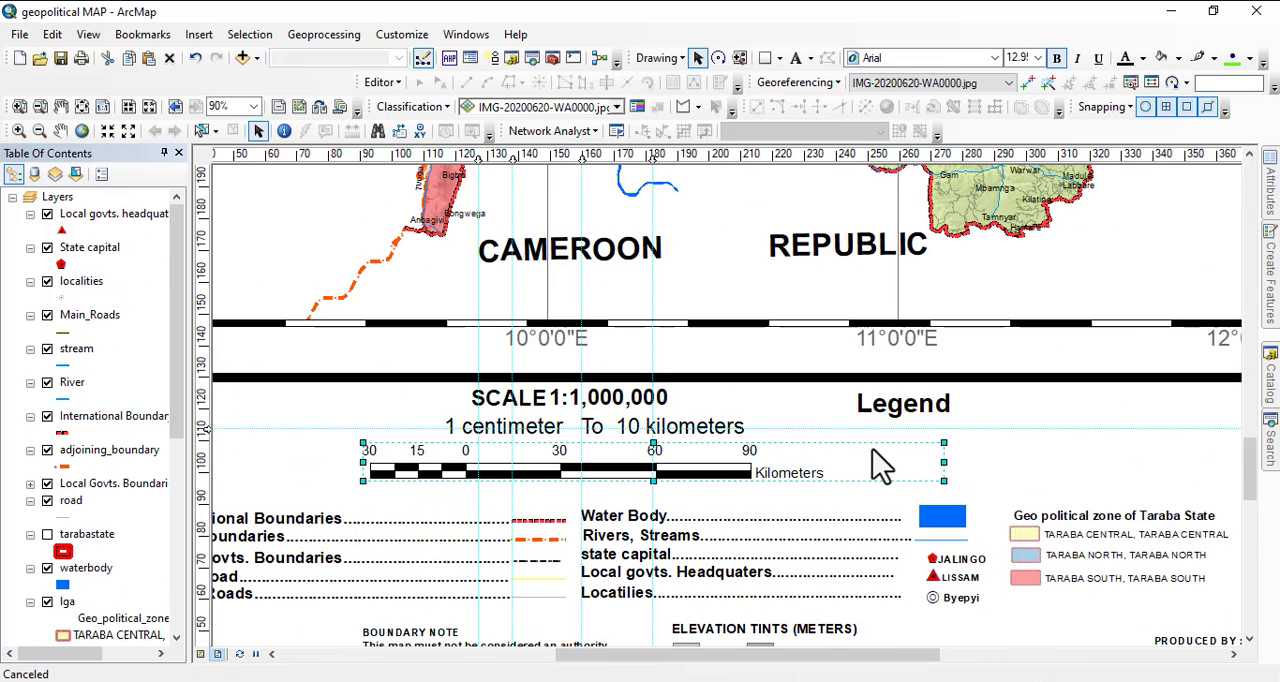
pyautogui.click(884, 470)
pyautogui.scroll(-5, 978, 432)
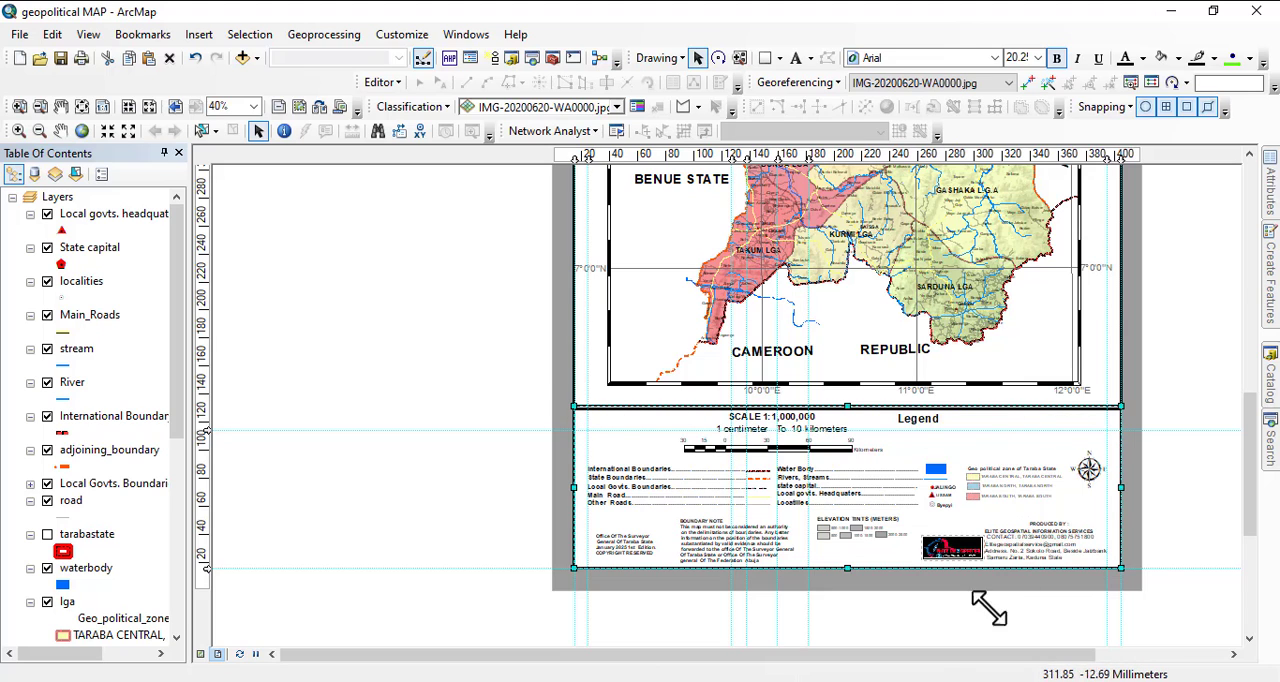
pyautogui.moveTo(640, 681)
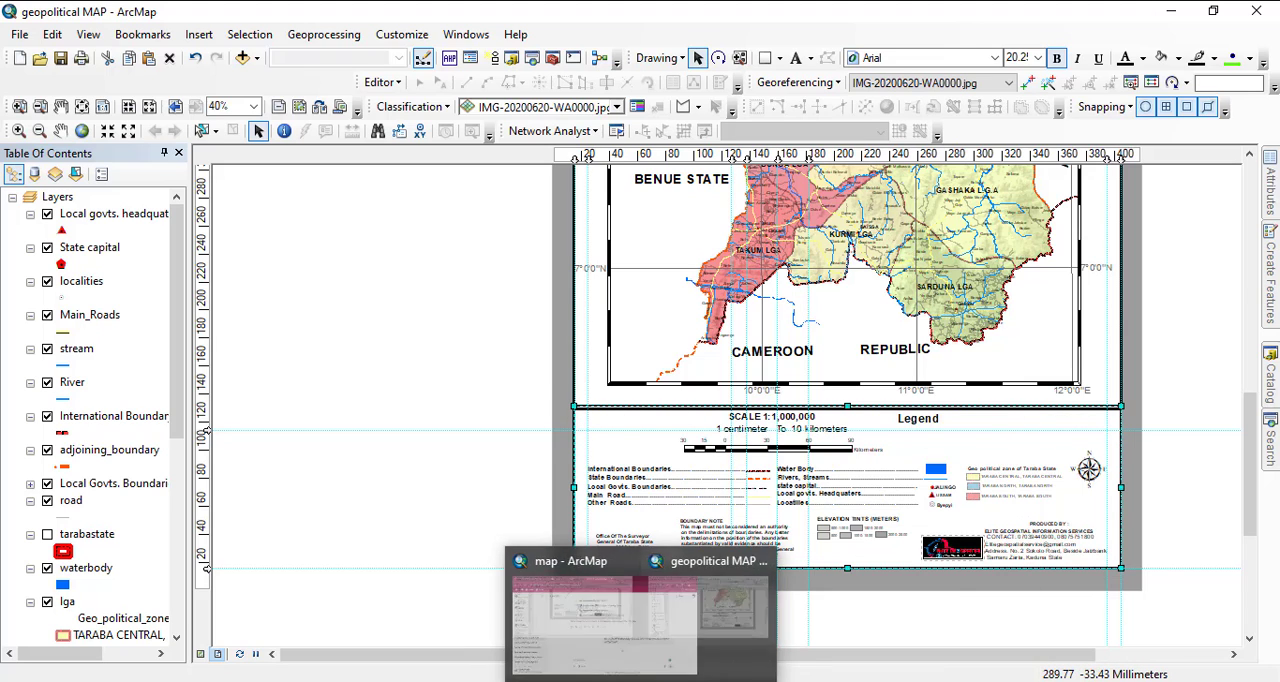
# Back in the map document, raise the bottom edges of the map data frame and its white rectangle to the guide above the legend.
pyautogui.click(640, 650)
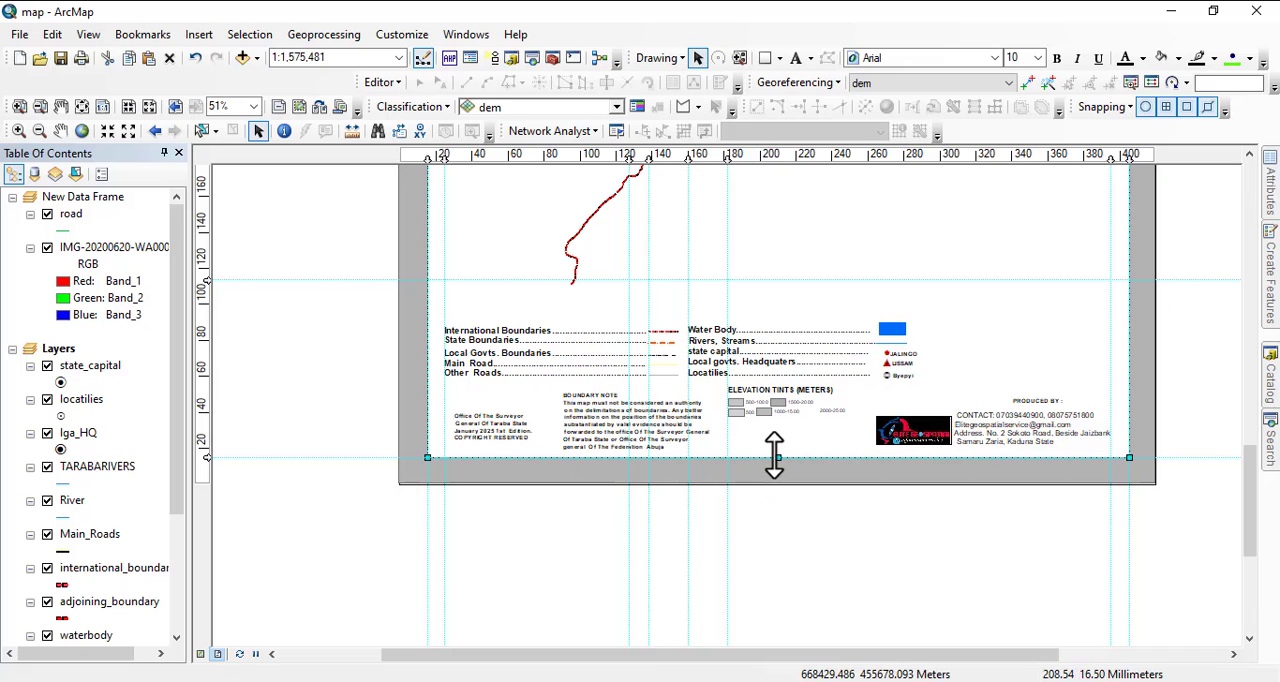
pyautogui.moveTo(778, 457); pyautogui.dragTo(763, 280)
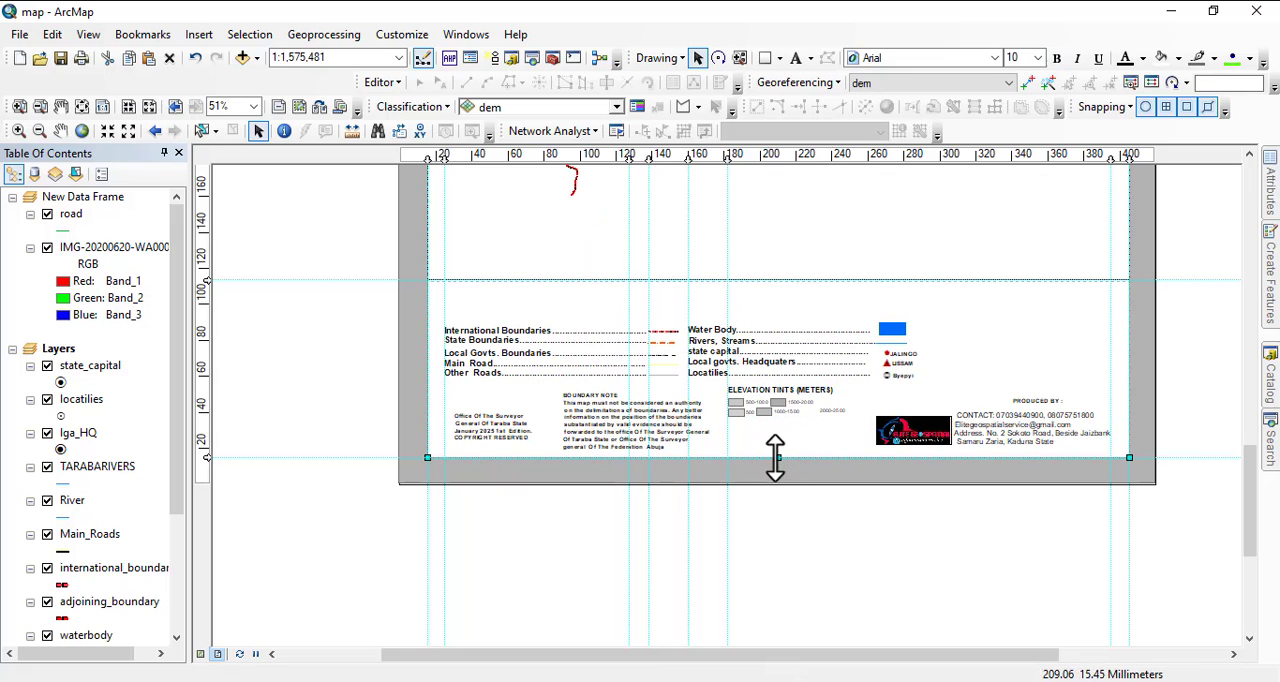
pyautogui.moveTo(775, 457); pyautogui.dragTo(759, 293)
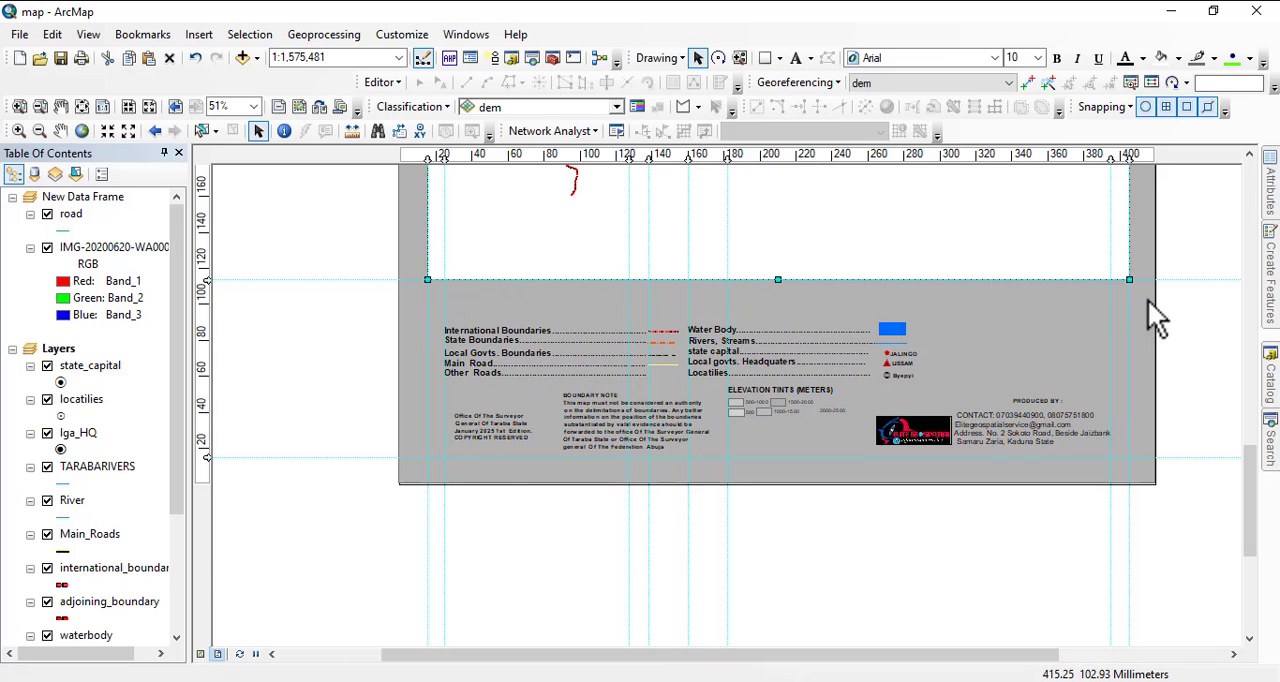
# Enlarge the map inside its data frame to a scale of 1:1,000,000.
pyautogui.moveTo(1144, 451); pyautogui.dragTo(1104, 598)
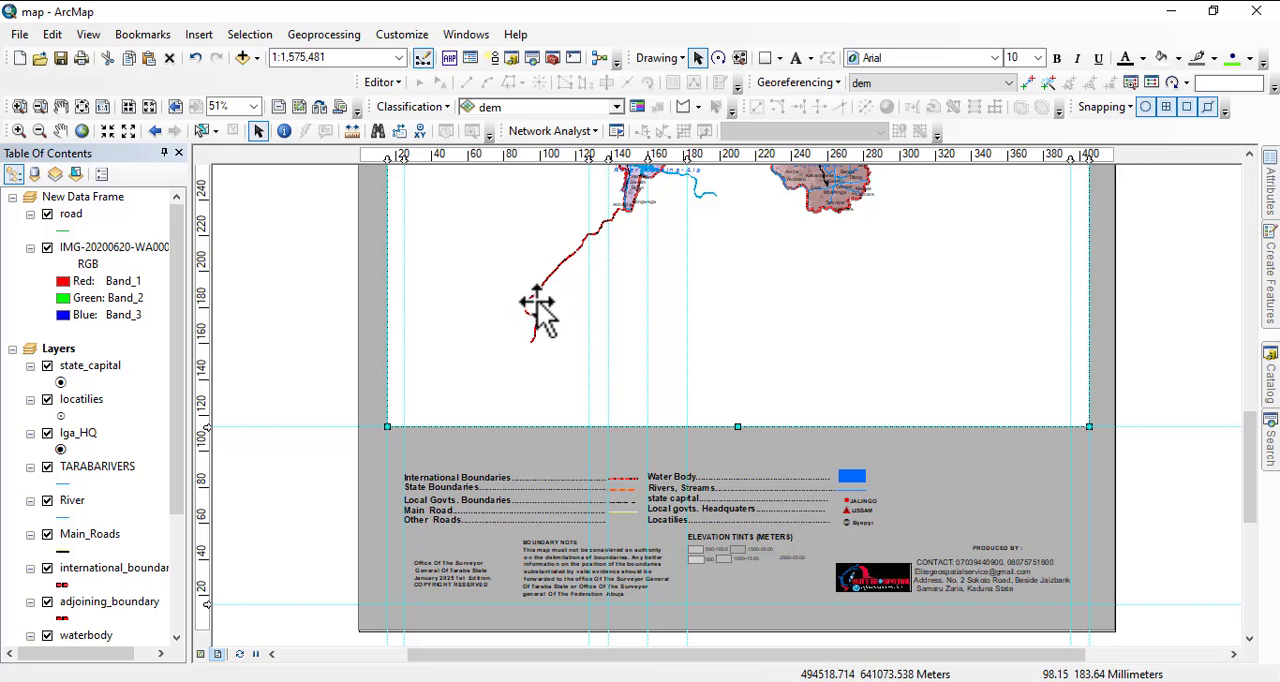
pyautogui.scroll(-2, 697, 377)
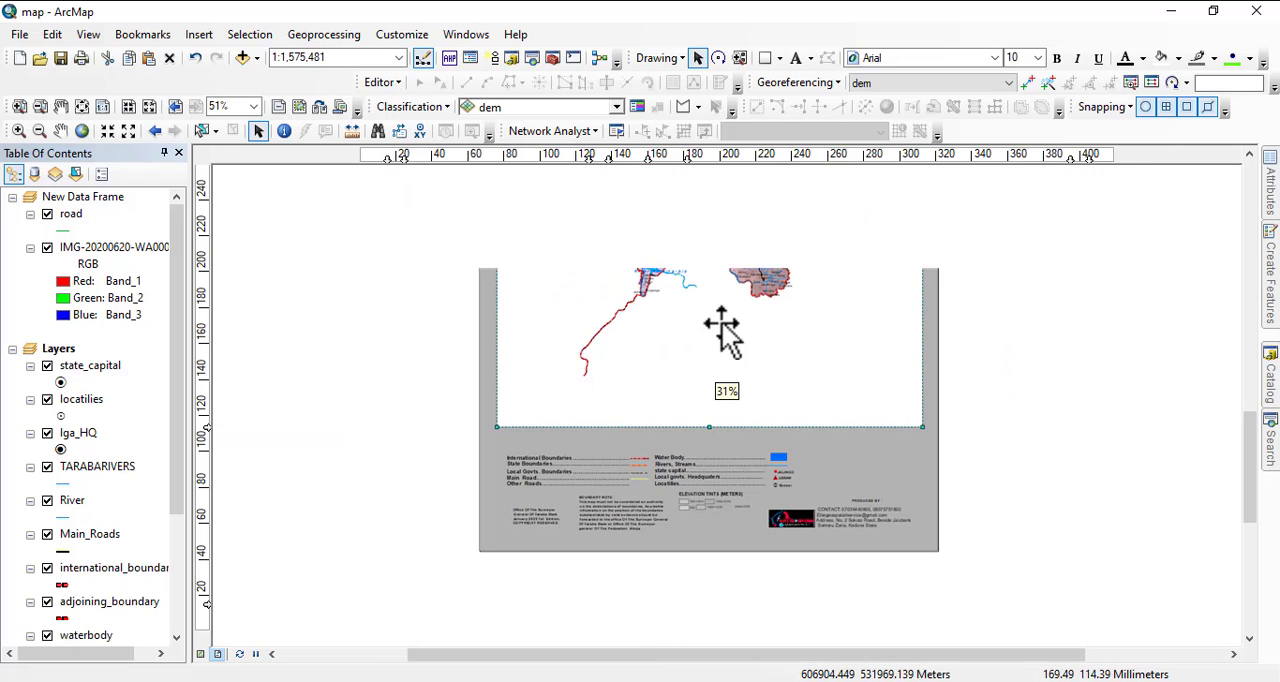
pyautogui.scroll(-1, 720, 328)
pyautogui.moveTo(790, 320); pyautogui.dragTo(840, 471)
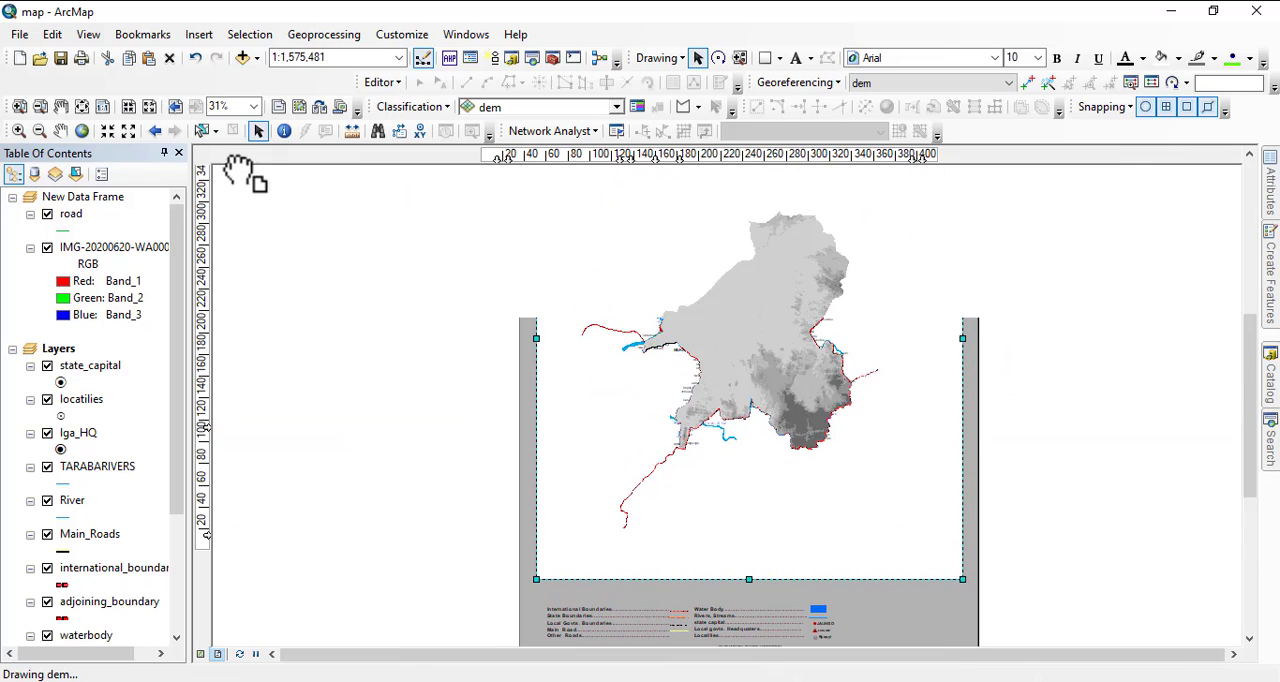
pyautogui.click(107, 130)
pyautogui.click(107, 130)
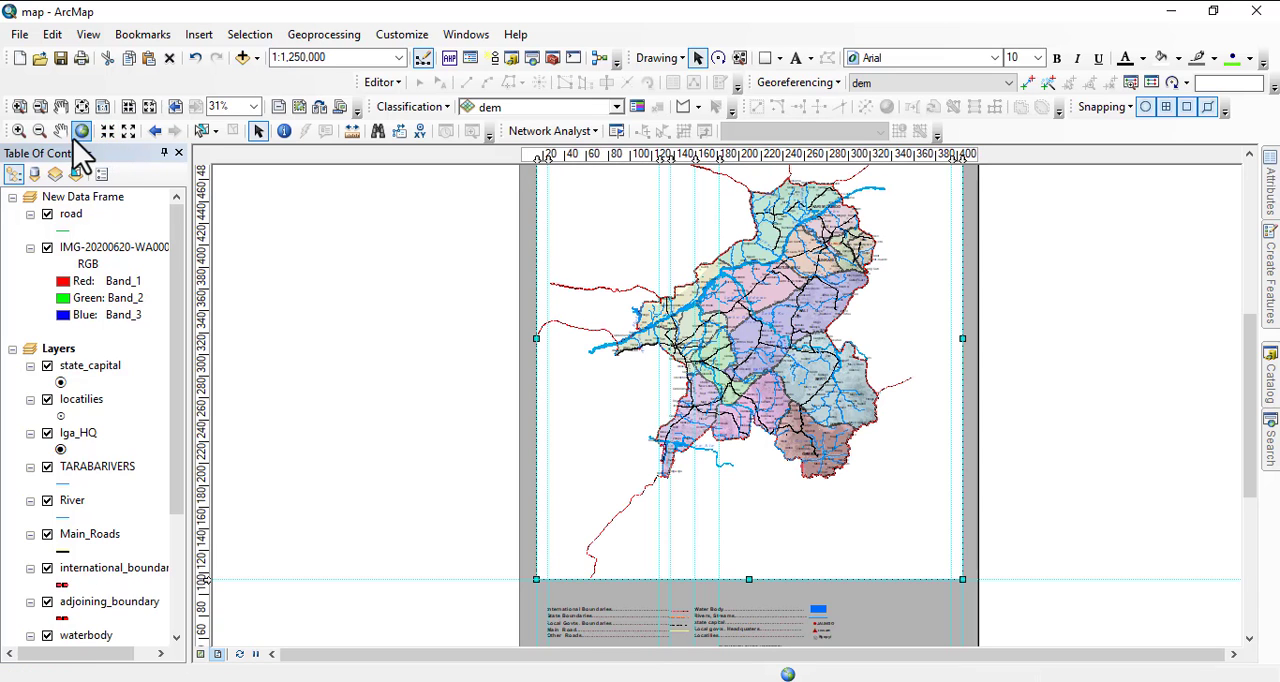
pyautogui.click(106, 135)
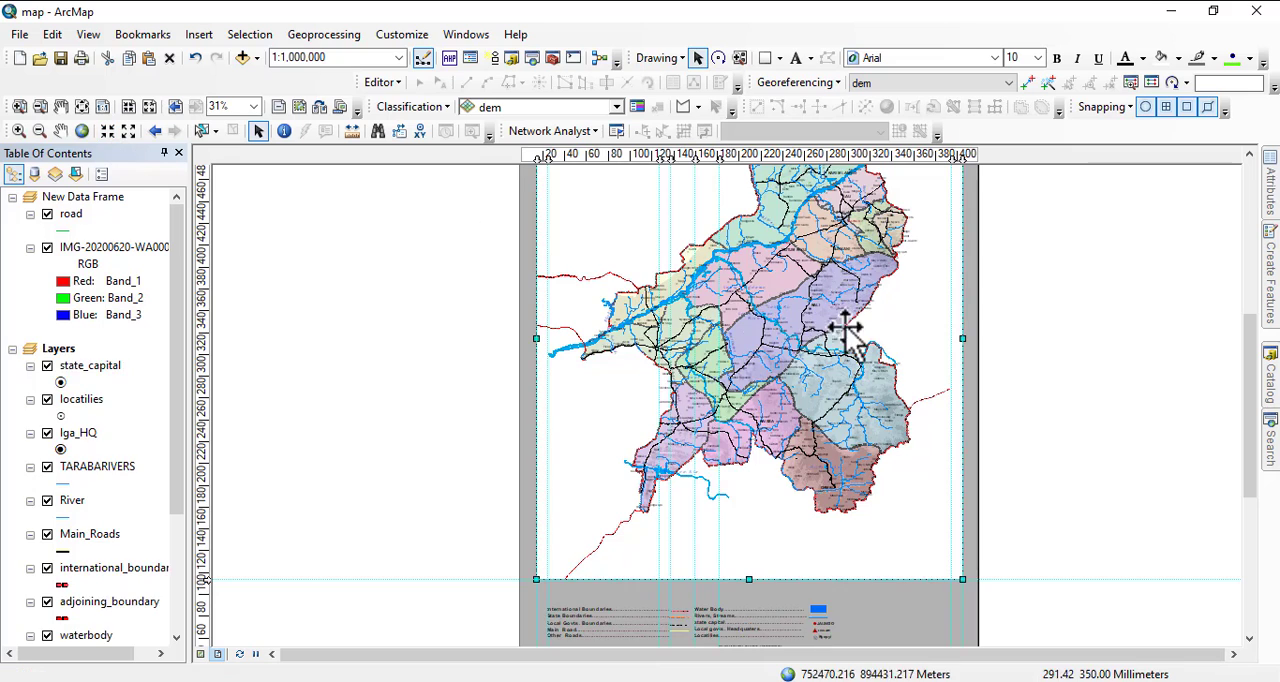
pyautogui.scroll(2, 845, 335)
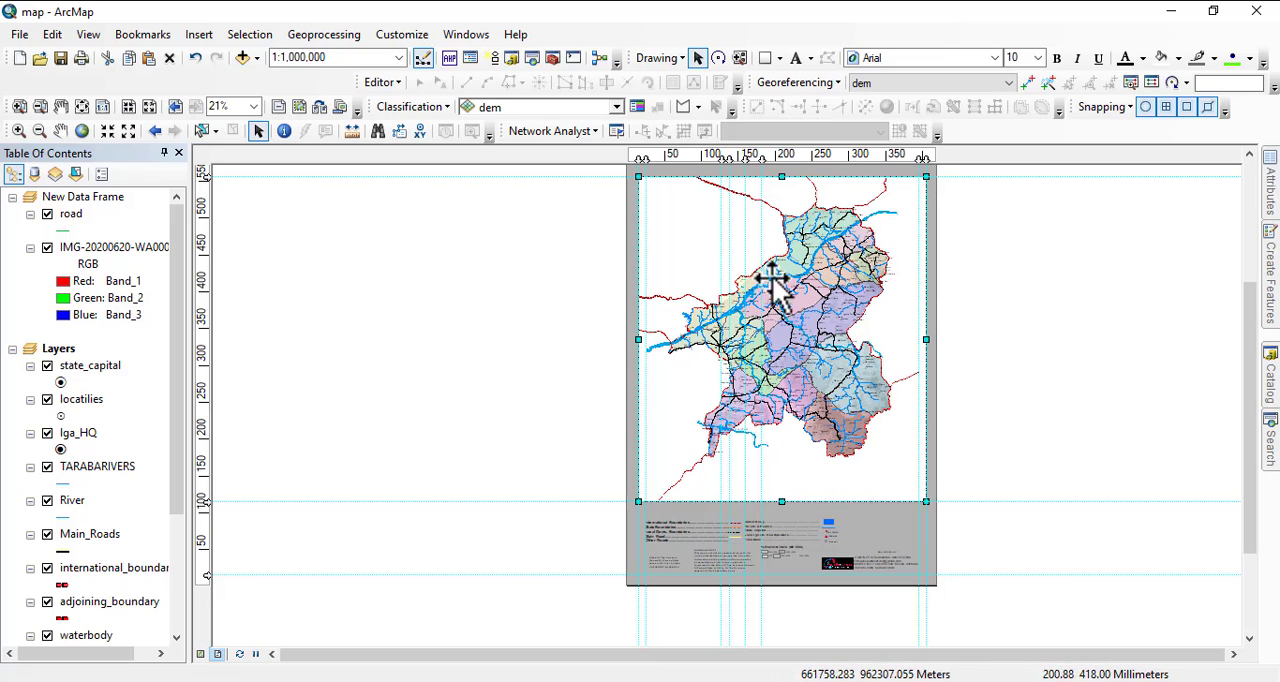
# Pull the side edges of the map data frame and its white rectangle in to the inner vertical guides.
pyautogui.moveTo(638, 341); pyautogui.dragTo(645, 341)
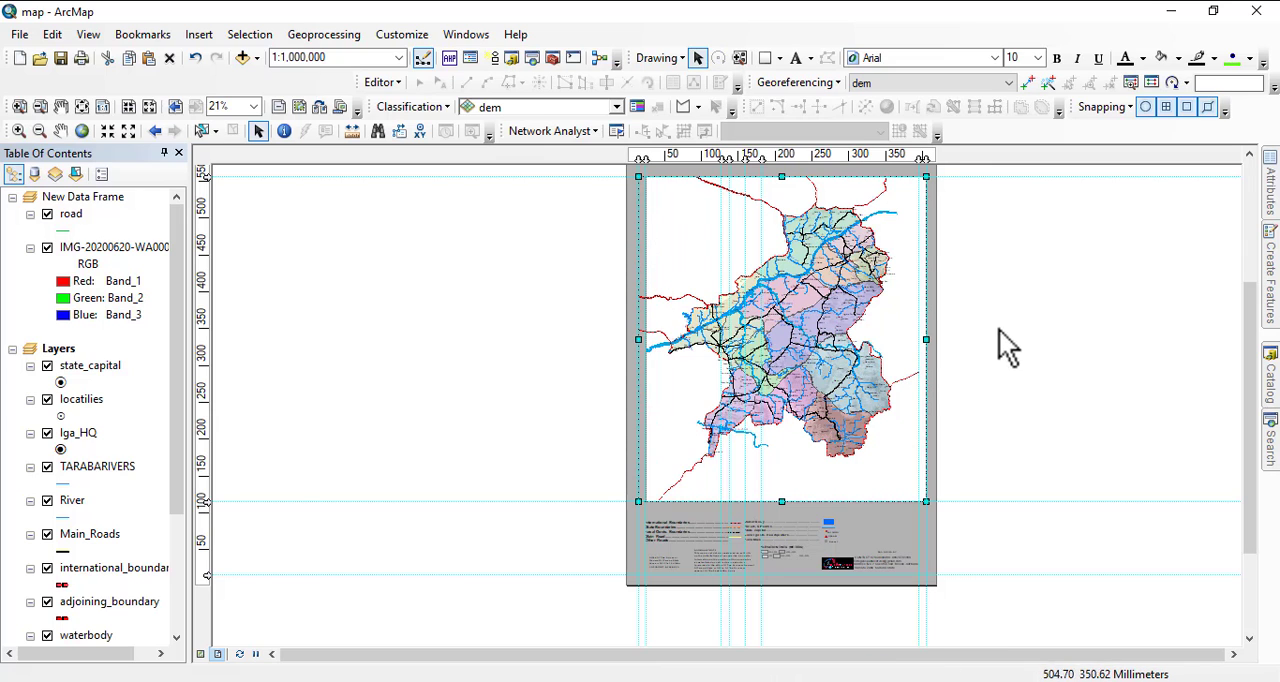
pyautogui.moveTo(925, 342); pyautogui.dragTo(919, 343)
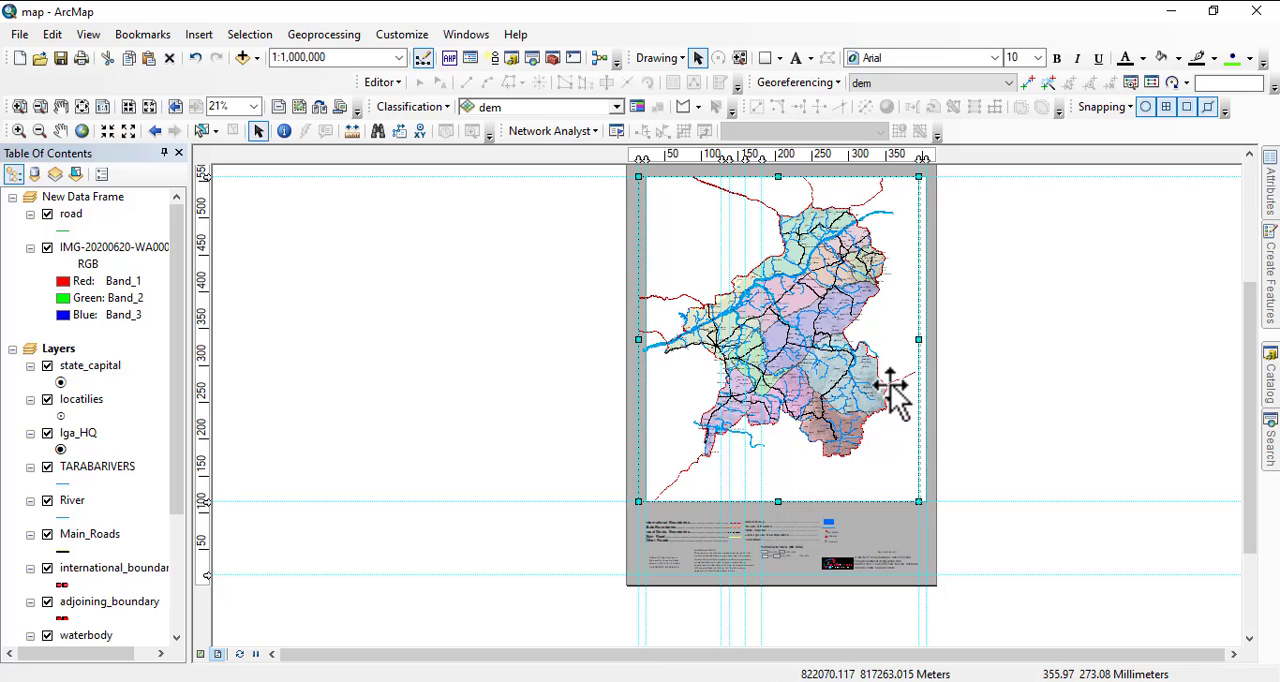
pyautogui.click(920, 335)
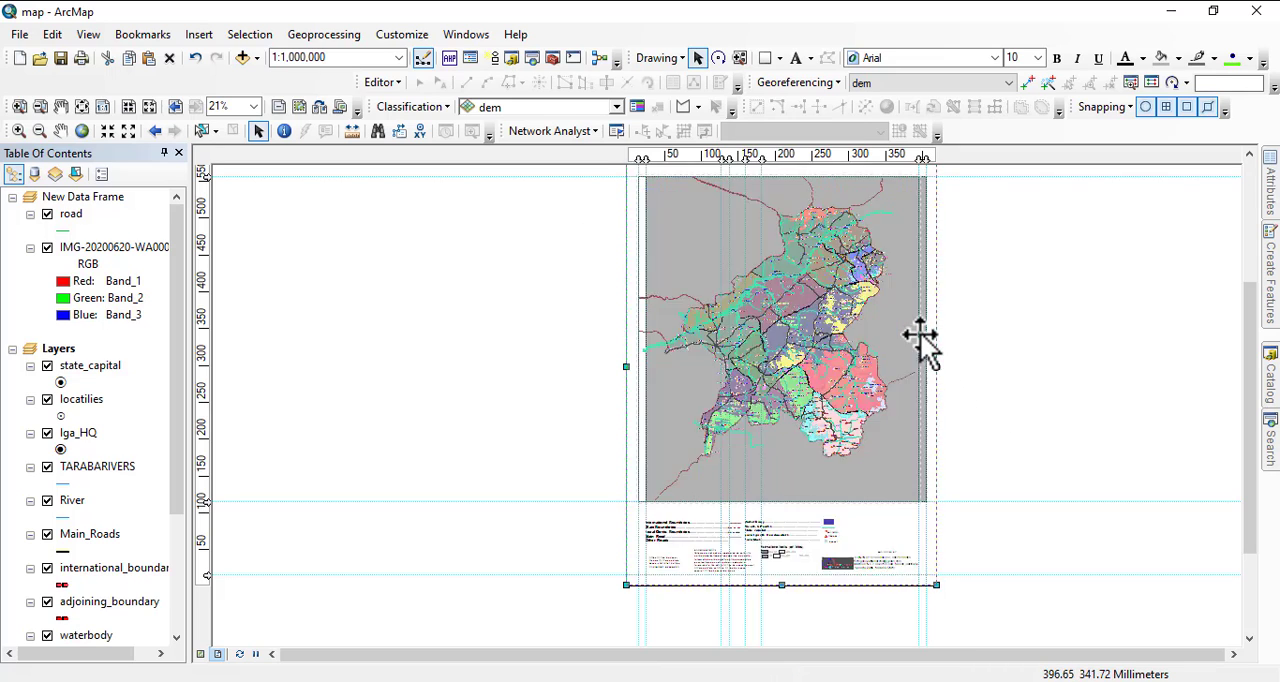
pyautogui.click(928, 333)
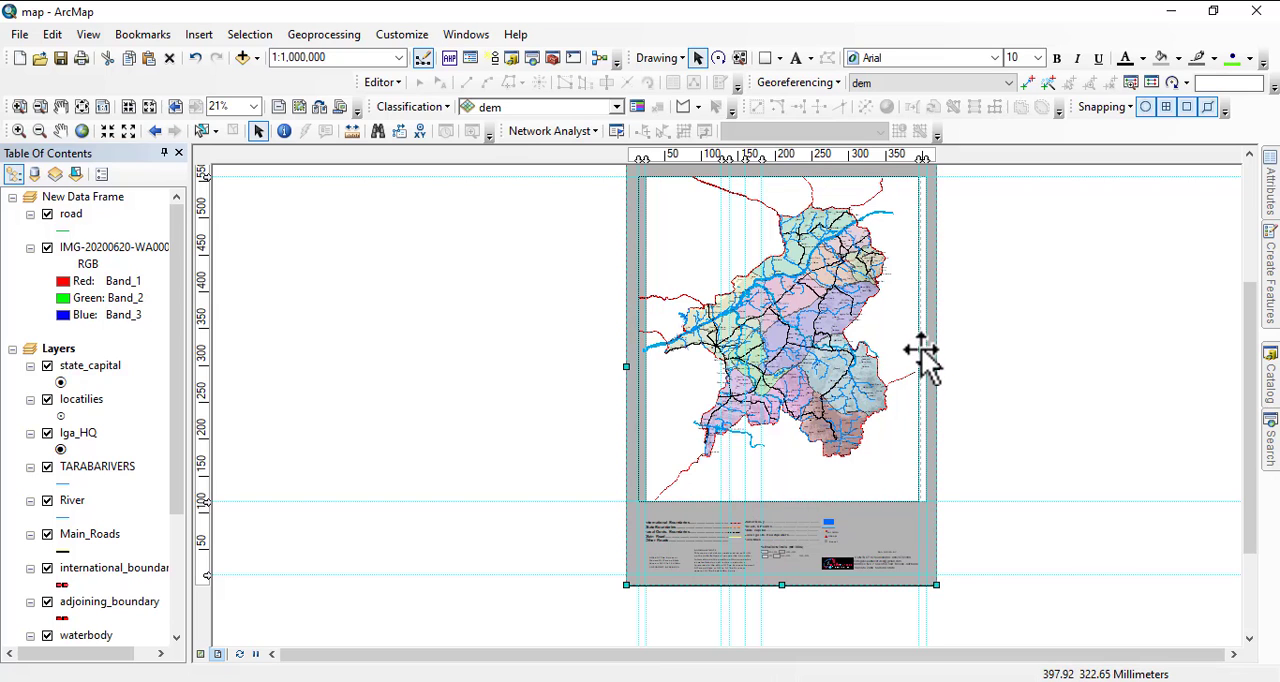
pyautogui.click(921, 349)
pyautogui.scroll(-3, 929, 357)
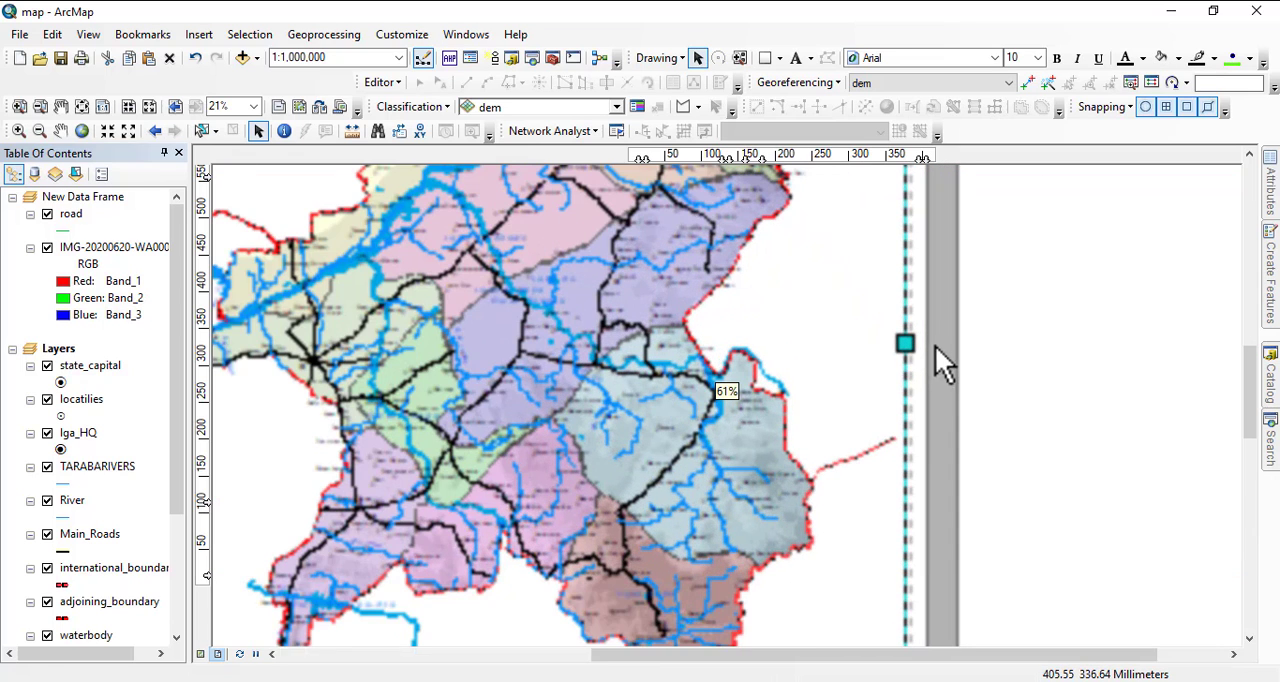
pyautogui.moveTo(924, 340); pyautogui.dragTo(905, 346)
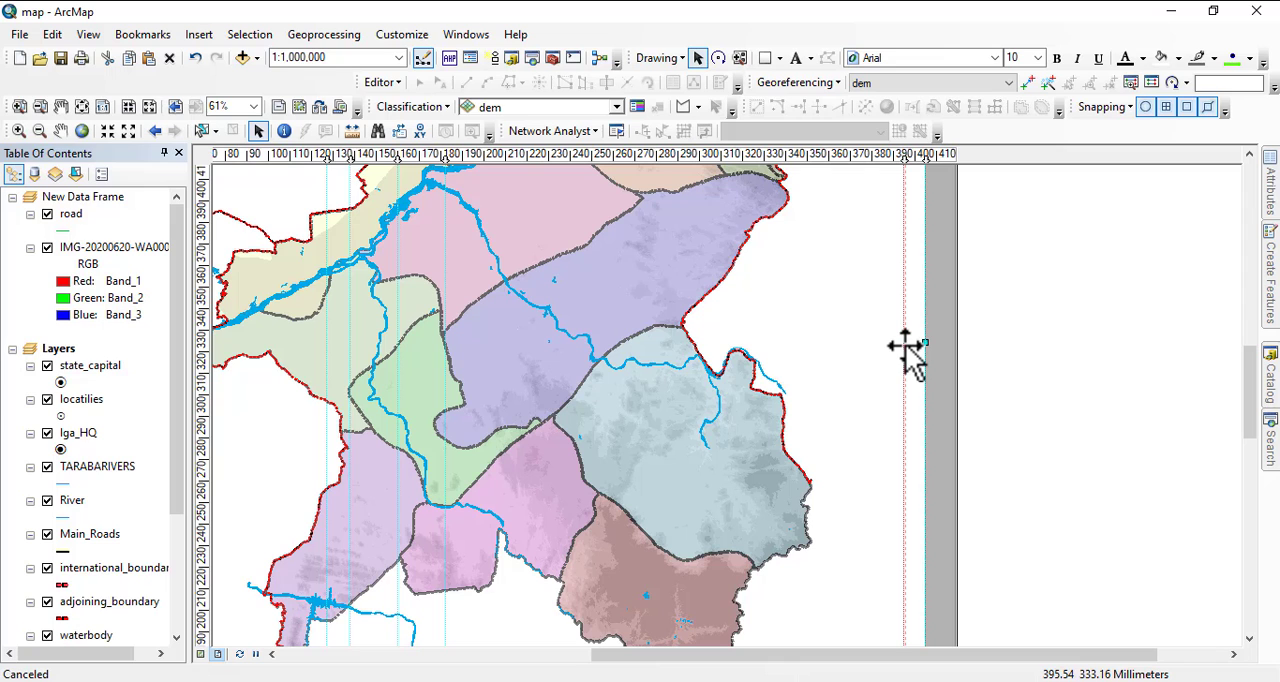
pyautogui.scroll(2, 1060, 342)
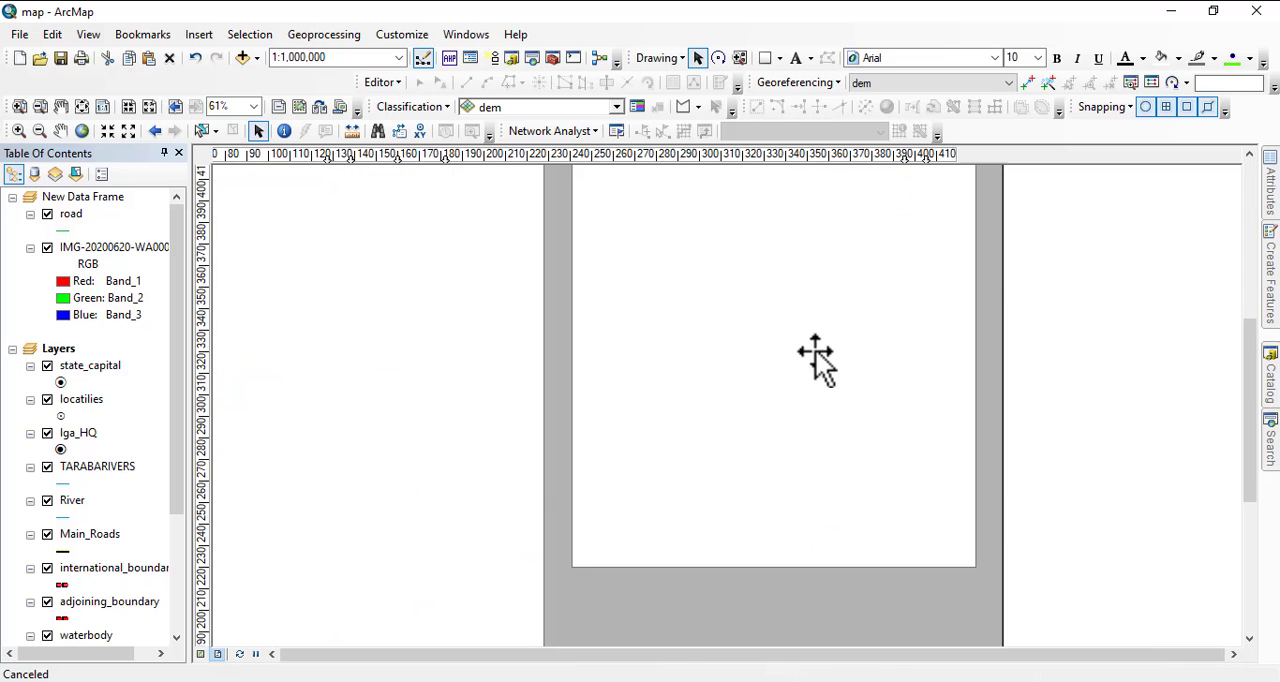
pyautogui.moveTo(848, 322); pyautogui.dragTo(850, 449)
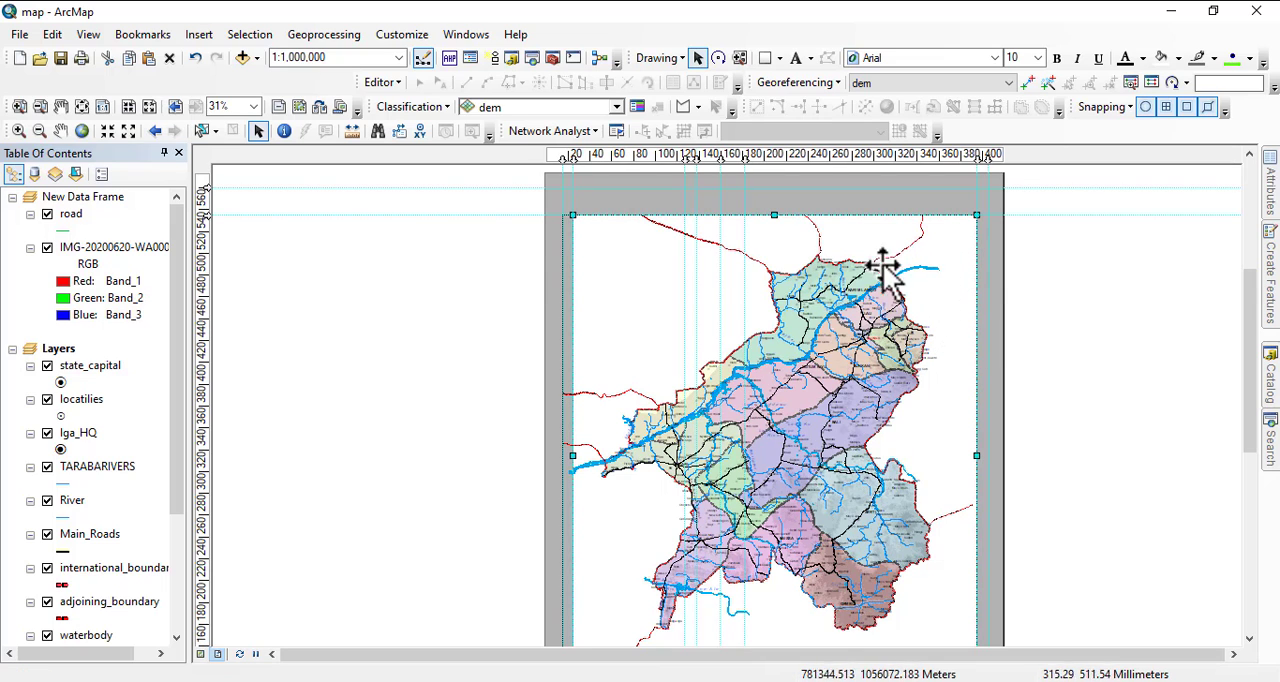
# Shift the Taraba map to the right inside its data frame, moving it clear of the frame's left edge.
pyautogui.click(61, 133)
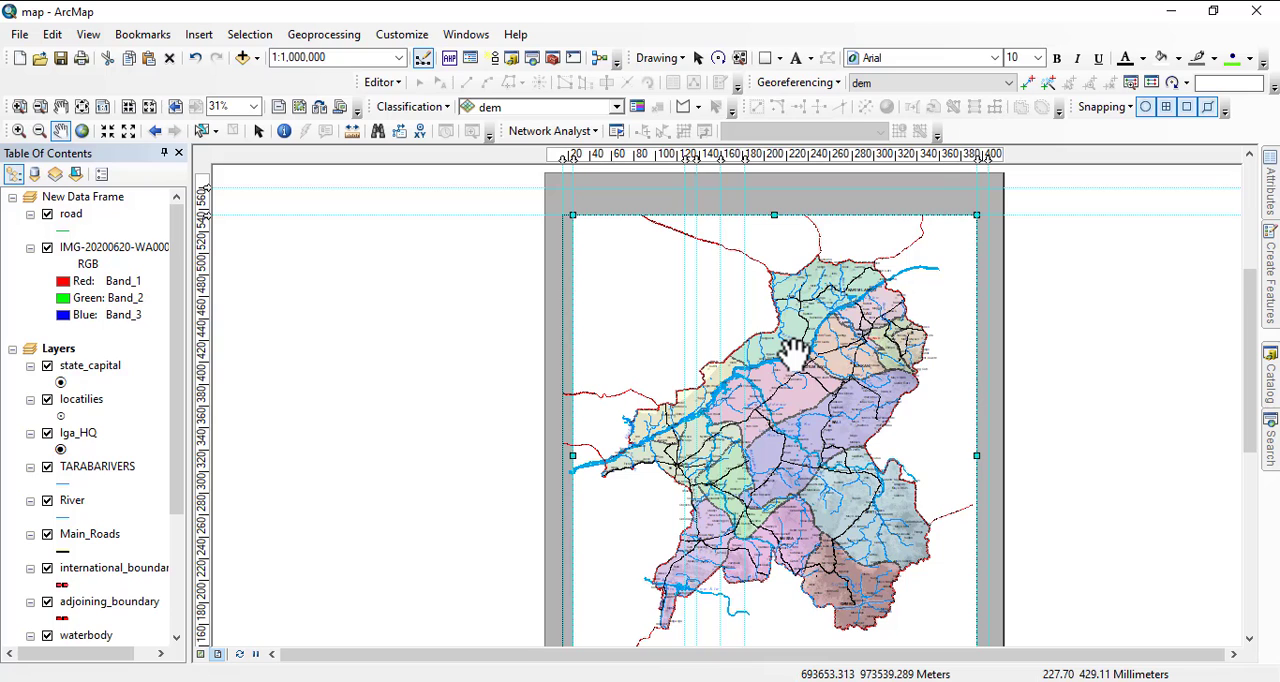
pyautogui.moveTo(795, 350); pyautogui.dragTo(806, 350)
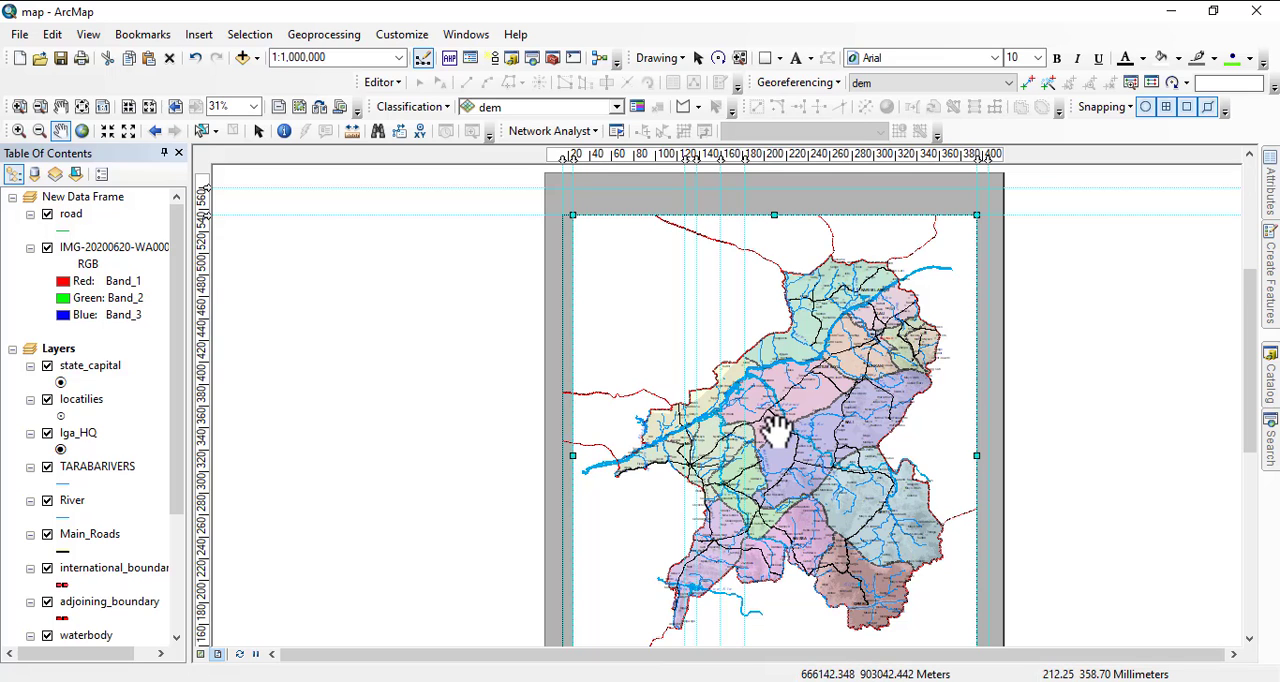
pyautogui.moveTo(801, 399); pyautogui.dragTo(808, 399)
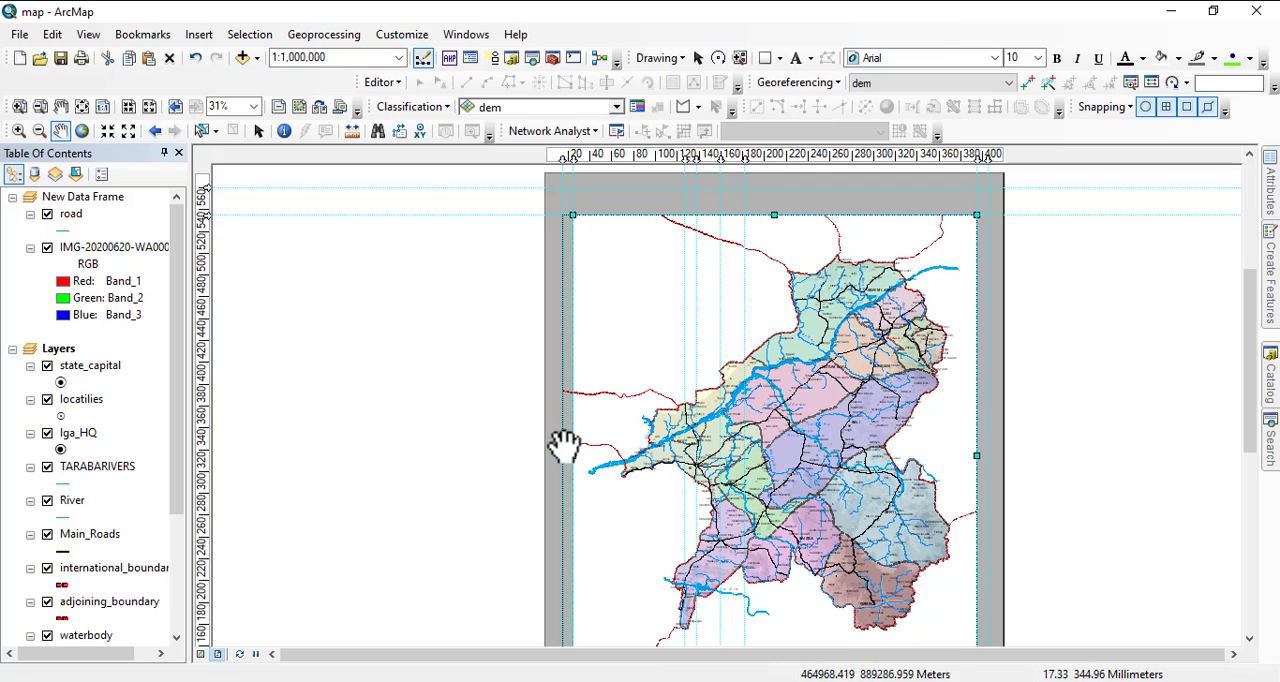
pyautogui.moveTo(789, 405); pyautogui.dragTo(808, 400)
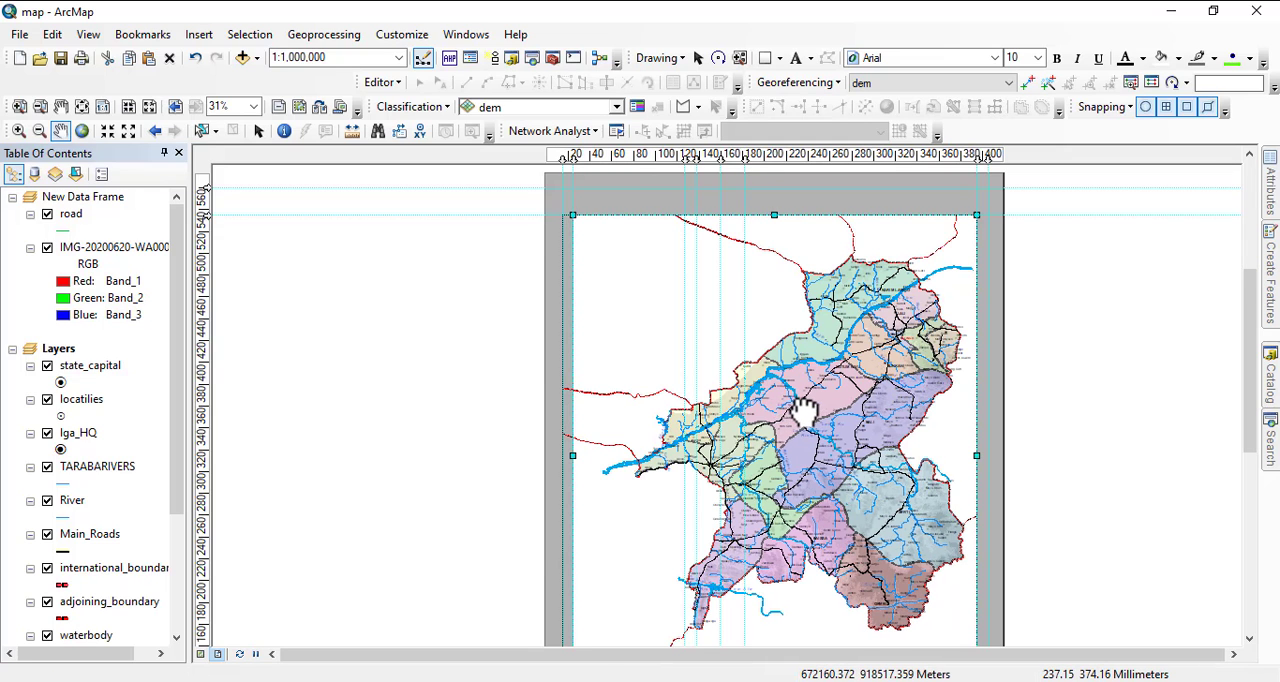
pyautogui.moveTo(803, 410); pyautogui.dragTo(806, 410)
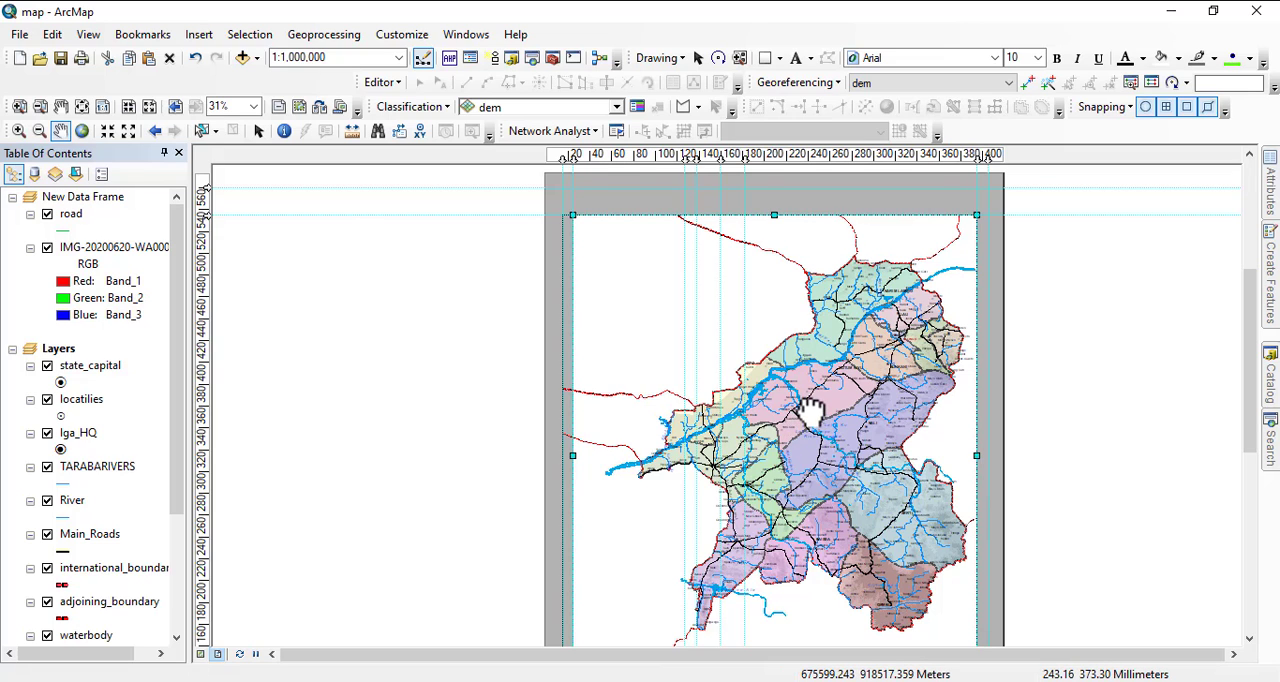
pyautogui.moveTo(811, 411); pyautogui.dragTo(813, 410)
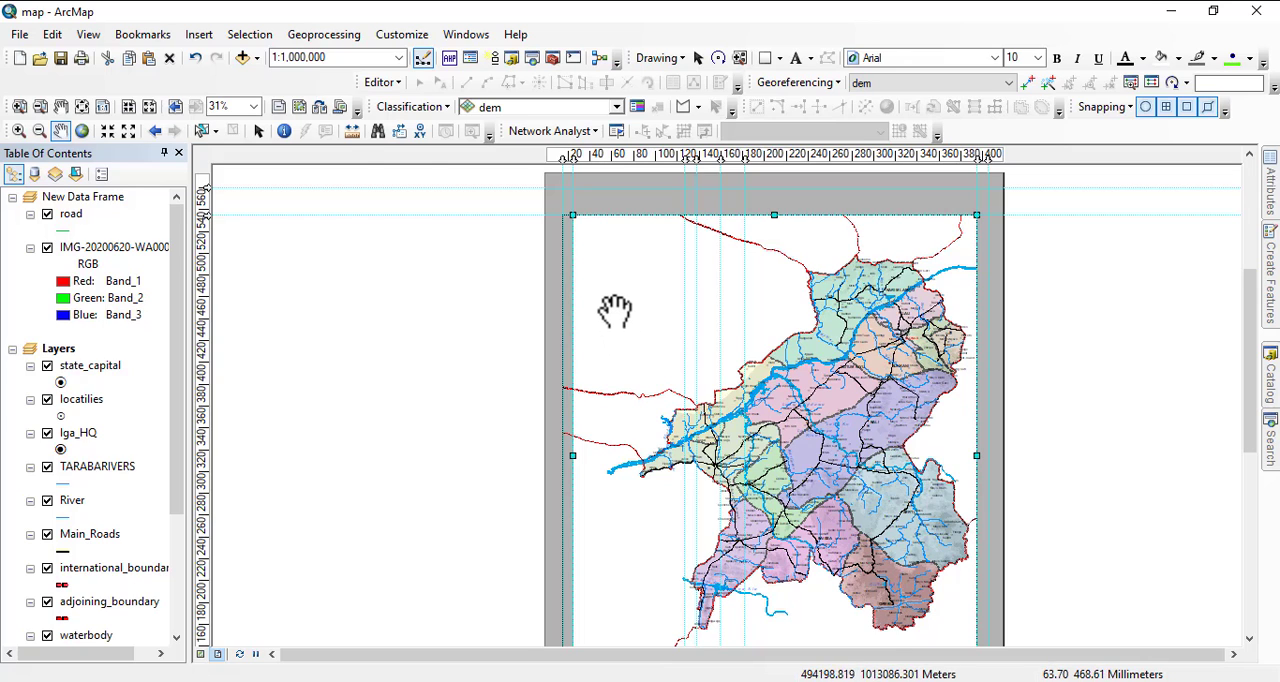
pyautogui.click(257, 131)
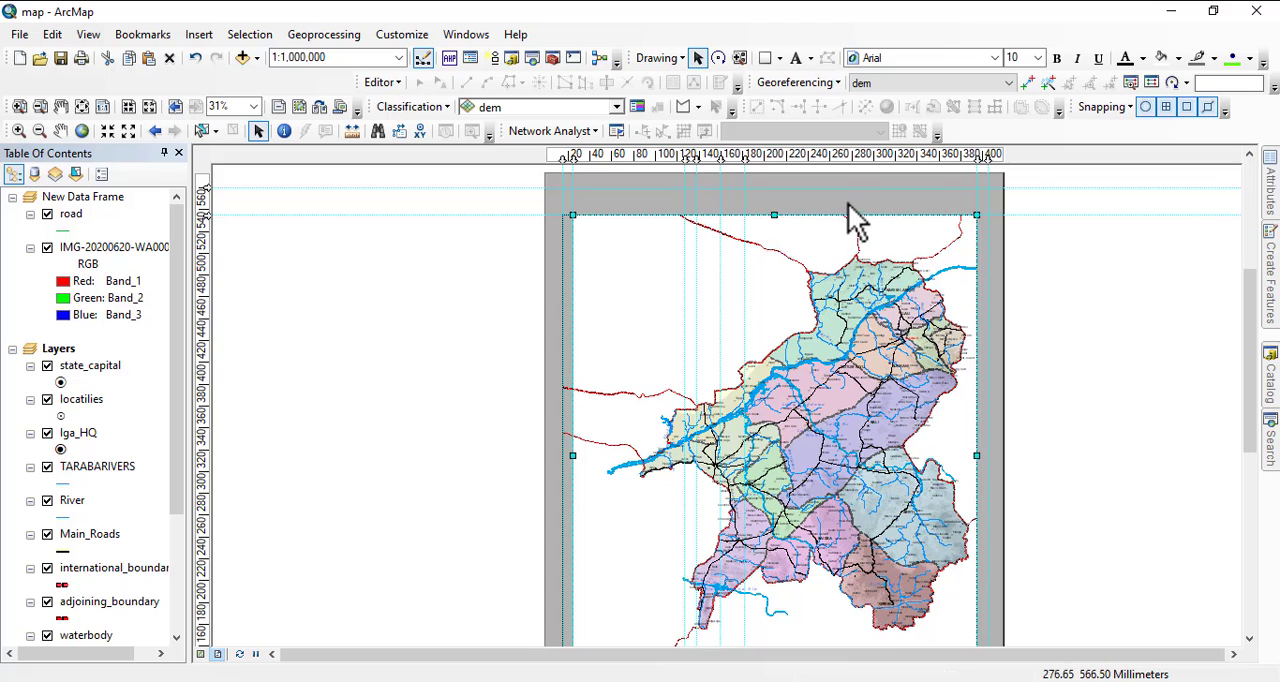
# Check the sheet's lower part, then switch to the geopolitical MAP document and examine the spacing between the map frame and its surrounding border.
pyautogui.moveTo(836, 411); pyautogui.dragTo(845, 286)
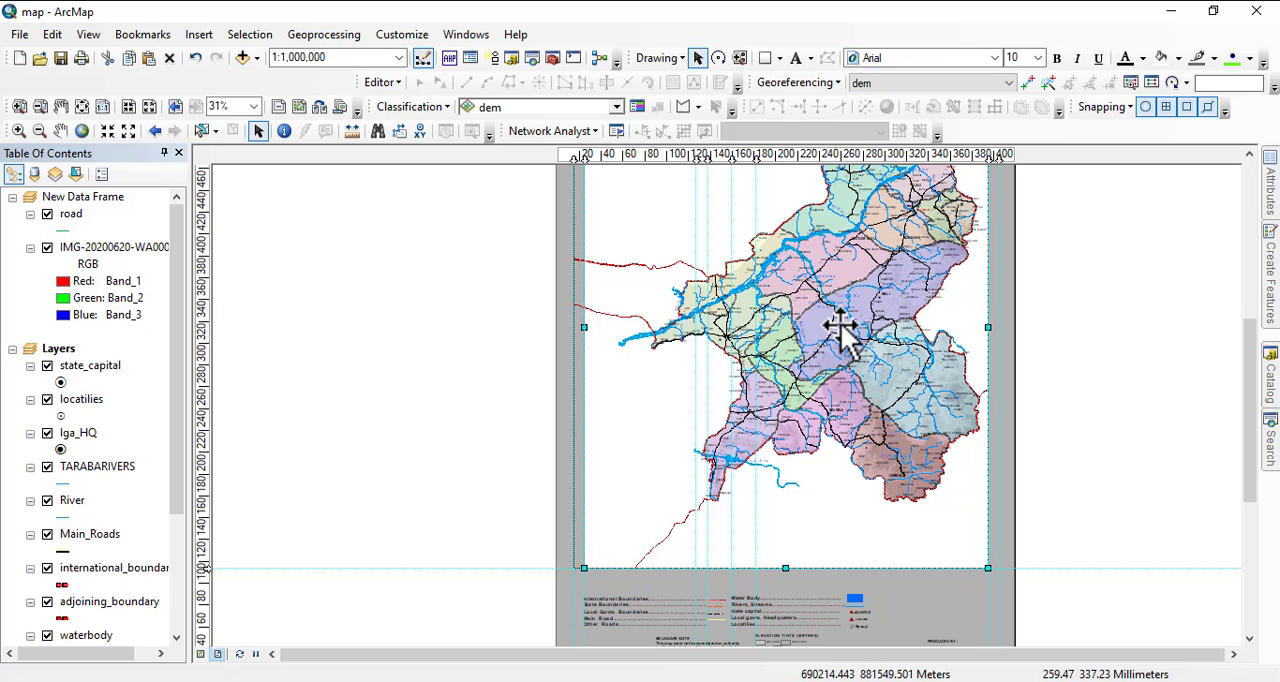
pyautogui.moveTo(806, 291); pyautogui.dragTo(780, 489)
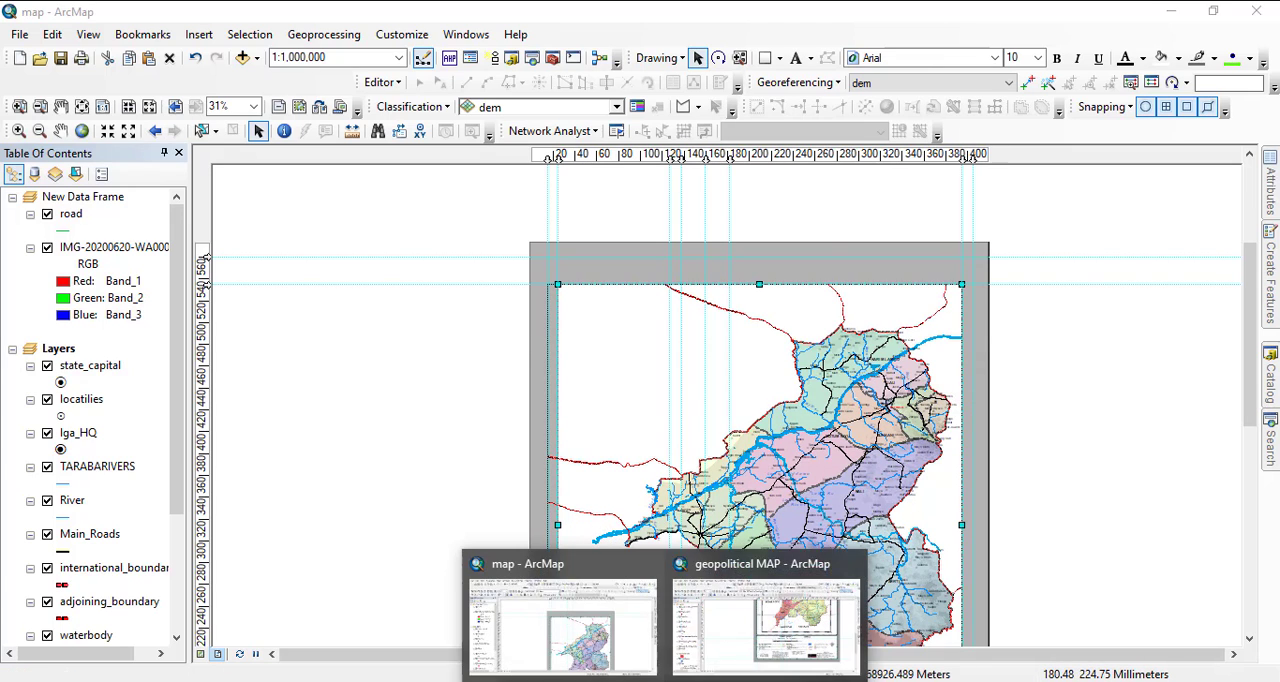
pyautogui.click(771, 634)
pyautogui.moveTo(686, 338); pyautogui.dragTo(649, 669)
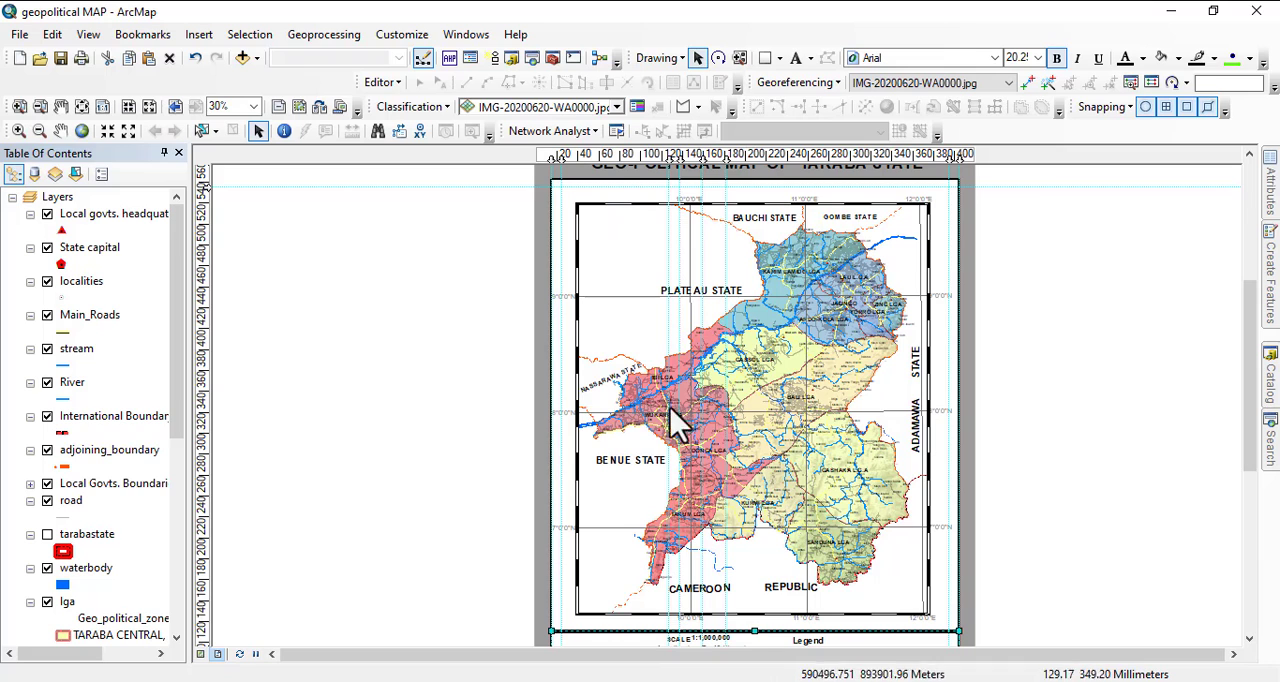
# Back in the map document, narrow the data frame from both sides to leave a margin inside the white rectangle.
pyautogui.click(634, 637)
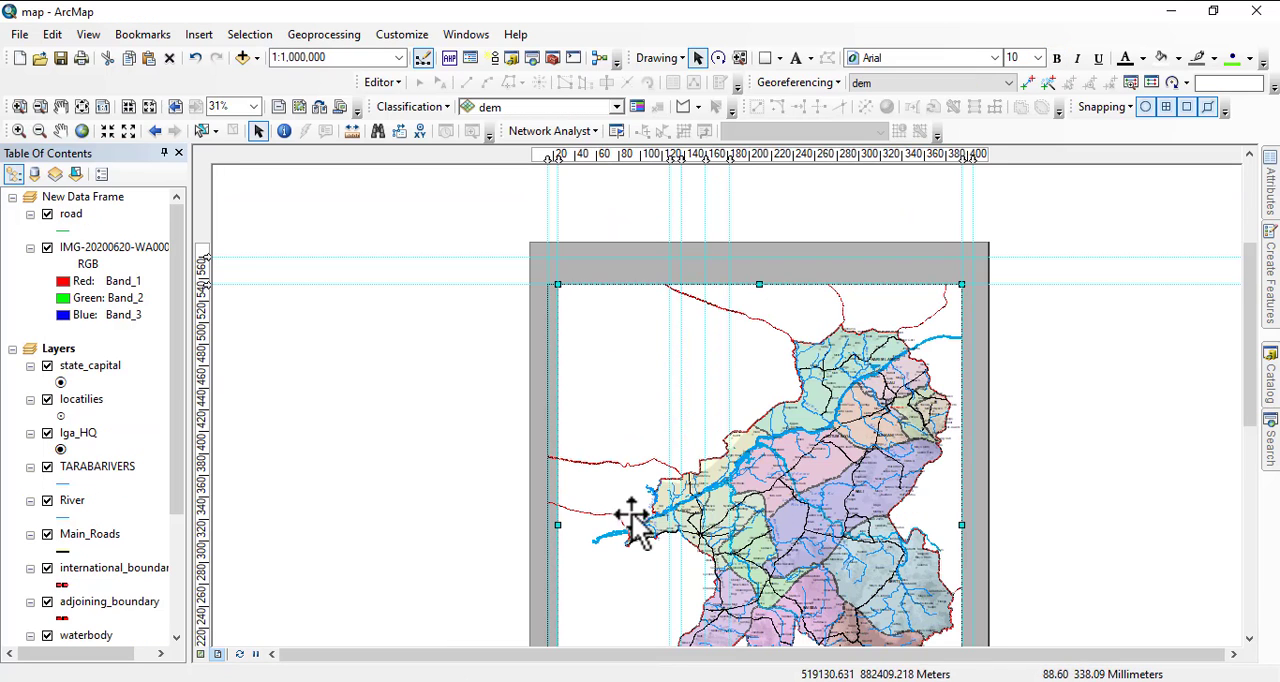
pyautogui.moveTo(612, 429); pyautogui.dragTo(616, 264)
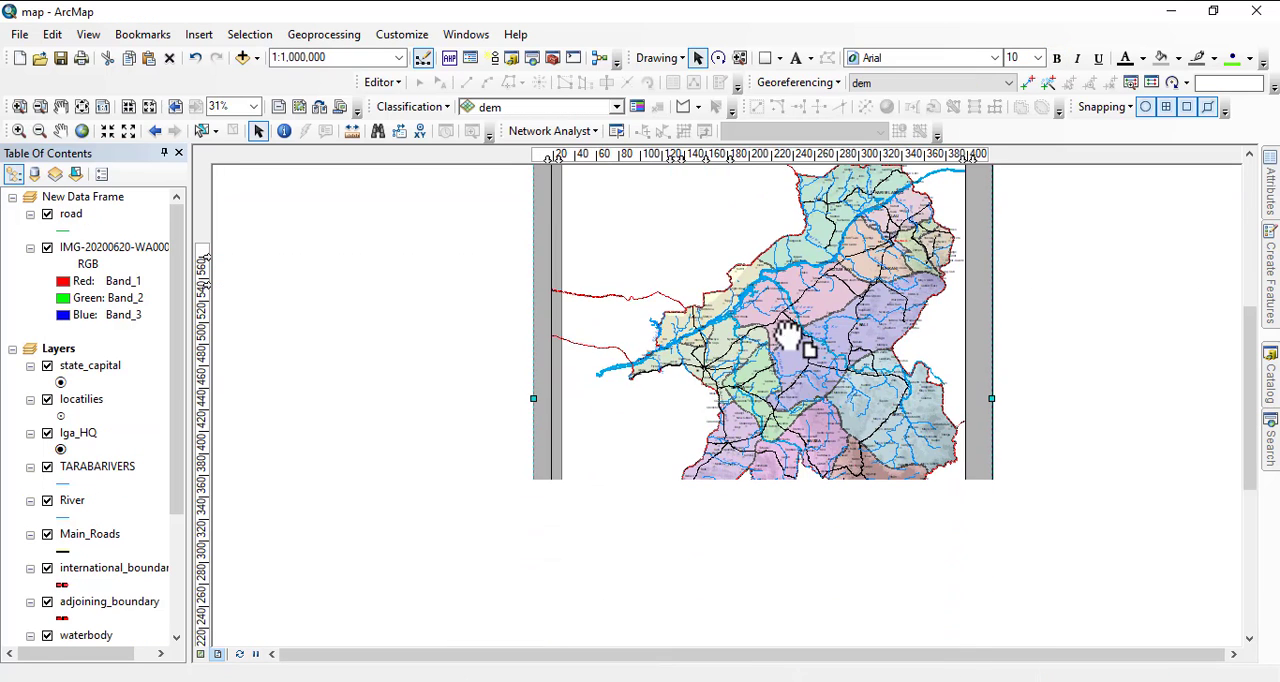
pyautogui.click(785, 335)
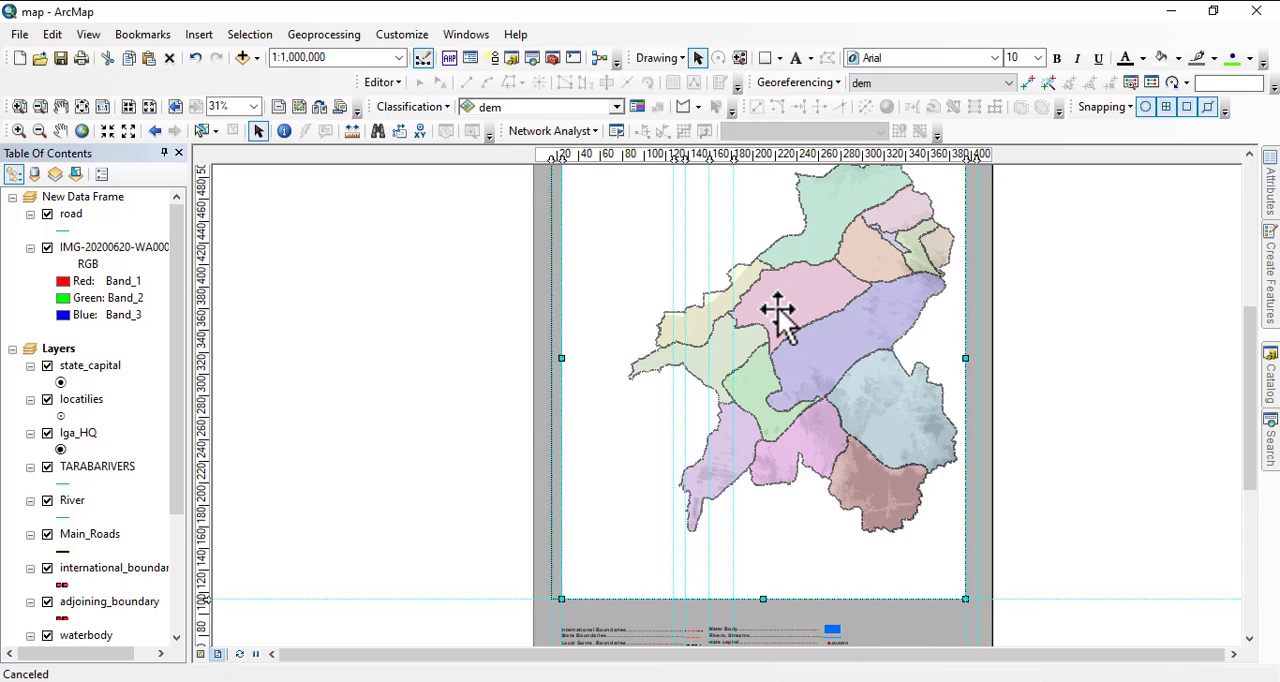
pyautogui.moveTo(563, 357); pyautogui.dragTo(589, 363)
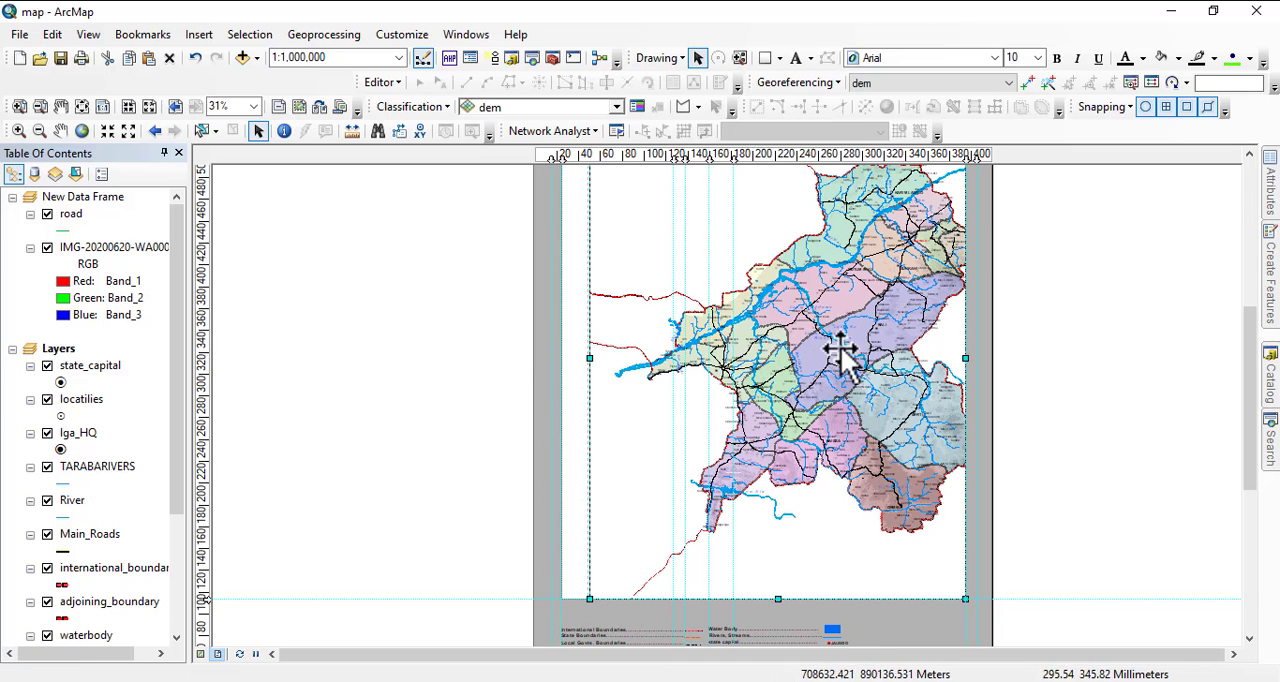
pyautogui.moveTo(844, 317); pyautogui.dragTo(862, 357)
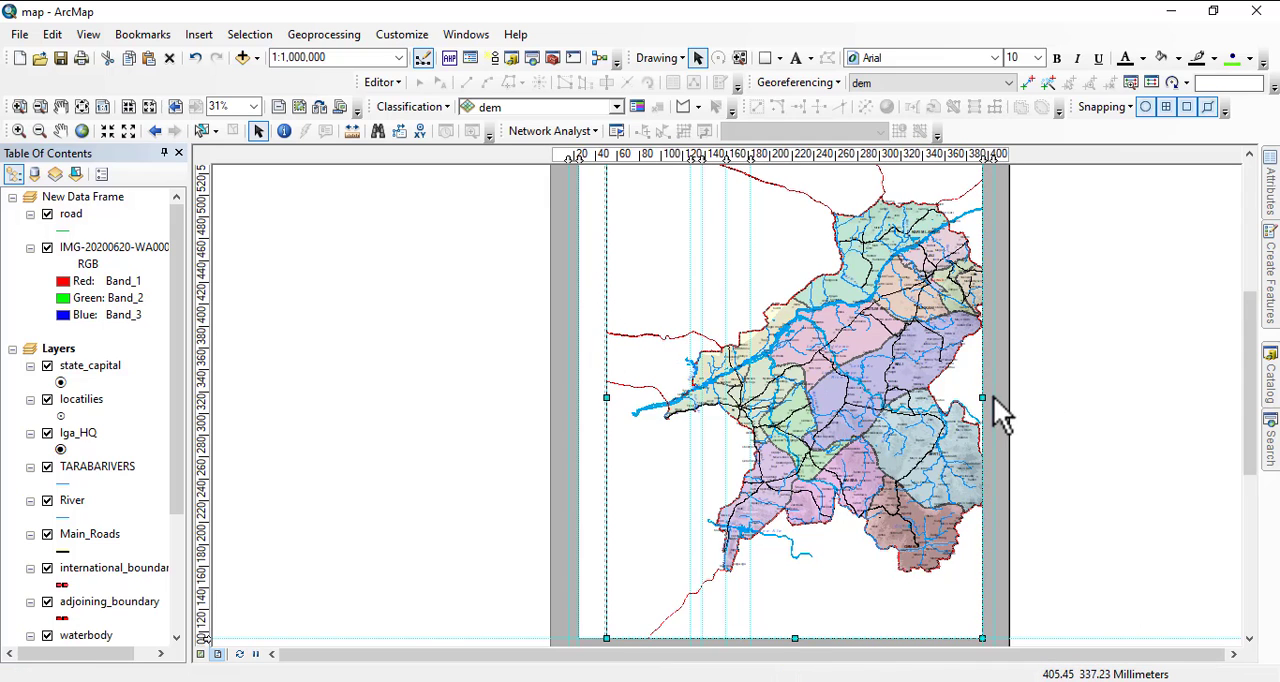
pyautogui.moveTo(979, 398); pyautogui.dragTo(966, 403)
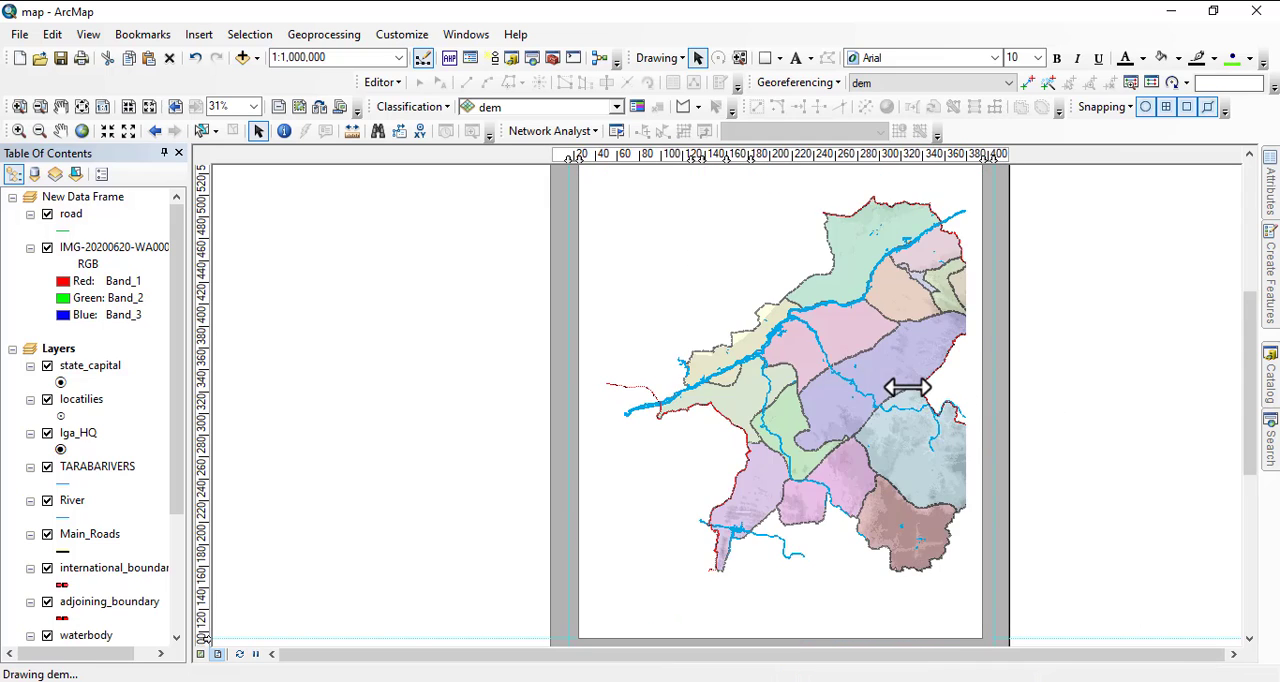
# Shift the map left to fit inside the narrowed data frame and move the frame's left edge slightly outward.
pyautogui.click(60, 131)
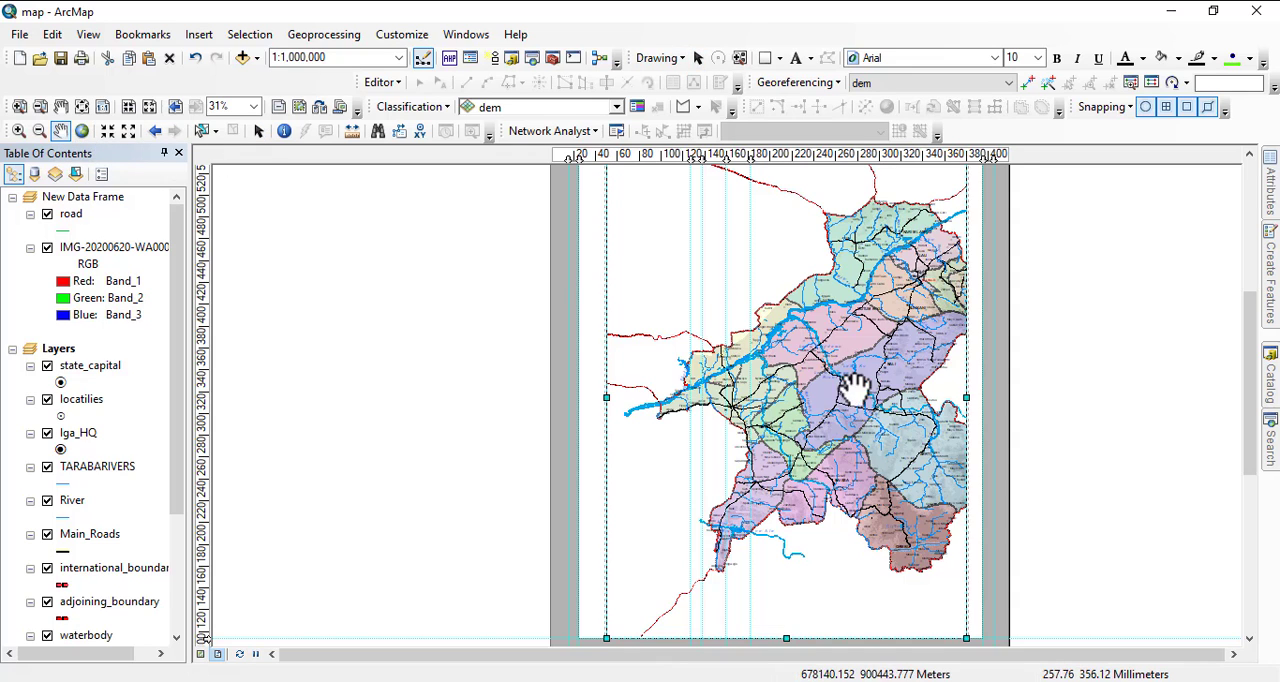
pyautogui.scroll(1, 875, 400)
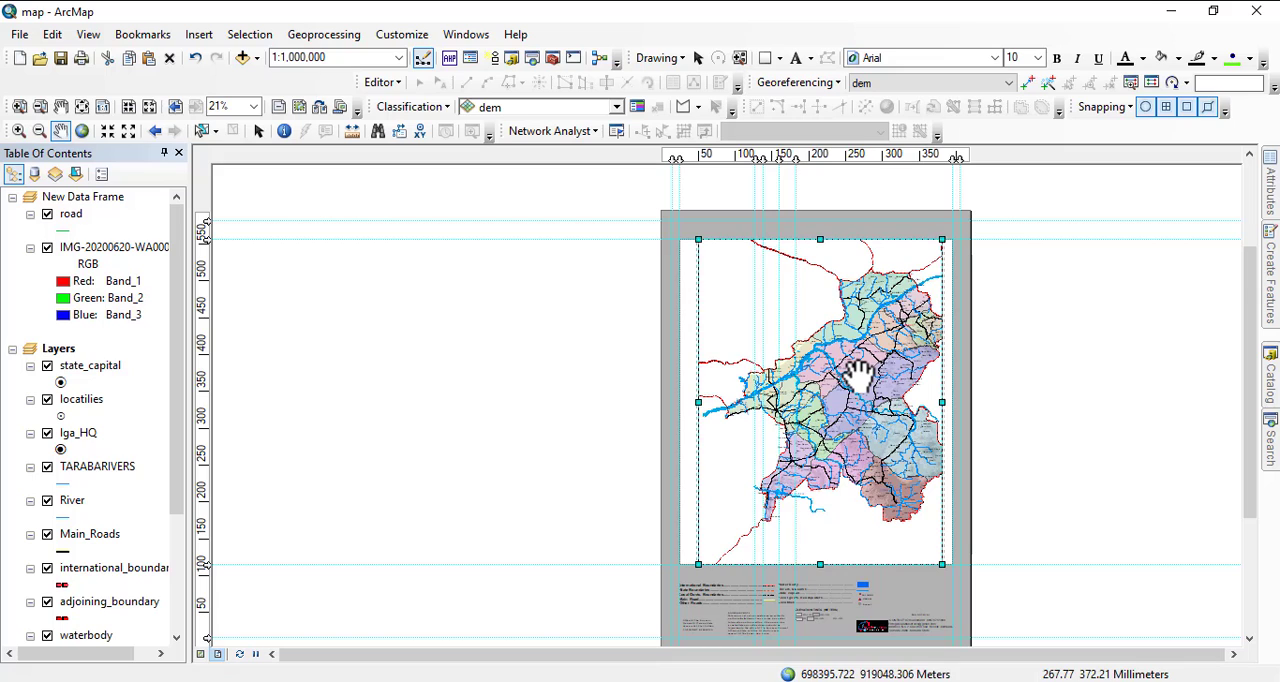
pyautogui.moveTo(859, 376); pyautogui.dragTo(848, 377)
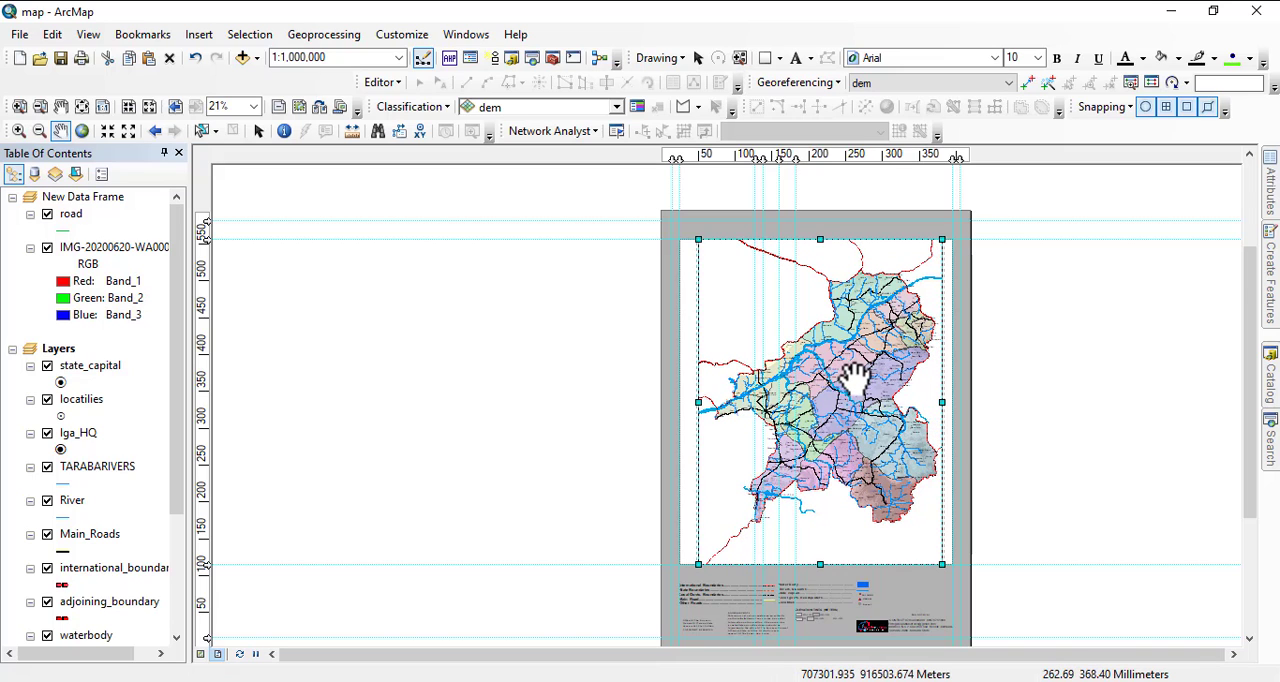
pyautogui.moveTo(855, 379); pyautogui.dragTo(850, 379)
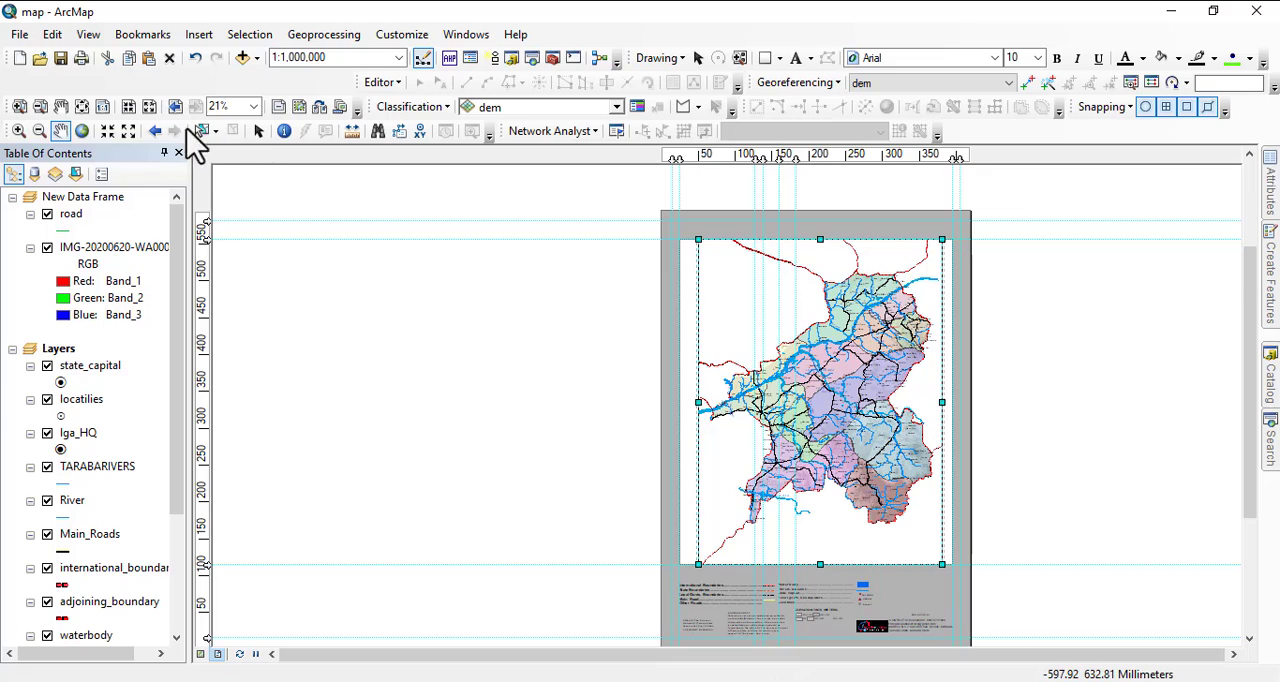
pyautogui.click(257, 132)
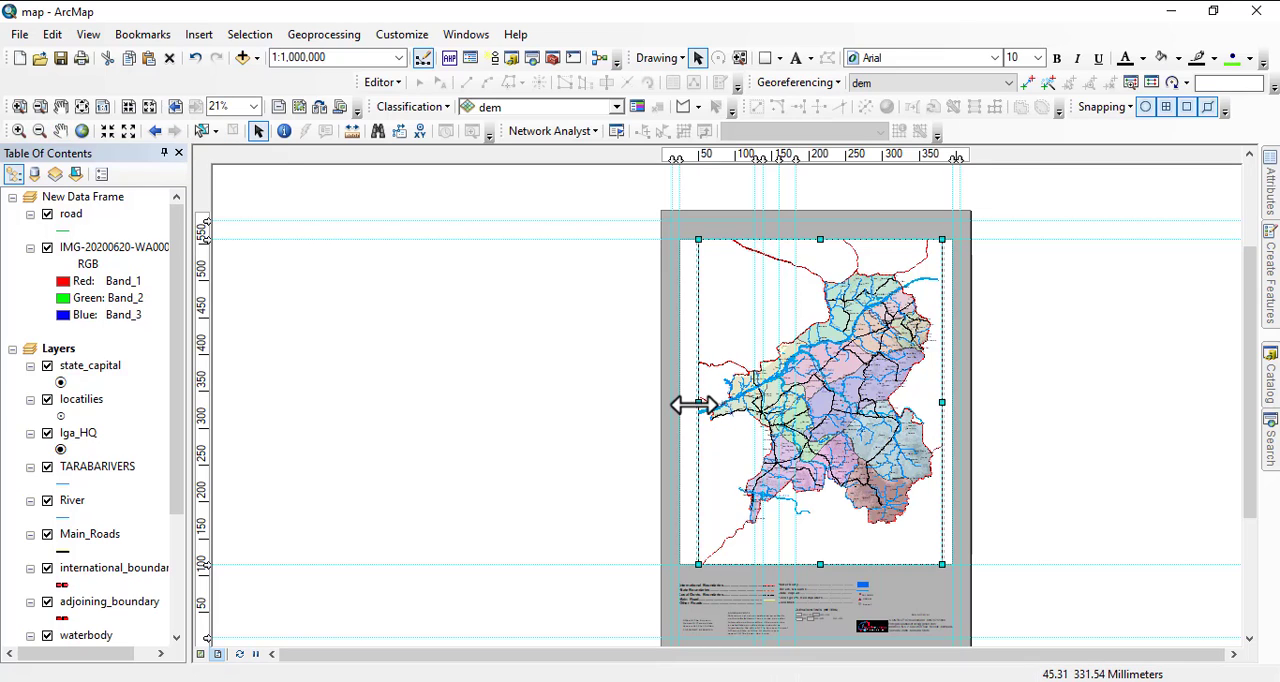
pyautogui.moveTo(693, 404); pyautogui.dragTo(688, 404)
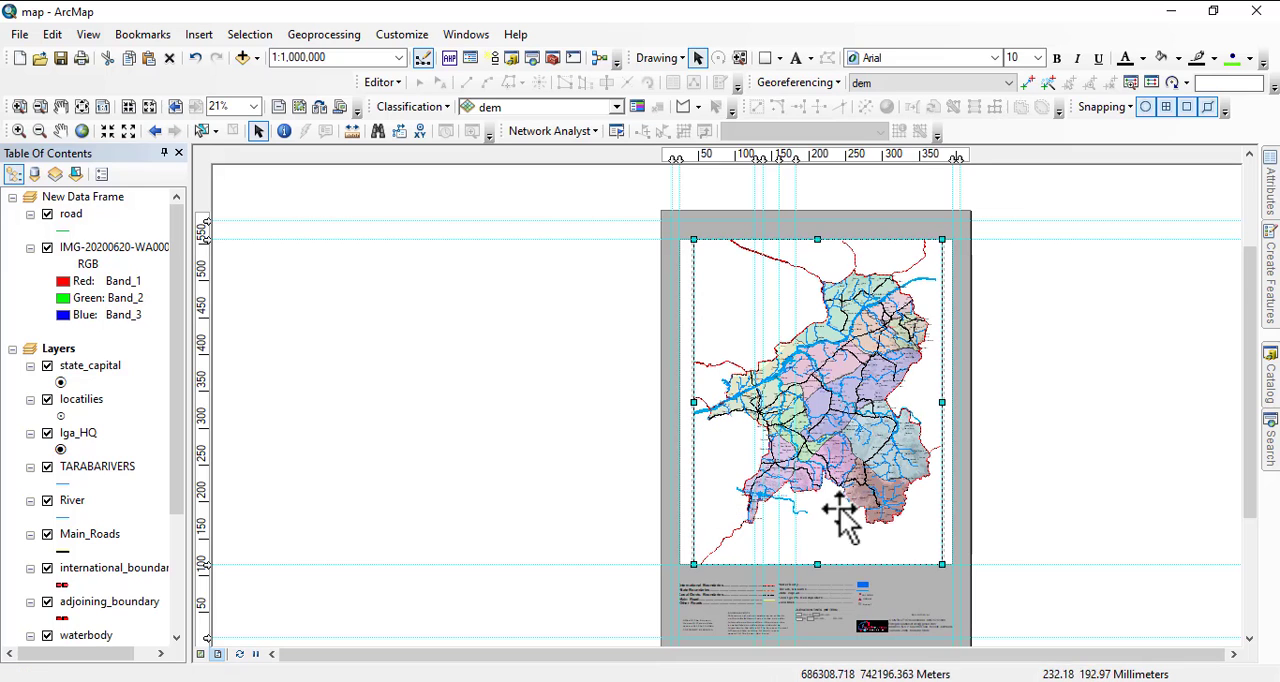
# Widen the white rectangle around the map to the outer vertical guides and align its top edge with the lower of the two top guides.
pyautogui.click(678, 352)
pyautogui.moveTo(676, 404); pyautogui.dragTo(672, 406)
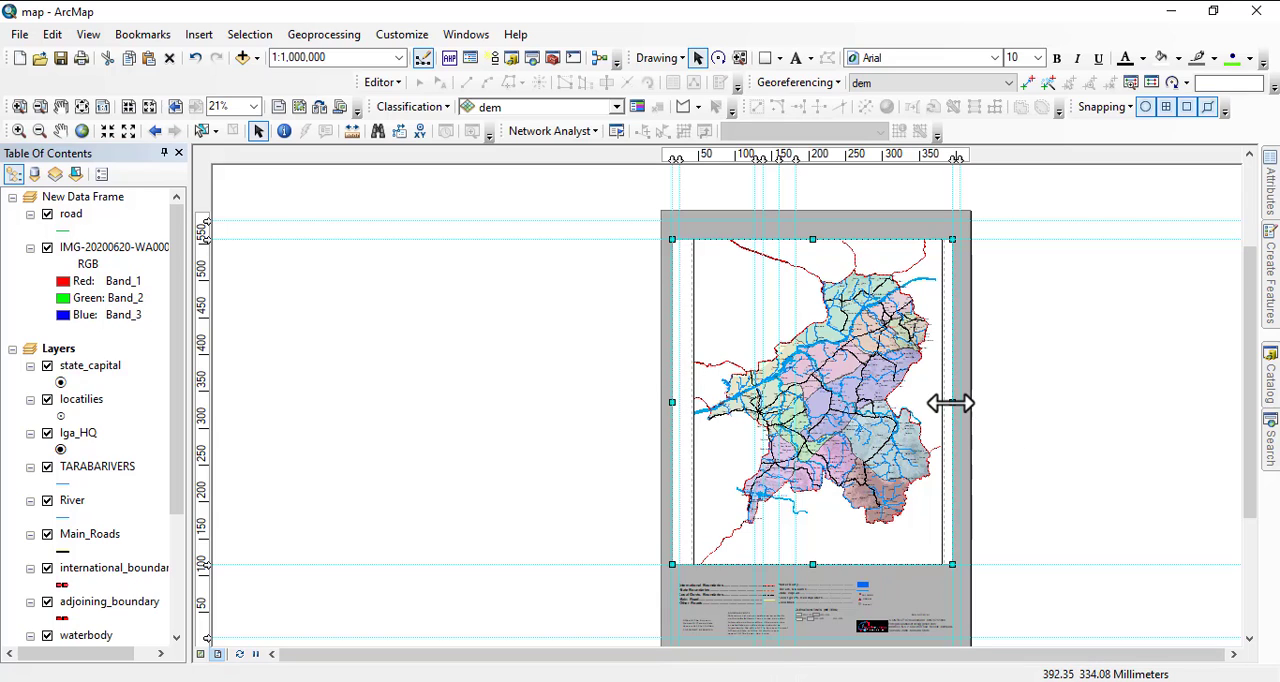
pyautogui.moveTo(951, 403); pyautogui.dragTo(956, 404)
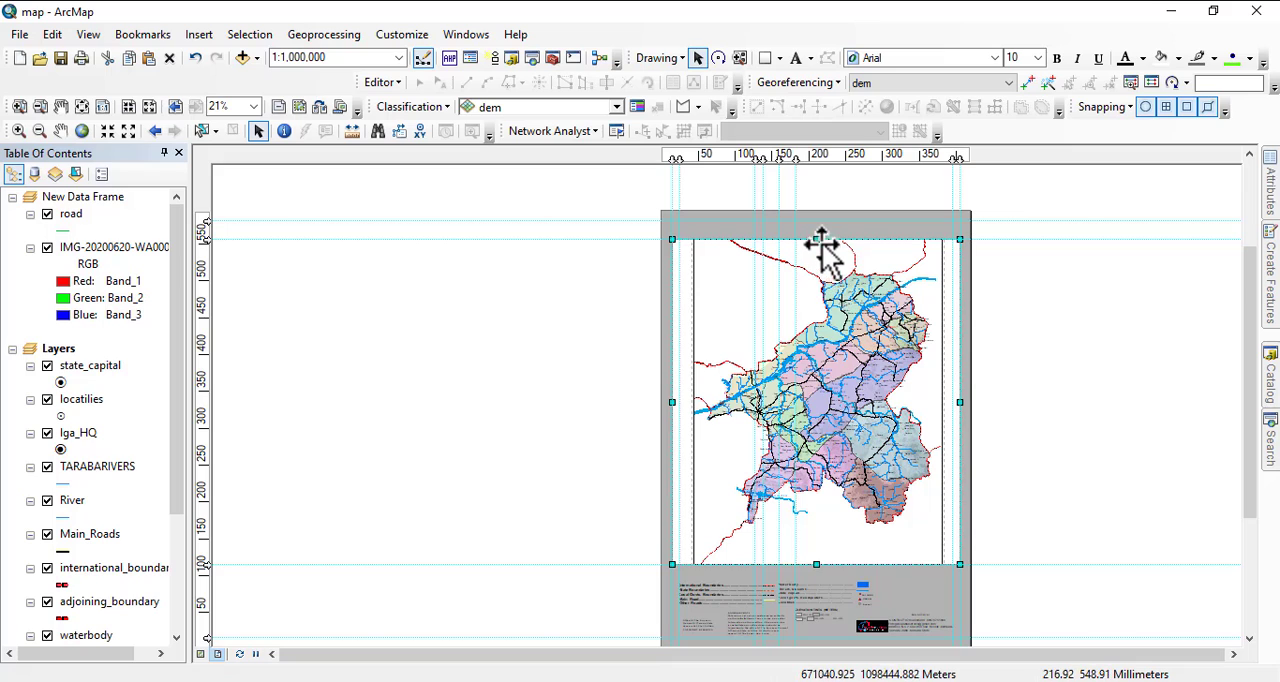
pyautogui.moveTo(816, 238); pyautogui.dragTo(818, 252)
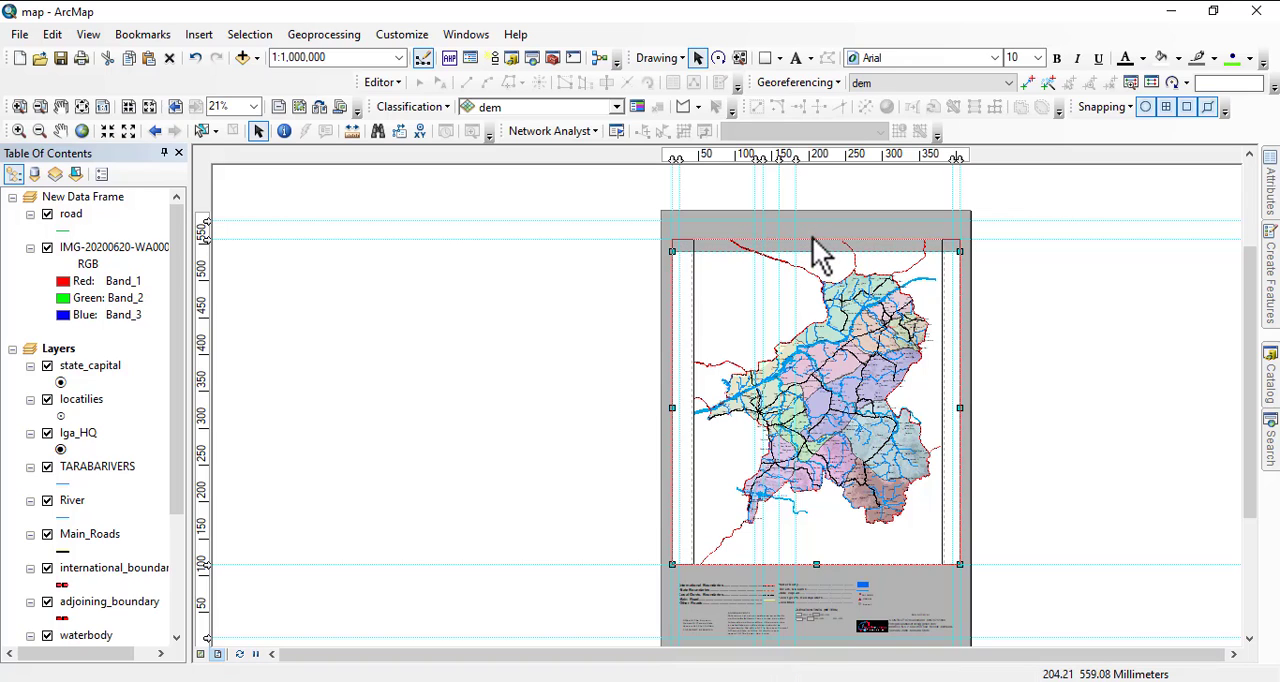
pyautogui.moveTo(812, 238); pyautogui.dragTo(812, 238)
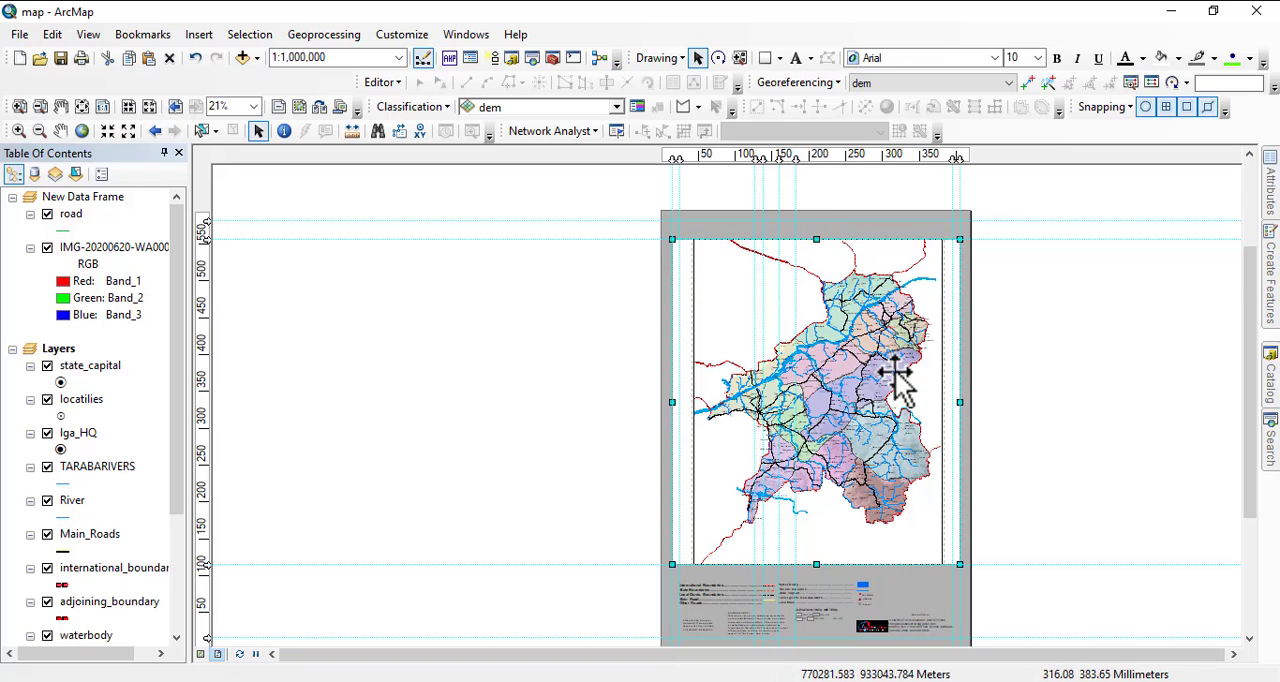
pyautogui.click(1033, 315)
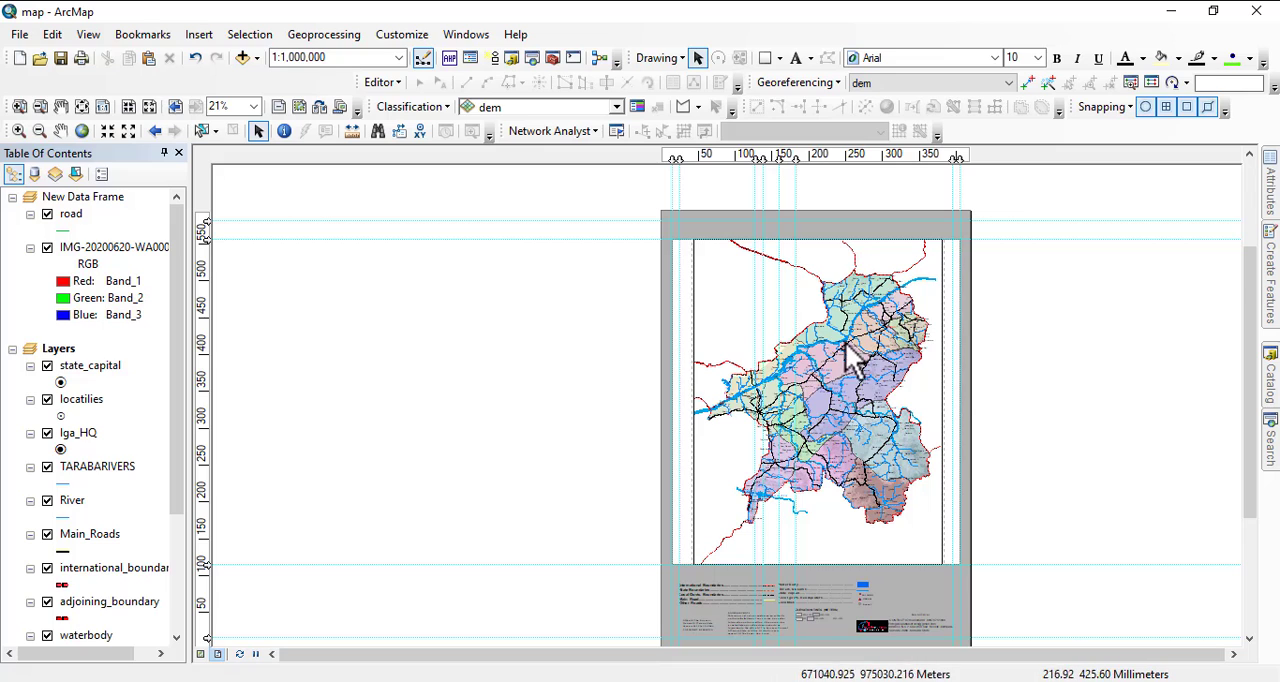
# Lower the data frame's top edge and raise its bottom edge to leave a margin inside the white rectangle.
pyautogui.click(737, 300)
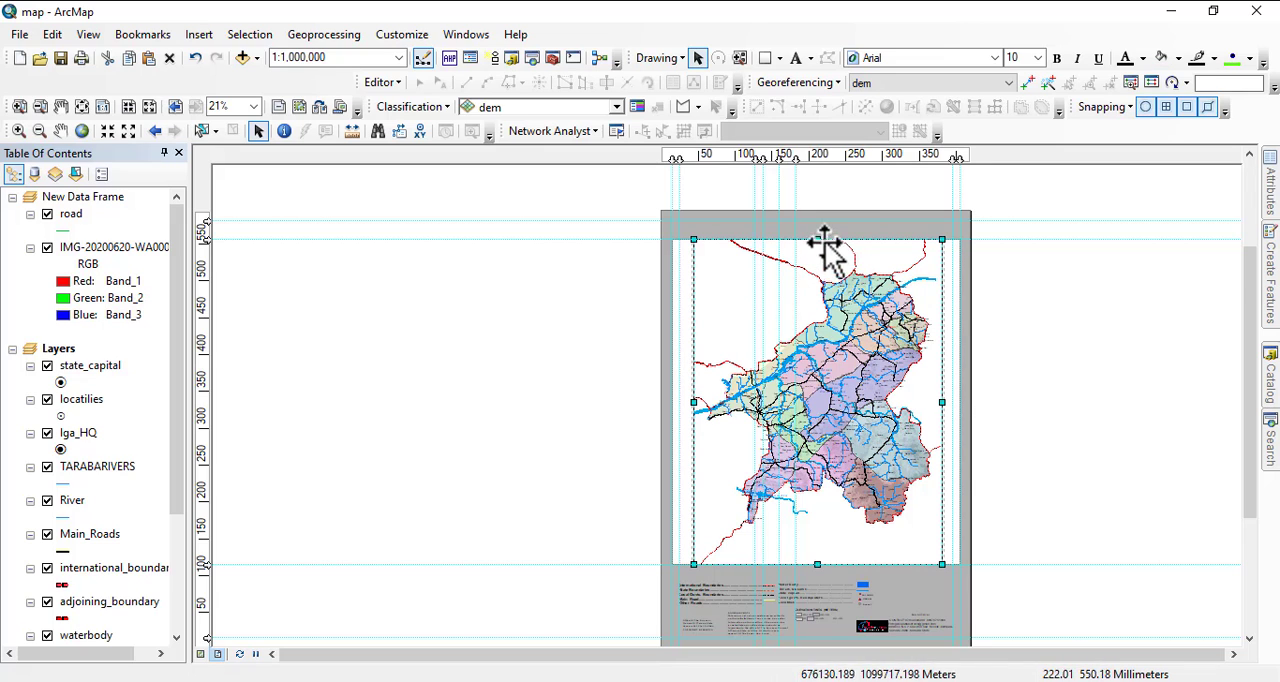
pyautogui.moveTo(817, 239); pyautogui.dragTo(816, 257)
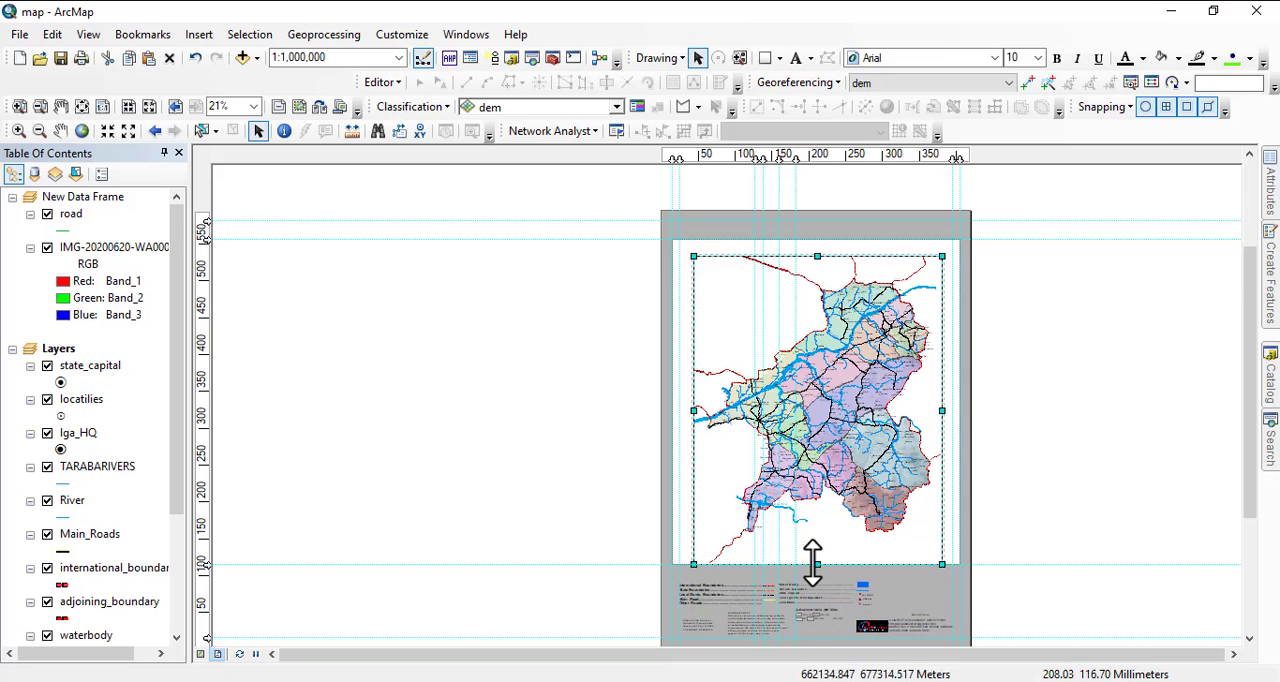
pyautogui.moveTo(816, 562); pyautogui.dragTo(816, 549)
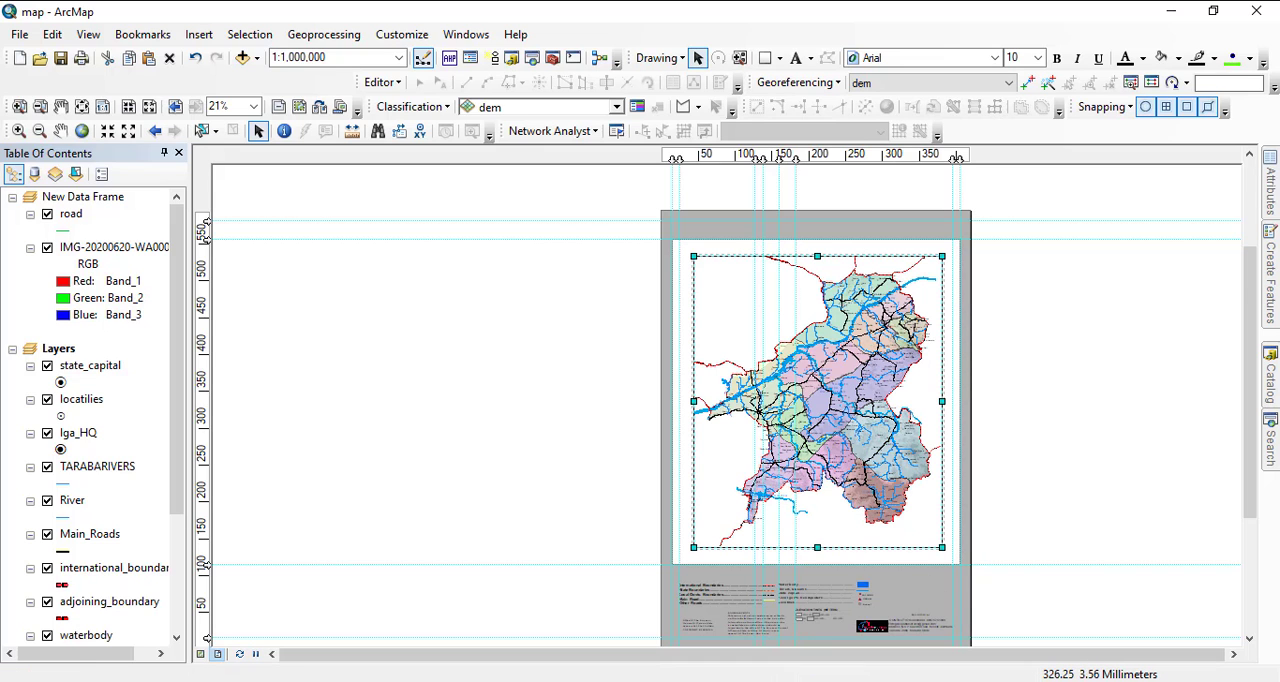
# Compare the margins with the geopolitical MAP document, then trim the top, bottom and right edges of the map document's data frame slightly inward.
pyautogui.moveTo(749, 675)
pyautogui.click(770, 650)
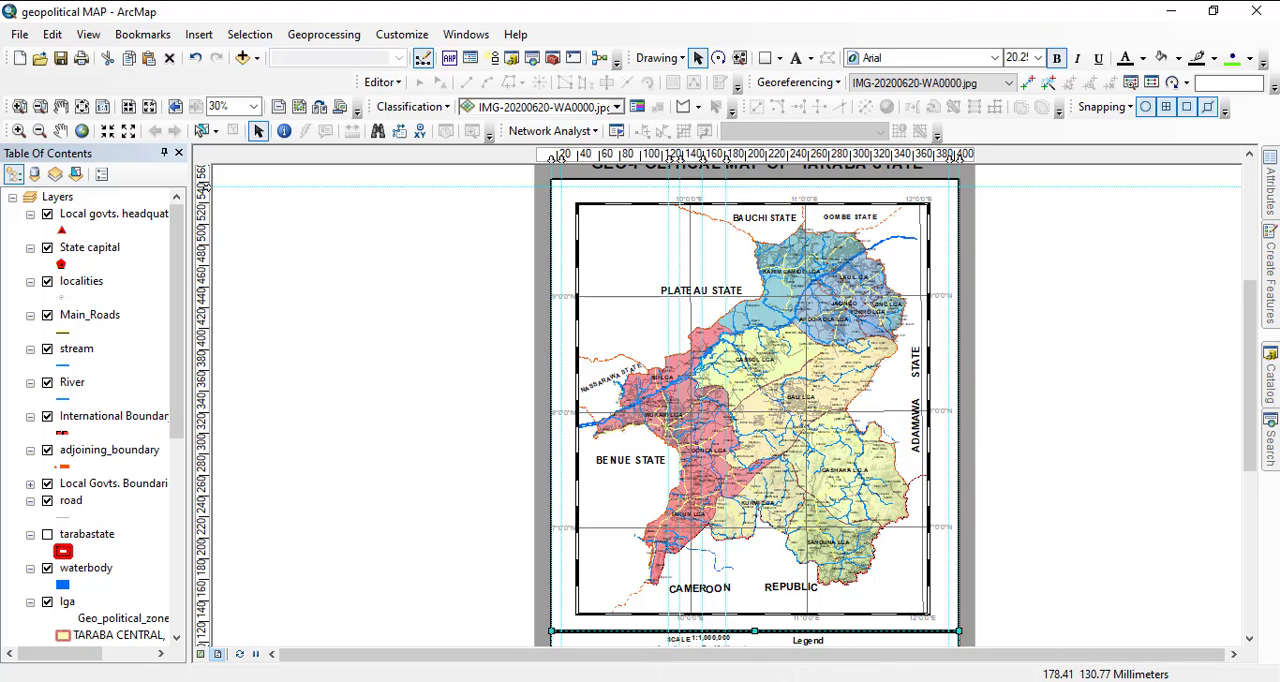
pyautogui.click(597, 645)
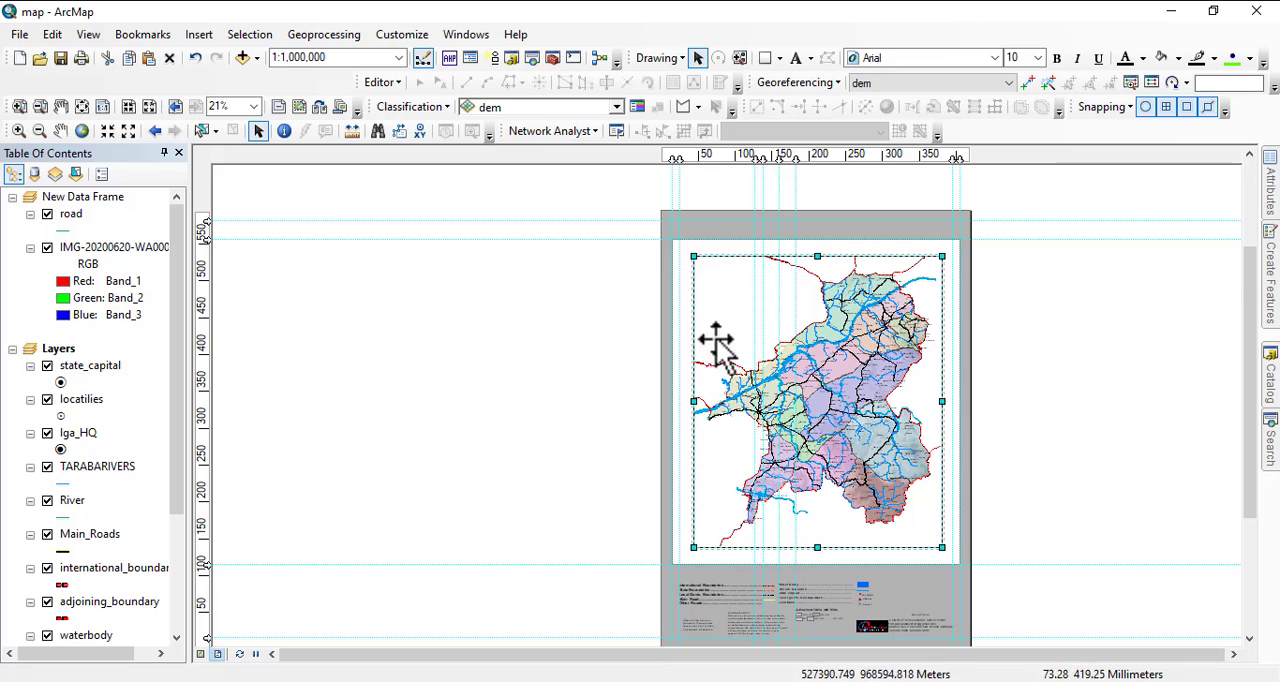
pyautogui.moveTo(818, 257); pyautogui.dragTo(820, 257)
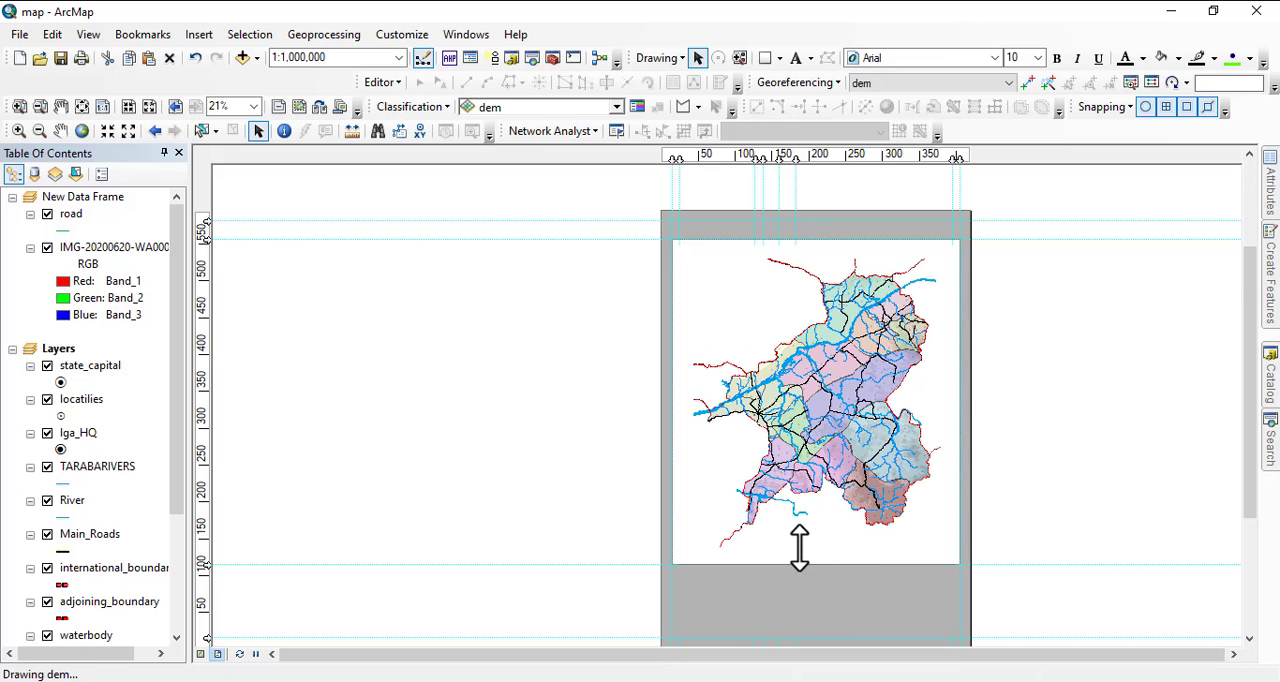
pyautogui.moveTo(818, 546); pyautogui.dragTo(818, 543)
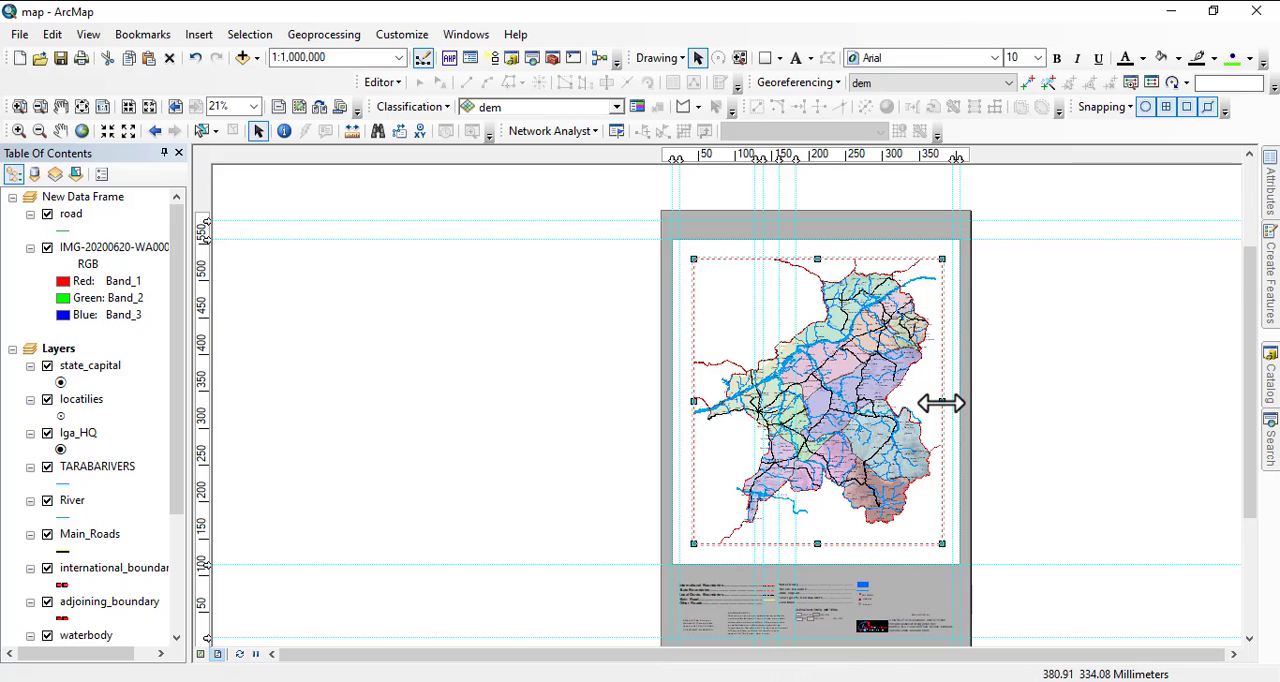
pyautogui.moveTo(943, 403); pyautogui.dragTo(939, 404)
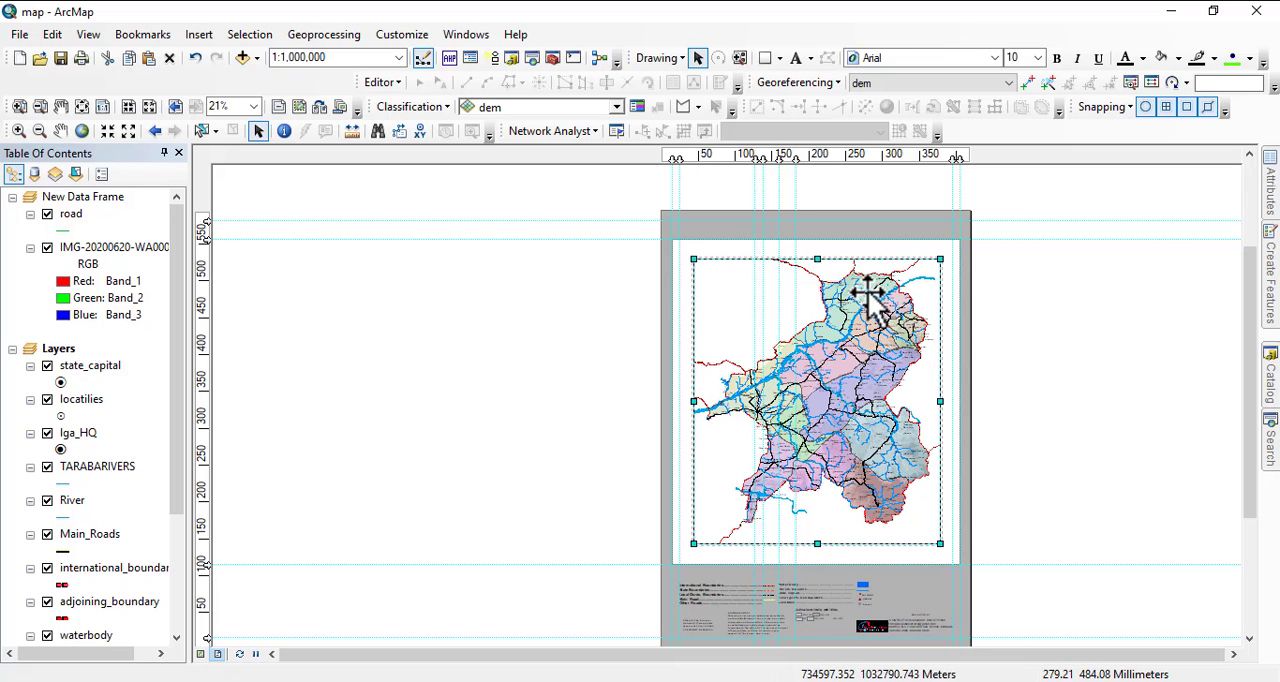
# Pan the map slightly up and to the right within the data frame.
pyautogui.click(667, 321)
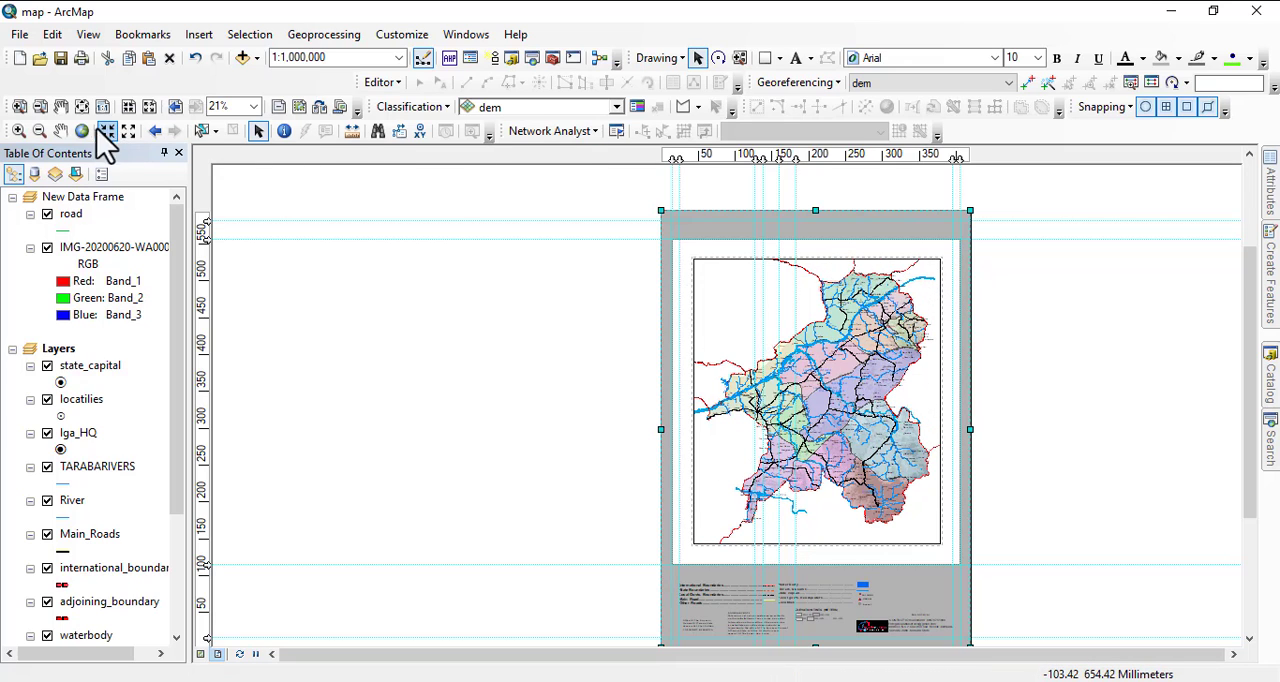
pyautogui.click(870, 353)
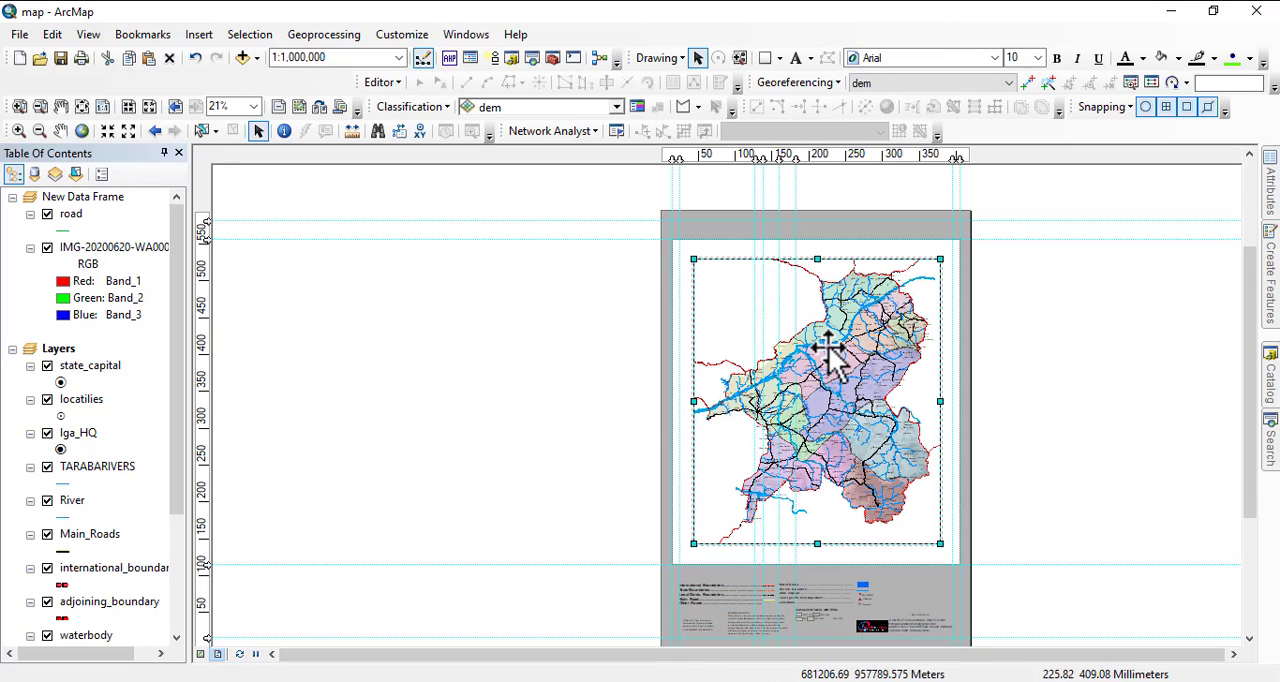
pyautogui.click(60, 131)
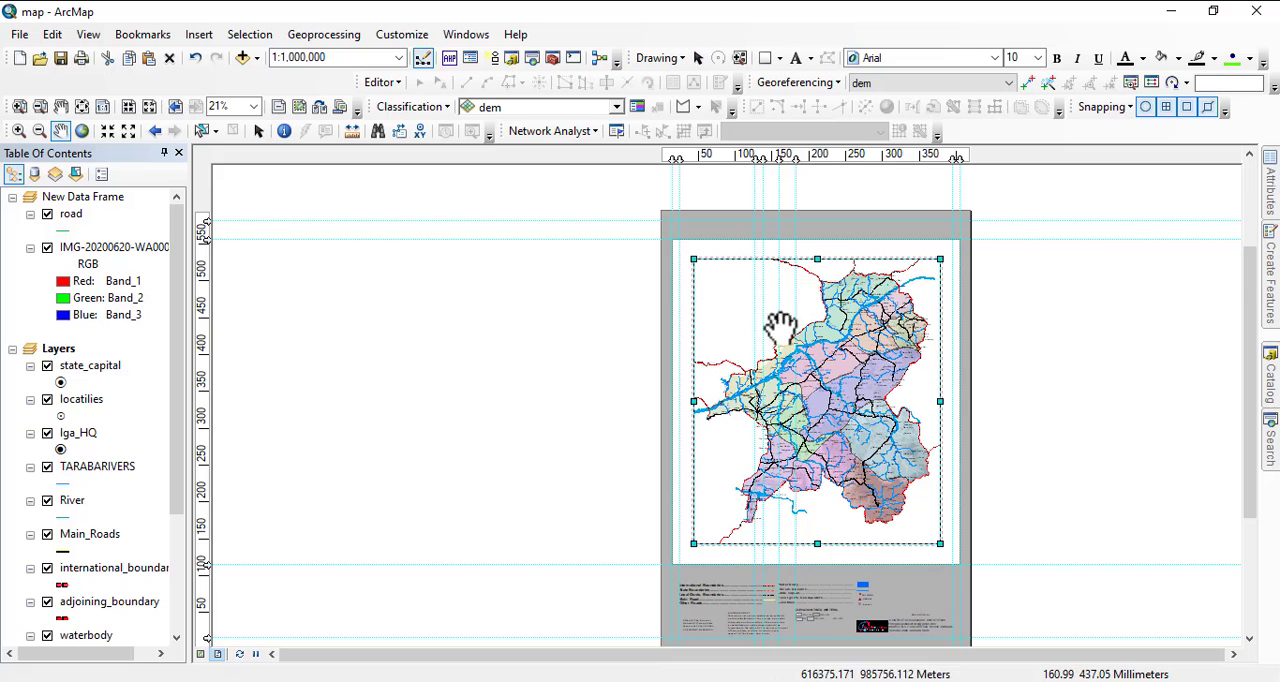
pyautogui.moveTo(829, 337)
pyautogui.mouseDown()
pyautogui.moveTo(836, 345)
pyautogui.moveTo(793, 390)
pyautogui.mouseUp()
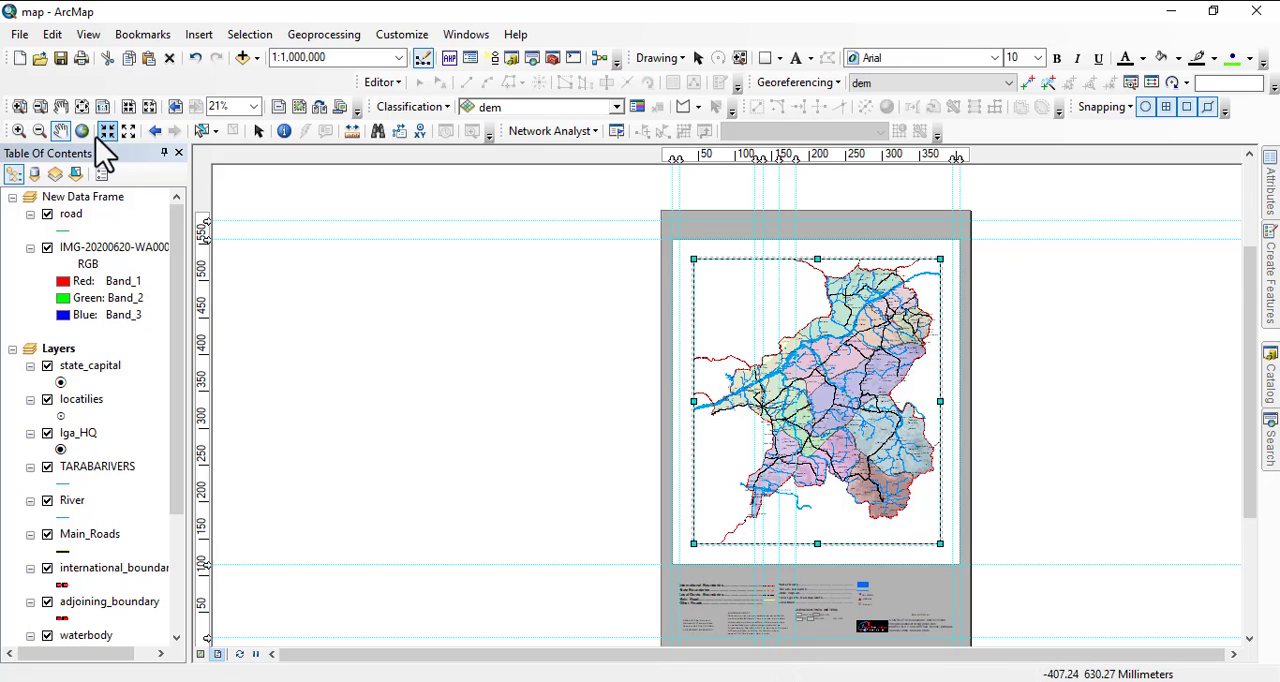
pyautogui.click(257, 131)
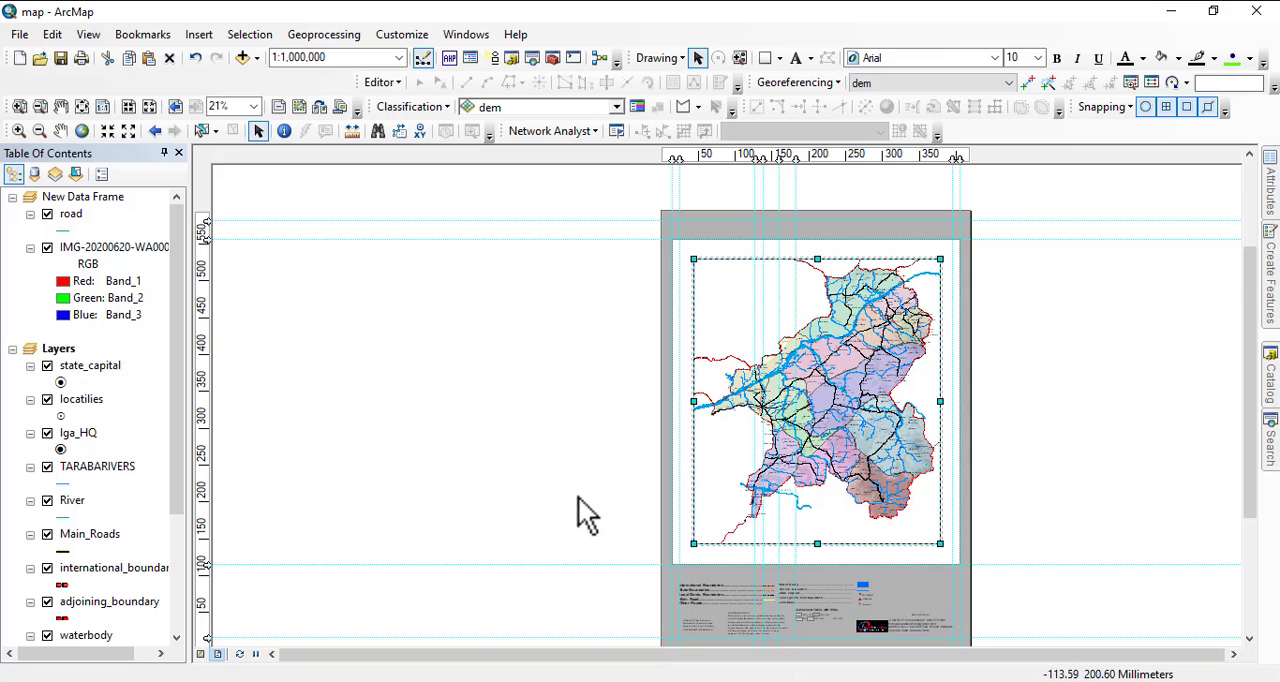
# Start a new reference grid for the data frame, previewing the Measured Grid type and settling on Graticule.
pyautogui.rightClick(727, 293)
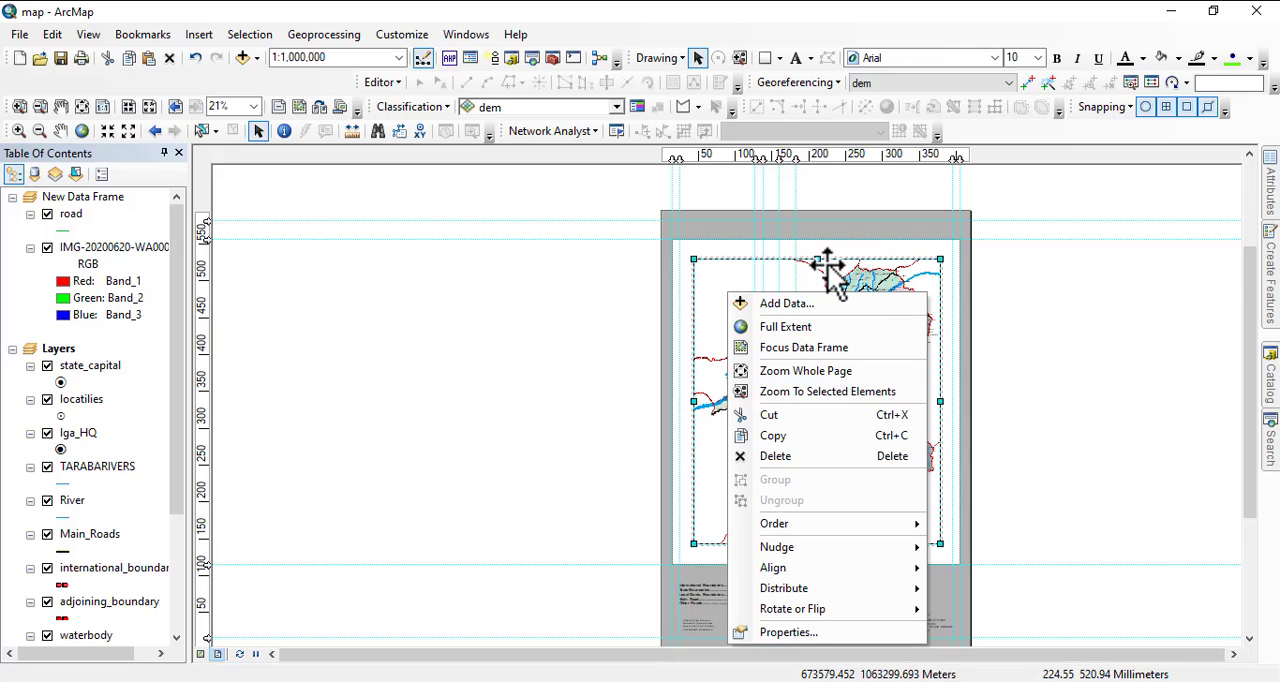
pyautogui.click(795, 634)
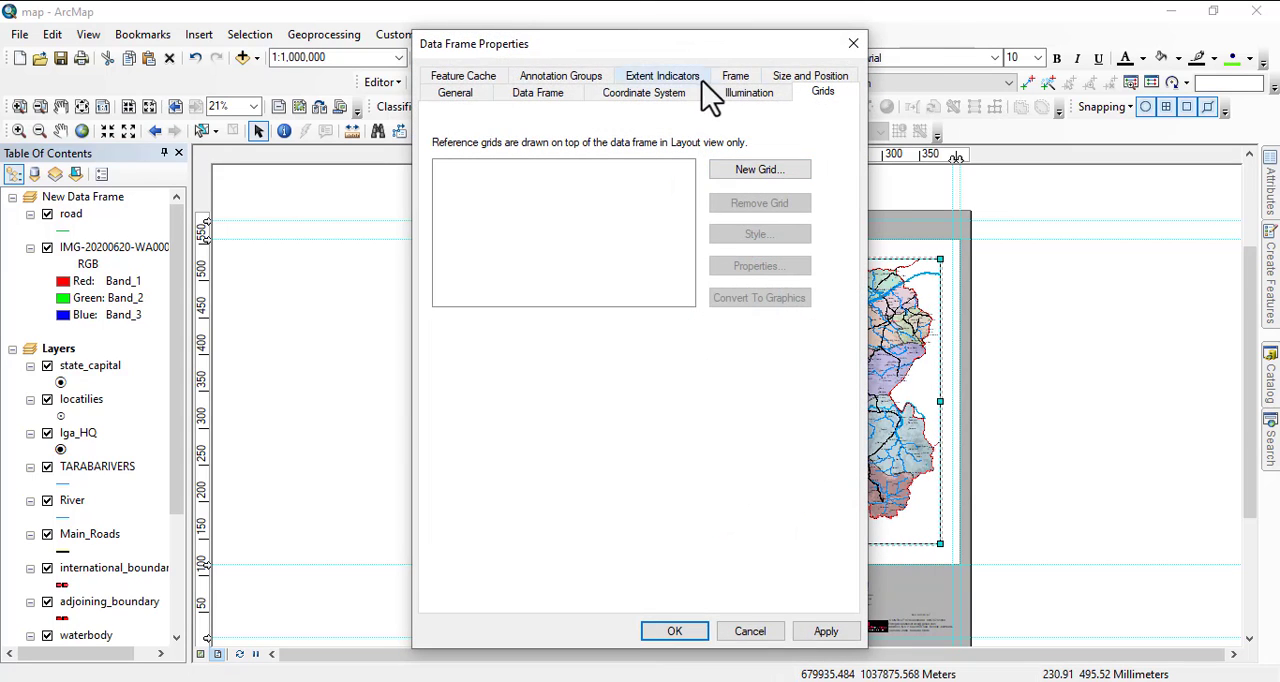
pyautogui.click(752, 172)
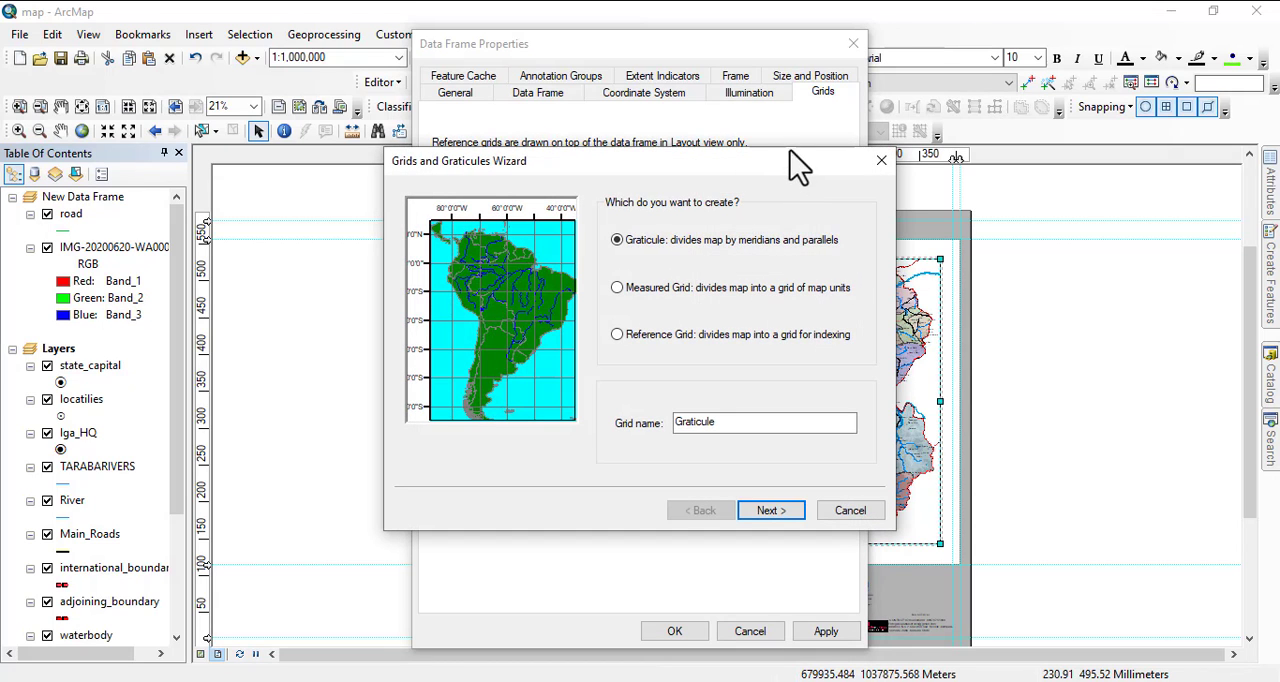
pyautogui.moveTo(780, 165); pyautogui.dragTo(705, 169)
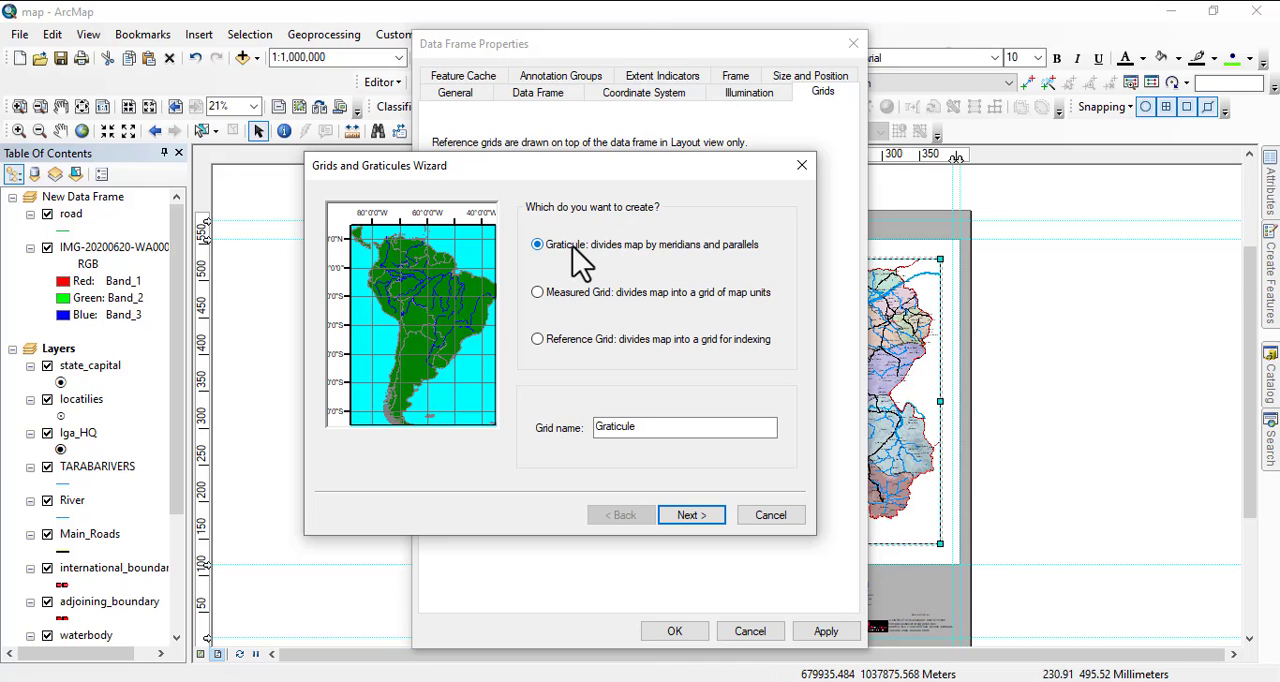
pyautogui.click(546, 294)
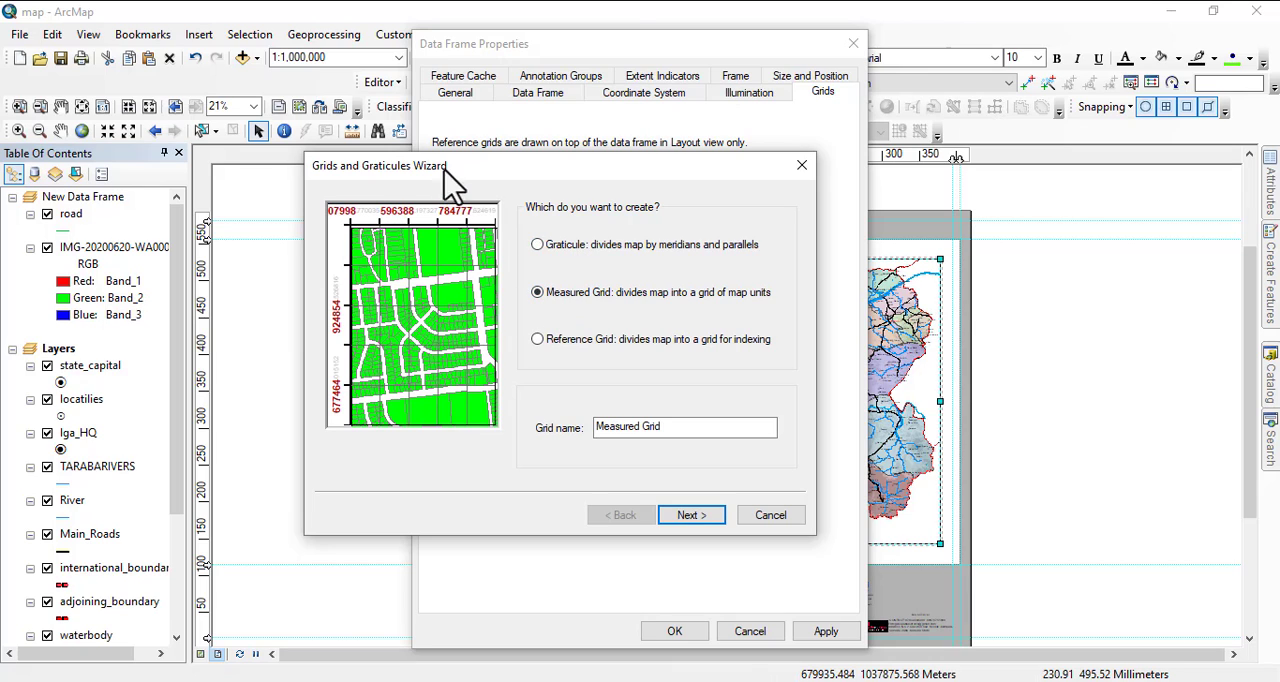
pyautogui.click(550, 248)
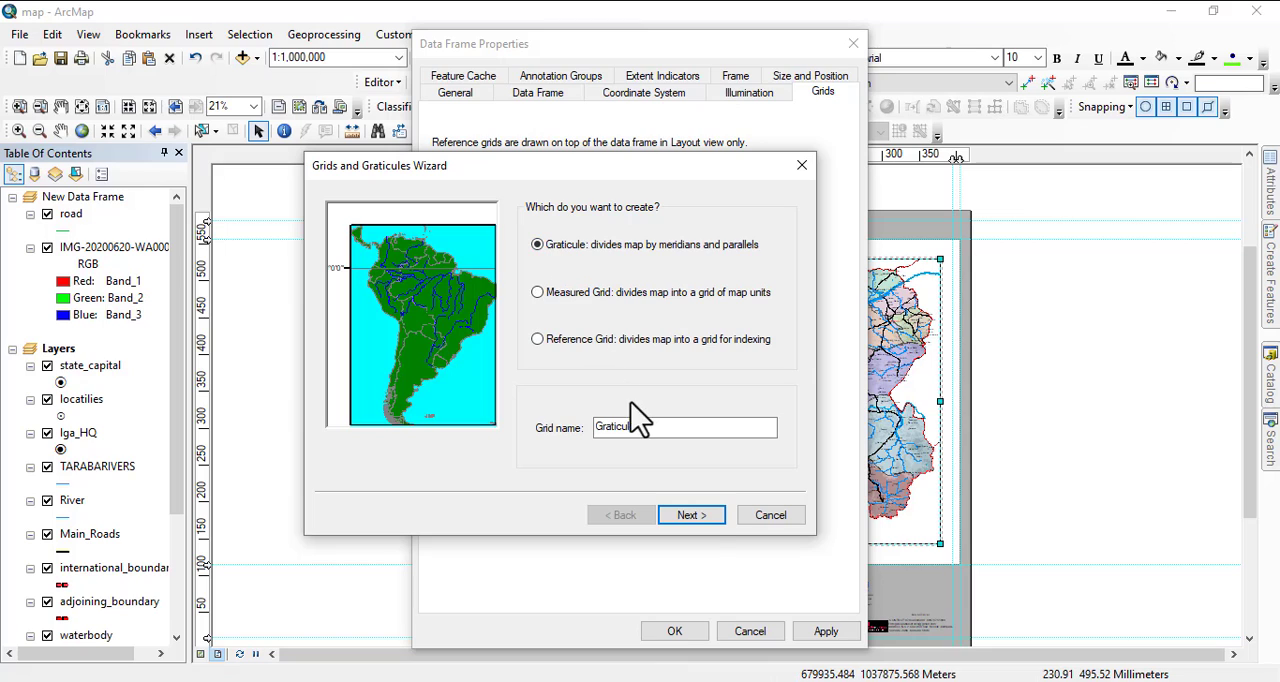
# Create the graticule with labels only at 1-degree intervals, keep the default axis and border settings, and apply it to the data frame.
pyautogui.click(690, 517)
pyautogui.click(570, 233)
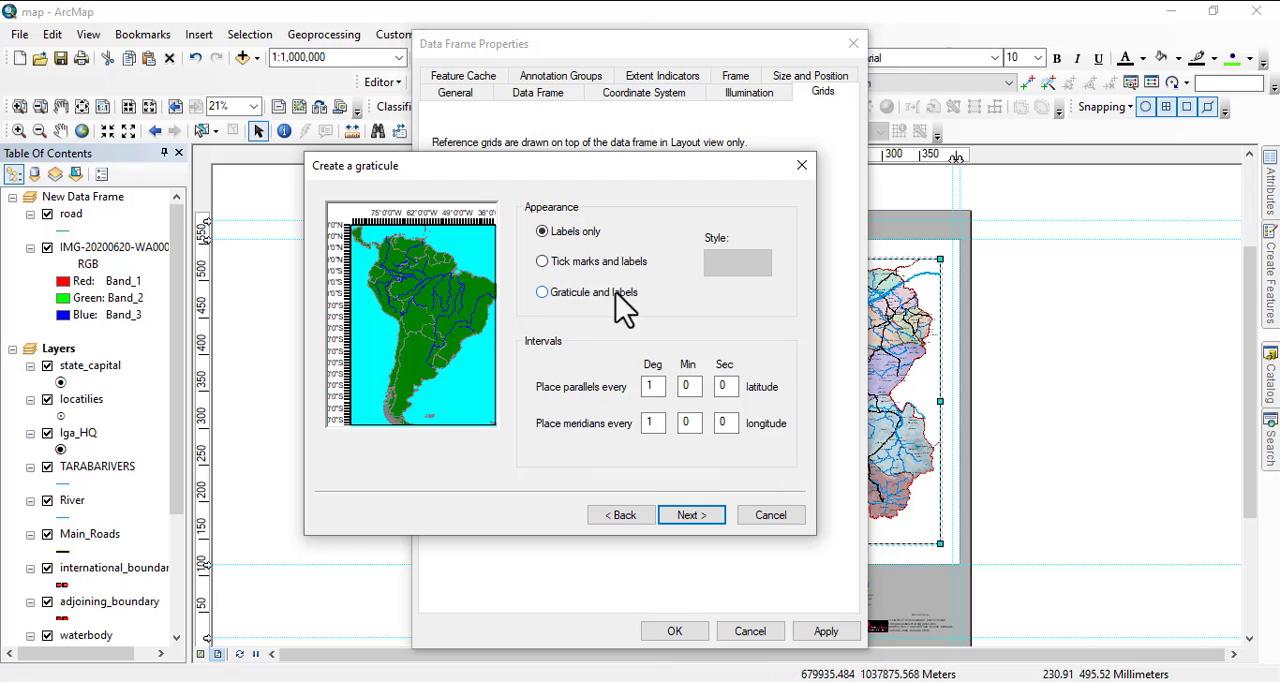
pyautogui.moveTo(640, 157); pyautogui.dragTo(554, 110)
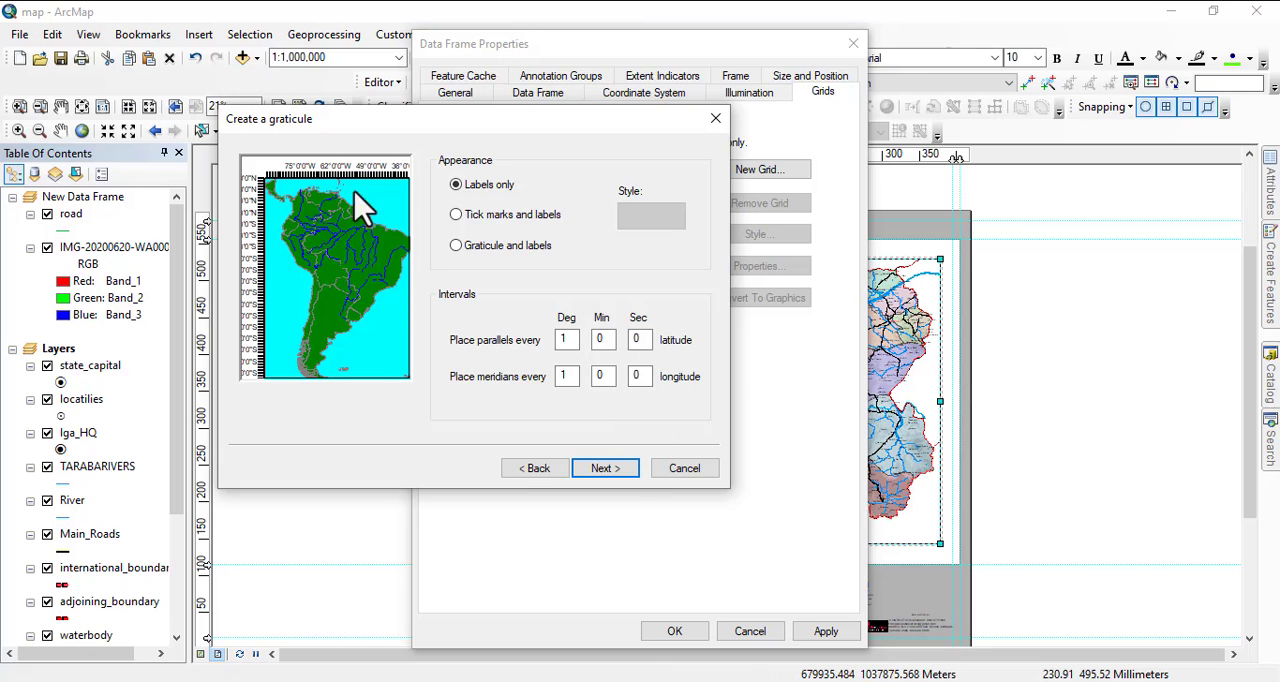
pyautogui.click(618, 470)
pyautogui.click(618, 470)
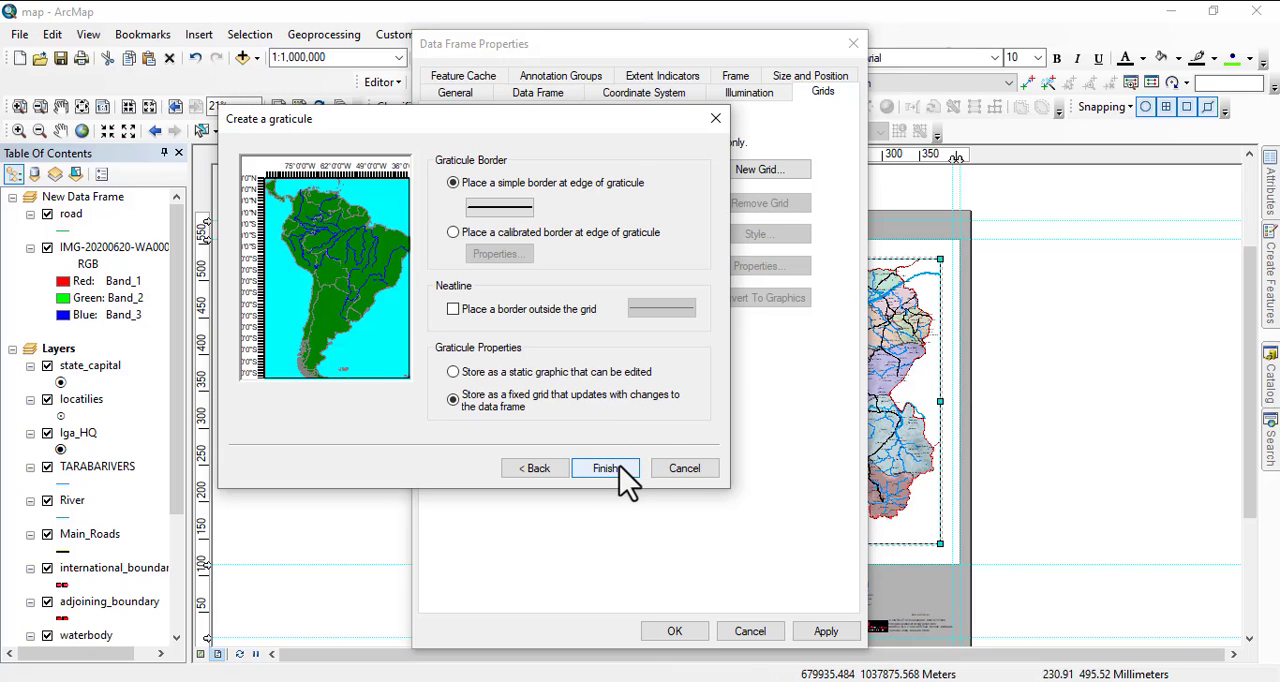
pyautogui.click(620, 468)
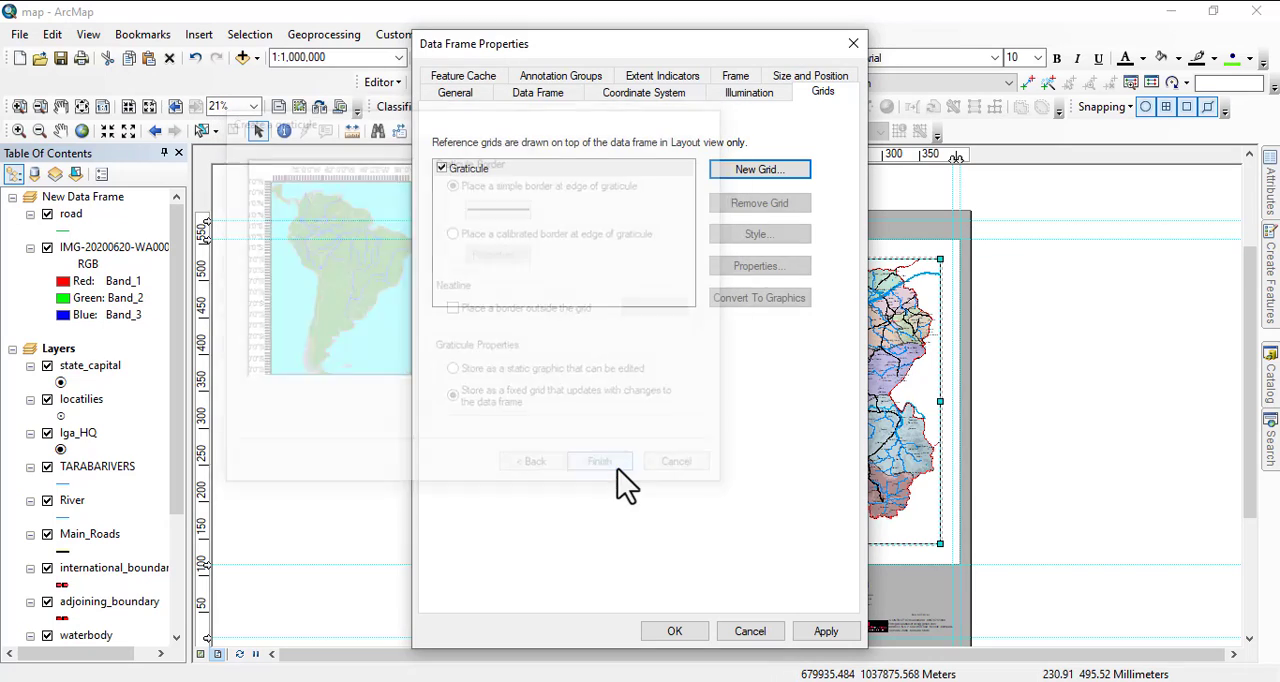
pyautogui.click(825, 630)
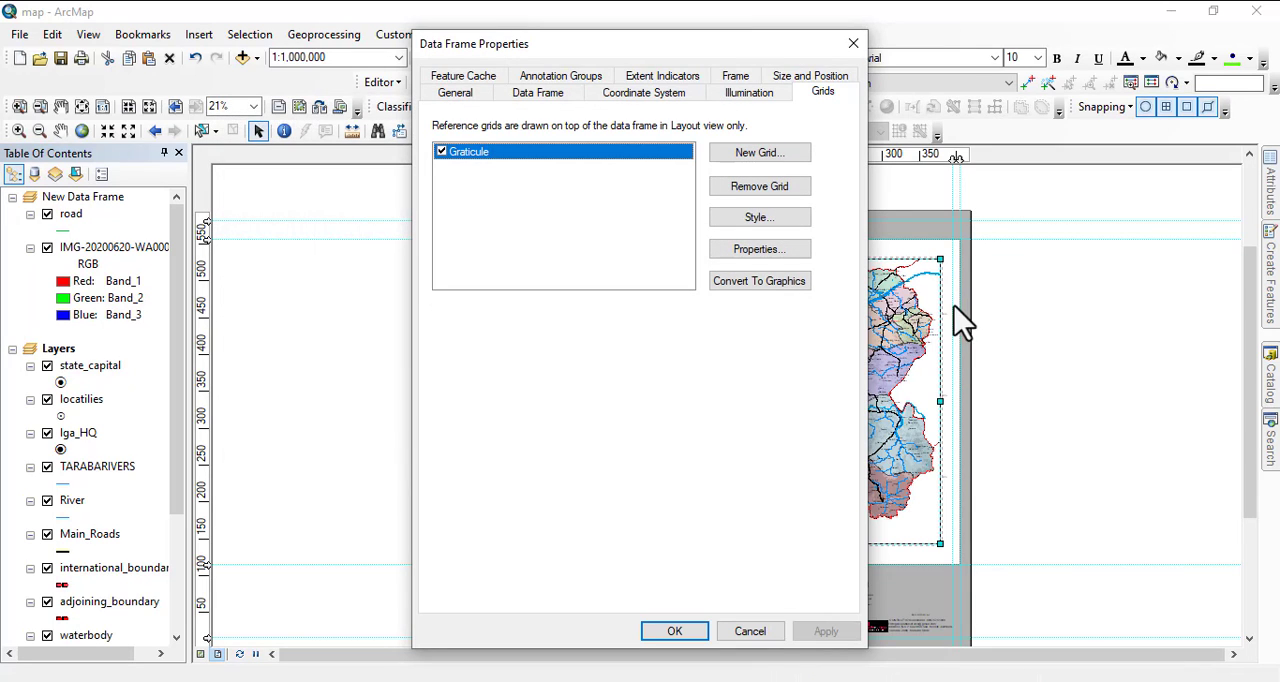
pyautogui.click(676, 632)
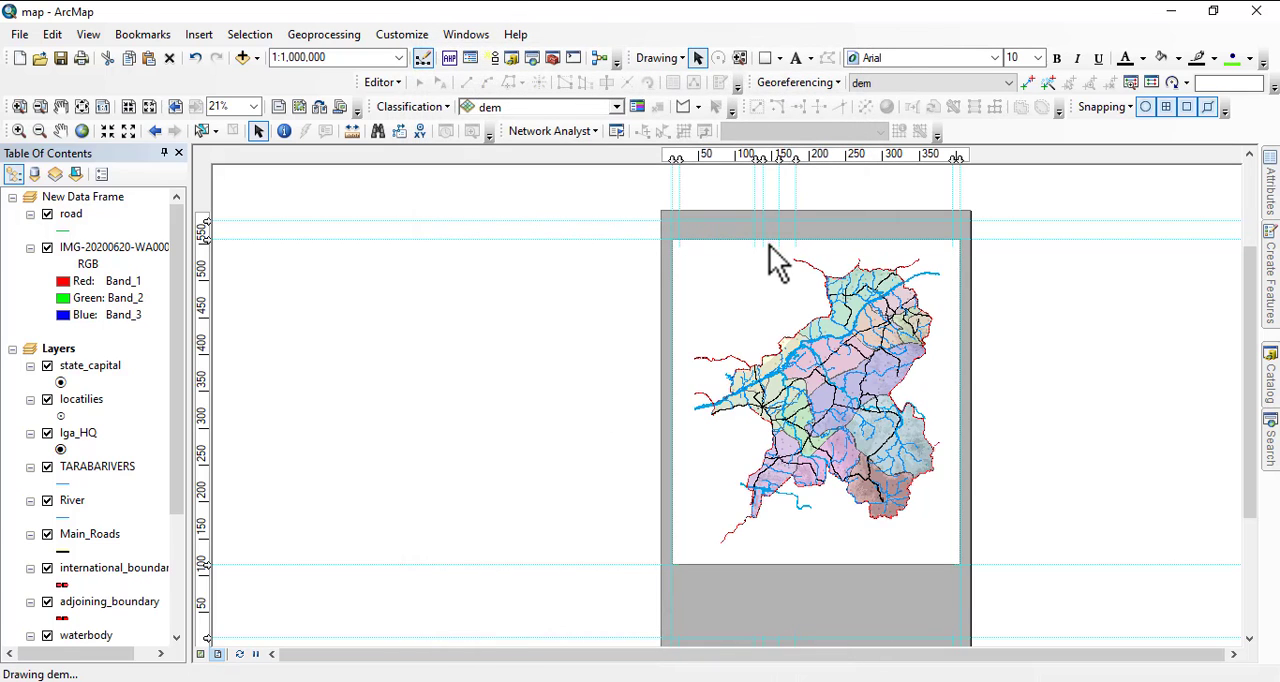
# Inspect the graticule labels around the frame, then remove the graticule from the data frame's grids.
pyautogui.scroll(4, 770, 258)
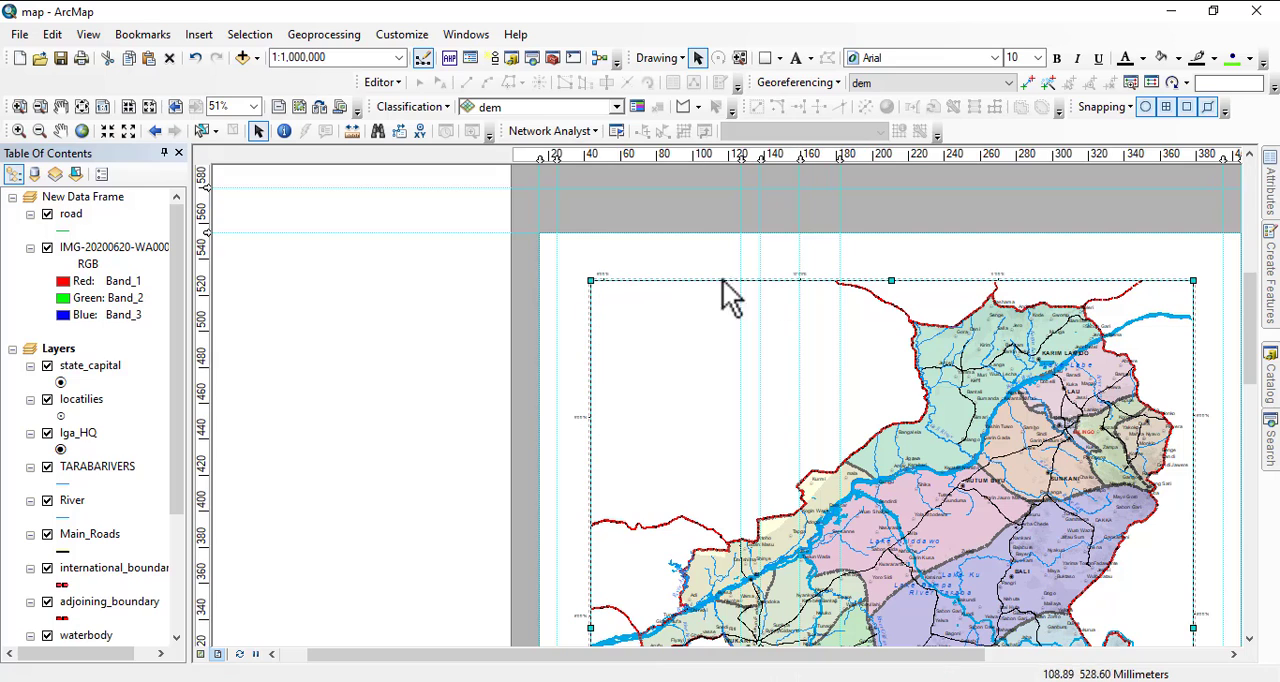
pyautogui.moveTo(992, 488); pyautogui.dragTo(1054, 192)
pyautogui.moveTo(769, 491); pyautogui.dragTo(764, 256)
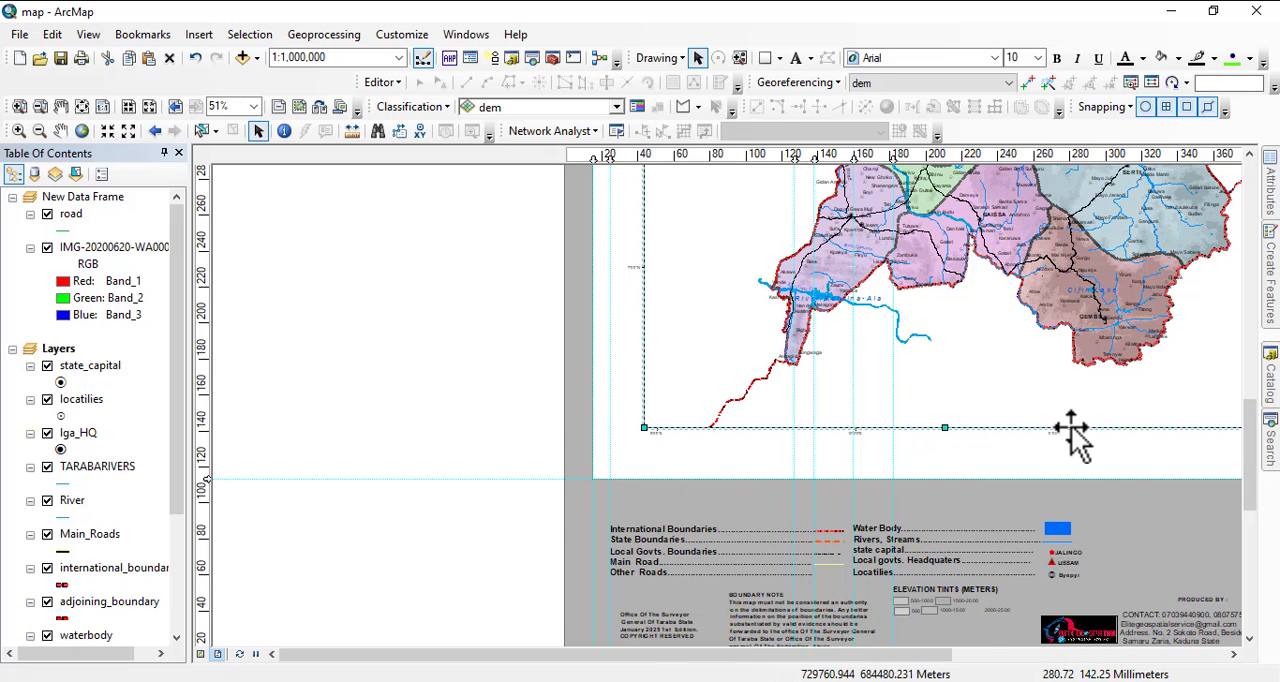
pyautogui.moveTo(1074, 430); pyautogui.dragTo(812, 510)
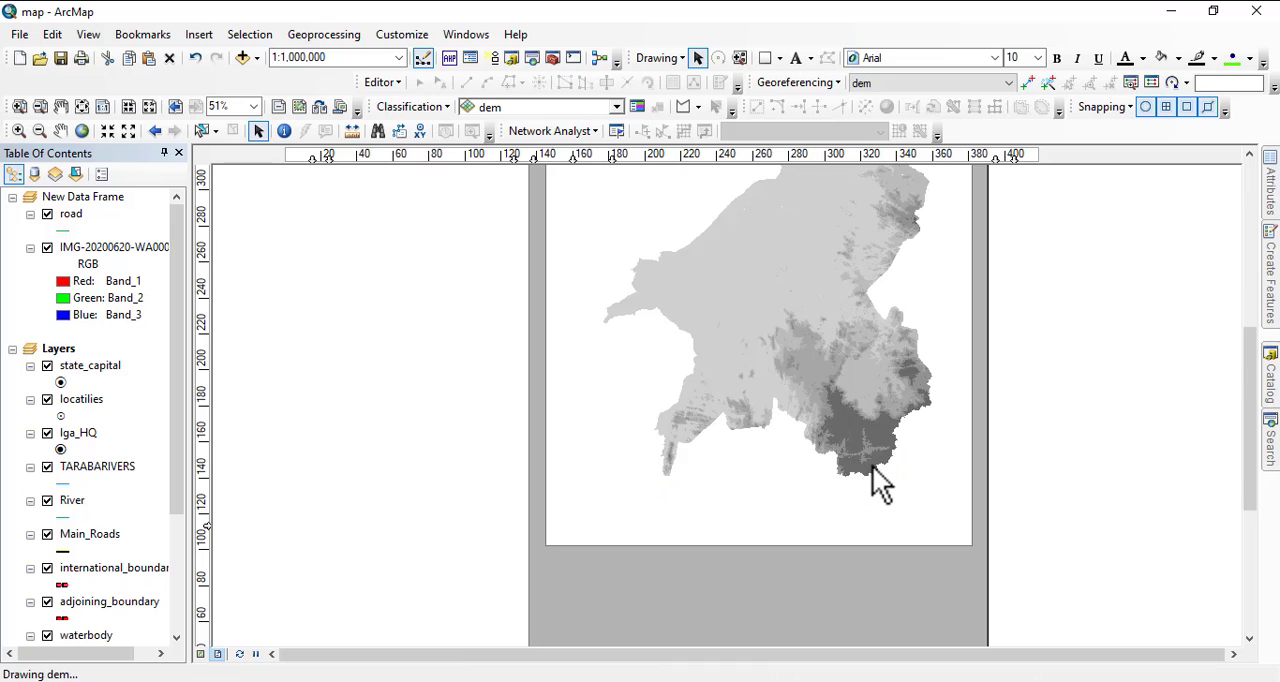
pyautogui.rightClick(850, 458)
pyautogui.click(909, 448)
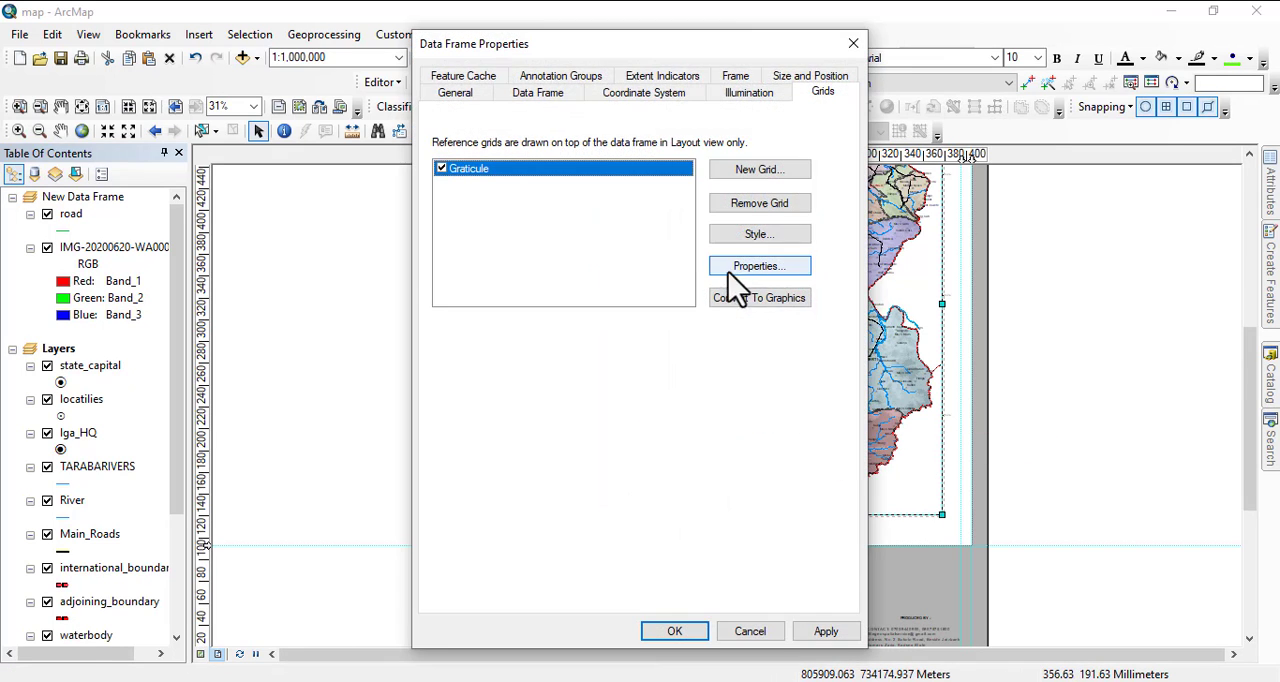
pyautogui.click(761, 206)
# Create a labels-only graticule with parallels and meridians every 1 degree 30 minutes, keeping the default axis and border settings.
pyautogui.click(756, 176)
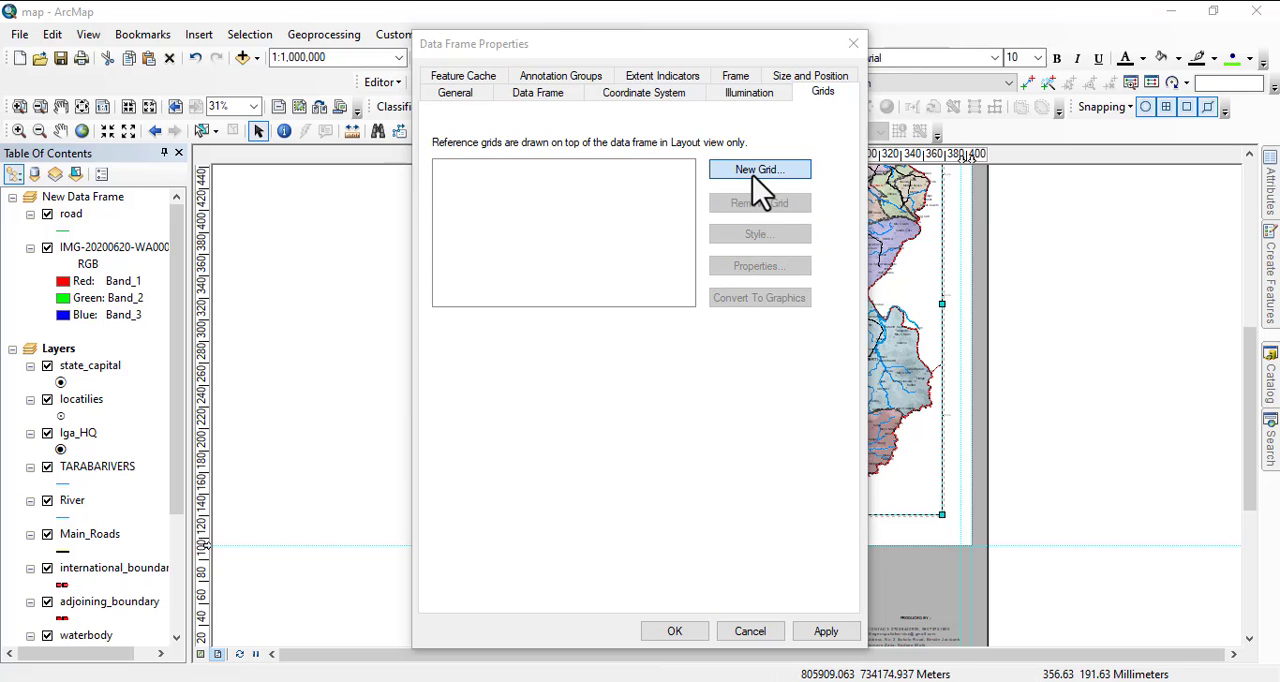
pyautogui.click(786, 505)
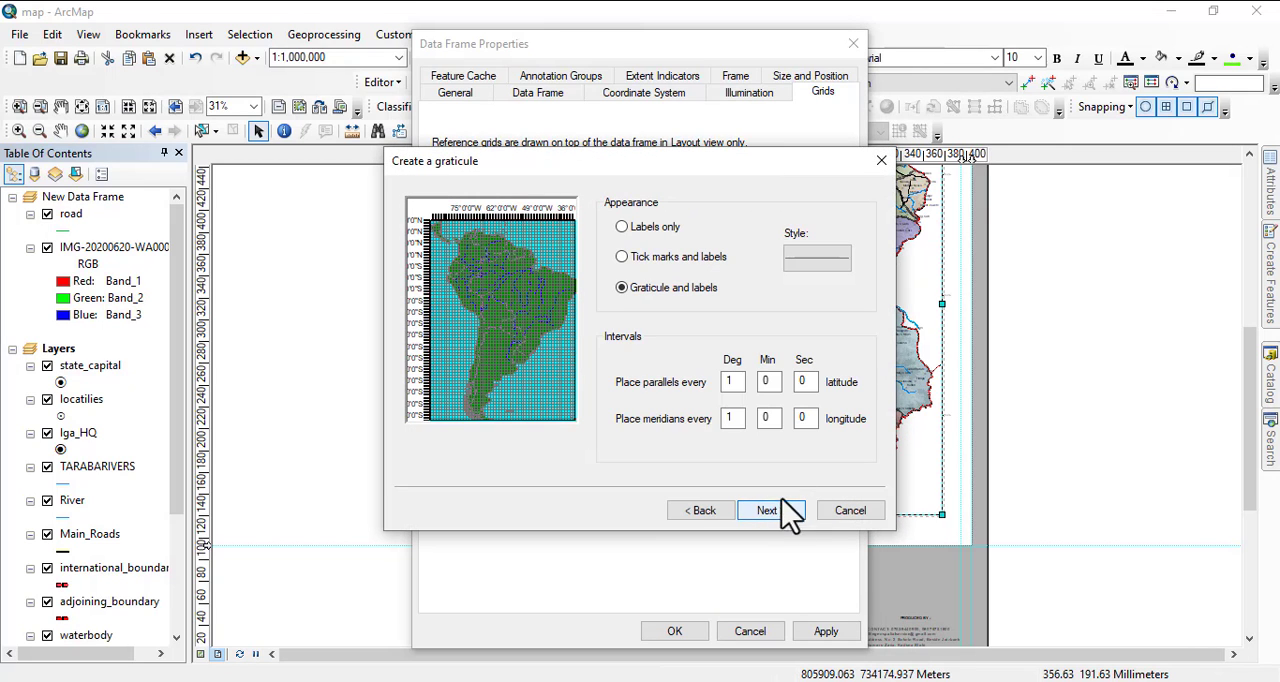
pyautogui.click(624, 228)
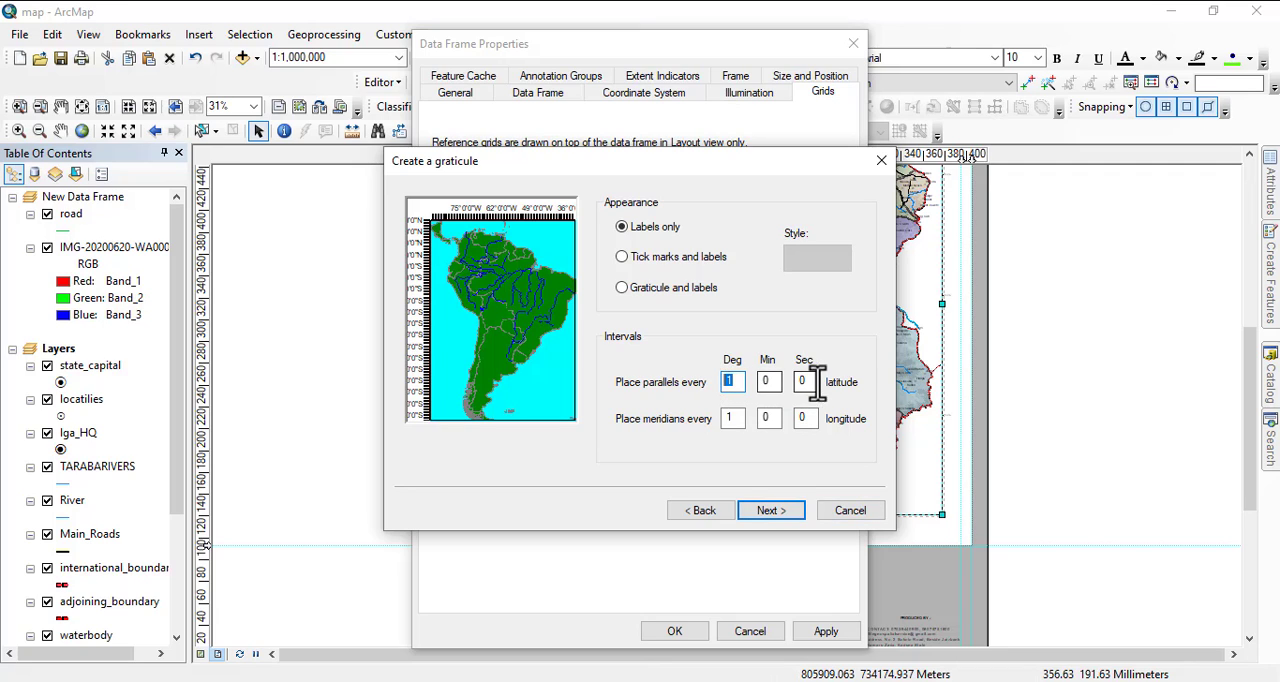
pyautogui.click(760, 383)
pyautogui.click(774, 419)
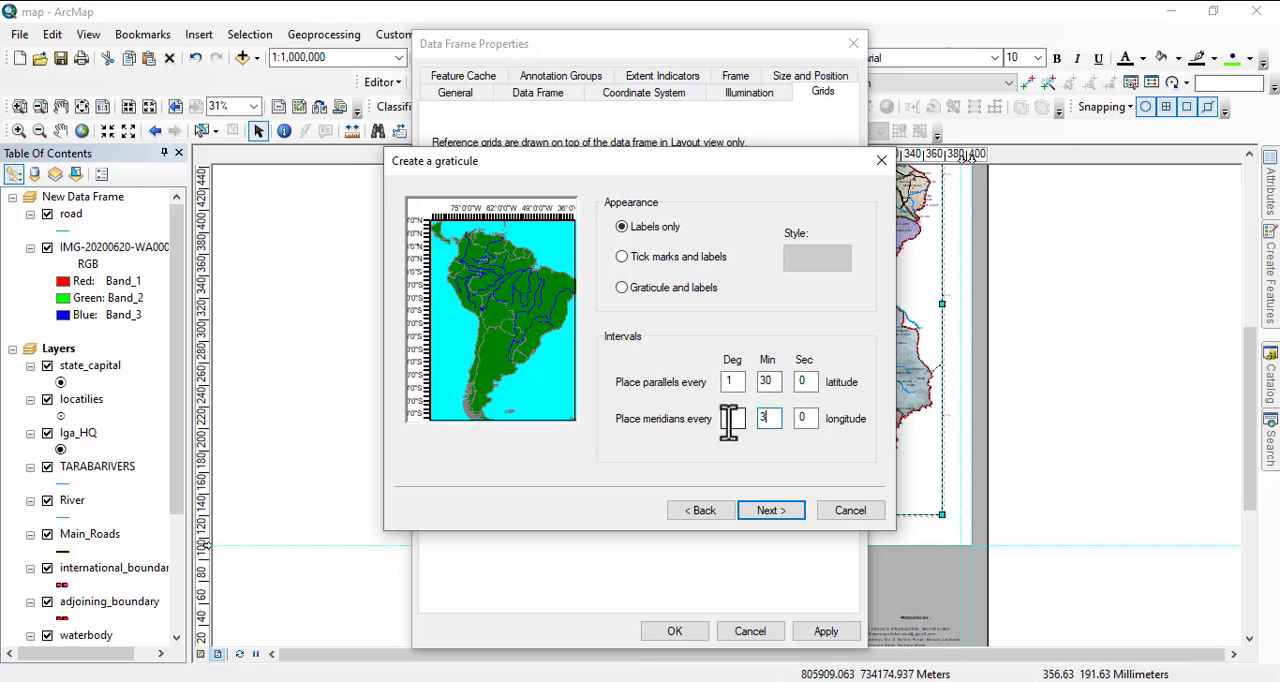
pyautogui.click(778, 512)
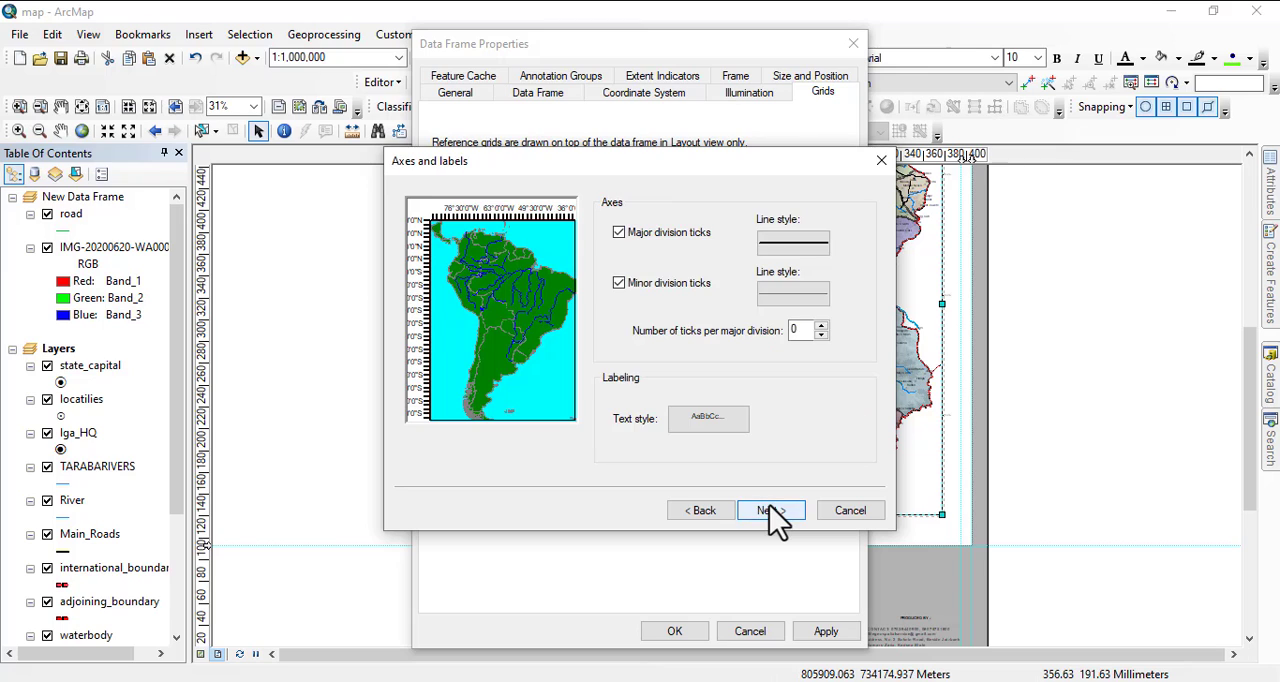
pyautogui.click(774, 518)
pyautogui.click(772, 512)
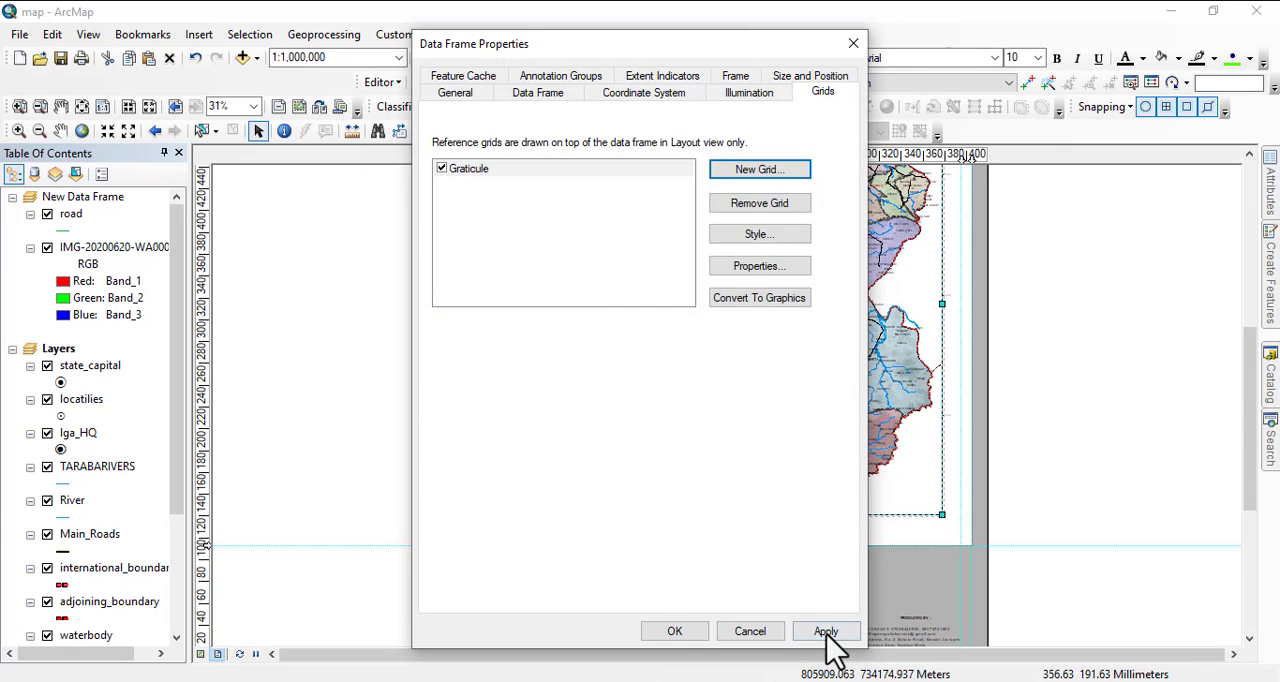
# Apply the new graticule to the data frame and inspect its labels around the frame's edges.
pyautogui.click(825, 632)
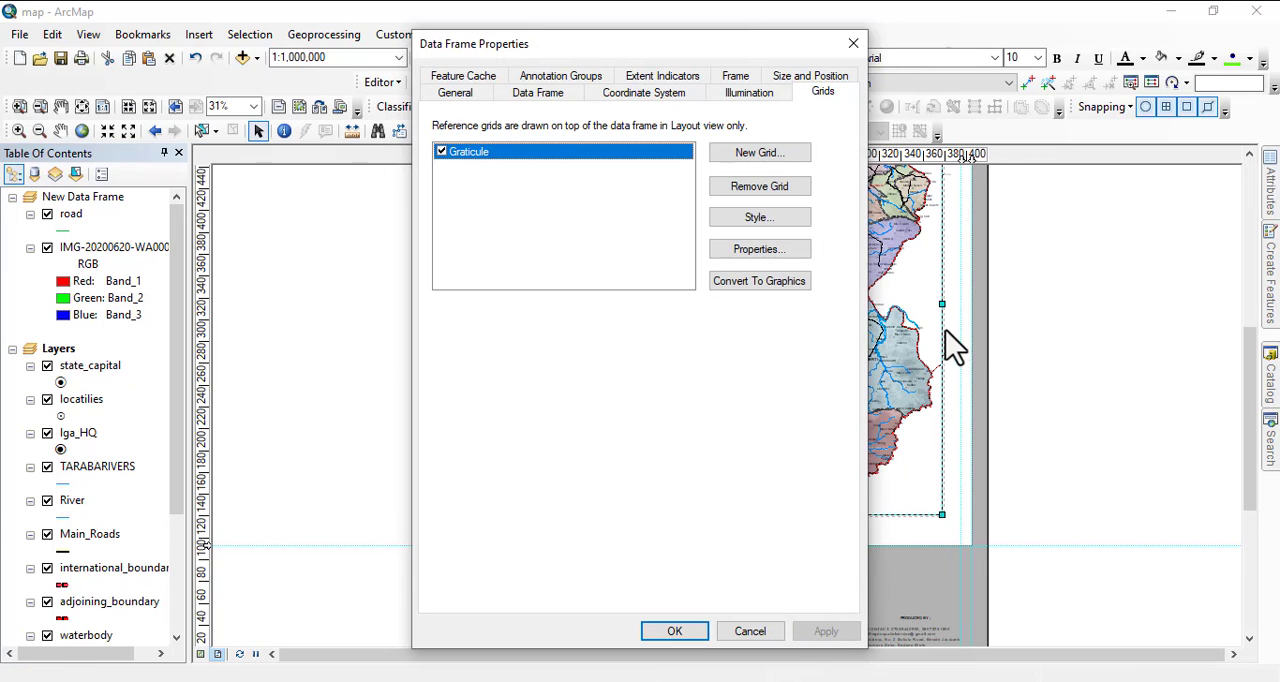
pyautogui.moveTo(695, 55); pyautogui.dragTo(1177, 366)
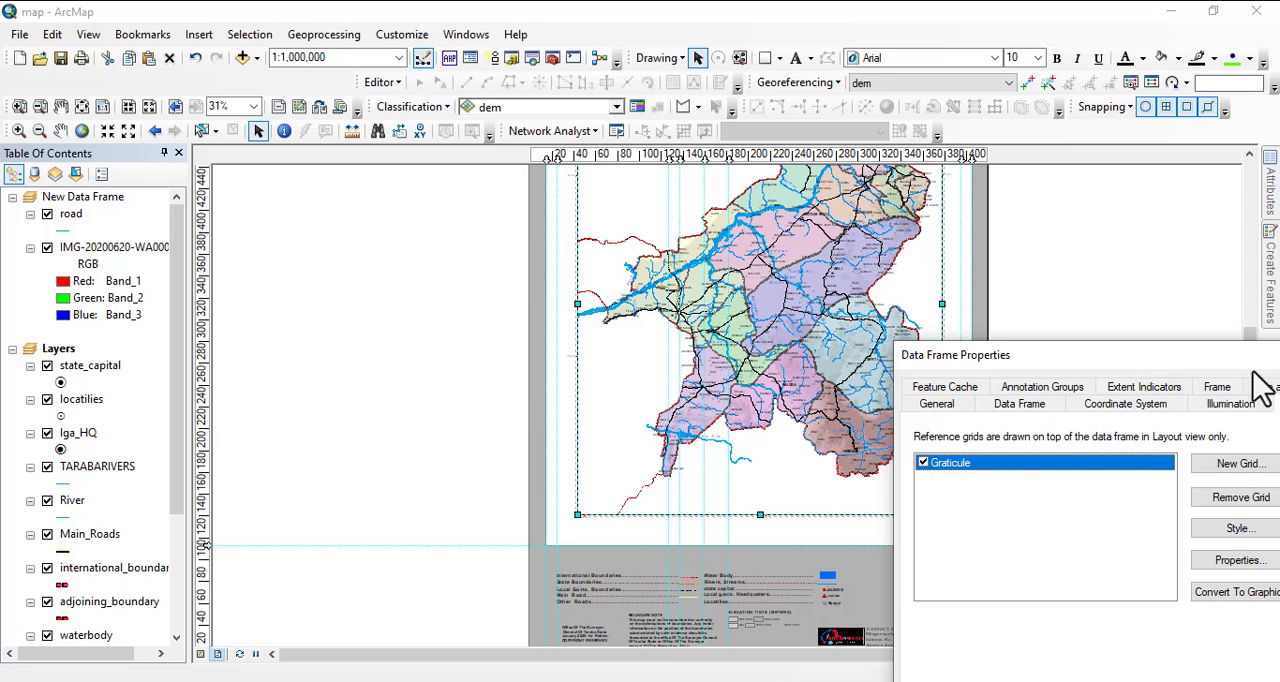
pyautogui.moveTo(1222, 354); pyautogui.dragTo(1020, 320)
pyautogui.click(1132, 321)
pyautogui.moveTo(657, 337); pyautogui.dragTo(630, 578)
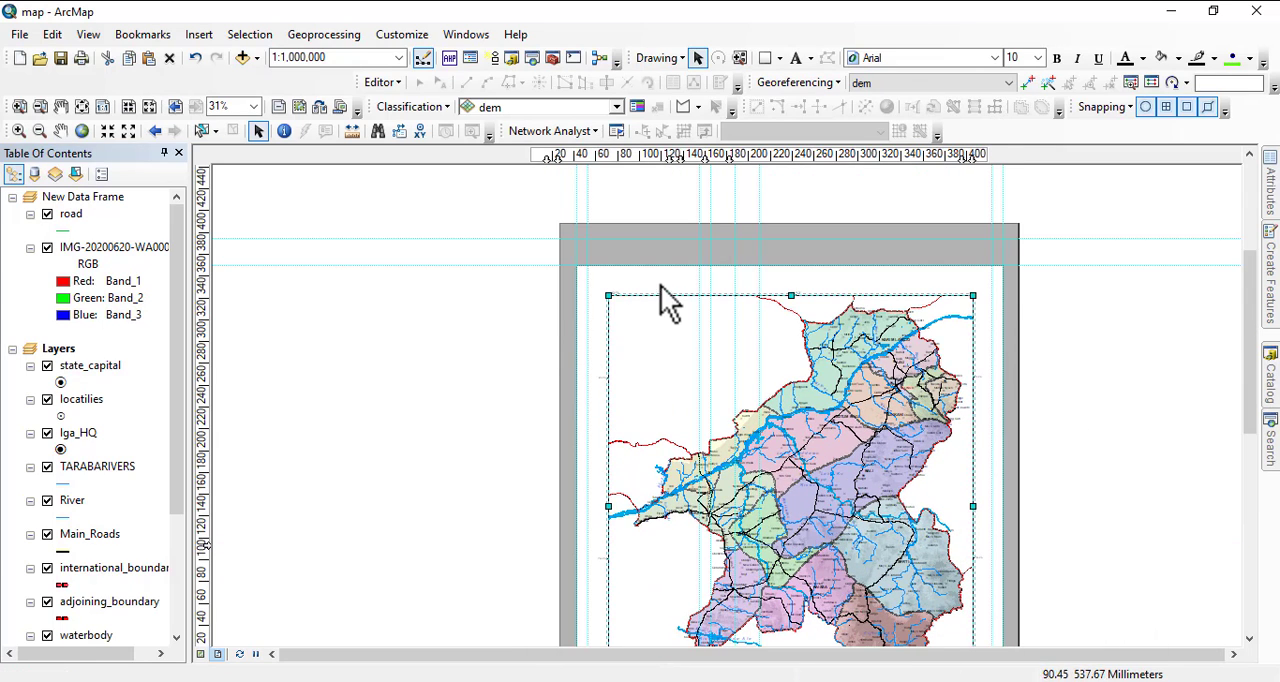
# Remove the current graticule from the data frame's grids.
pyautogui.rightClick(806, 408)
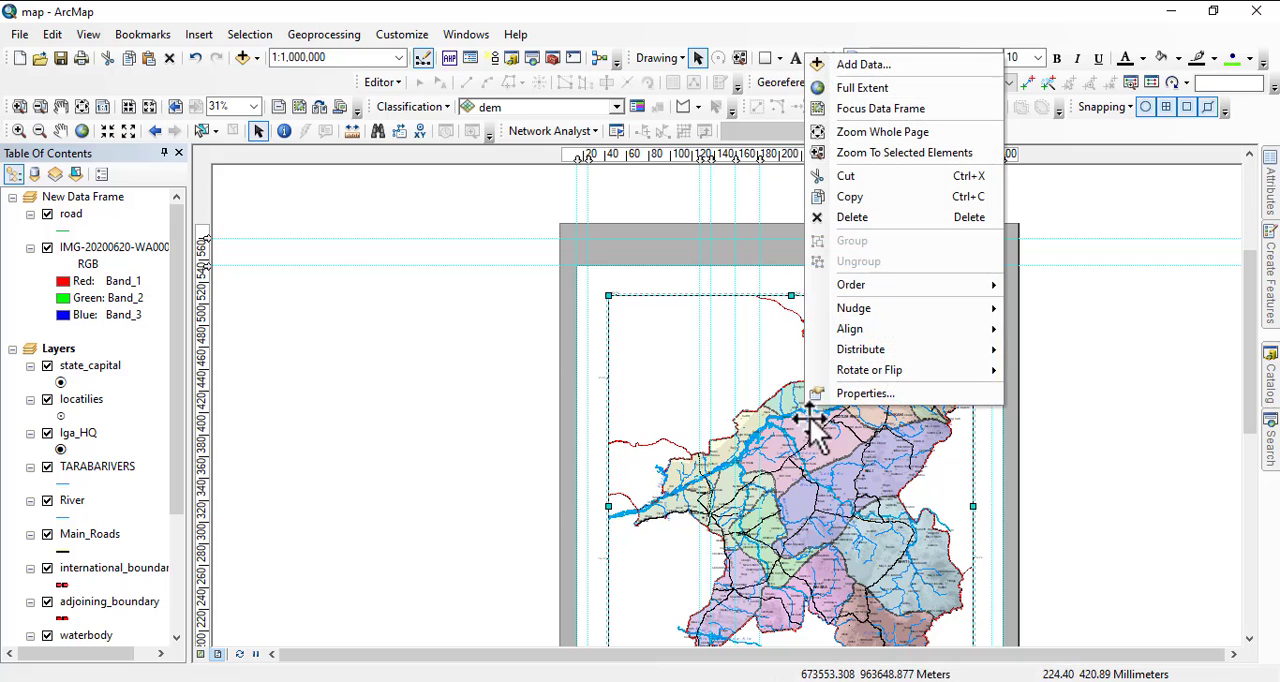
pyautogui.click(888, 397)
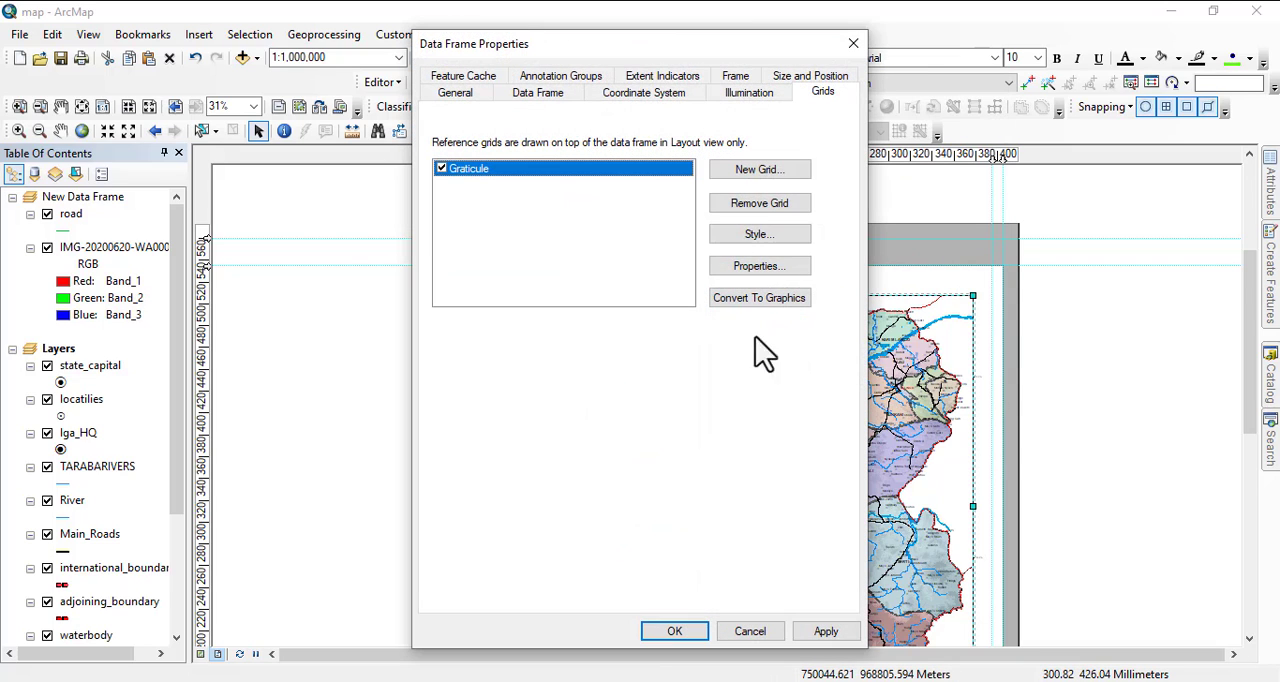
pyautogui.click(756, 205)
# Create a labels-only graticule with parallels and meridians every 10 degrees, keep the default axis and border settings, and apply it.
pyautogui.click(758, 172)
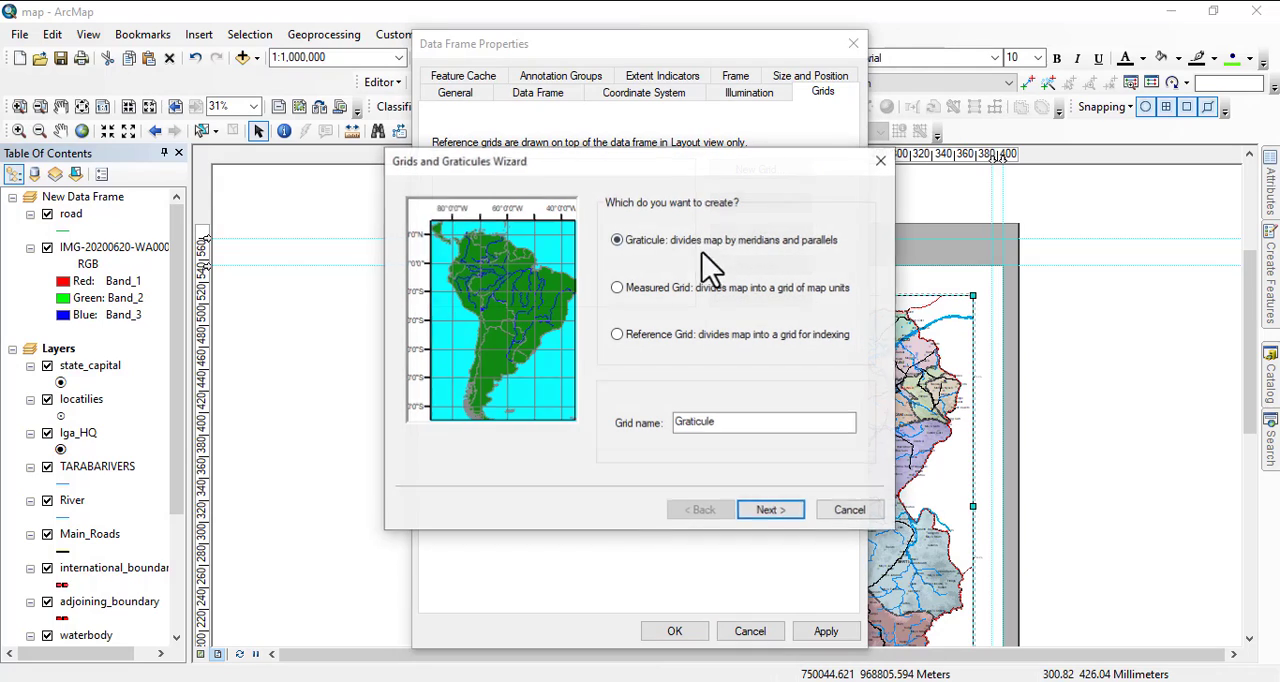
pyautogui.click(772, 512)
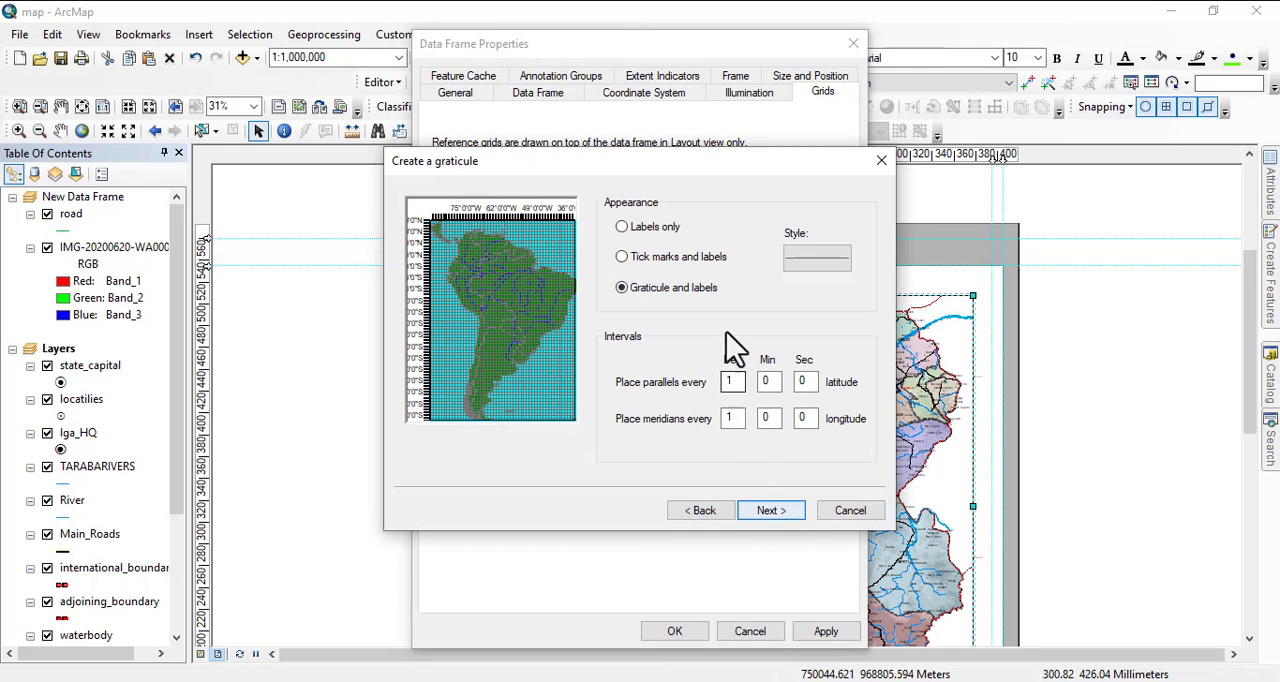
pyautogui.click(629, 226)
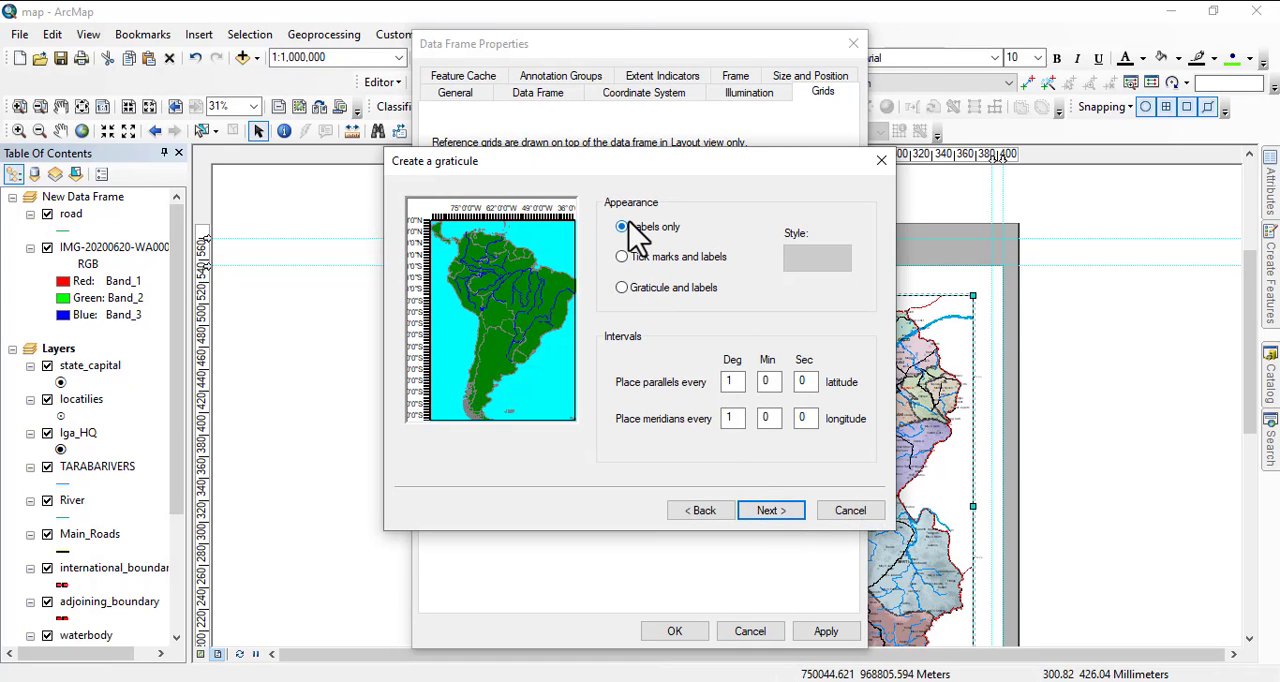
pyautogui.doubleClick(740, 383)
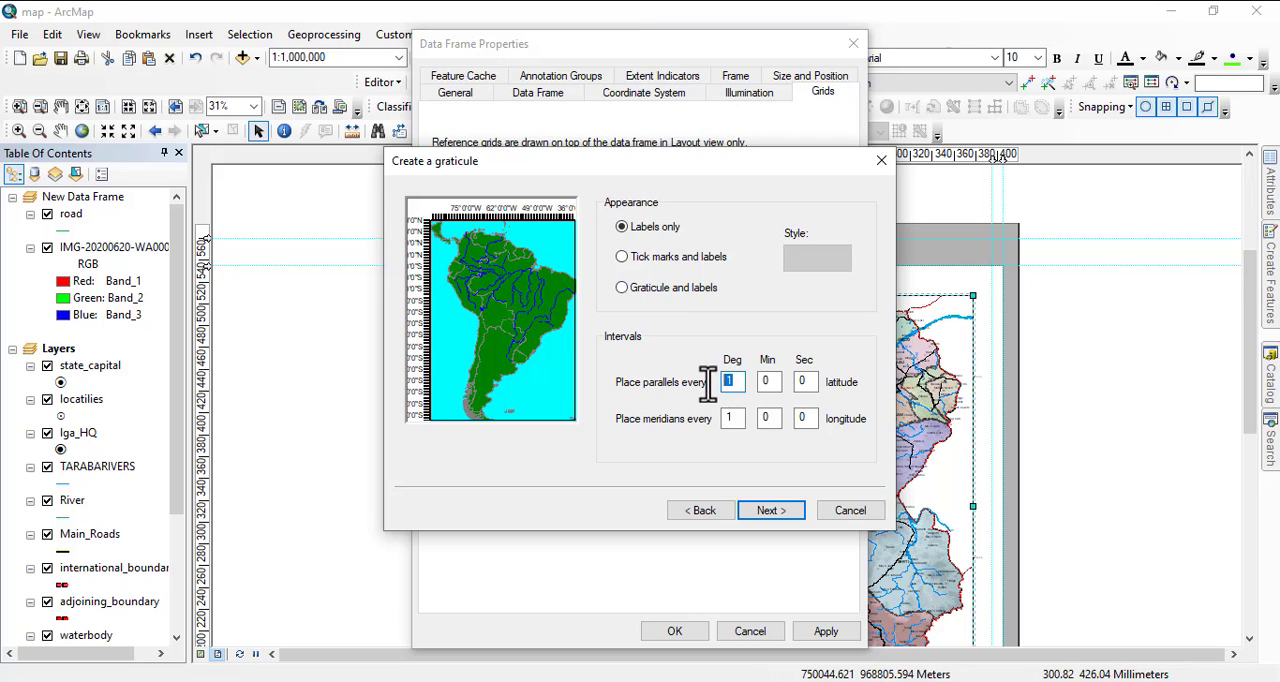
pyautogui.write('0')
pyautogui.doubleClick(733, 418)
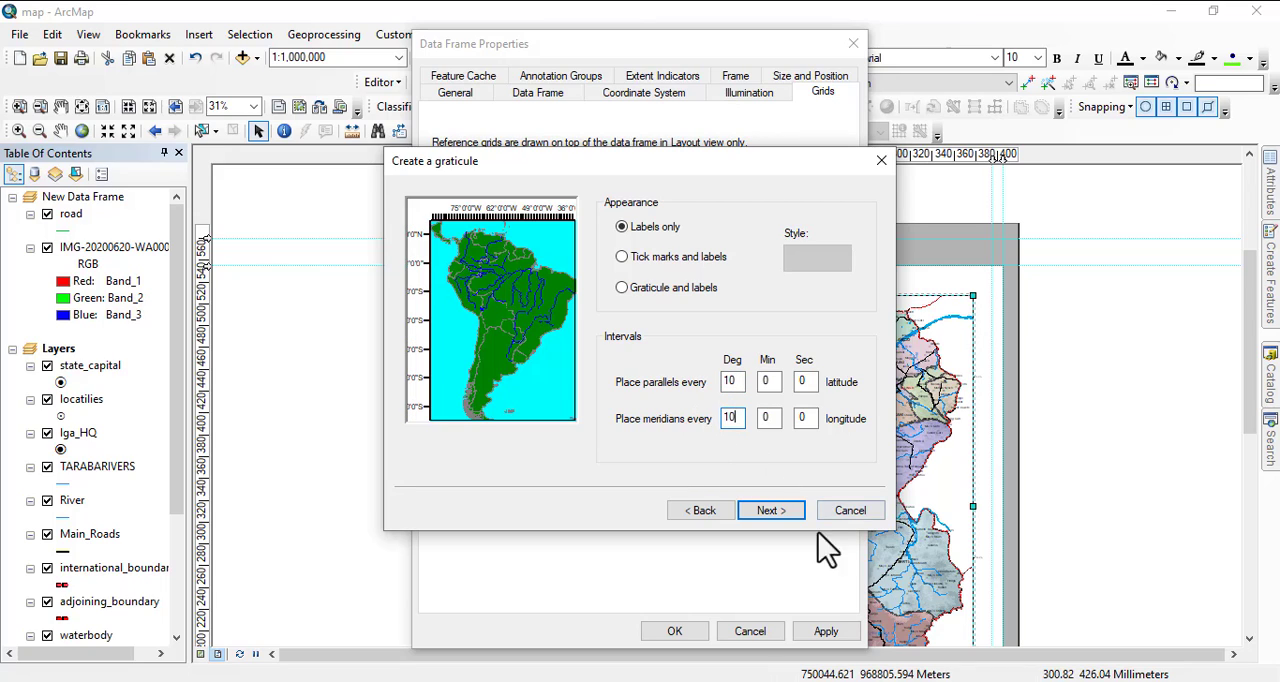
pyautogui.click(772, 512)
pyautogui.click(772, 512)
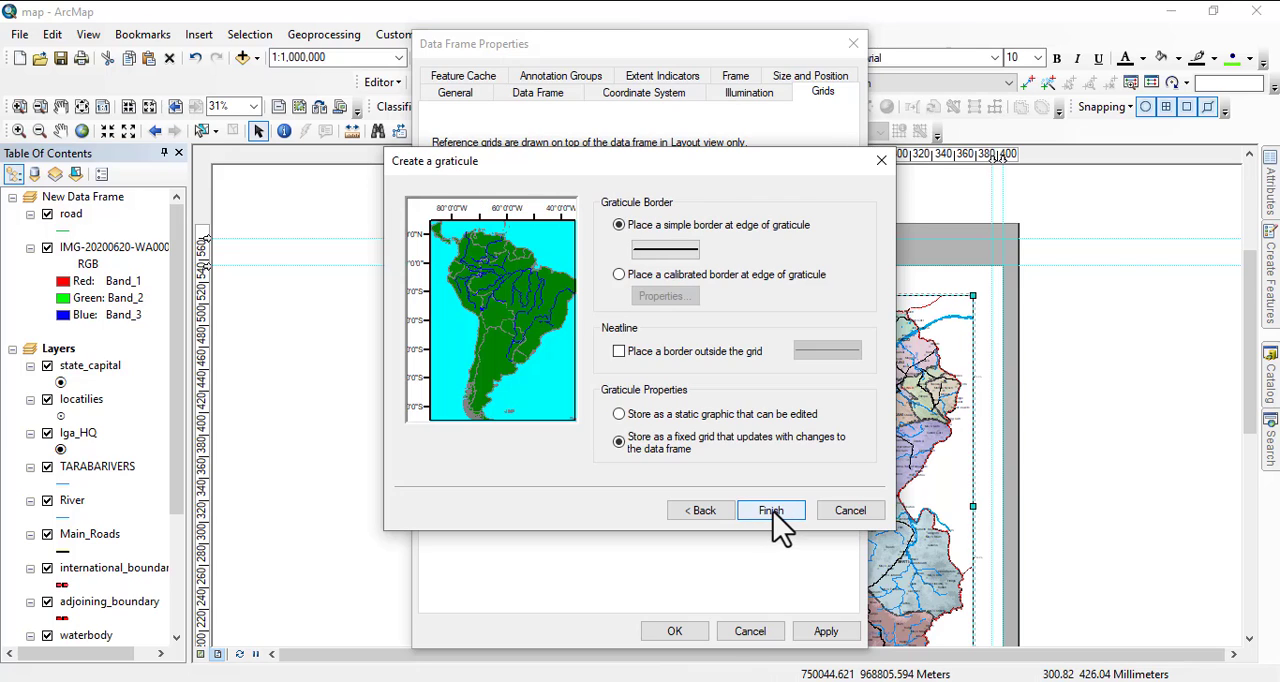
pyautogui.click(772, 514)
pyautogui.click(825, 632)
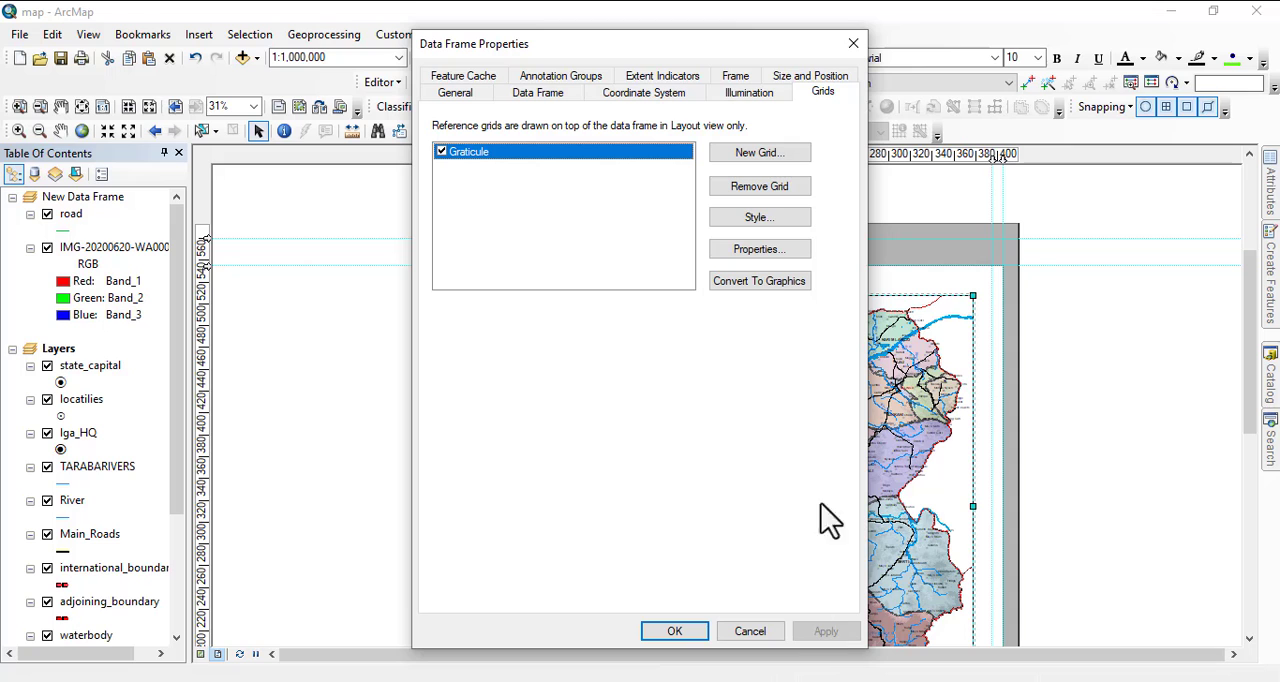
# Replace the graticule with a labels-only one at 1-degree intervals, keeping the default axis and border settings, and apply it.
pyautogui.moveTo(626, 46); pyautogui.dragTo(706, 86)
pyautogui.click(800, 180)
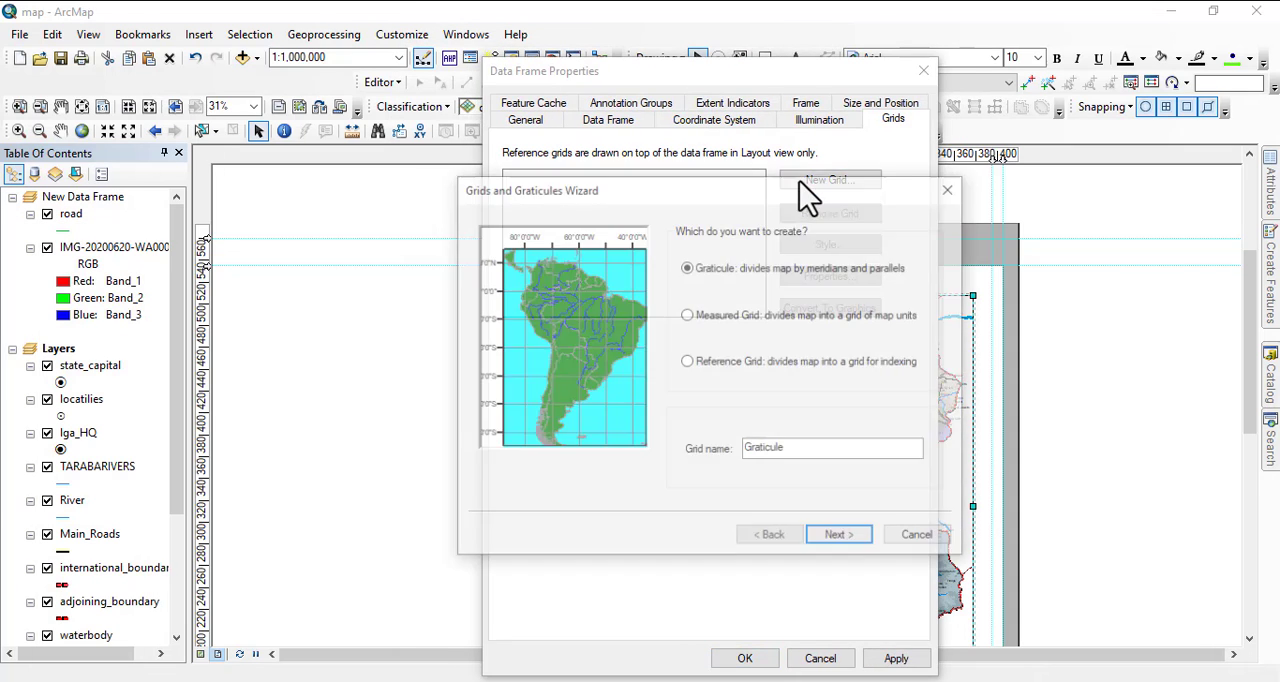
pyautogui.click(840, 537)
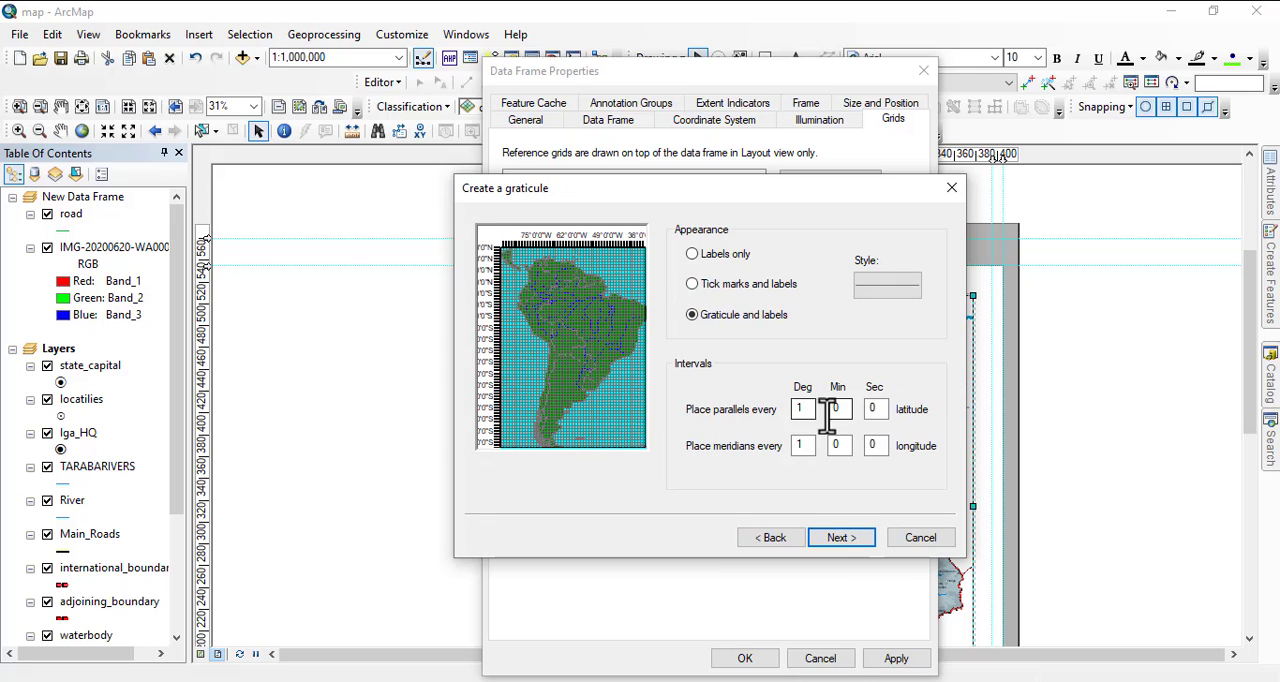
pyautogui.click(692, 254)
pyautogui.click(838, 540)
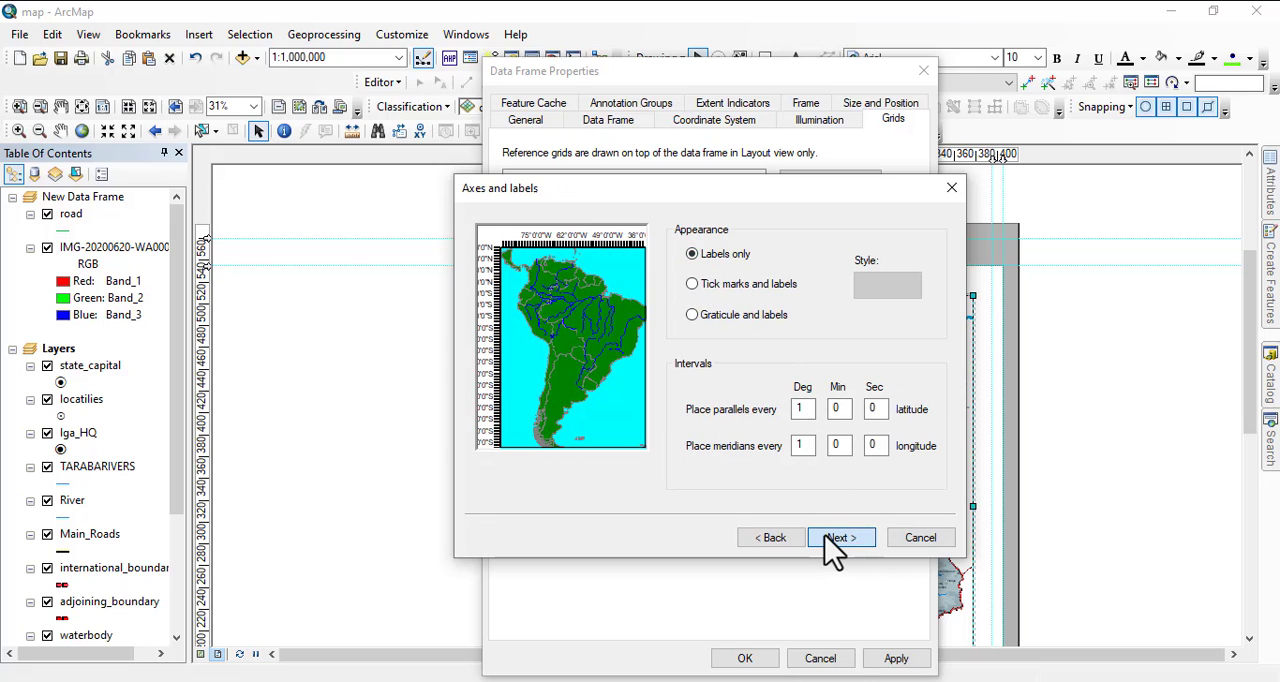
pyautogui.click(830, 538)
pyautogui.click(830, 538)
pyautogui.click(830, 538)
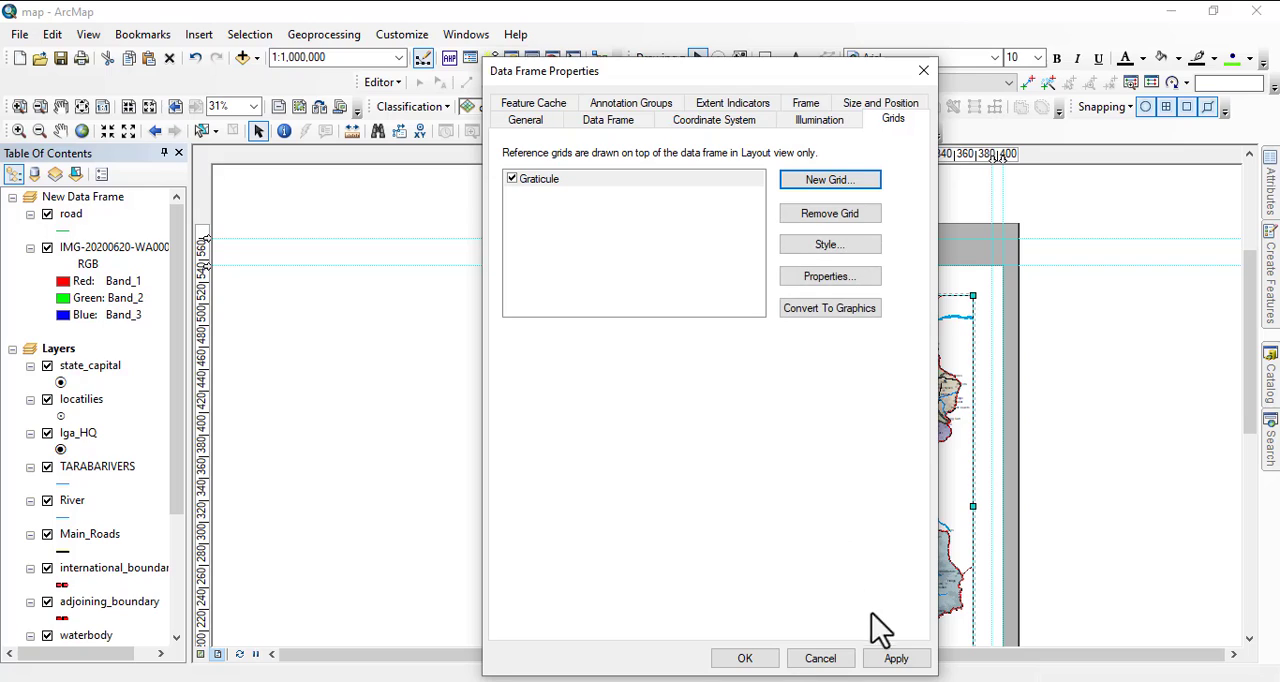
pyautogui.click(912, 658)
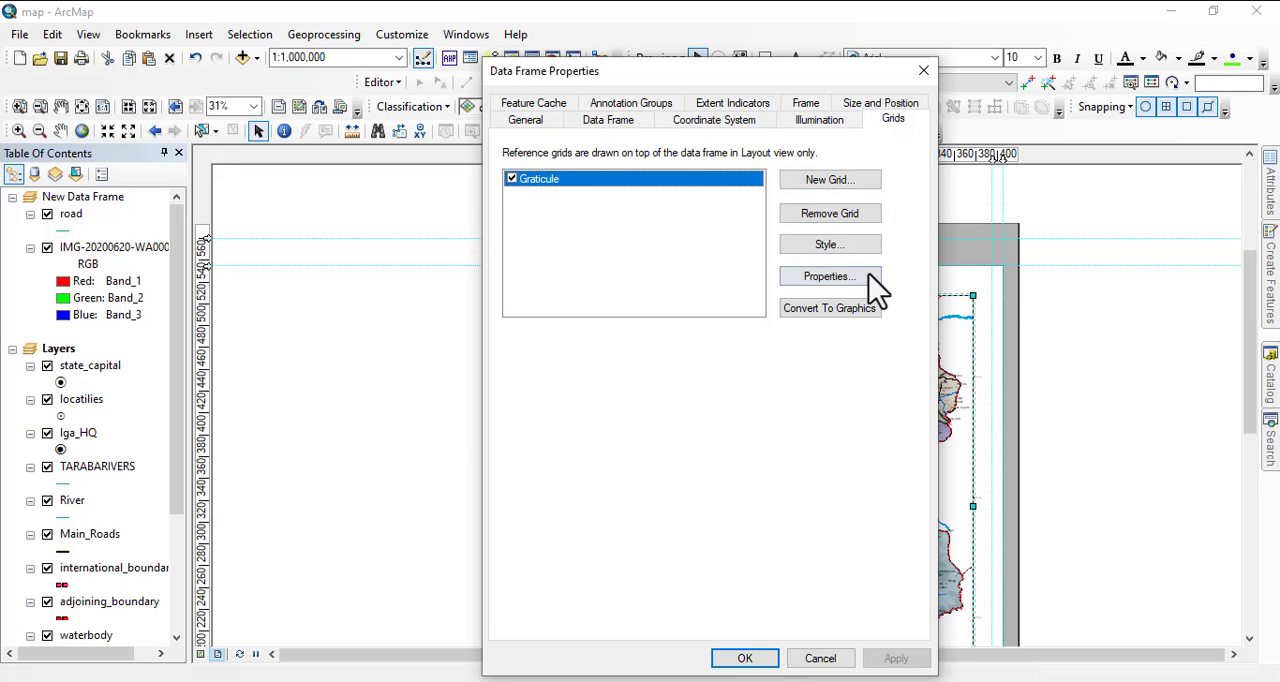
# Make the graticule labels bold at size 12 and compare with the labels on the geopolitical reference map.
pyautogui.click(838, 279)
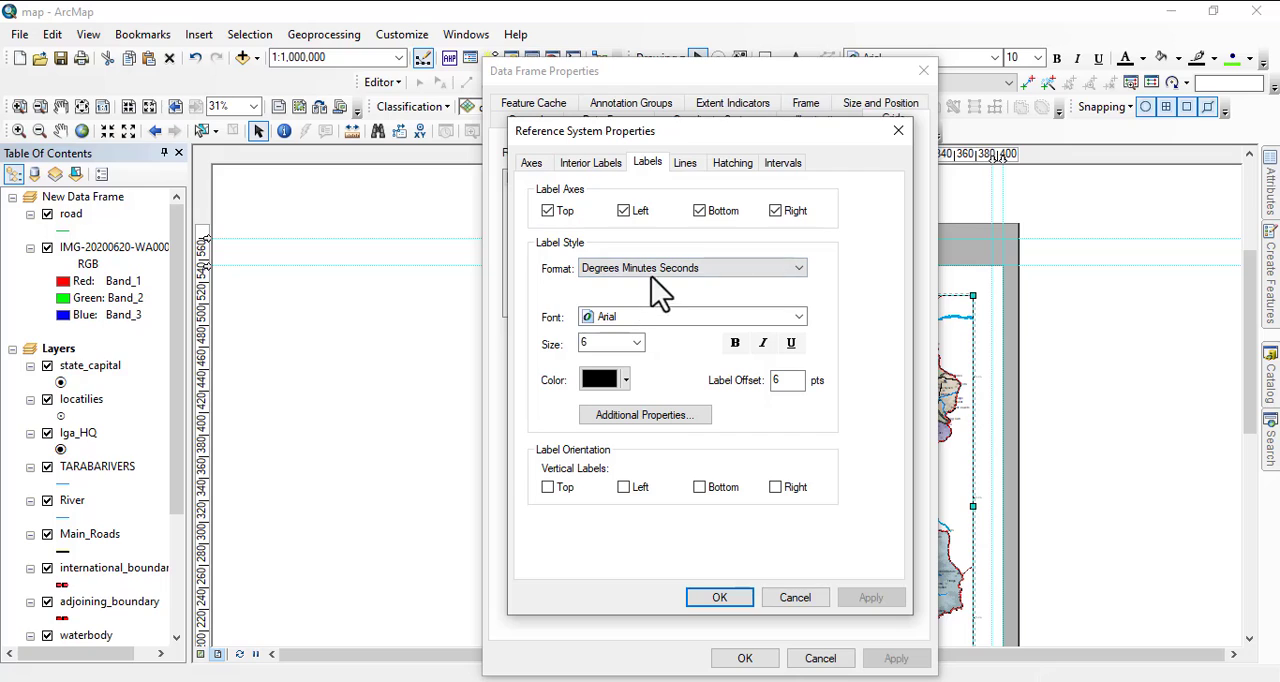
pyautogui.click(638, 344)
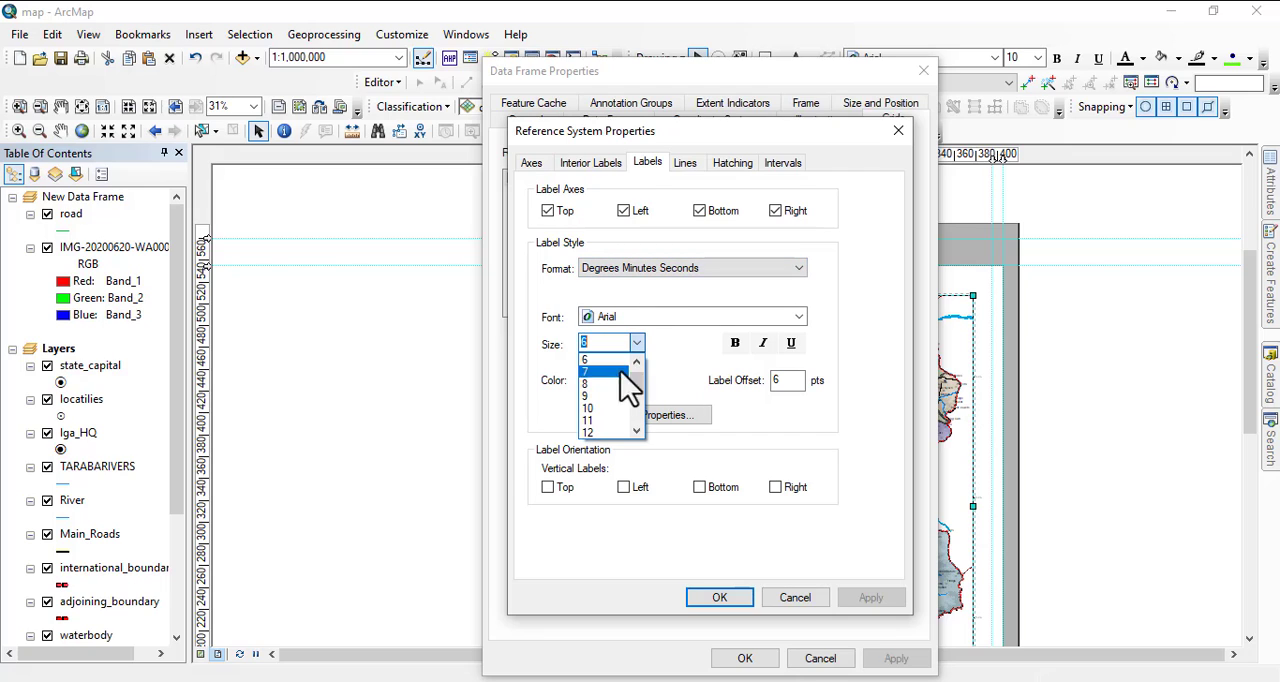
pyautogui.click(607, 447)
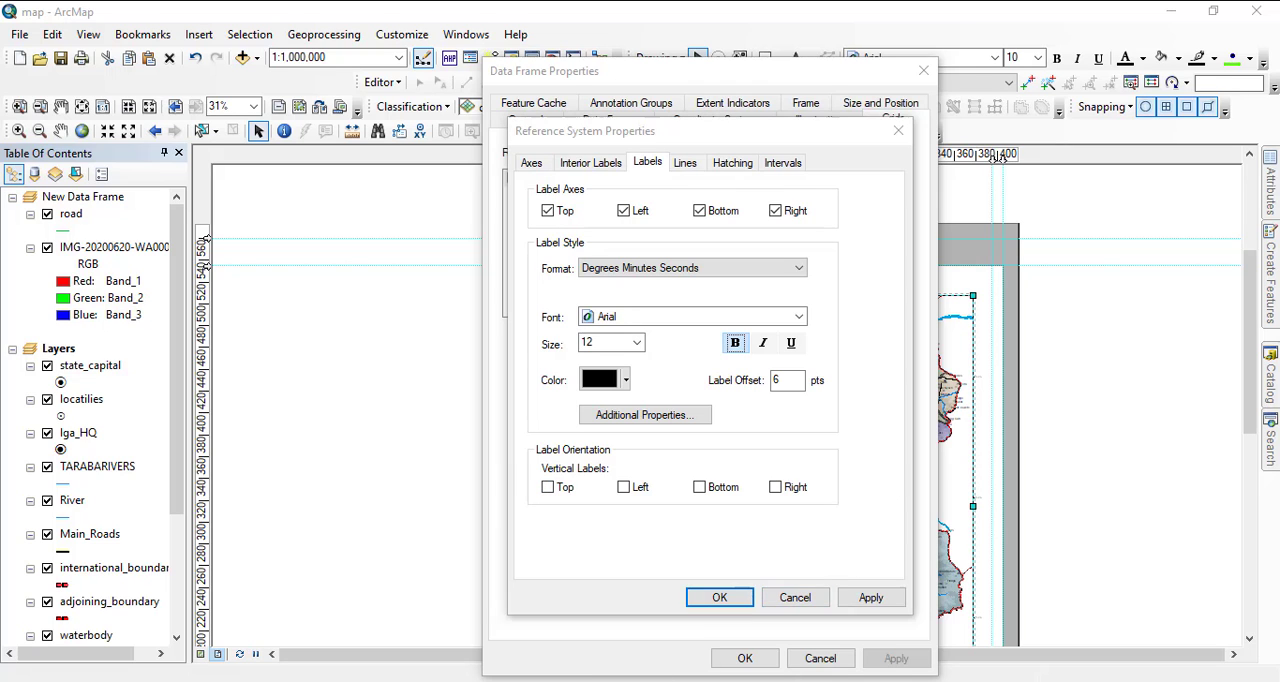
pyautogui.moveTo(648, 680)
pyautogui.click(772, 640)
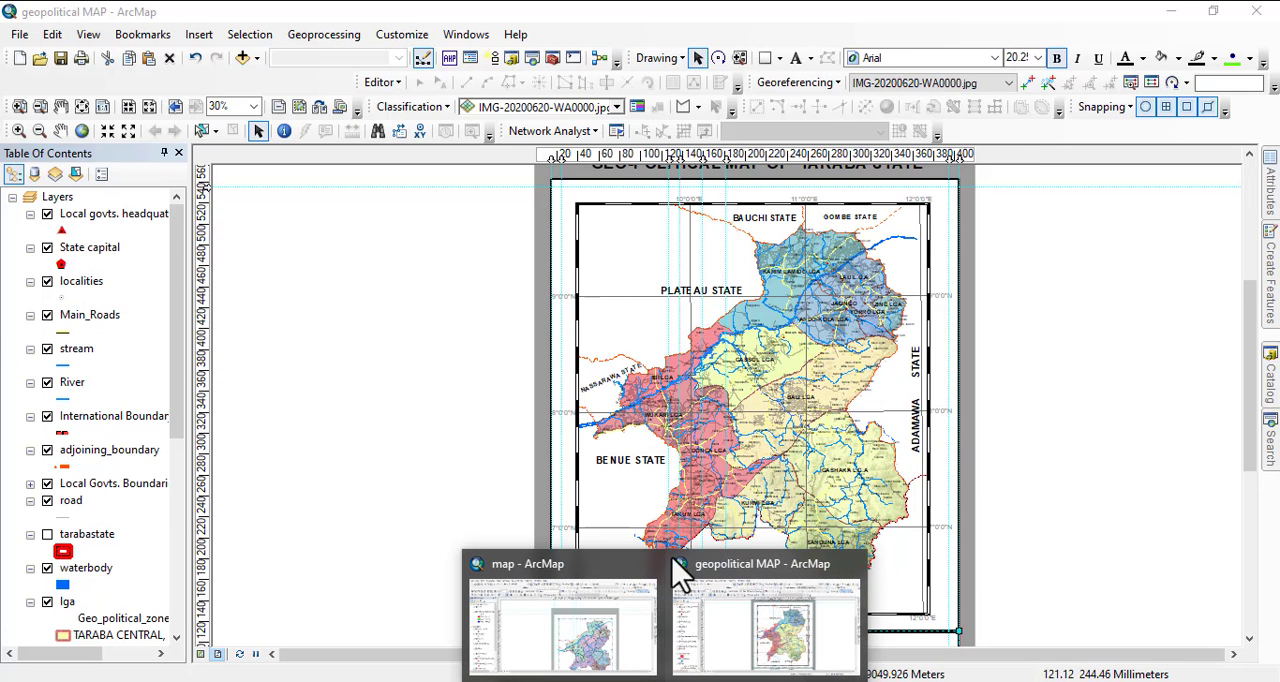
pyautogui.click(586, 632)
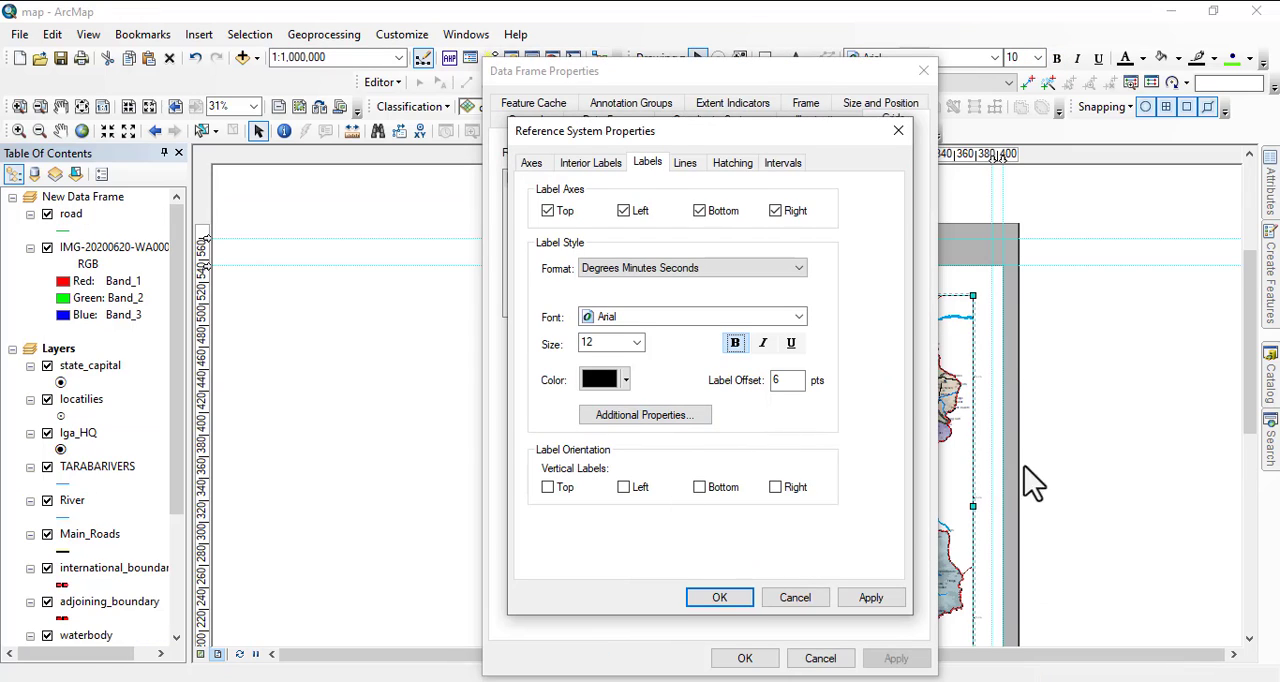
# Try the vertical label orientation options, leave them all off, and apply the graticule label settings to the data frame.
pyautogui.click(620, 487)
pyautogui.click(776, 487)
pyautogui.click(623, 487)
pyautogui.click(548, 488)
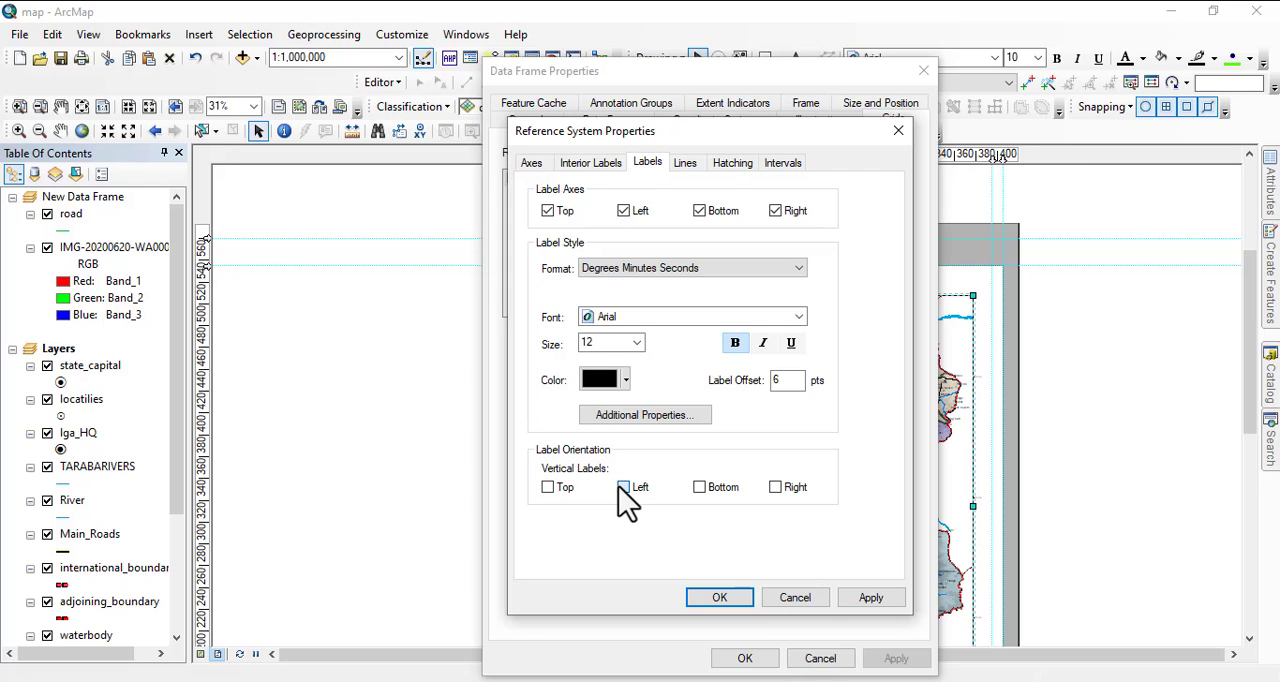
pyautogui.click(624, 489)
pyautogui.click(621, 487)
pyautogui.click(720, 599)
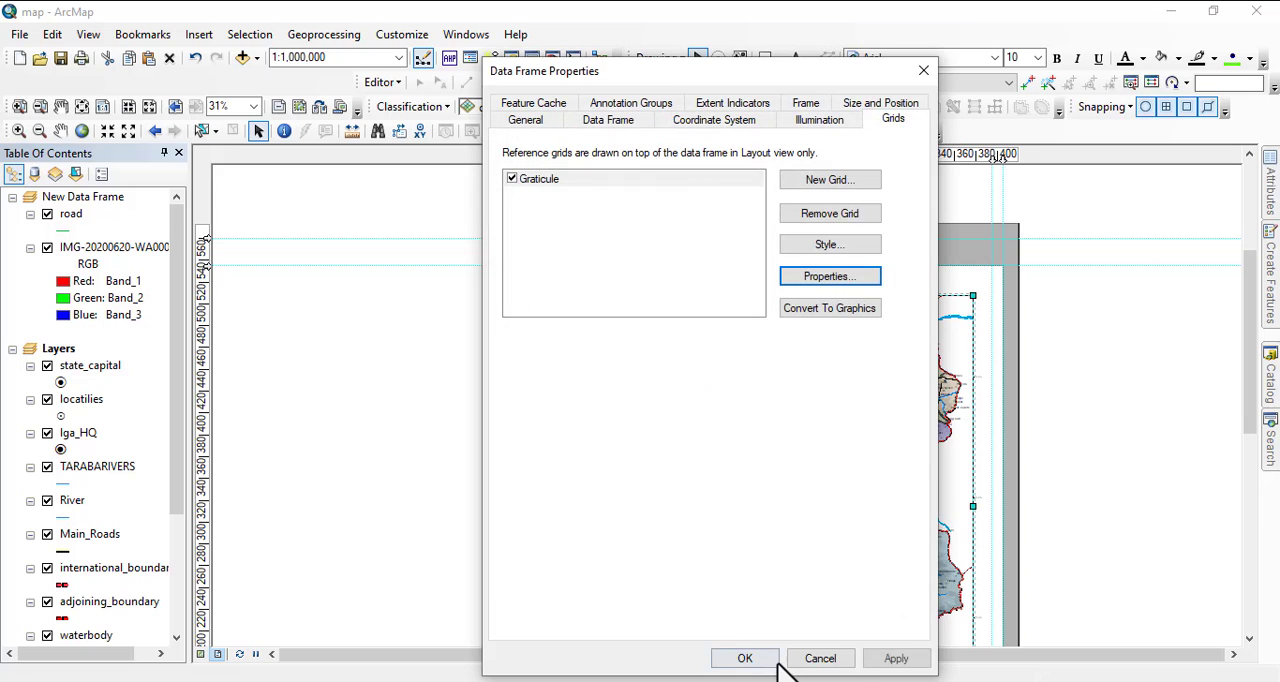
pyautogui.click(893, 663)
pyautogui.click(741, 660)
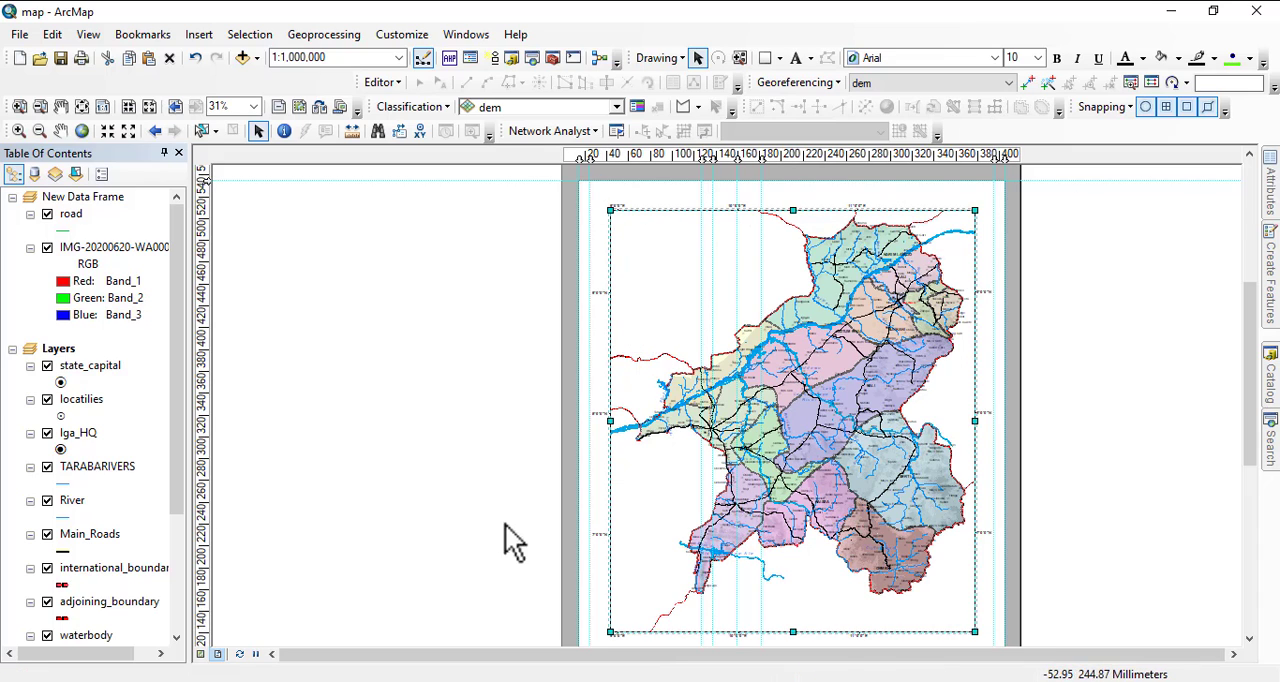
# Set the graticule label font size to 18 and apply it to the data frame.
pyautogui.rightClick(758, 398)
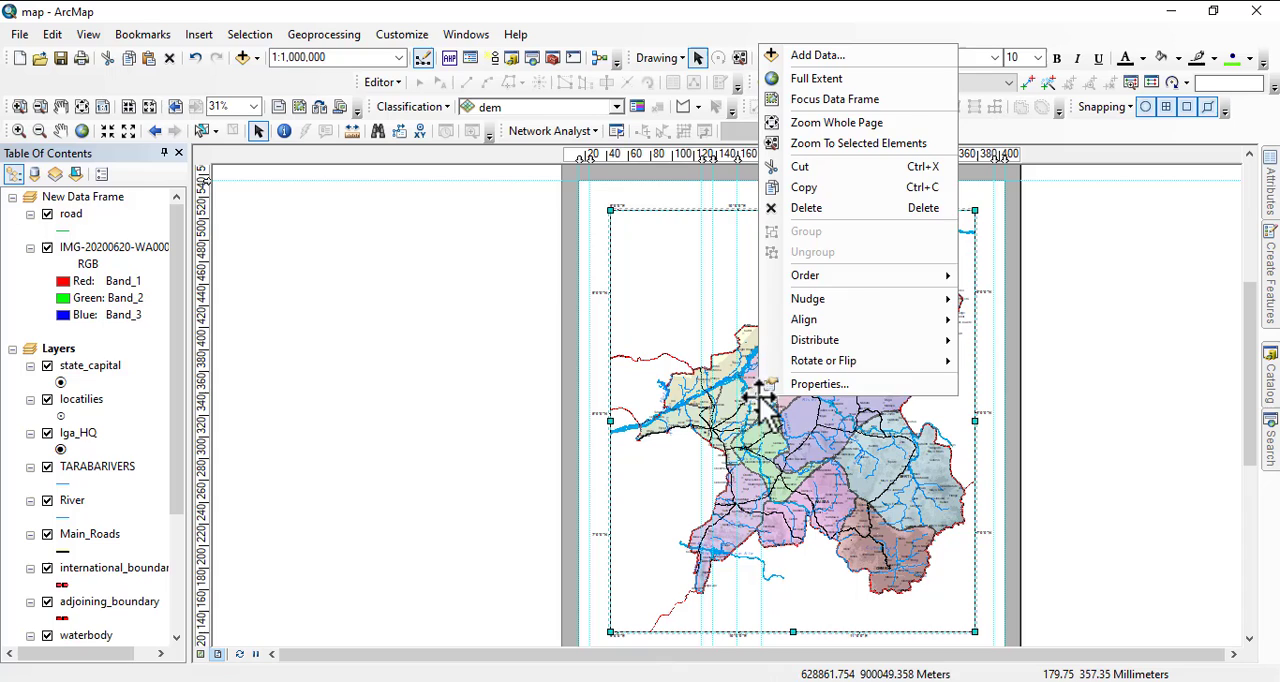
pyautogui.click(812, 383)
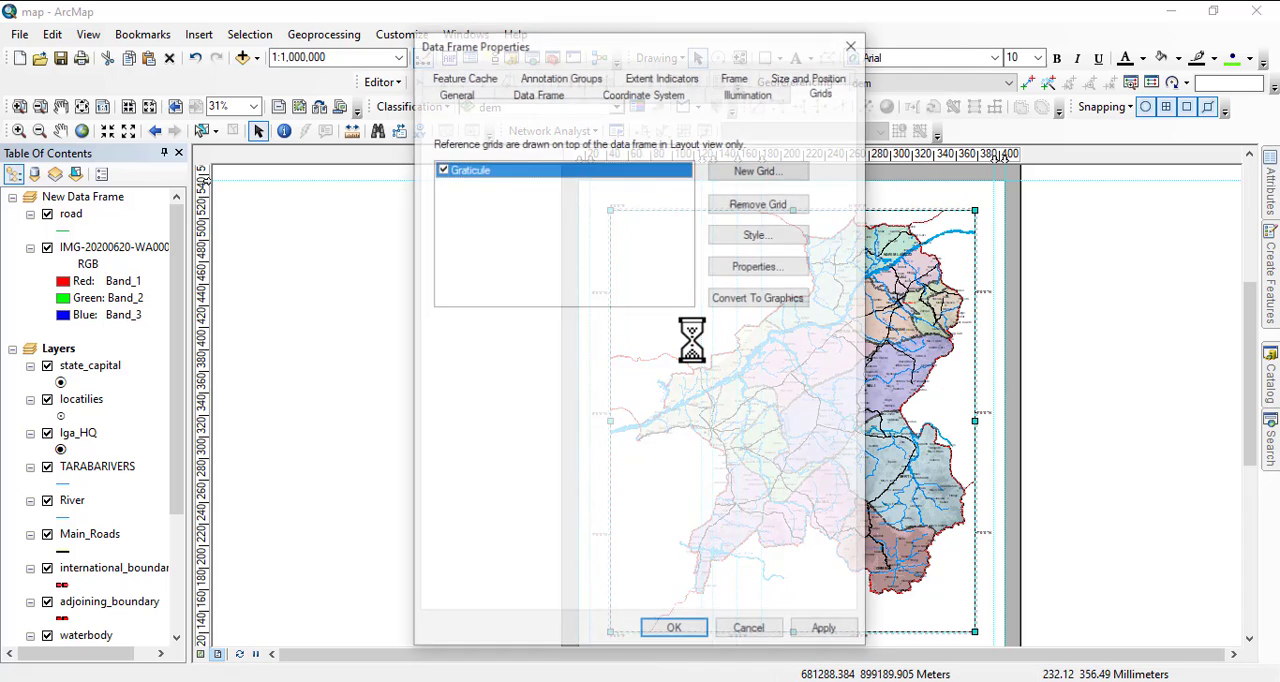
pyautogui.click(738, 268)
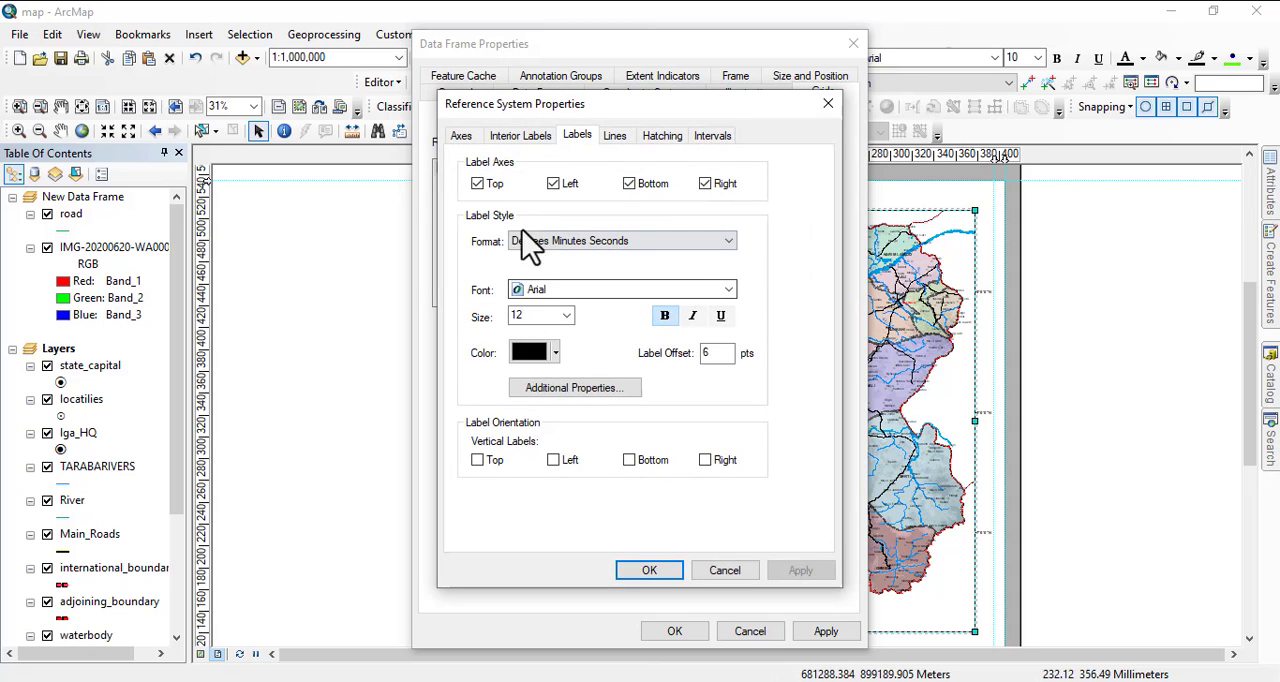
pyautogui.click(567, 316)
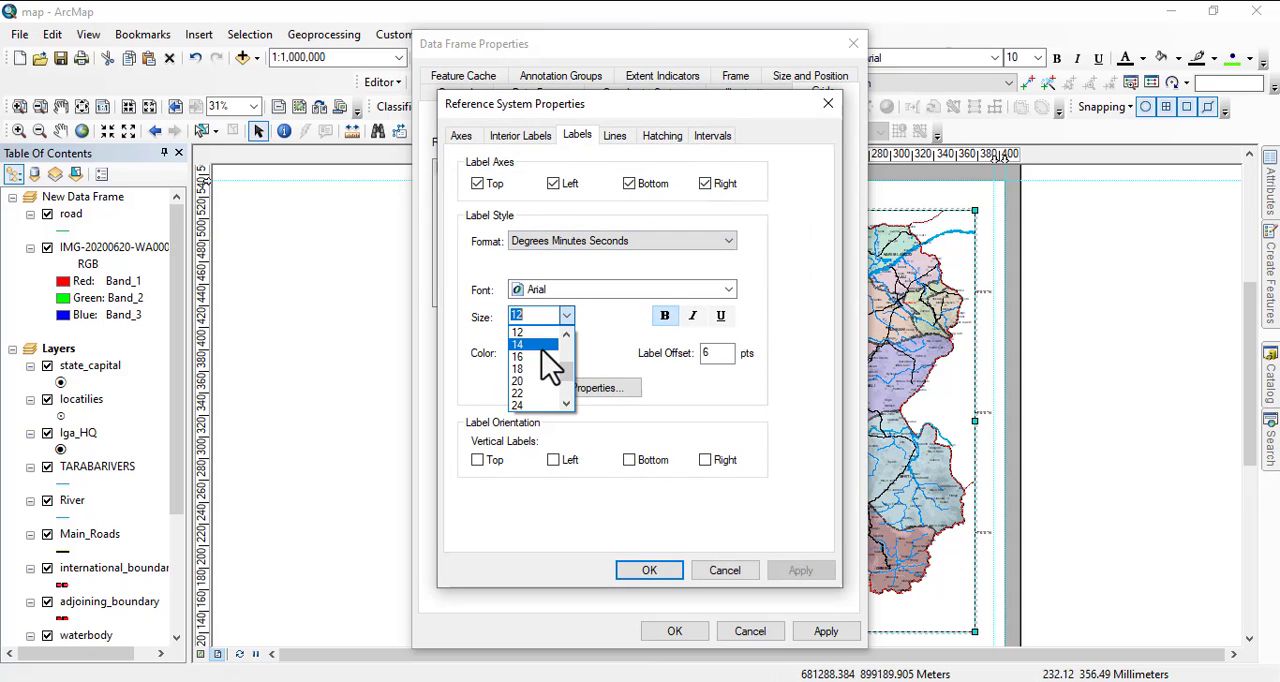
pyautogui.click(528, 370)
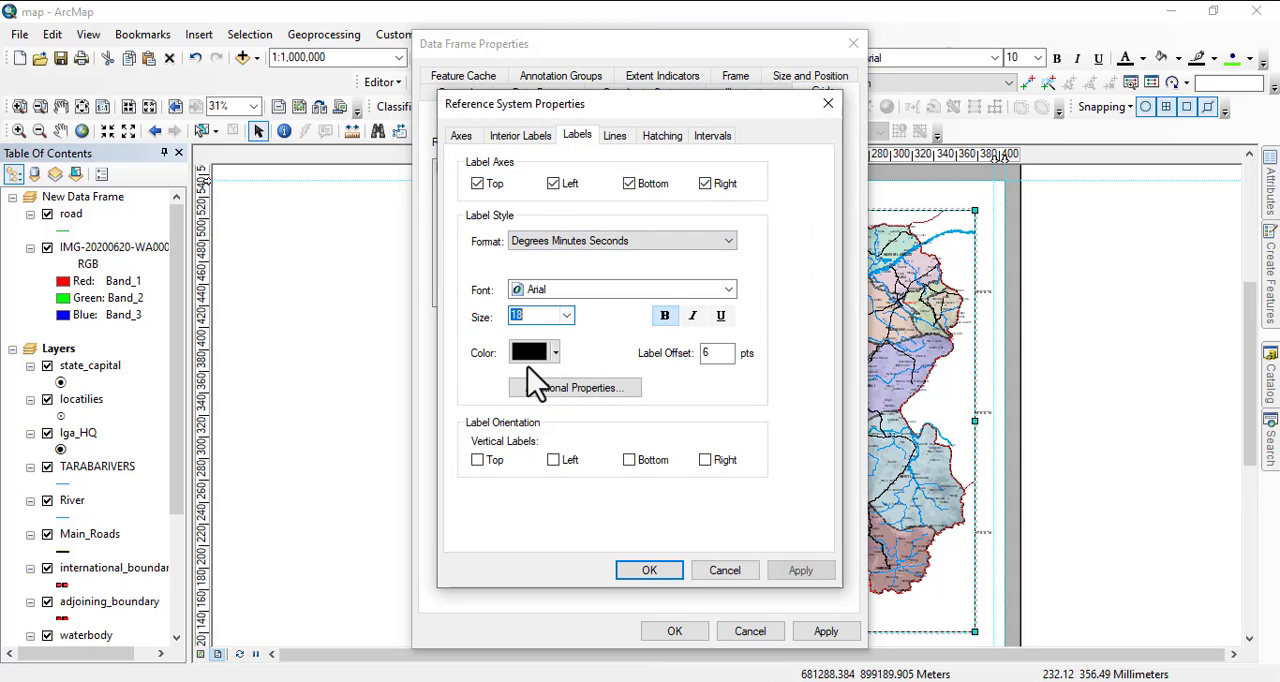
pyautogui.click(651, 571)
pyautogui.click(826, 633)
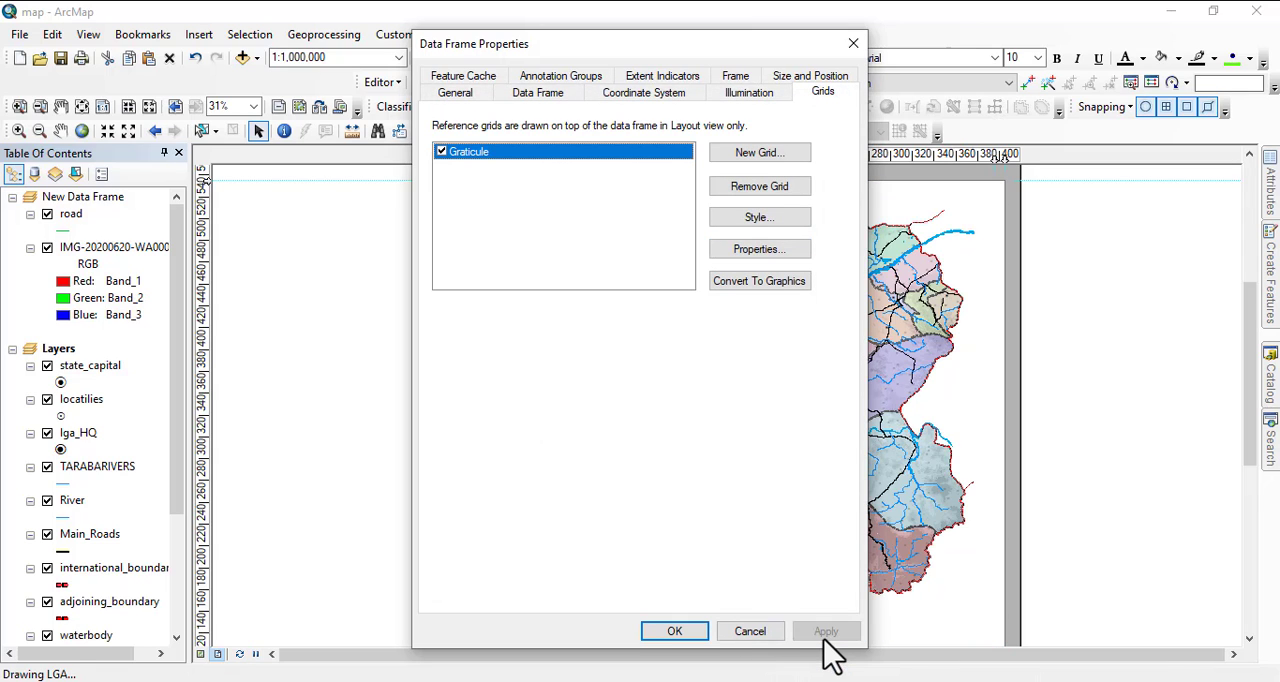
pyautogui.click(674, 632)
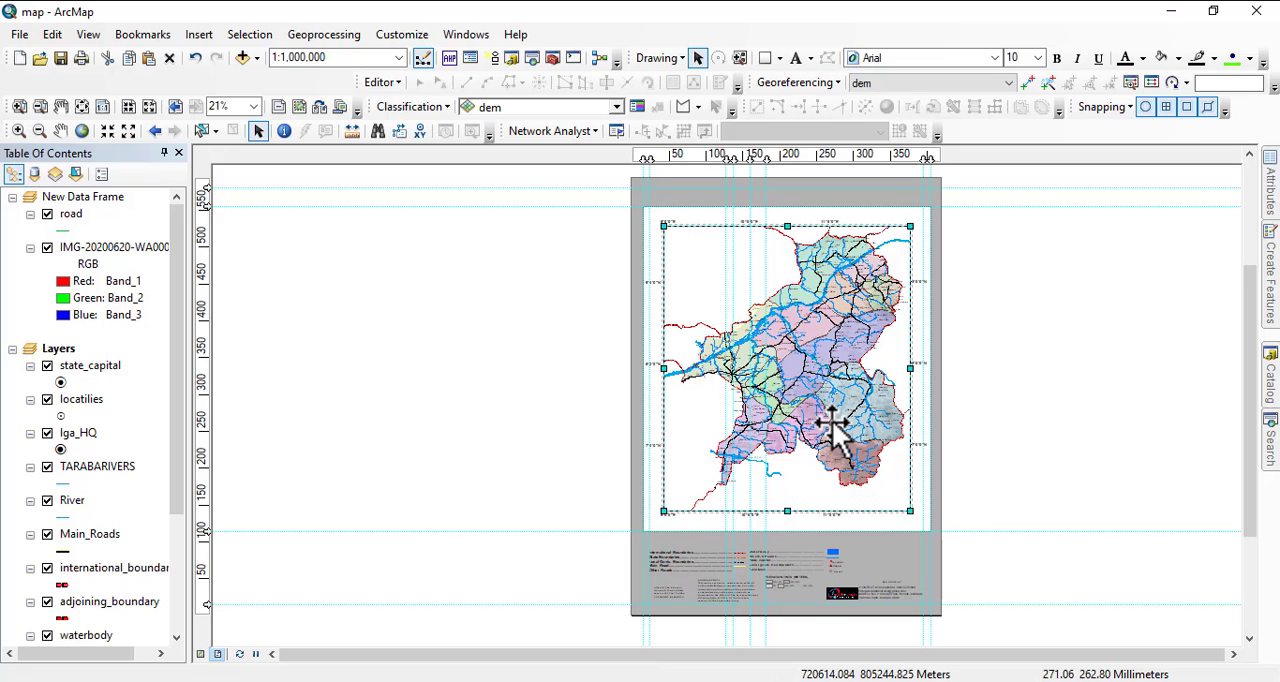
# Draw a rectangle about 390 by 99 mm around the legend area, from the lower edge of the white map area to the bottom guide.
pyautogui.moveTo(915, 556); pyautogui.dragTo(893, 463)
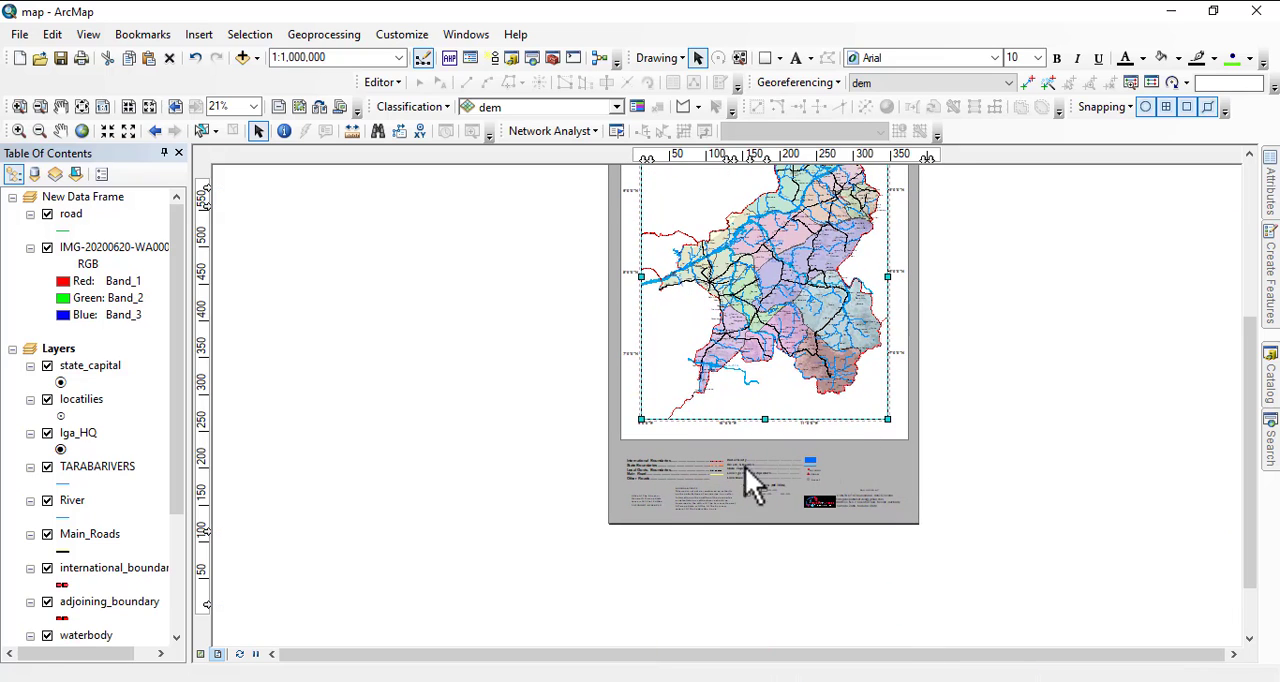
pyautogui.moveTo(739, 458); pyautogui.dragTo(850, 442)
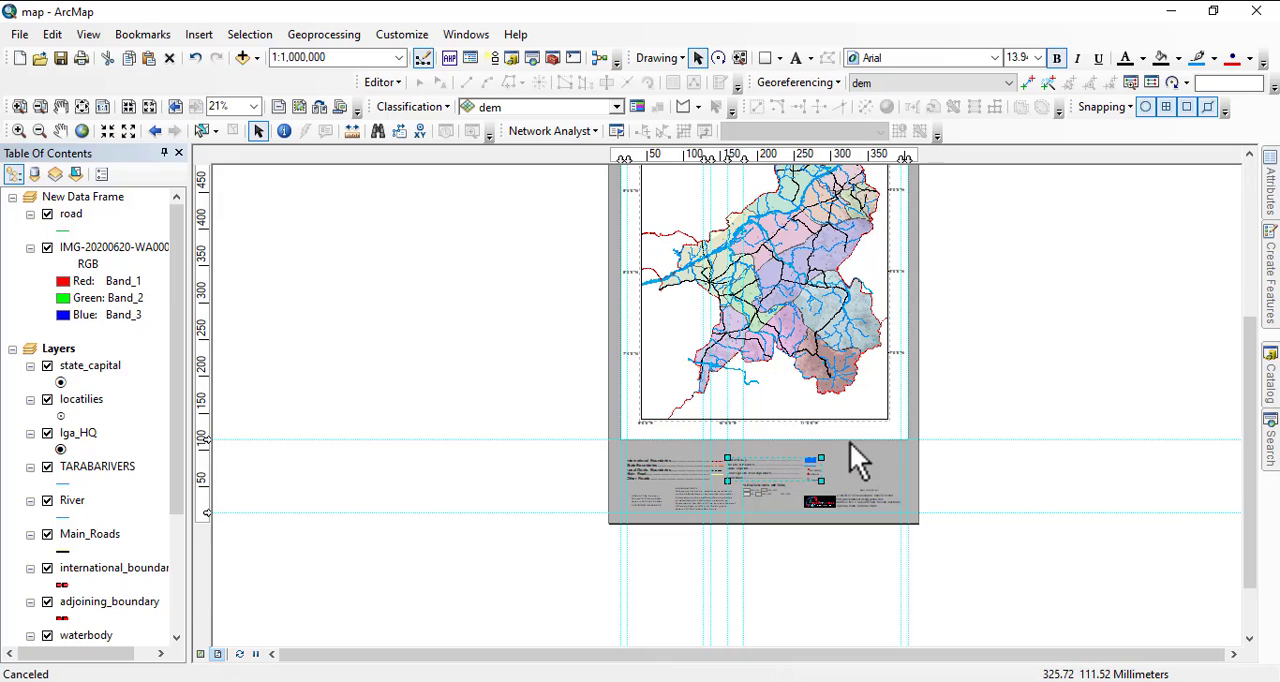
pyautogui.click(862, 452)
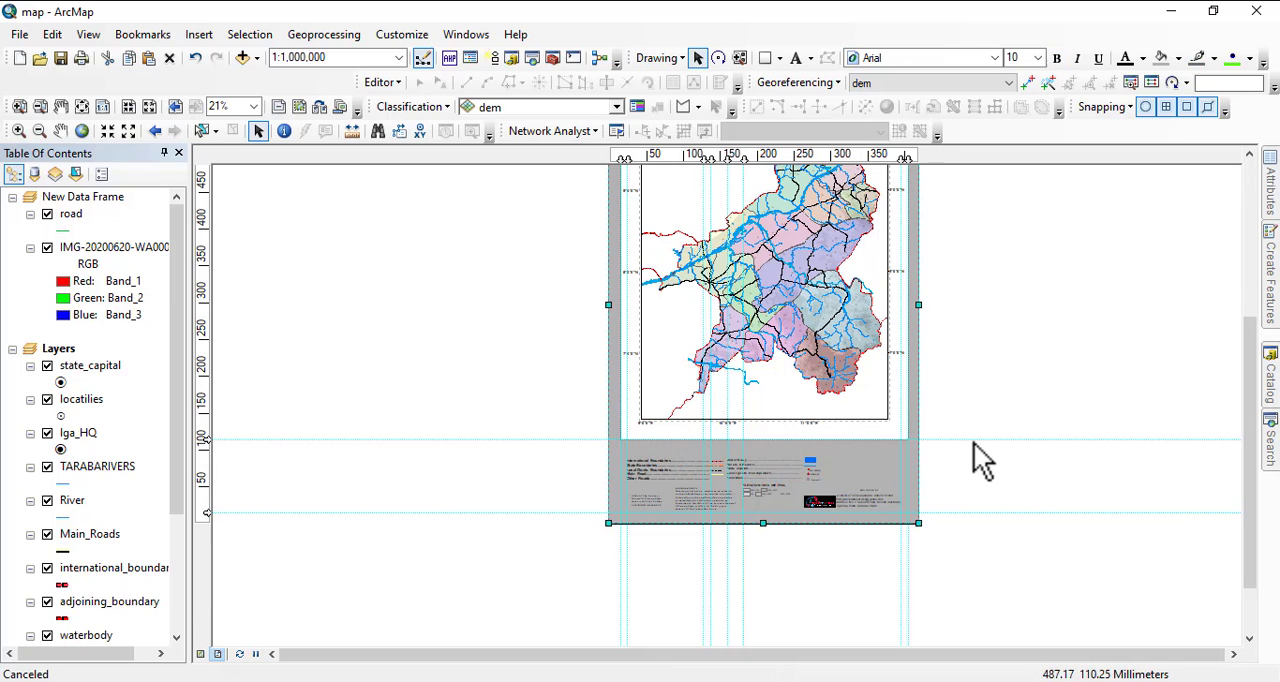
pyautogui.click(765, 60)
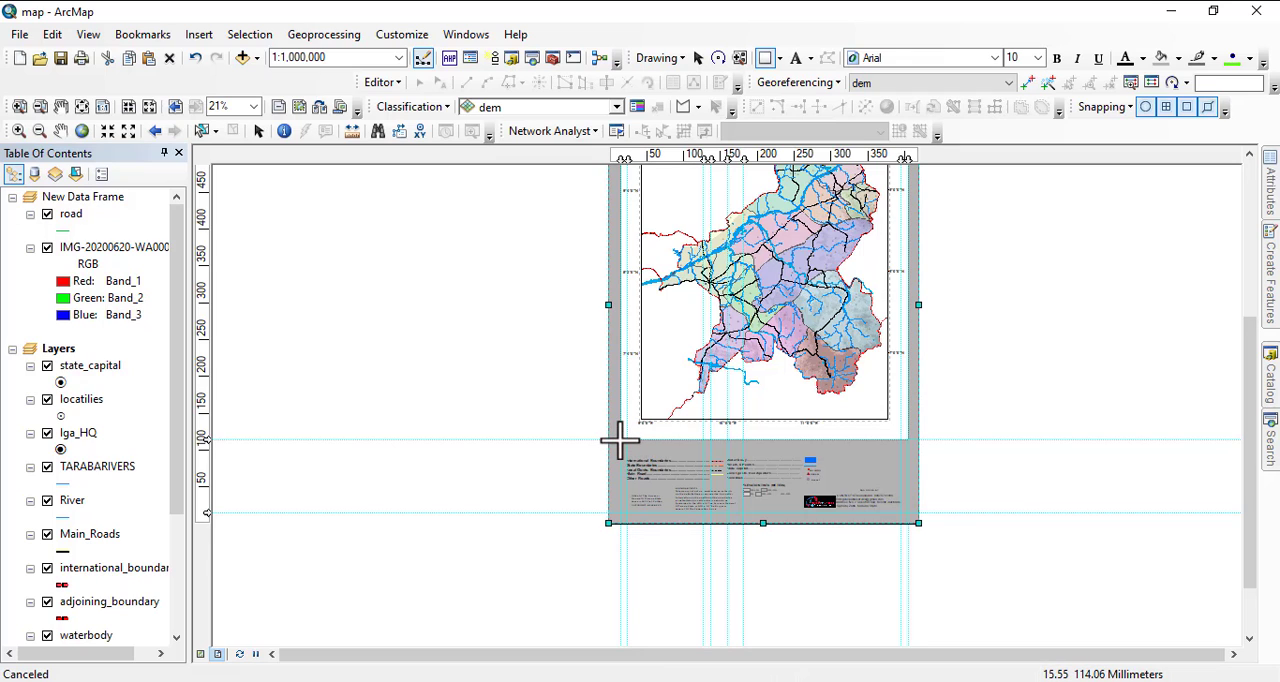
pyautogui.moveTo(620, 440); pyautogui.dragTo(899, 512)
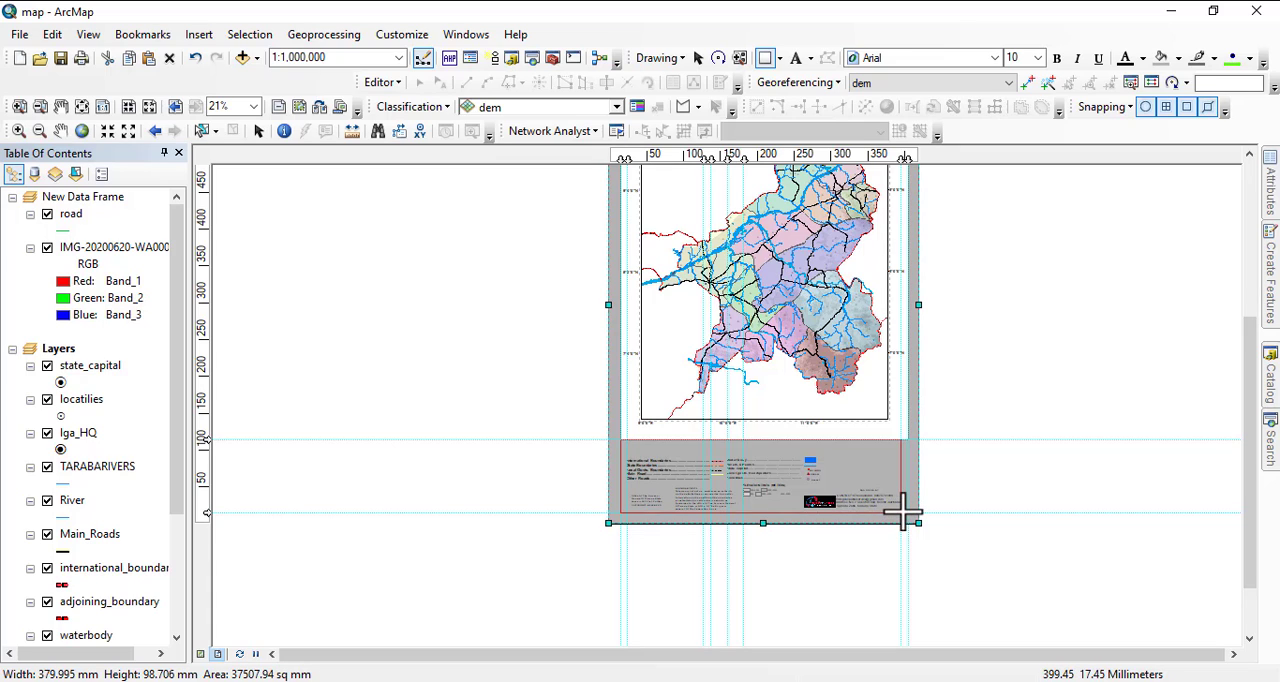
pyautogui.moveTo(903, 512); pyautogui.dragTo(909, 512)
# Set the fill colour of the new legend rectangle to white.
pyautogui.rightClick(718, 466)
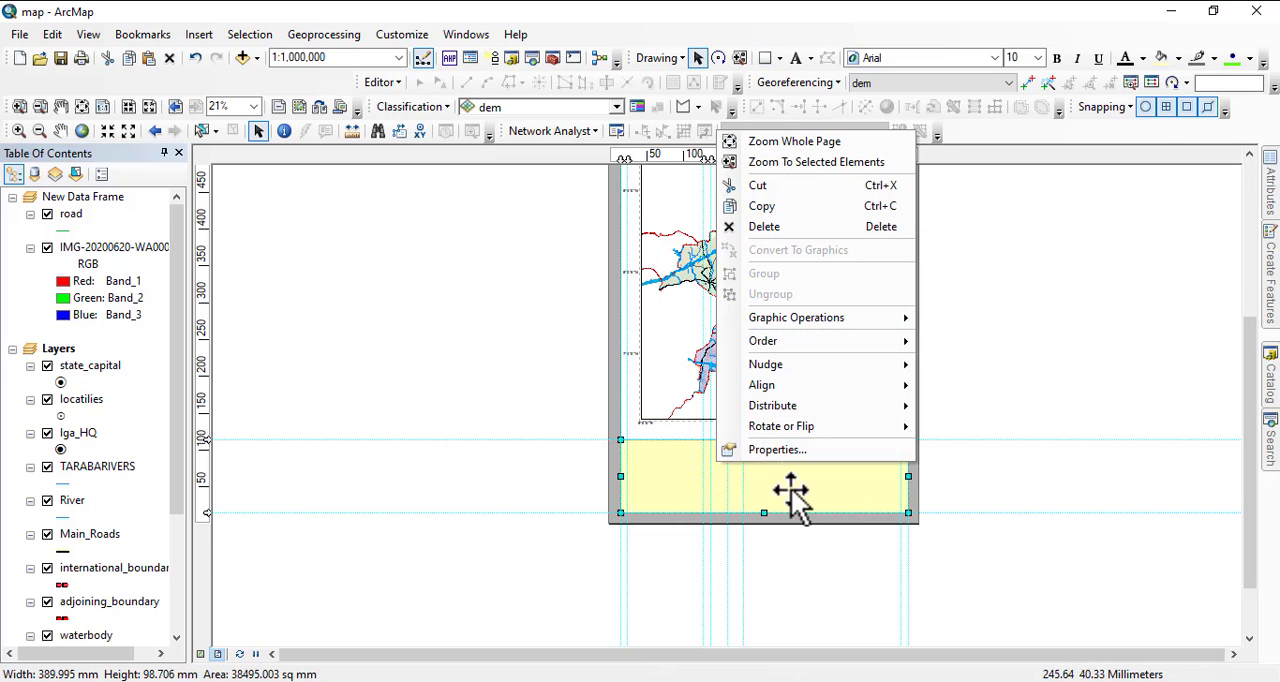
pyautogui.click(769, 454)
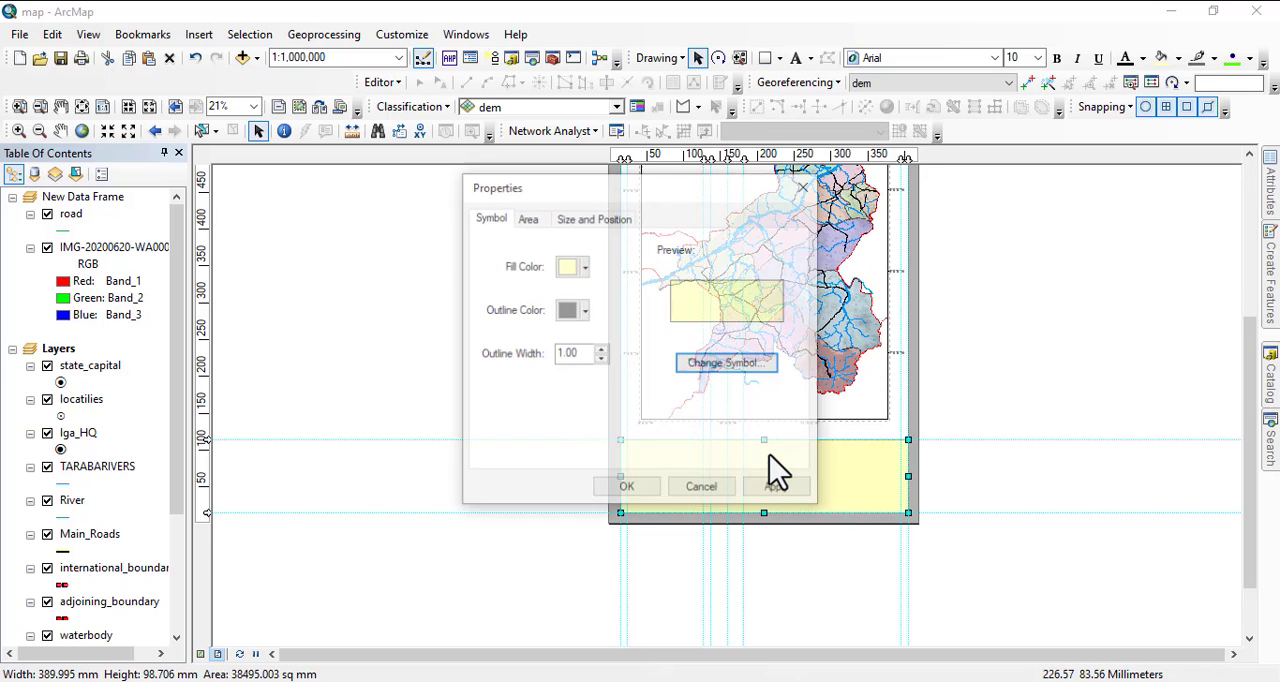
pyautogui.click(584, 266)
pyautogui.click(598, 294)
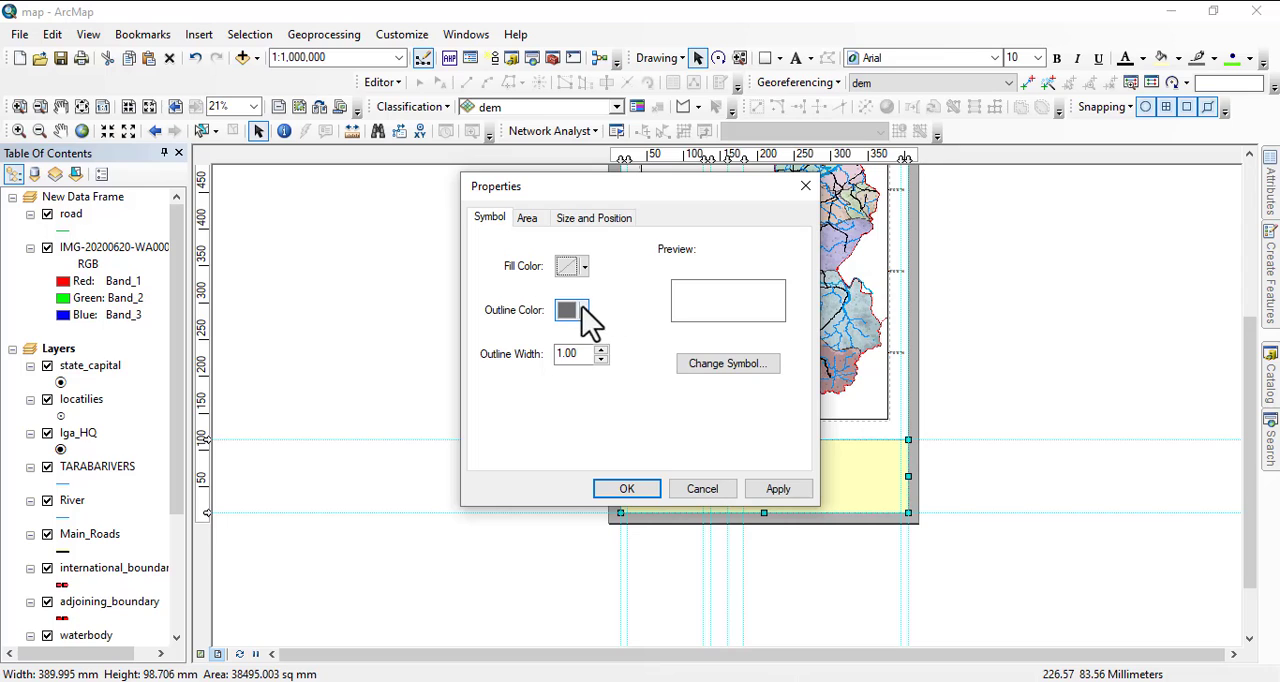
pyautogui.click(584, 266)
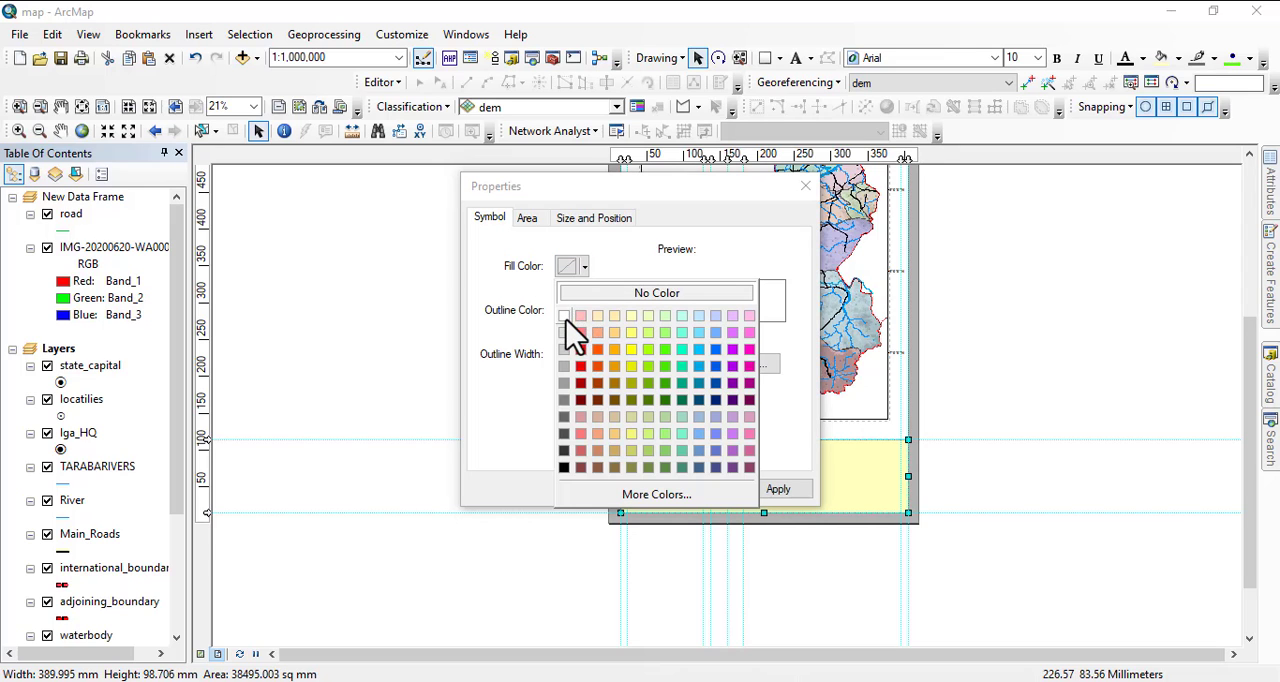
pyautogui.click(566, 321)
pyautogui.click(640, 489)
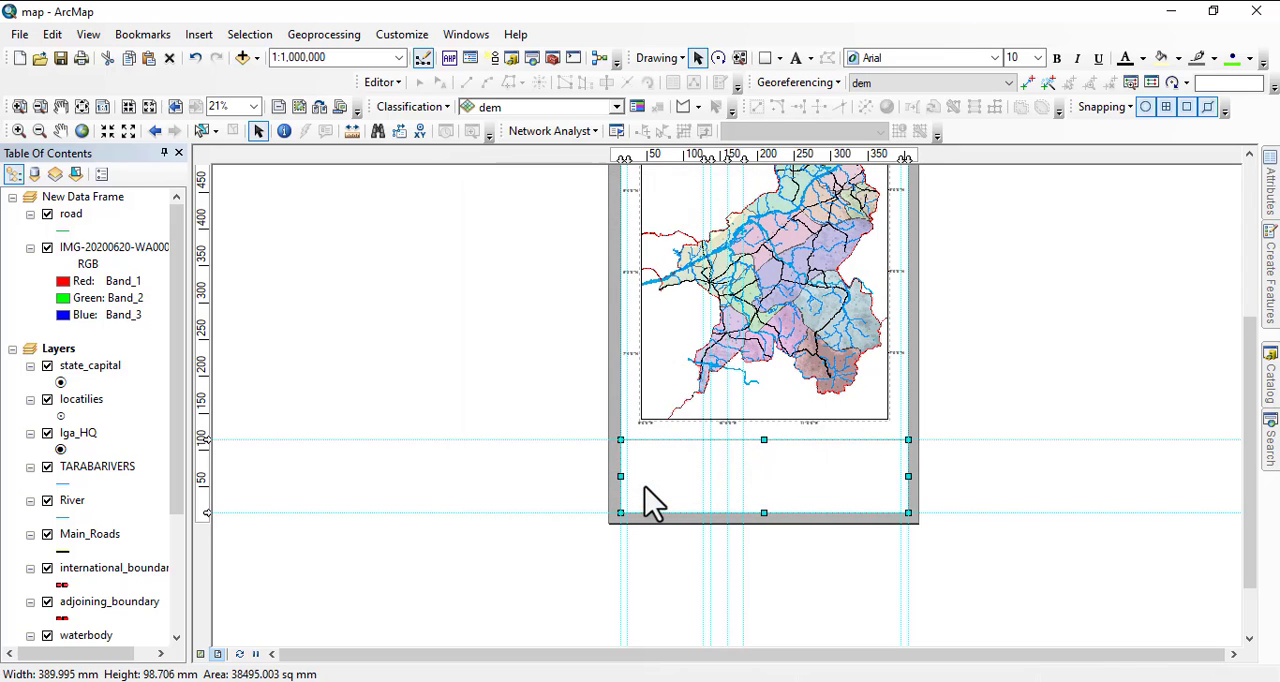
# Send the white legend rectangle to the back, then send the grey page background rectangle behind it.
pyautogui.rightClick(759, 470)
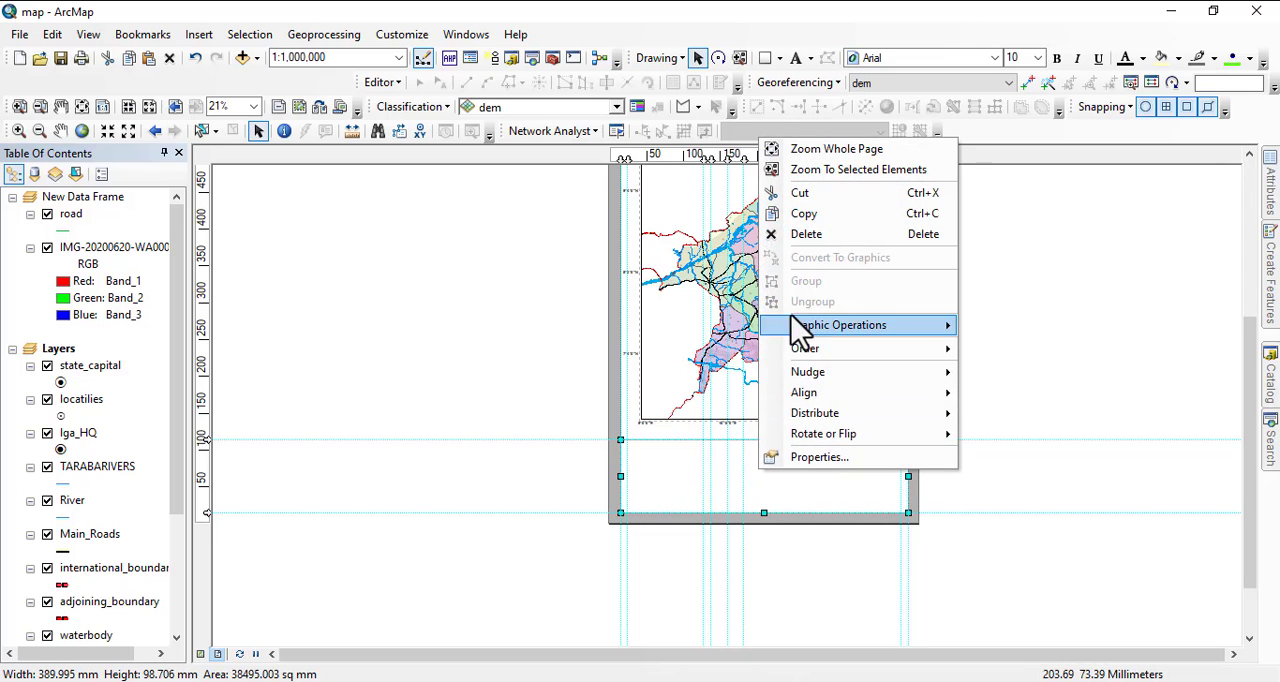
pyautogui.moveTo(817, 351)
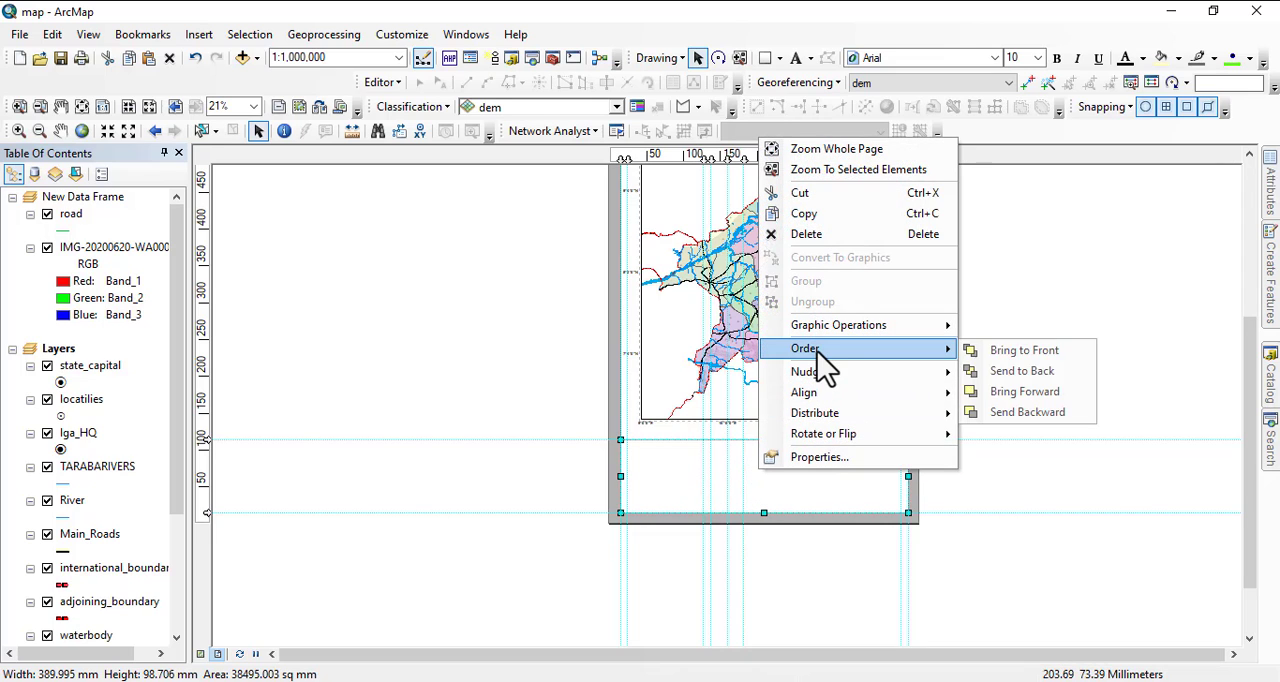
pyautogui.click(1021, 371)
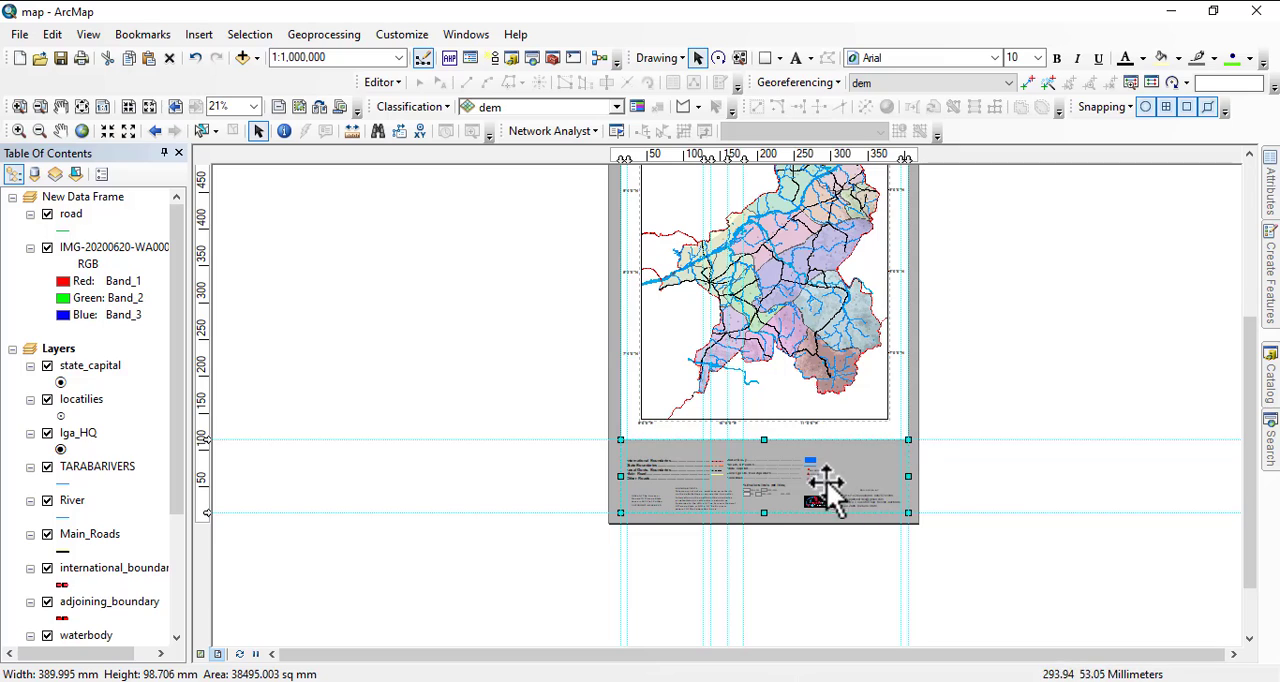
pyautogui.click(915, 458)
pyautogui.rightClick(915, 458)
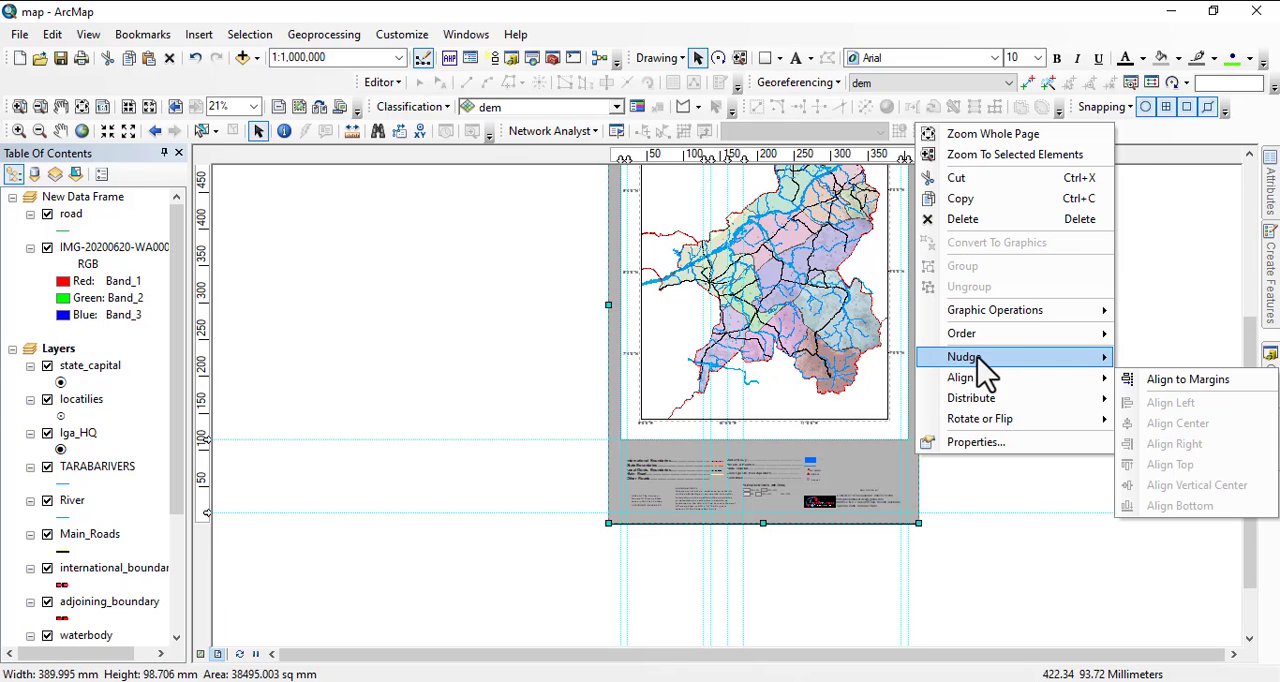
pyautogui.moveTo(977, 337)
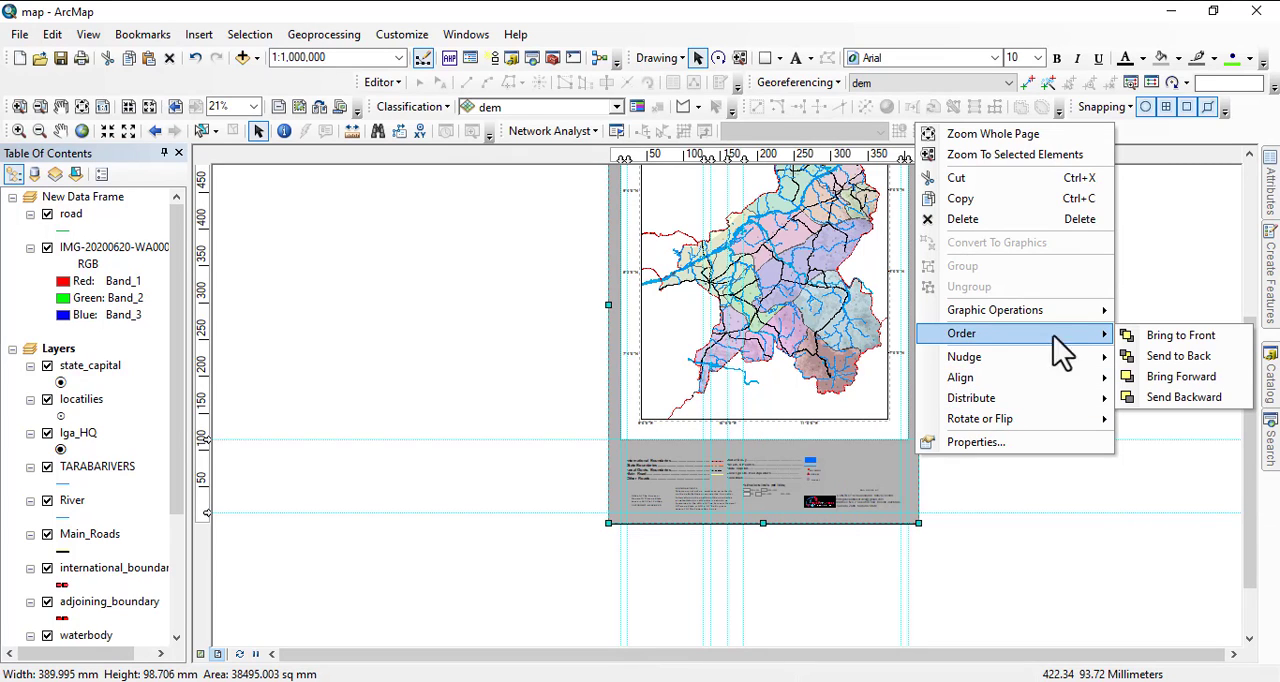
pyautogui.click(1170, 356)
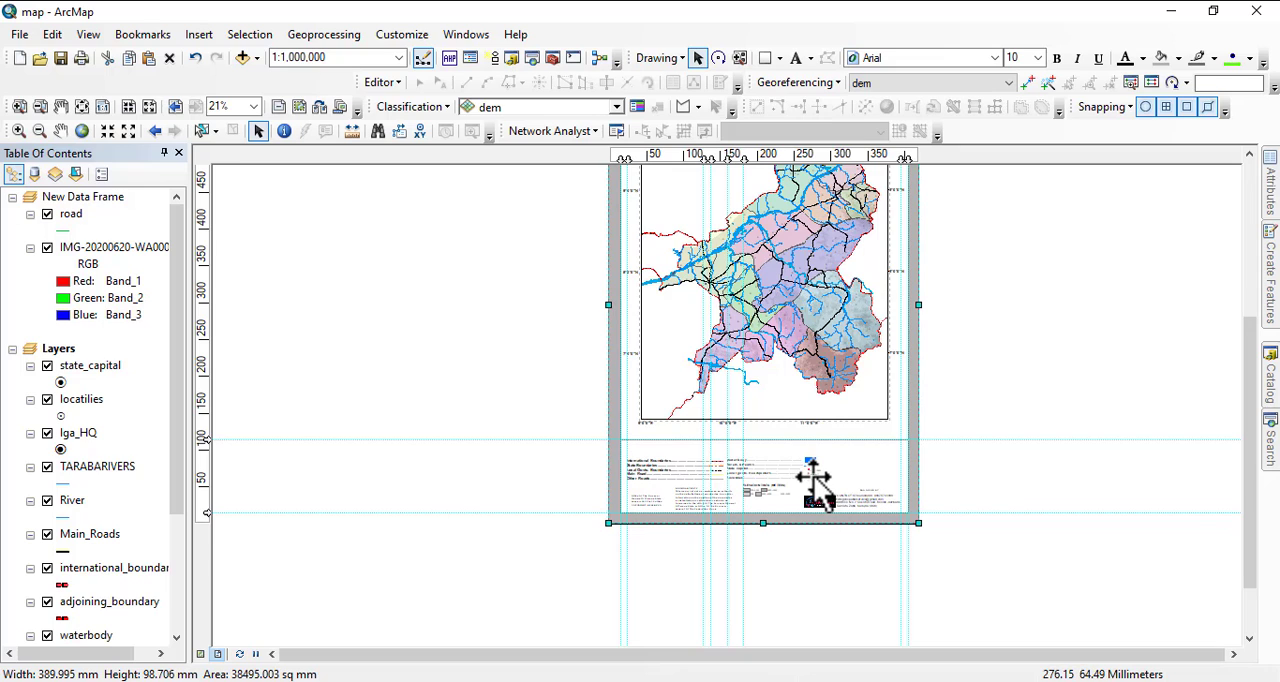
# Start inserting a north arrow into the layout and try the ESRI North 7 style.
pyautogui.scroll(-2, 757, 557)
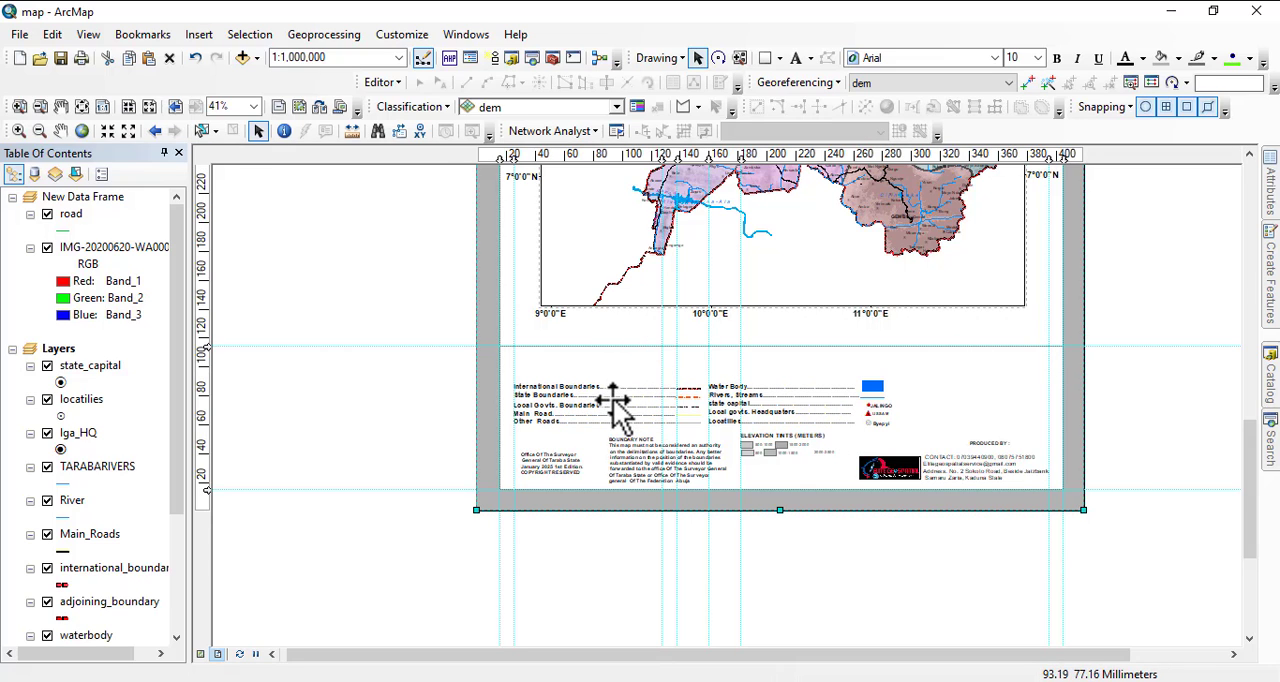
pyautogui.moveTo(613, 403); pyautogui.dragTo(610, 397)
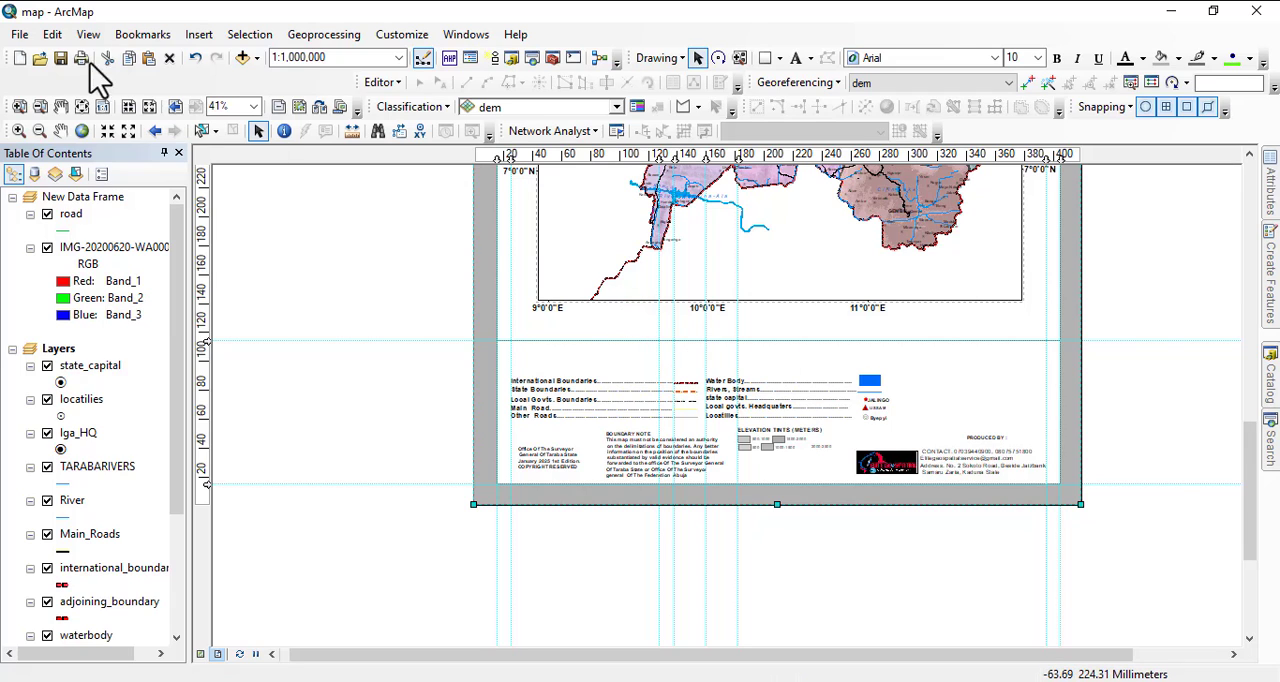
pyautogui.click(198, 35)
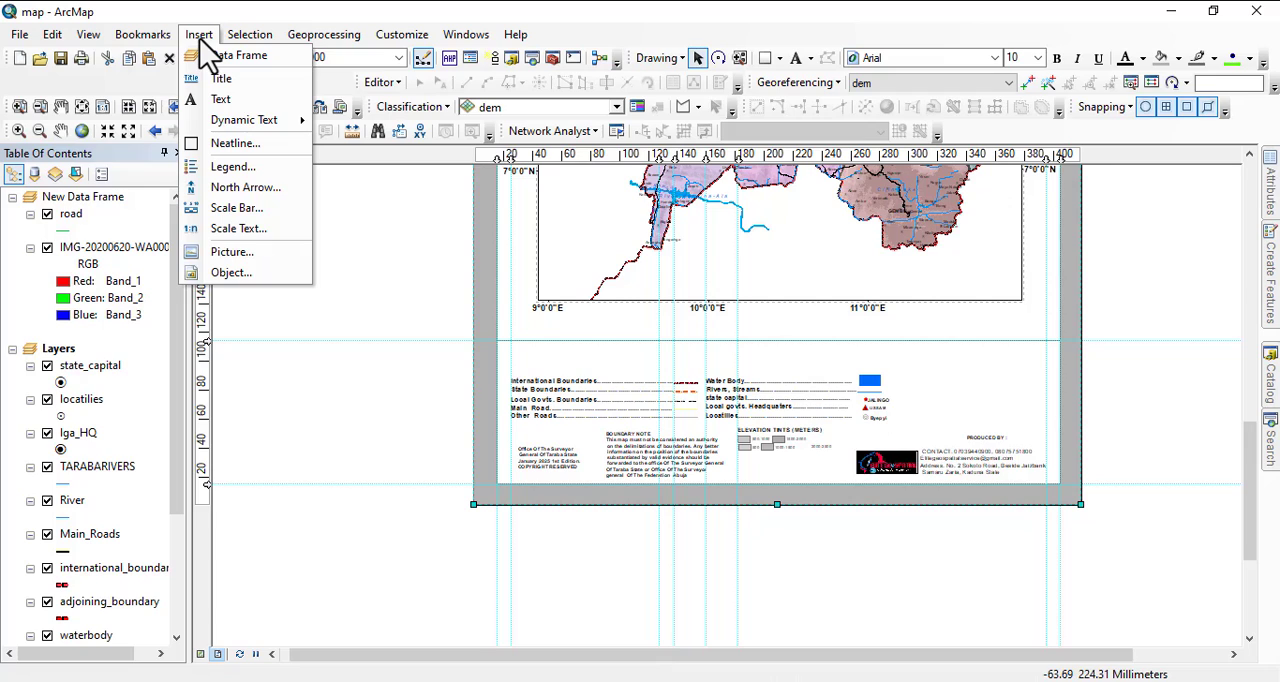
pyautogui.click(237, 189)
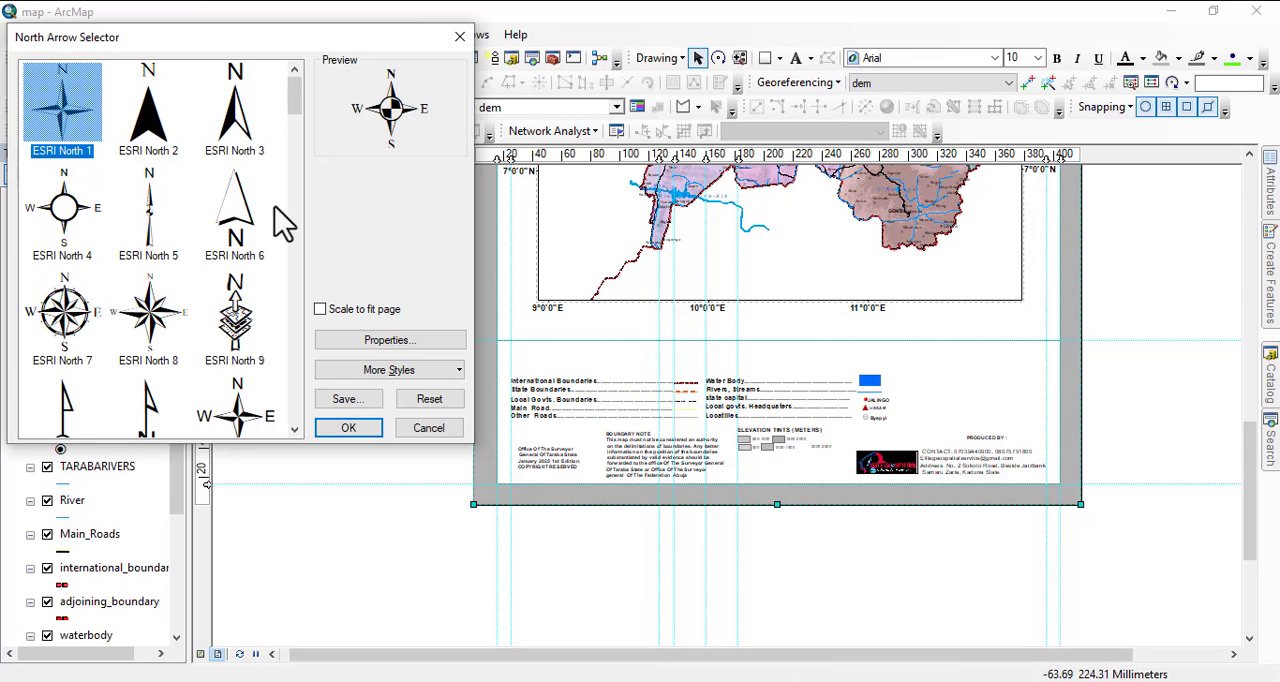
pyautogui.scroll(-10, 165, 325)
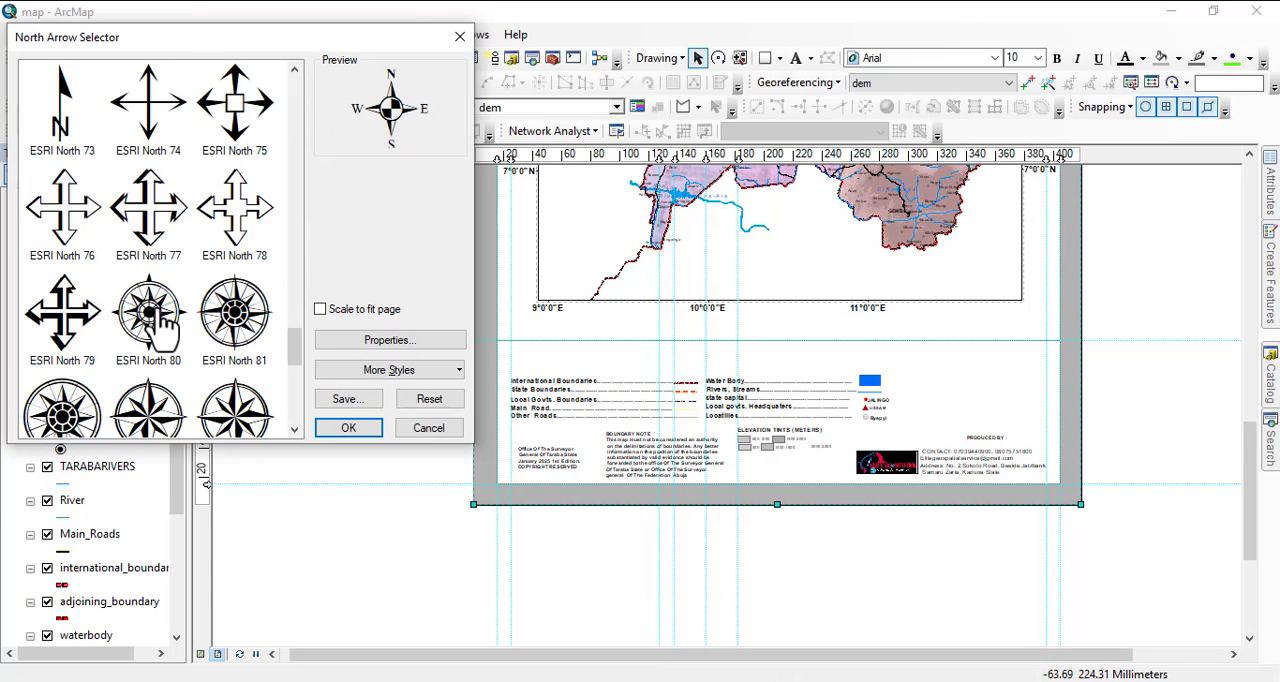
pyautogui.scroll(-3, 155, 325)
pyautogui.scroll(10, 155, 318)
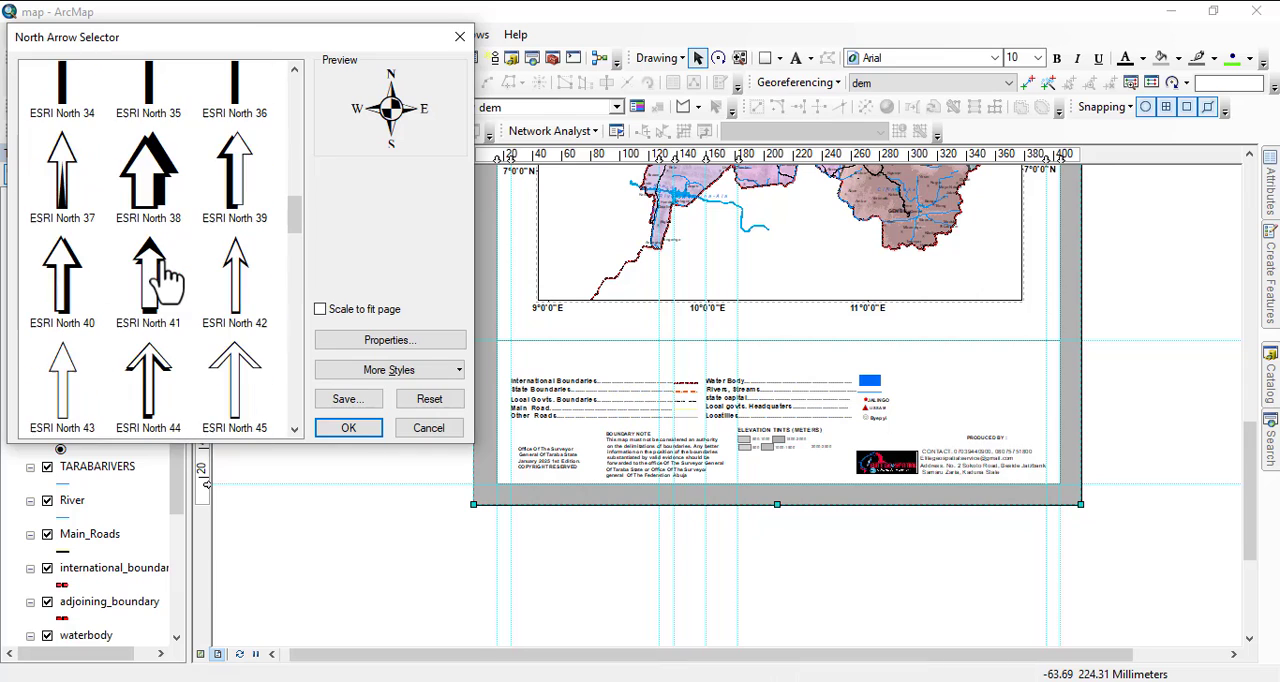
pyautogui.scroll(1, 180, 288)
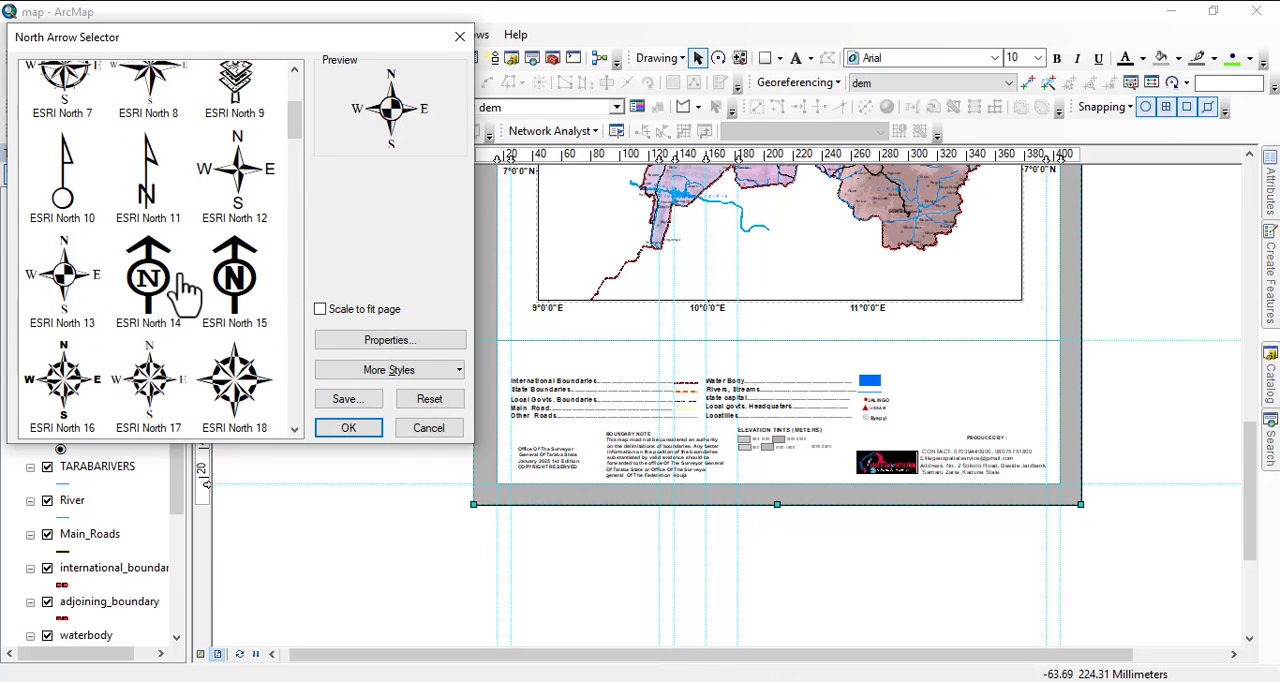
pyautogui.scroll(1, 150, 300)
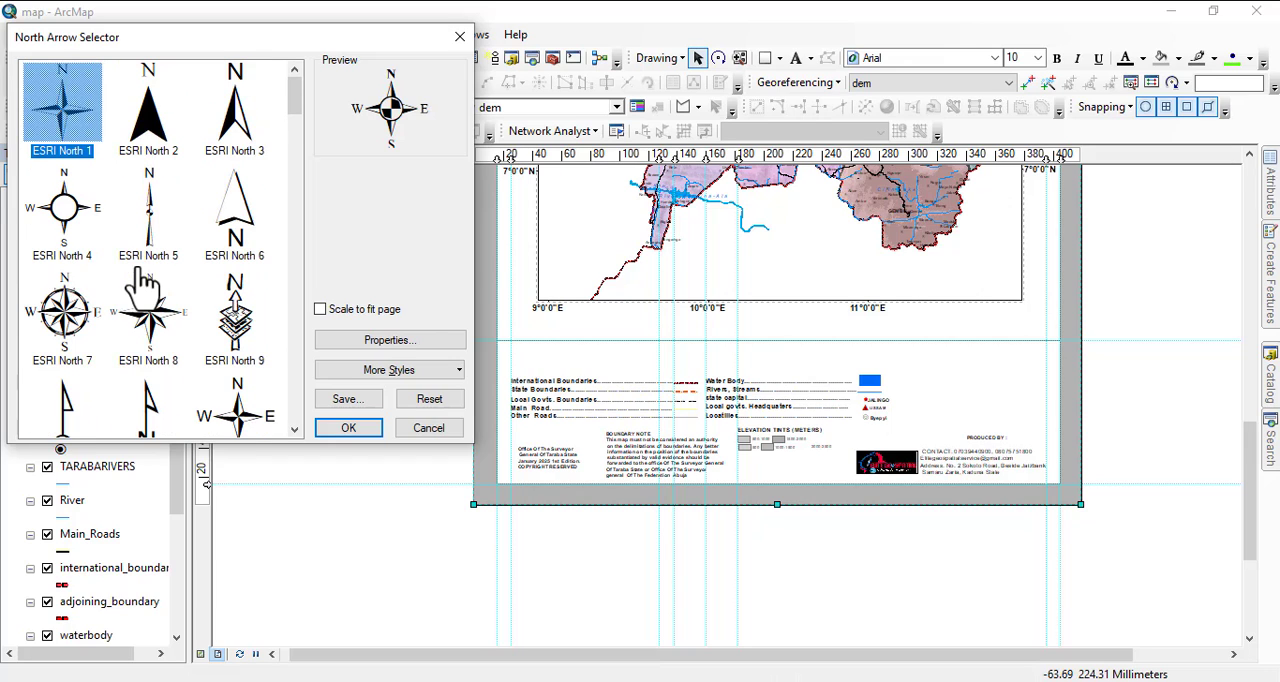
pyautogui.click(68, 312)
# Look through the remaining north arrow styles for a suitable compass design.
pyautogui.scroll(-1, 230, 345)
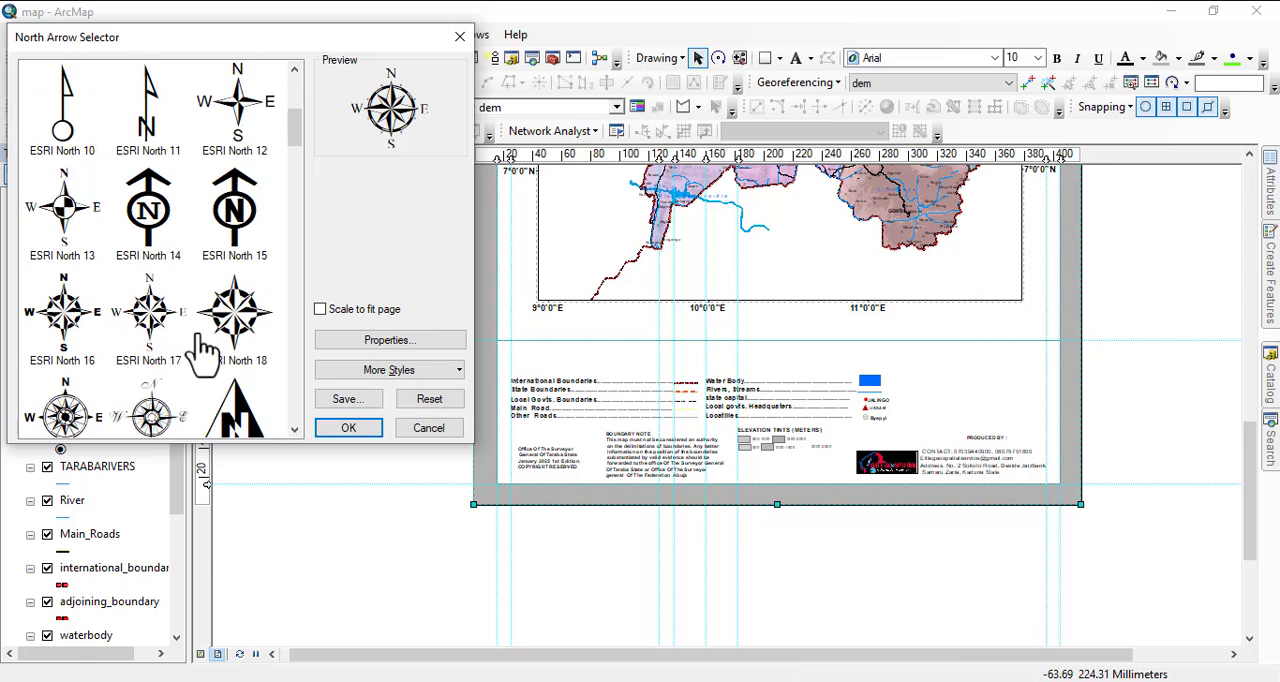
pyautogui.scroll(-1, 137, 370)
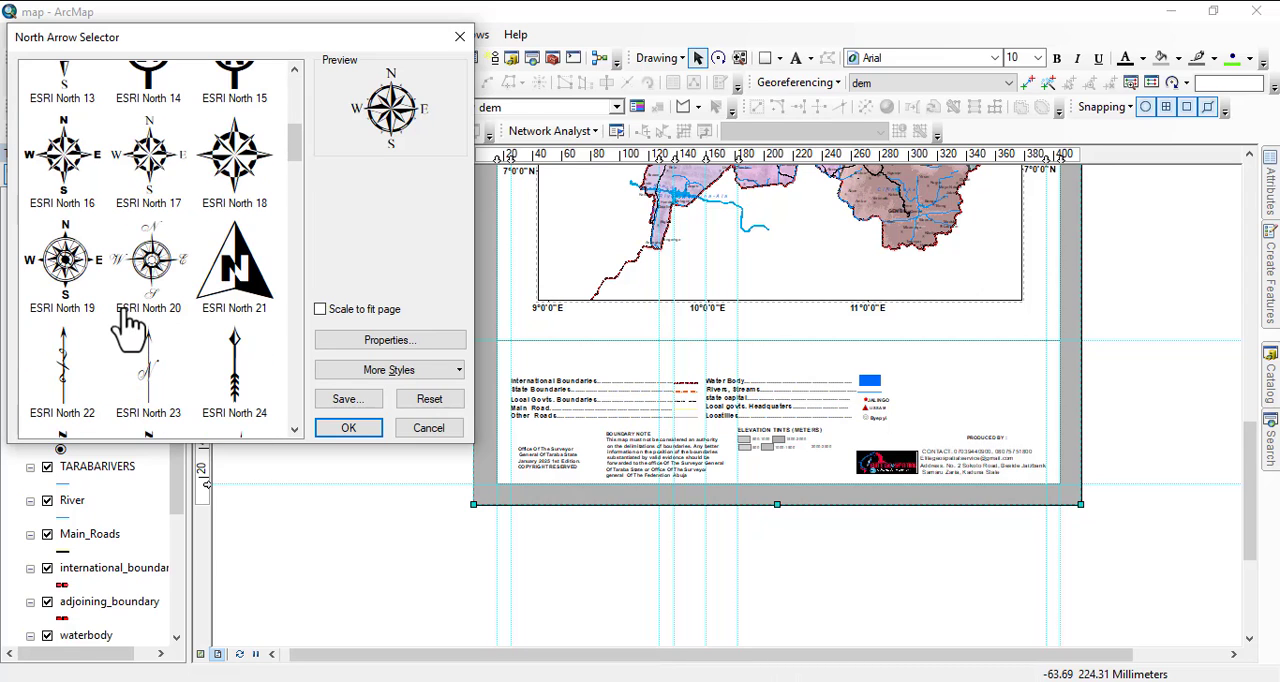
pyautogui.scroll(-3, 128, 325)
pyautogui.scroll(7, 148, 337)
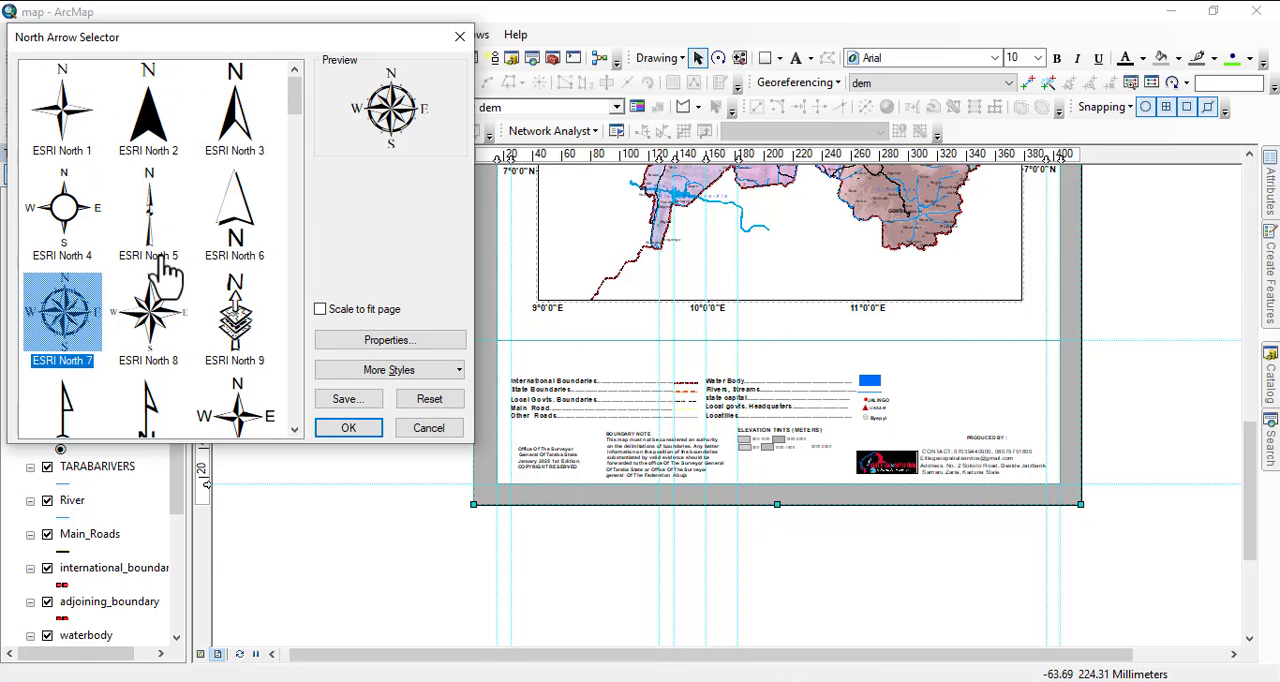
pyautogui.scroll(-3, 195, 305)
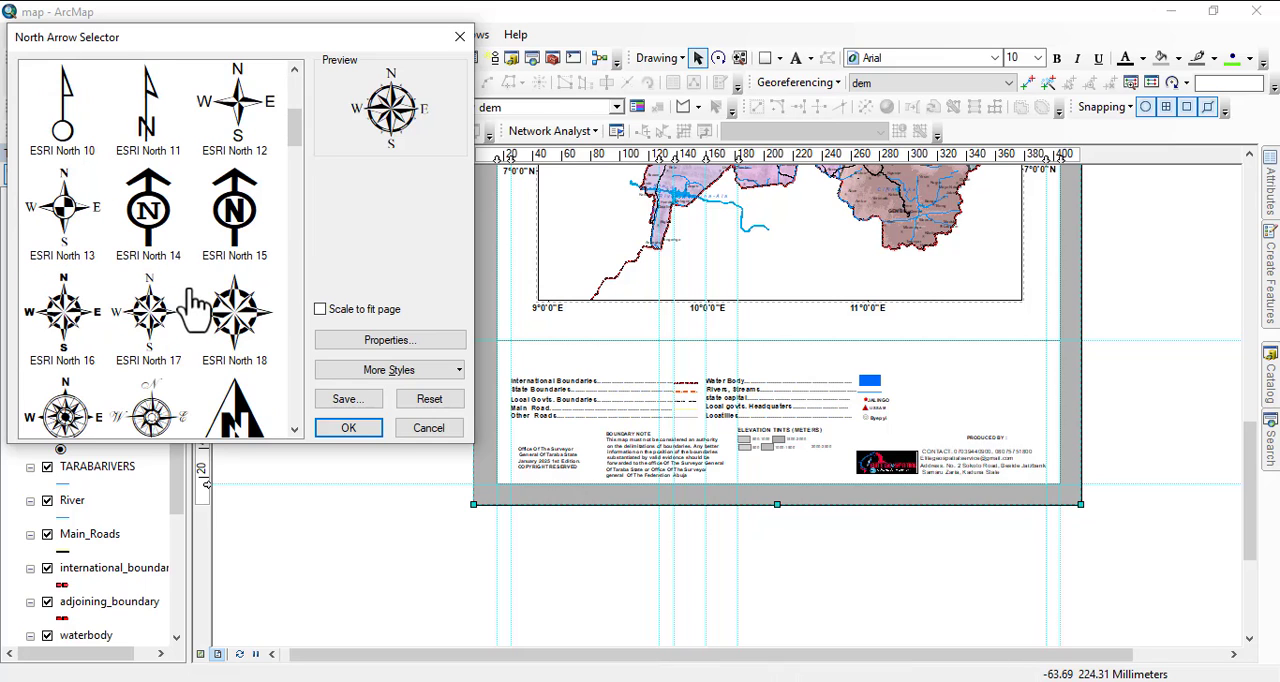
pyautogui.scroll(-16, 172, 350)
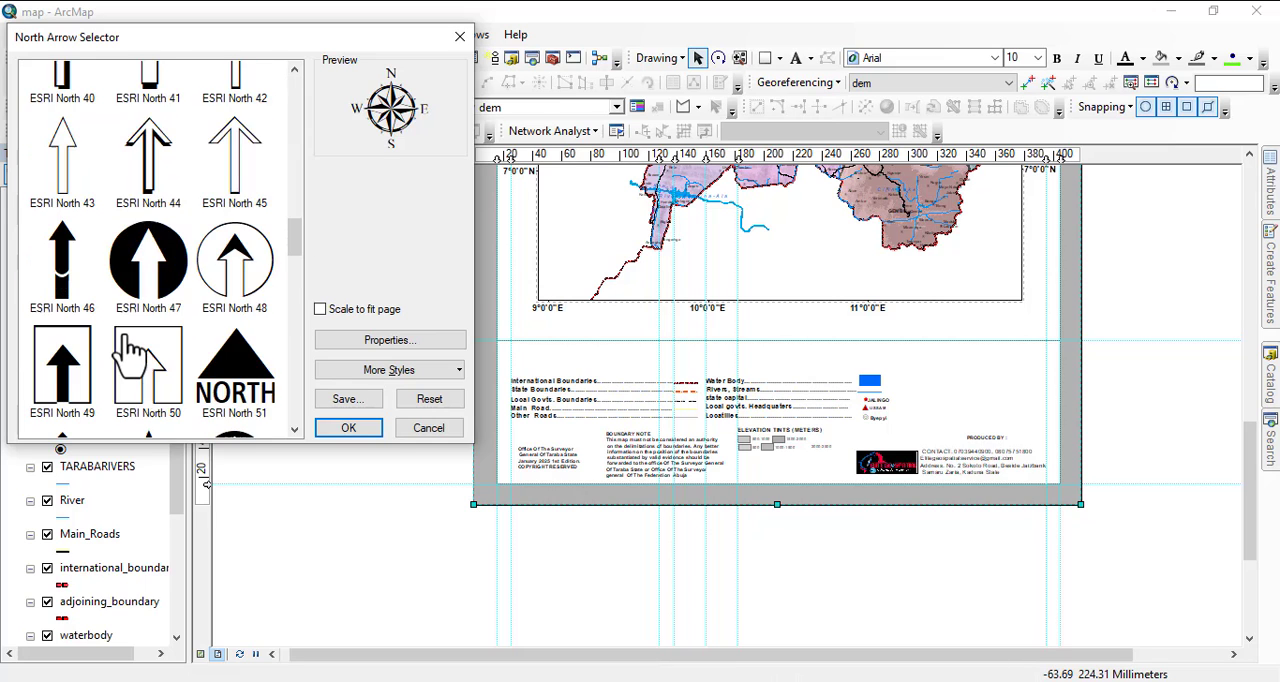
pyautogui.scroll(3, 130, 355)
pyautogui.scroll(-5, 130, 350)
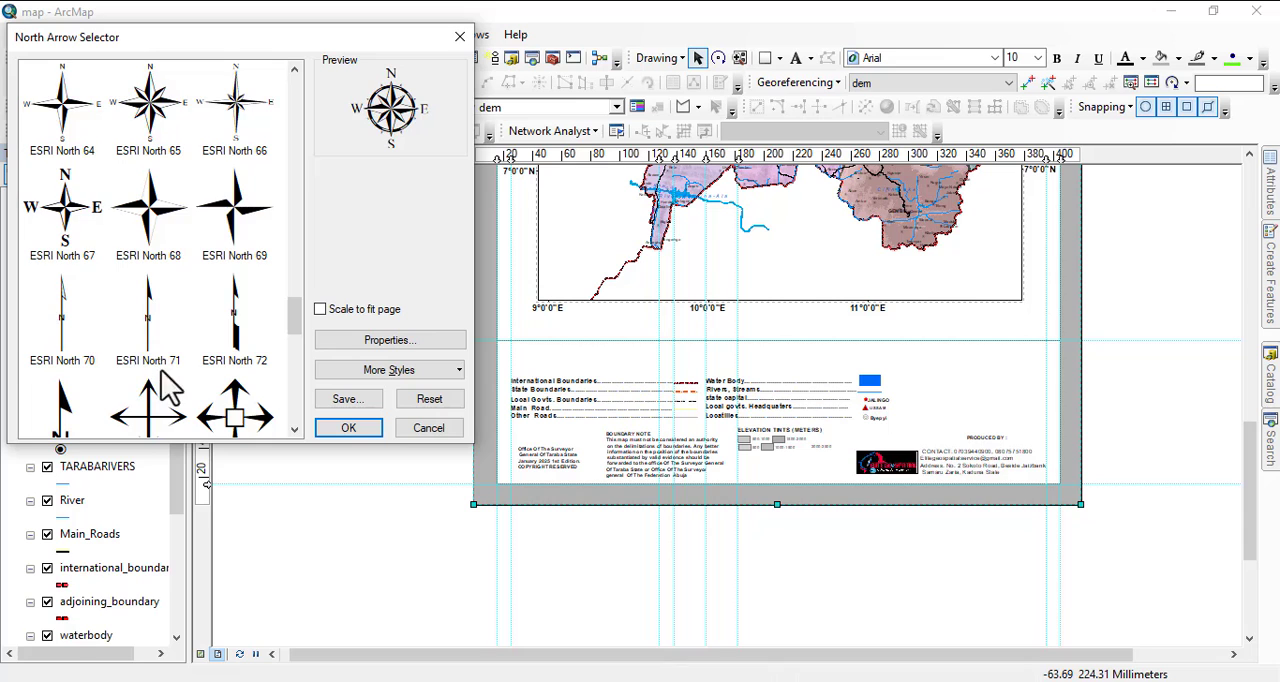
pyautogui.scroll(-3, 150, 370)
pyautogui.scroll(-4, 155, 360)
pyautogui.scroll(-1, 158, 340)
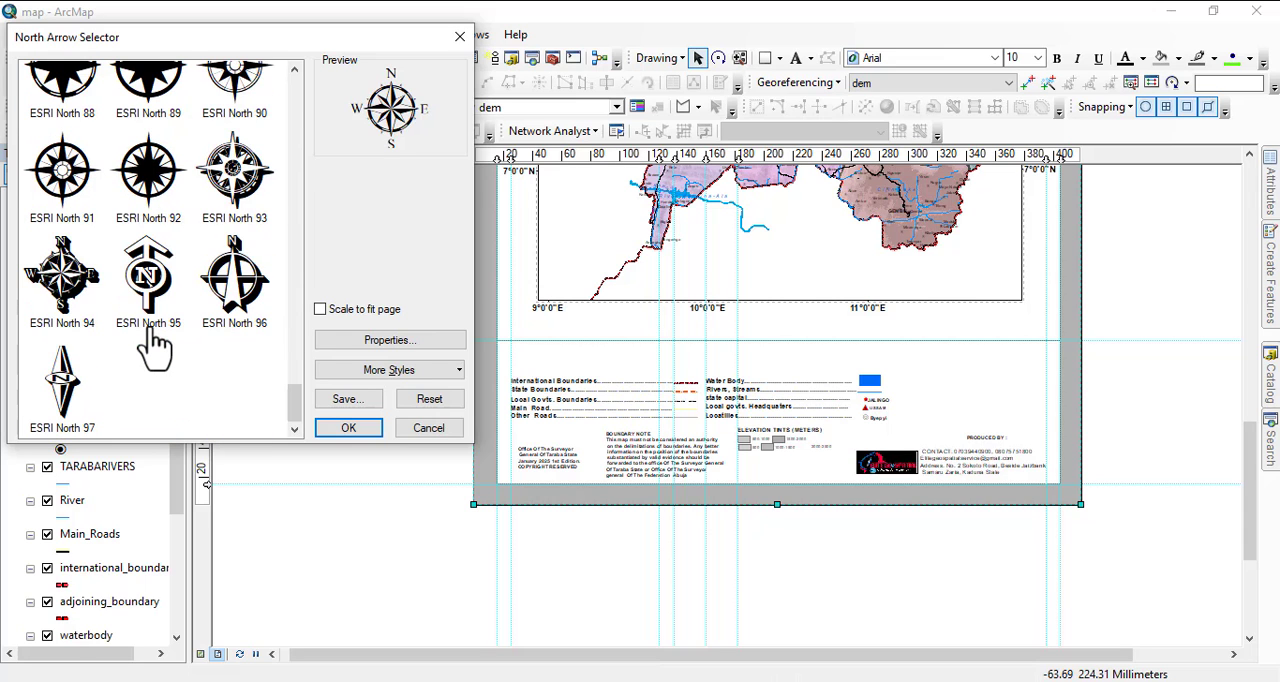
# Choose the ESRI North 62 compass style and insert the north arrow into the layout.
pyautogui.scroll(3, 158, 338)
pyautogui.scroll(2, 140, 320)
pyautogui.scroll(3, 140, 320)
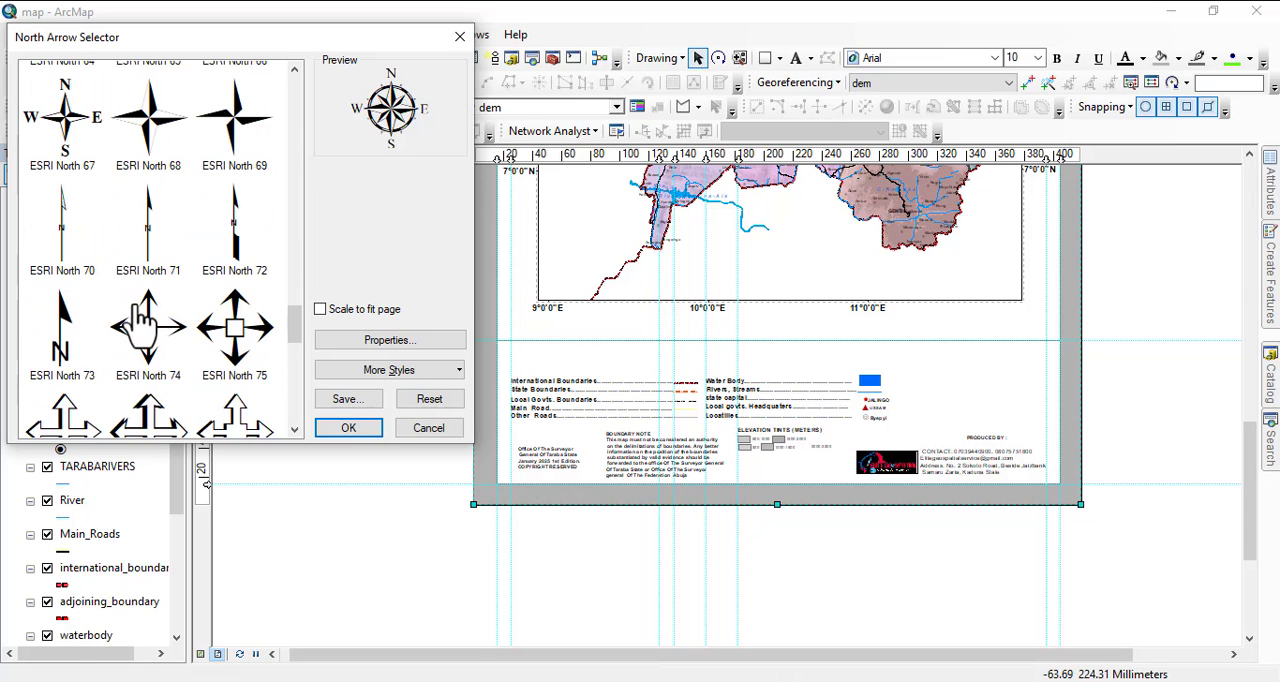
pyautogui.scroll(2, 140, 320)
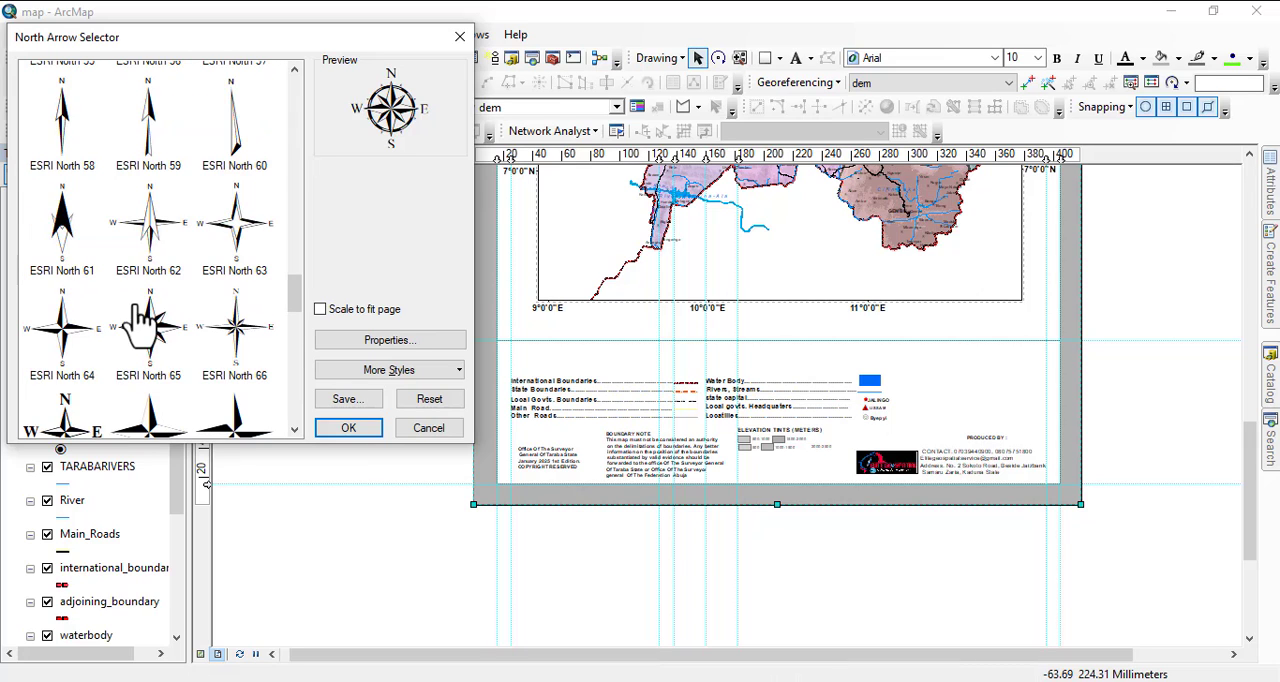
pyautogui.scroll(3, 212, 340)
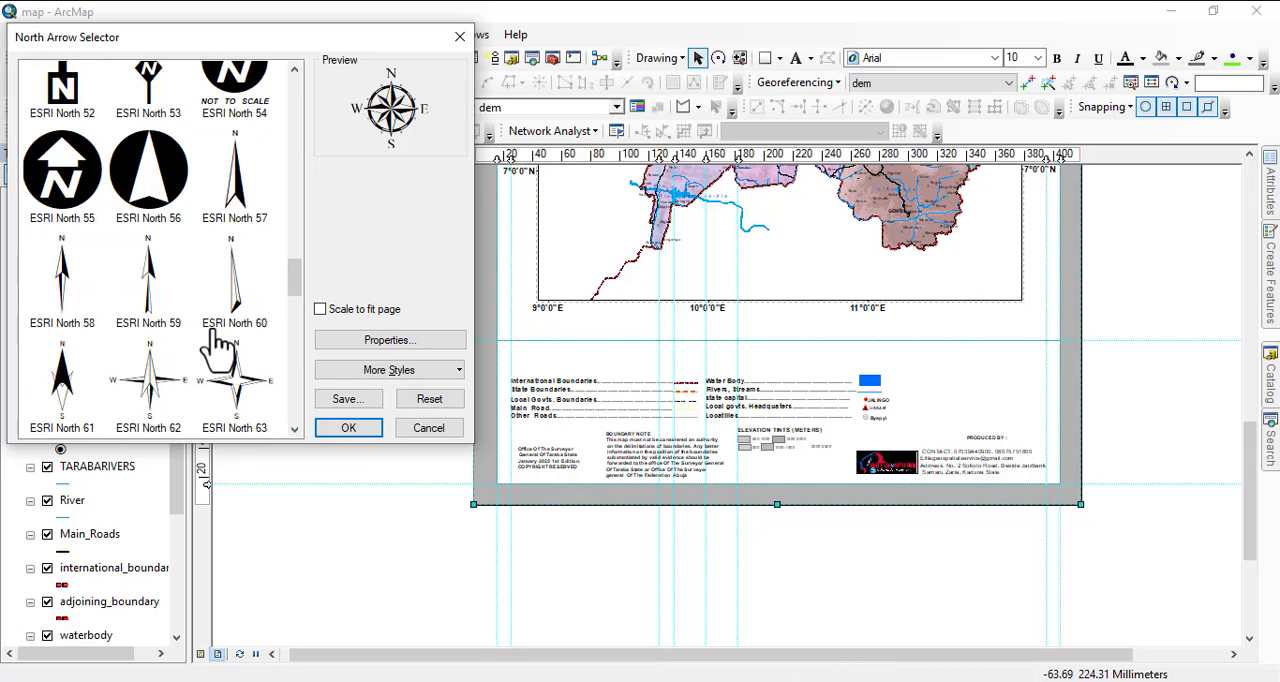
pyautogui.click(155, 380)
pyautogui.click(364, 432)
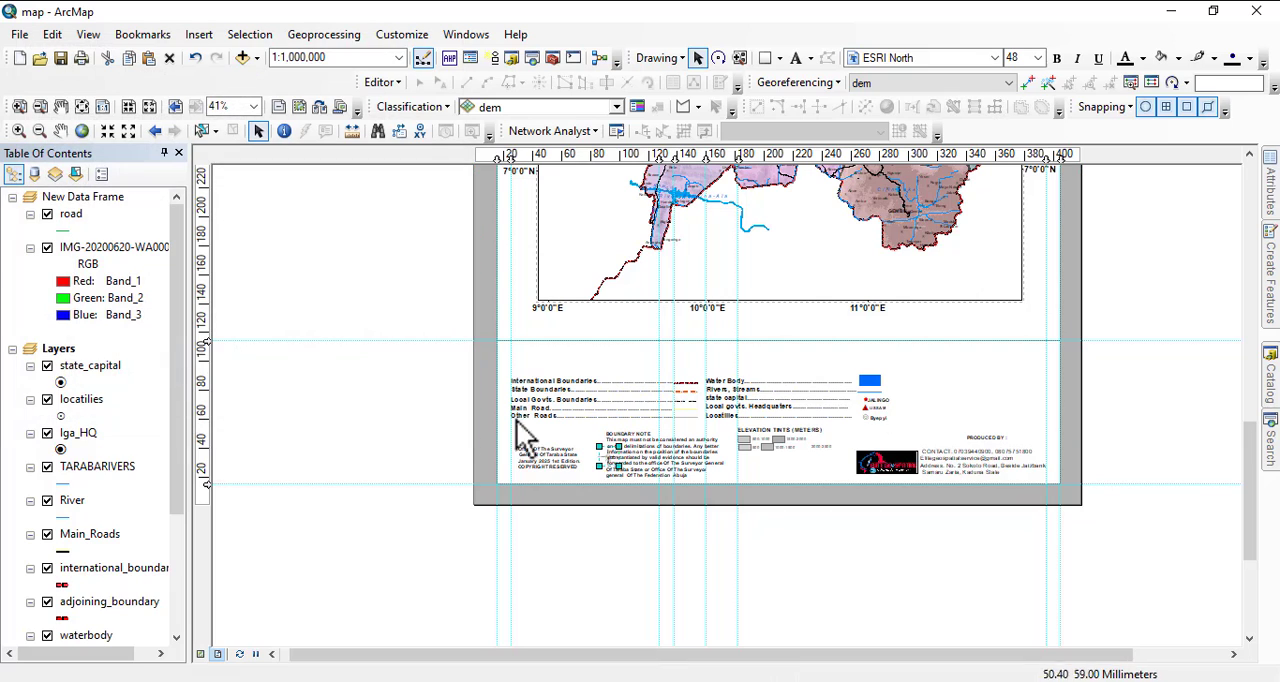
# Enlarge the north arrow and move it into the upper-right corner of the legend area.
pyautogui.moveTo(619, 444); pyautogui.dragTo(633, 432)
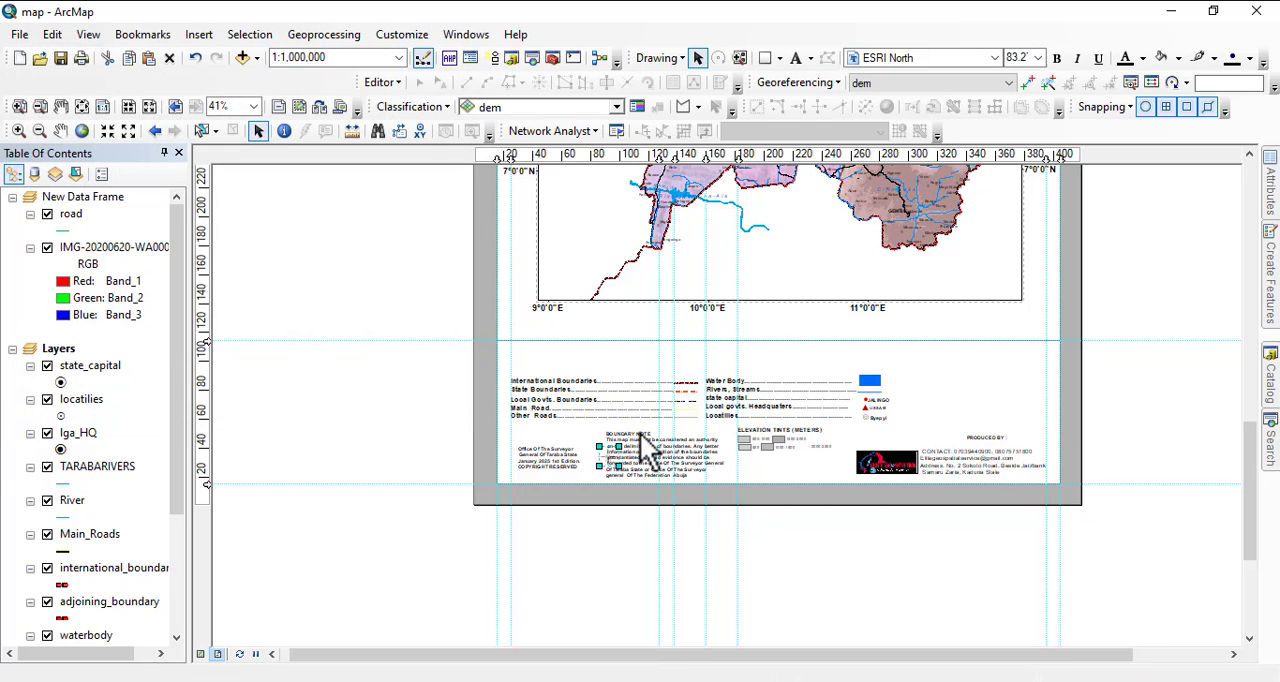
pyautogui.moveTo(955, 354); pyautogui.dragTo(1046, 341)
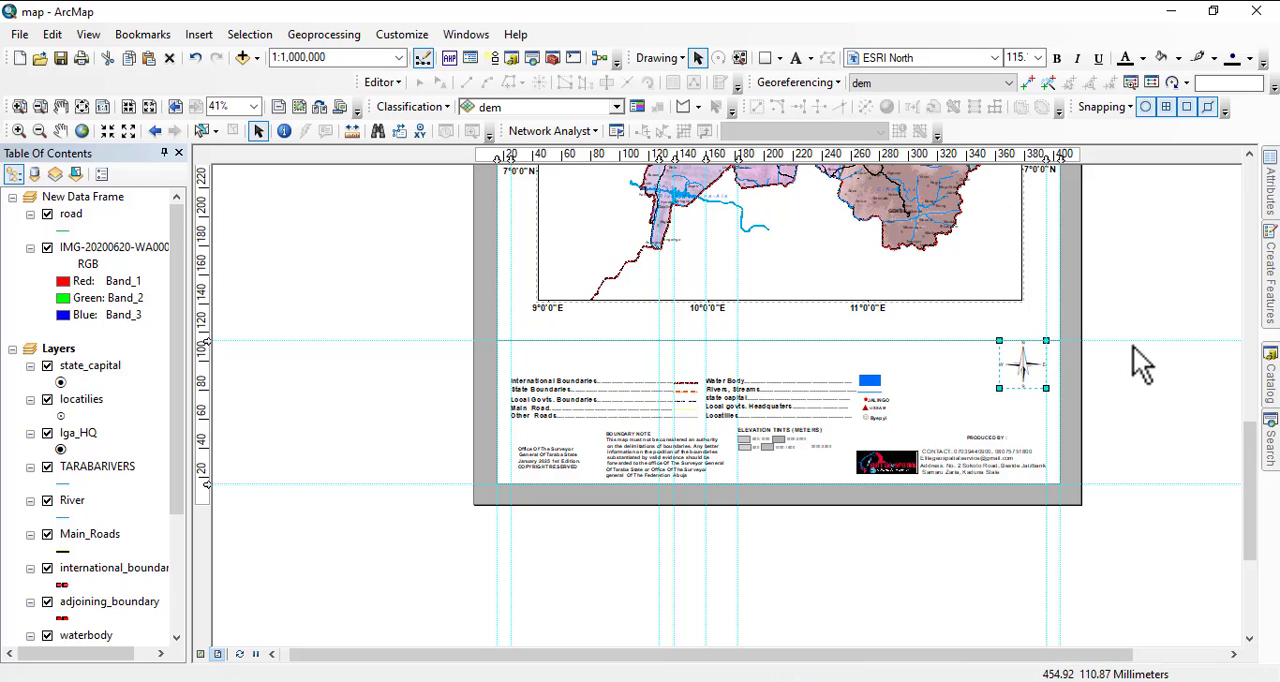
pyautogui.click(1122, 309)
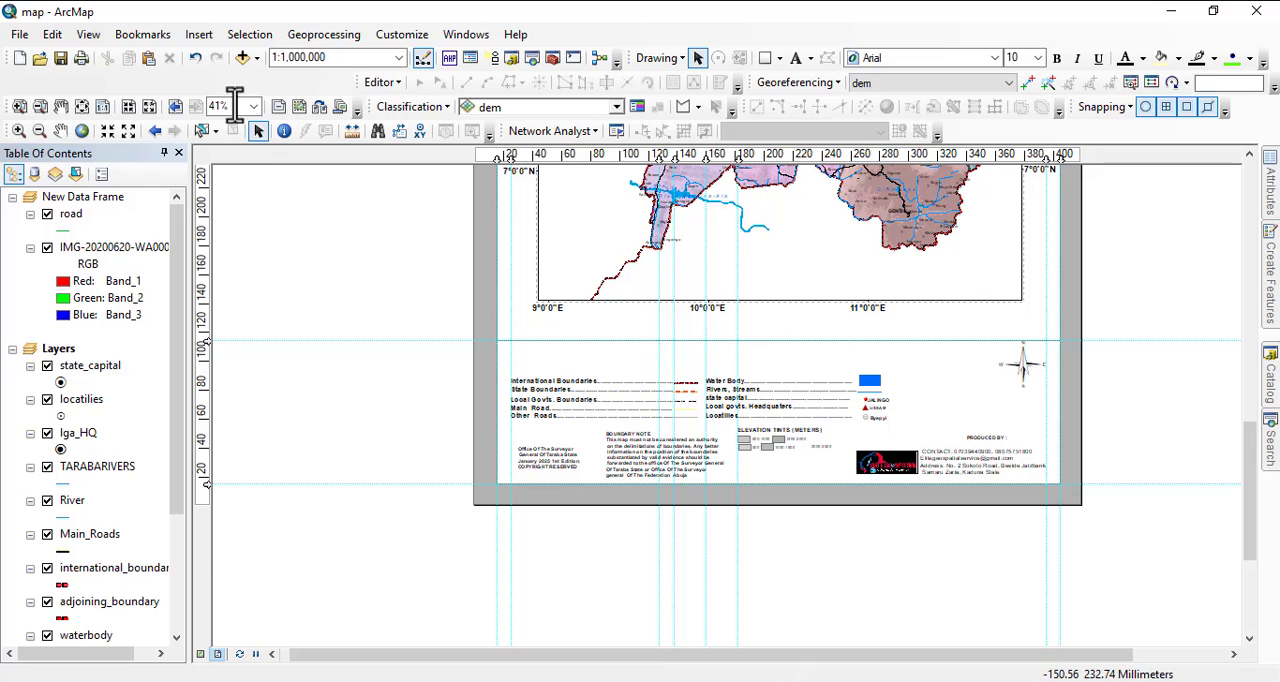
# Start inserting a scale bar into the layout and choose the Hollow Scale Bar 1 style.
pyautogui.click(199, 34)
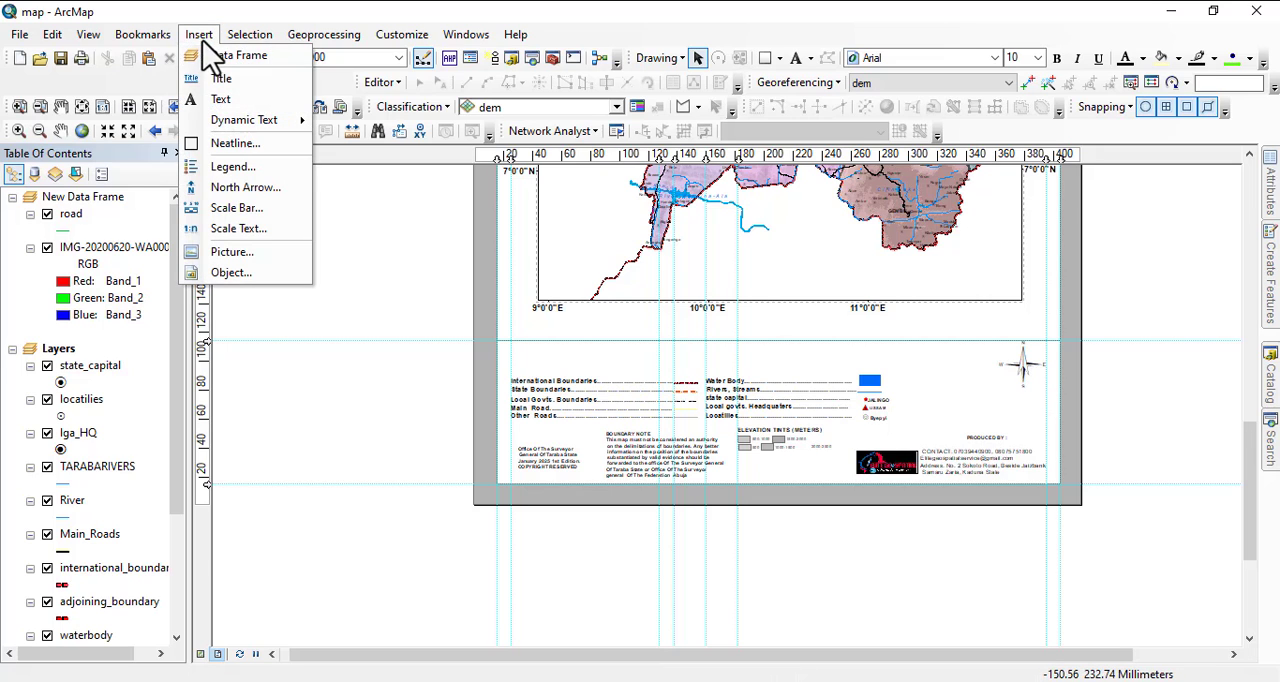
pyautogui.click(245, 208)
pyautogui.scroll(-3, 115, 365)
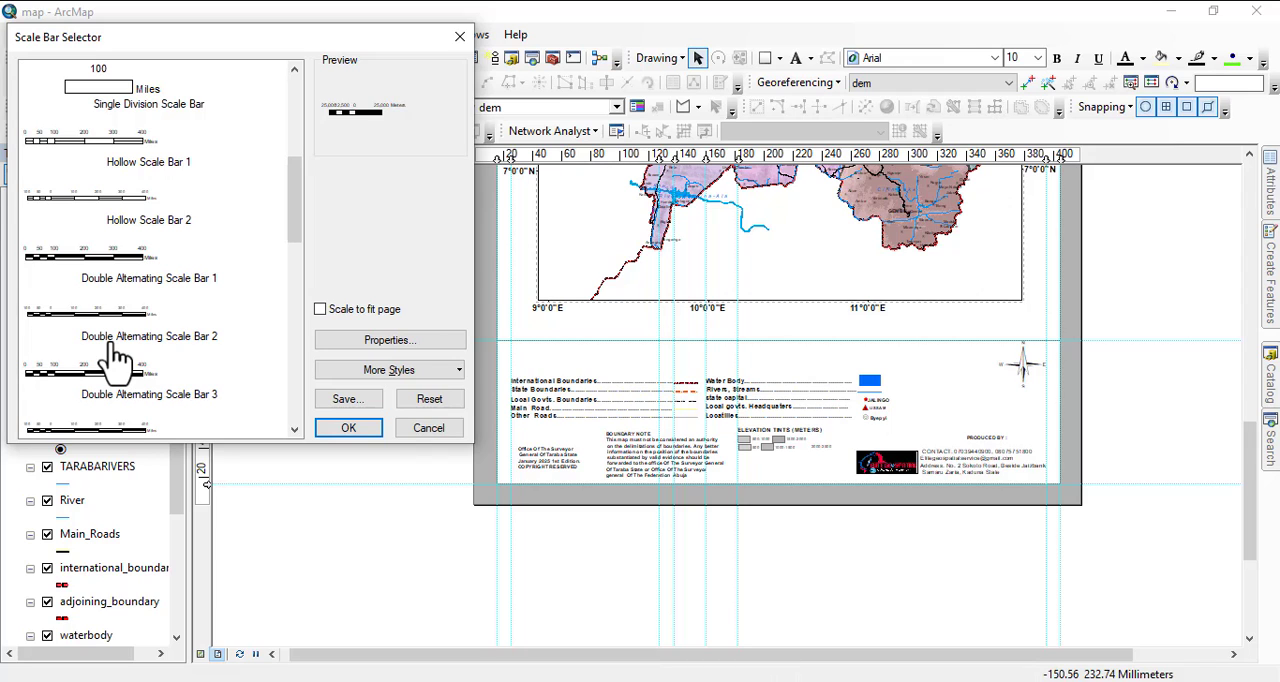
pyautogui.scroll(-10, 137, 277)
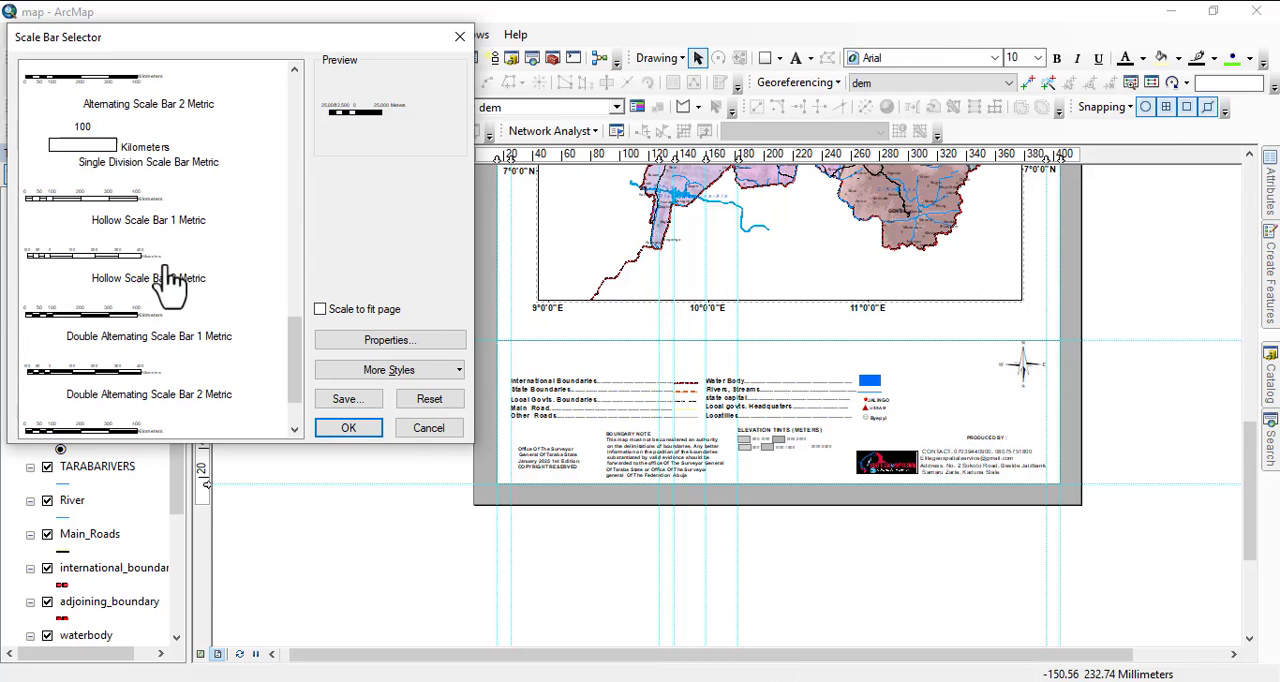
pyautogui.scroll(15, 190, 250)
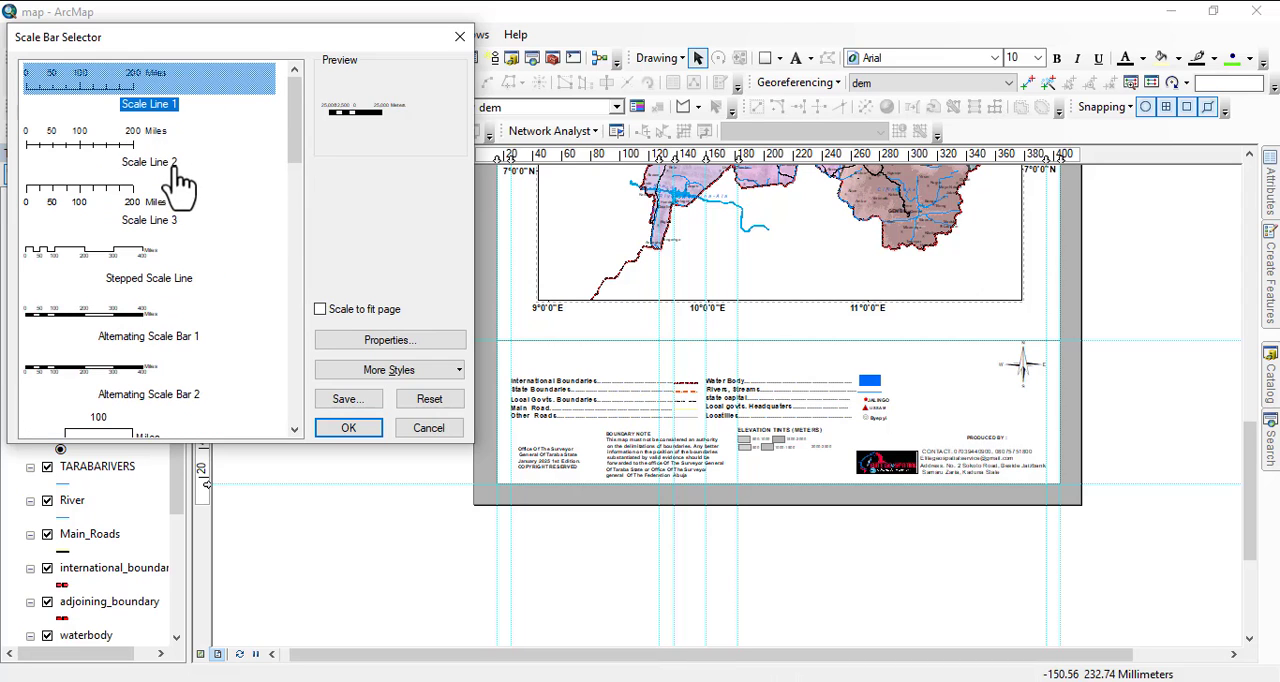
pyautogui.scroll(-10, 109, 334)
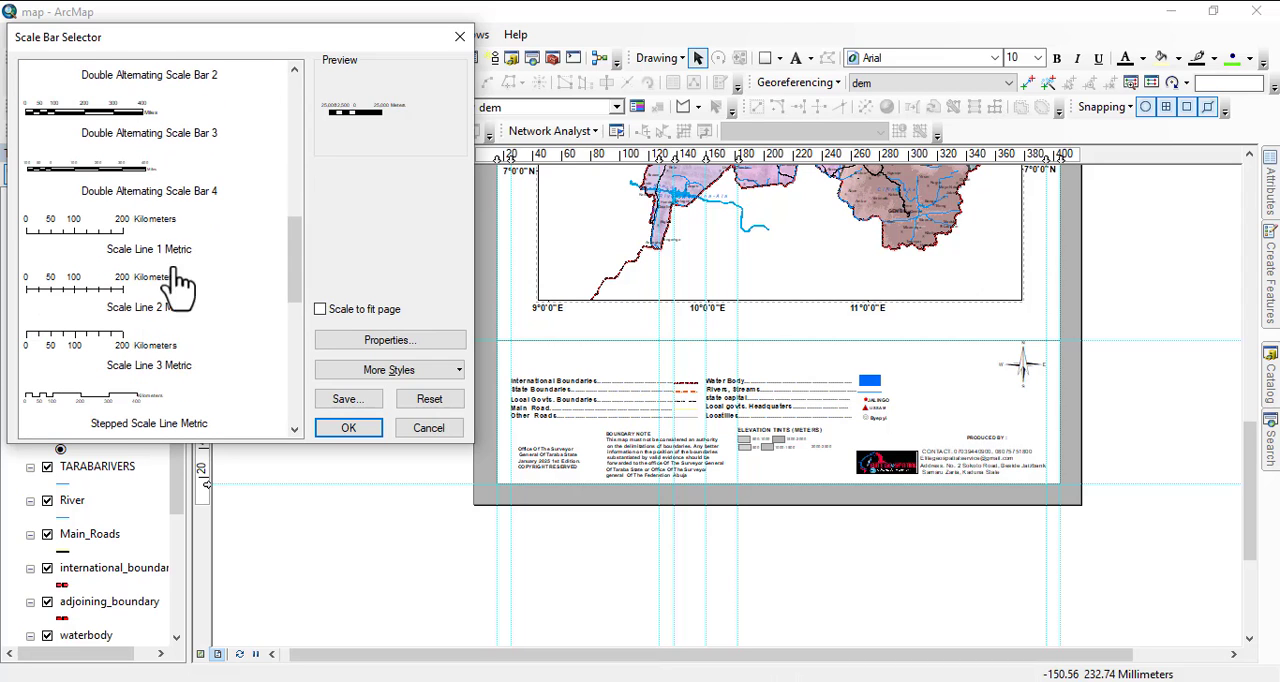
pyautogui.scroll(-3, 168, 277)
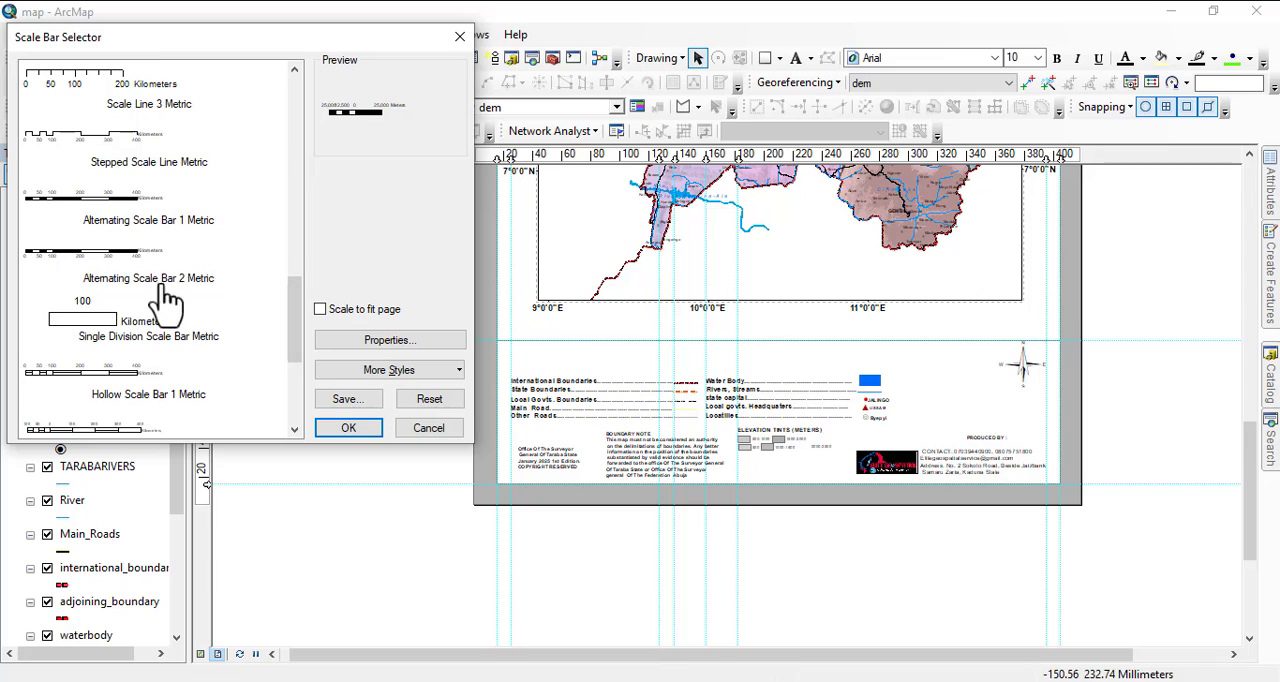
pyautogui.scroll(4, 128, 120)
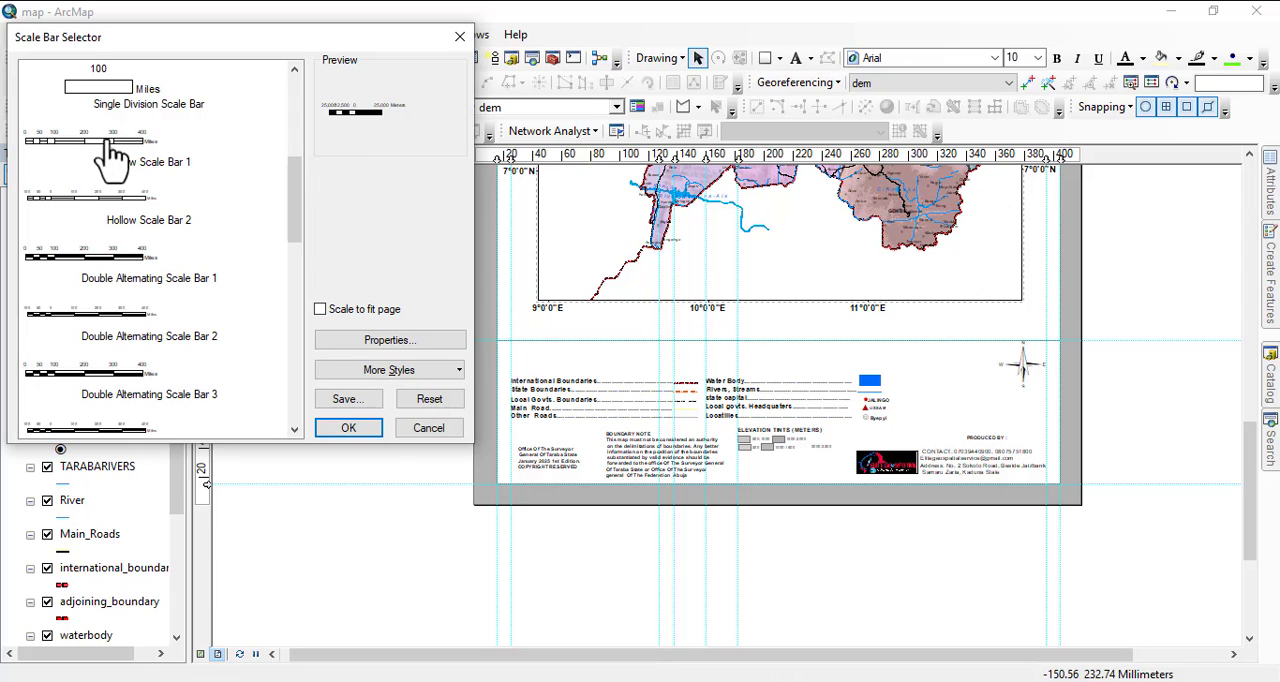
pyautogui.click(112, 152)
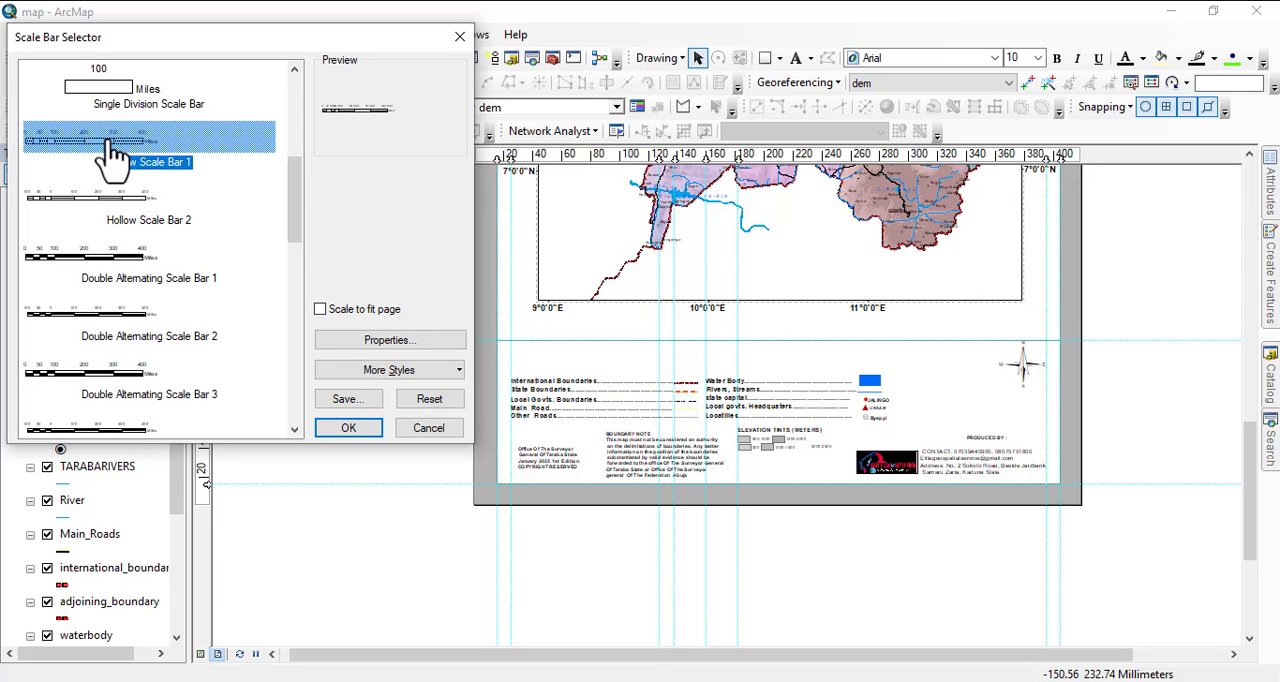
# Set the scale bar's division units to Kilometers and insert it into the layout.
pyautogui.click(388, 342)
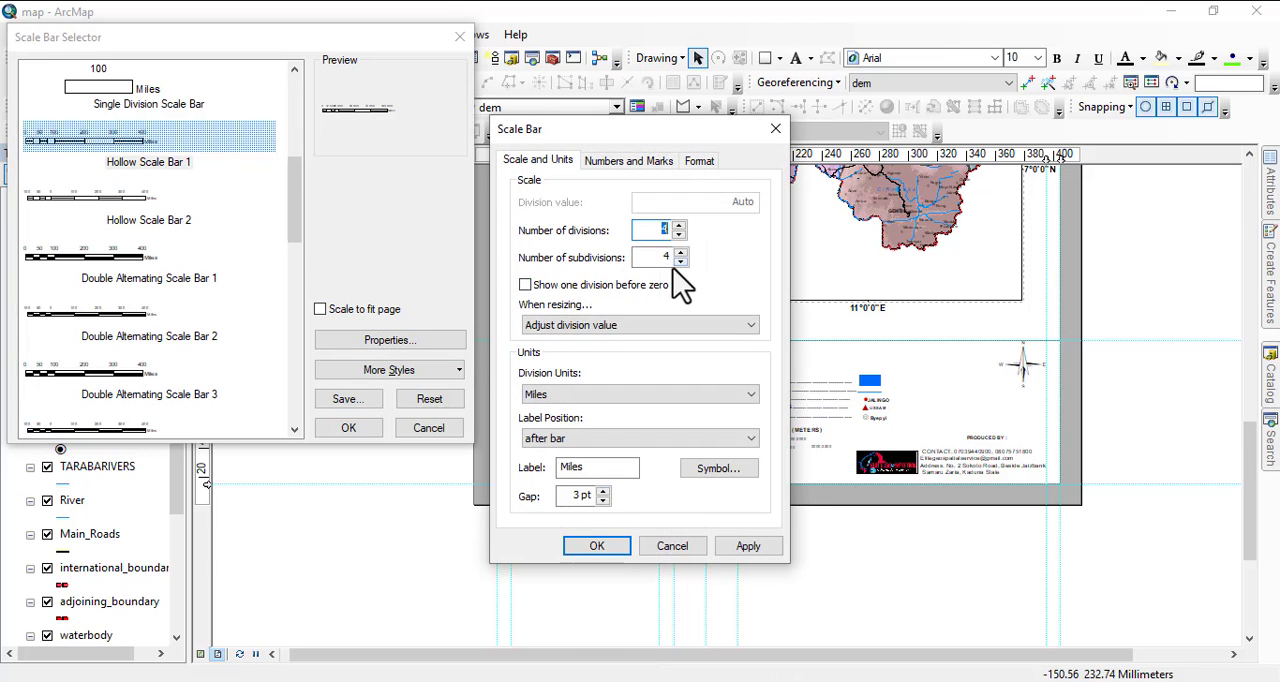
pyautogui.click(572, 393)
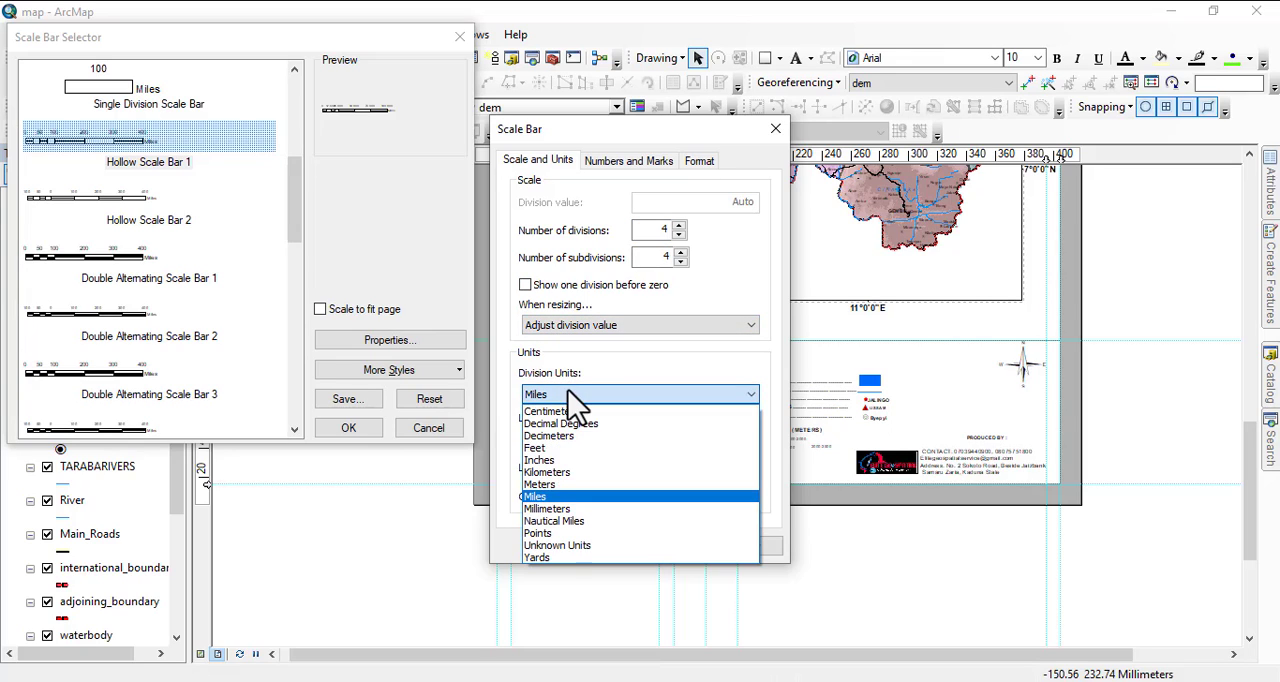
pyautogui.click(562, 474)
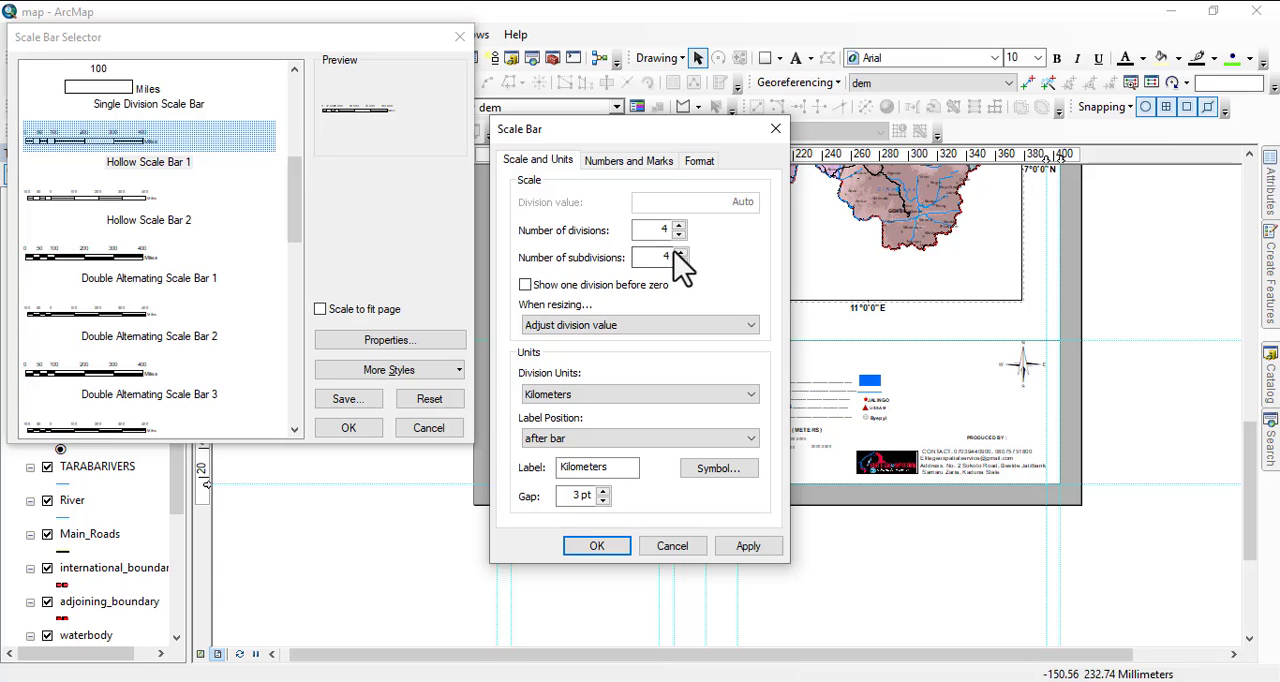
pyautogui.click(605, 163)
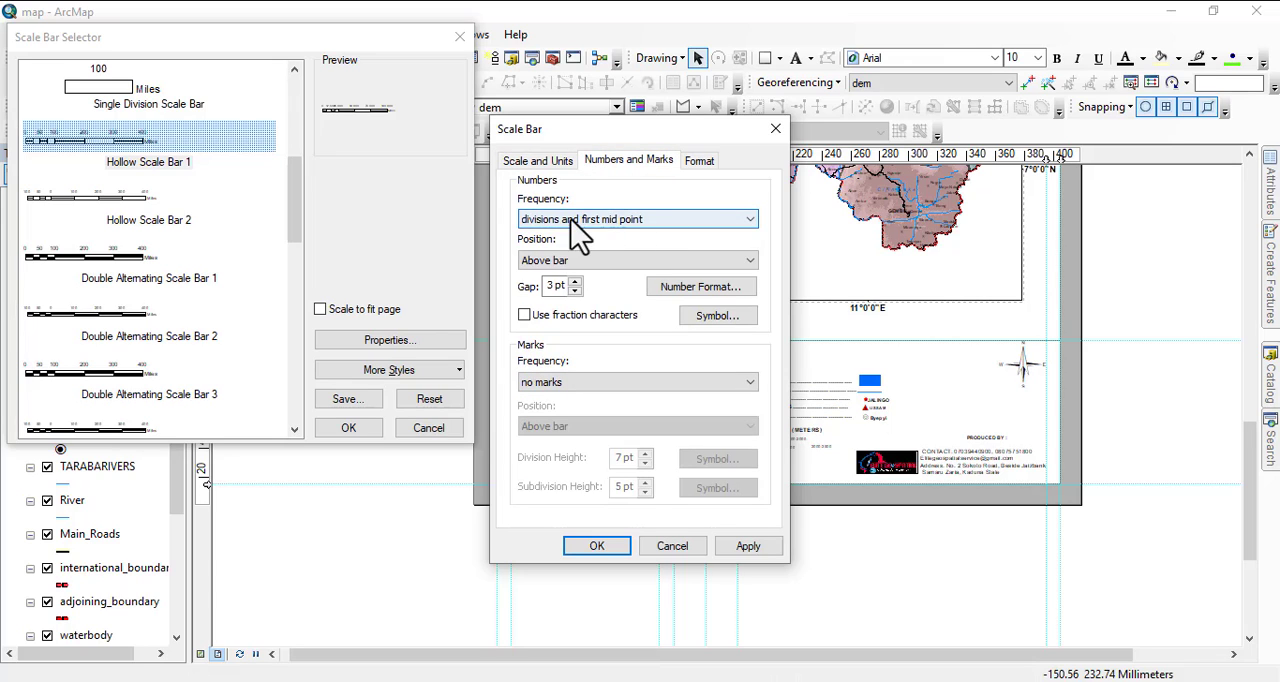
pyautogui.click(653, 223)
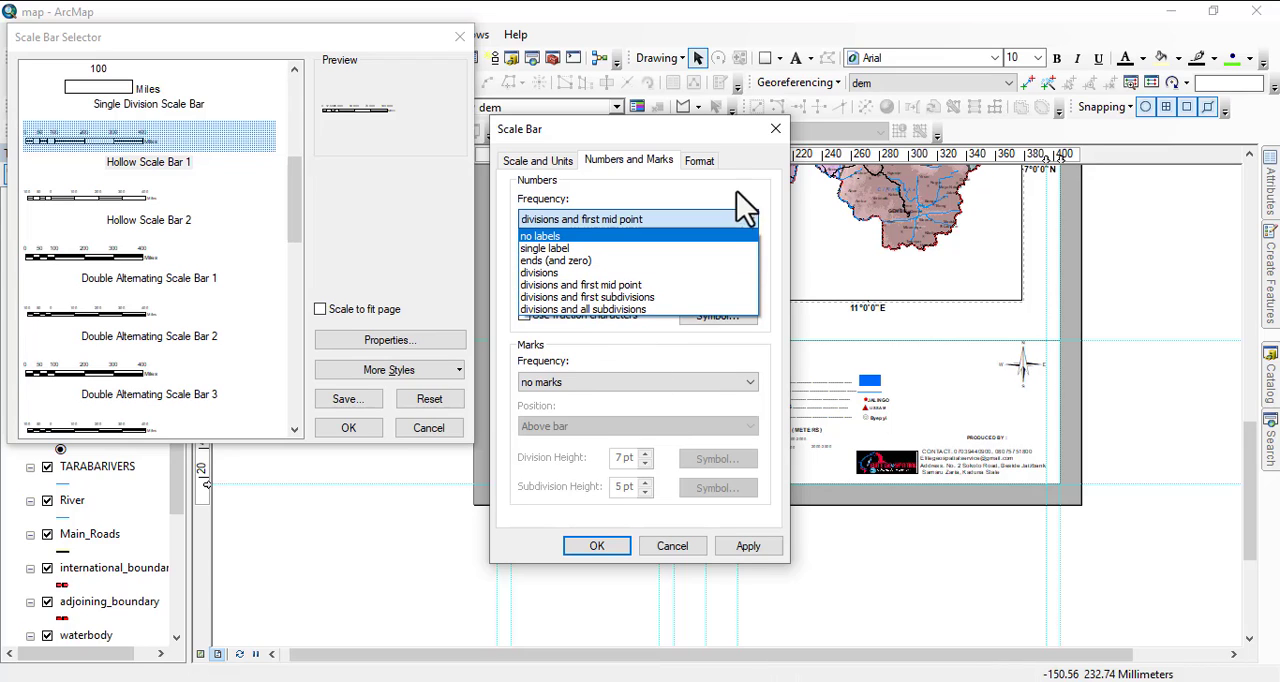
pyautogui.click(694, 164)
pyautogui.click(691, 158)
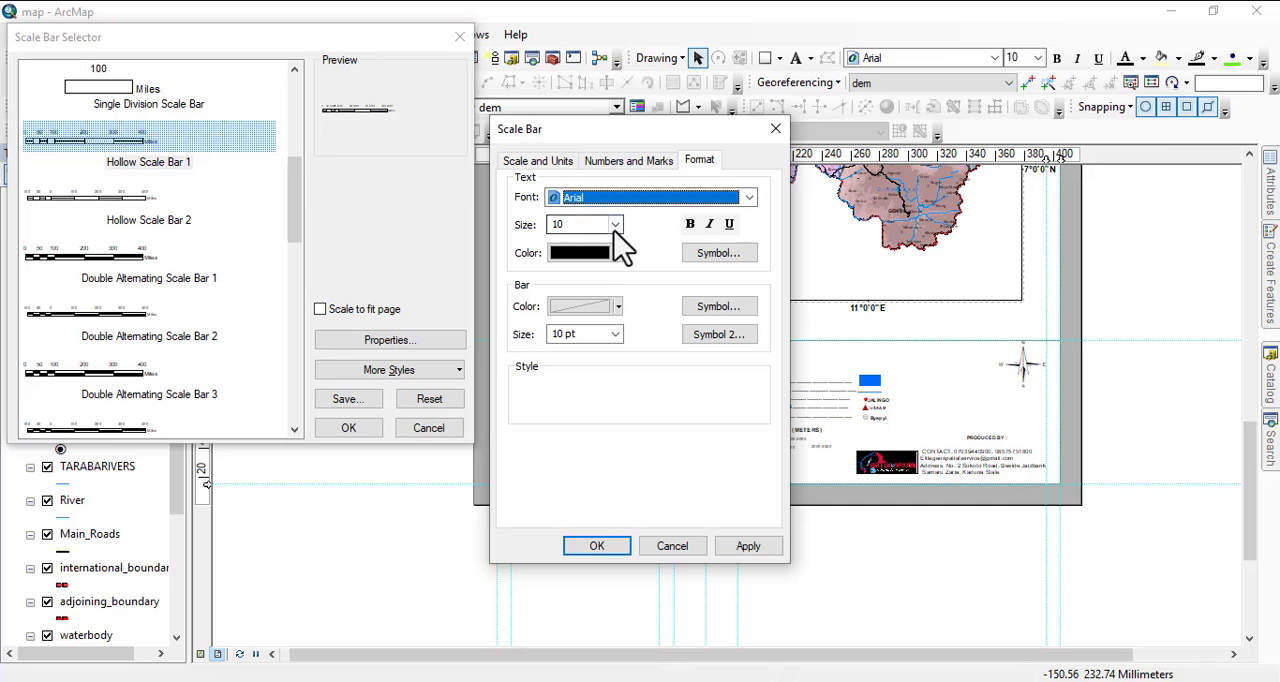
pyautogui.click(596, 545)
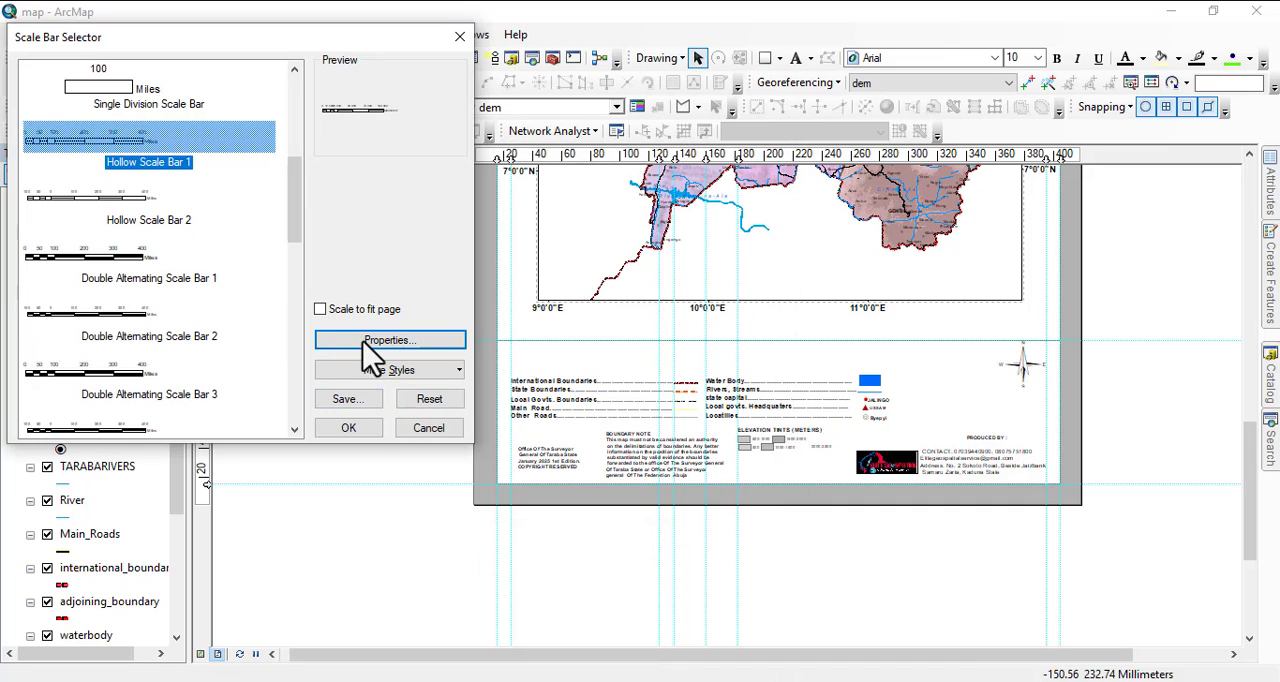
pyautogui.click(349, 430)
# Move the scale bar into the empty space above the boundary and road legend entries.
pyautogui.scroll(3, 690, 425)
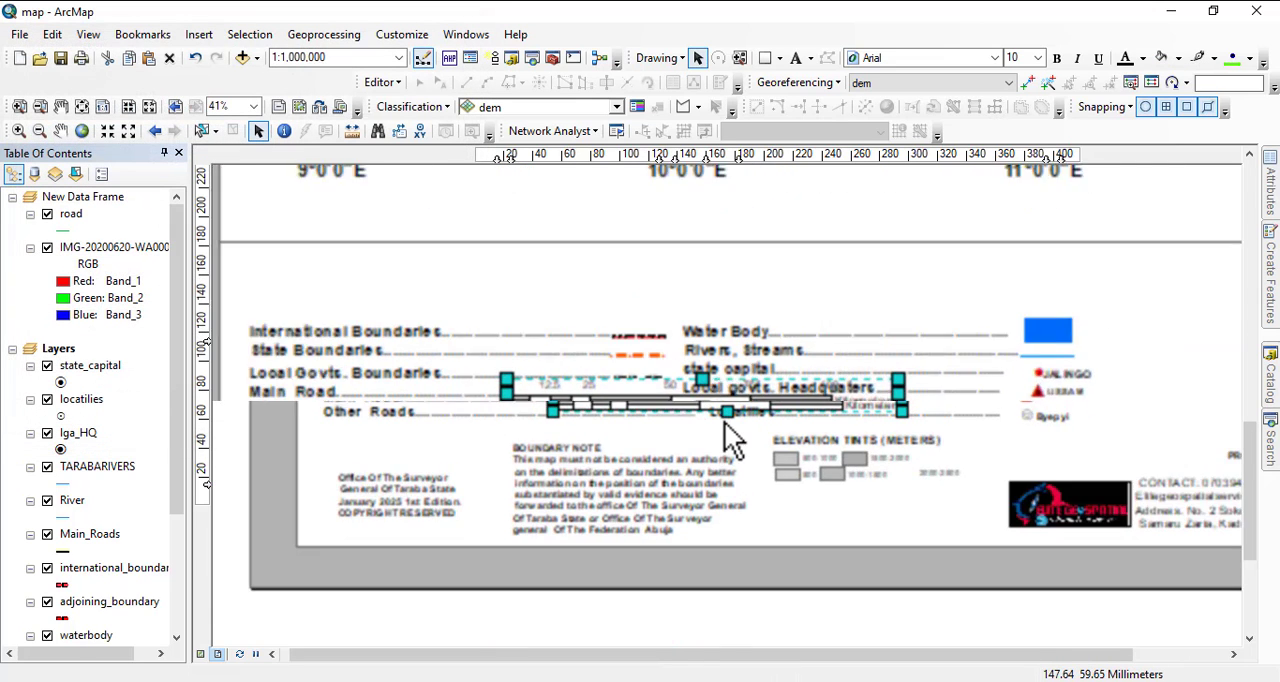
pyautogui.moveTo(609, 386); pyautogui.dragTo(473, 268)
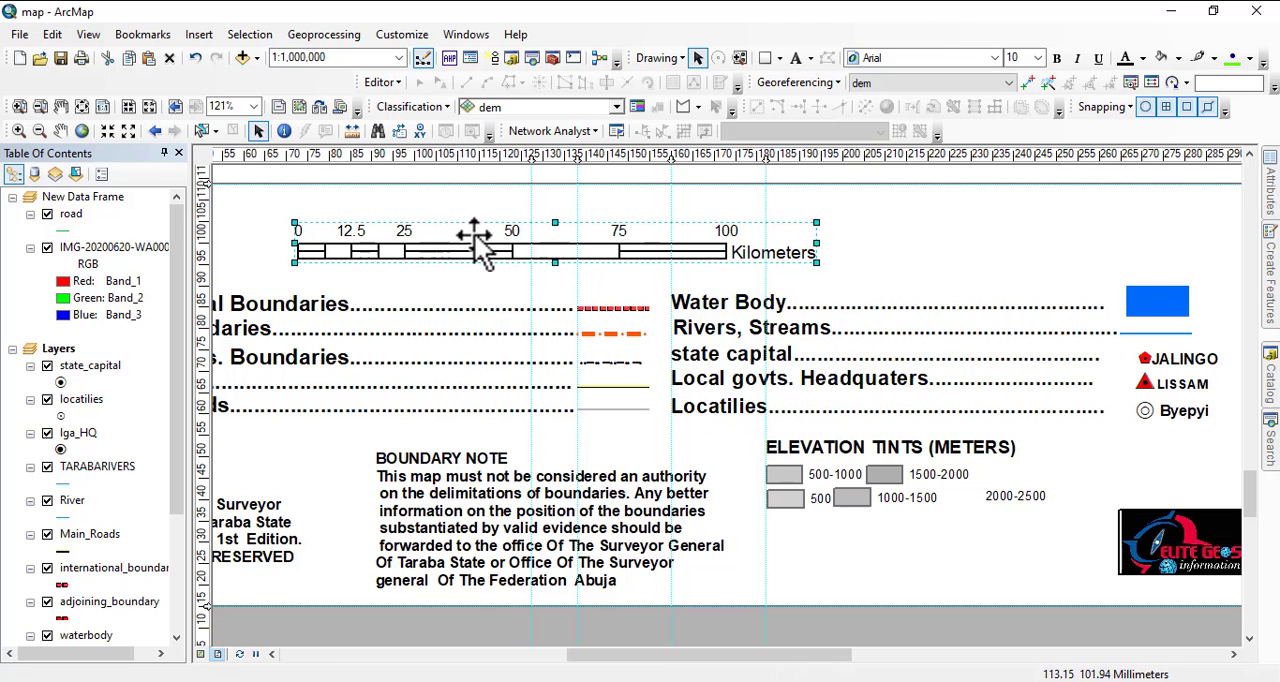
pyautogui.scroll(-1, 657, 263)
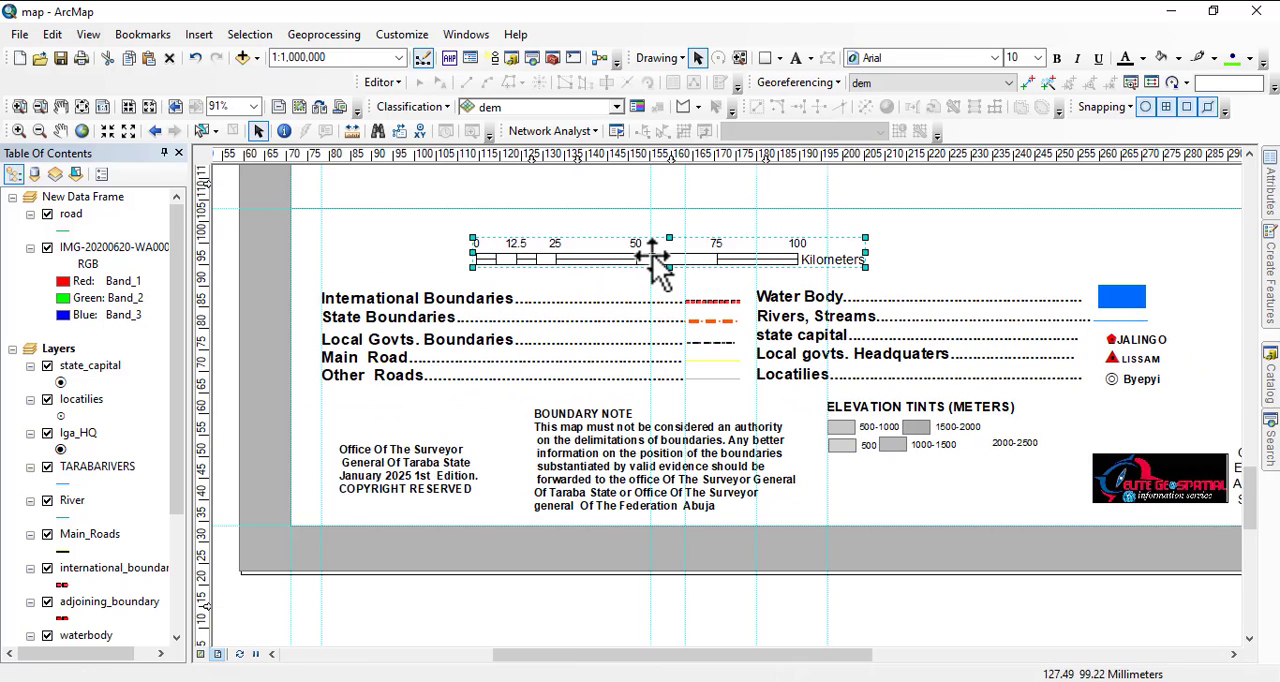
pyautogui.moveTo(636, 255); pyautogui.dragTo(526, 246)
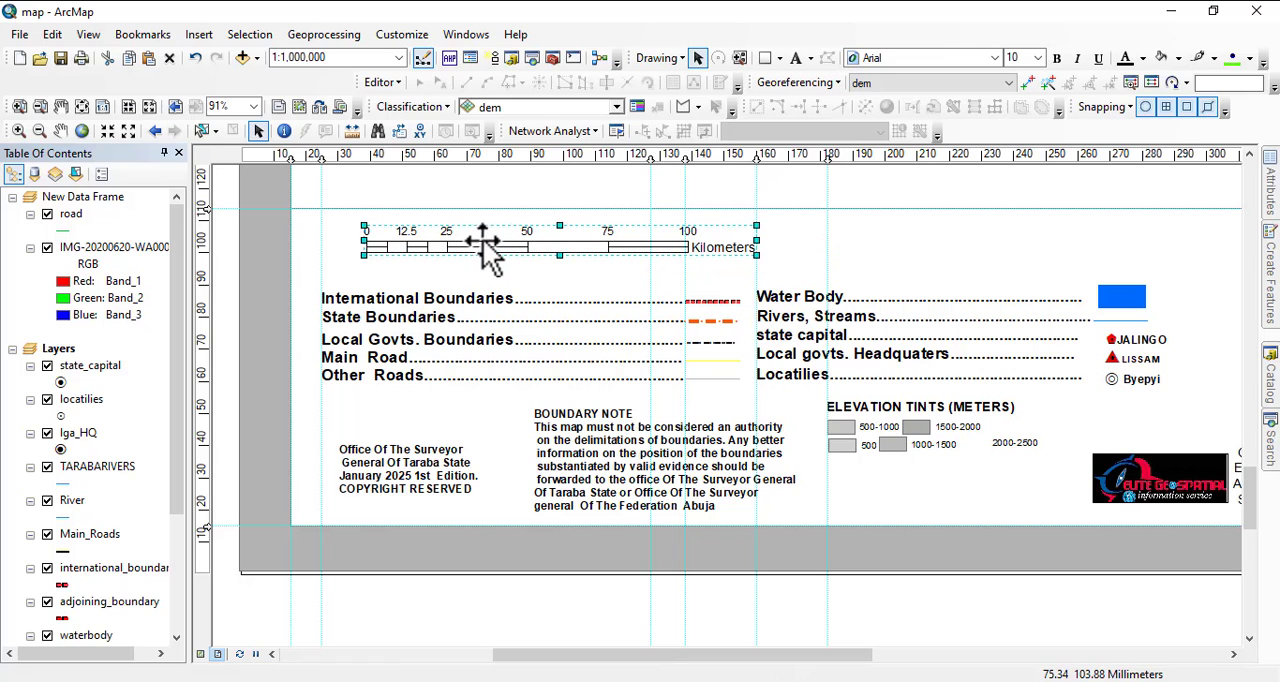
# Try "Adjust number of divisions" as the scale bar's resizing behaviour and settle on "Adjust divisions and division values".
pyautogui.rightClick(541, 241)
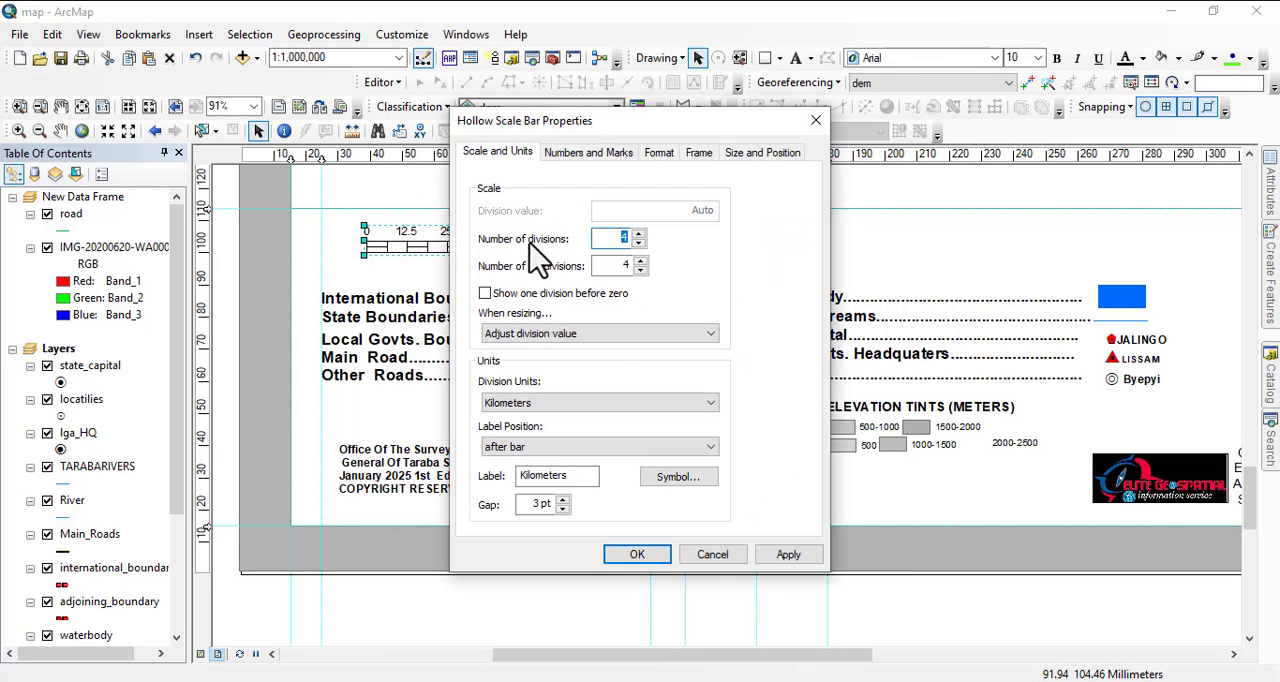
pyautogui.click(528, 336)
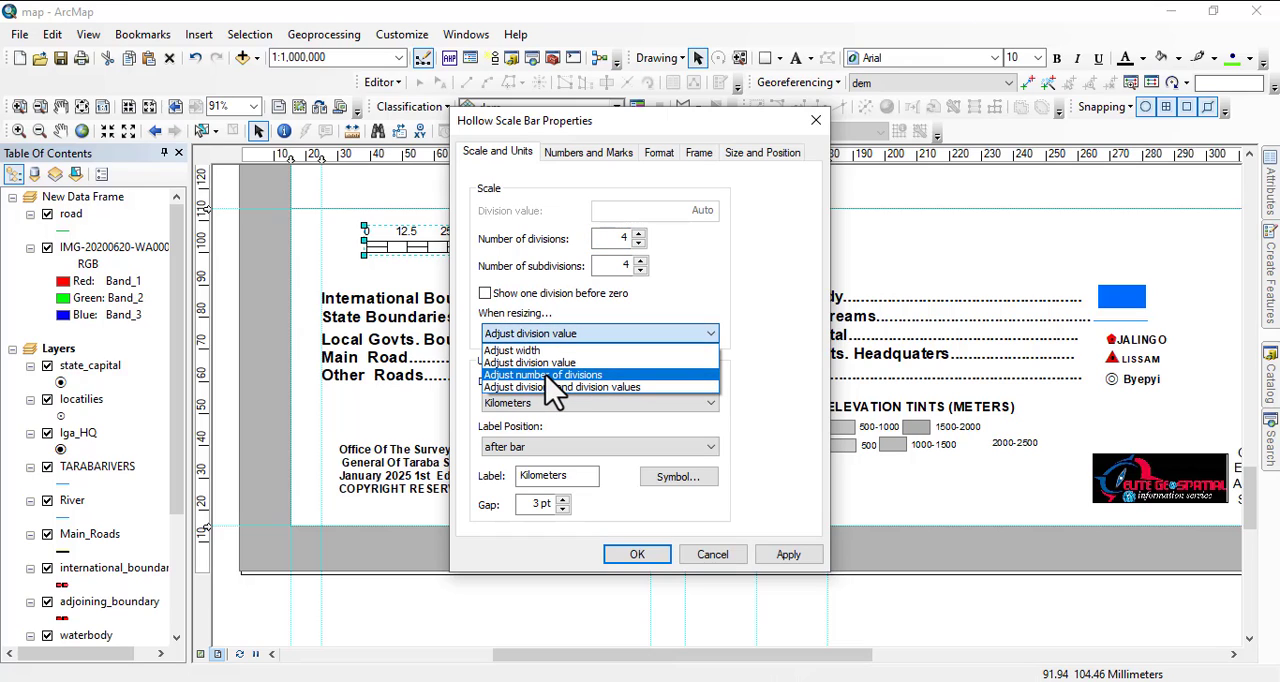
pyautogui.click(548, 375)
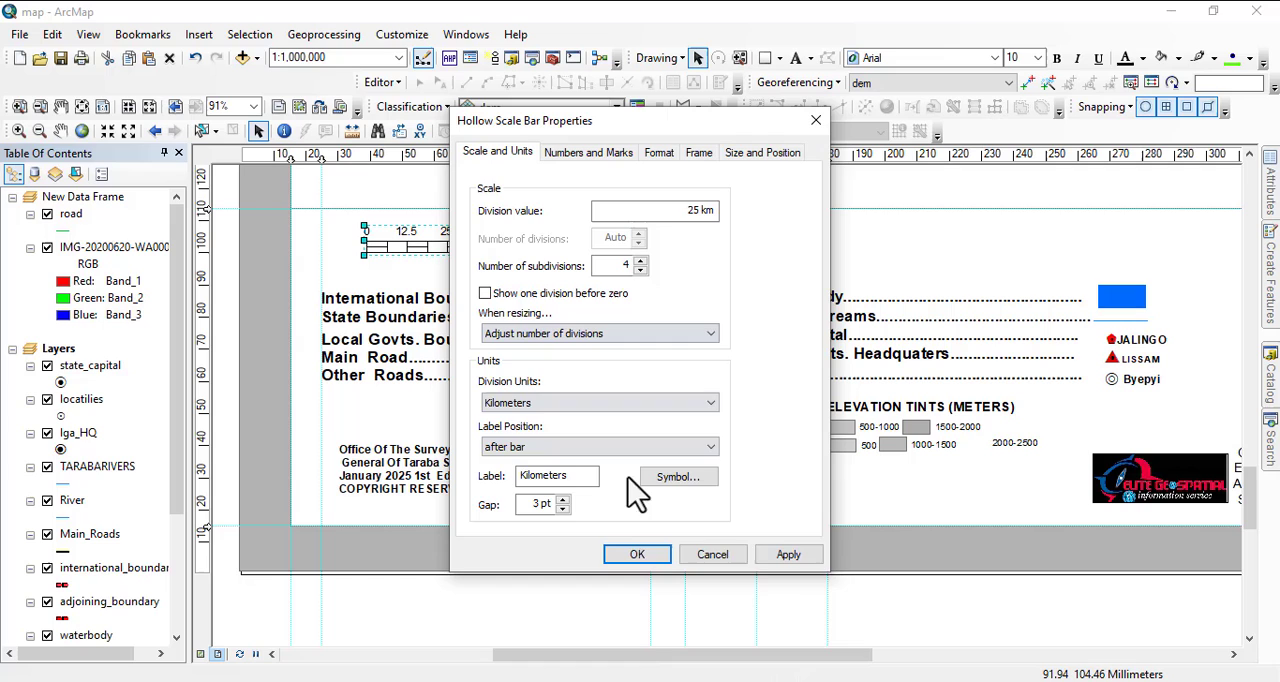
pyautogui.click(787, 556)
pyautogui.moveTo(614, 124); pyautogui.dragTo(869, 218)
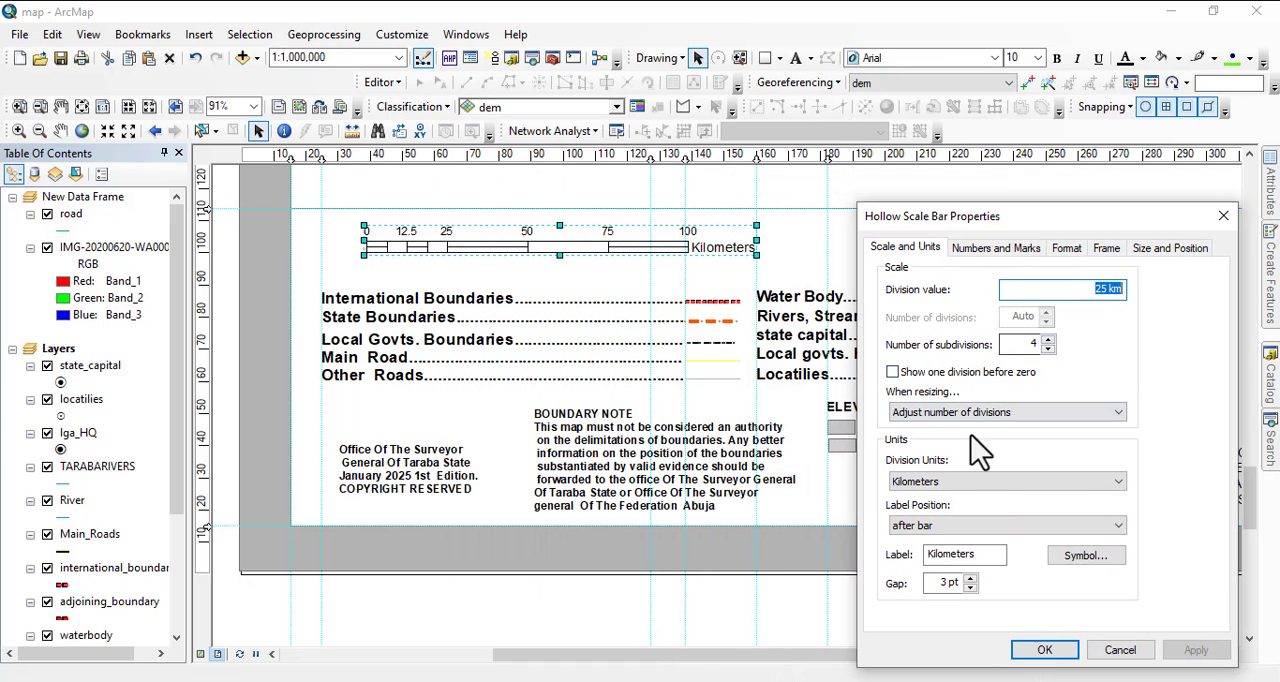
pyautogui.click(955, 412)
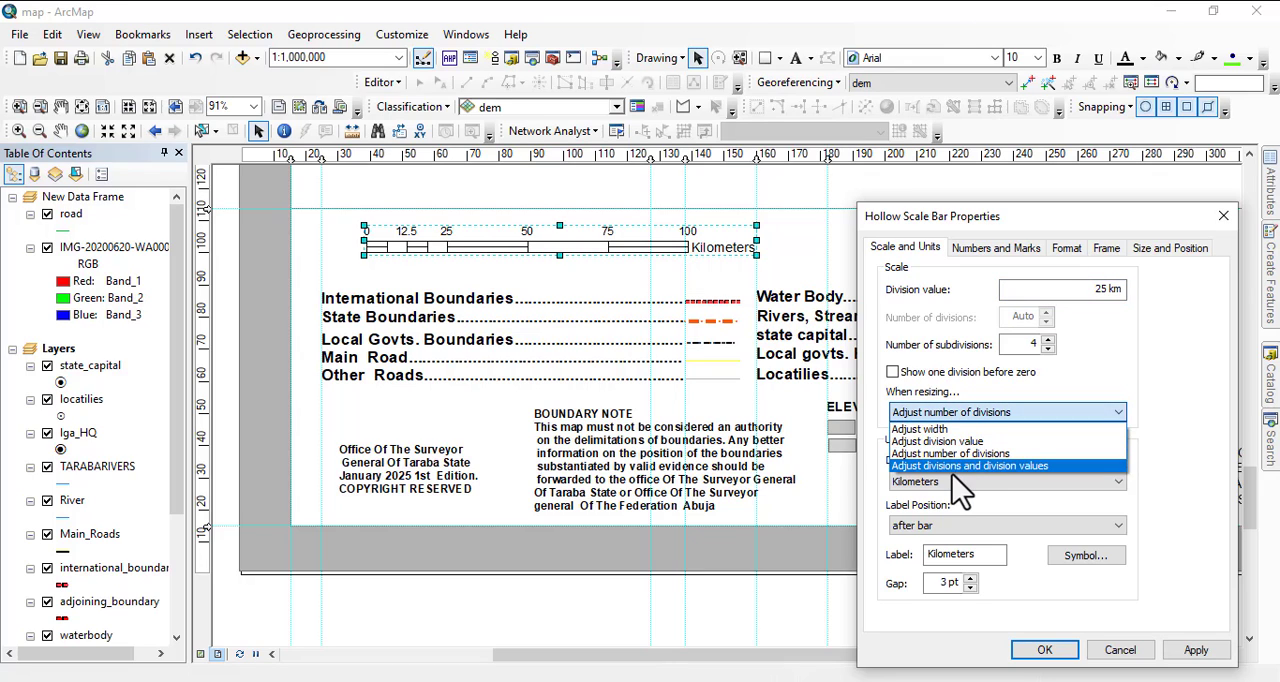
pyautogui.click(962, 468)
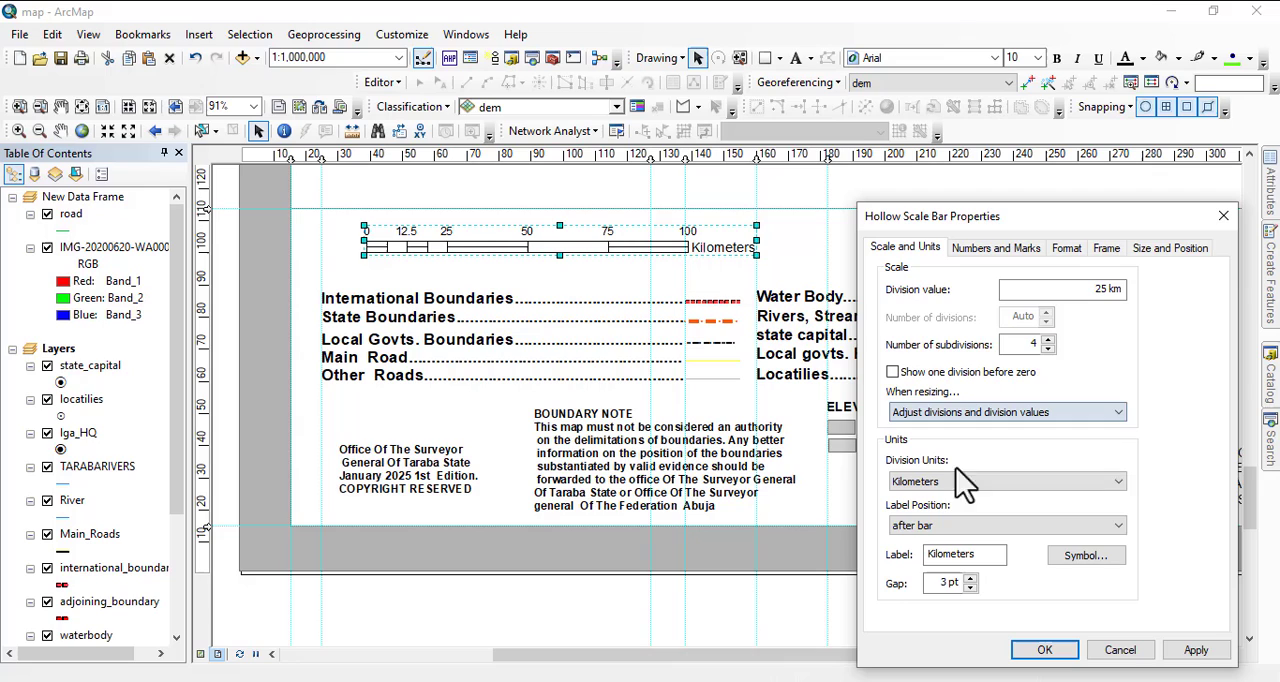
pyautogui.click(1212, 652)
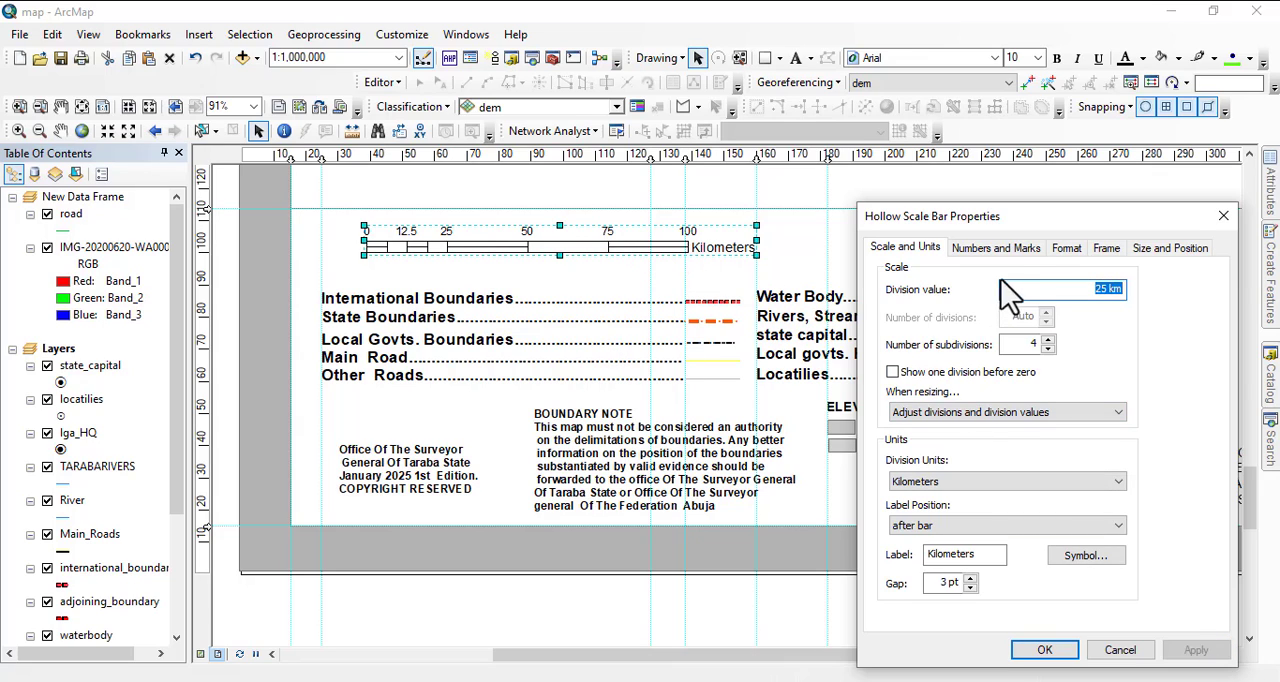
# Try numbering the scale bar at divisions and first subdivisions, and restore the frequency to divisions and first mid point.
pyautogui.click(986, 253)
pyautogui.click(982, 306)
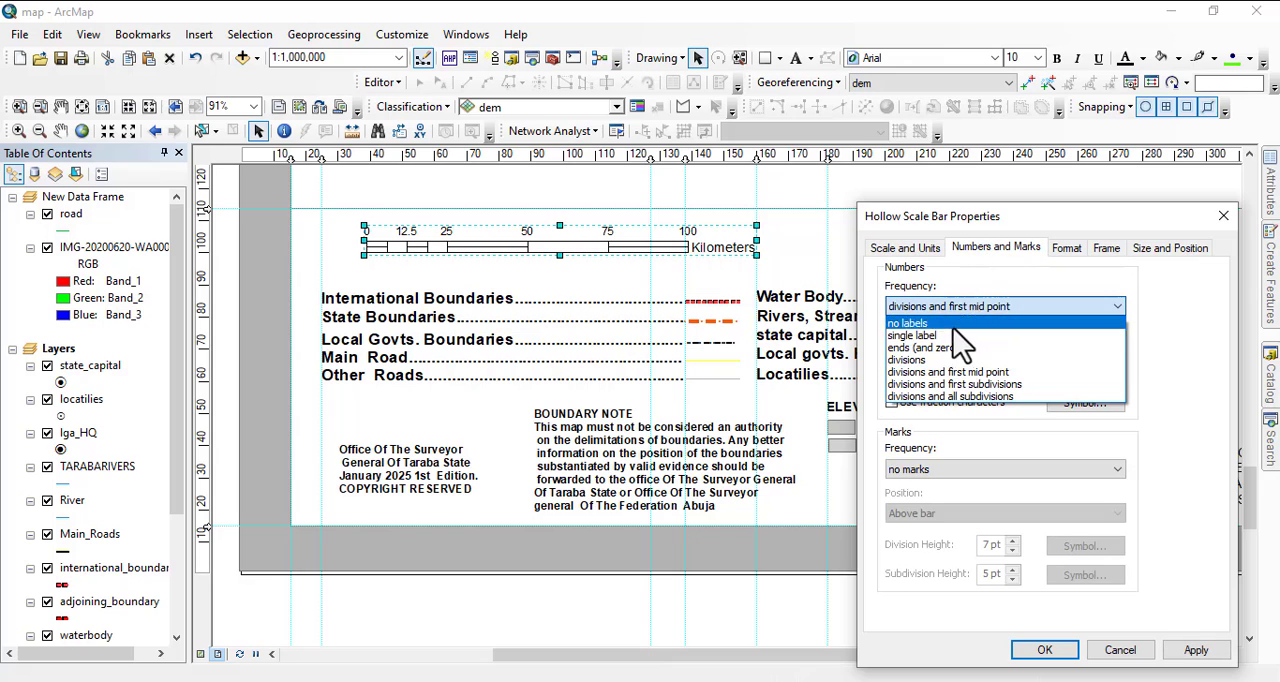
pyautogui.click(952, 385)
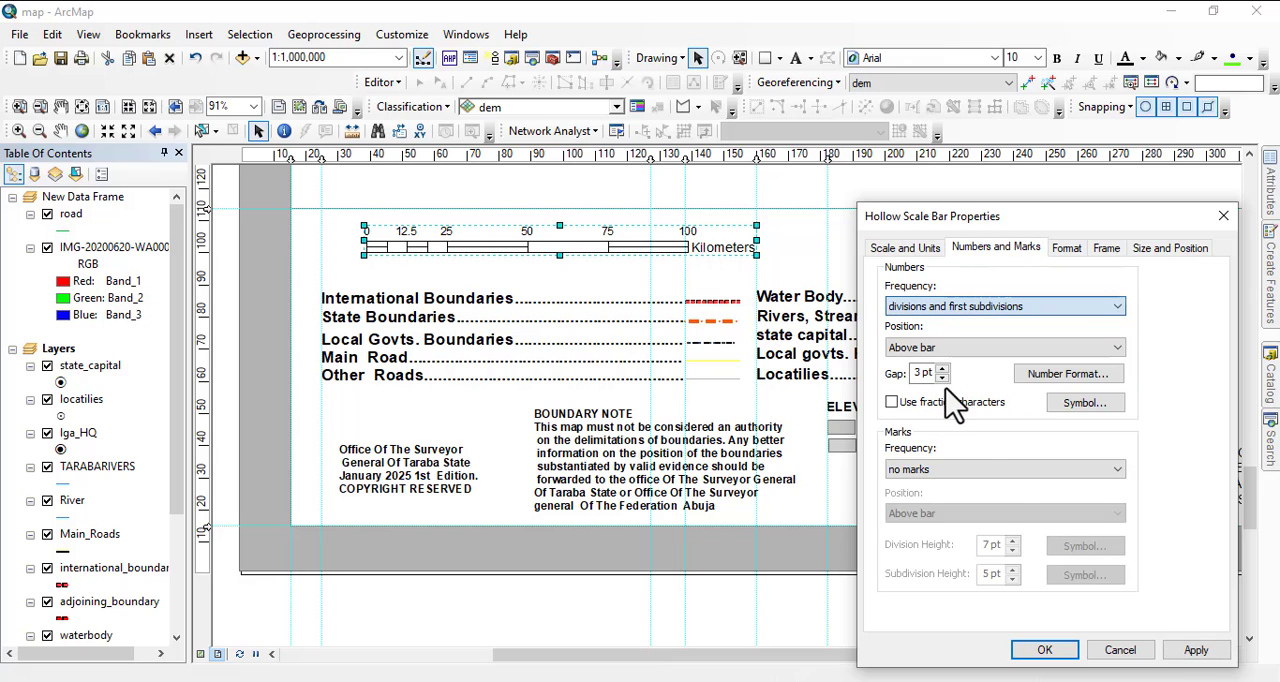
pyautogui.click(1192, 654)
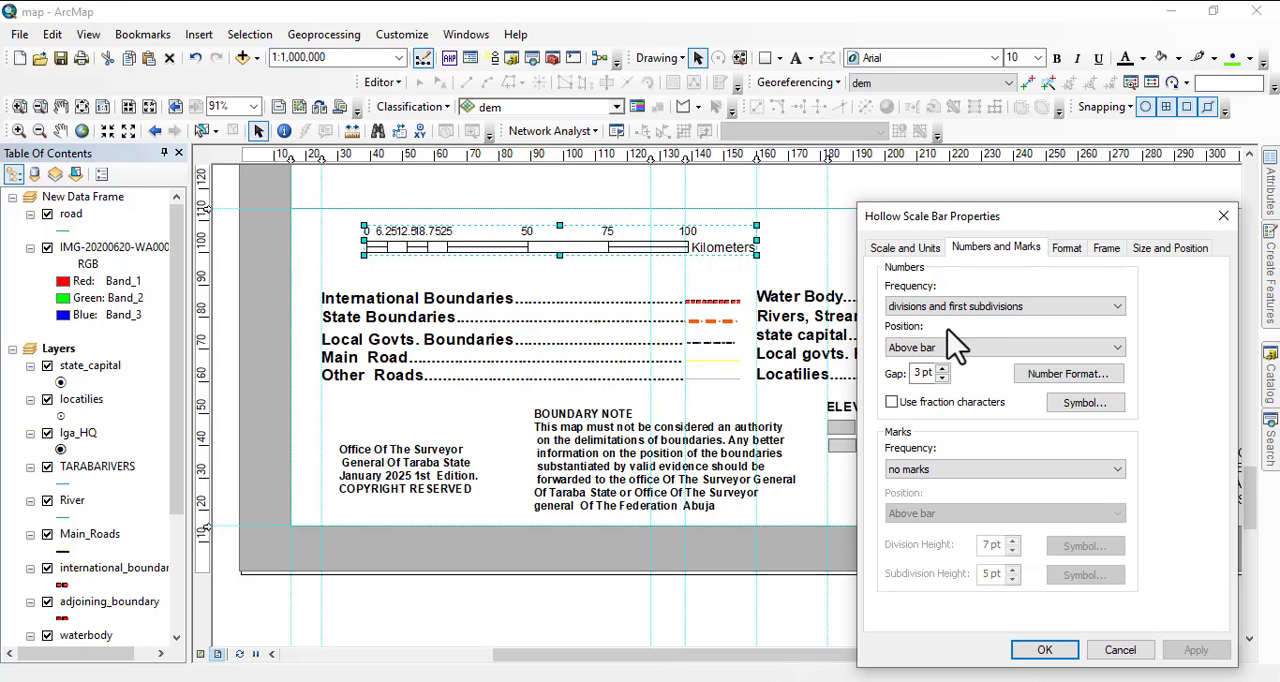
pyautogui.click(966, 306)
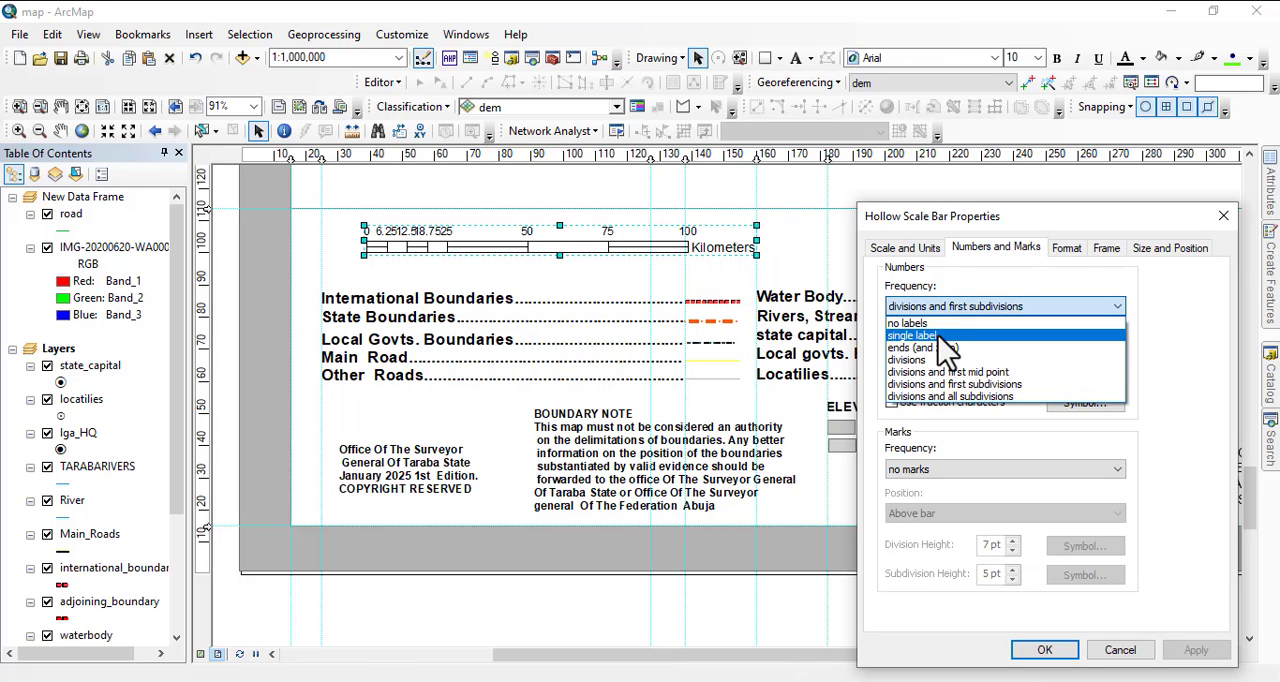
pyautogui.click(952, 376)
pyautogui.click(1198, 650)
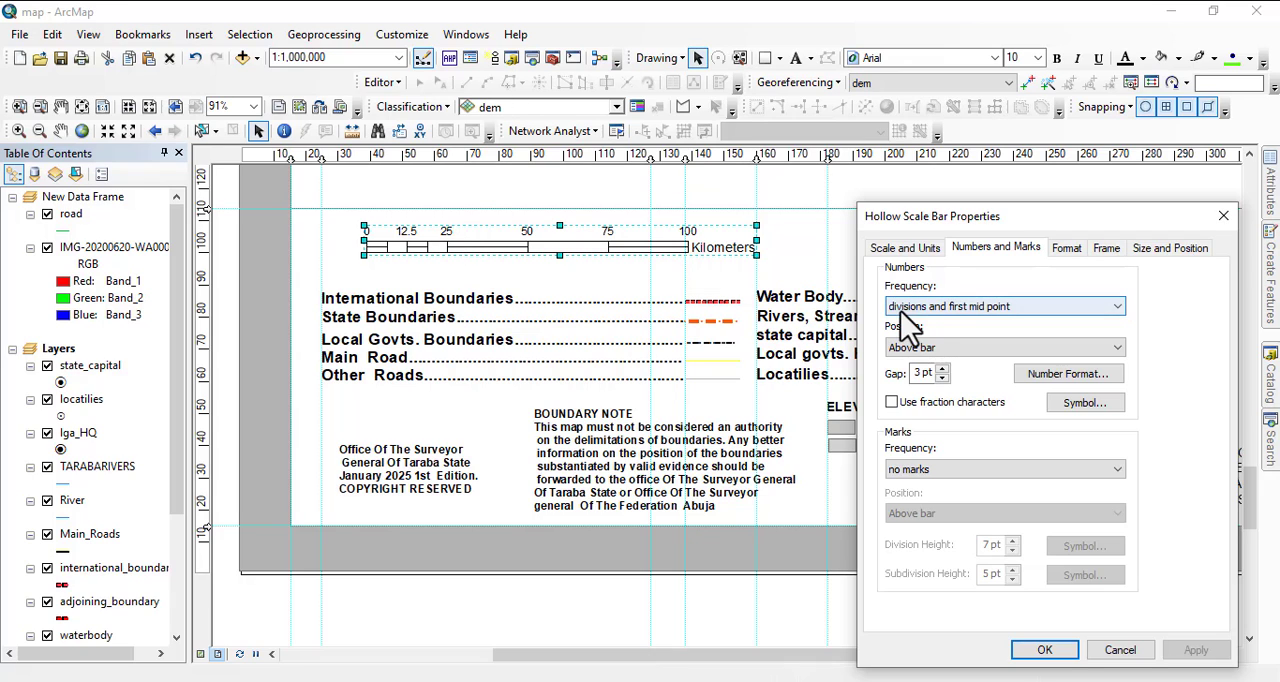
# Try numbering the scale bar at divisions and all subdivisions, and restore the frequency to divisions and first mid point.
pyautogui.click(952, 308)
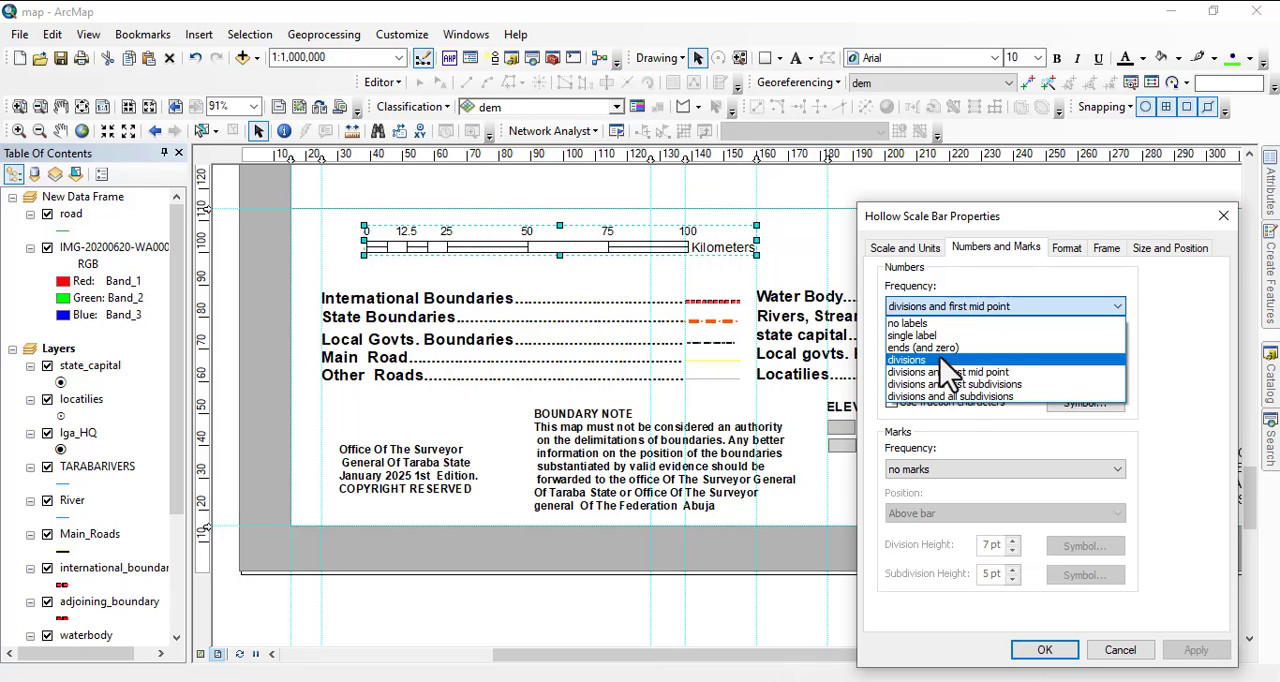
pyautogui.click(932, 396)
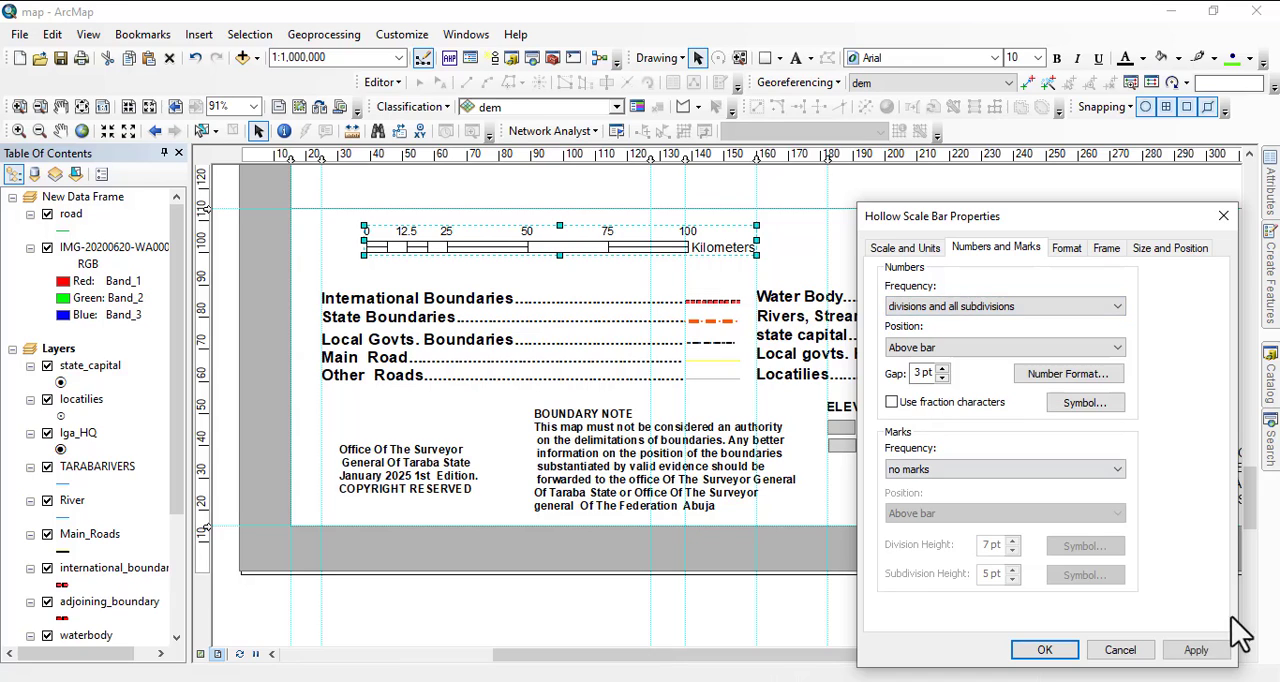
pyautogui.click(1200, 650)
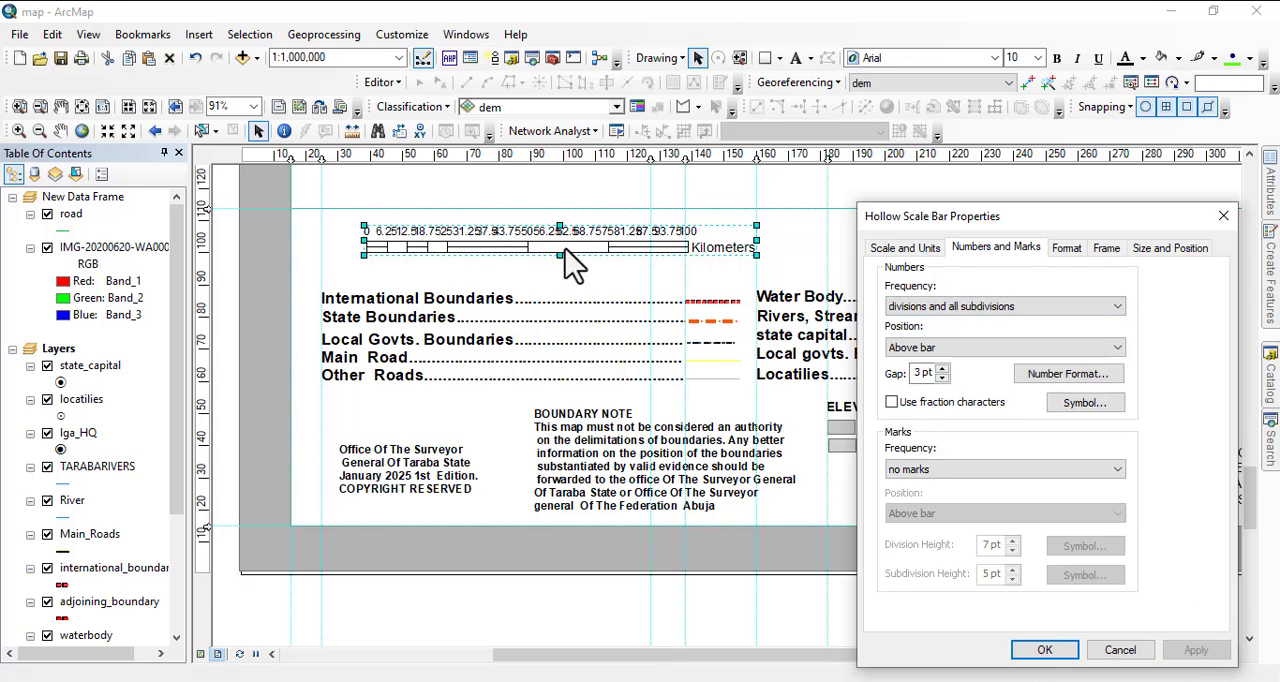
pyautogui.click(980, 307)
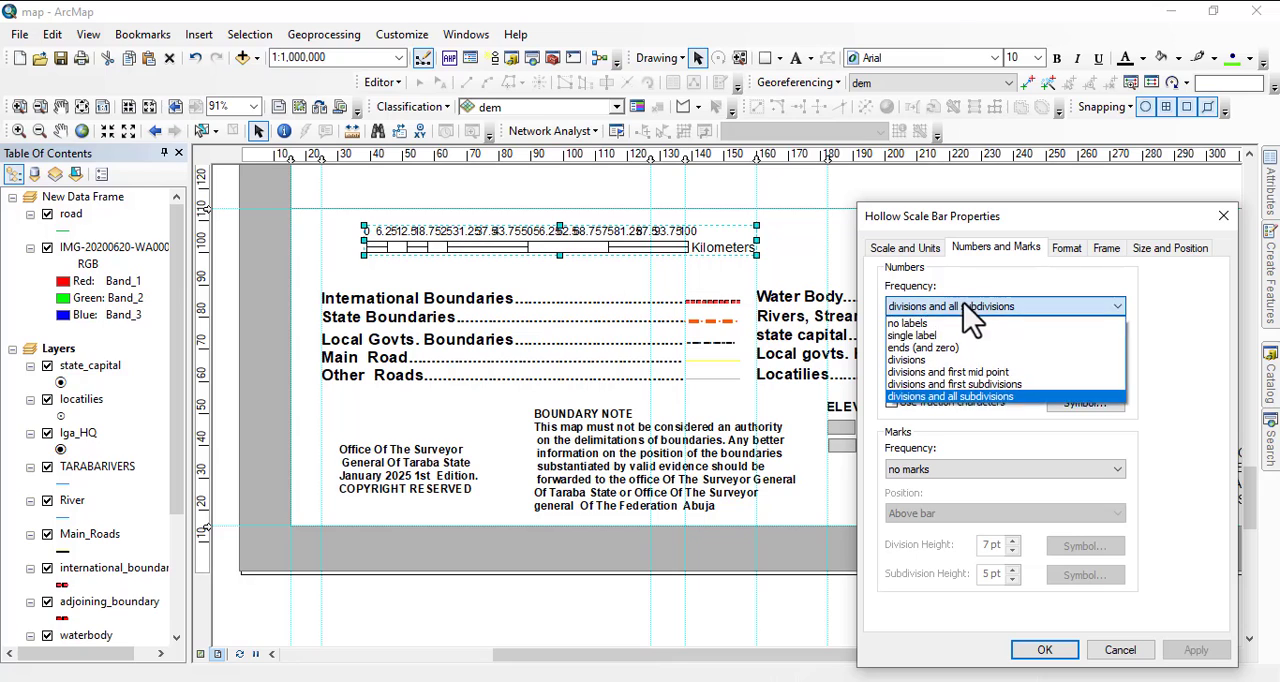
pyautogui.click(966, 374)
pyautogui.click(1198, 650)
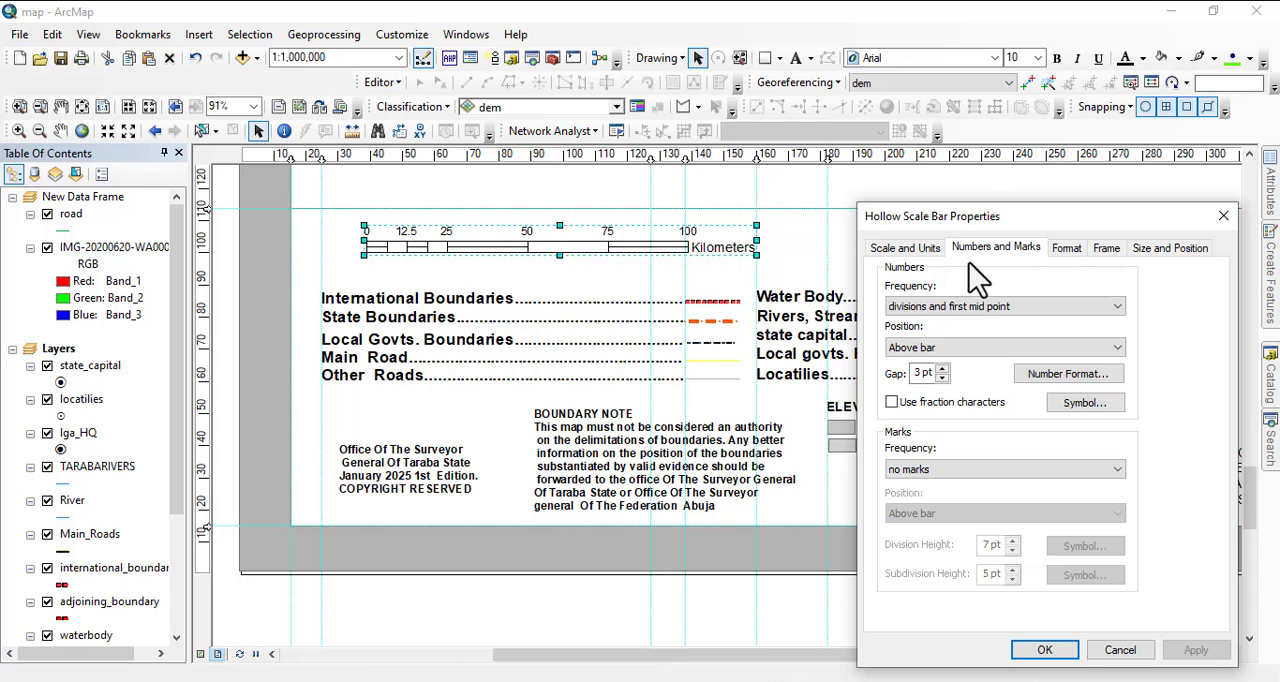
# Set the scale bar's division value to 10 km and apply the Country 3 text symbol to its unit label.
pyautogui.click(905, 250)
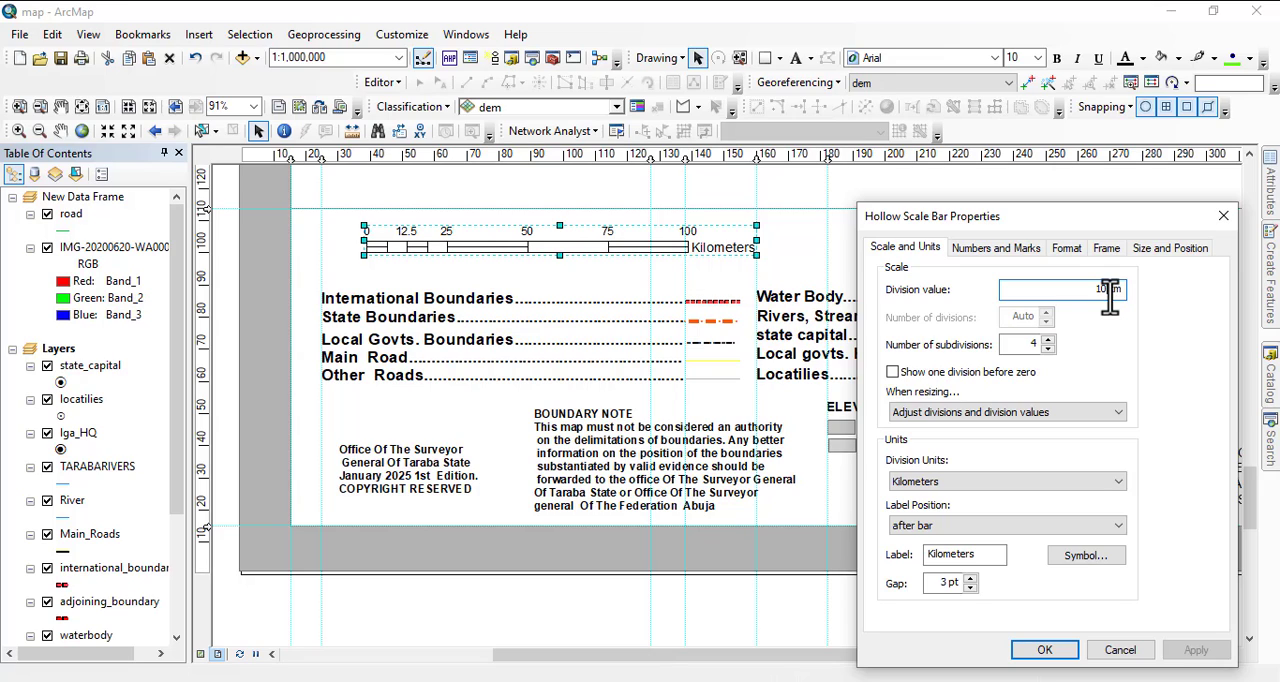
pyautogui.click(1044, 650)
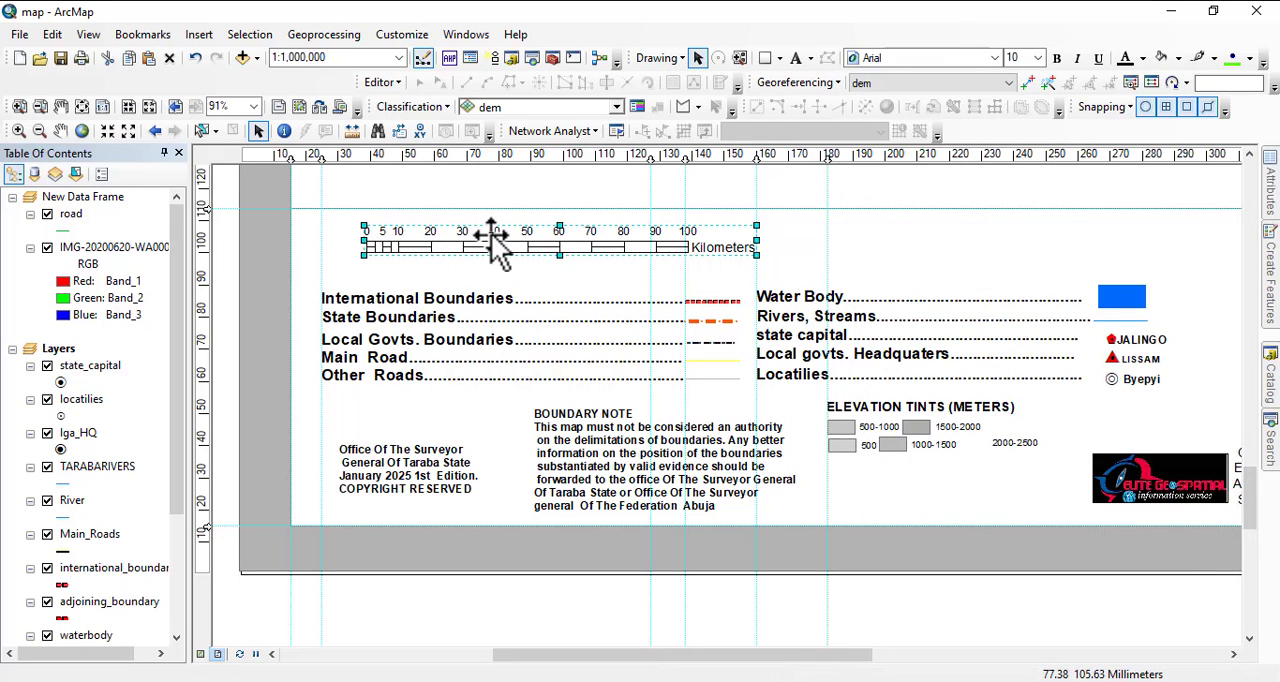
pyautogui.rightClick(543, 247)
pyautogui.click(605, 563)
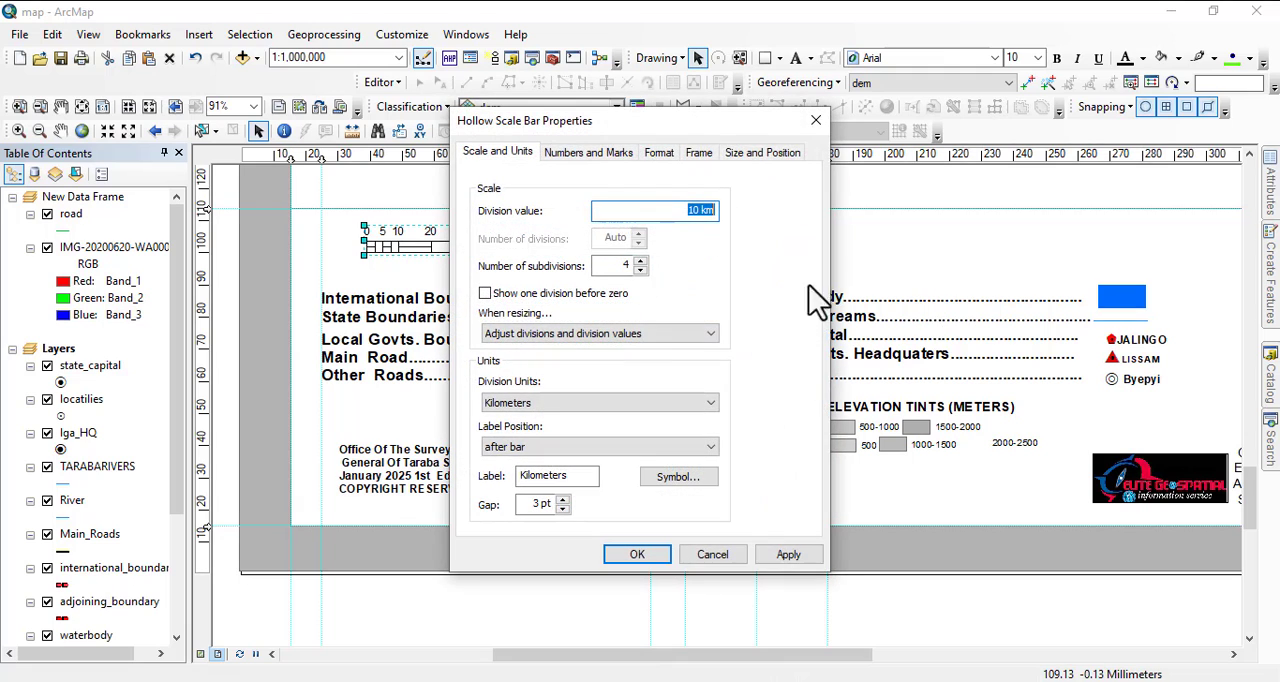
pyautogui.moveTo(683, 121); pyautogui.dragTo(1057, 141)
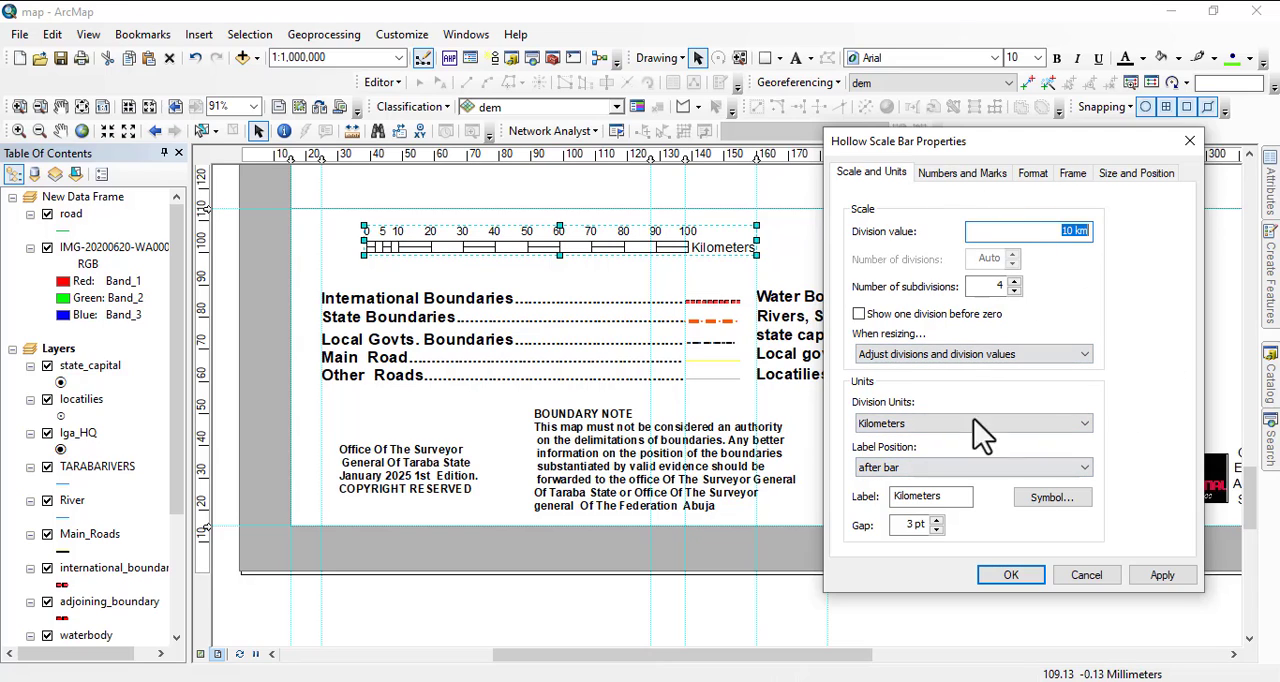
pyautogui.click(1049, 496)
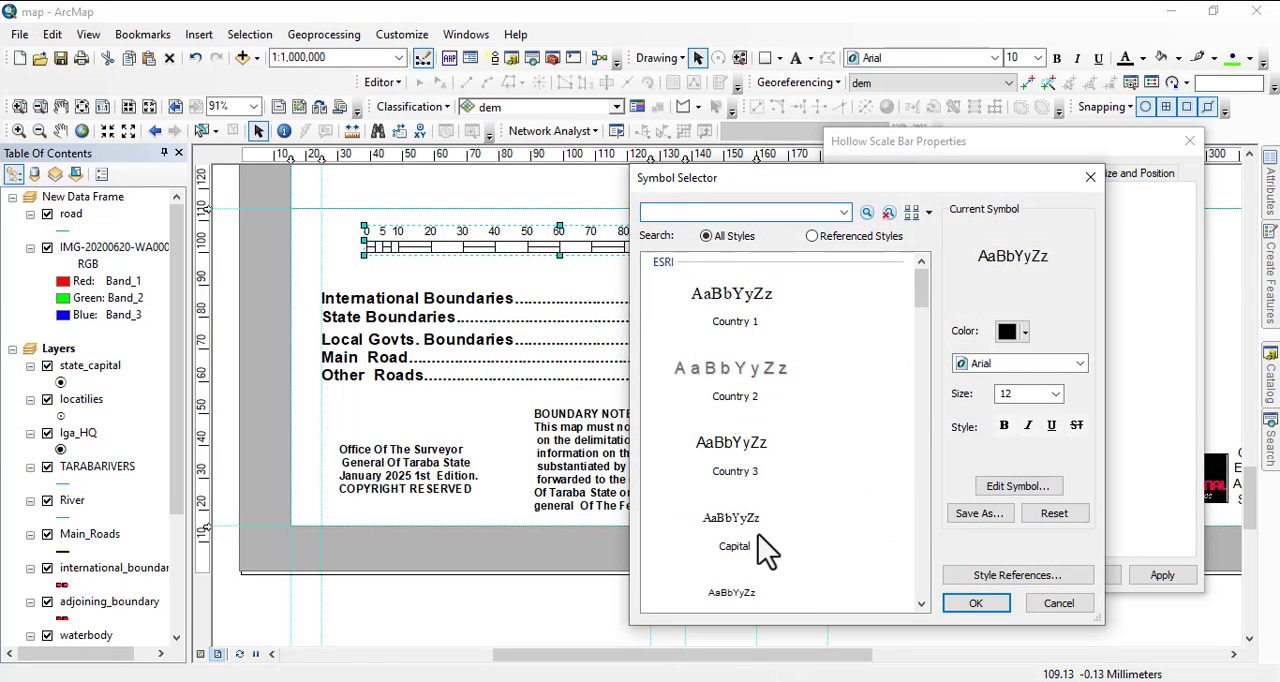
pyautogui.click(762, 488)
pyautogui.click(975, 602)
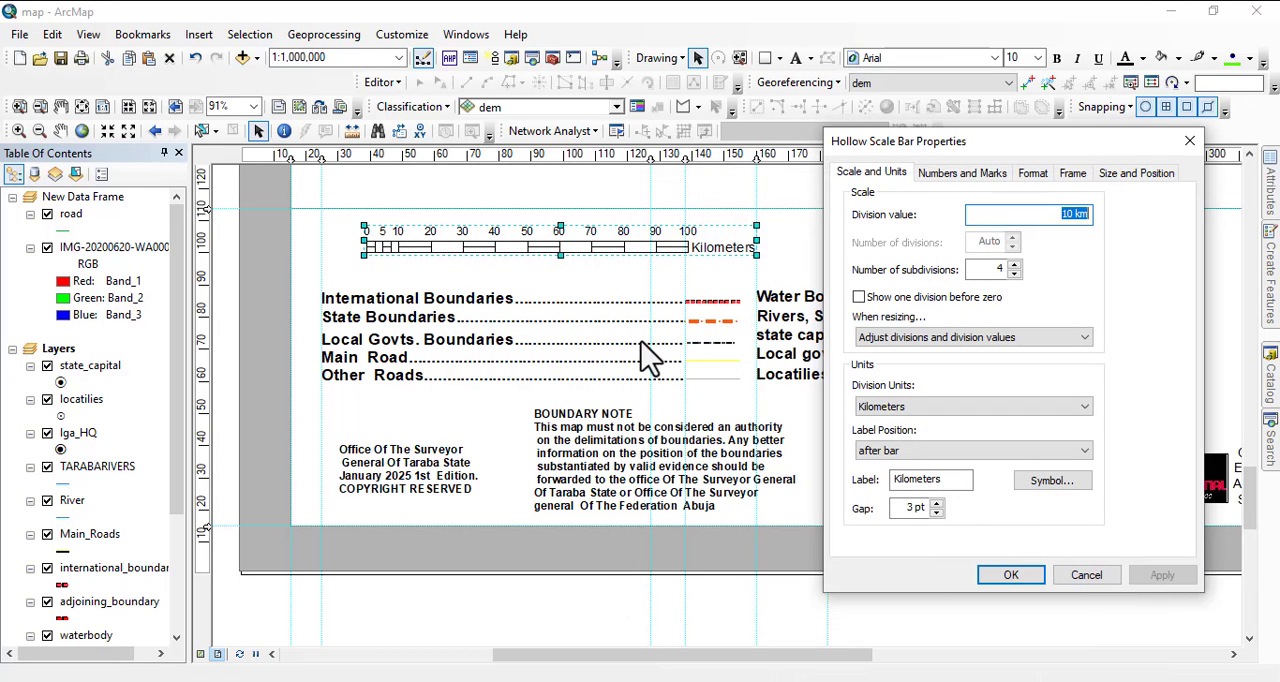
pyautogui.click(1018, 575)
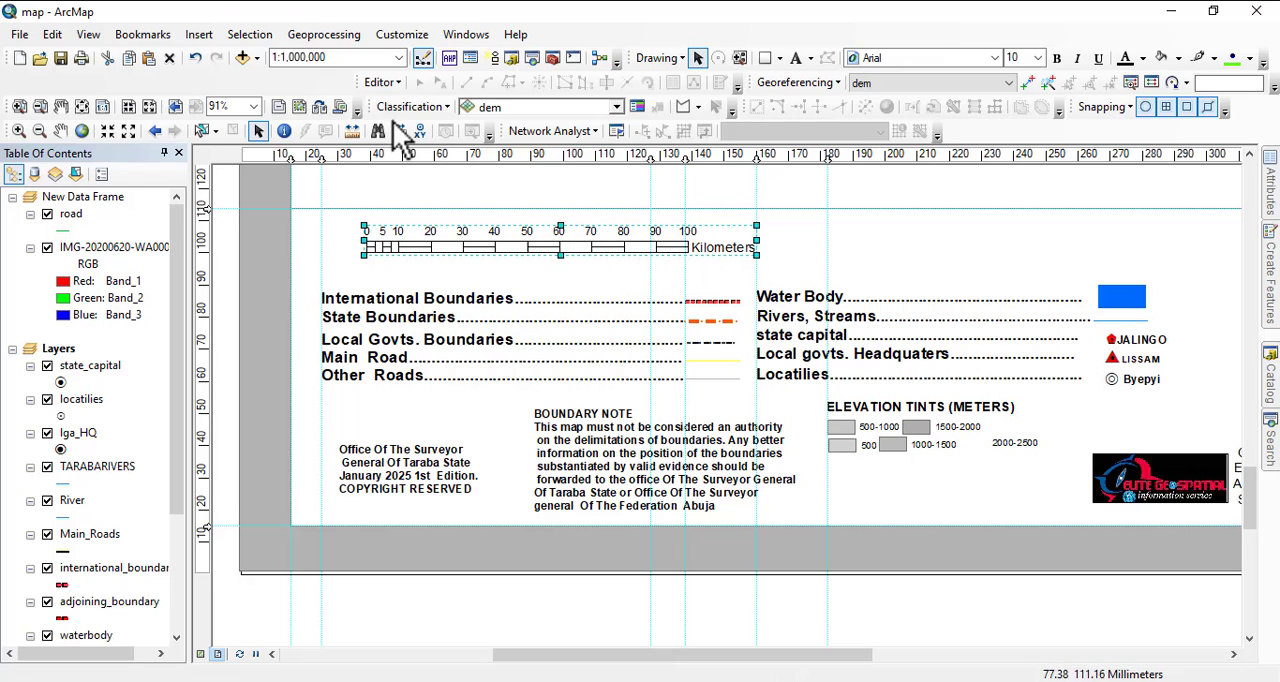
# Insert an absolute 1:1,000,000 scale text and place it in the empty space above the Water Body legend entry.
pyautogui.click(199, 34)
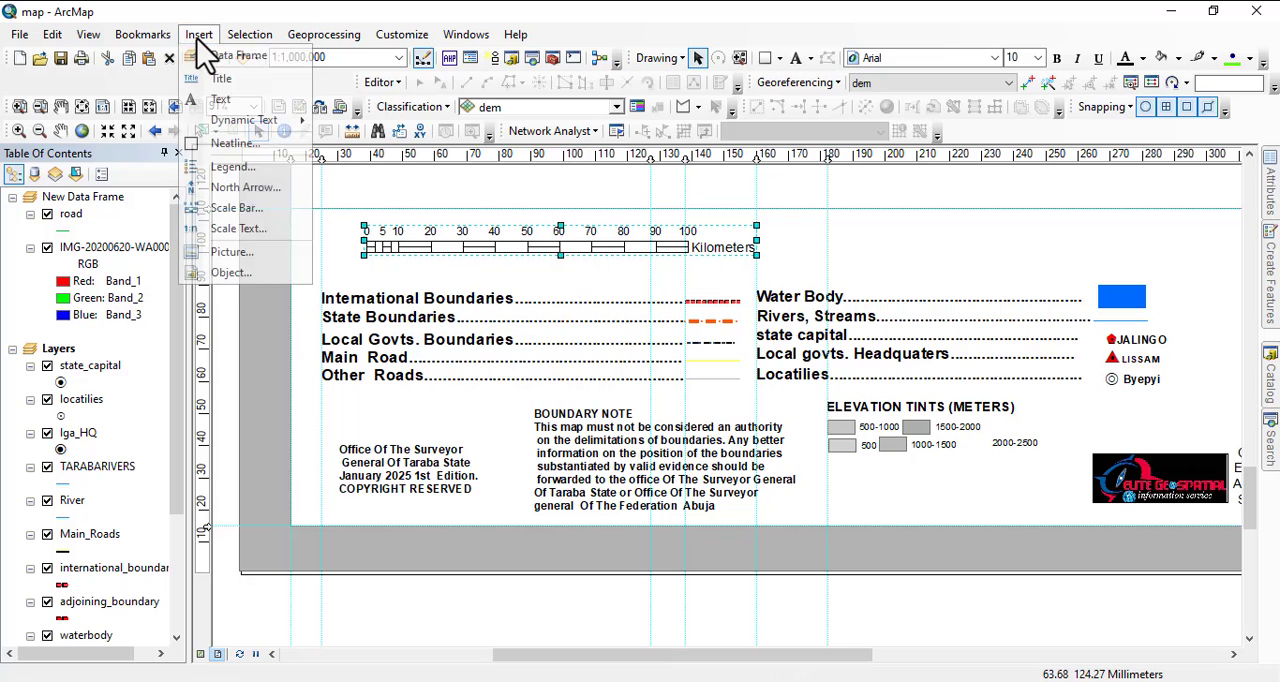
pyautogui.click(251, 233)
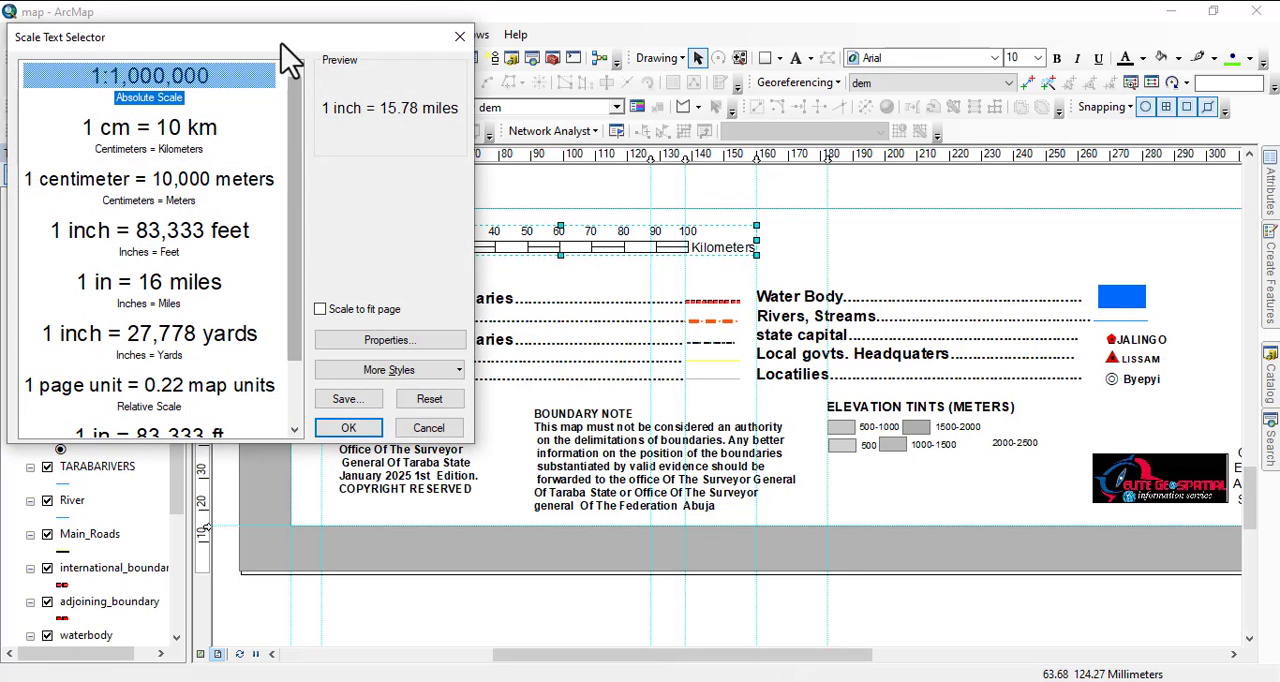
pyautogui.moveTo(281, 43); pyautogui.dragTo(683, 215)
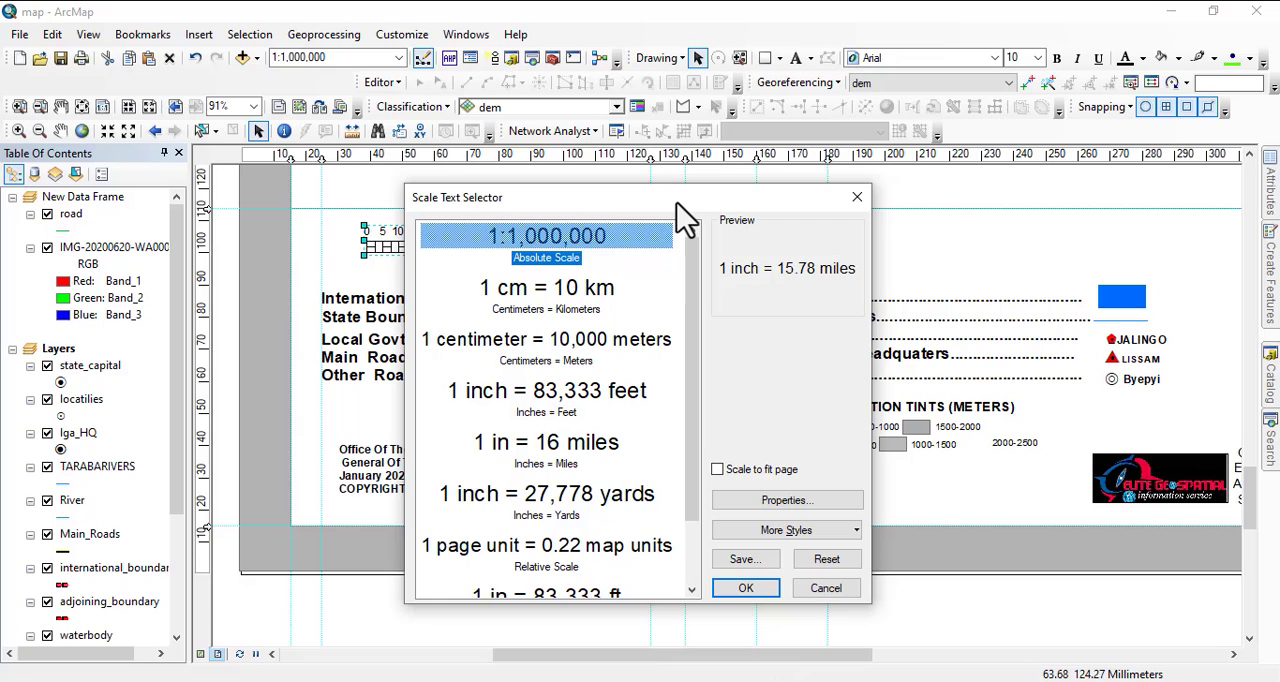
pyautogui.click(530, 262)
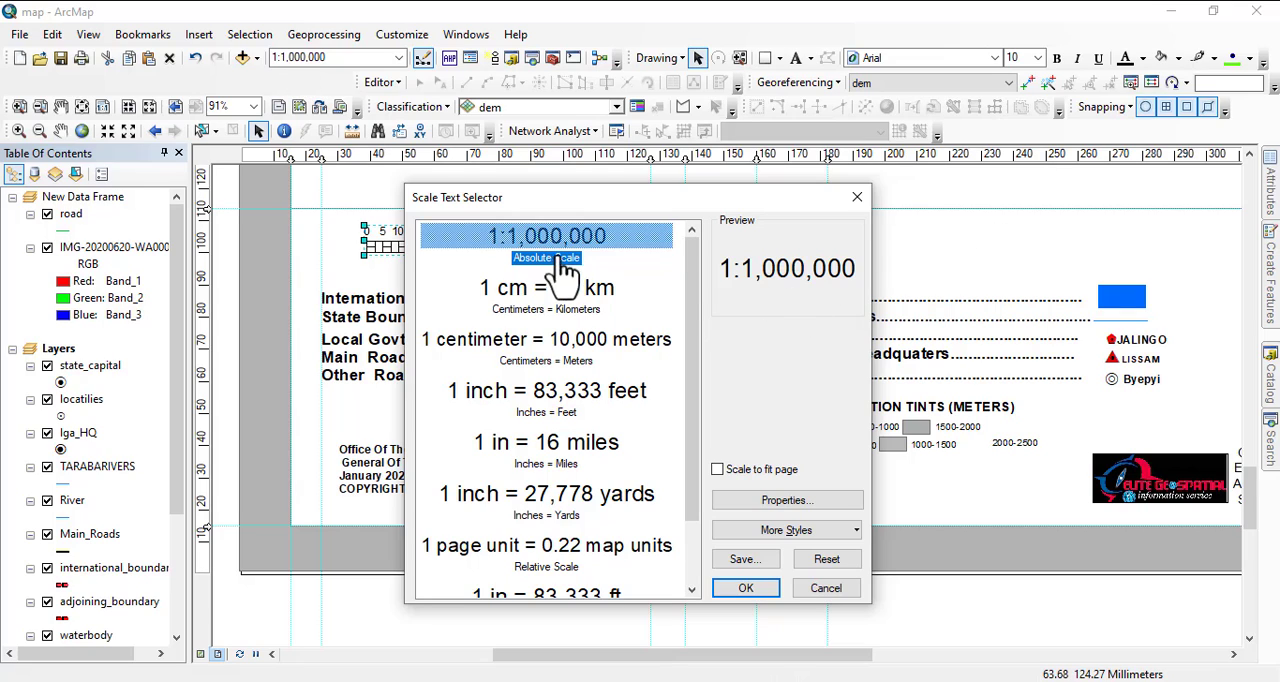
pyautogui.click(785, 503)
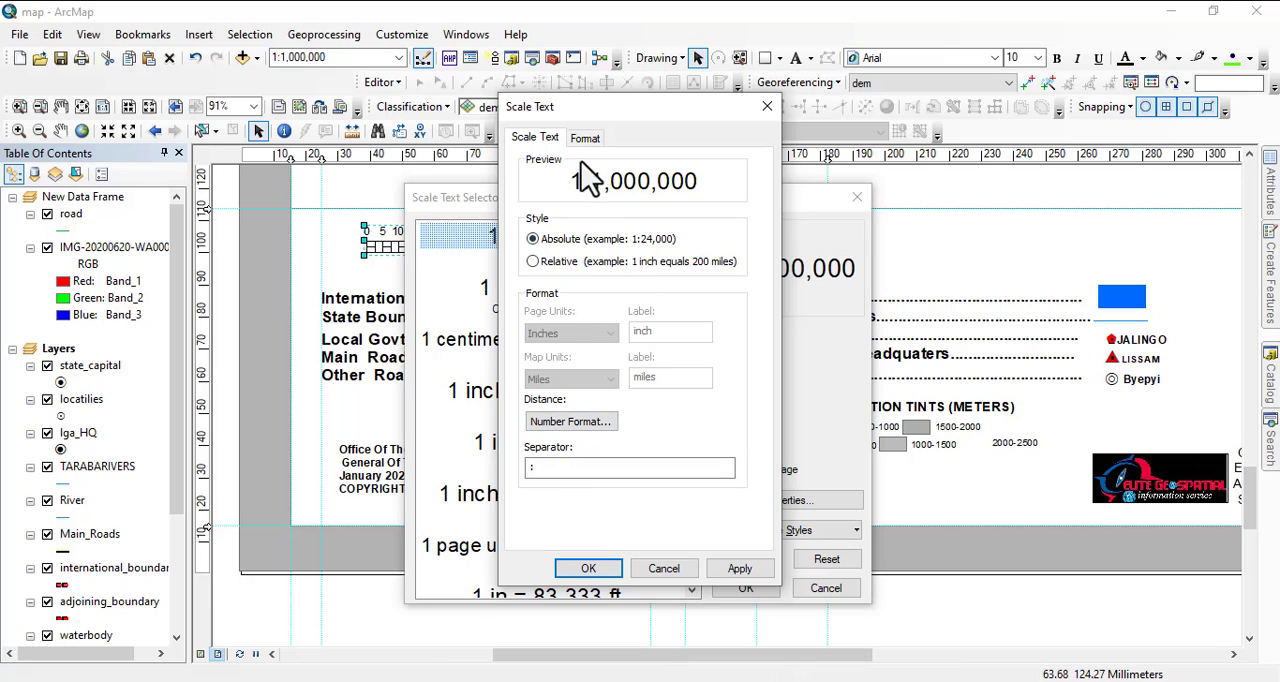
pyautogui.click(533, 262)
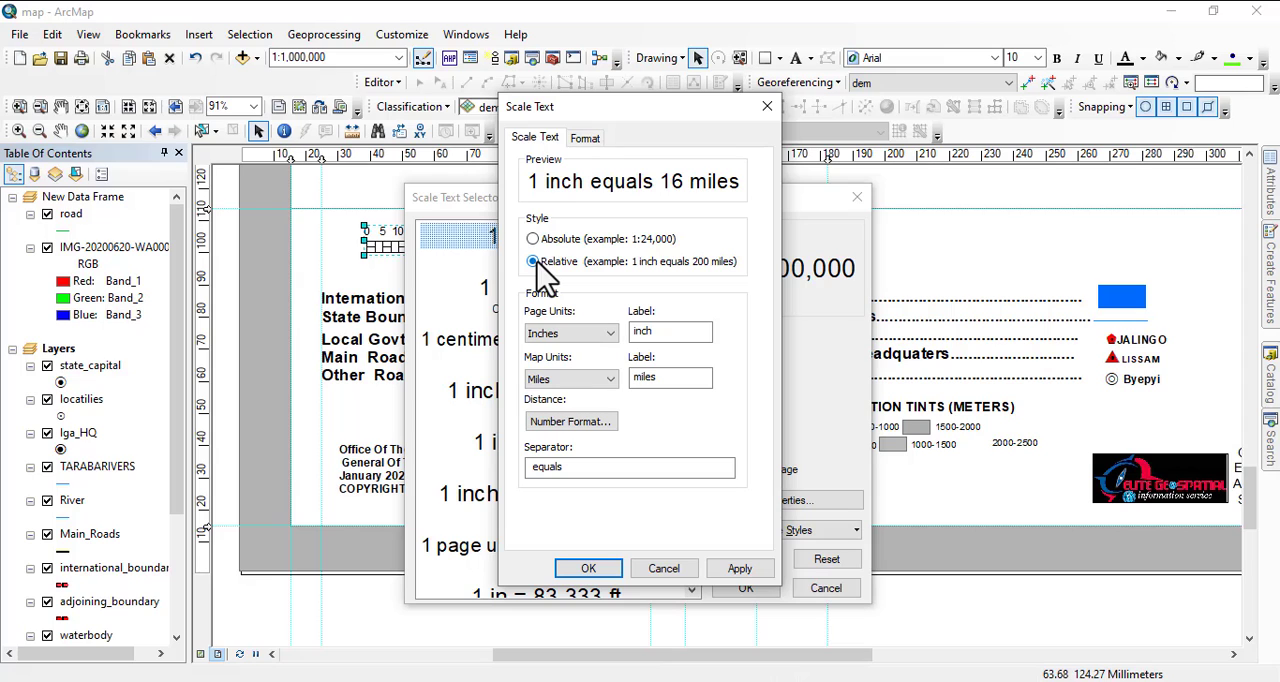
pyautogui.click(537, 240)
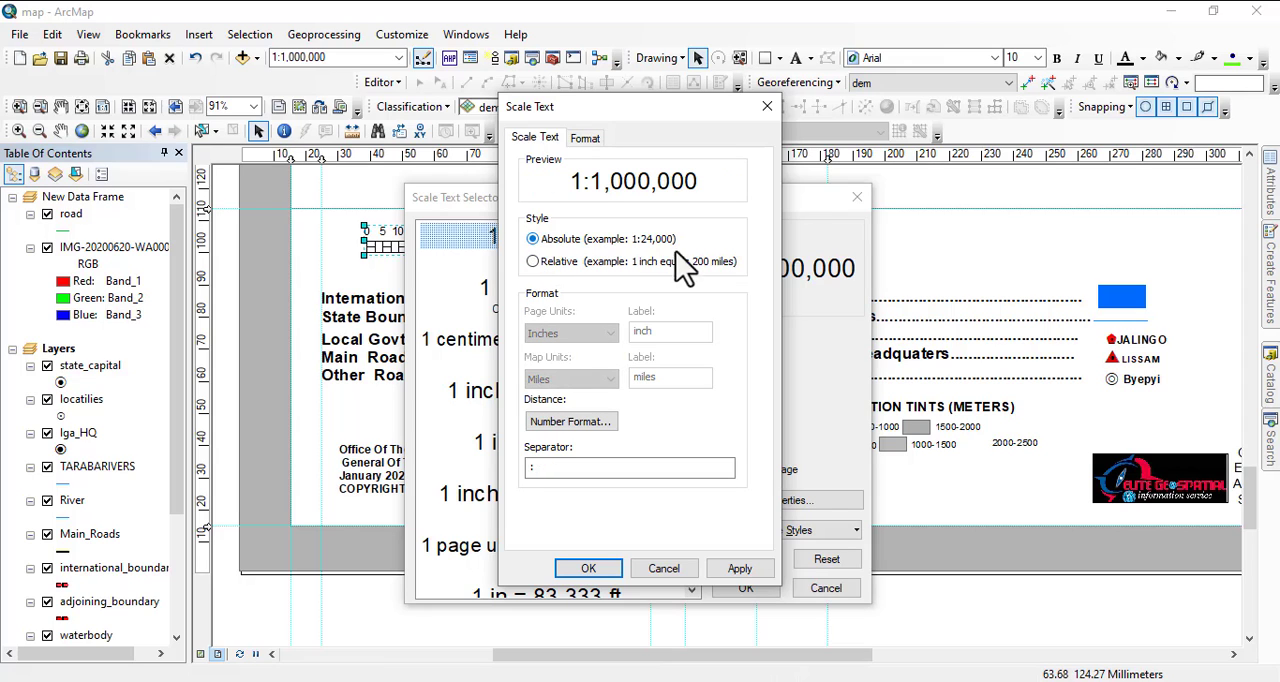
pyautogui.click(588, 569)
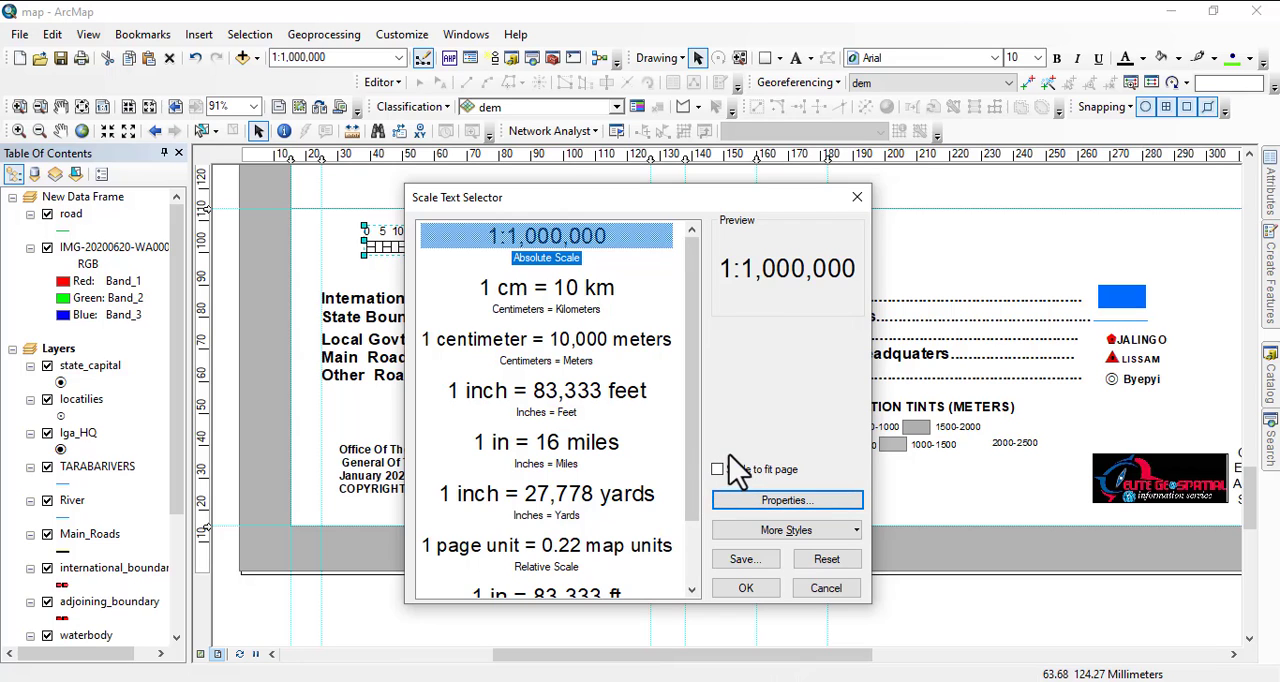
pyautogui.click(746, 588)
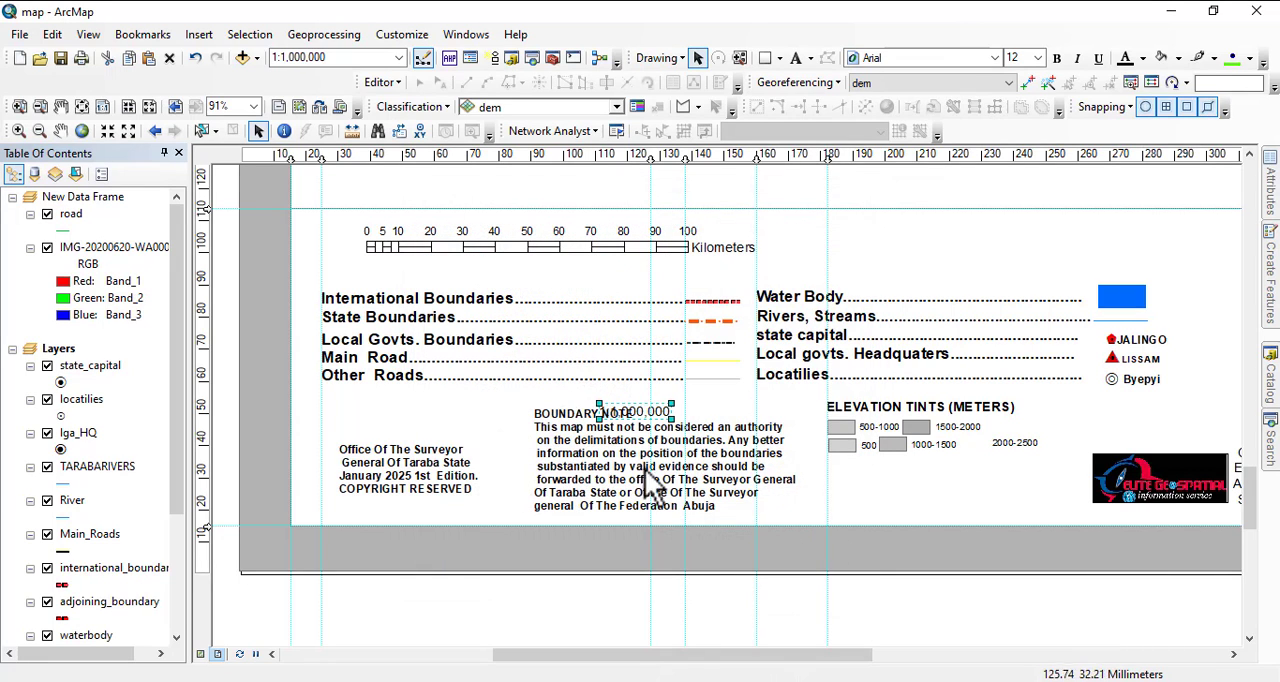
pyautogui.moveTo(655, 410); pyautogui.dragTo(902, 261)
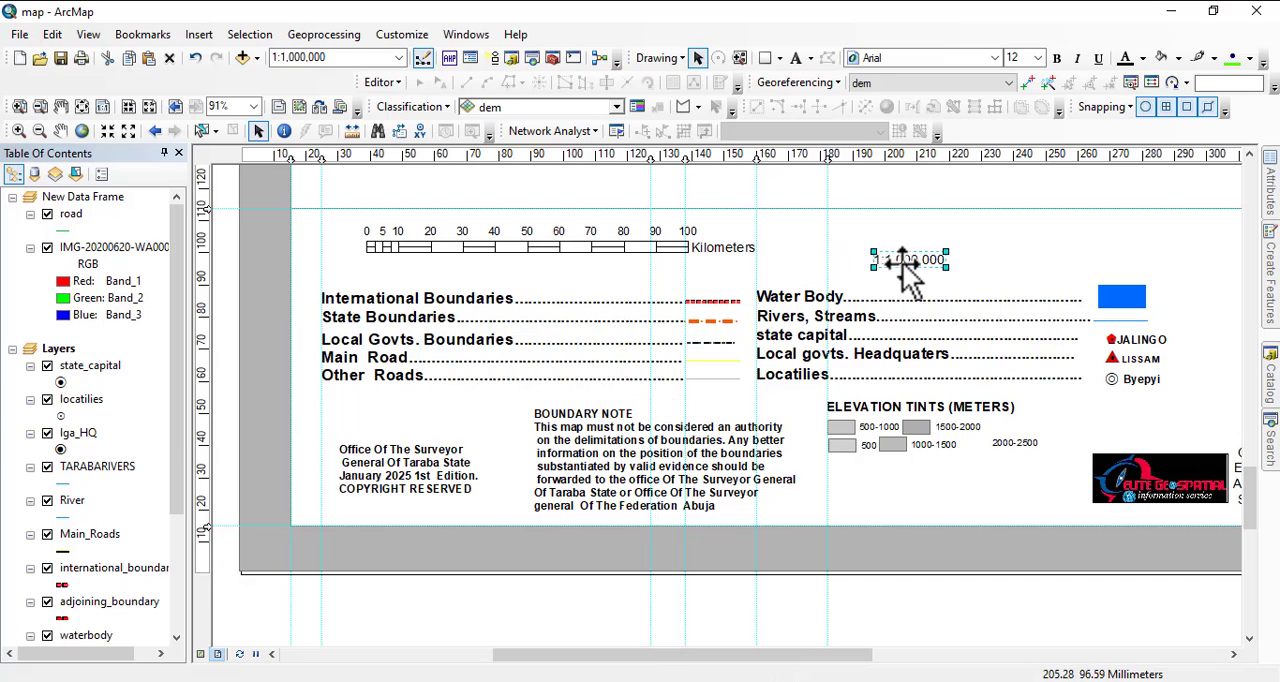
# Insert a text element reading "Sca" and place it just in front of the 1:1,000,000 scale text.
pyautogui.click(200, 36)
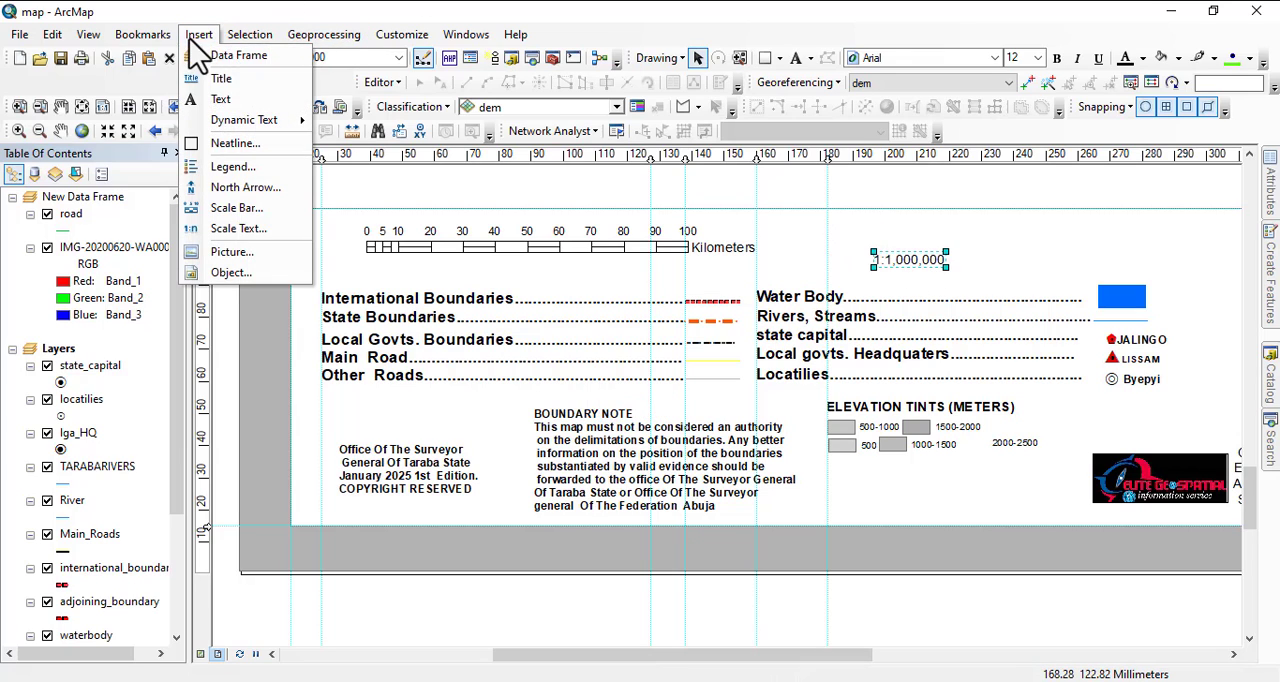
pyautogui.click(222, 100)
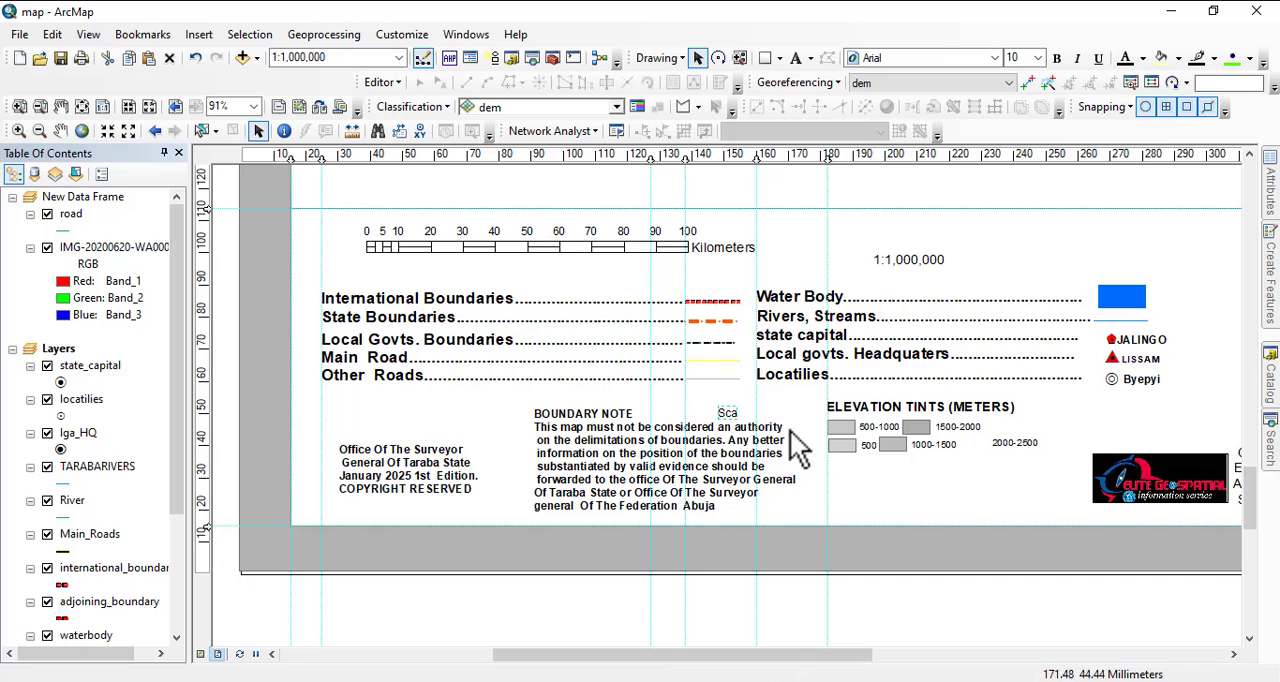
pyautogui.moveTo(731, 420); pyautogui.dragTo(828, 256)
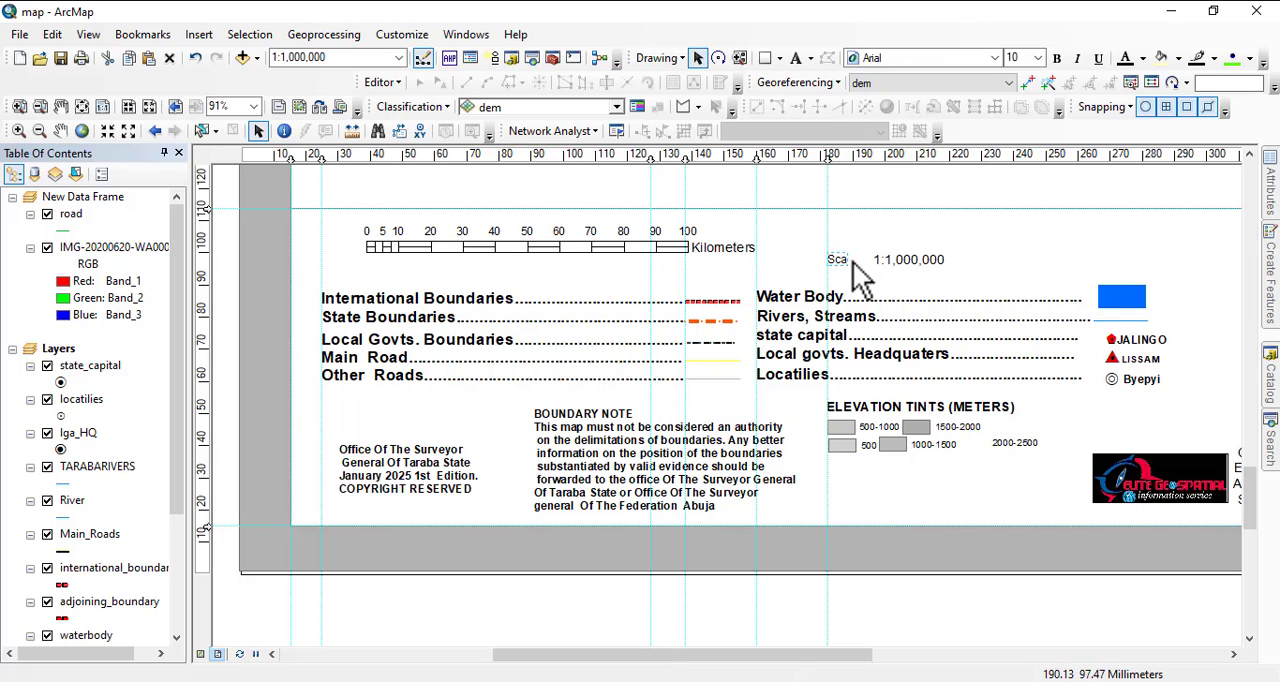
# Complete the wording of the new text element so that it reads "Scale:".
pyautogui.rightClick(846, 262)
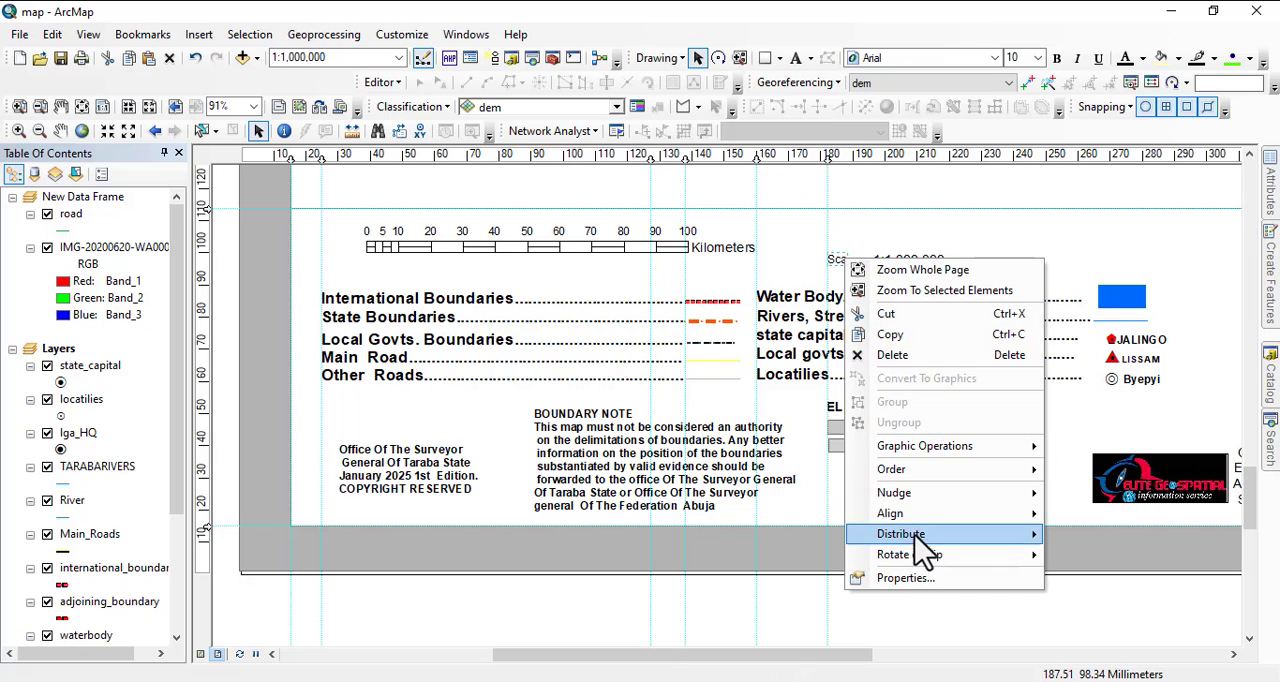
pyautogui.click(906, 577)
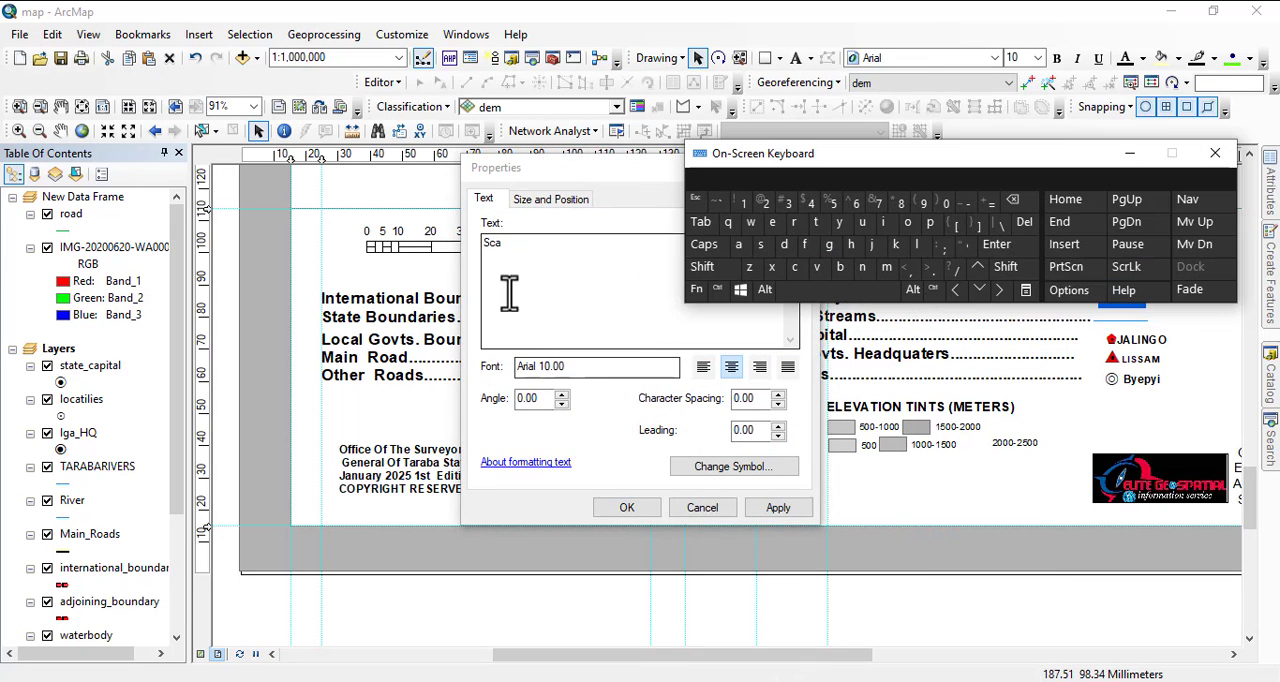
pyautogui.click(526, 267)
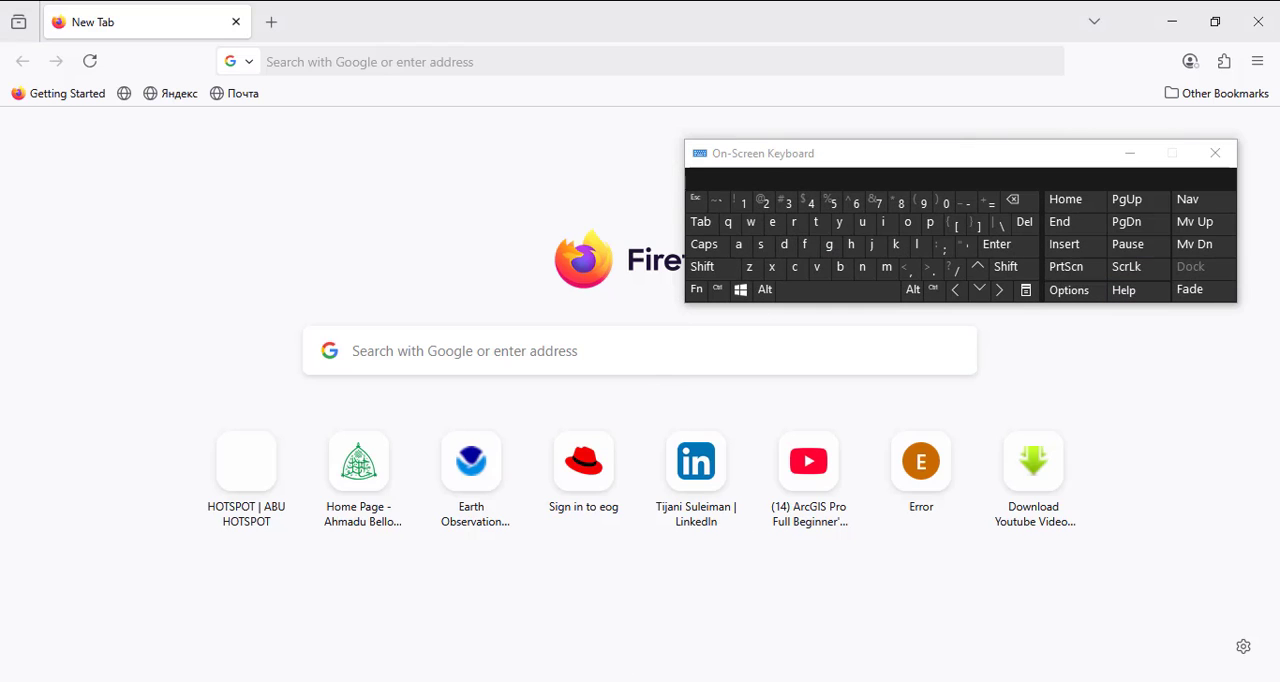
pyautogui.click(766, 666)
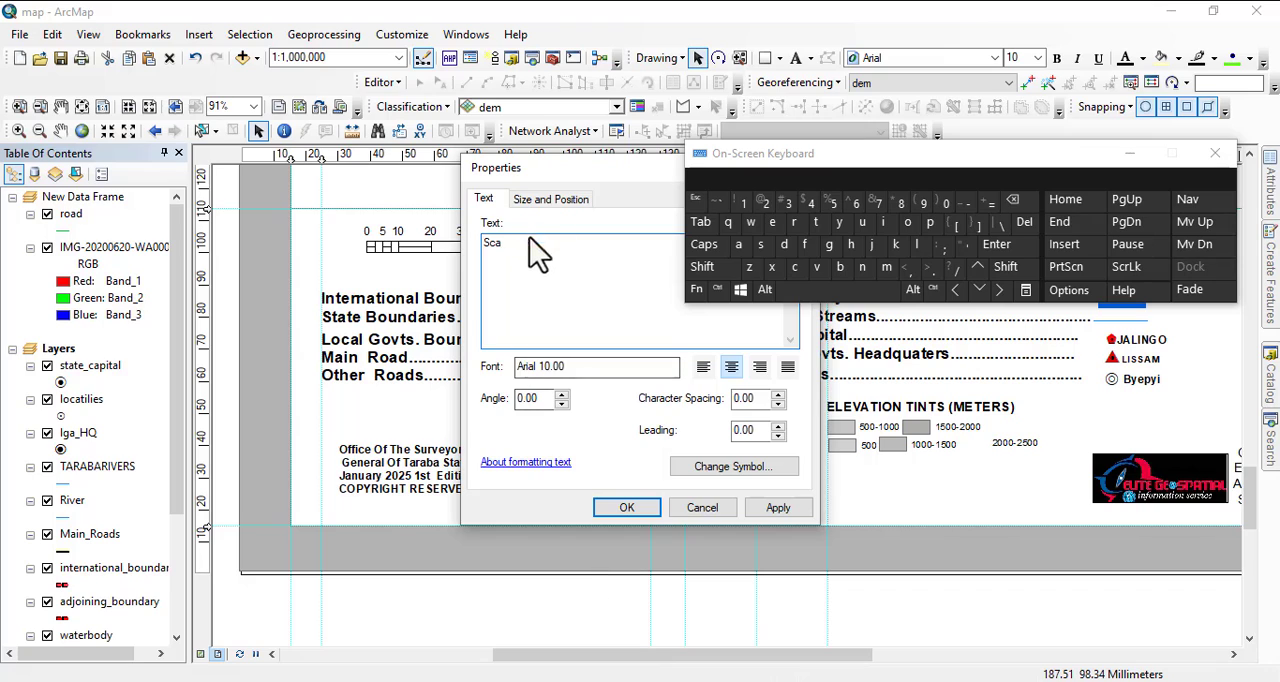
pyautogui.click(918, 246)
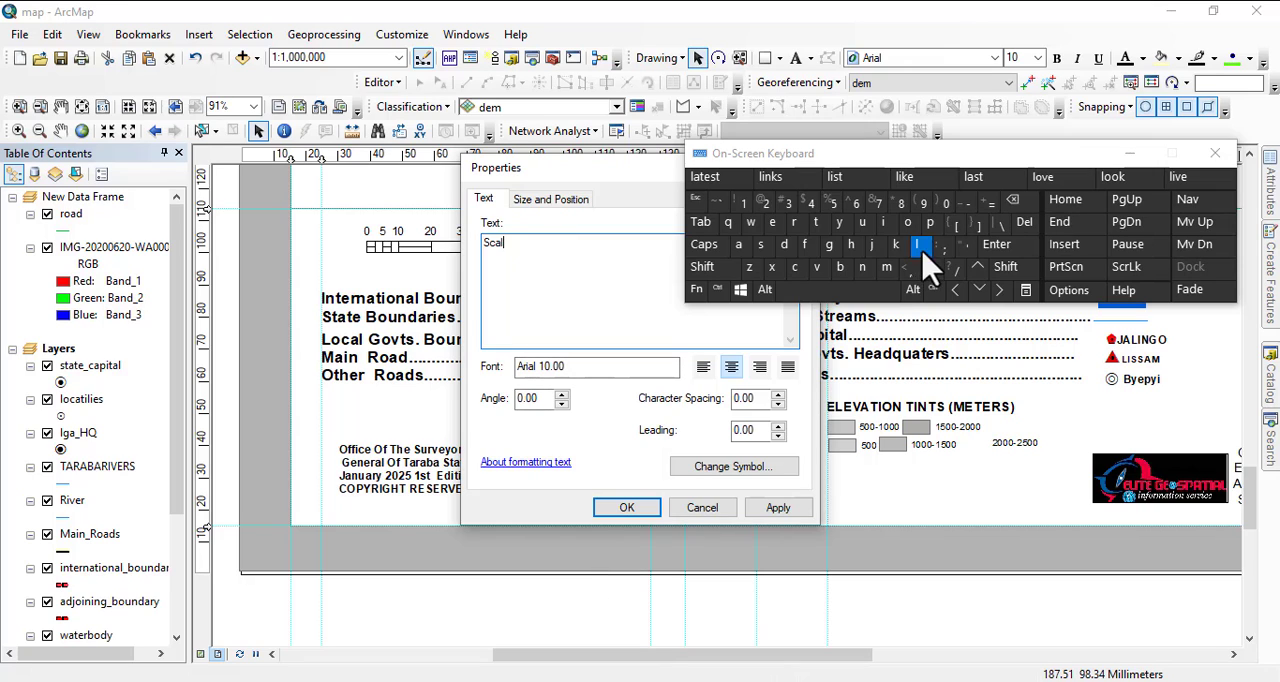
pyautogui.click(773, 222)
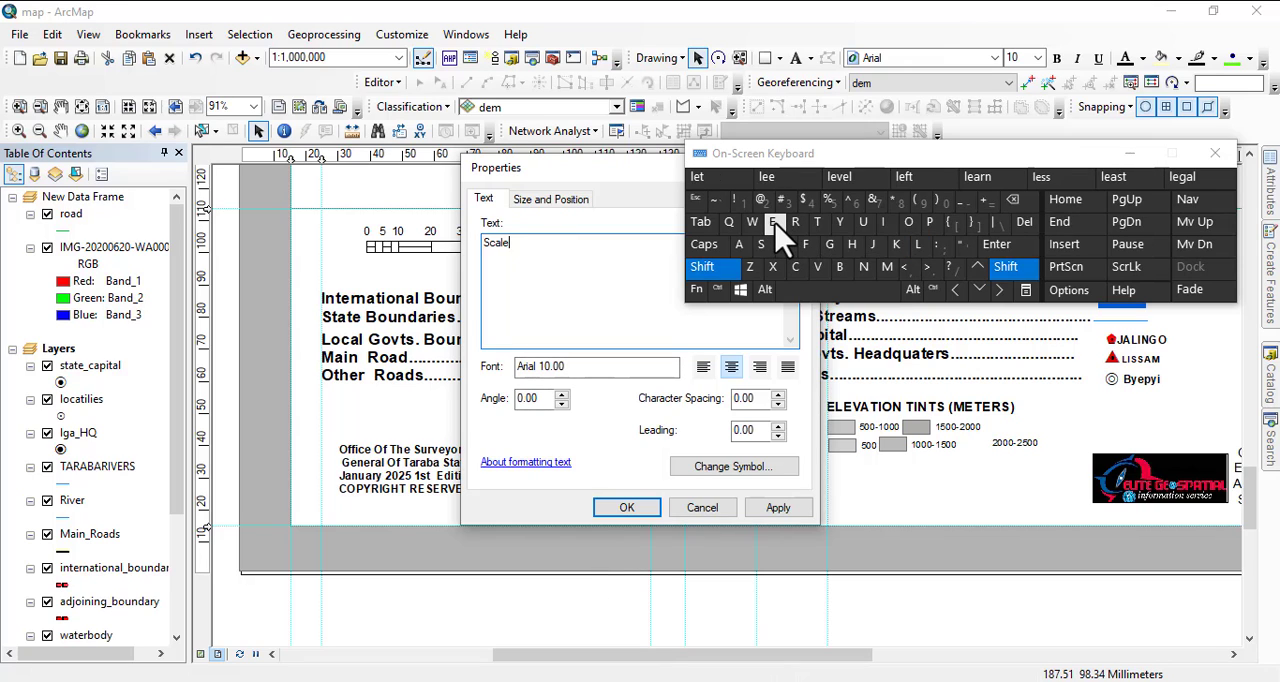
pyautogui.write(':')
pyautogui.click(626, 510)
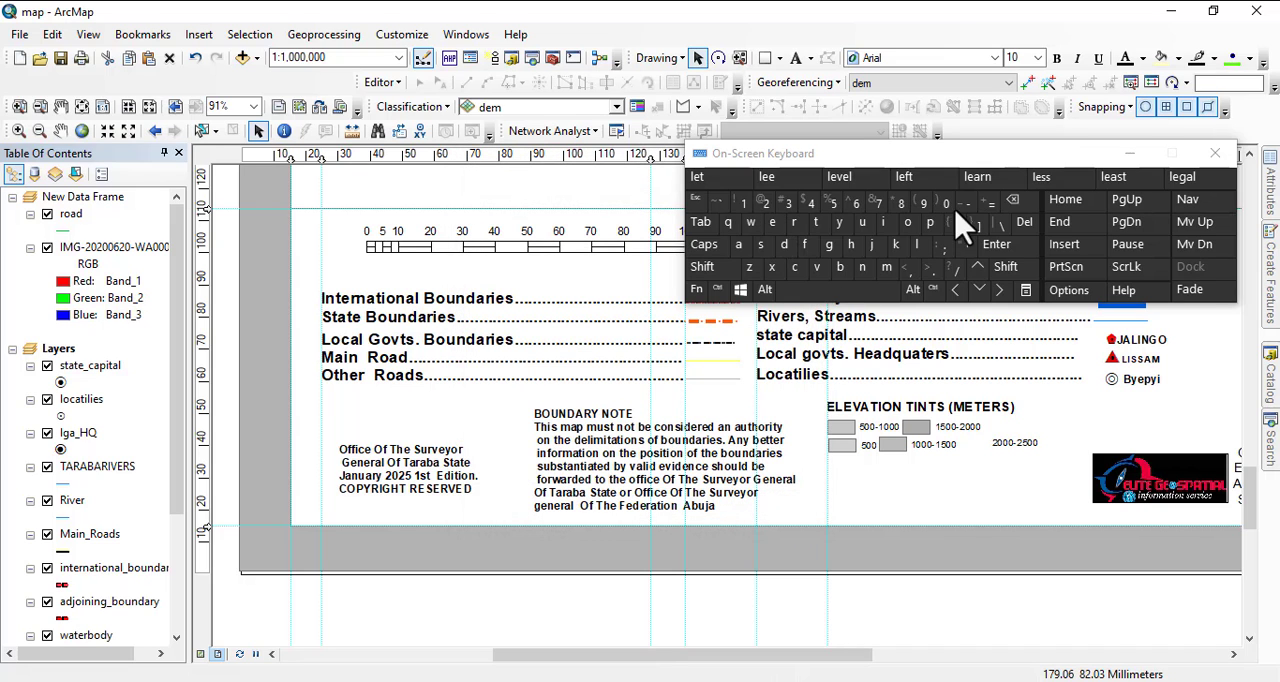
# Position the "Scale:" label directly in front of the 1:1,000,000 scale text, on the same line with a small gap.
pyautogui.moveTo(971, 189); pyautogui.dragTo(759, 549)
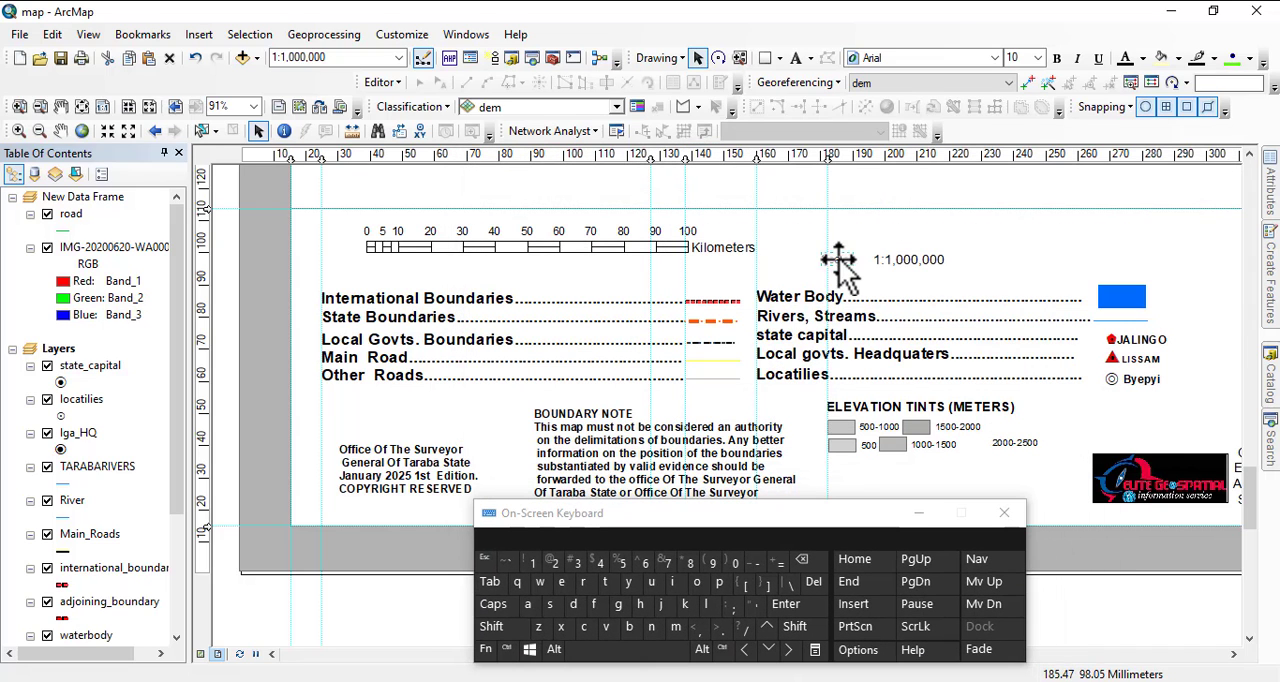
pyautogui.moveTo(836, 258); pyautogui.dragTo(870, 277)
pyautogui.scroll(1, 924, 263)
pyautogui.scroll(2, 924, 263)
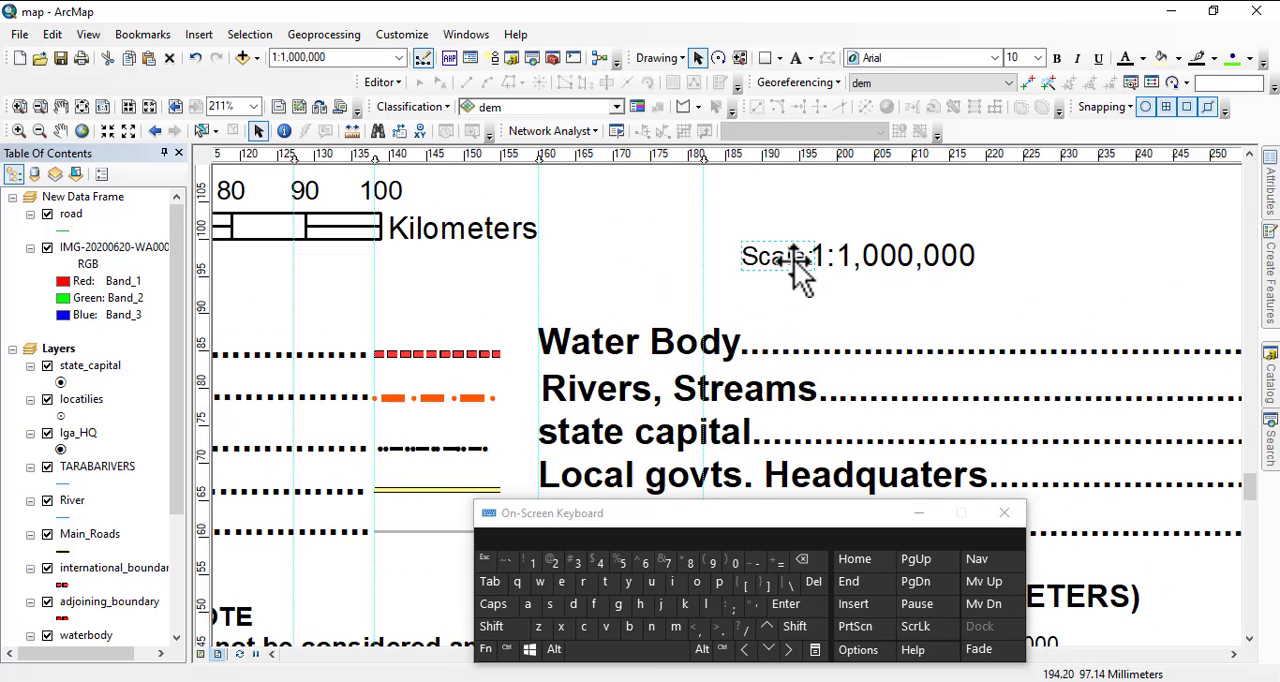
pyautogui.press('Left')
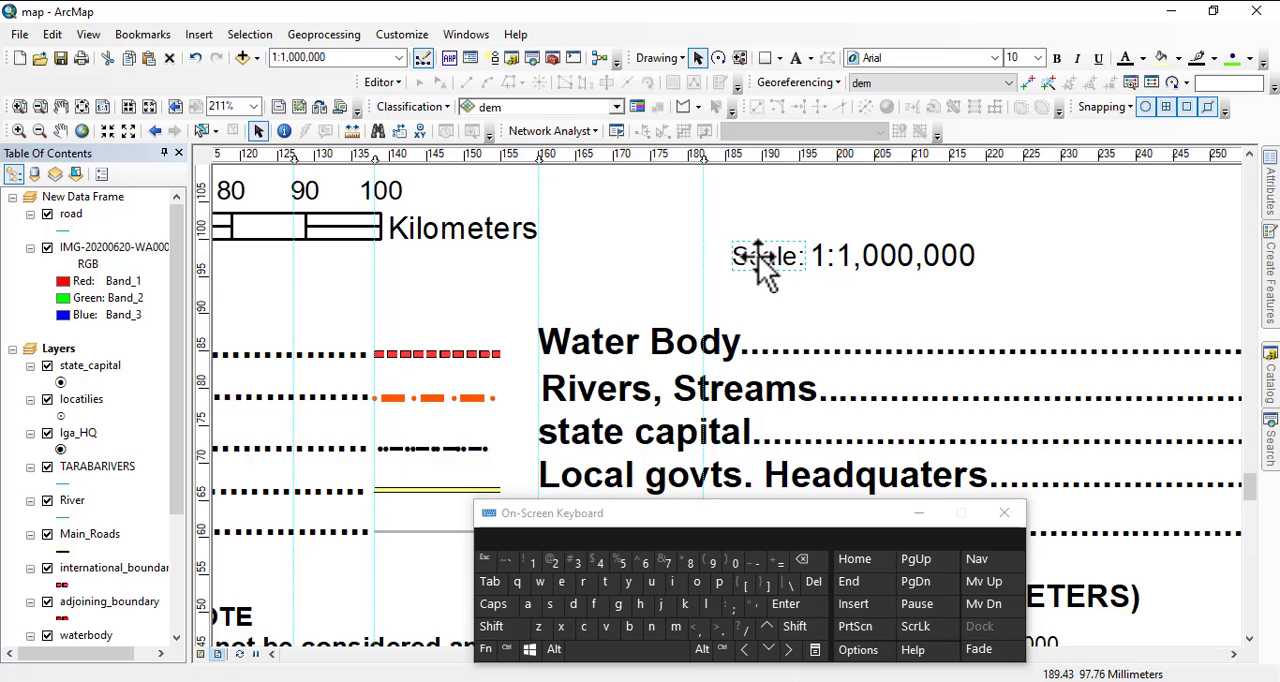
# Group the "Scale:" label and the 1:1,000,000 scale text into one element.
pyautogui.press('shift')
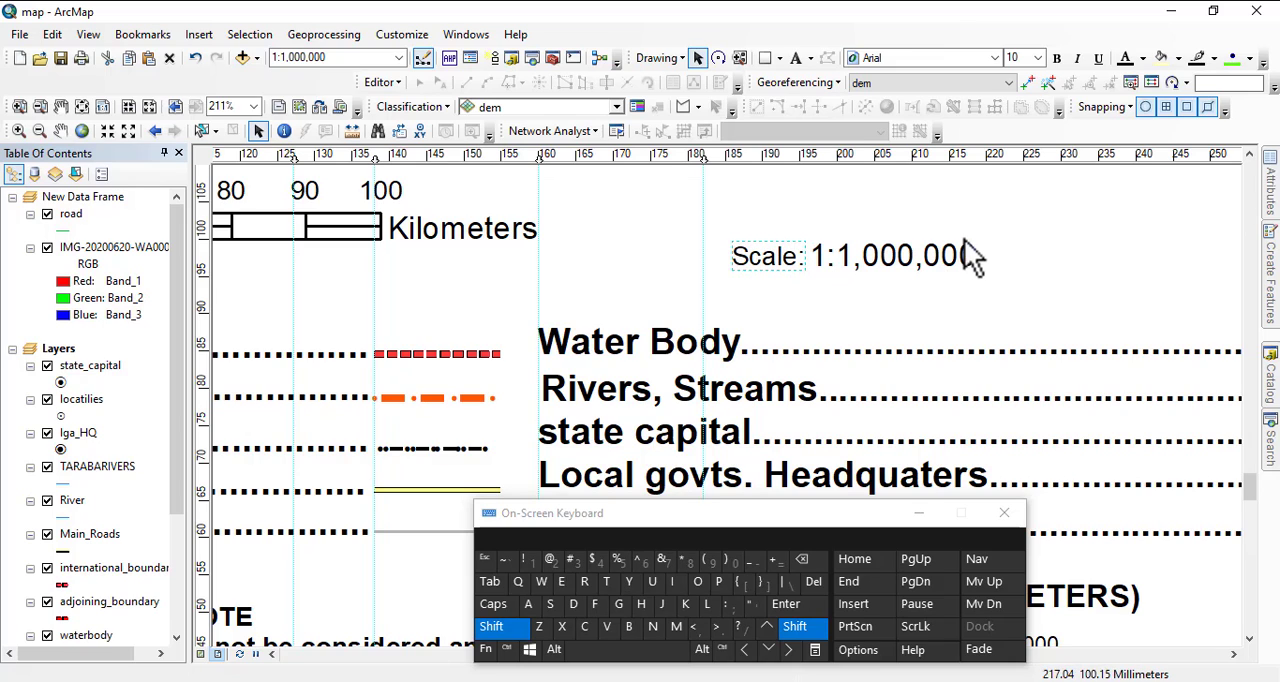
pyautogui.click(891, 264)
pyautogui.rightClick(876, 255)
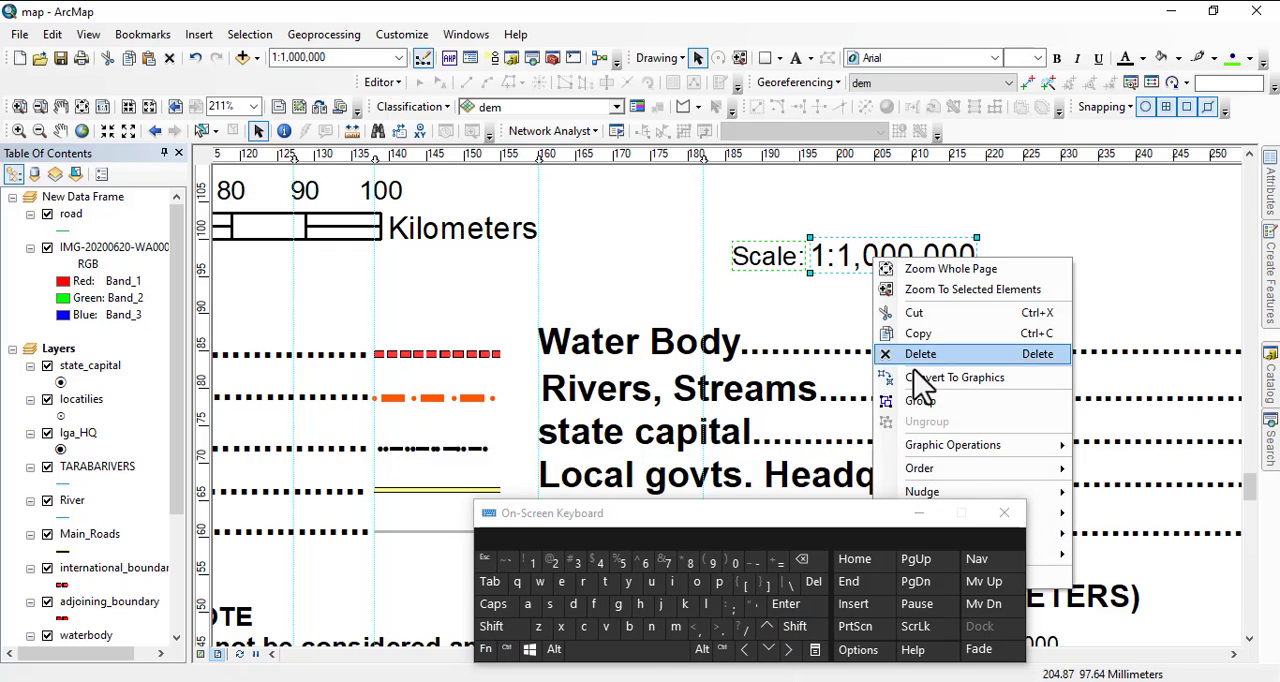
pyautogui.click(928, 407)
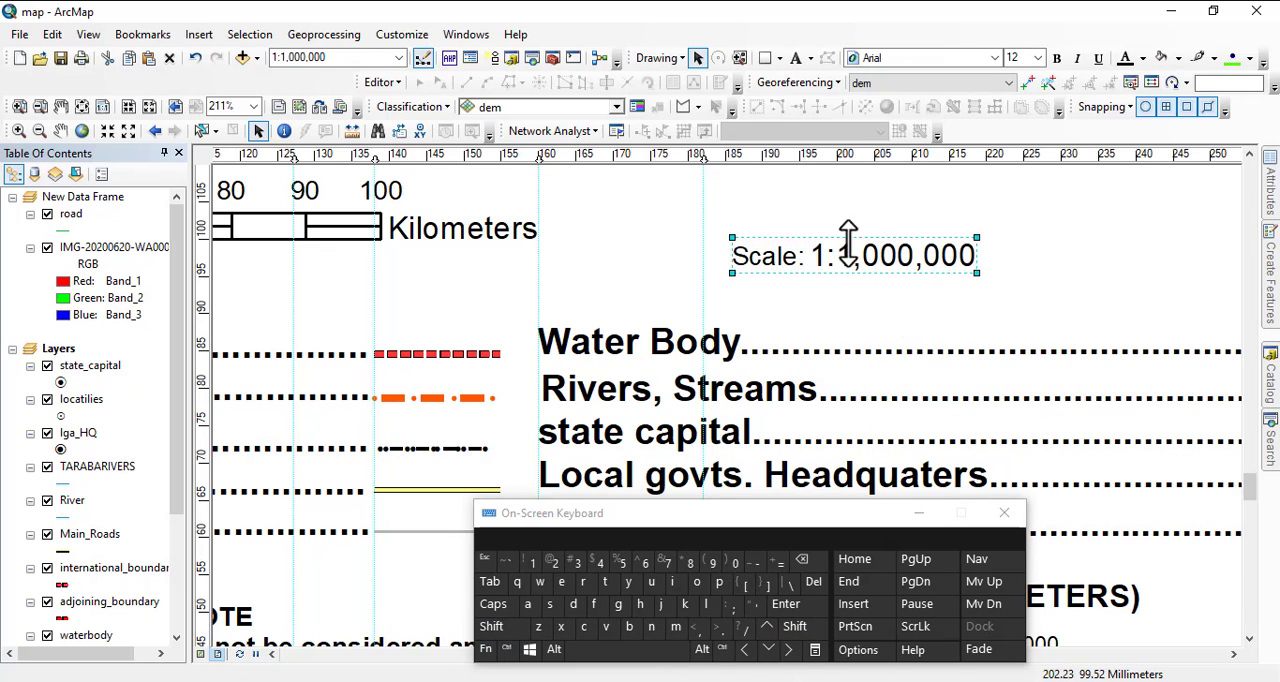
# Start a second scale text in the Centimeters = Meters style and open its properties, keeping the dialog clear of the style list.
pyautogui.scroll(-2, 960, 312)
pyautogui.scroll(-1, 1100, 440)
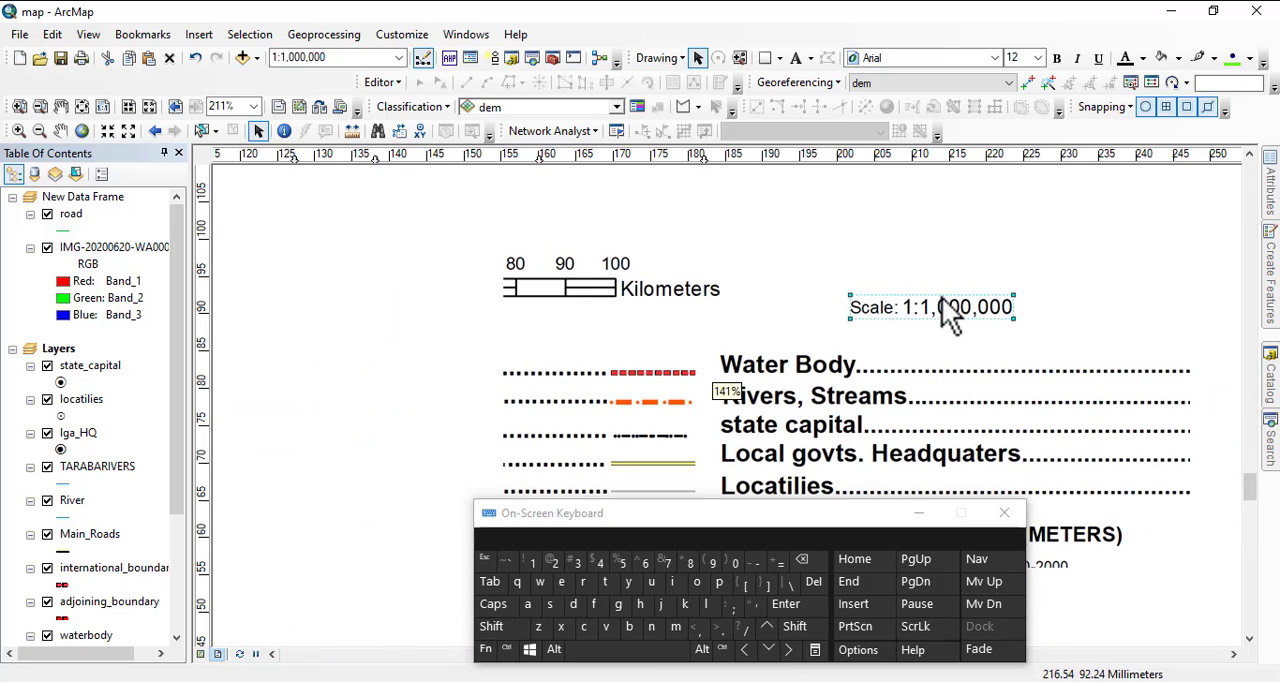
pyautogui.click(199, 35)
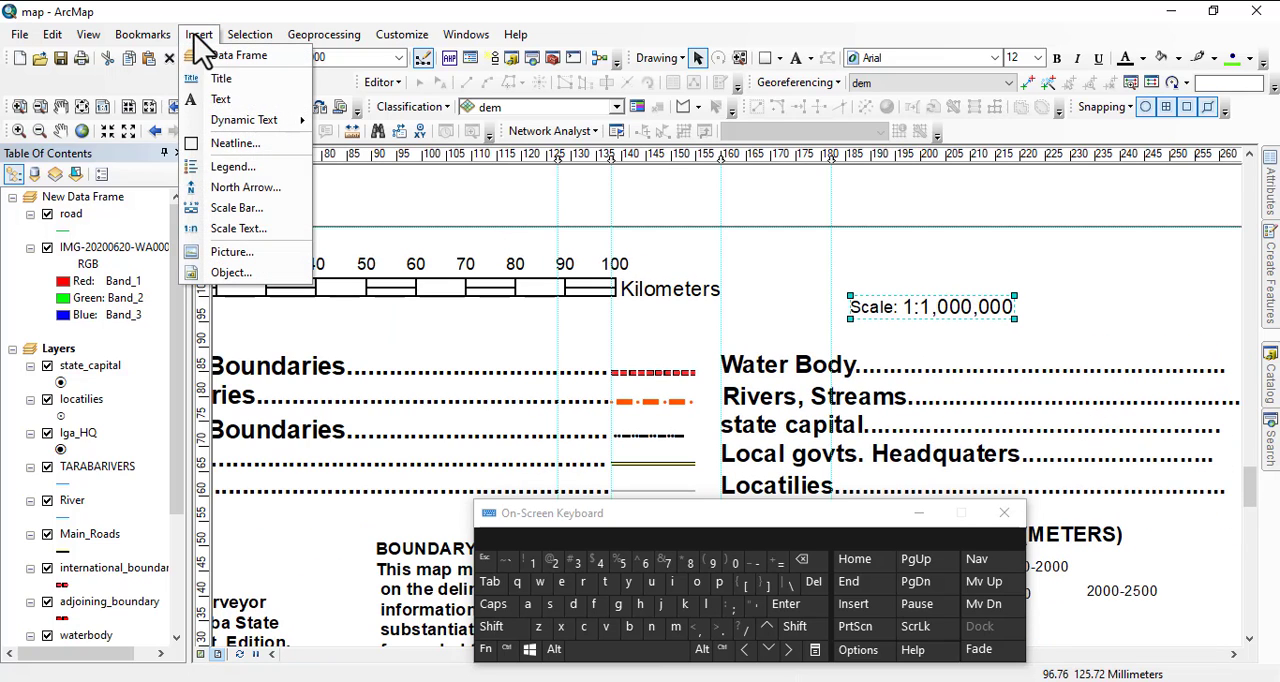
pyautogui.click(245, 230)
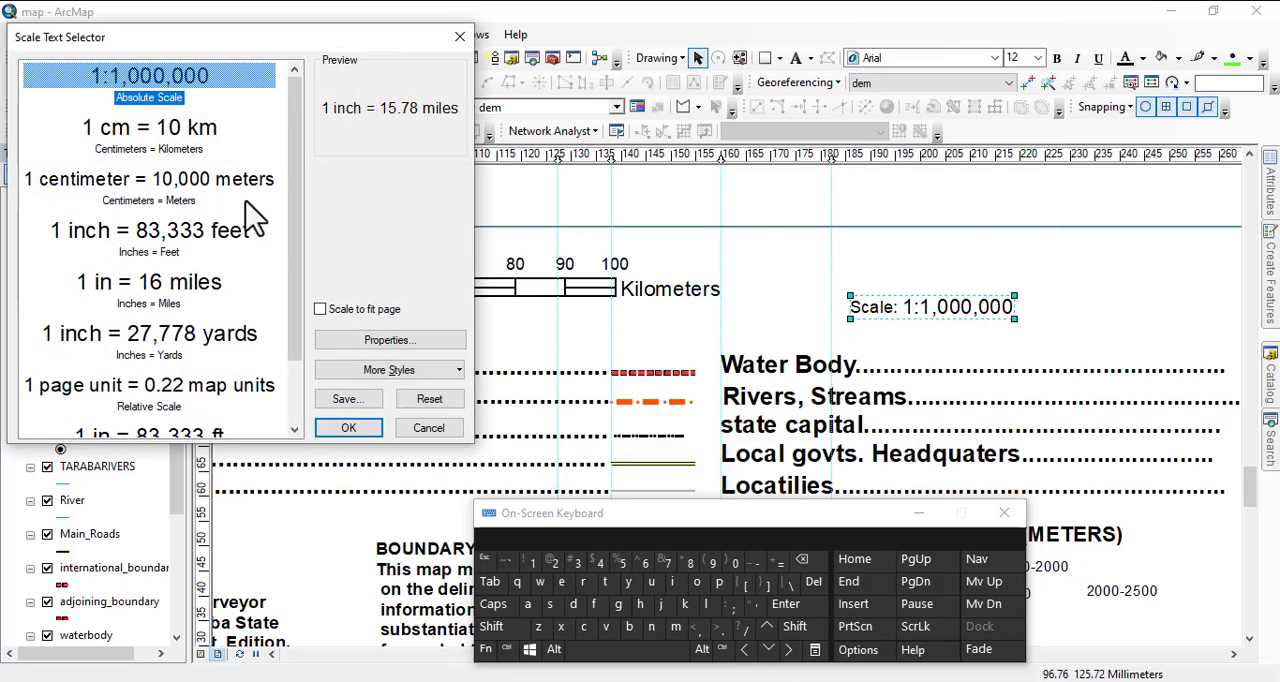
pyautogui.click(68, 200)
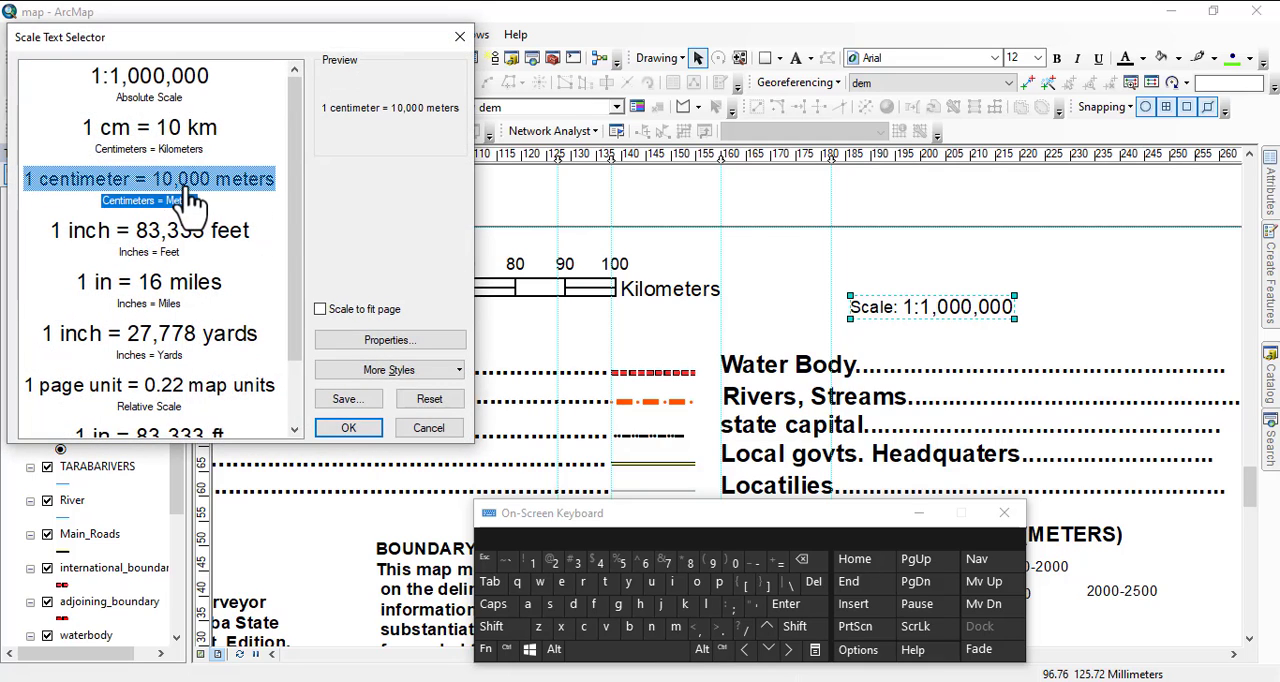
pyautogui.click(372, 340)
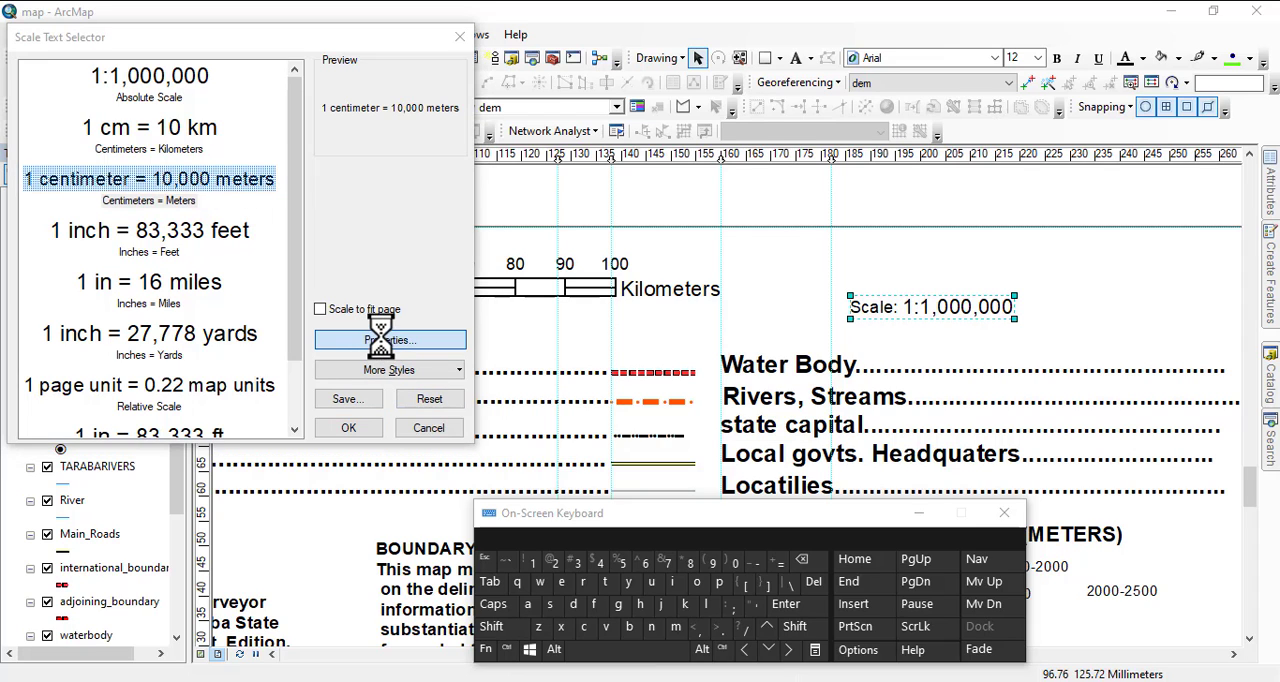
pyautogui.moveTo(672, 106); pyautogui.dragTo(939, 45)
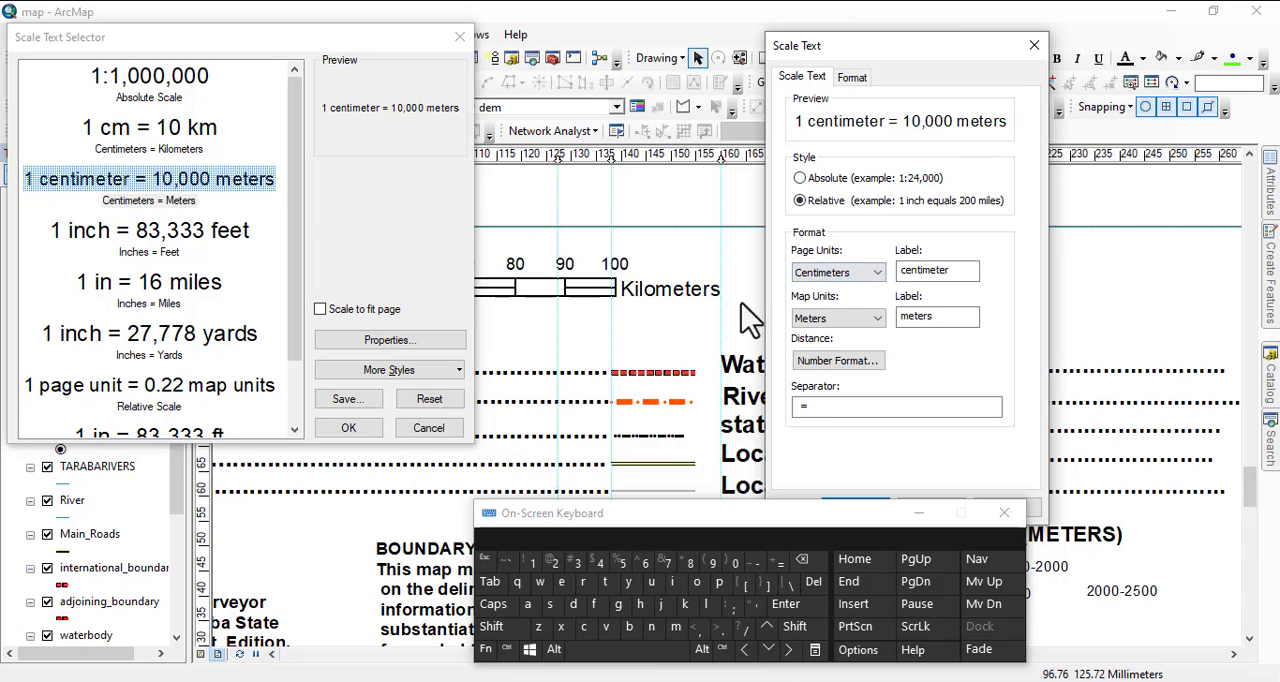
# Replace the equals sign in the scale text's separator with the wording "To Represen".
pyautogui.click(806, 406)
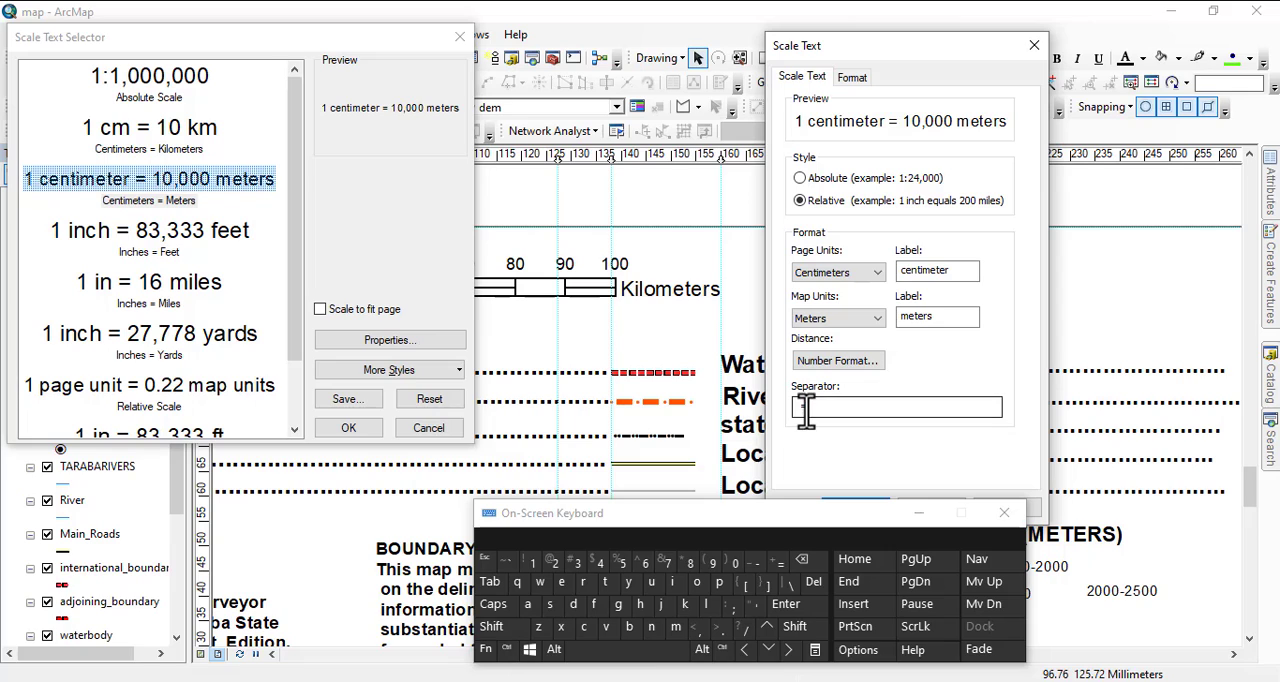
pyautogui.press('BackSpace')
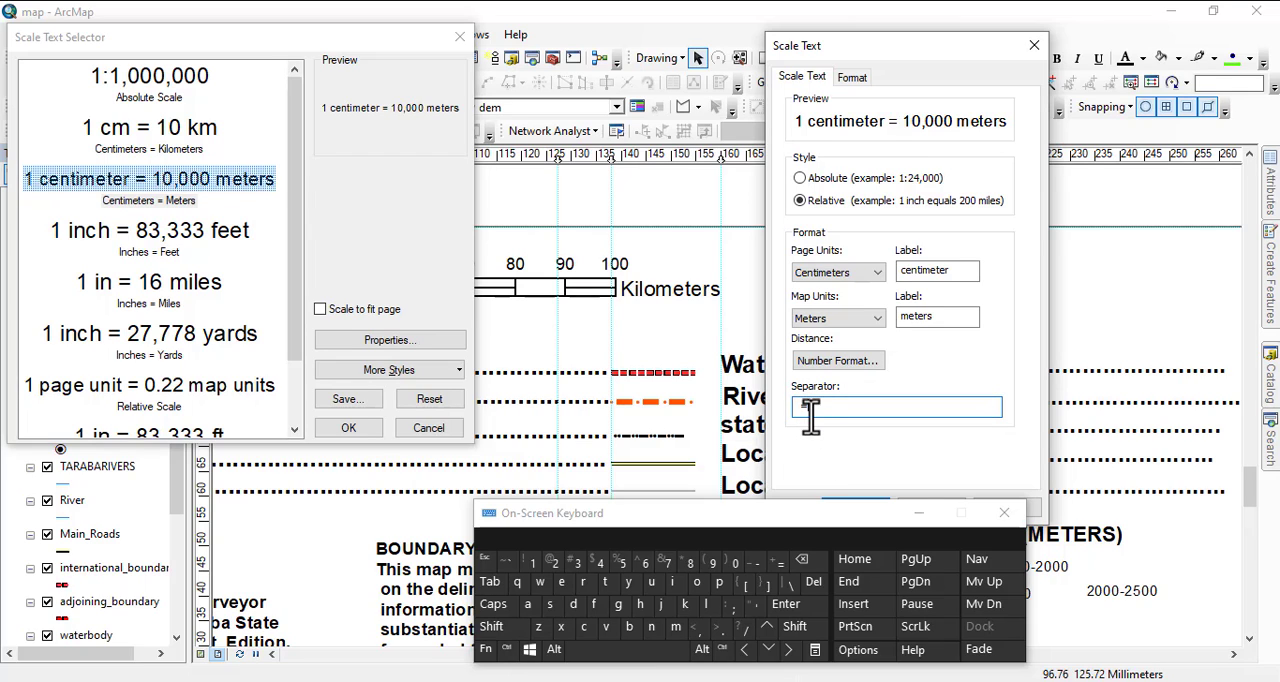
pyautogui.press('shift')
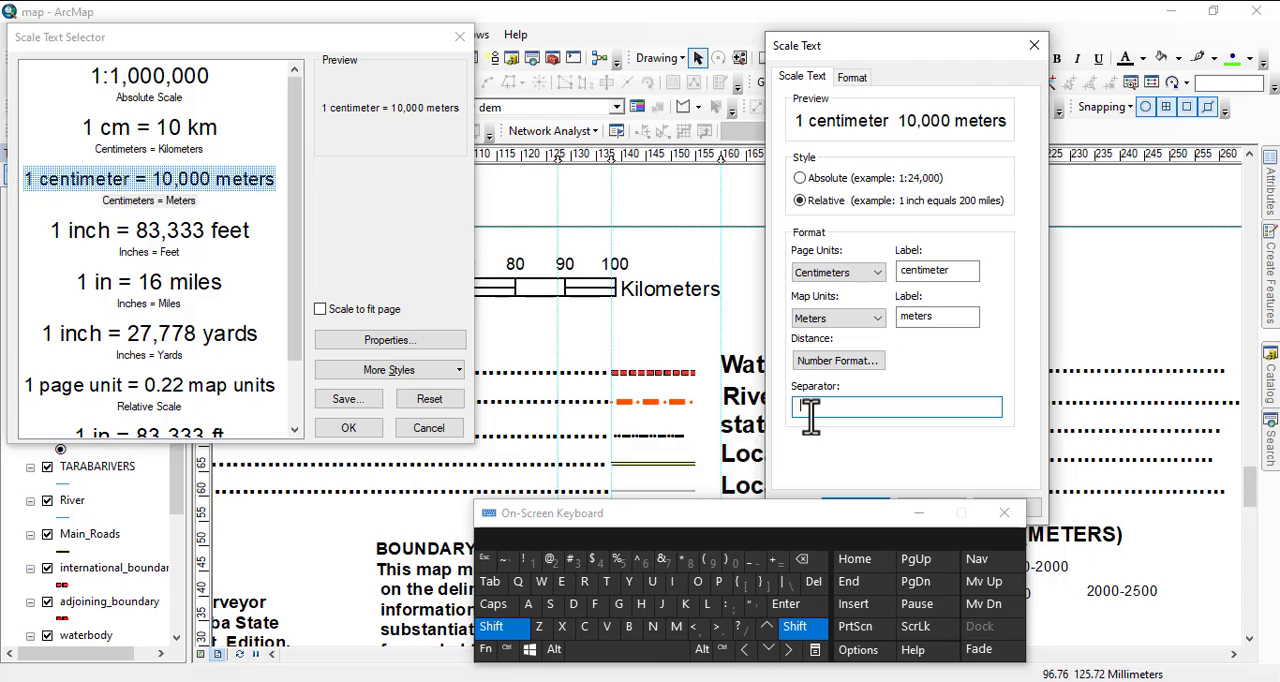
pyautogui.write('T')
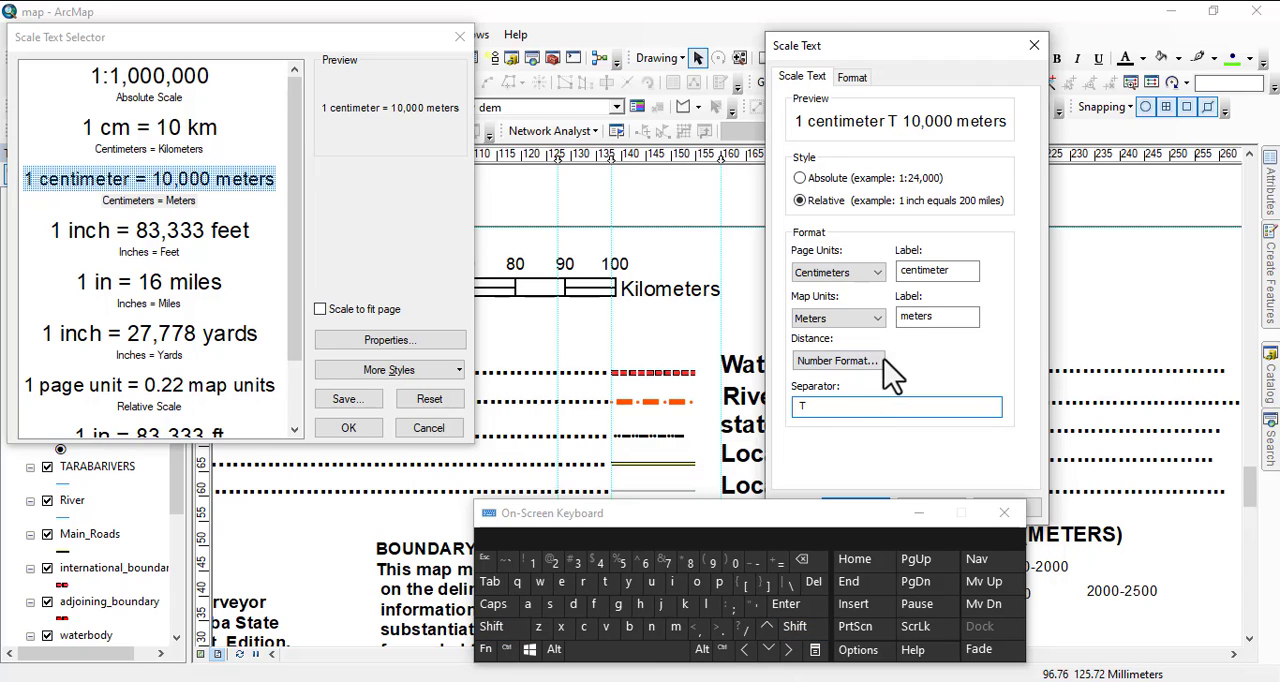
pyautogui.click(697, 581)
pyautogui.write('Re')
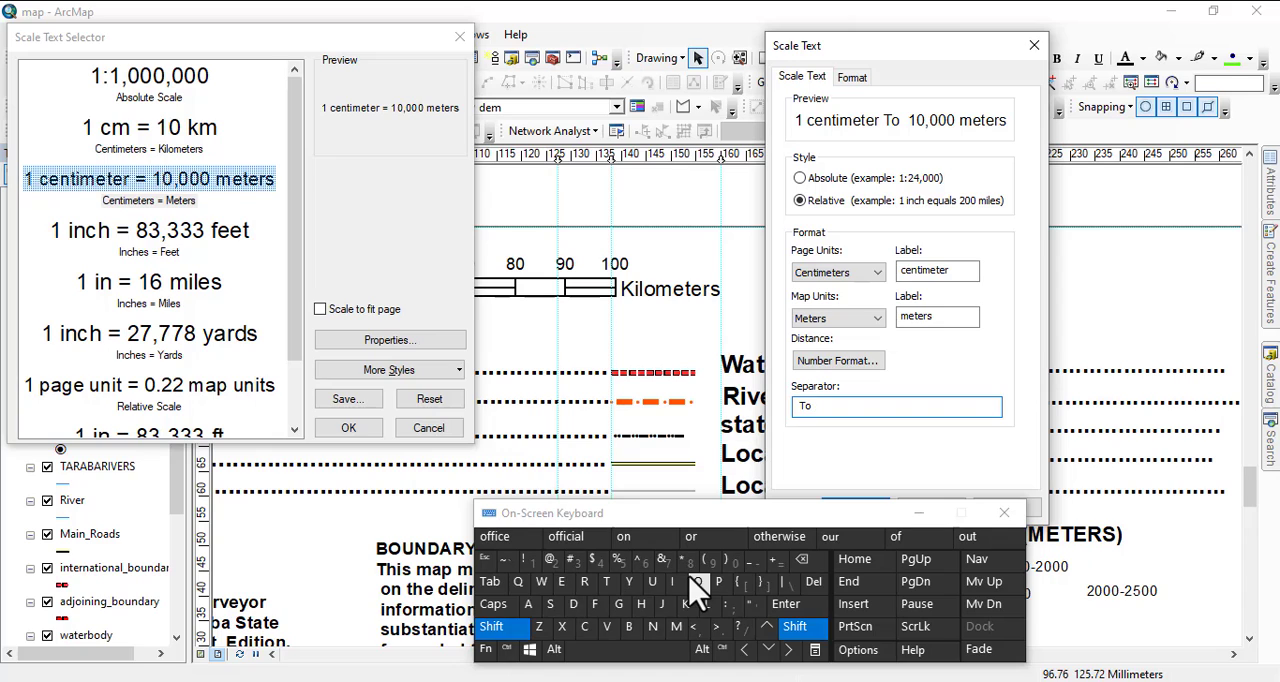
pyautogui.write('present')
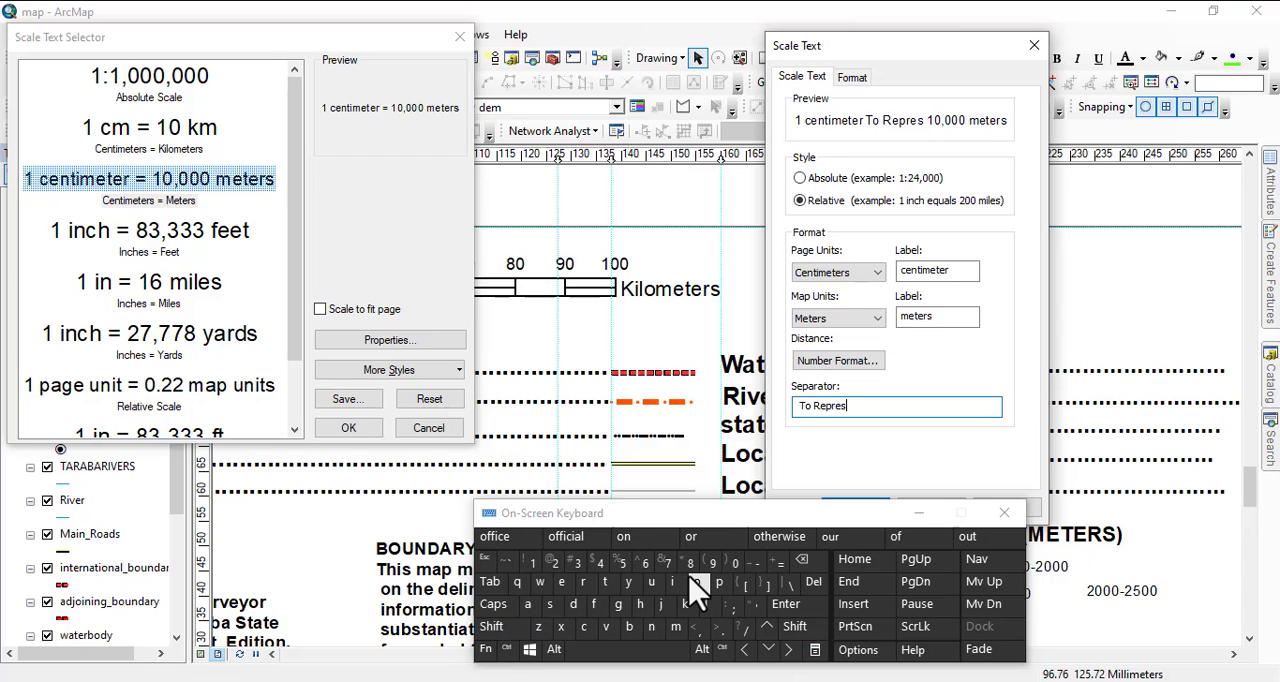
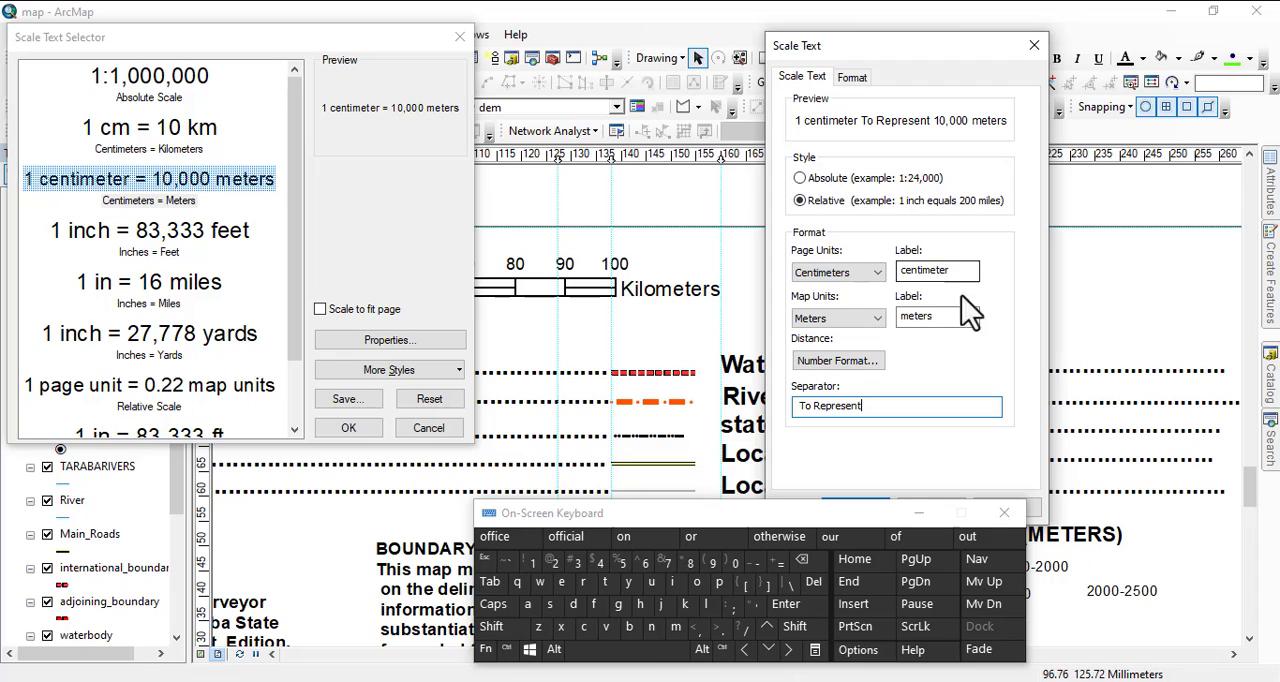
# Set the scale text's map units to Kilometers and insert the finished "To Represent" scale text on the layout.
pyautogui.click(862, 318)
pyautogui.click(840, 393)
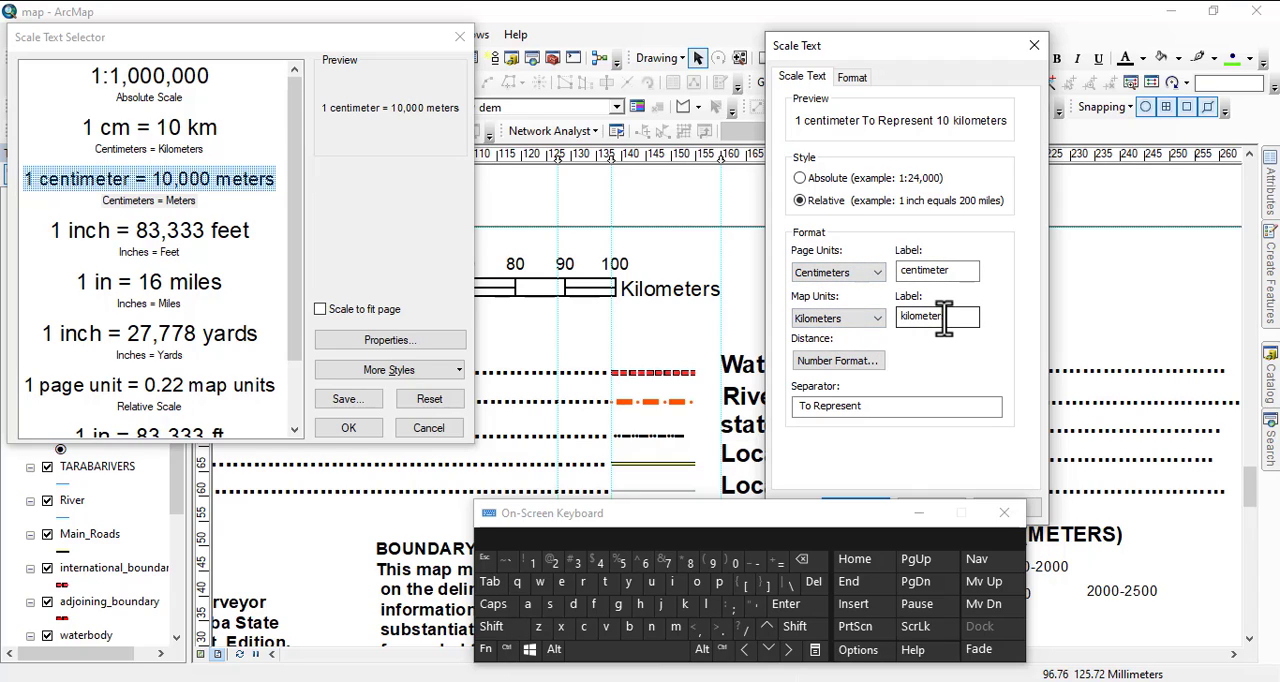
pyautogui.moveTo(837, 517); pyautogui.dragTo(836, 600)
pyautogui.click(855, 507)
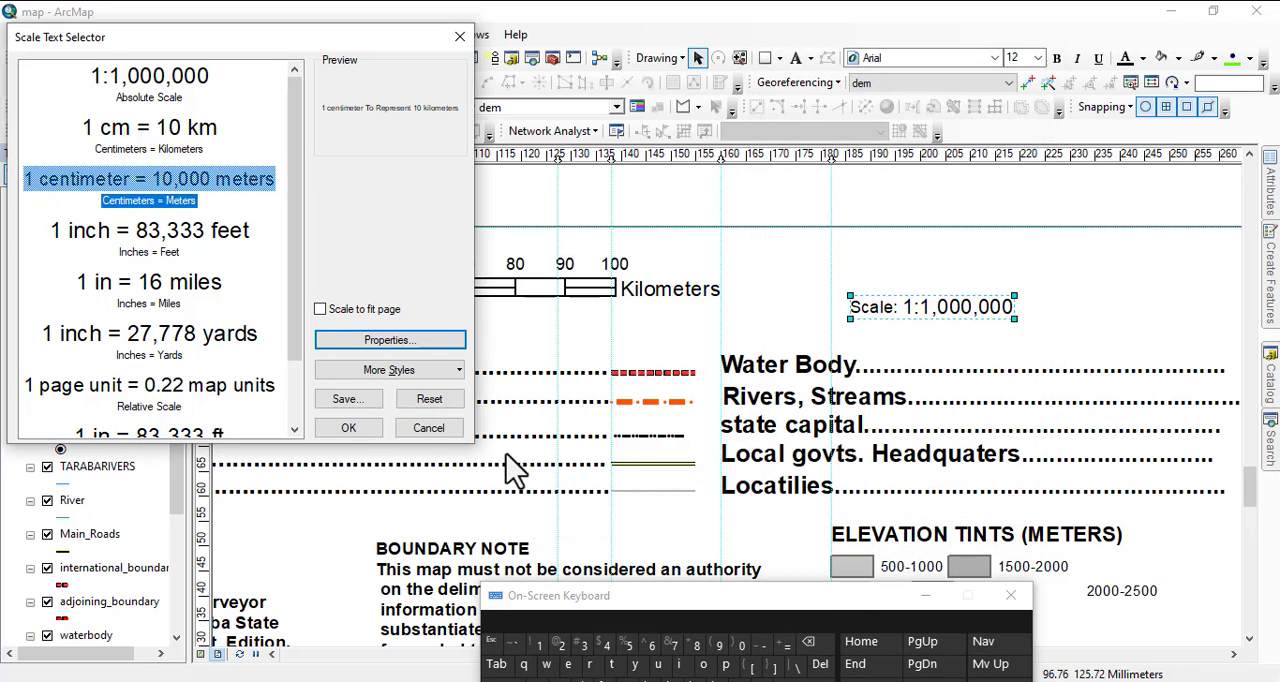
pyautogui.click(348, 427)
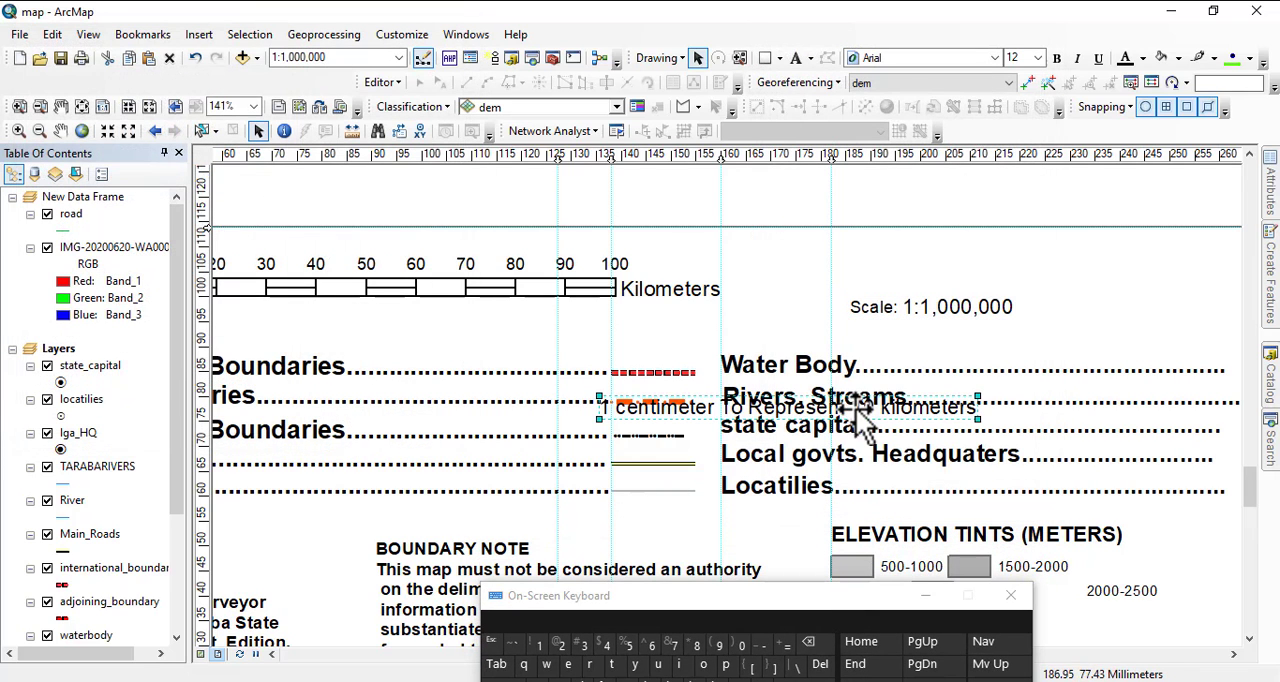
# Place the "1 centimeter To Represent 10 kilometers" text centred beneath the 1:1,000,000 scale line, and move both scale texts slightly higher above the legend.
pyautogui.moveTo(870, 420); pyautogui.dragTo(1003, 347)
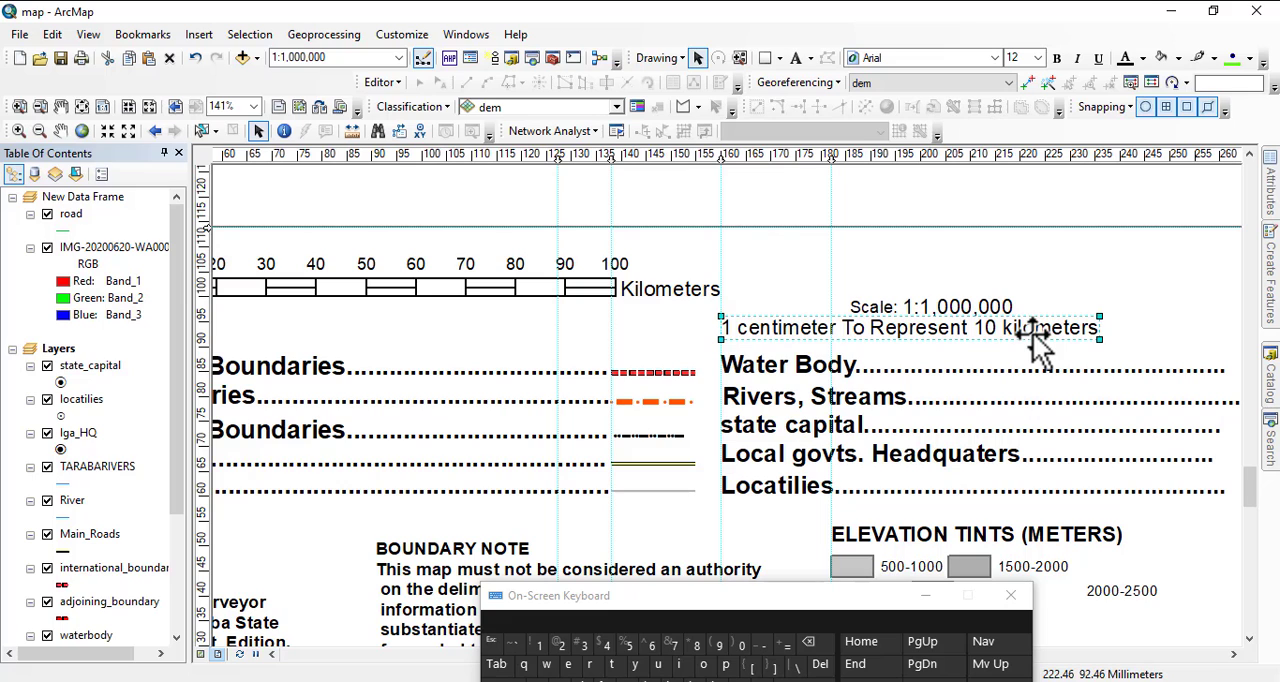
pyautogui.scroll(2, 955, 231)
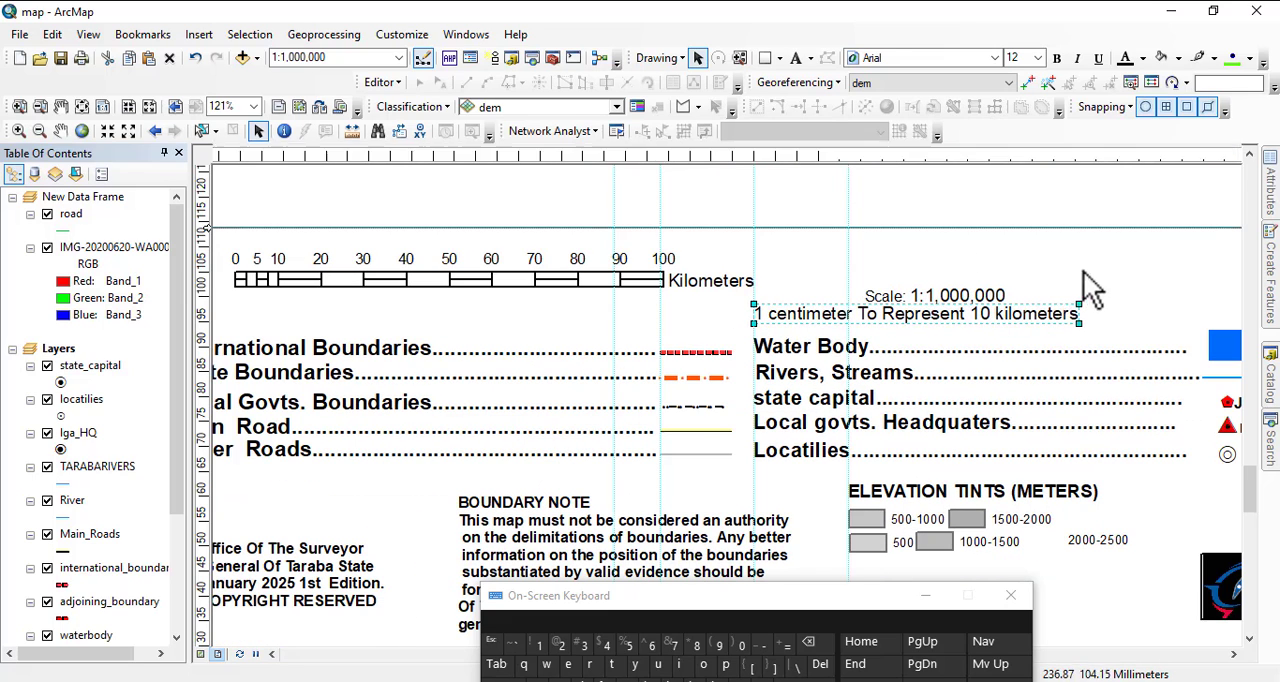
pyautogui.moveTo(948, 302)
pyautogui.mouseDown()
pyautogui.moveTo(946, 280)
pyautogui.moveTo(962, 314)
pyautogui.moveTo(979, 295)
pyautogui.moveTo(940, 298)
pyautogui.moveTo(957, 294)
pyautogui.mouseUp()
pyautogui.moveTo(821, 294); pyautogui.dragTo(941, 271)
pyautogui.click(900, 270)
# Examine the legend entries, boundary note, elevation tints, copyright text and producer details in the framed area below the map.
pyautogui.scroll(-2, 904, 321)
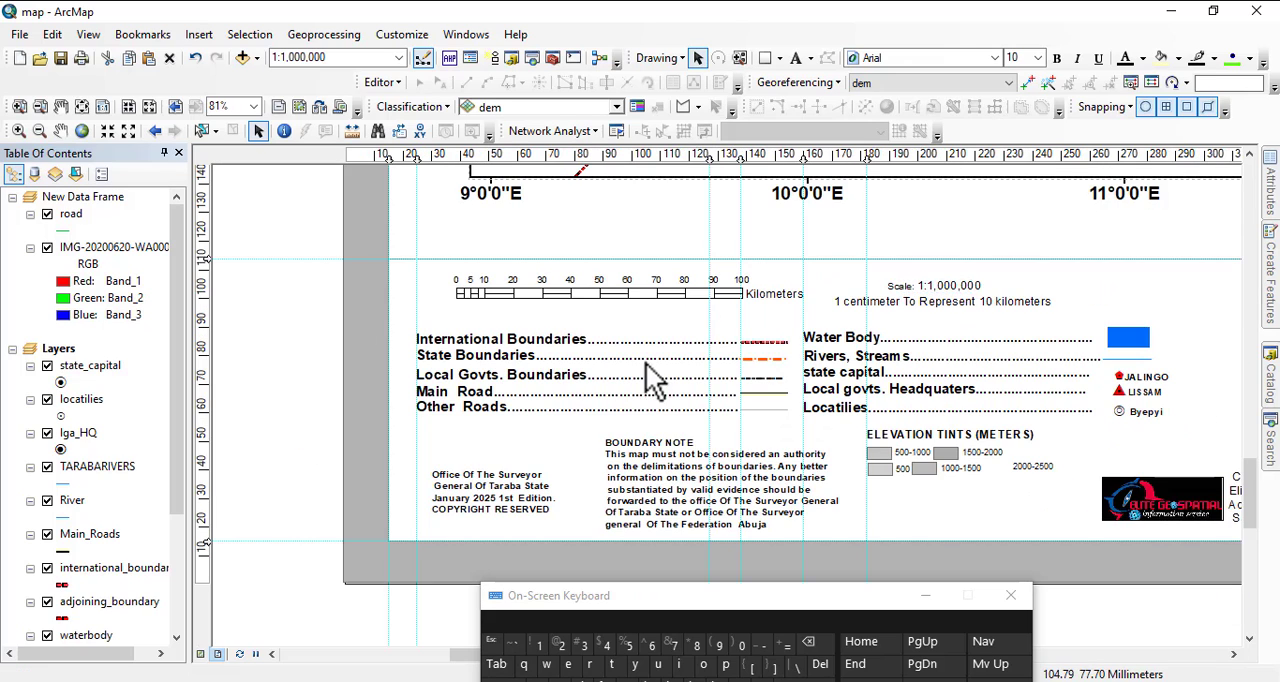
pyautogui.scroll(-1, 880, 340)
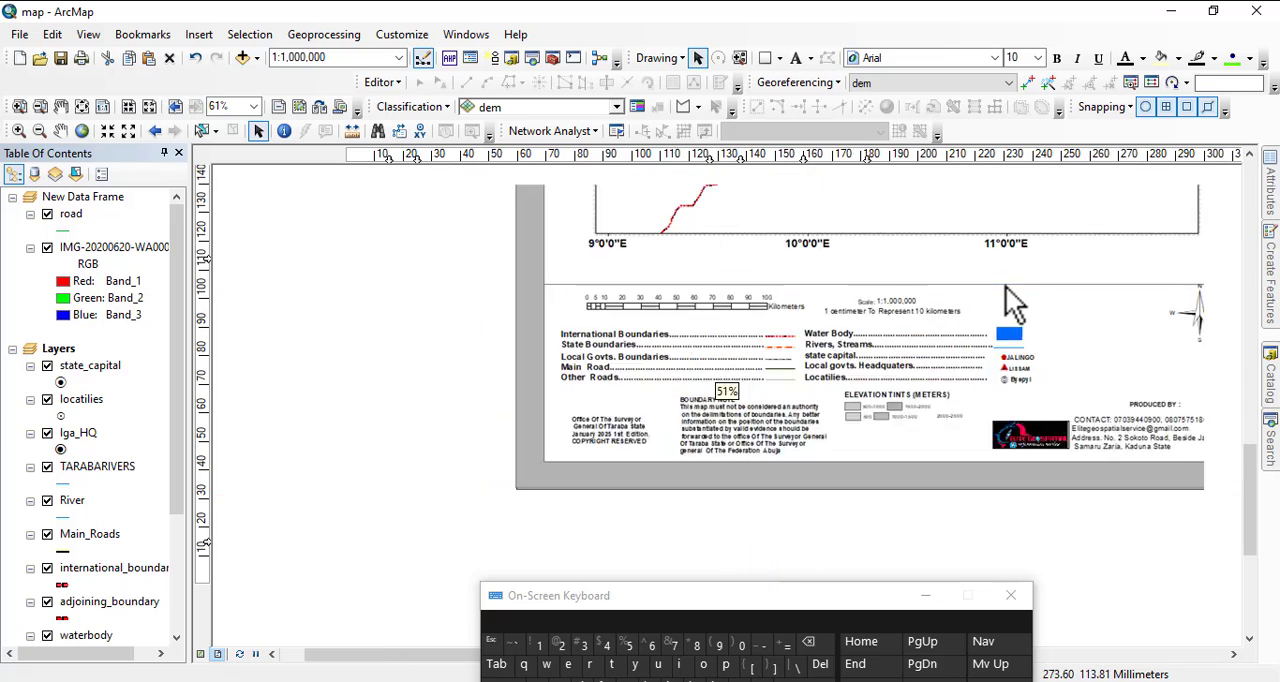
pyautogui.scroll(2, 697, 433)
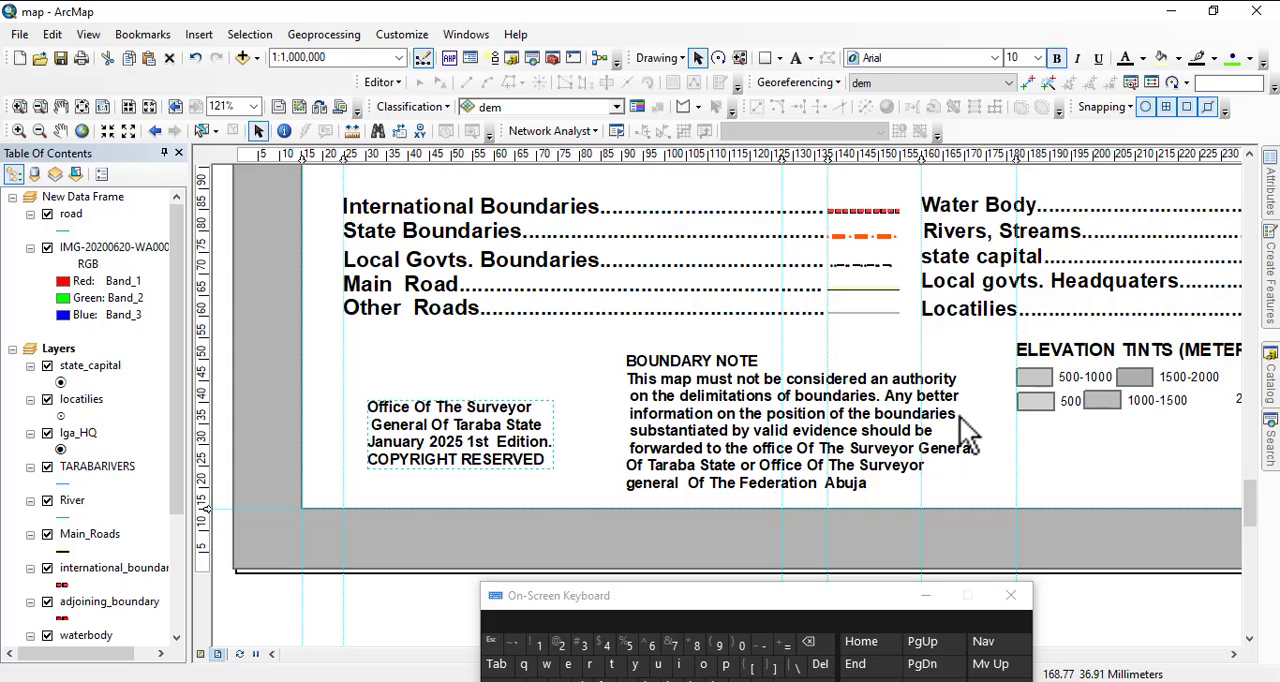
pyautogui.moveTo(972, 432); pyautogui.dragTo(578, 538)
pyautogui.scroll(-1, 700, 457)
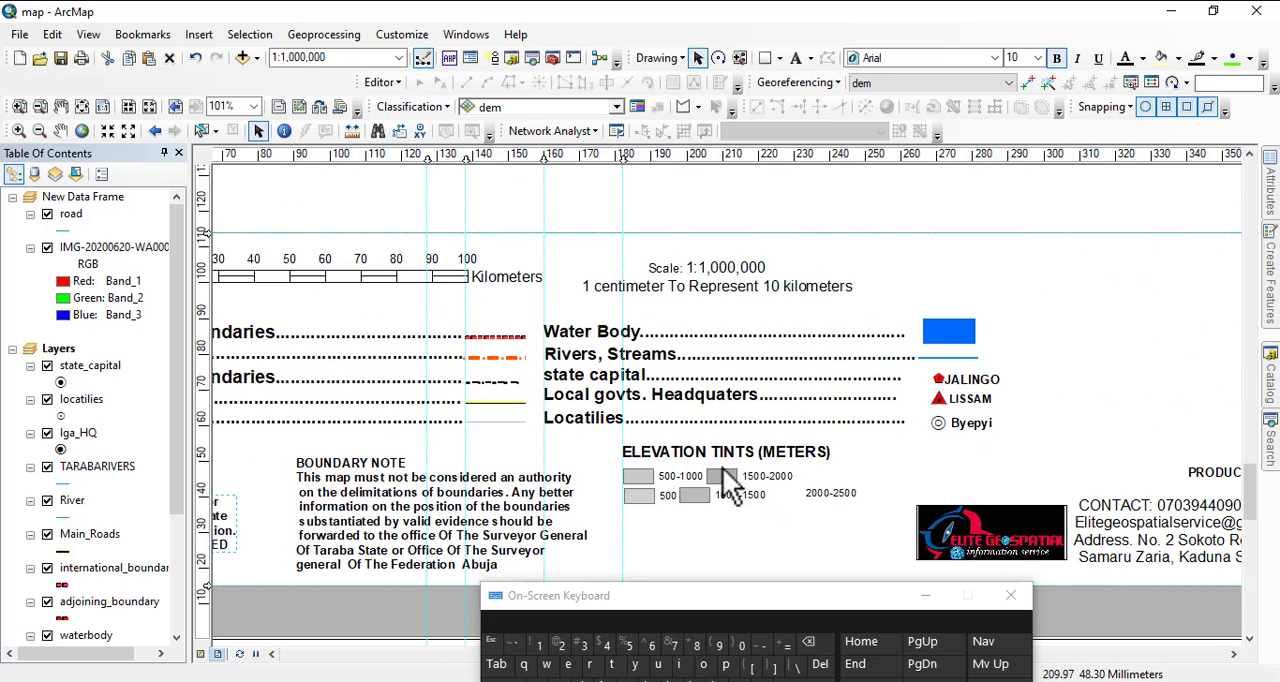
pyautogui.scroll(-1, 728, 484)
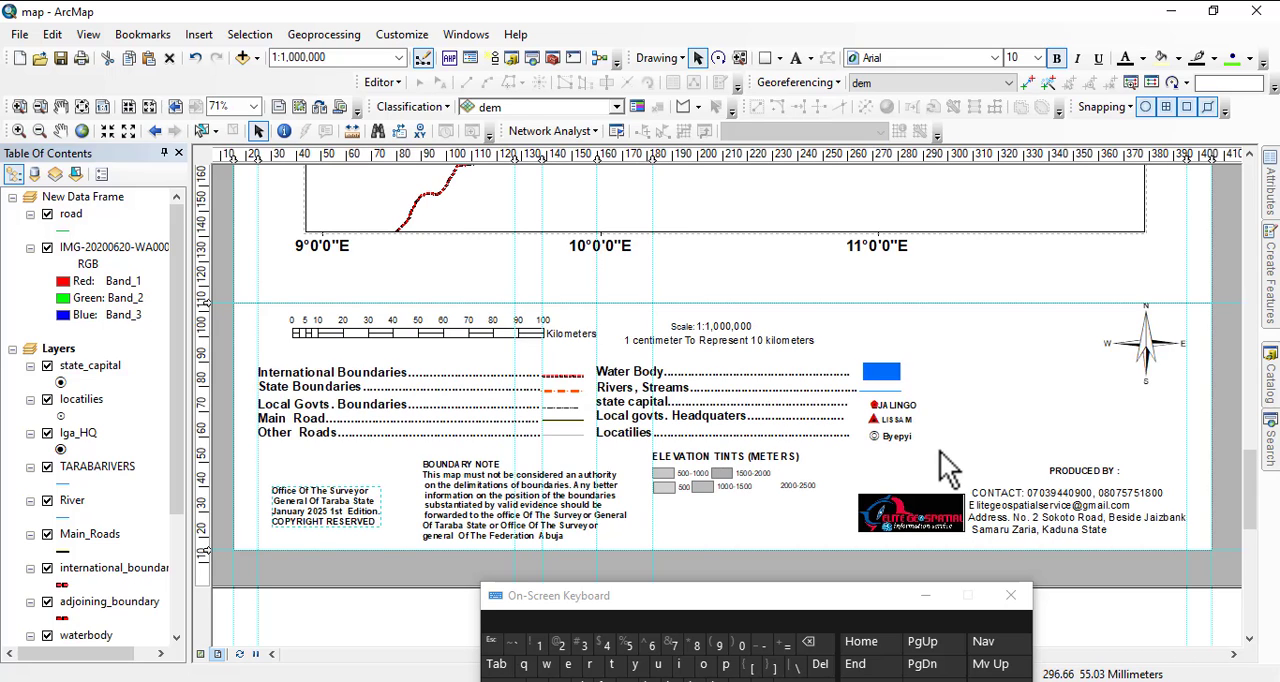
pyautogui.moveTo(1111, 458); pyautogui.dragTo(962, 405)
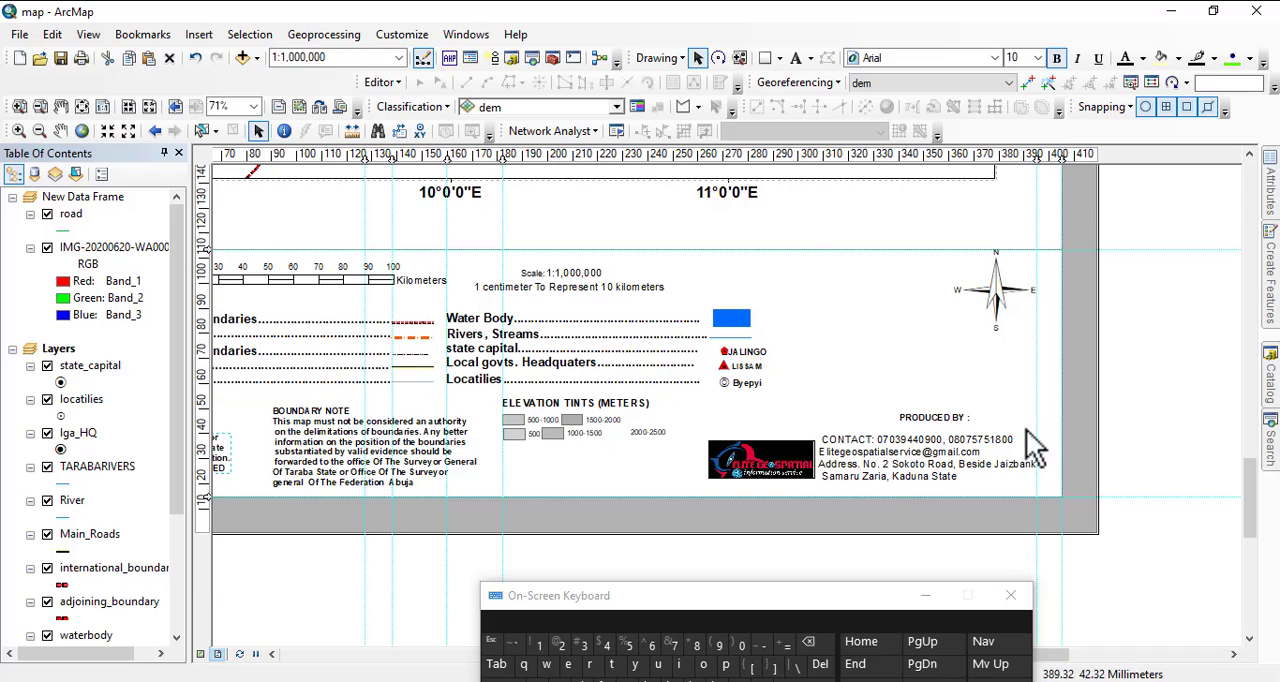
pyautogui.scroll(-1, 1159, 594)
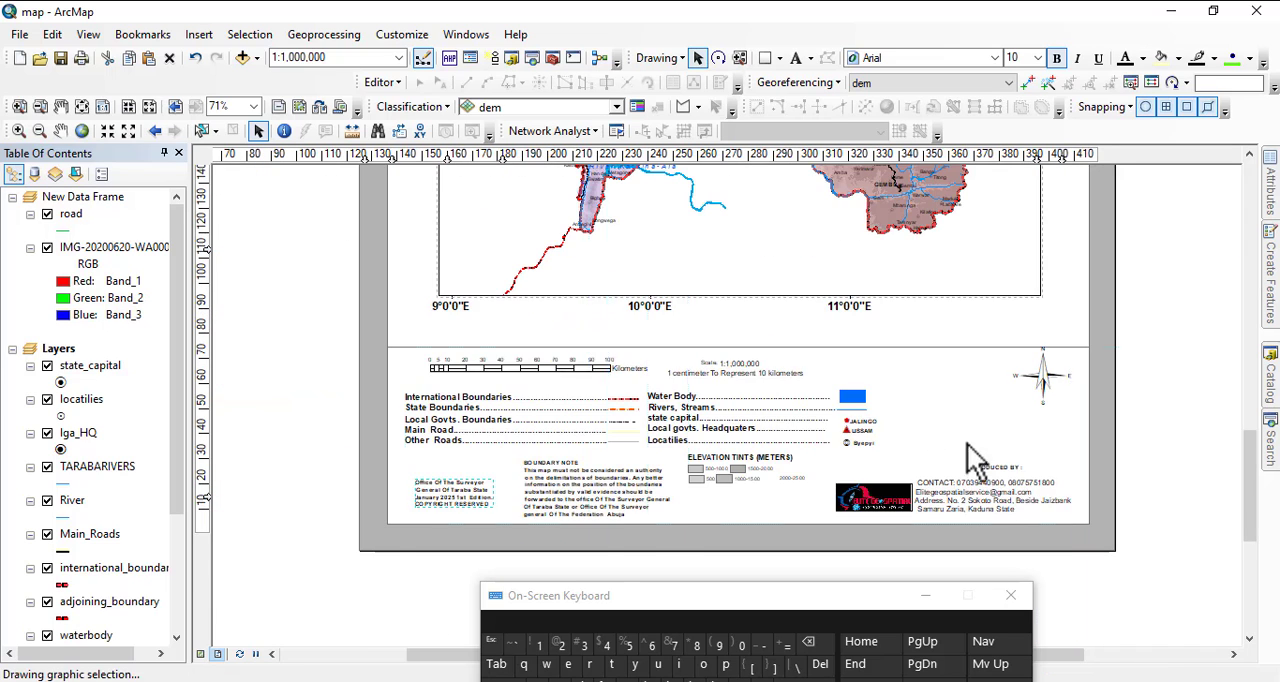
pyautogui.scroll(-1, 945, 440)
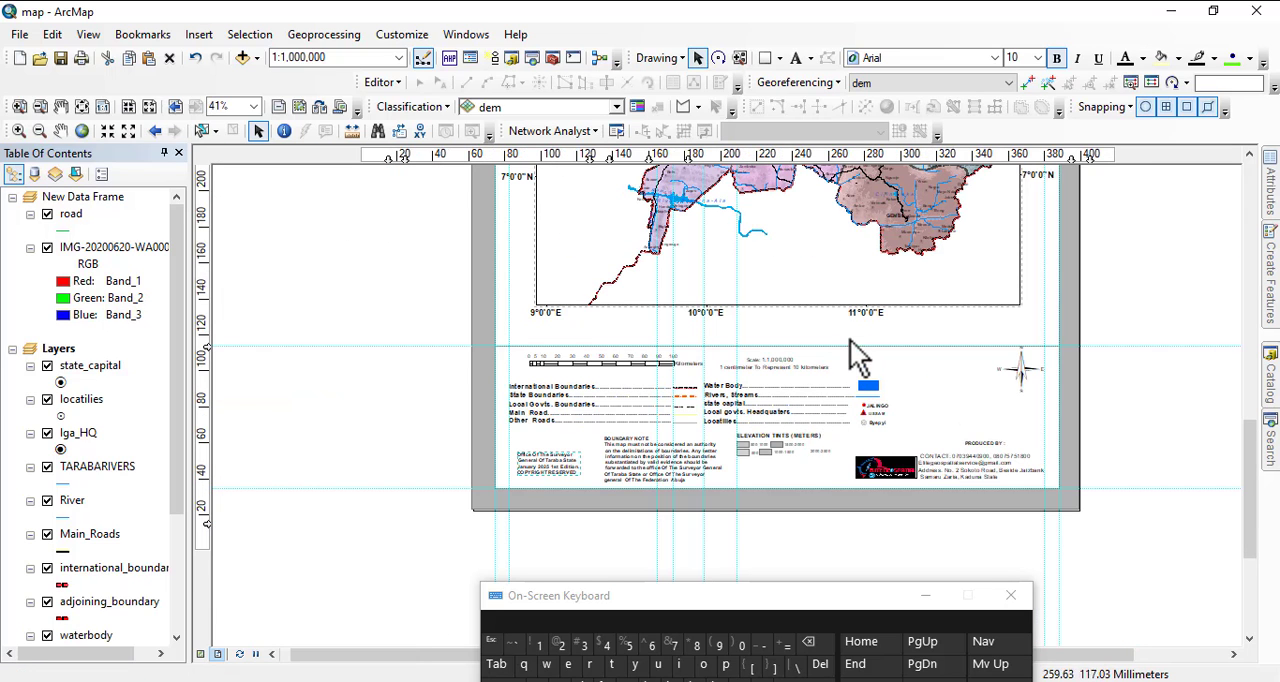
# Insert a map title with placeholder text and position it in the margin above the data frame, centred over the map.
pyautogui.moveTo(855, 325); pyautogui.dragTo(920, 599)
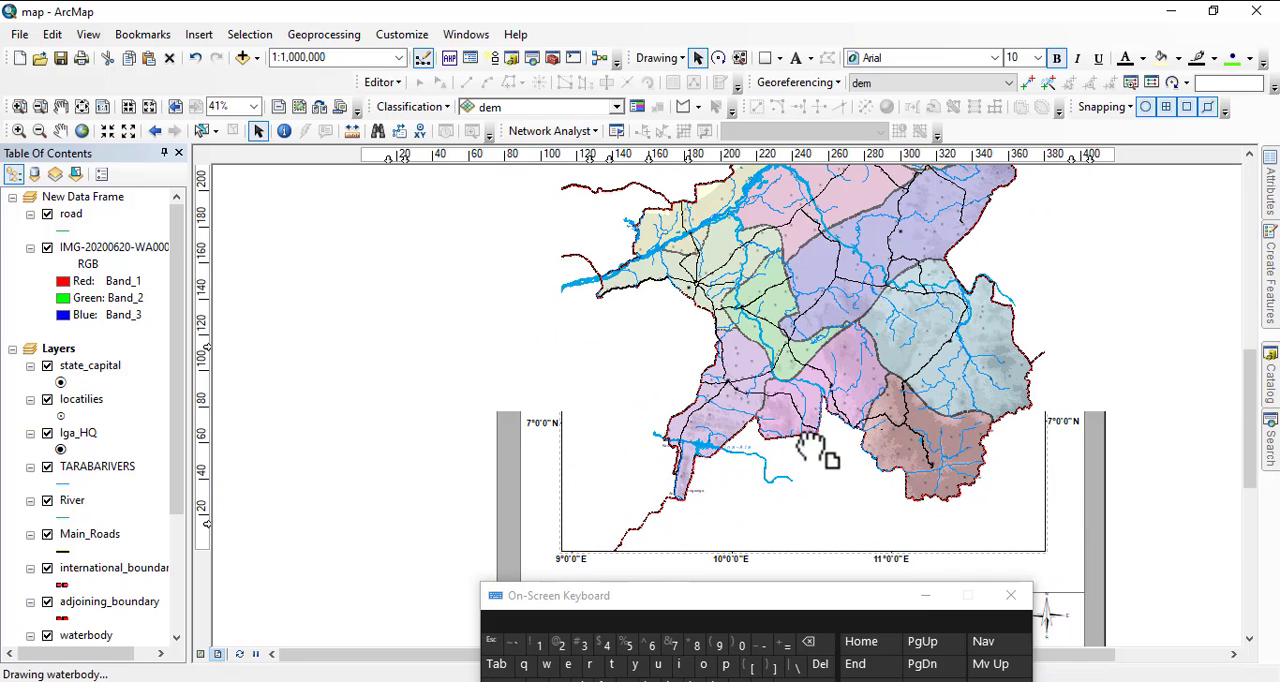
pyautogui.moveTo(857, 293); pyautogui.dragTo(828, 612)
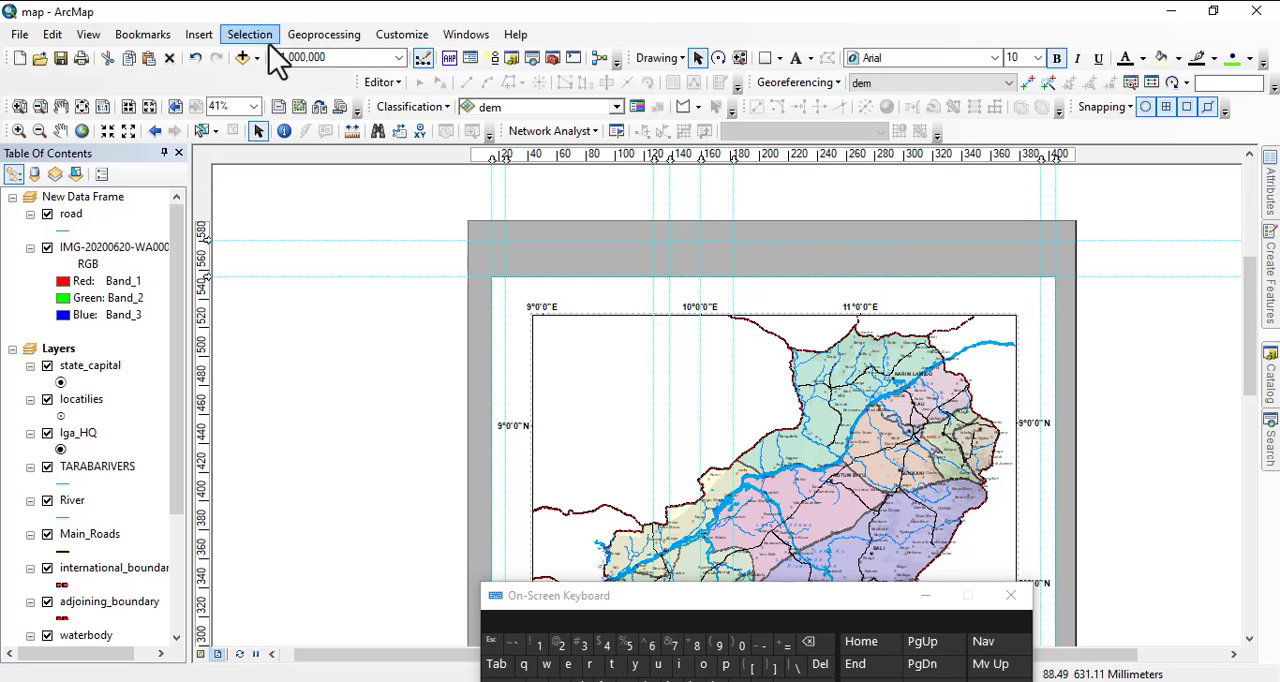
pyautogui.click(199, 36)
pyautogui.click(220, 79)
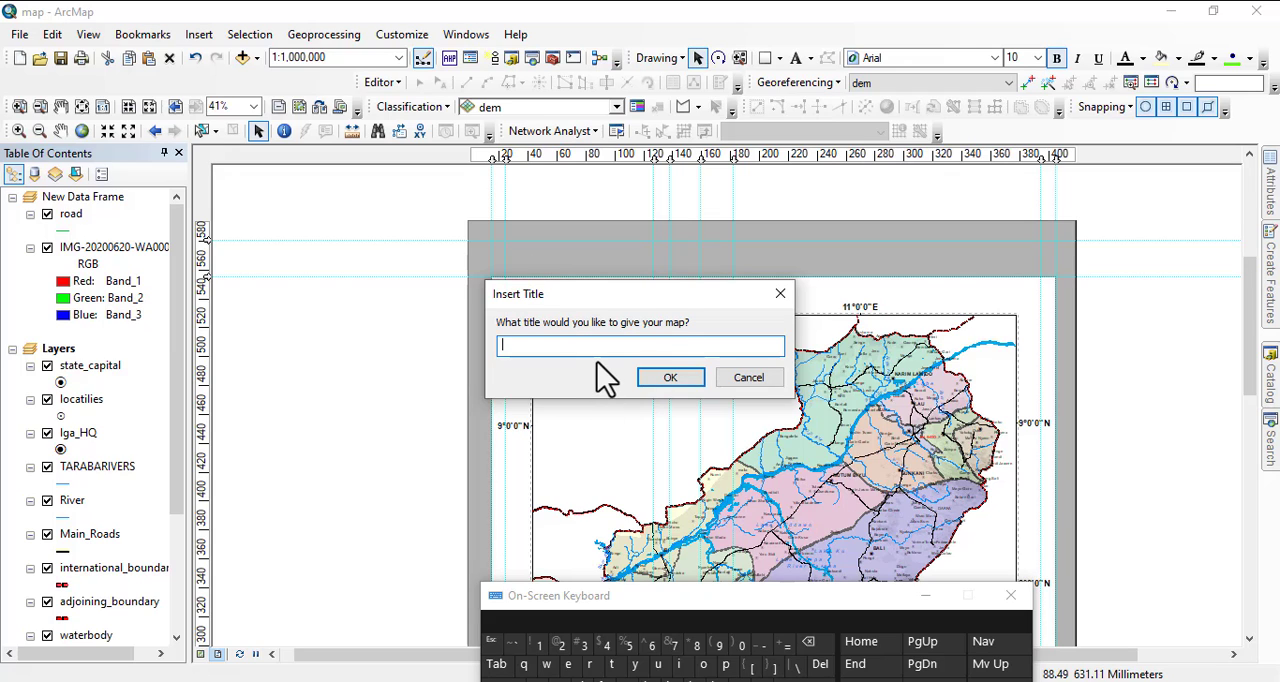
pyautogui.write("gdhfxjgckhvj;bkn'\\m; <")
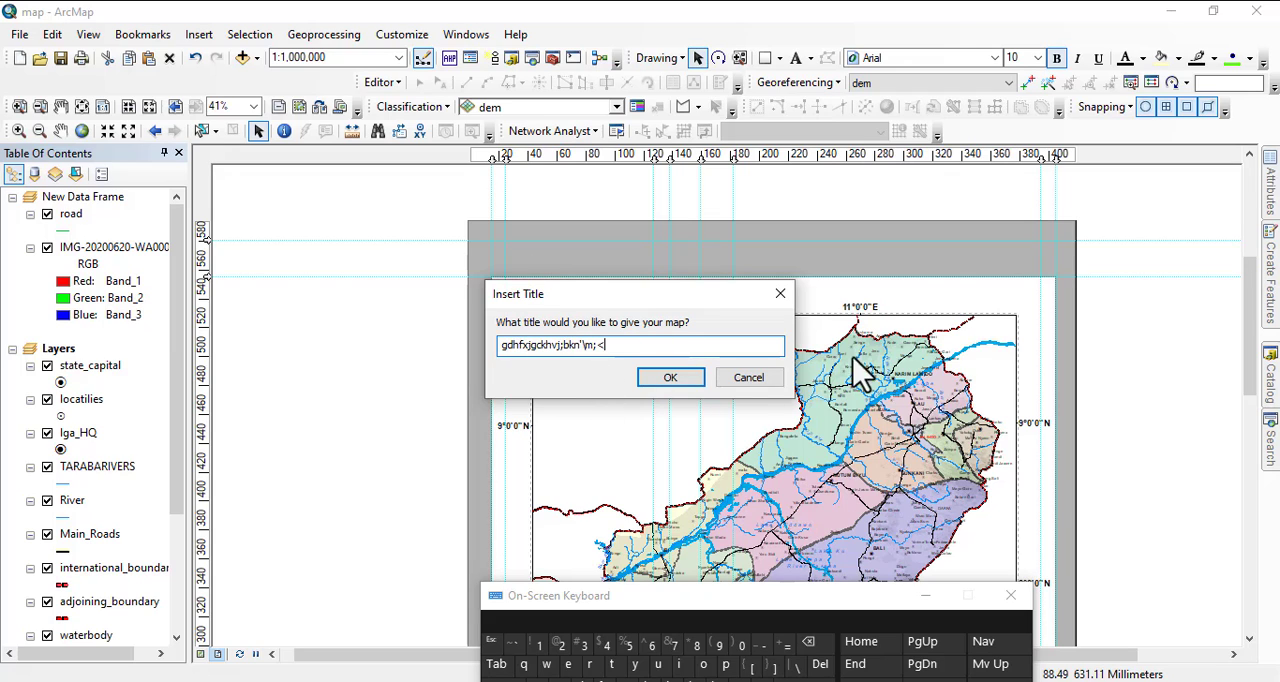
pyautogui.click(670, 378)
pyautogui.moveTo(772, 233); pyautogui.dragTo(858, 255)
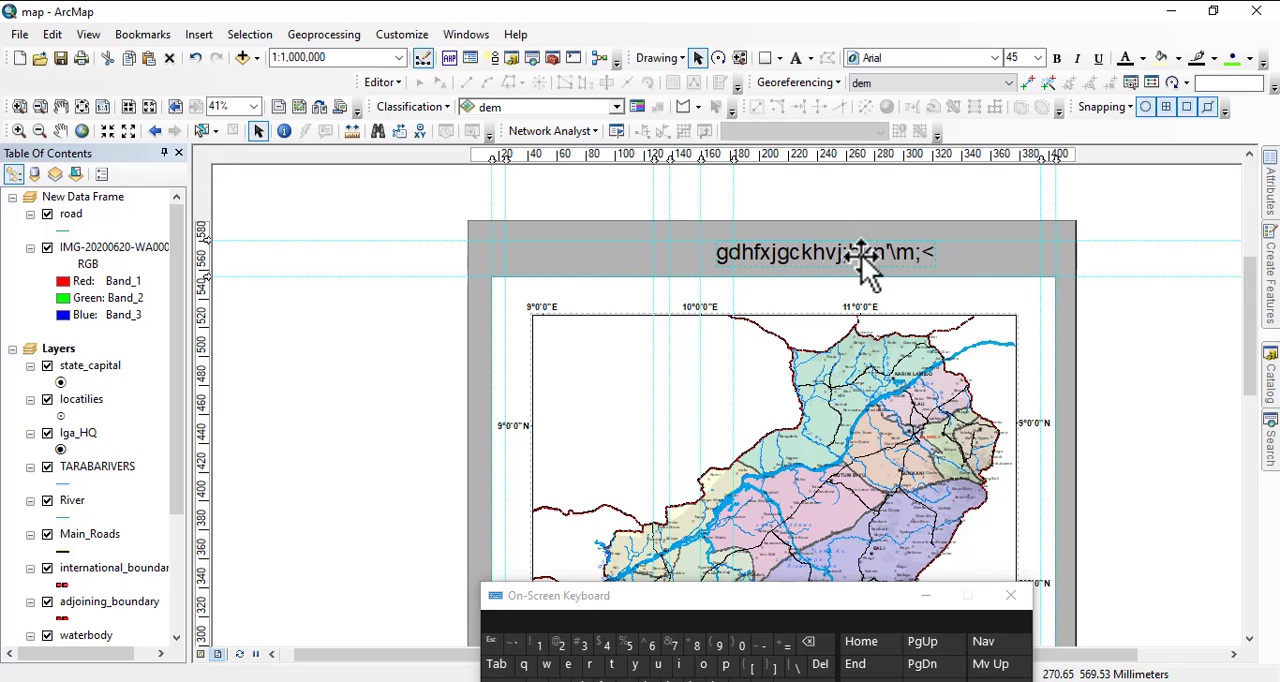
# Replace the title's dynamic text with "ADMINSTRATIVE MAP OF TARABA STATE" in its properties.
pyautogui.rightClick(861, 259)
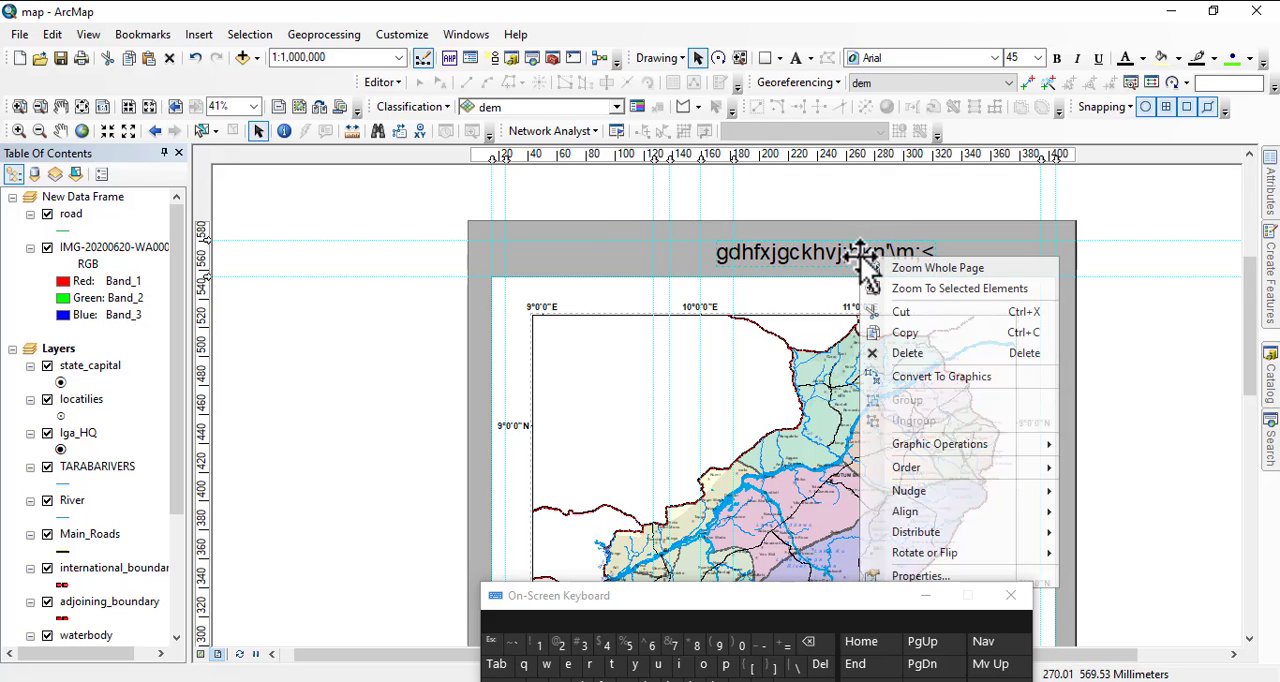
pyautogui.click(918, 577)
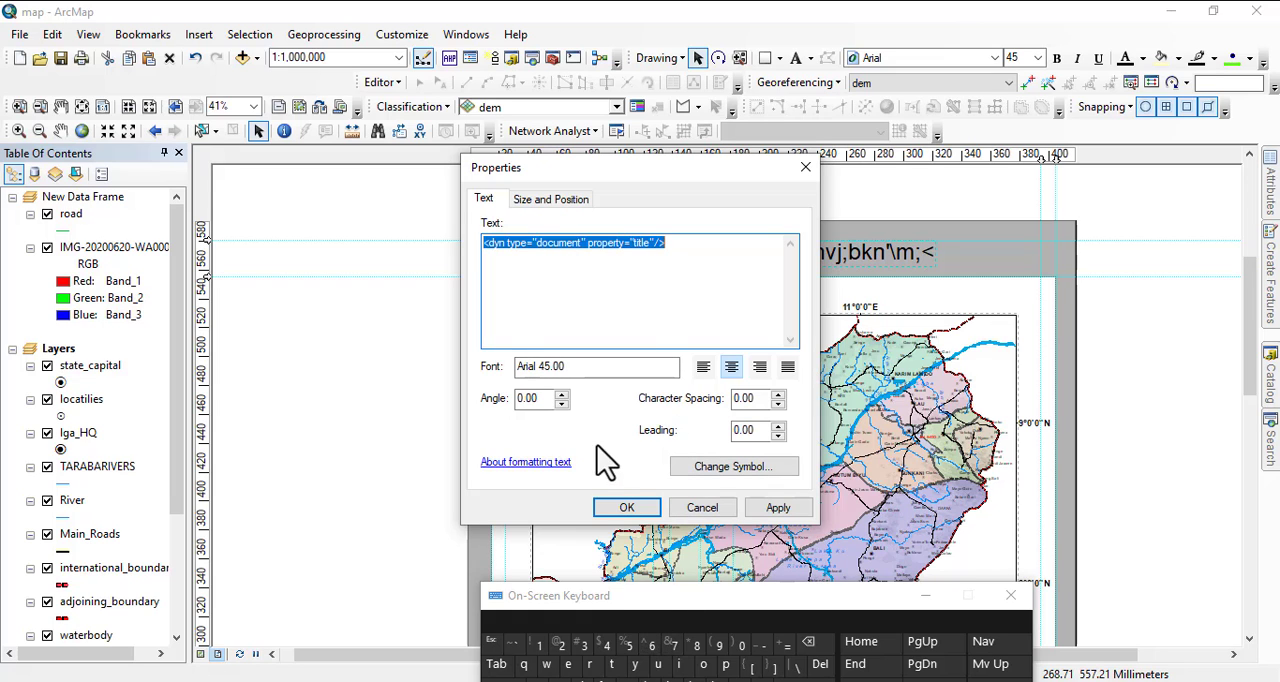
pyautogui.moveTo(670, 600); pyautogui.dragTo(625, 385)
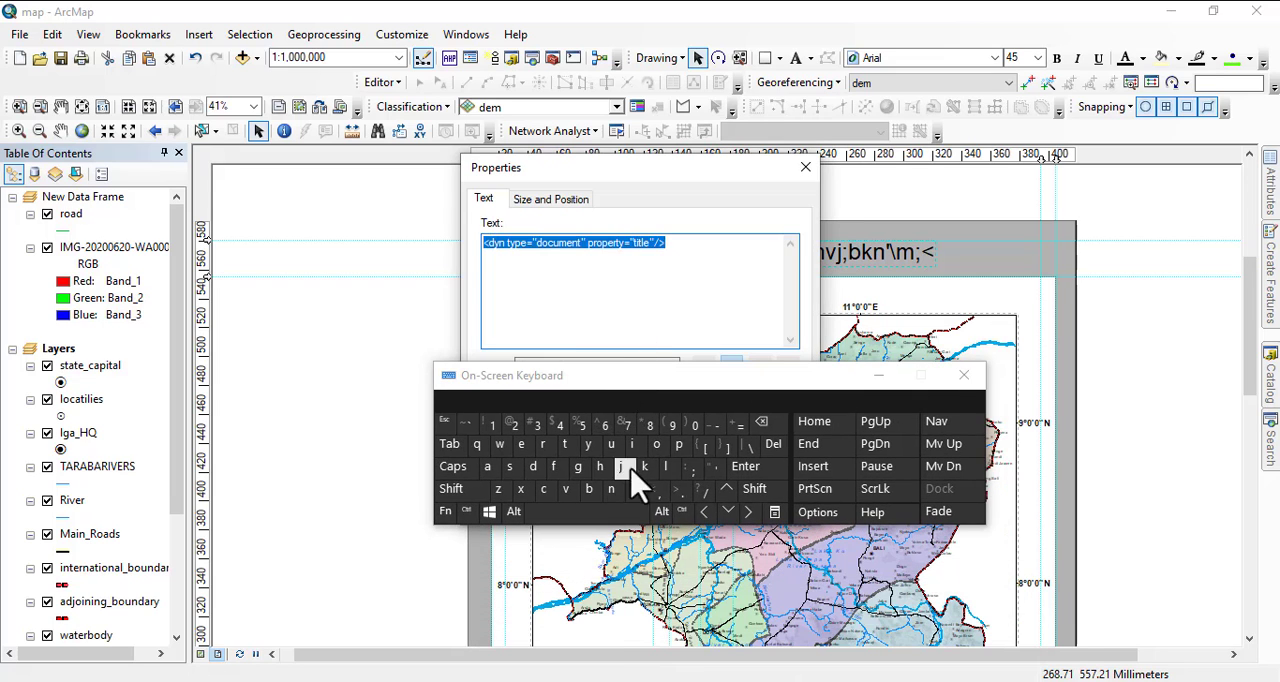
pyautogui.click(455, 468)
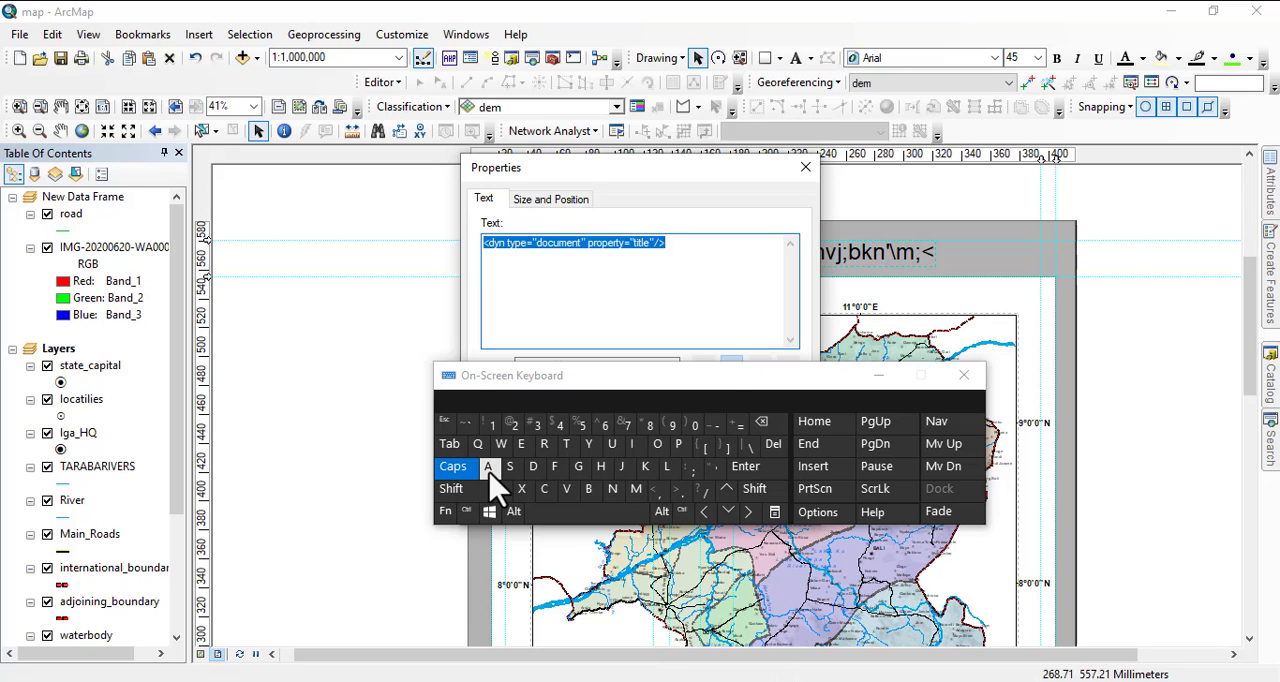
pyautogui.click(488, 468)
pyautogui.click(540, 466)
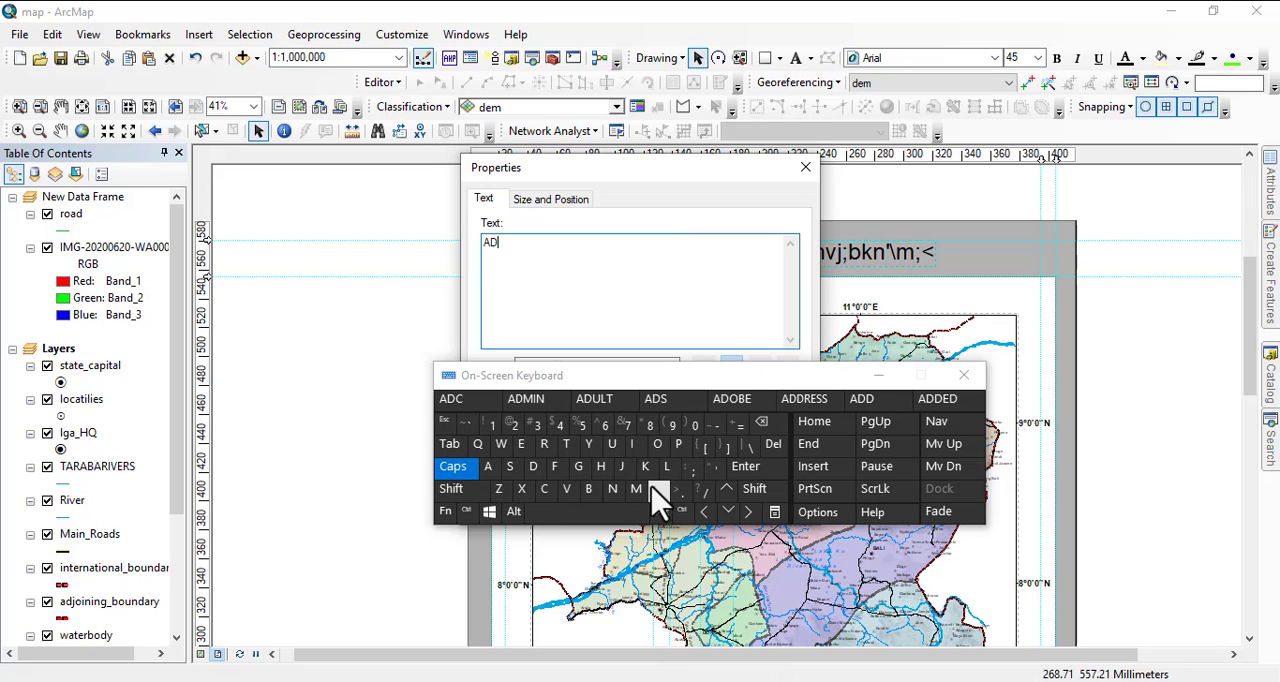
pyautogui.click(652, 487)
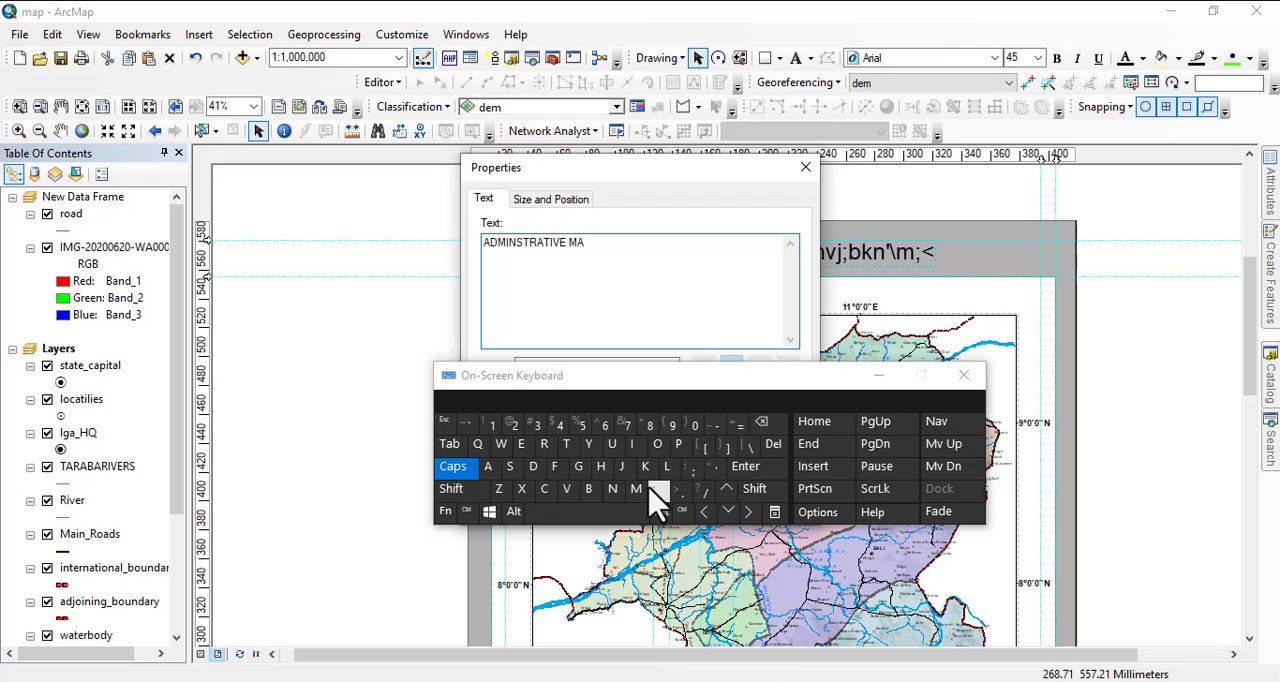
pyautogui.click(678, 444)
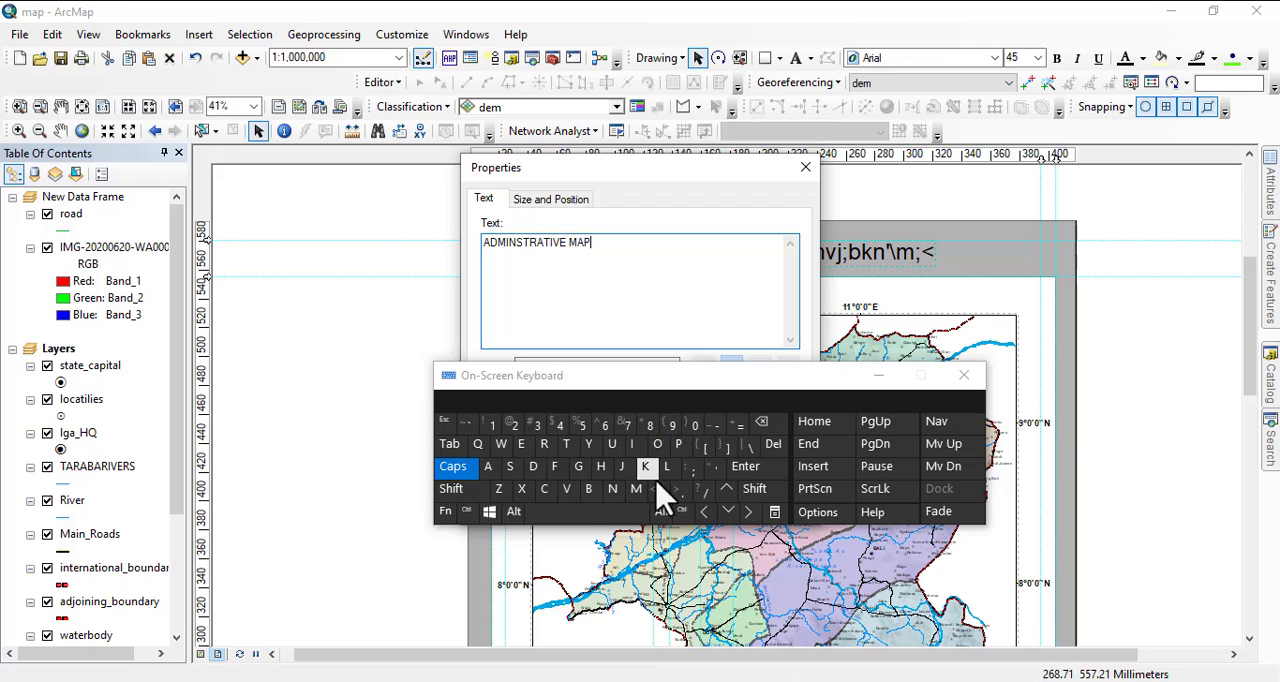
pyautogui.click(602, 514)
pyautogui.click(657, 444)
pyautogui.click(553, 467)
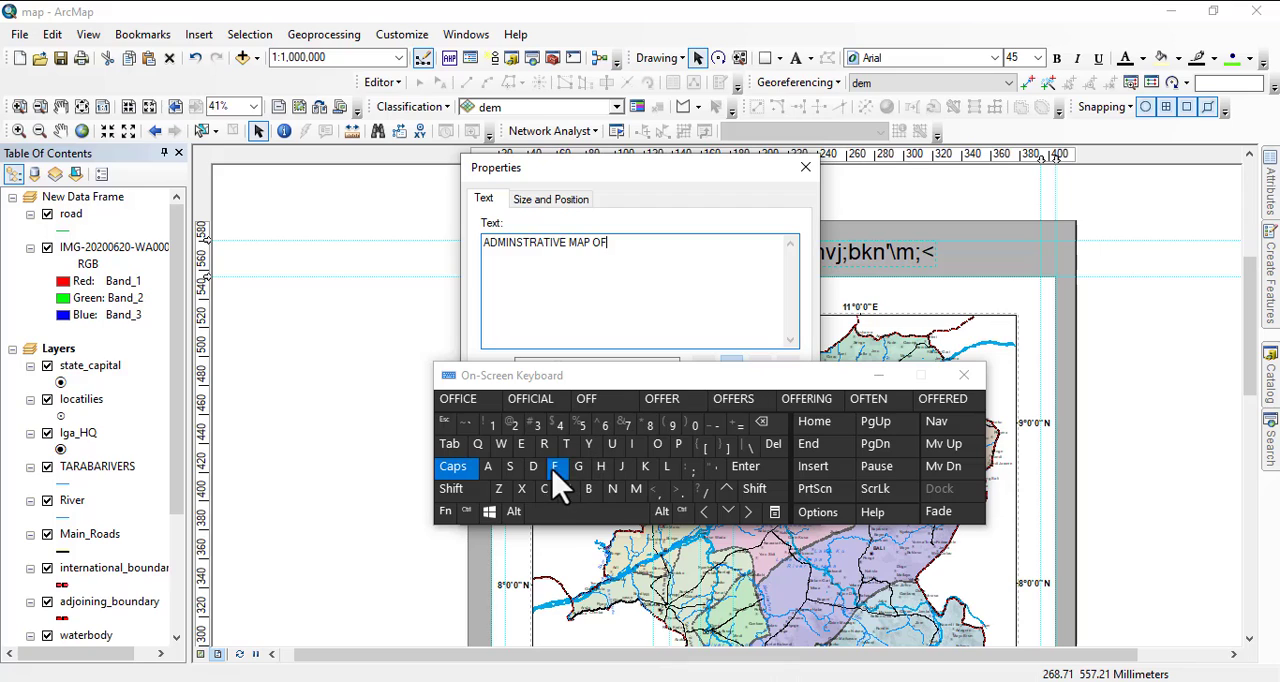
pyautogui.click(602, 512)
pyautogui.click(566, 444)
pyautogui.doubleClick(566, 444)
pyautogui.click(488, 467)
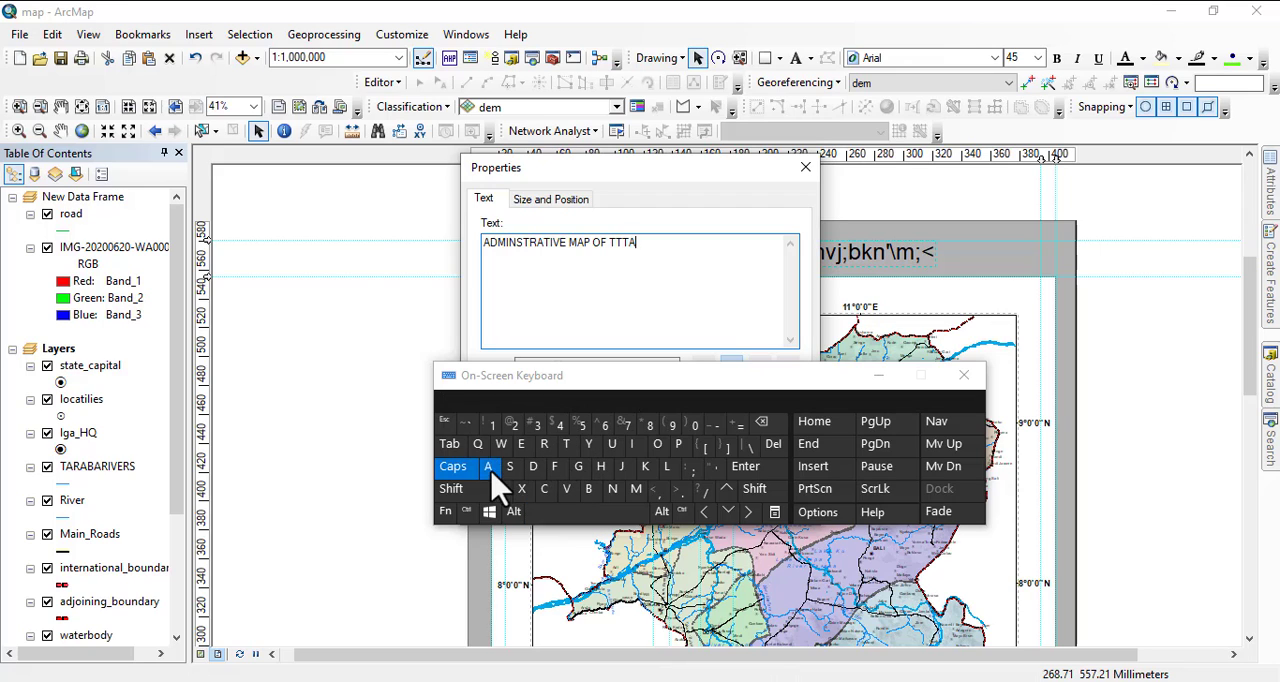
pyautogui.click(544, 444)
pyautogui.click(488, 467)
pyautogui.click(588, 489)
pyautogui.click(488, 467)
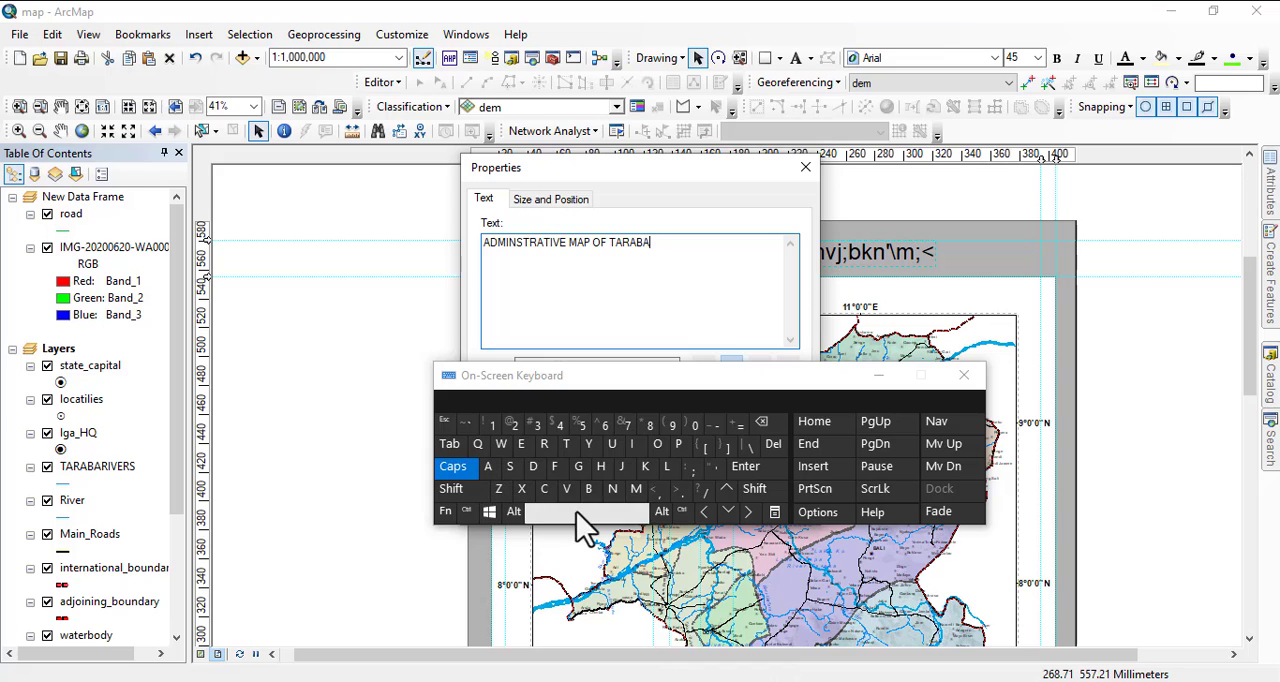
pyautogui.click(585, 528)
pyautogui.click(510, 467)
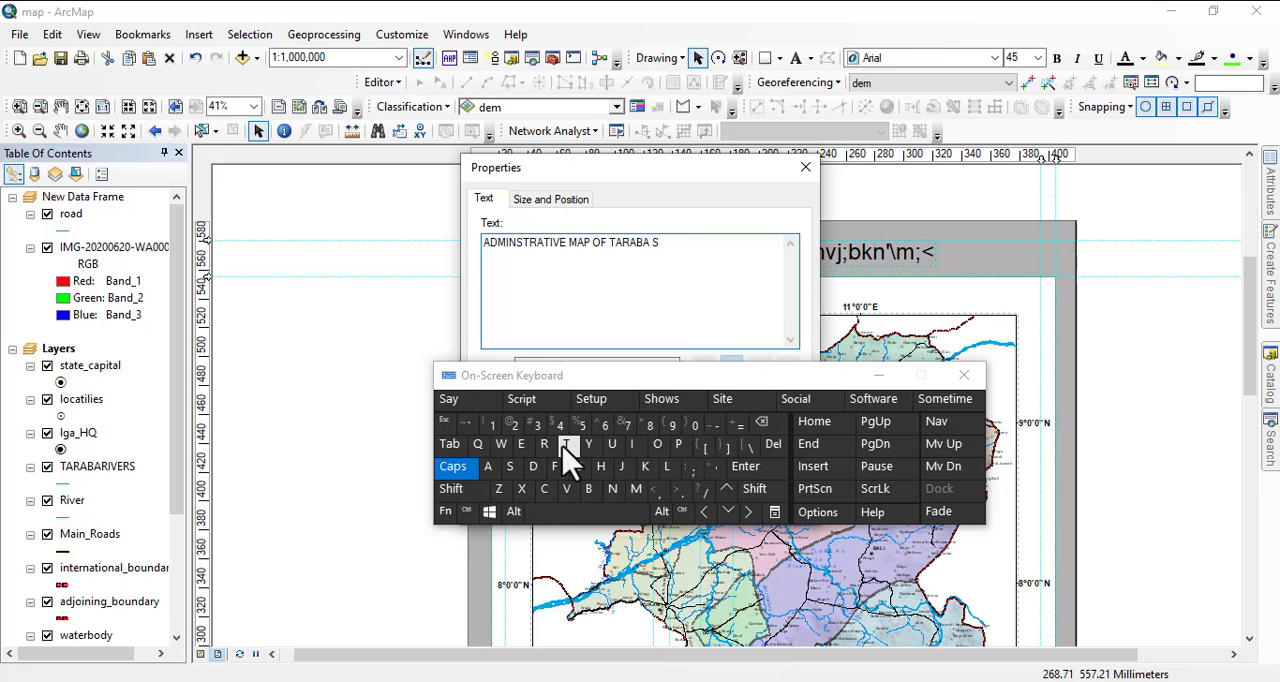
pyautogui.click(566, 444)
pyautogui.click(488, 467)
pyautogui.click(566, 444)
pyautogui.click(521, 444)
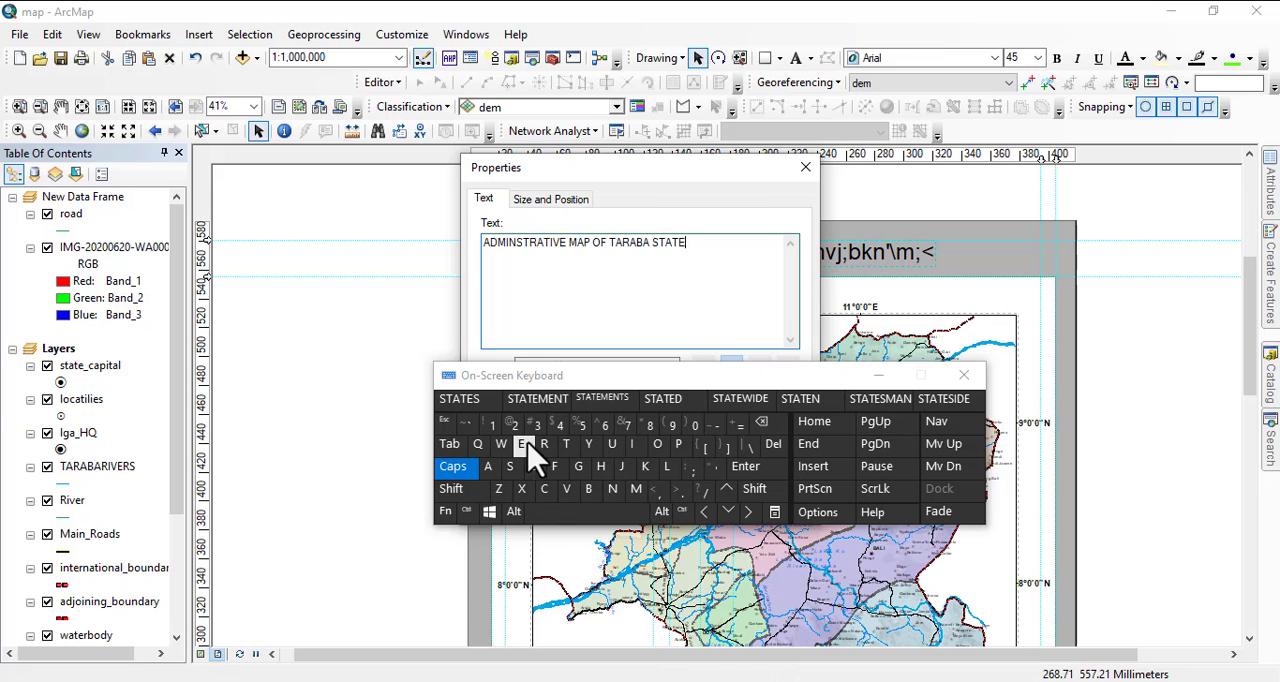
pyautogui.moveTo(795, 382); pyautogui.dragTo(971, 617)
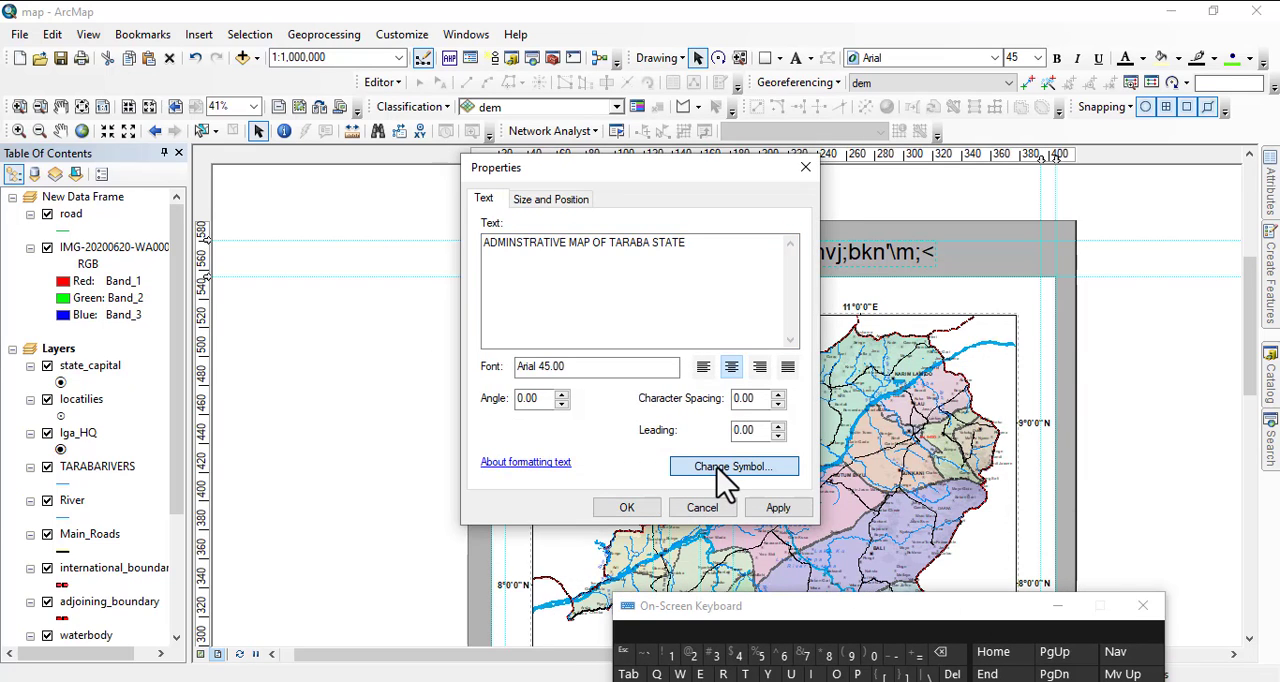
# Give the map title the Country 1 text symbol in Times New Roman at size 48 and apply it.
pyautogui.click(722, 470)
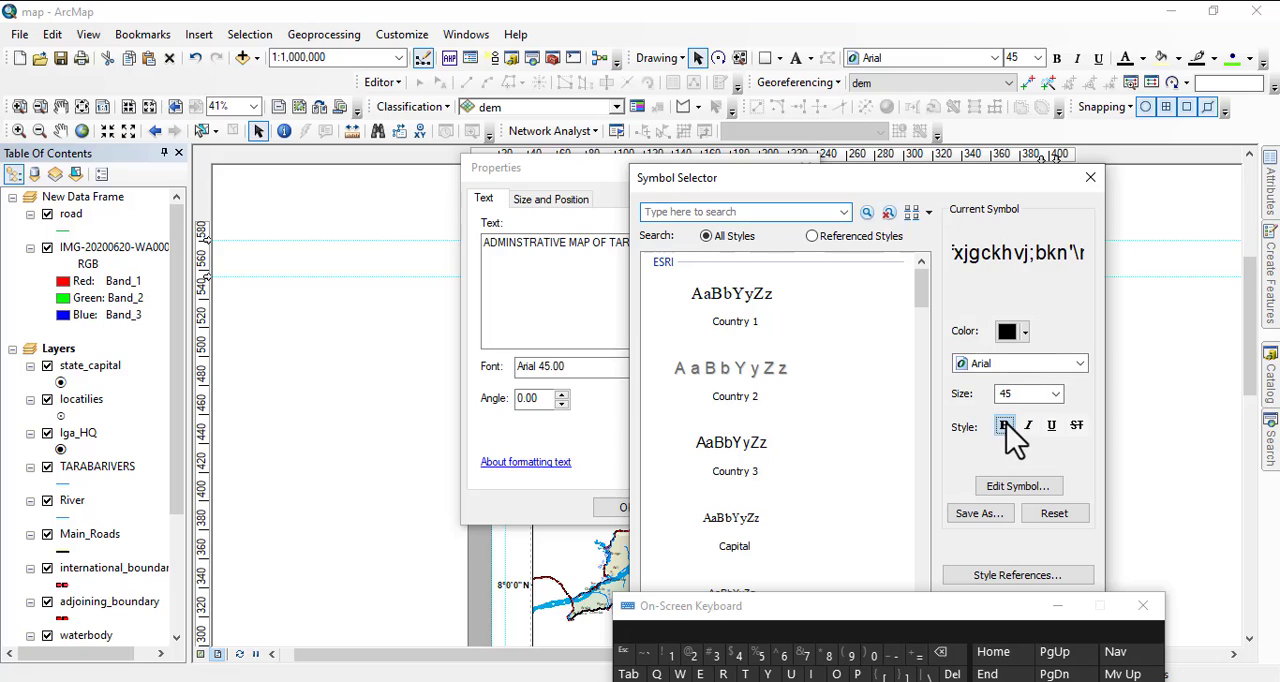
pyautogui.click(1026, 426)
pyautogui.click(1004, 425)
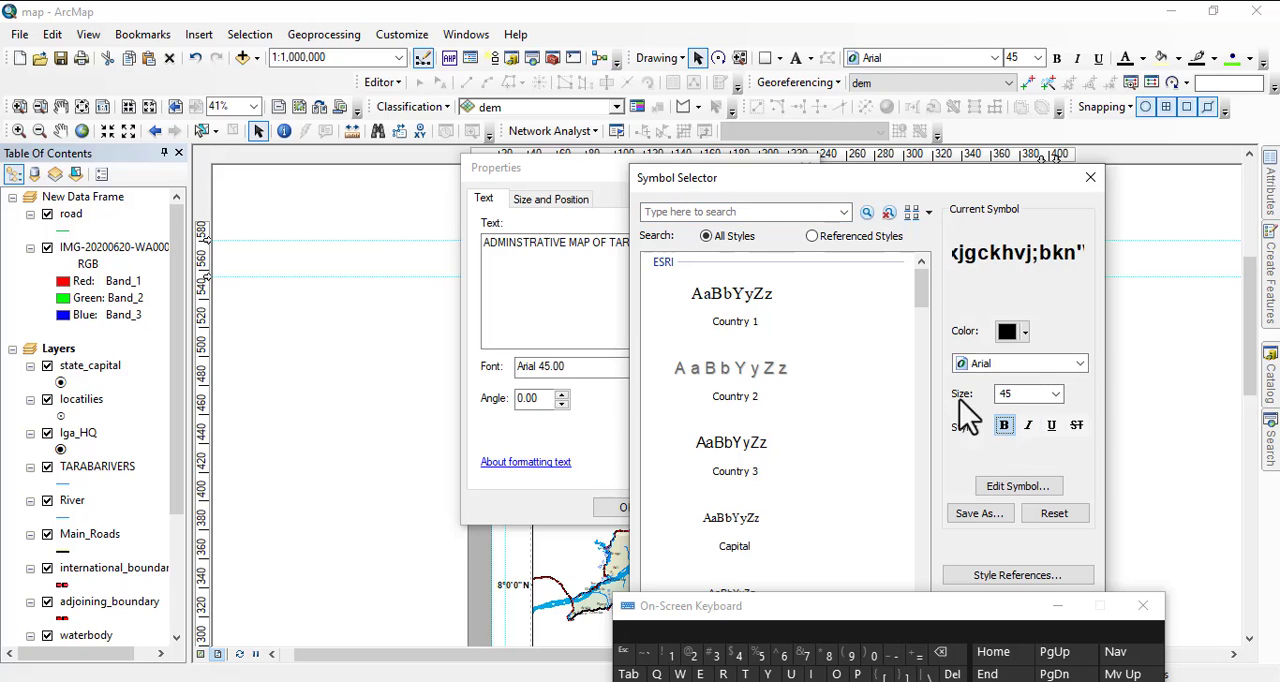
pyautogui.click(736, 300)
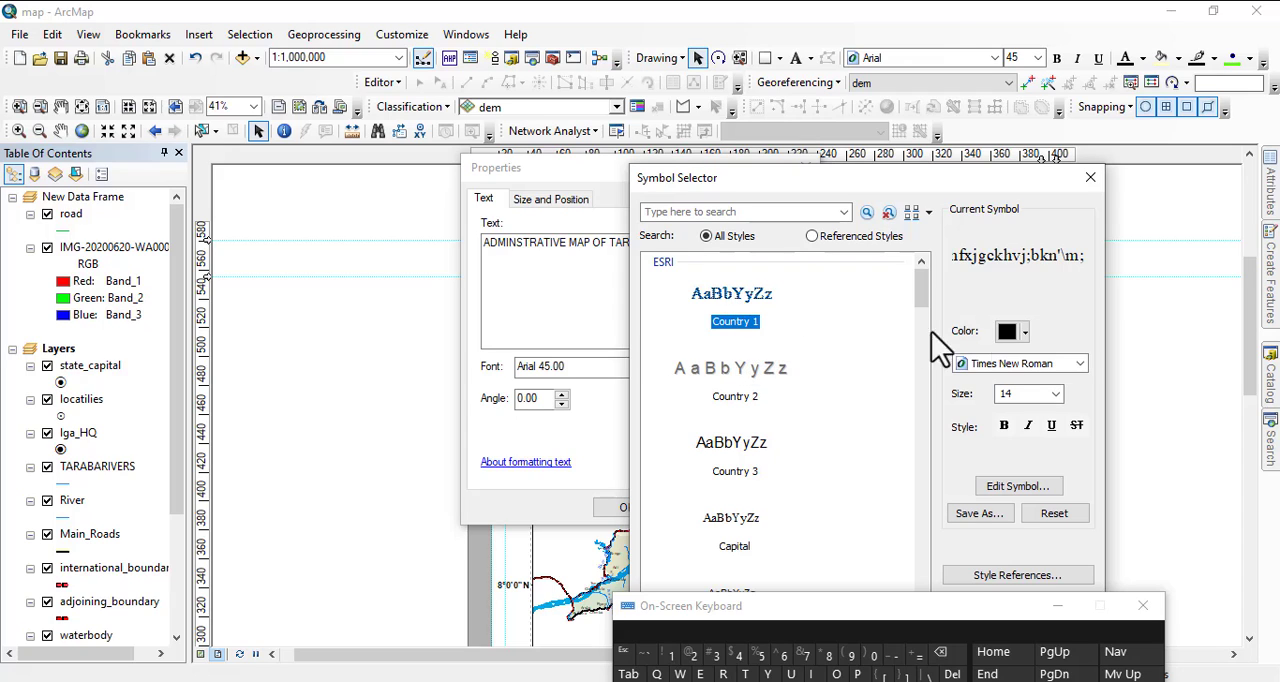
pyautogui.click(1045, 392)
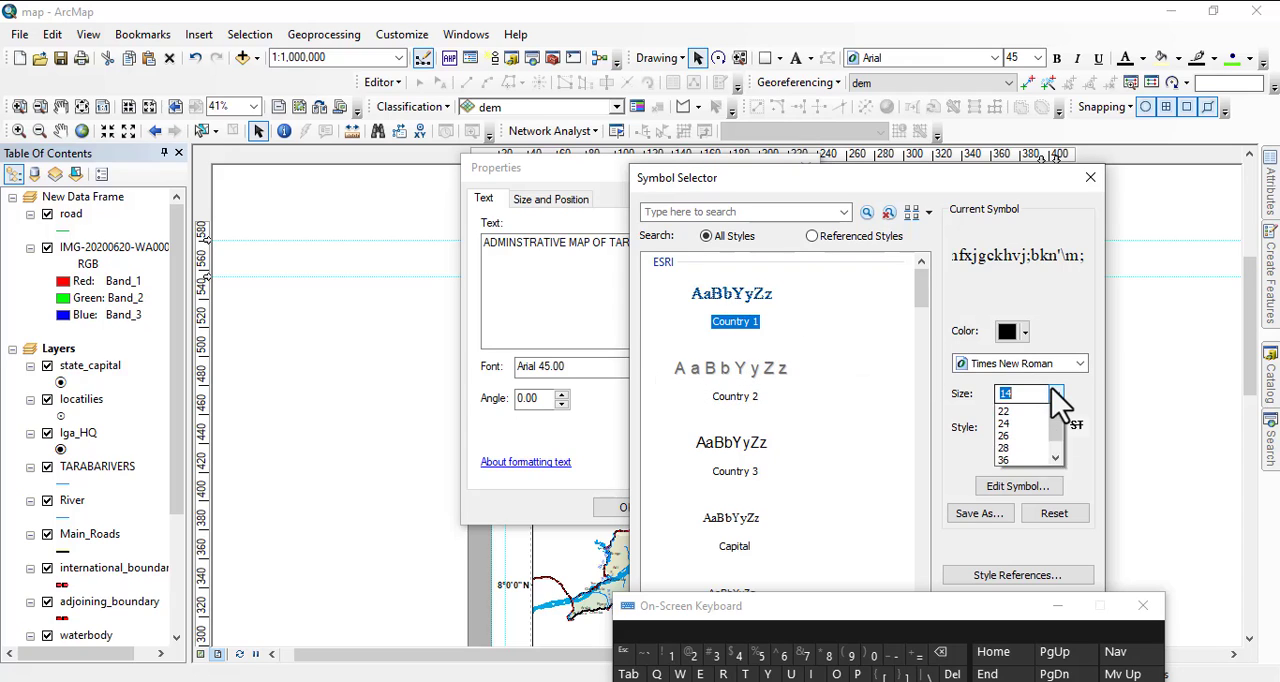
pyautogui.scroll(-4, 1025, 518)
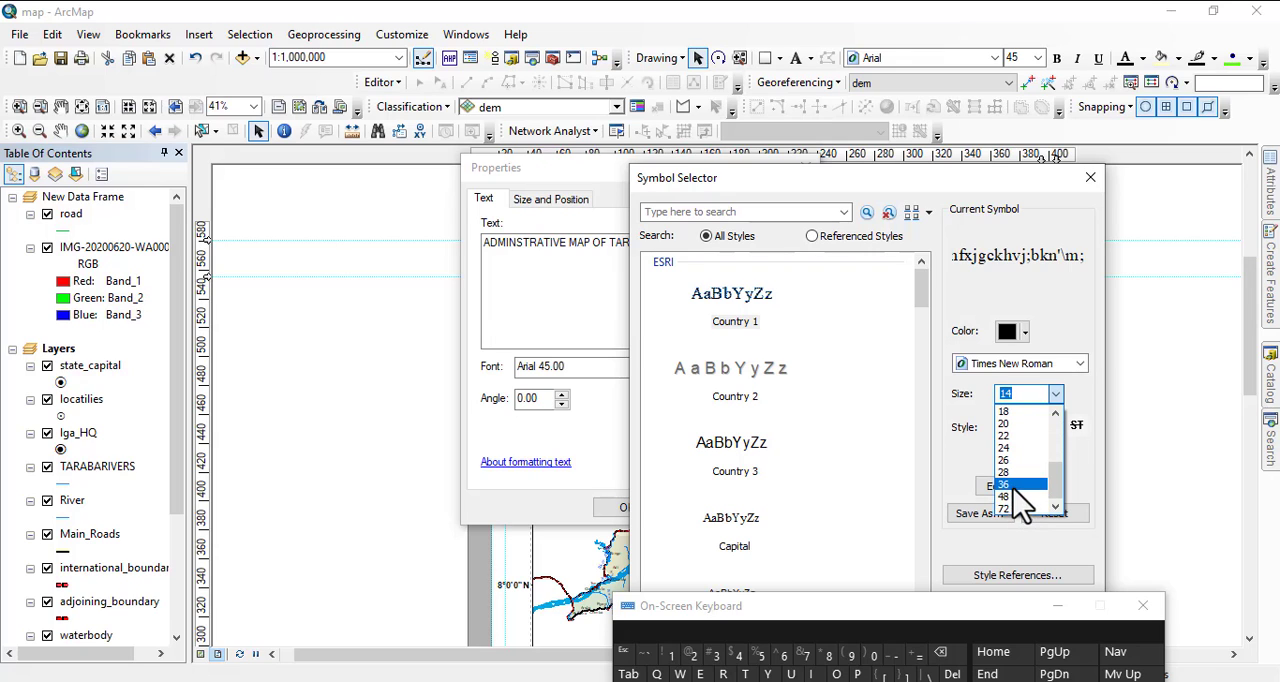
pyautogui.click(1018, 496)
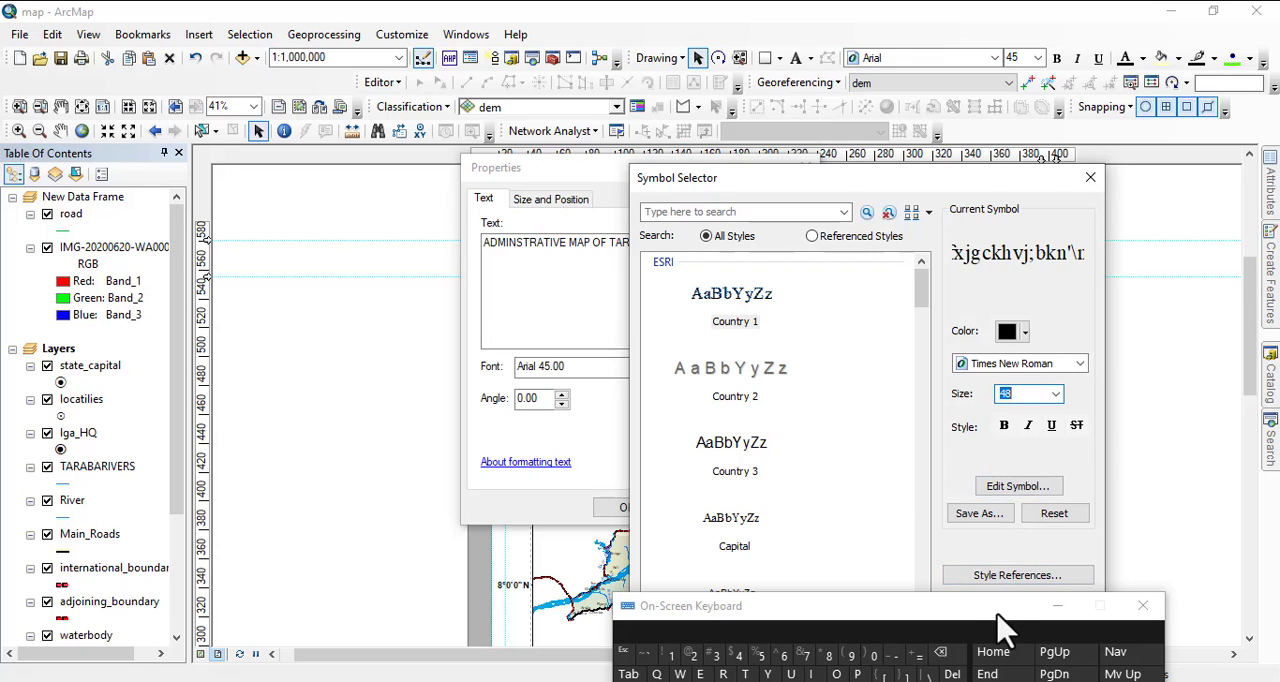
pyautogui.moveTo(997, 606); pyautogui.dragTo(535, 600)
pyautogui.click(972, 641)
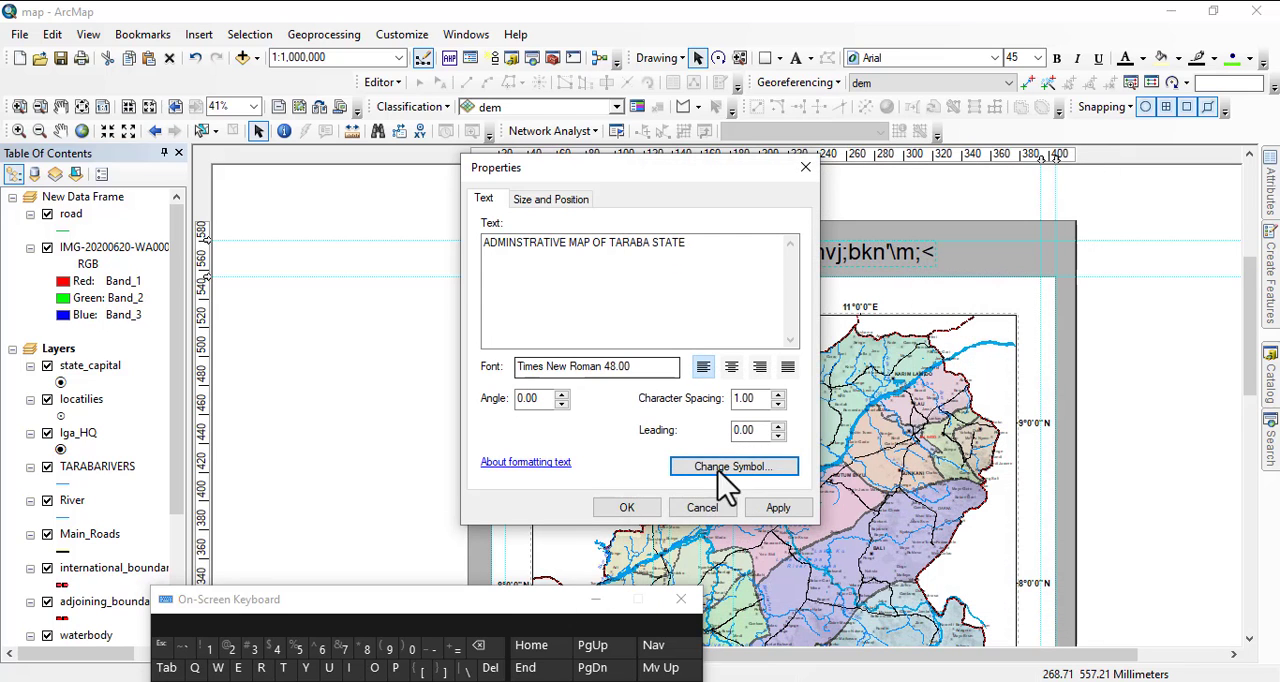
pyautogui.click(626, 507)
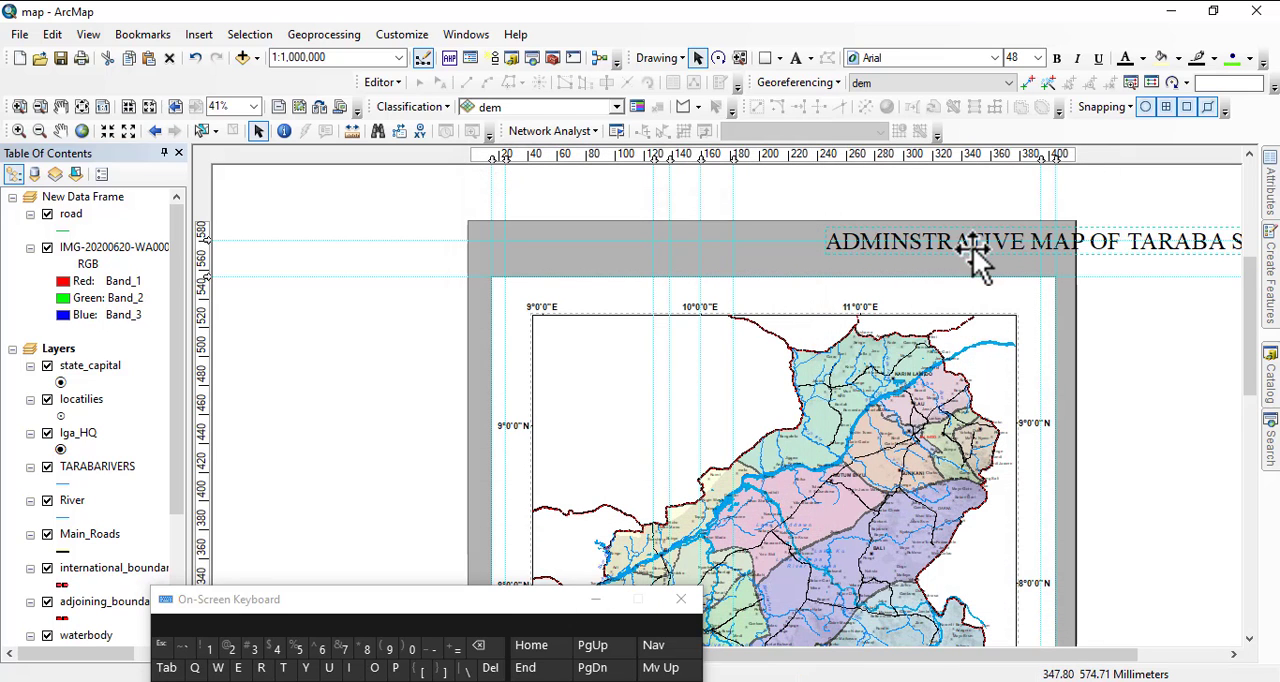
# Move the map title back into the grey margin above the data frame, roughly centred over the map.
pyautogui.moveTo(971, 262); pyautogui.dragTo(710, 286)
pyautogui.moveTo(798, 255); pyautogui.dragTo(790, 255)
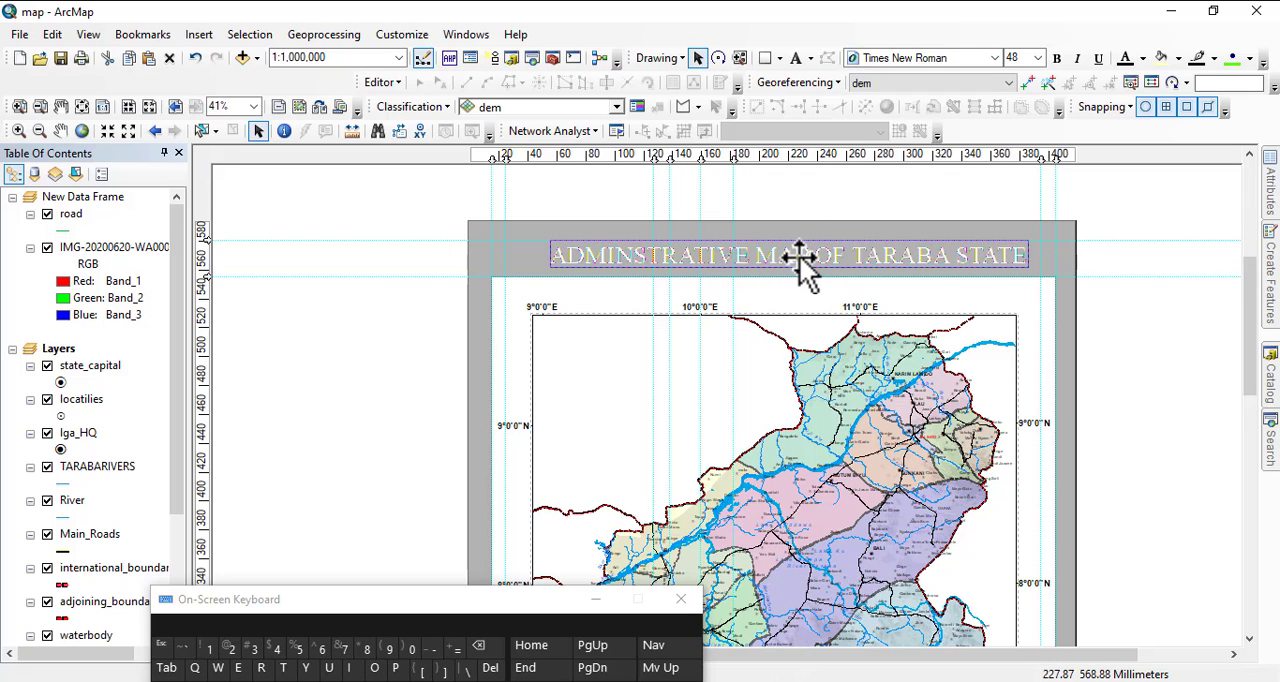
pyautogui.click(1141, 282)
# Put away the on-screen keyboard, check the whole layout page and save the map document.
pyautogui.scroll(-5, 690, 262)
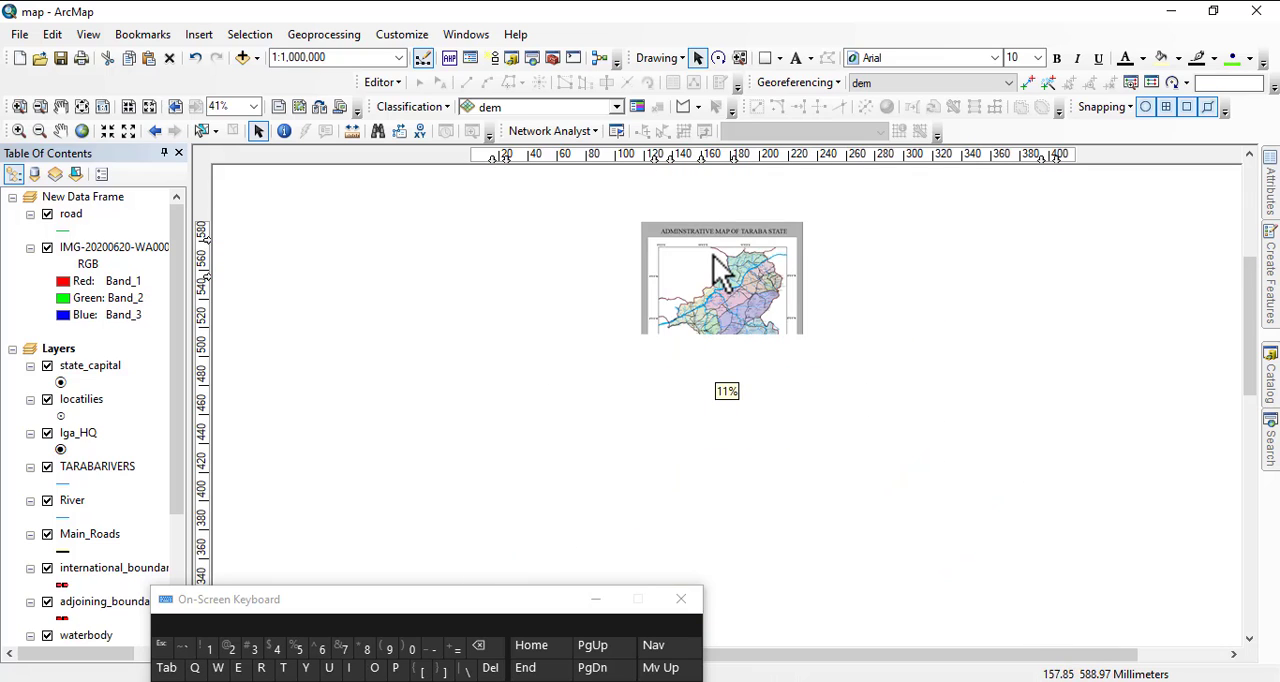
pyautogui.scroll(4, 697, 250)
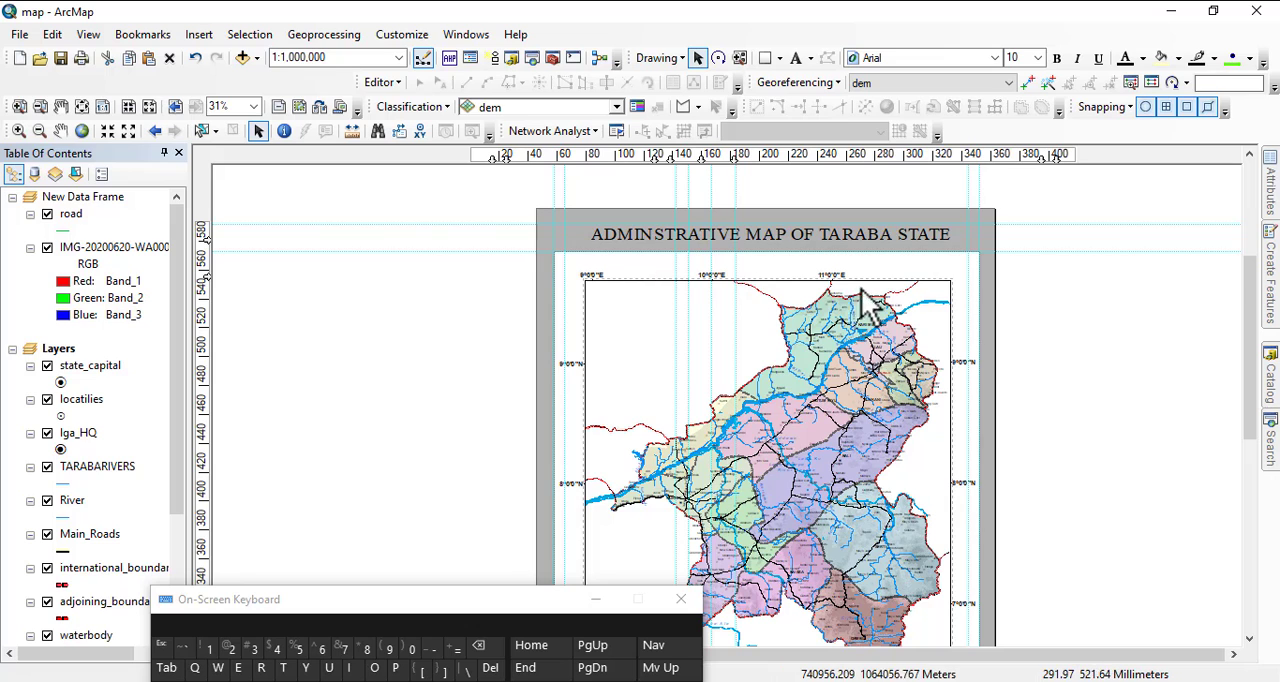
pyautogui.moveTo(912, 324); pyautogui.dragTo(958, 253)
pyautogui.click(598, 601)
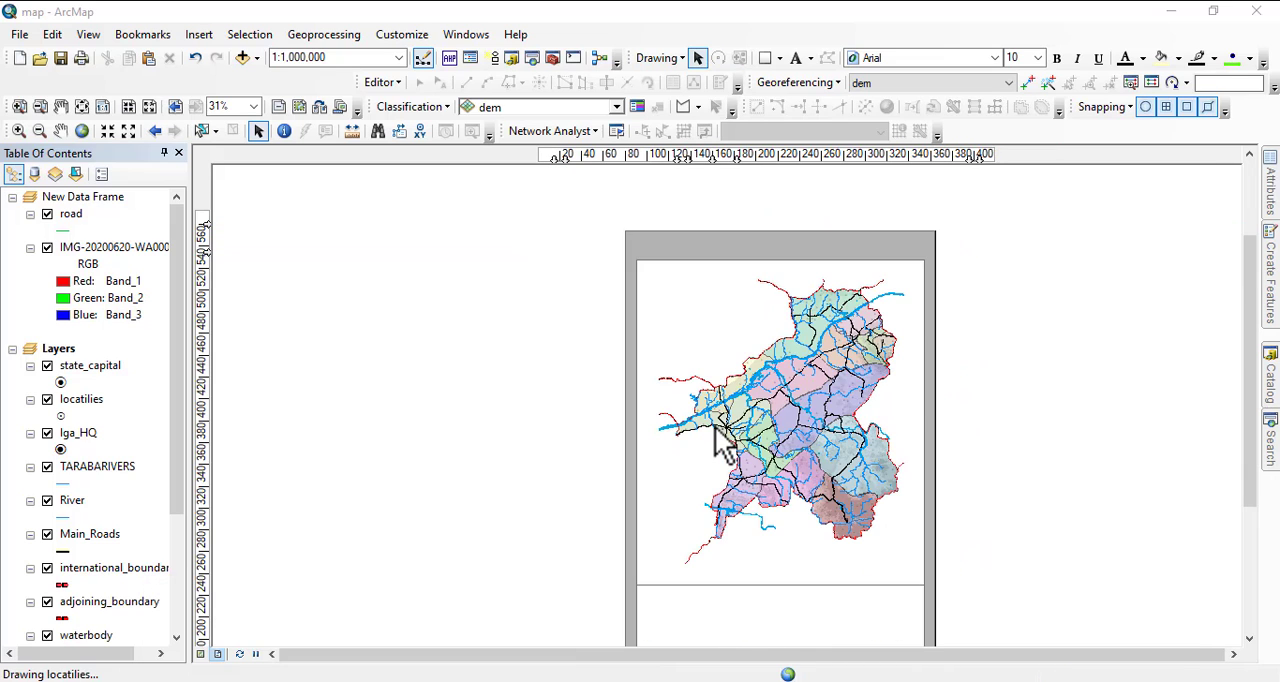
pyautogui.moveTo(919, 590); pyautogui.dragTo(915, 521)
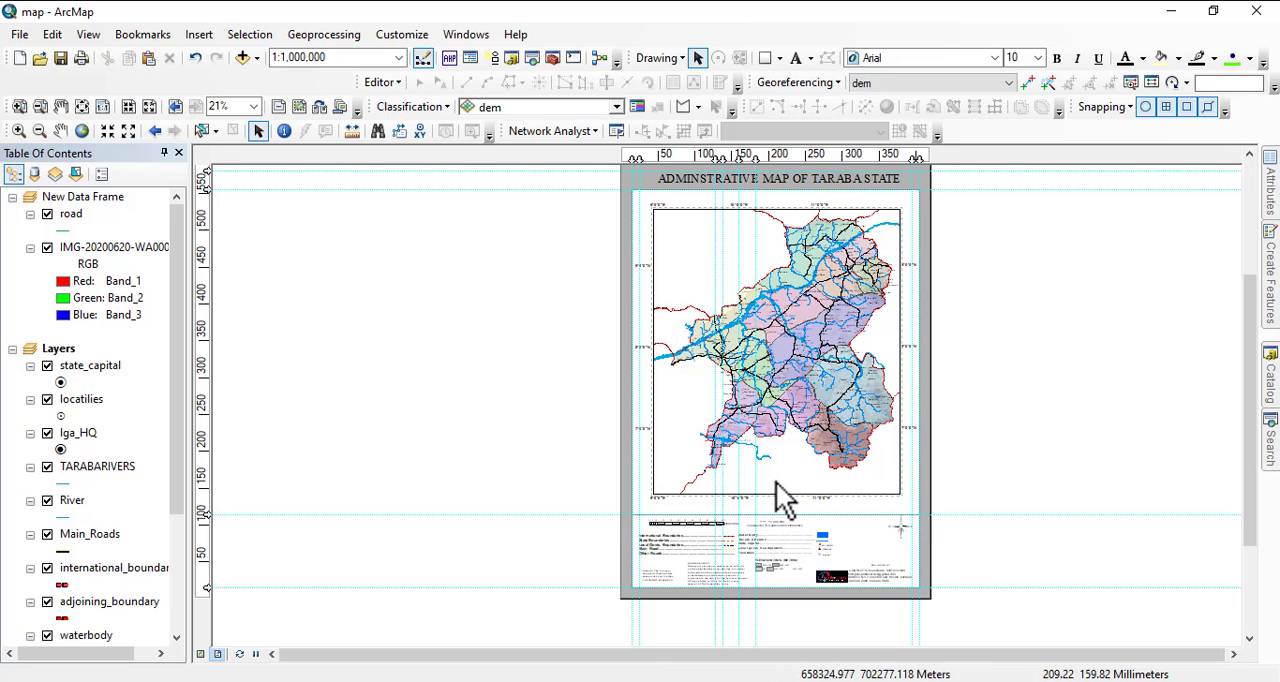
pyautogui.moveTo(784, 420); pyautogui.dragTo(748, 454)
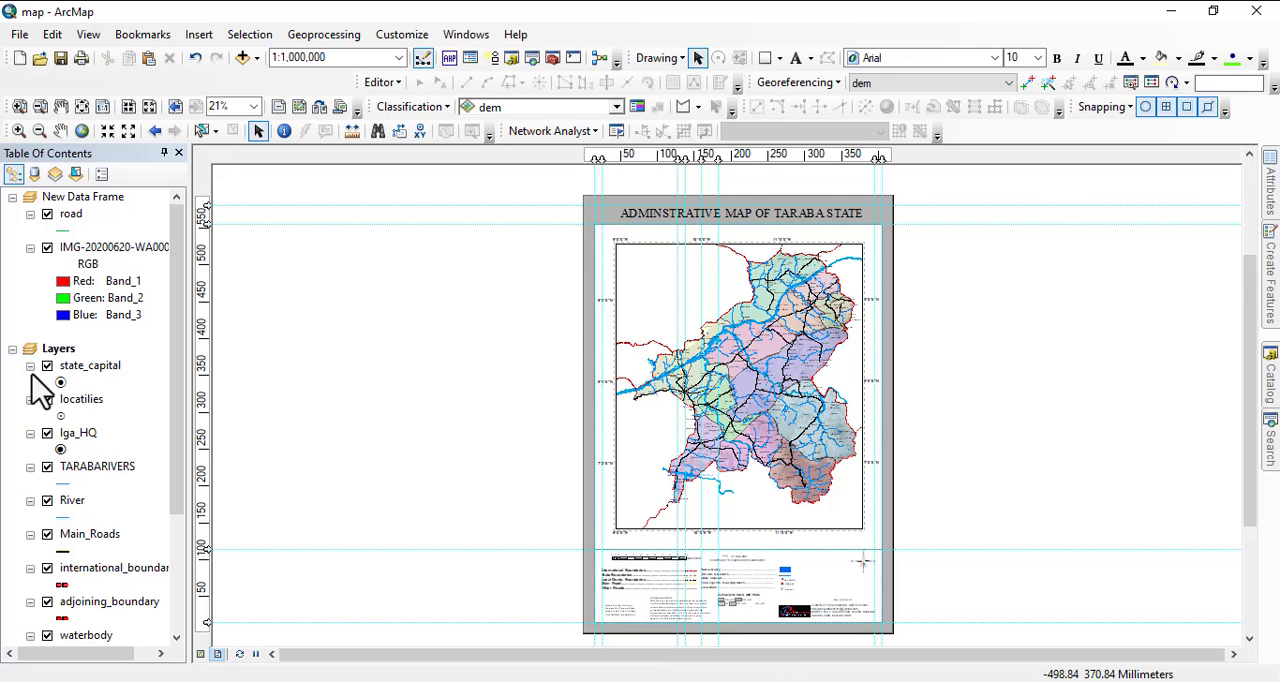
pyautogui.click(19, 34)
pyautogui.click(55, 99)
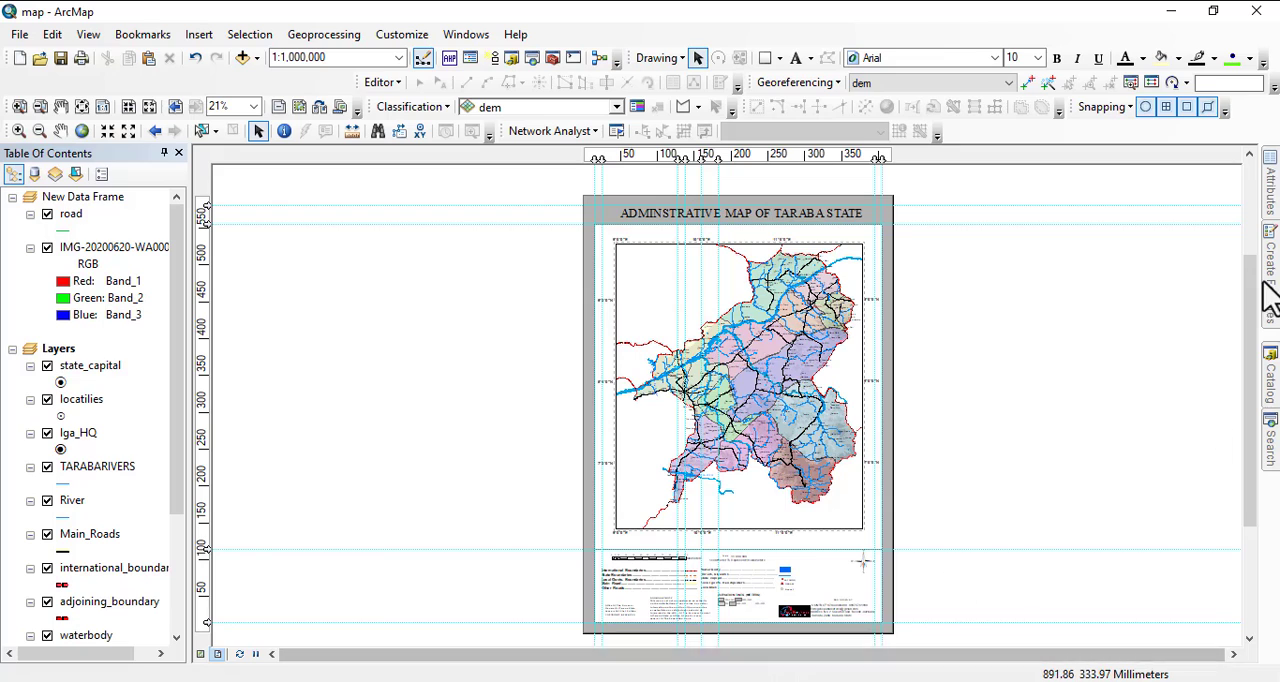
# Show the Catalog's Home - MY WRK/Exercises folder to check for the saved map.mxd.
pyautogui.moveTo(1265, 395)
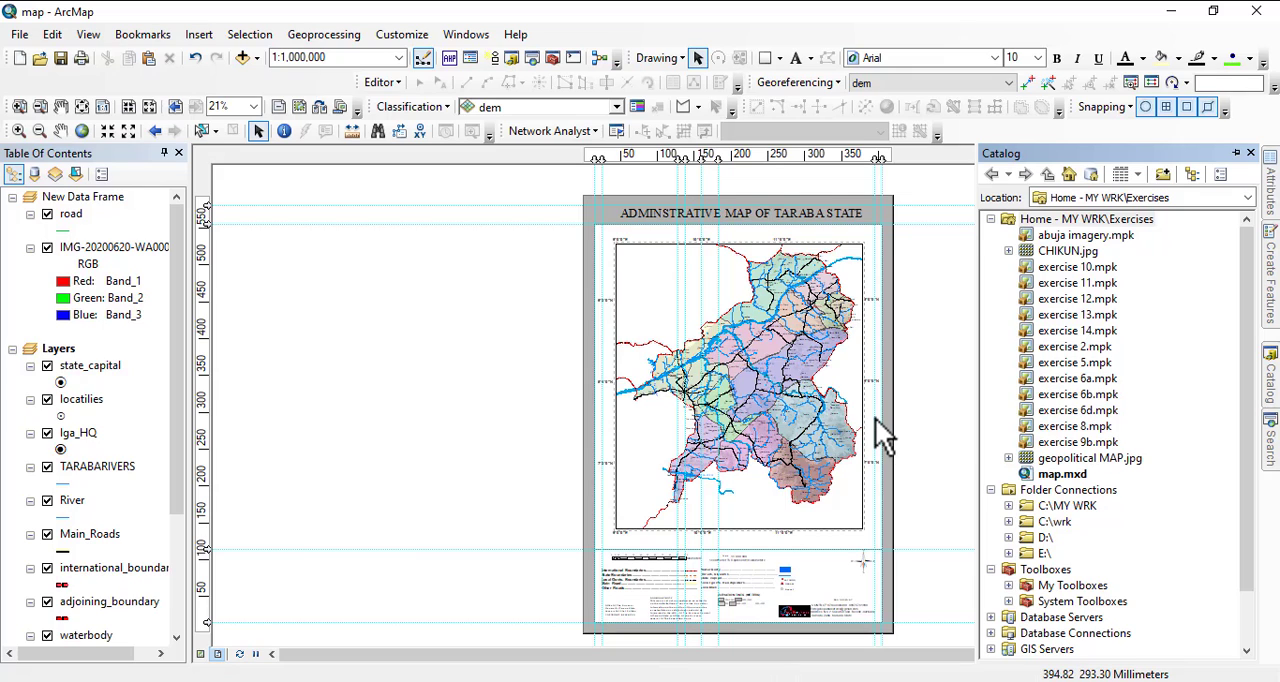
pyautogui.click(509, 202)
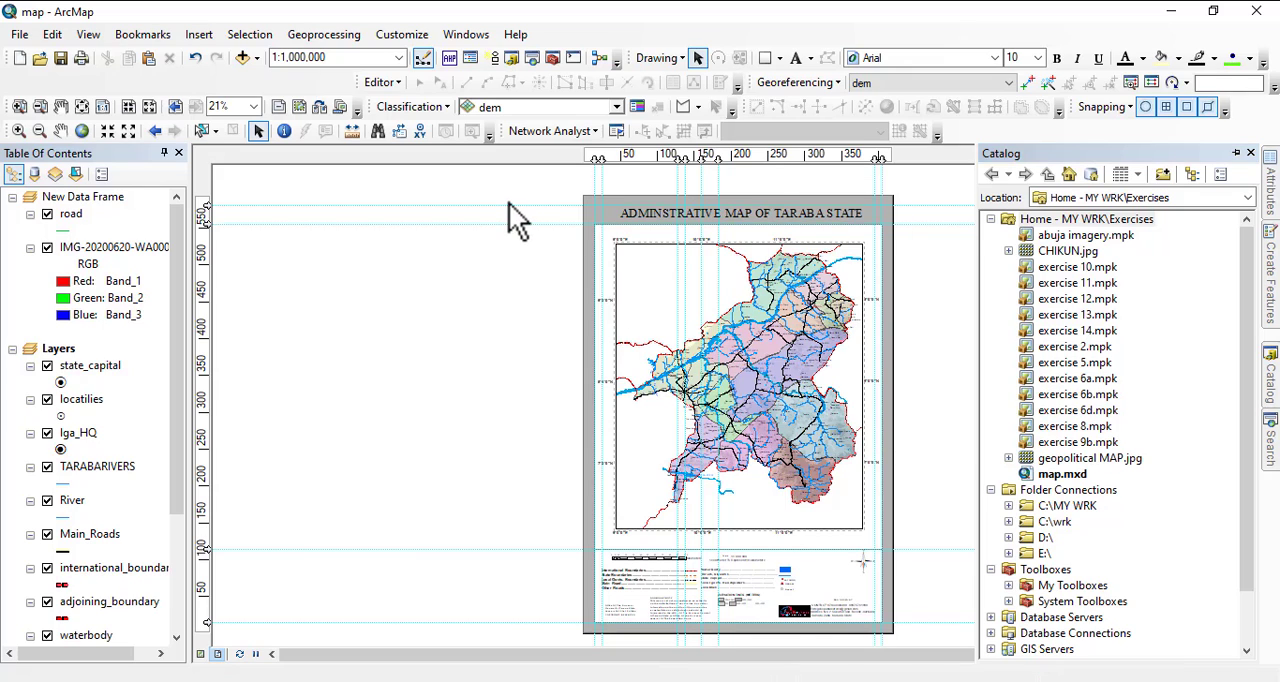